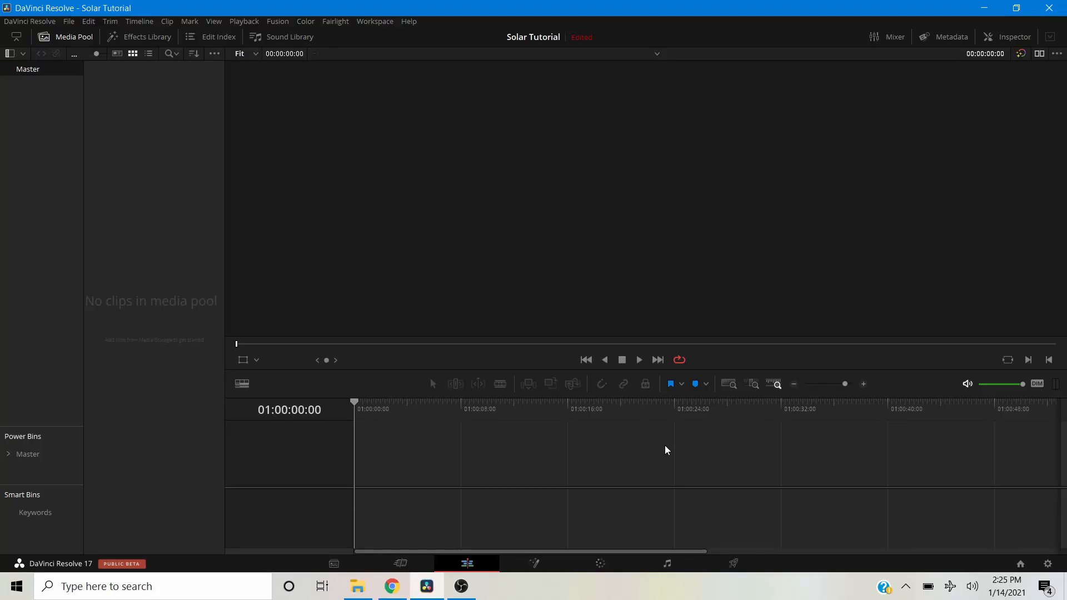
# Set the project's timeline resolution to 1920 x 1080 HD and save the project settings.
pyautogui.click(1048, 563)
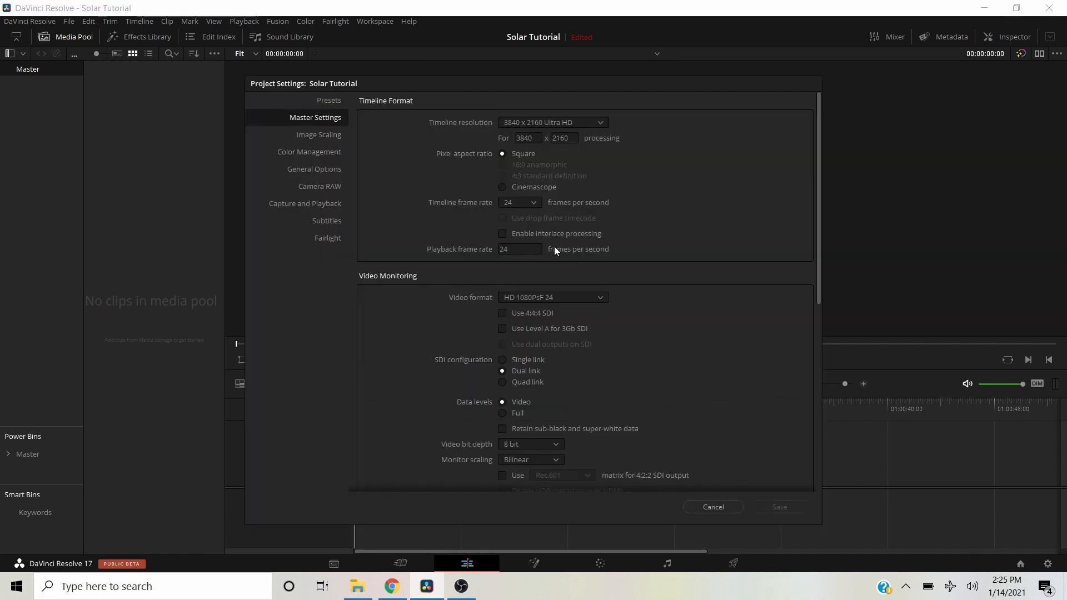
pyautogui.click(517, 124)
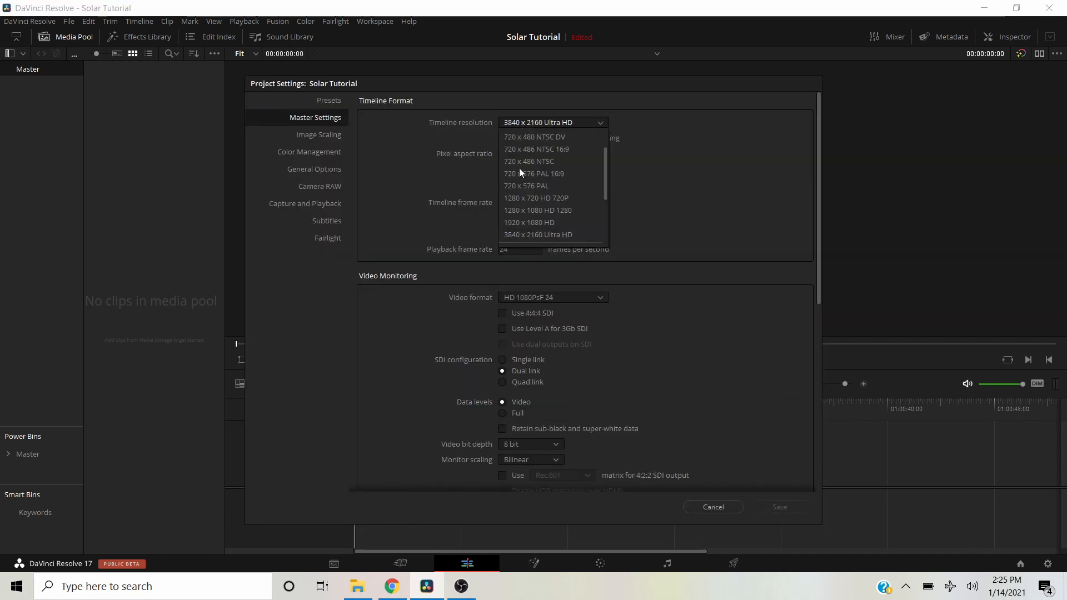
pyautogui.click(522, 220)
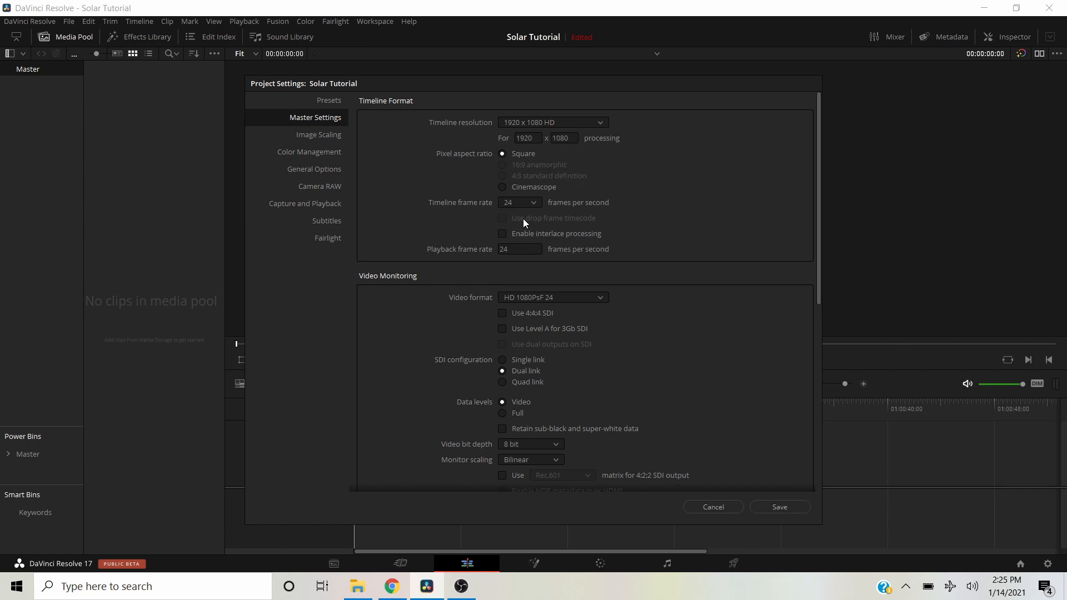
pyautogui.click(779, 507)
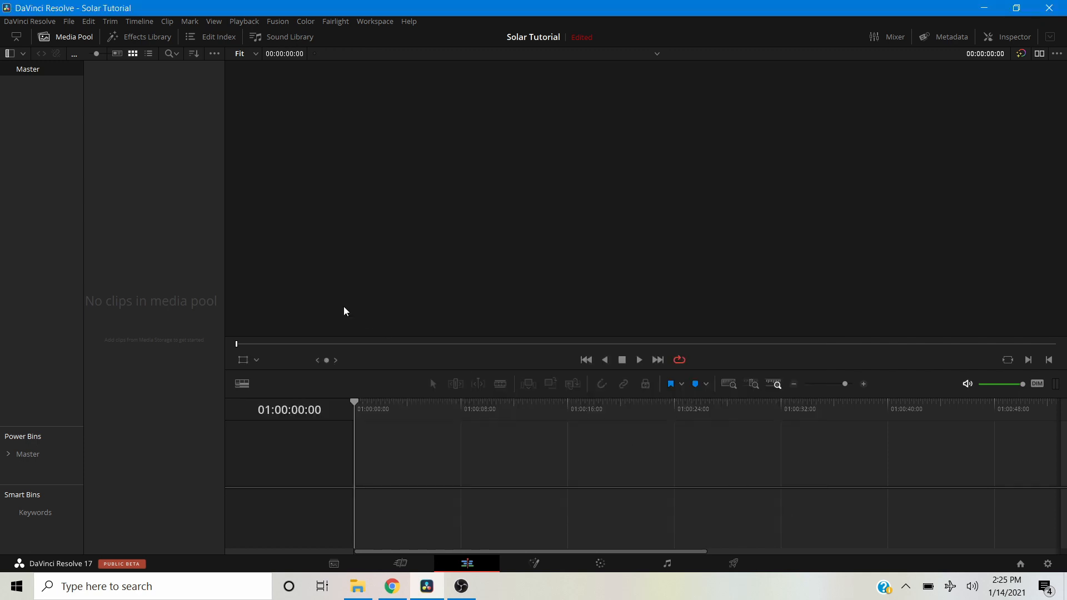
# Create a new Fusion composition clip in the media pool with the name Solar Star.
pyautogui.rightClick(136, 185)
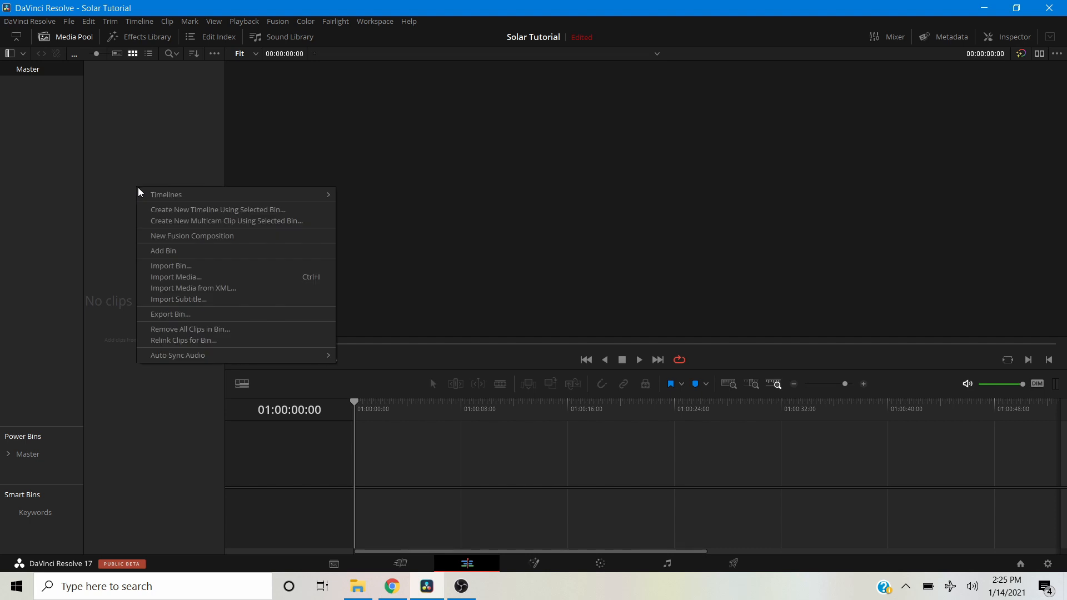
pyautogui.click(186, 239)
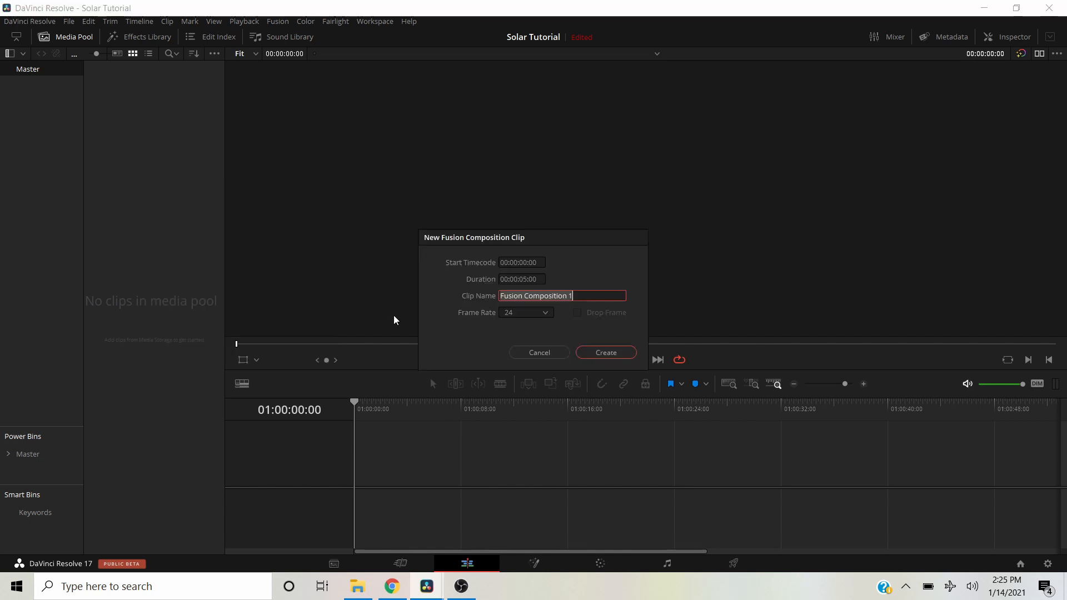
pyautogui.press('BackSpace')
pyautogui.write('So')
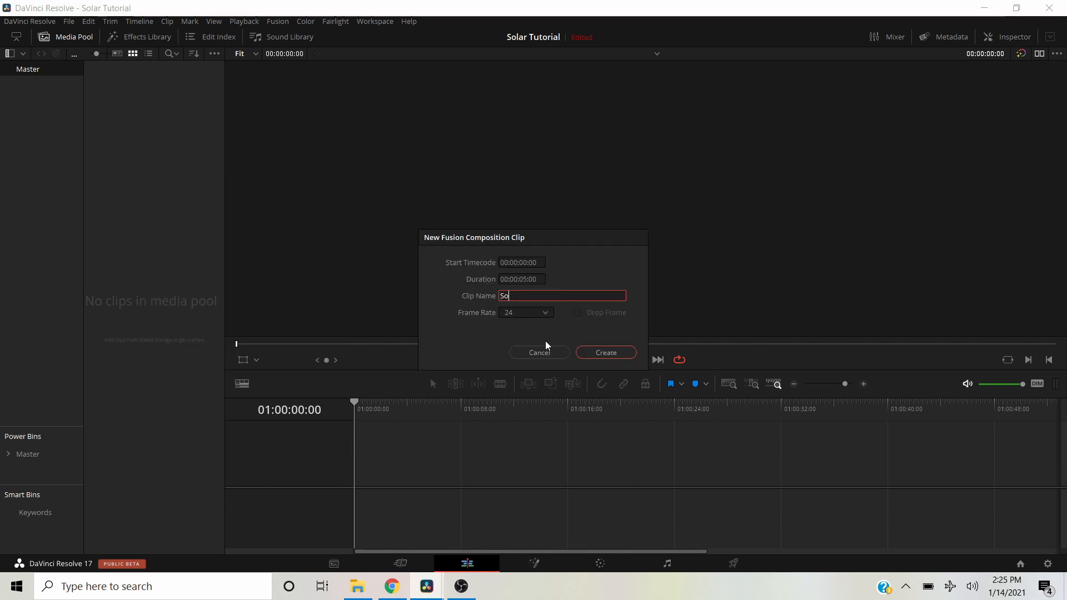
pyautogui.write('lar Stra')
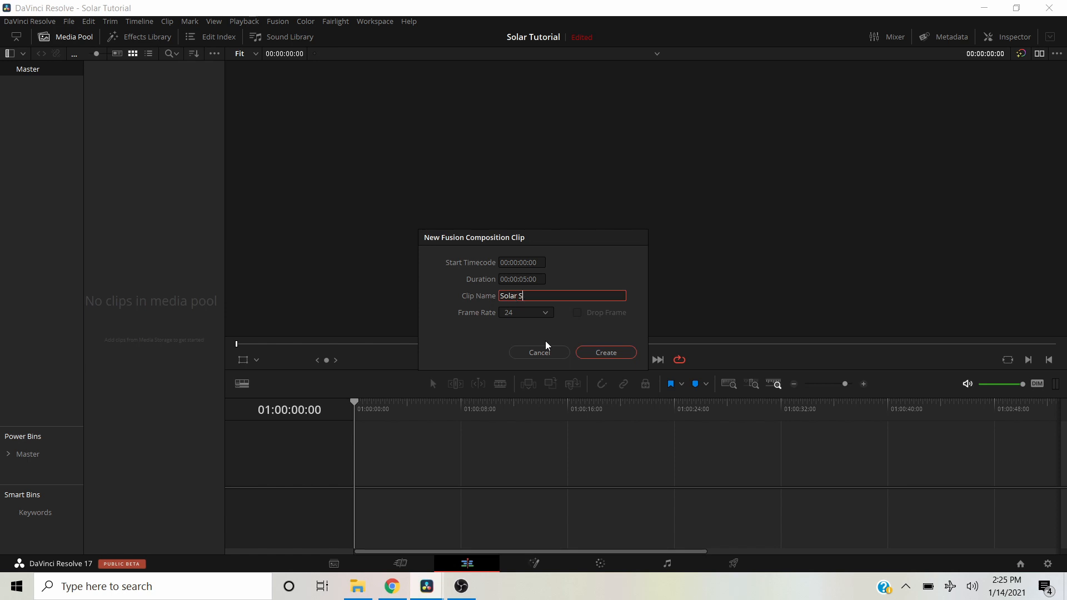
pyautogui.press('BackSpace')
pyautogui.press('BackSpace')
pyautogui.write('ar')
pyautogui.click(596, 353)
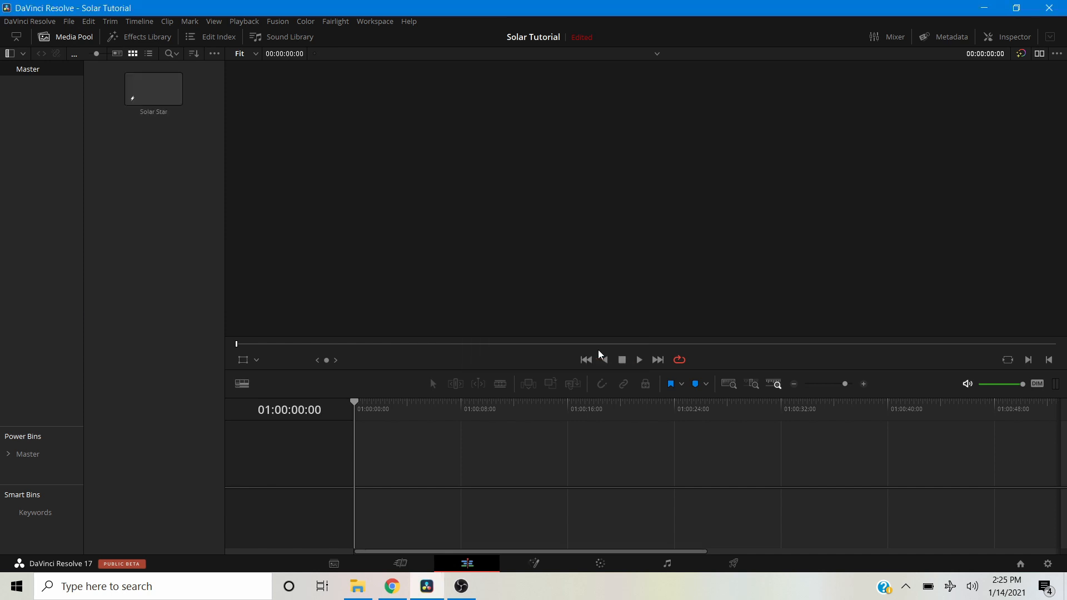
# Place the Solar Star composition at the start of a new timeline and set the playhead to 01:00:02:00 over it.
pyautogui.moveTo(153, 96); pyautogui.dragTo(362, 488)
pyautogui.moveTo(839, 385); pyautogui.dragTo(838, 383)
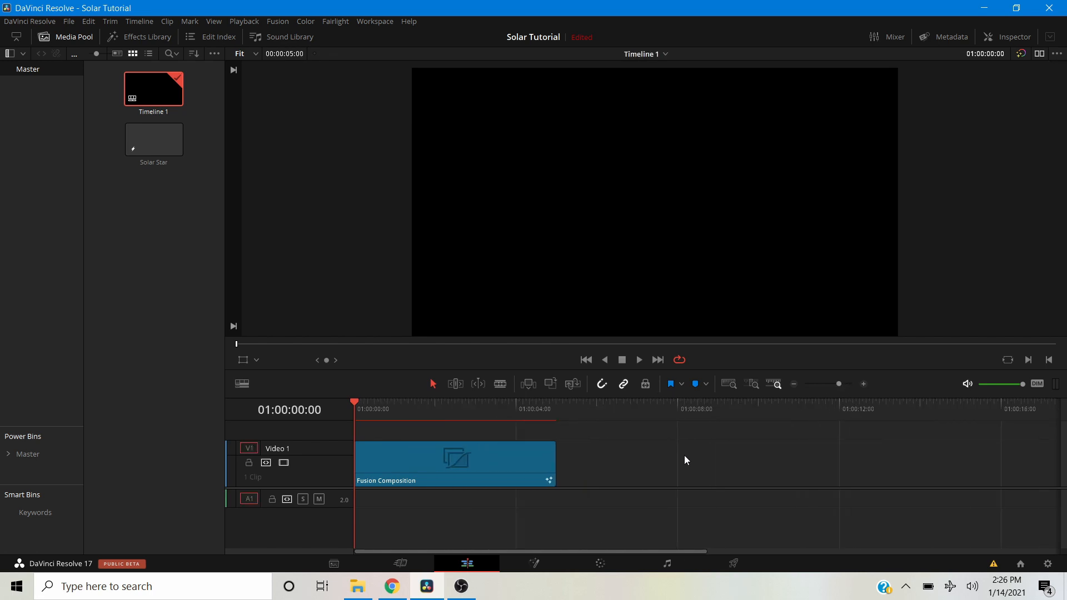
pyautogui.click(436, 459)
pyautogui.click(434, 409)
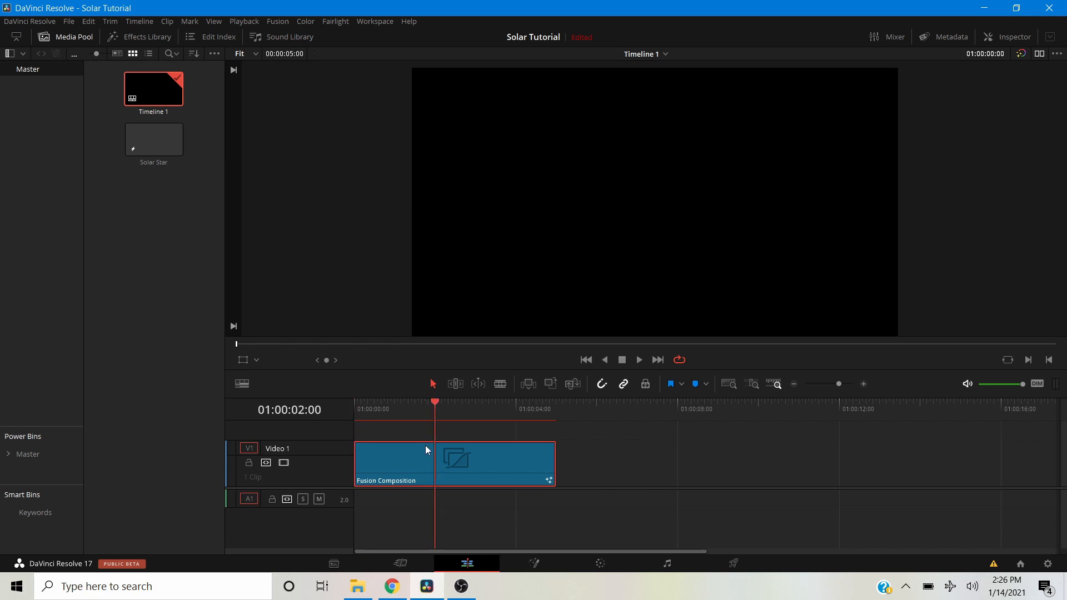
# Open the composition on the Fusion page with the media pool hidden and move MediaOut1 far away in the node graph.
pyautogui.click(533, 563)
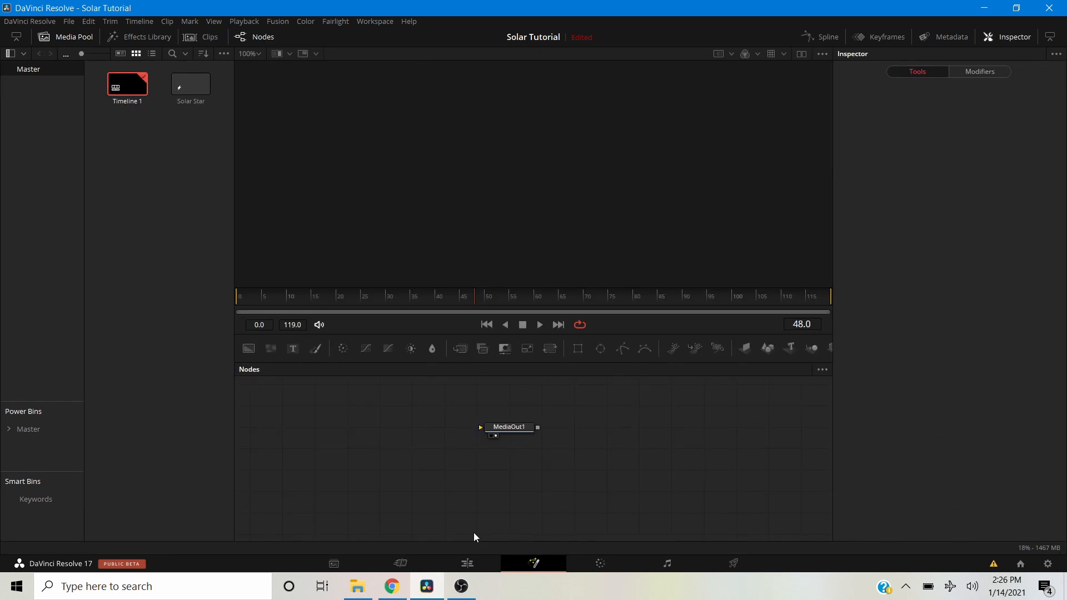
pyautogui.click(73, 38)
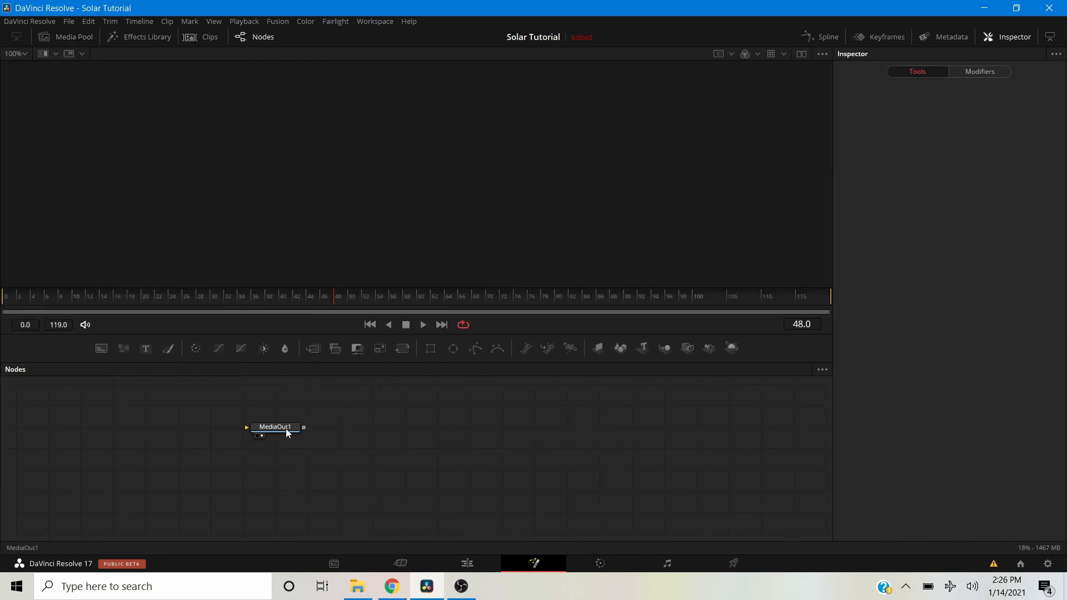
pyautogui.moveTo(282, 430); pyautogui.dragTo(764, 489)
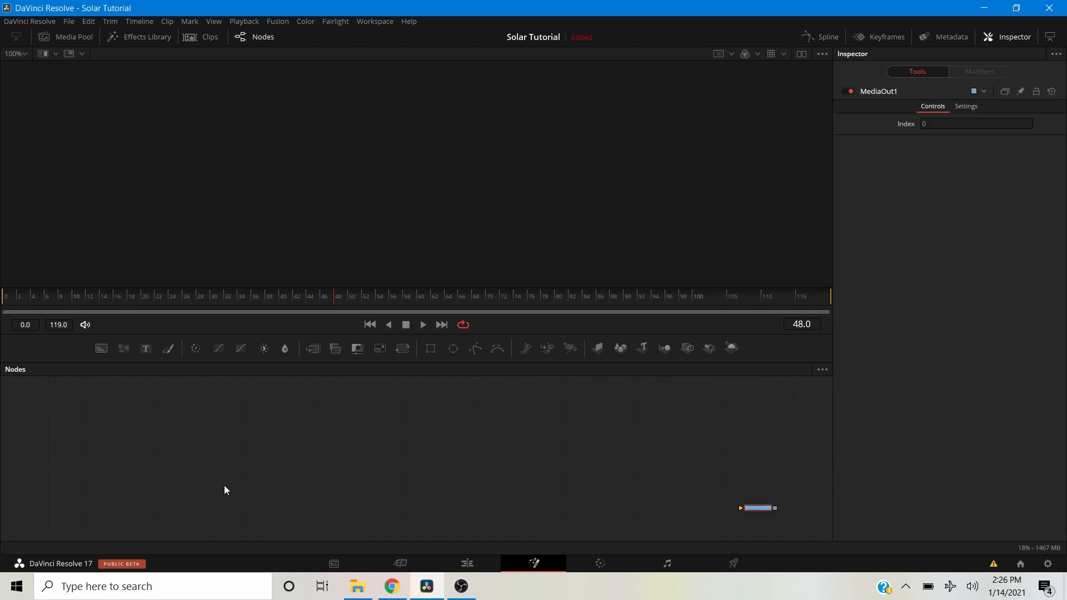
# Add a Fast Noise node to the empty area of the node graph and show it in the viewer.
pyautogui.scroll(3, 168, 443)
pyautogui.moveTo(121, 351); pyautogui.dragTo(159, 450)
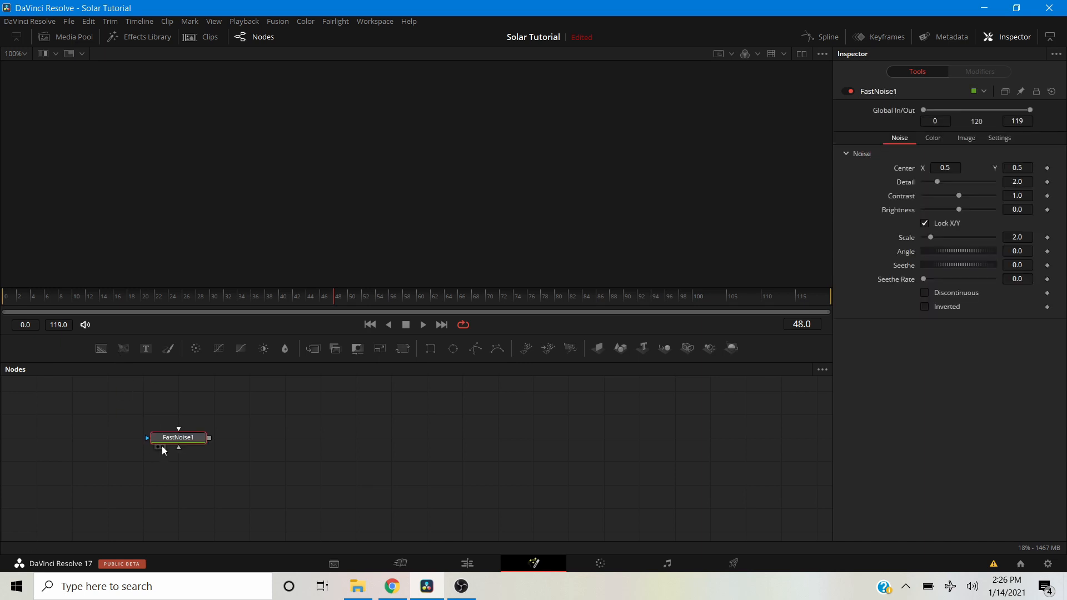
pyautogui.click(162, 445)
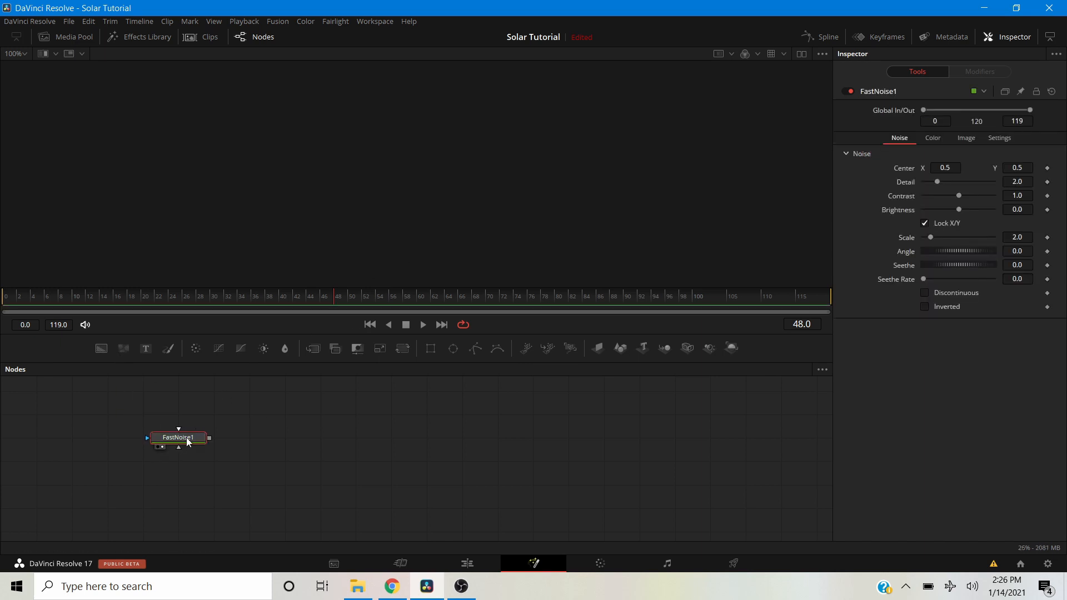
pyautogui.scroll(-2, 420, 159)
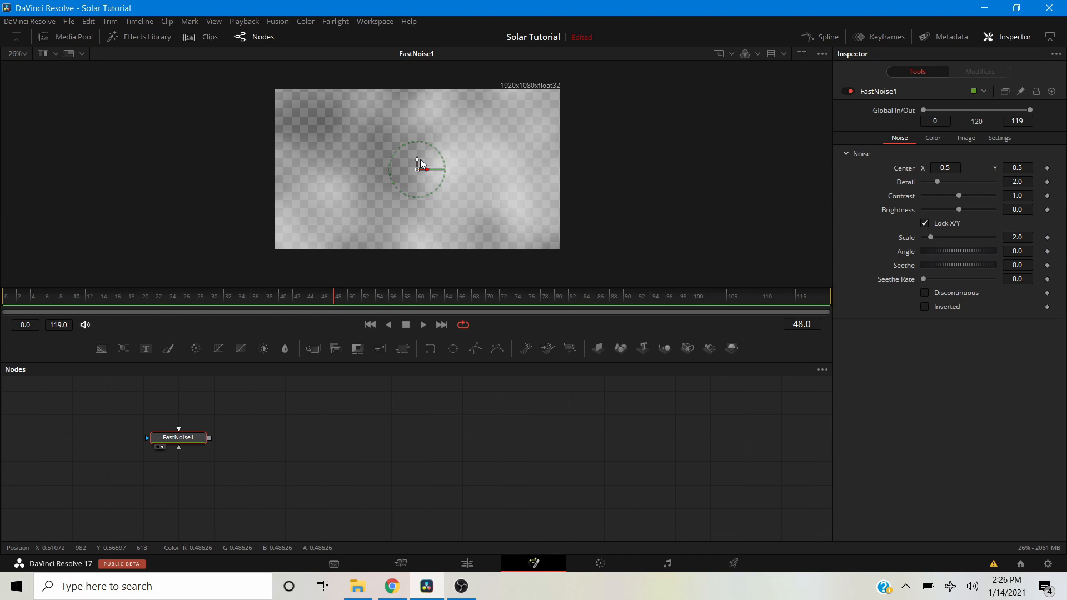
# Raise the Fast Noise Detail to about 6.14 and turn off the viewer's checkerboard background.
pyautogui.rightClick(489, 191)
pyautogui.click(870, 222)
pyautogui.moveTo(937, 181); pyautogui.dragTo(967, 185)
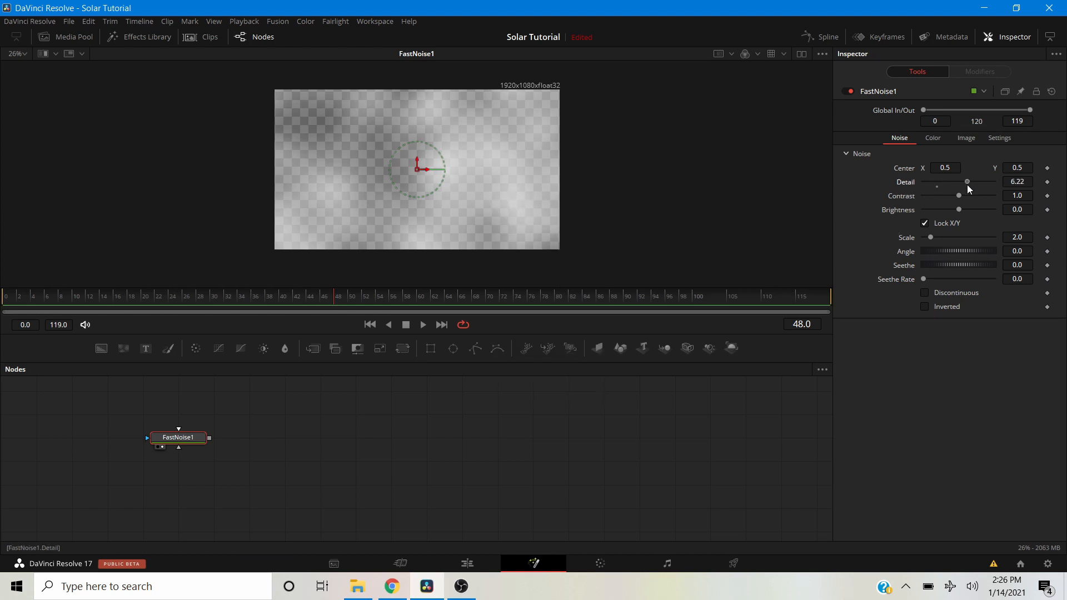
pyautogui.rightClick(469, 192)
pyautogui.moveTo(510, 256)
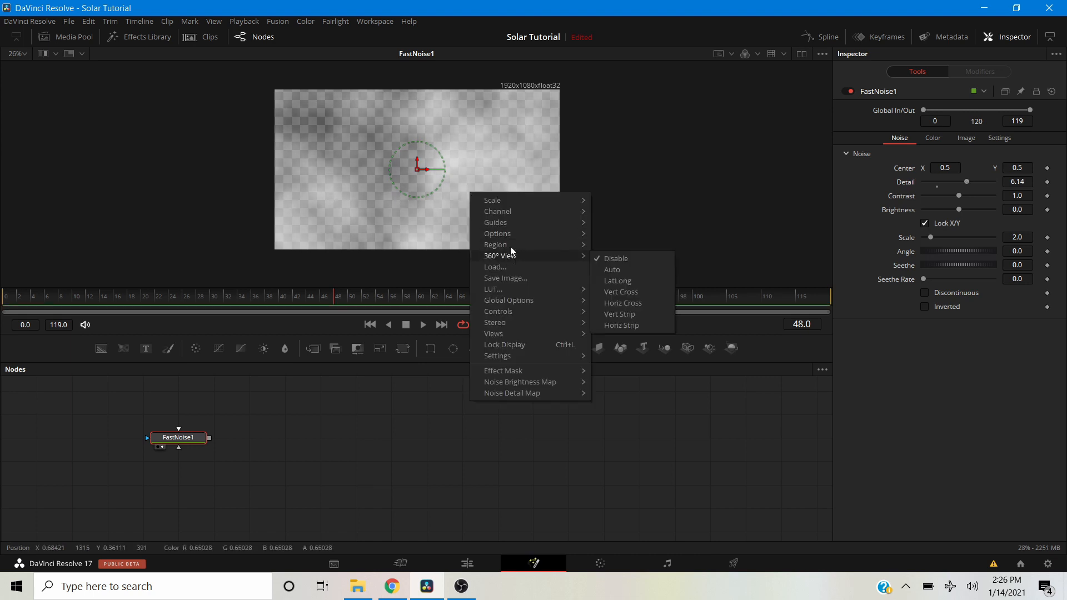
pyautogui.moveTo(512, 233)
pyautogui.click(618, 234)
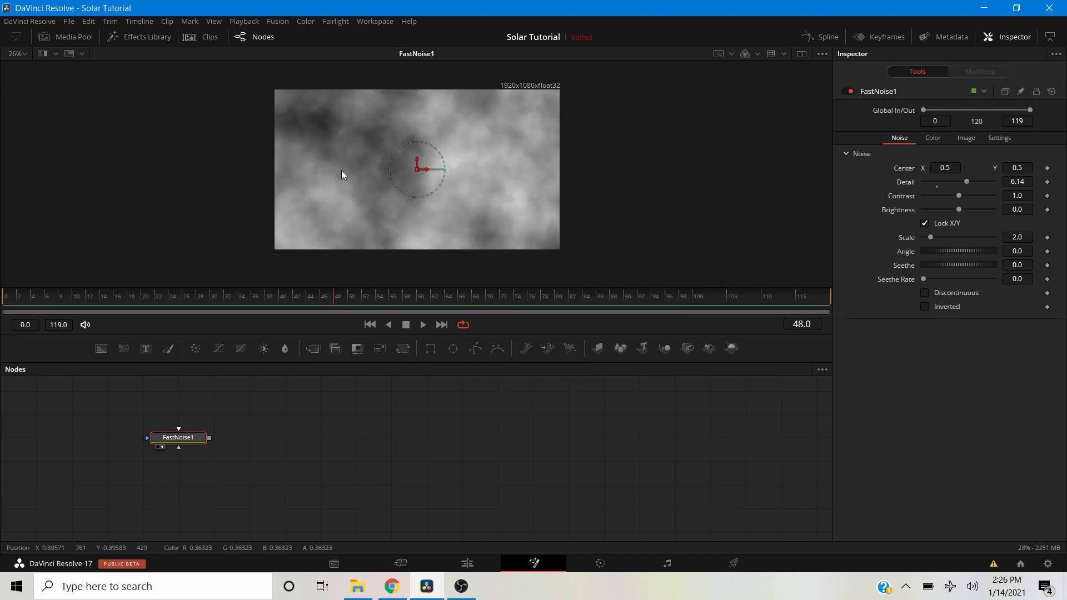
# Set the Fast Noise Detail to 10 and Scale to about 6.14, and enable Discontinuous and Inverted.
pyautogui.moveTo(966, 181); pyautogui.dragTo(1012, 177)
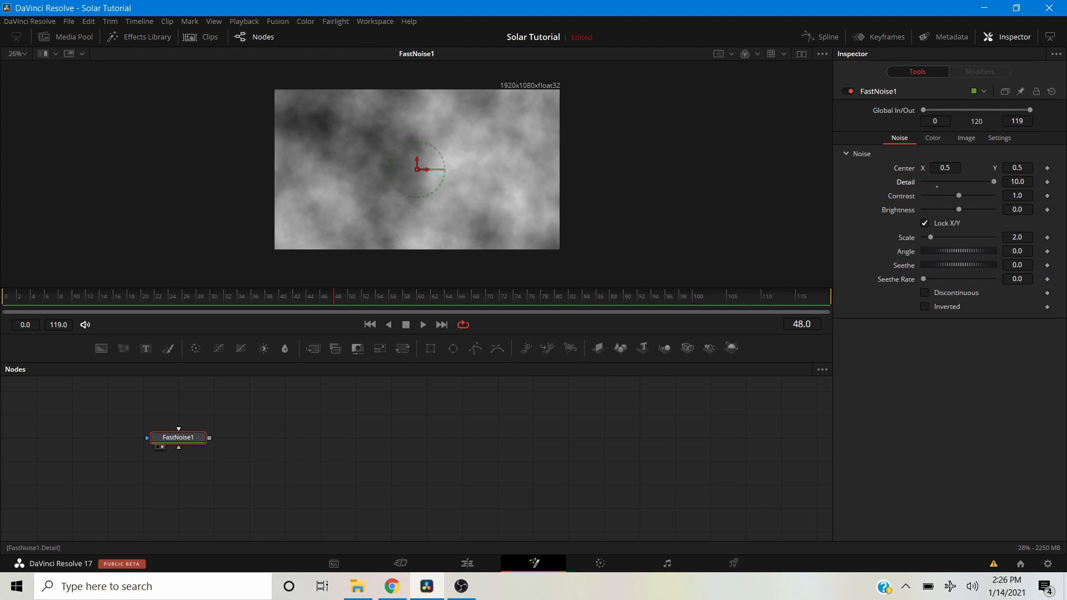
pyautogui.moveTo(931, 237); pyautogui.dragTo(946, 236)
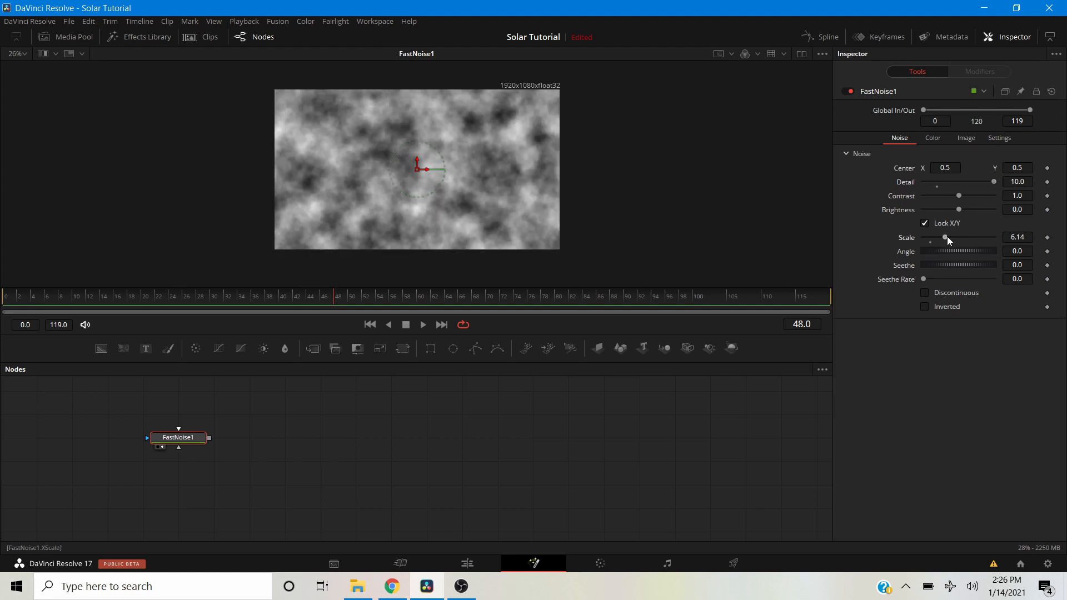
pyautogui.click(925, 290)
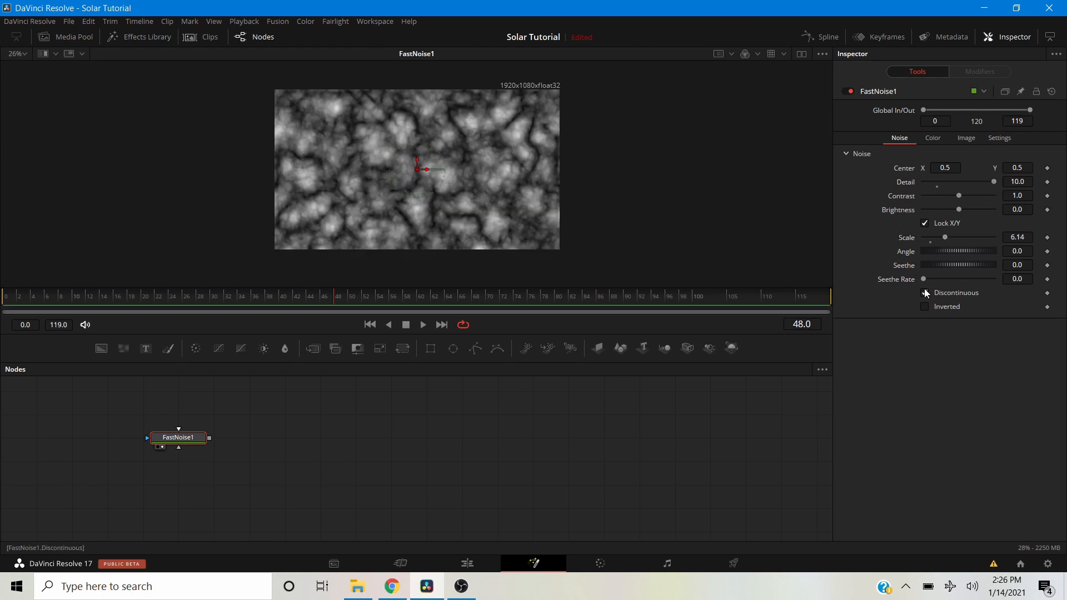
pyautogui.click(925, 307)
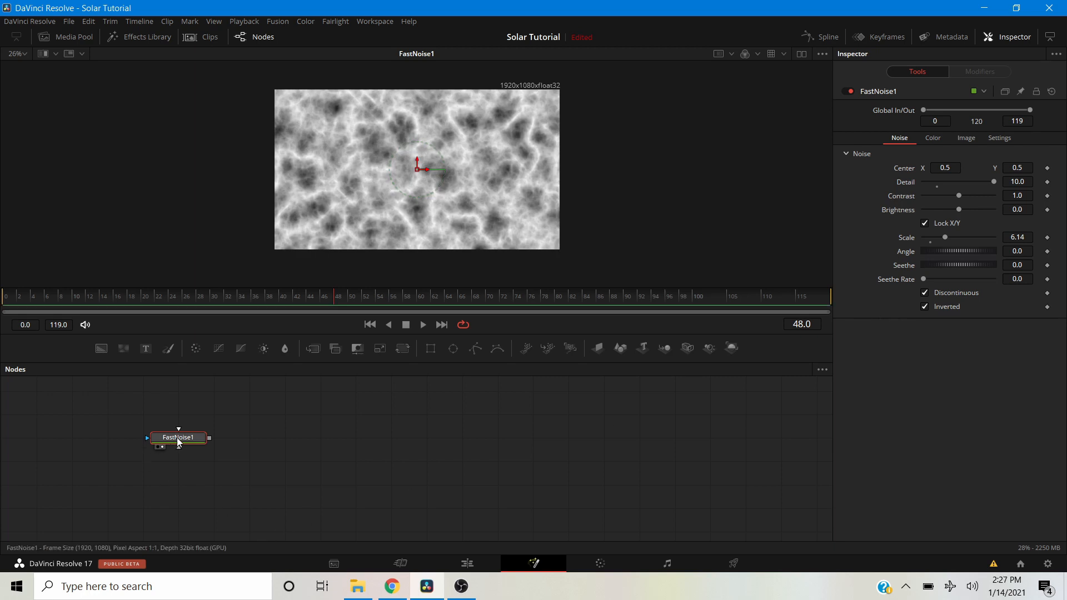
# Delete the Fast Noise node from the node graph.
pyautogui.moveTo(177, 438)
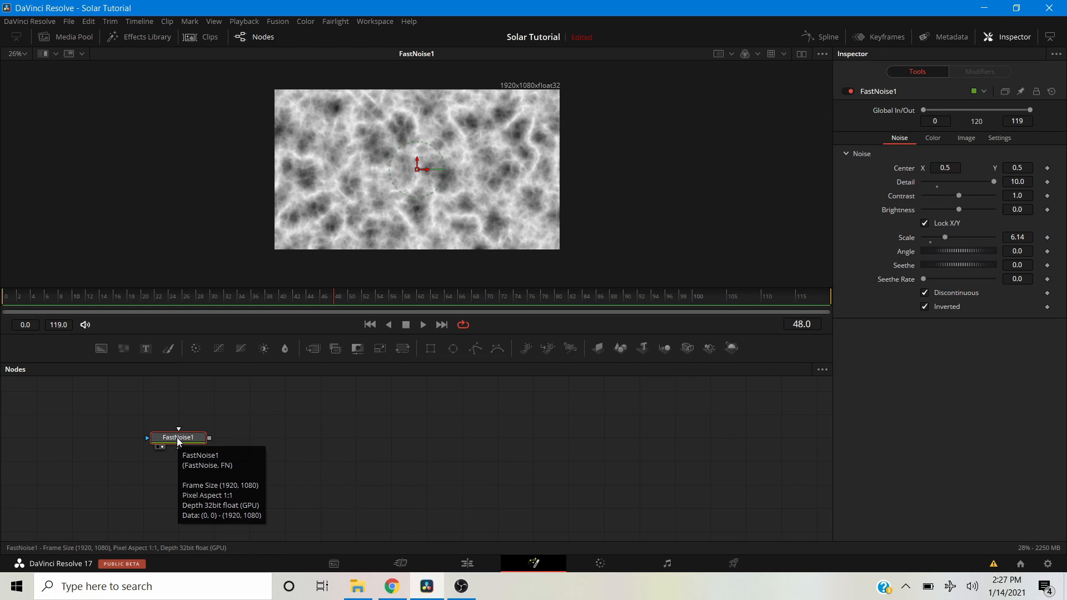
pyautogui.press('Delete')
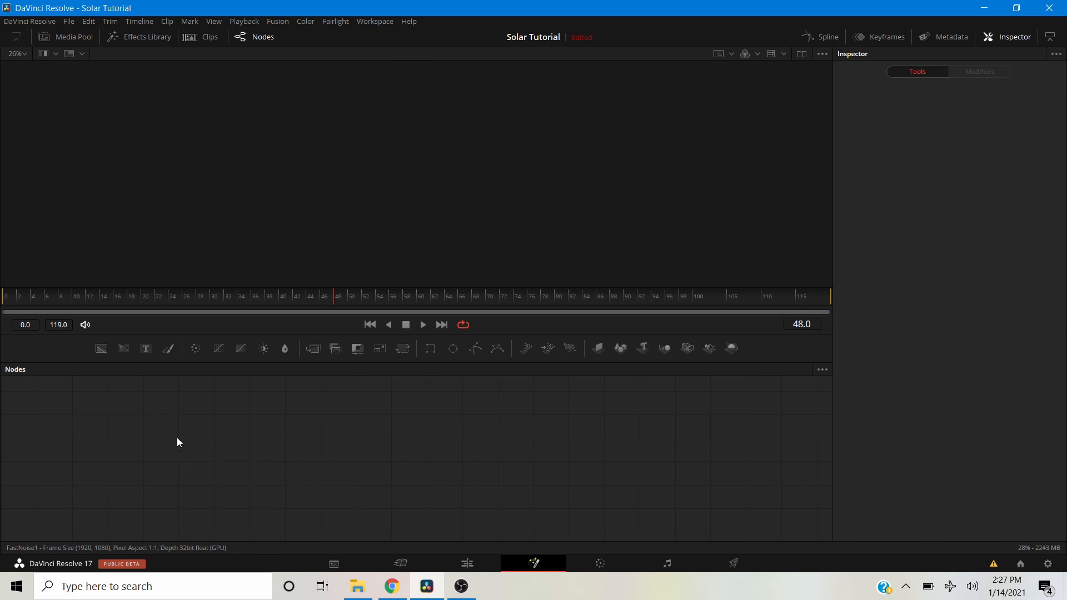
# Add a Turbulent Noise node through the tool search and show it in the viewer.
pyautogui.hotkey('shift', 'space')
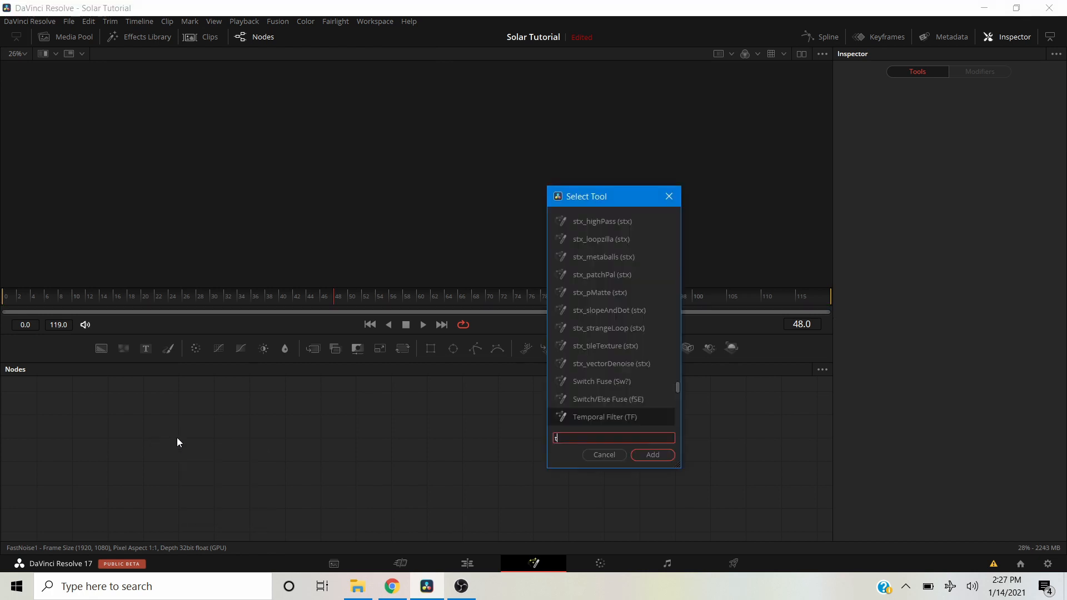
pyautogui.write('tur')
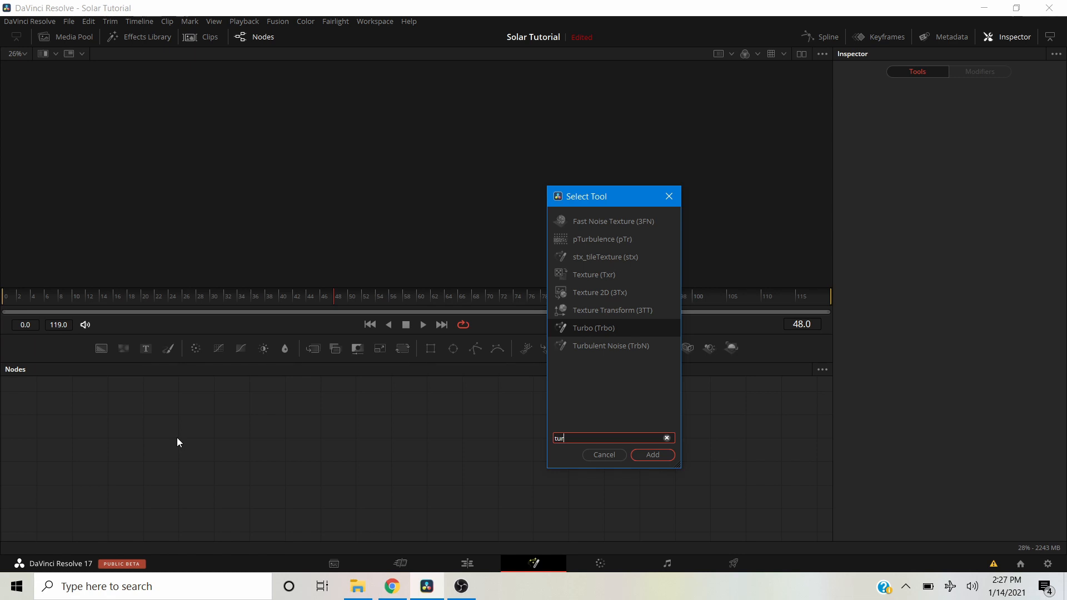
pyautogui.press('Down')
pyautogui.press('Return')
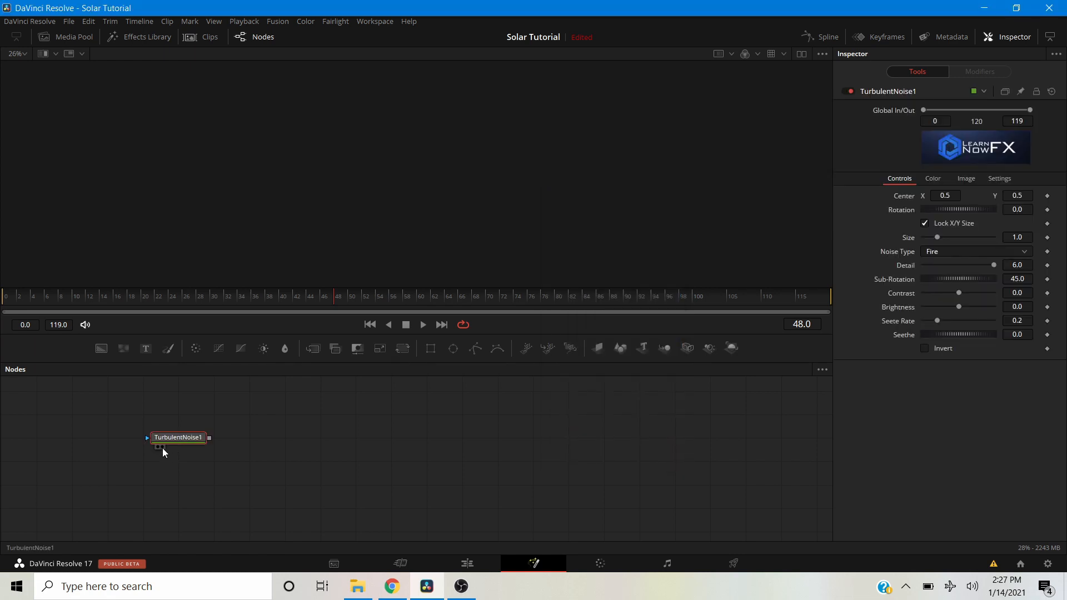
pyautogui.click(162, 448)
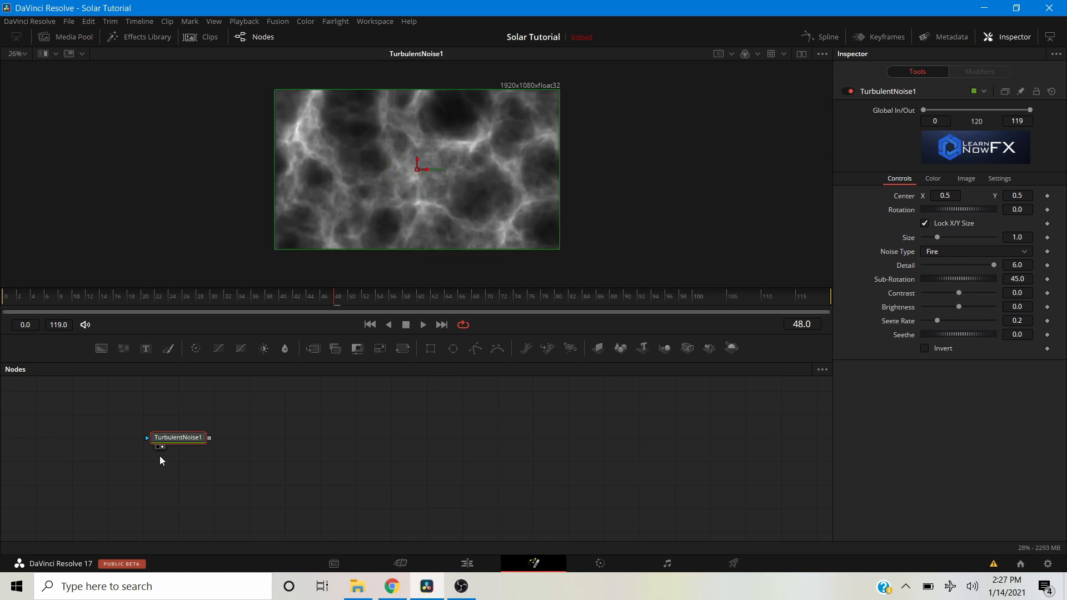
# Play the composition for a short stretch to preview how the turbulent noise moves.
pyautogui.moveTo(420, 244); pyautogui.dragTo(461, 266)
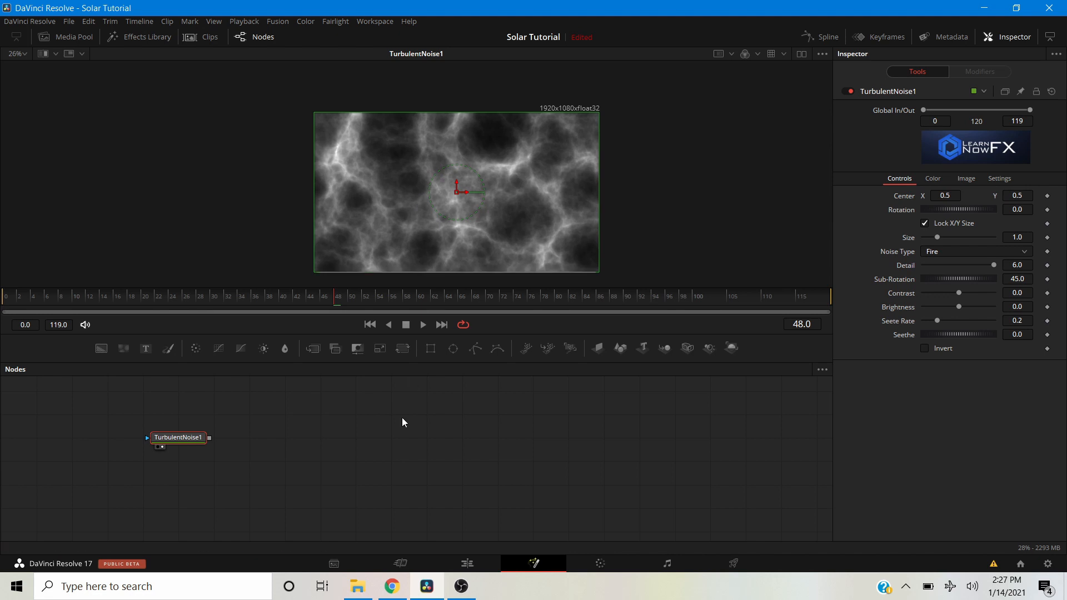
pyautogui.click(399, 461)
pyautogui.press('space')
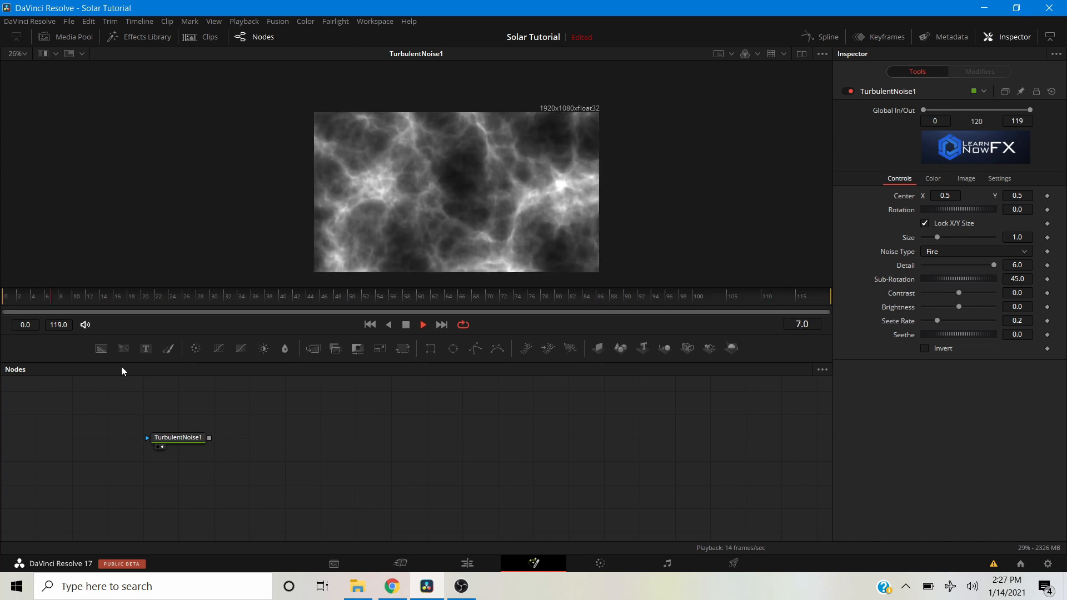
pyautogui.press('space')
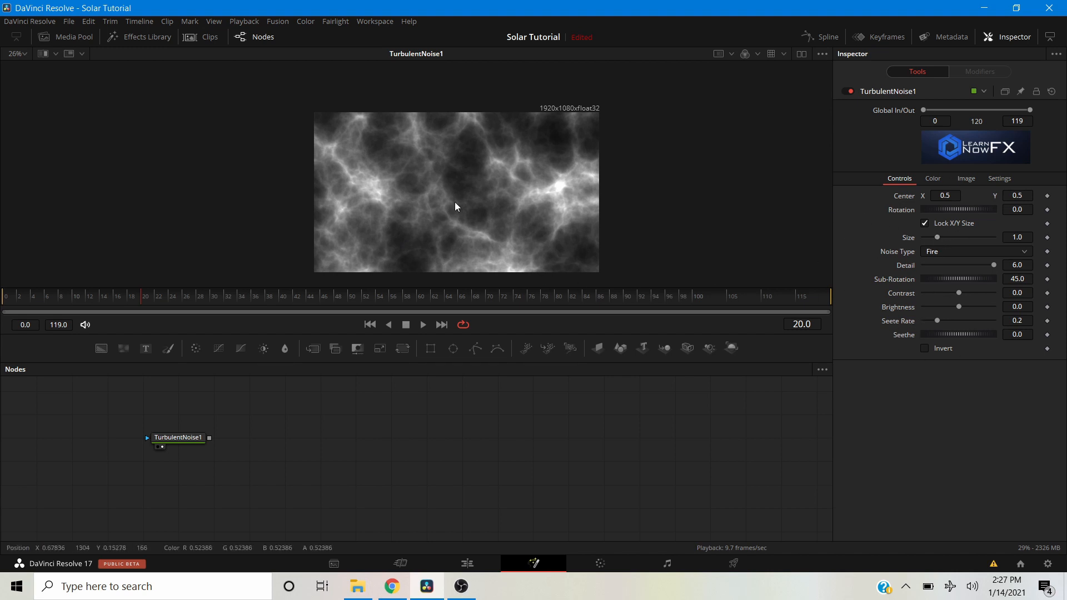
# Turn off High Quality and Motion Blur rendering for the composition's playback.
pyautogui.moveTo(406, 228); pyautogui.dragTo(408, 219)
pyautogui.rightClick(324, 325)
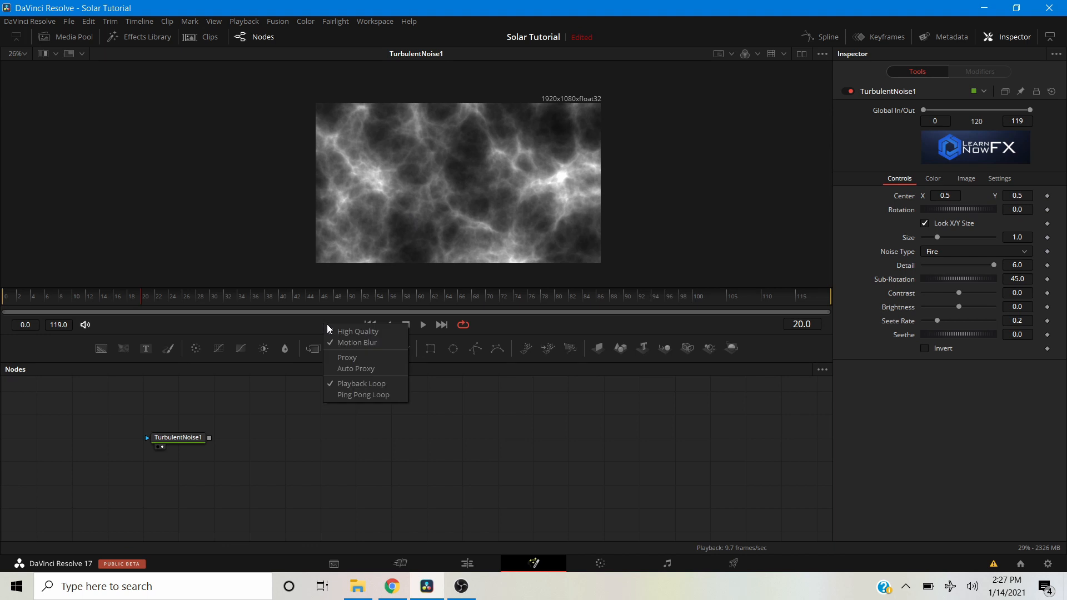
pyautogui.click(335, 330)
pyautogui.rightClick(327, 320)
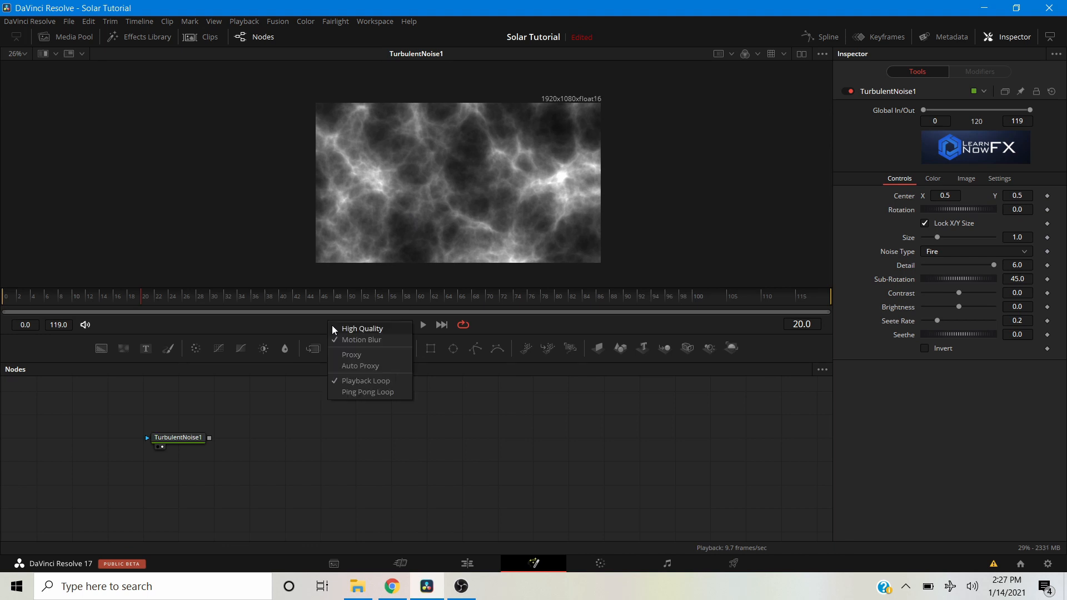
pyautogui.click(337, 341)
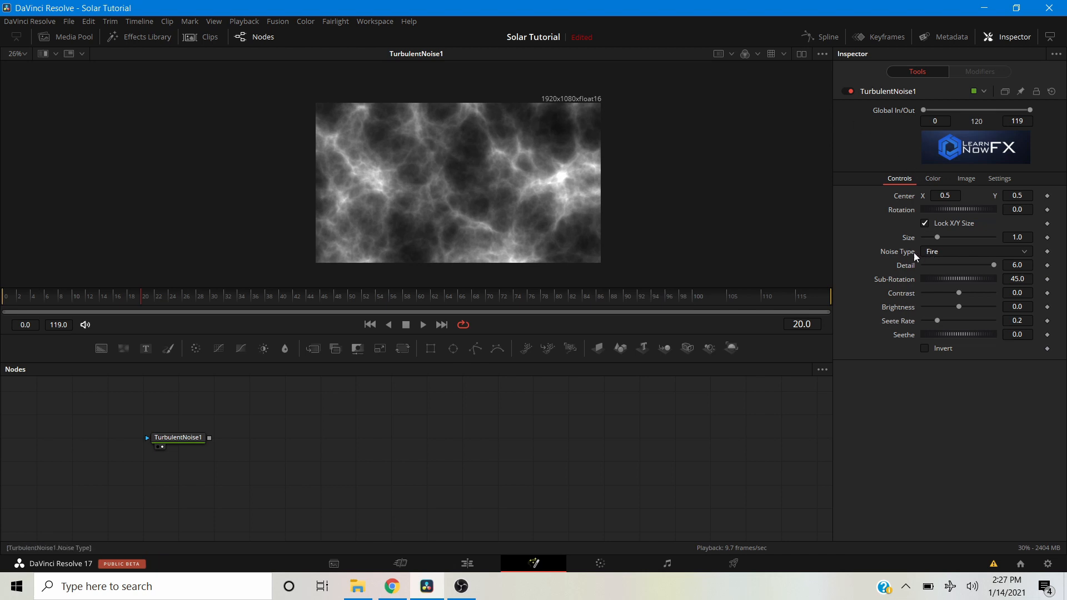
# Try the Smoke, Turbulent and Fluid noise types on the Turbulent Noise node.
pyautogui.click(929, 253)
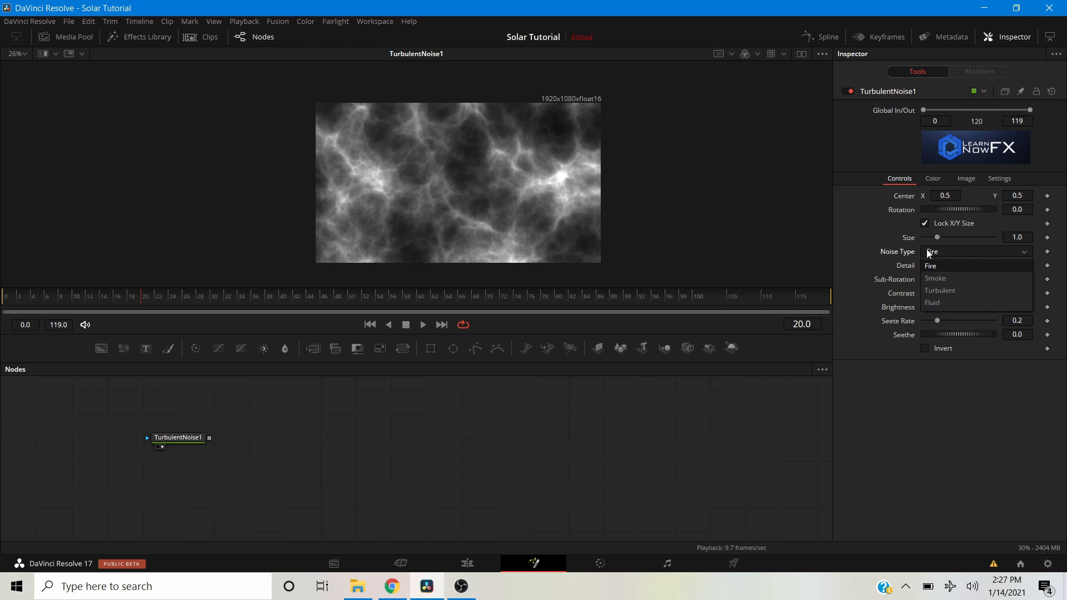
pyautogui.click(934, 277)
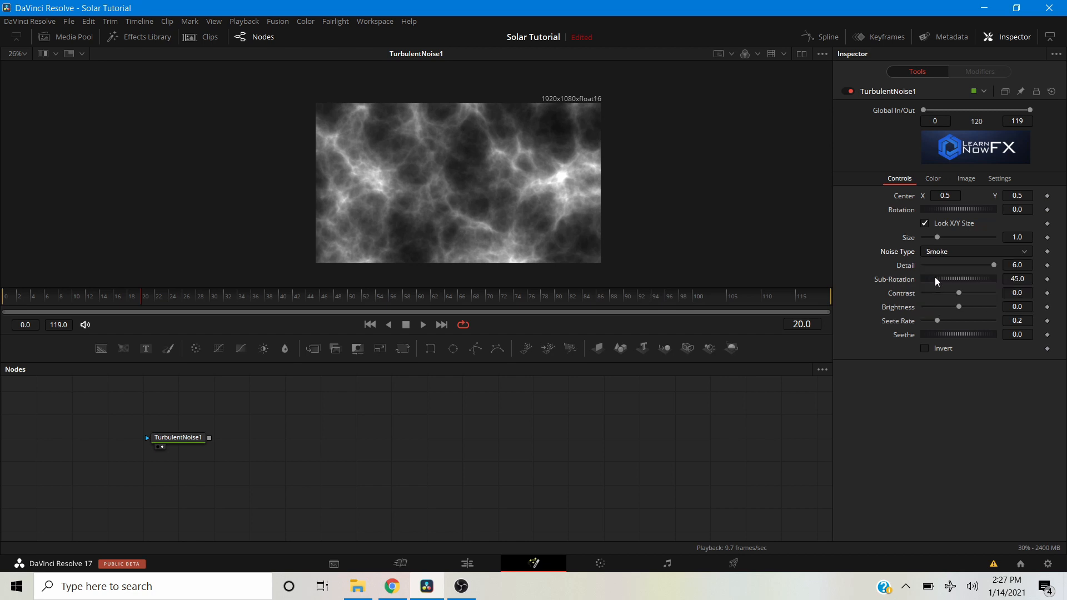
pyautogui.click(938, 252)
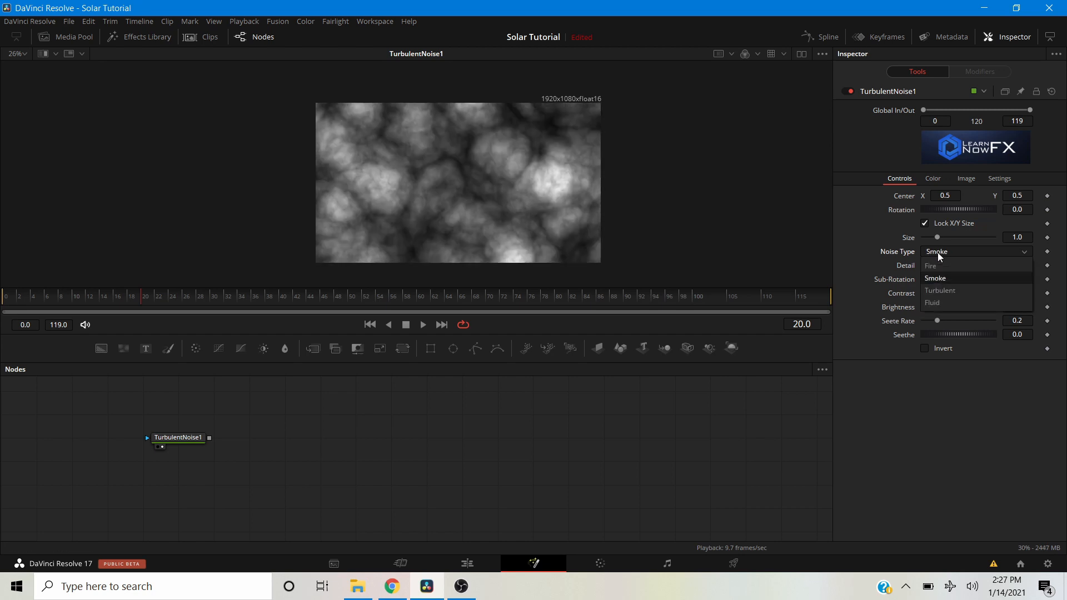
pyautogui.click(940, 289)
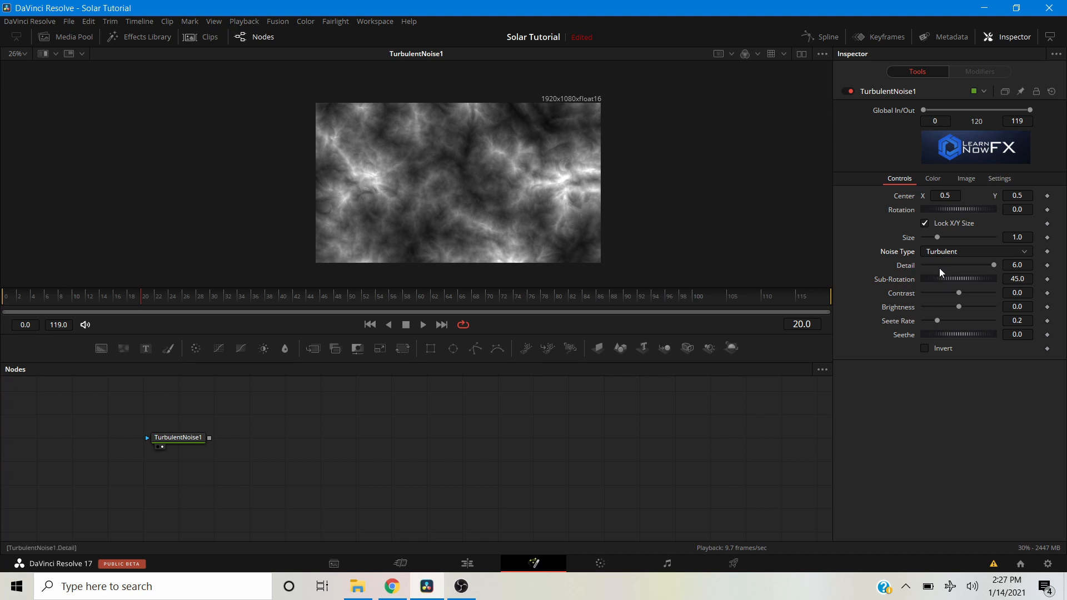
pyautogui.click(944, 253)
pyautogui.click(936, 298)
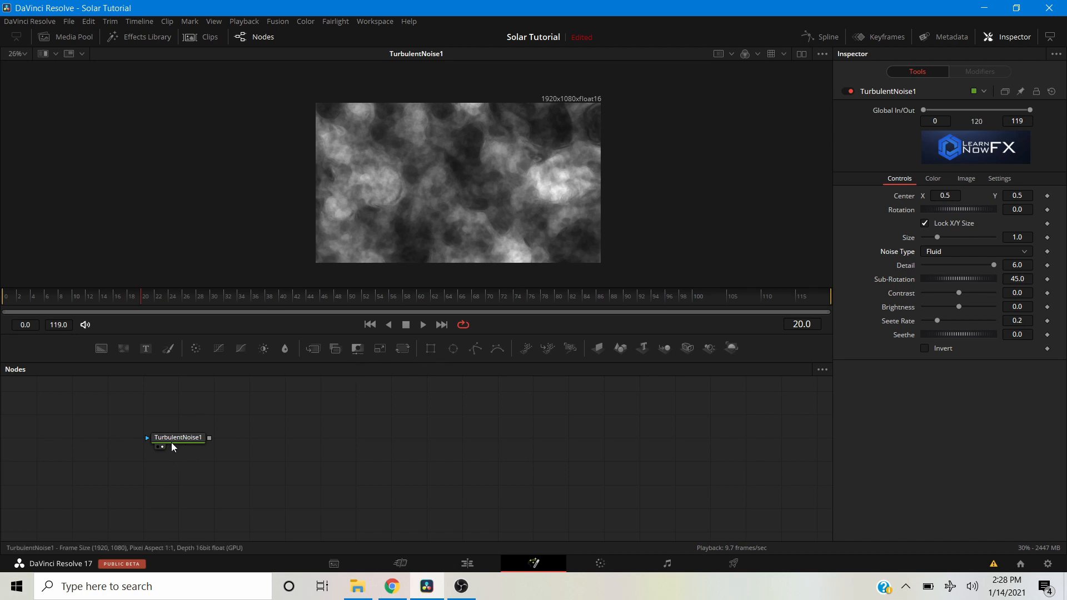
# Replace the Turbulent Noise node with a fresh one found by searching "tur" and show it in the viewer.
pyautogui.moveTo(171, 442)
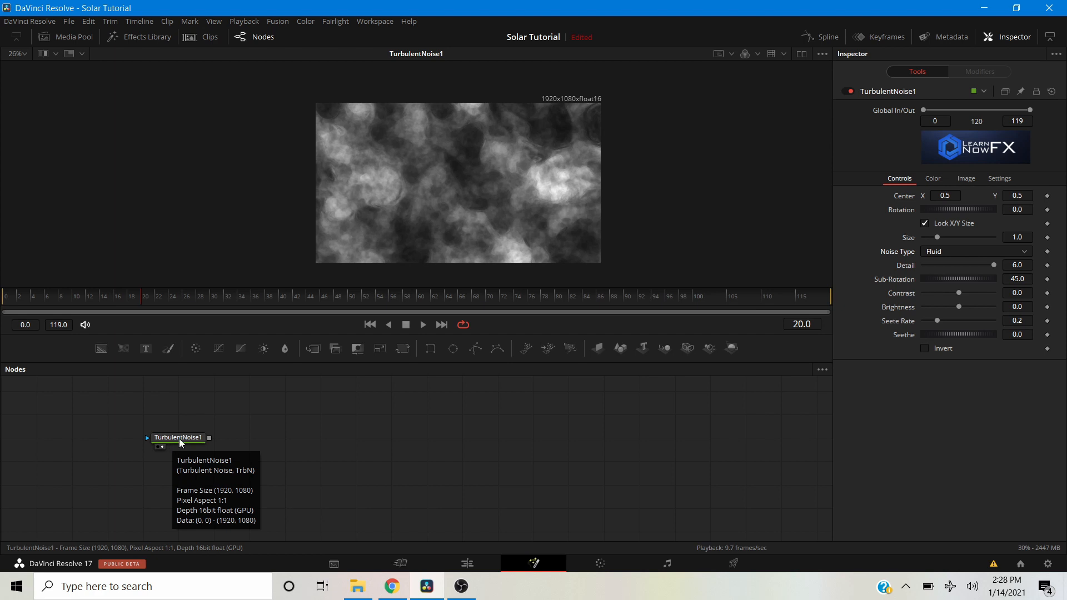
pyautogui.click(178, 438)
pyautogui.press('Delete')
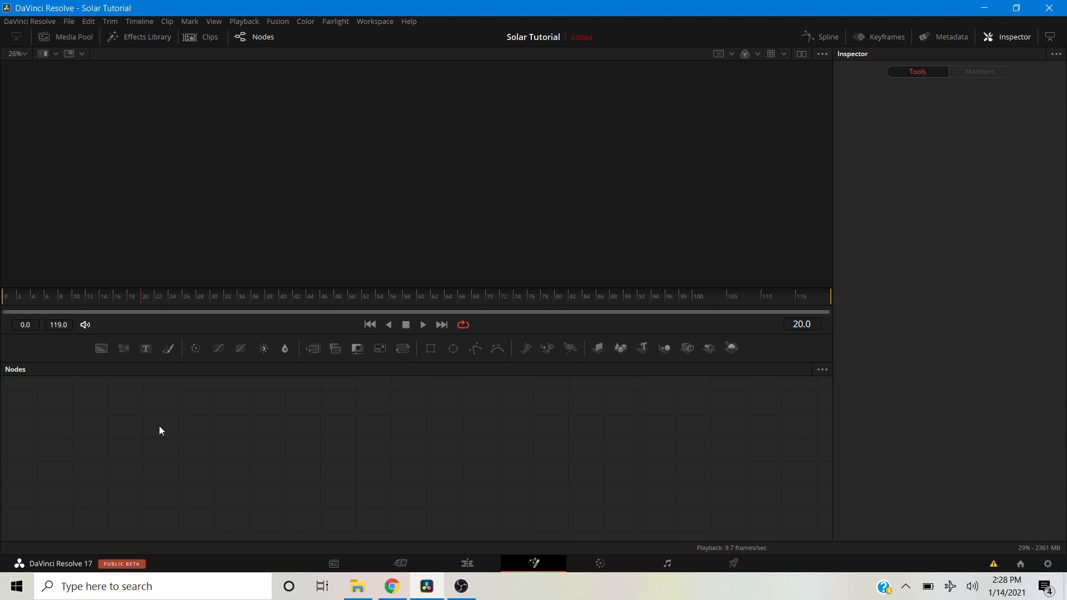
pyautogui.hotkey('shift', 'space')
pyautogui.write('tur')
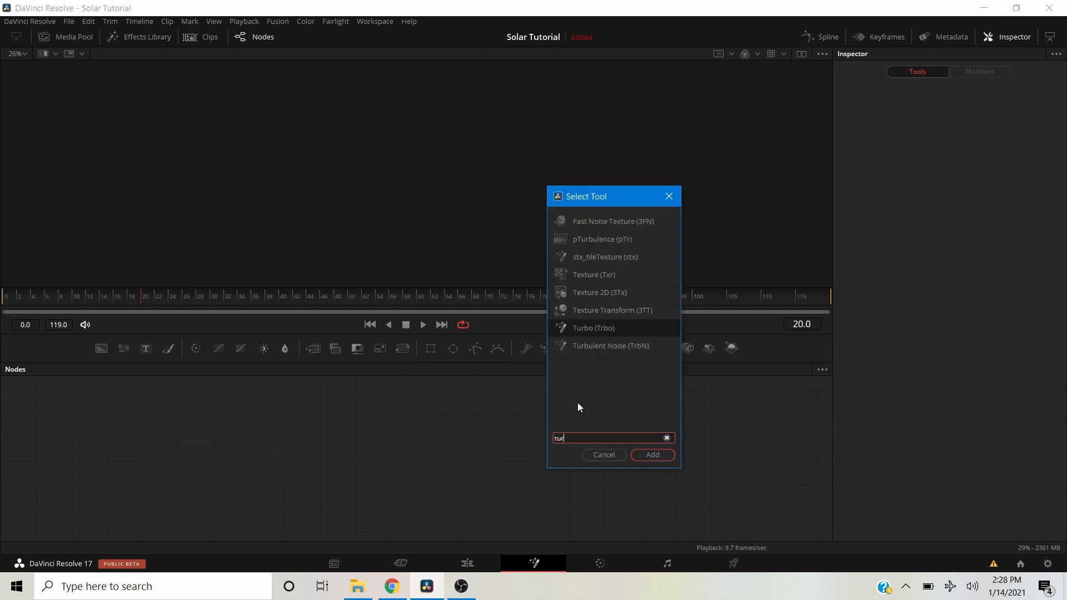
pyautogui.press('Down')
pyautogui.press('Return')
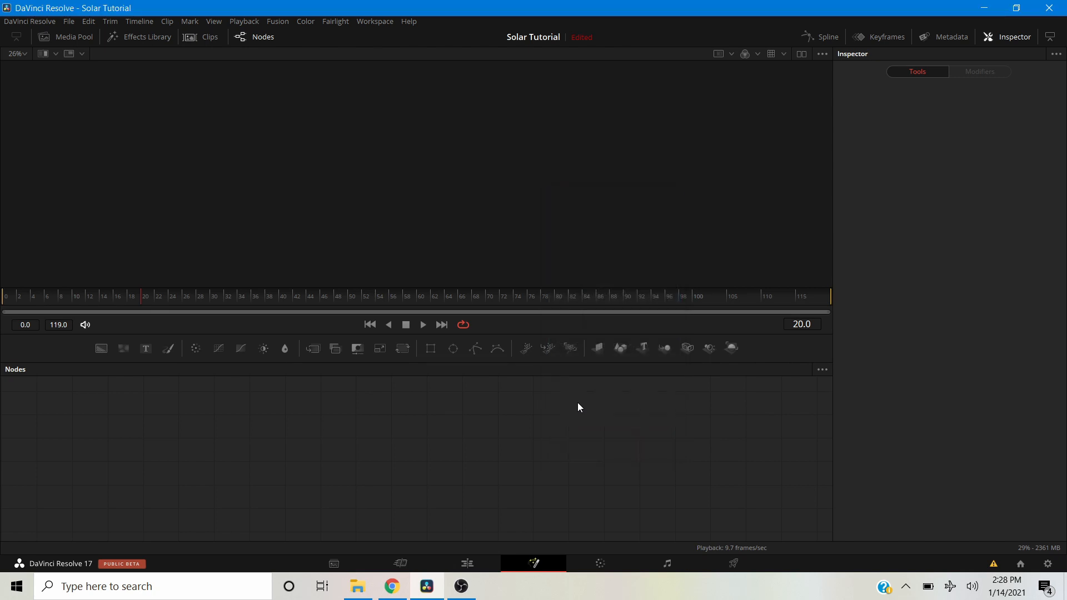
pyautogui.click(162, 447)
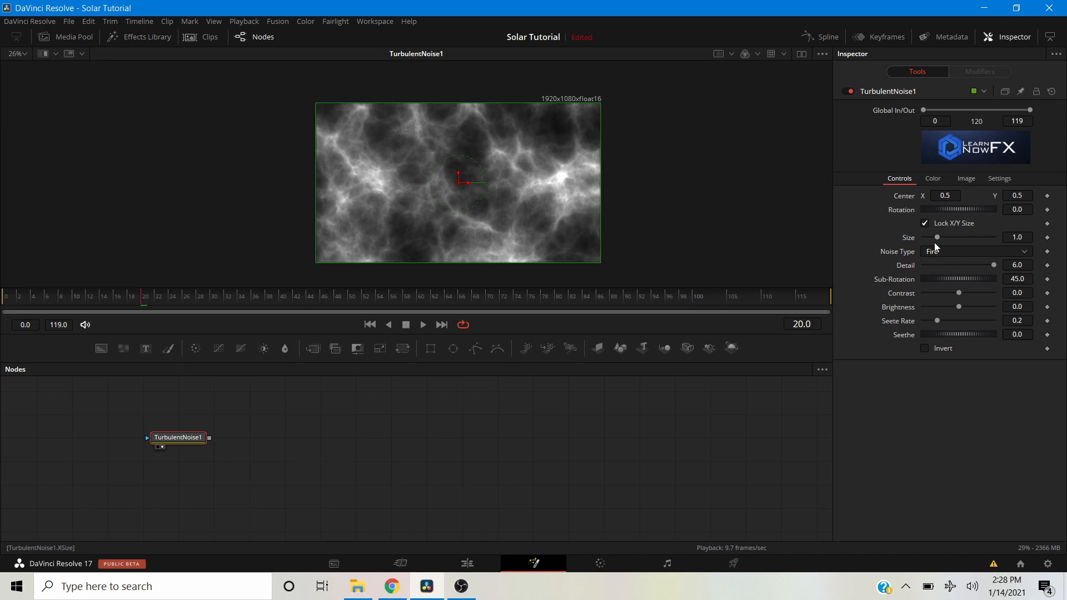
# Reduce the Turbulent Noise Size to about 0.213, checking the noise motion with a short playback along the way.
pyautogui.moveTo(937, 238); pyautogui.dragTo(929, 239)
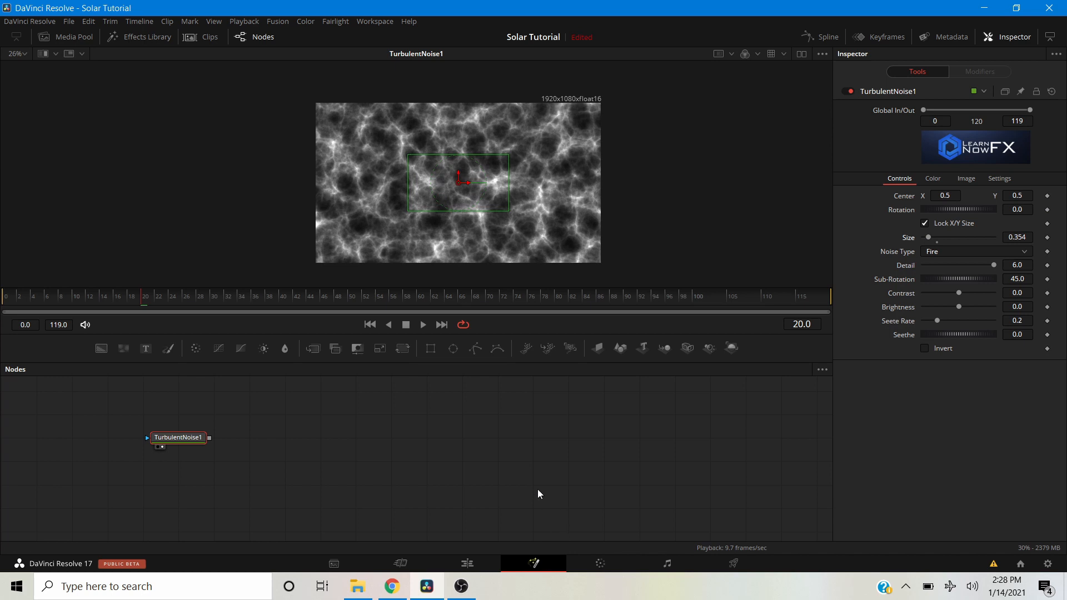
pyautogui.click(347, 186)
pyautogui.press('space')
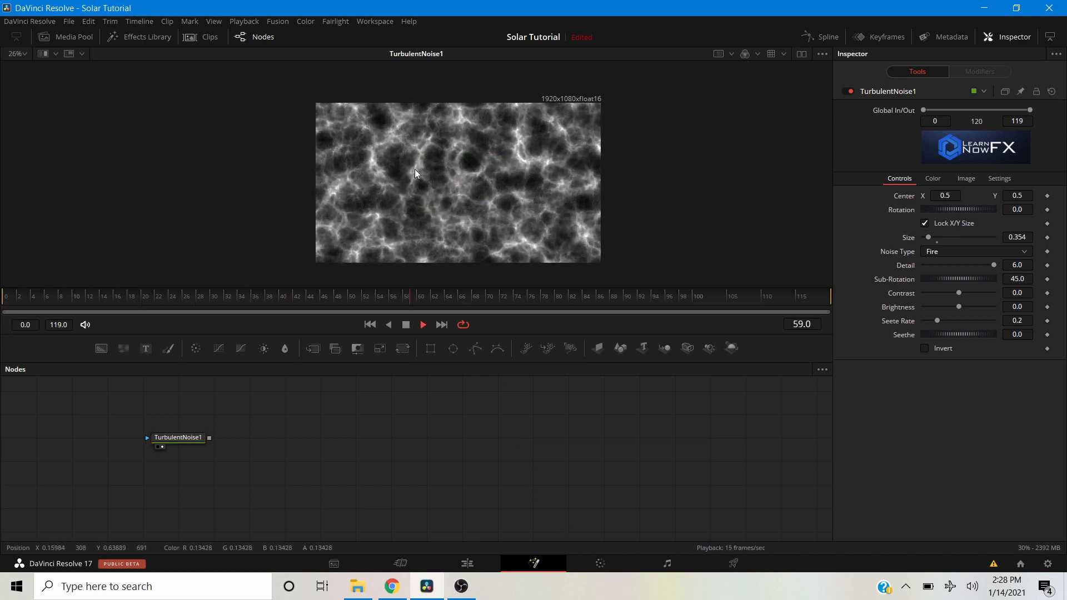
pyautogui.press('space')
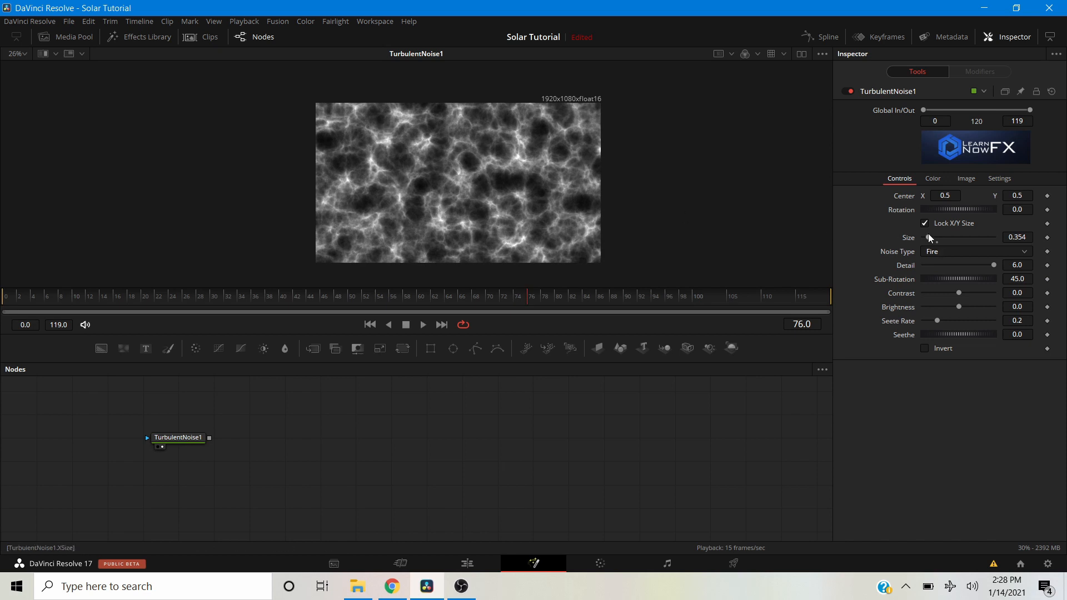
pyautogui.click(189, 446)
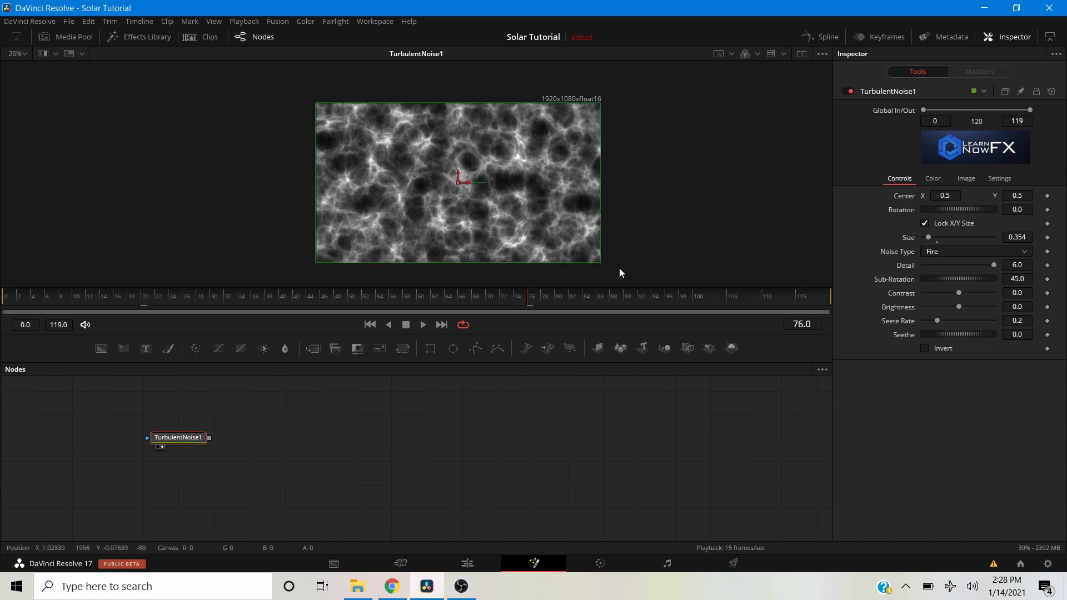
pyautogui.moveTo(930, 237); pyautogui.dragTo(927, 237)
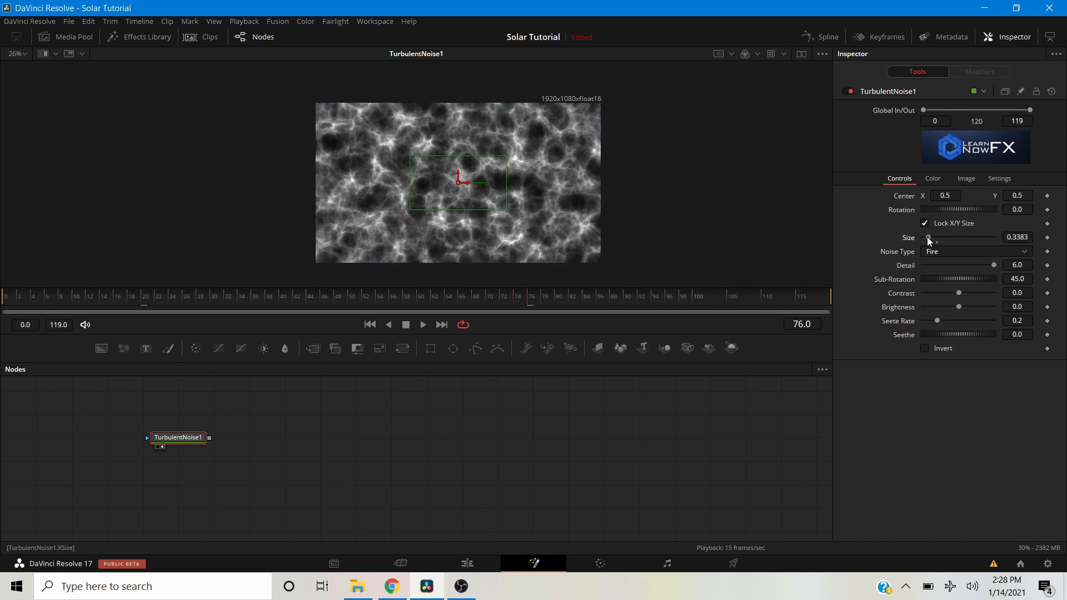
pyautogui.moveTo(507, 209)
pyautogui.mouseDown()
pyautogui.moveTo(489, 210)
pyautogui.moveTo(498, 199)
pyautogui.moveTo(488, 199)
pyautogui.mouseUp()
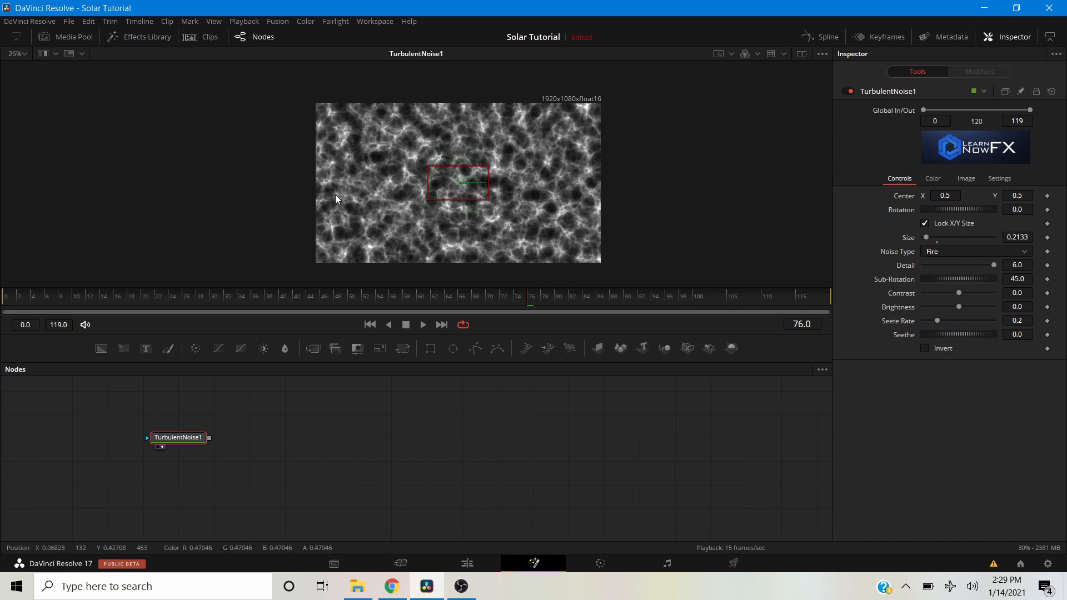
pyautogui.click(278, 471)
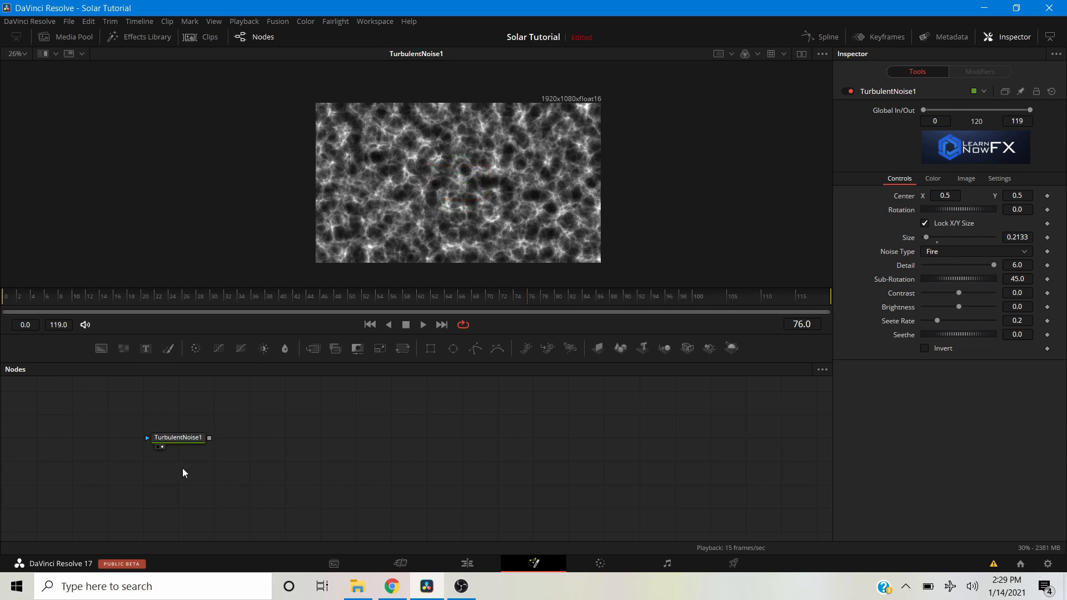
# Duplicate the Turbulent Noise node, placing the copy below the original, and show the copy in the viewer.
pyautogui.click(184, 437)
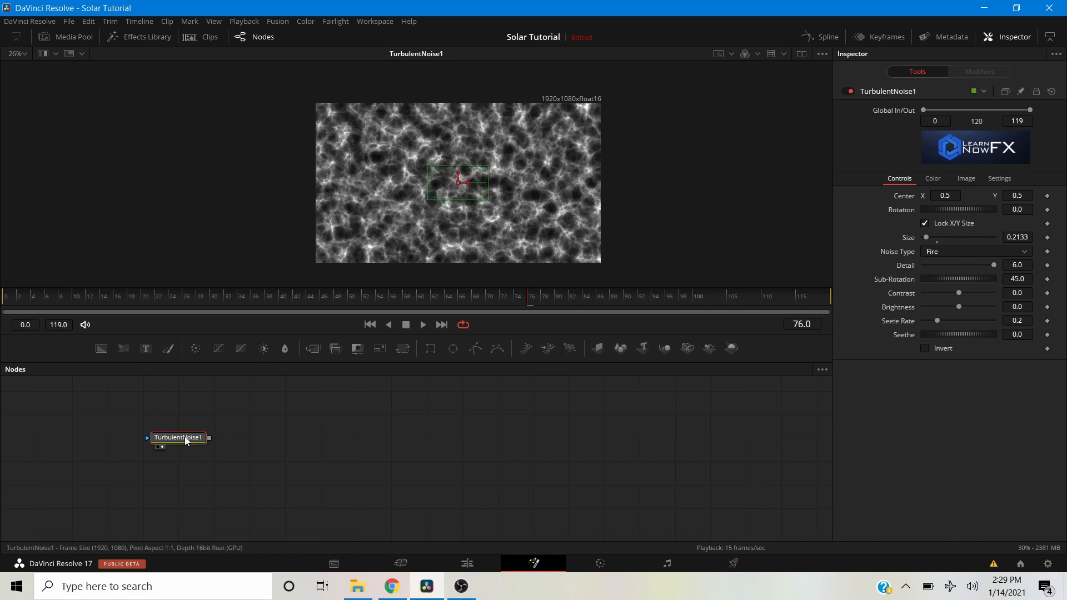
pyautogui.click(167, 473)
pyautogui.hotkey('ctrl', 'v')
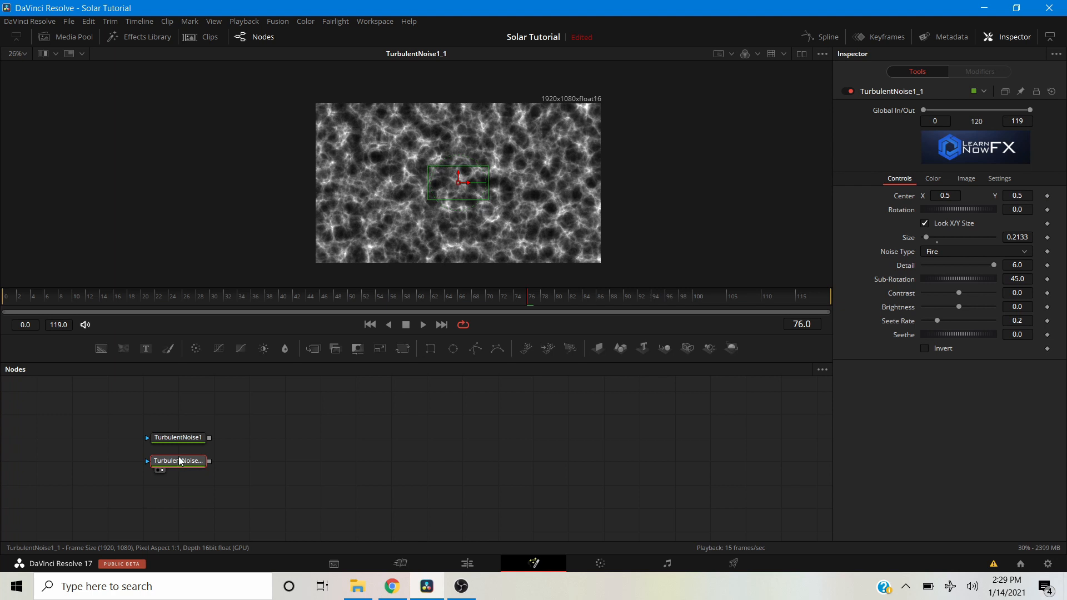
# Set the duplicated node's Noise Type to Fluid and preview its motion with a short playback.
pyautogui.click(922, 251)
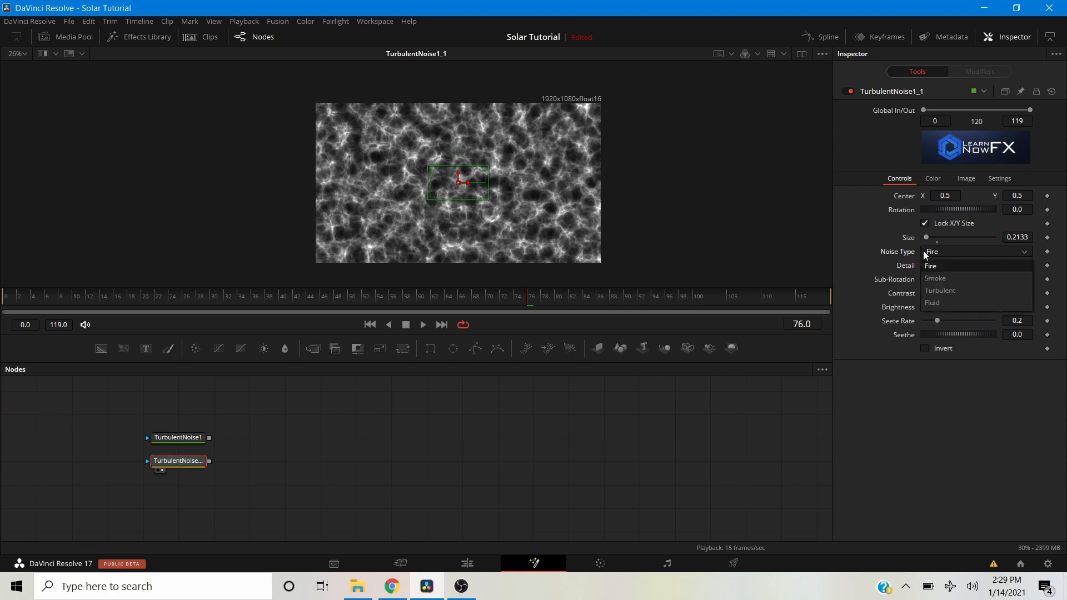
pyautogui.click(942, 302)
pyautogui.scroll(3, 443, 253)
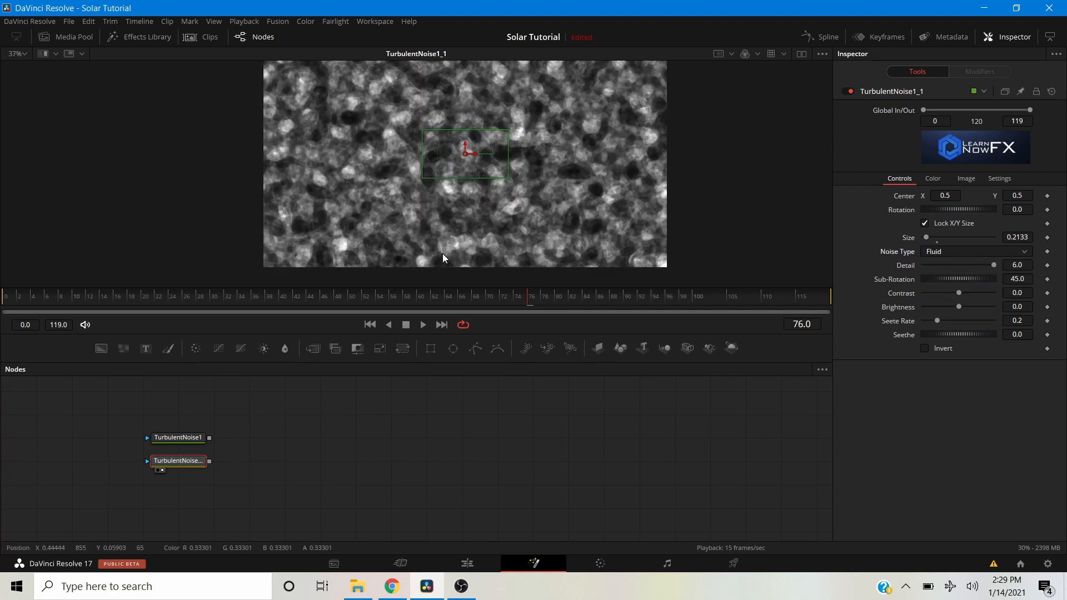
pyautogui.press('space')
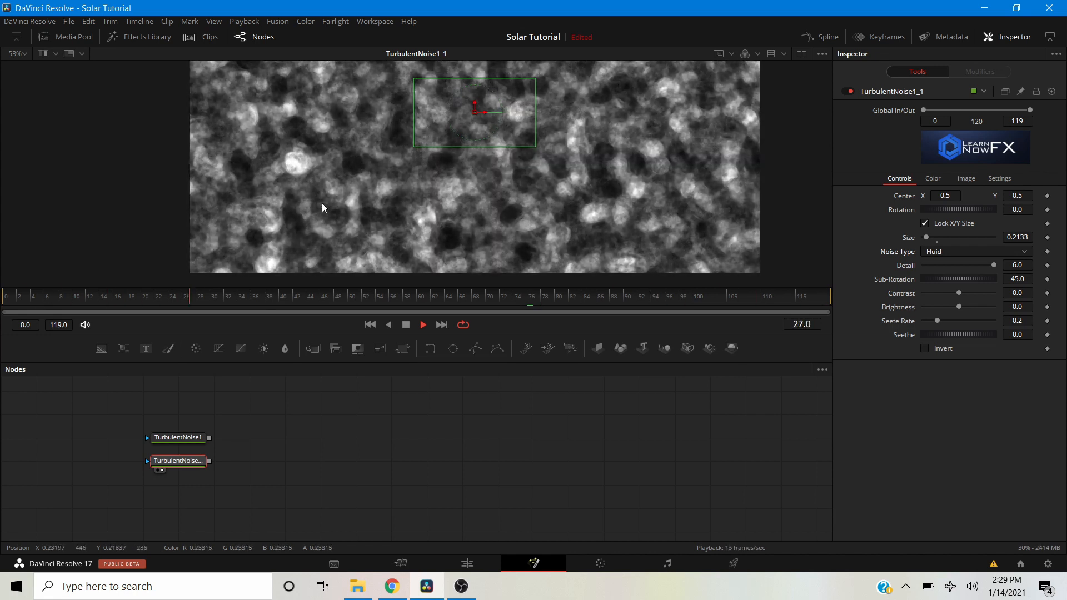
pyautogui.press('space')
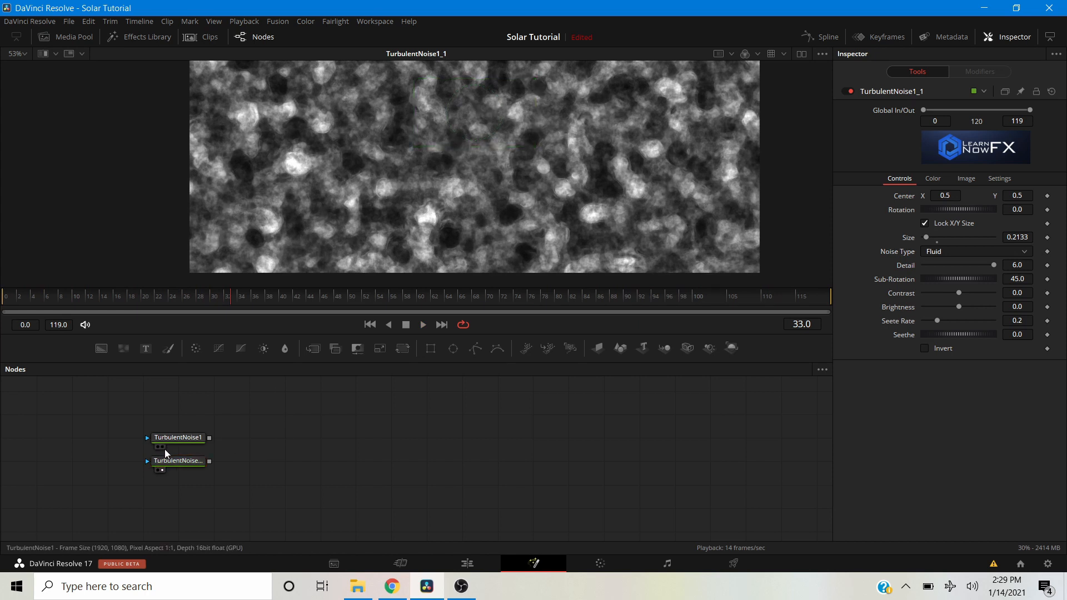
# Show the original Turbulent Noise node in the viewer and set its Sub-Rotation to 180.
pyautogui.click(163, 447)
pyautogui.click(172, 440)
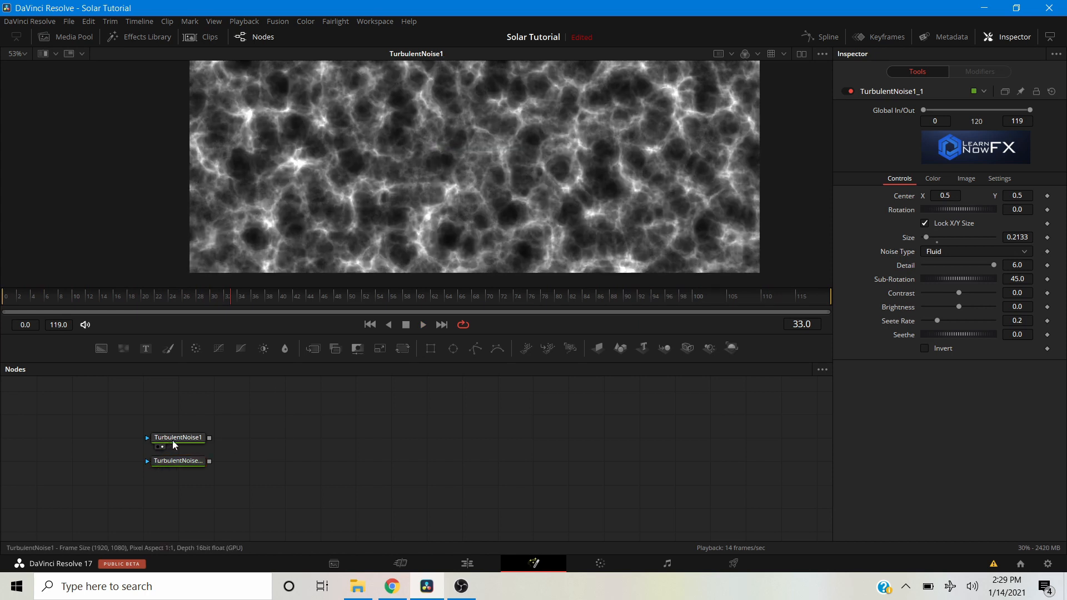
pyautogui.scroll(5, 449, 179)
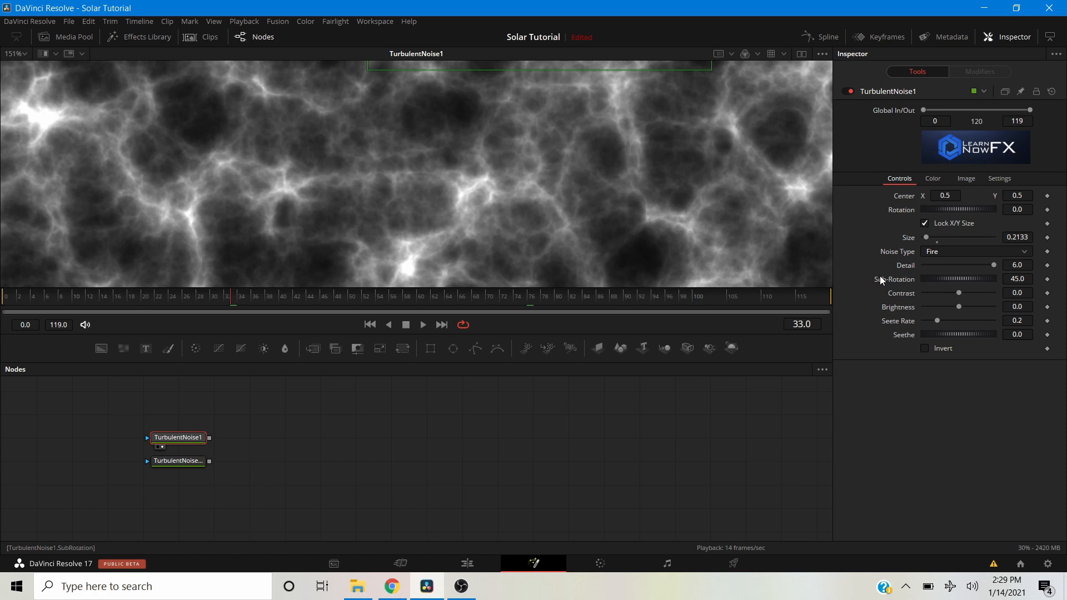
pyautogui.click(1017, 278)
pyautogui.write('180')
pyautogui.press('Tab')
pyautogui.scroll(-3, 383, 165)
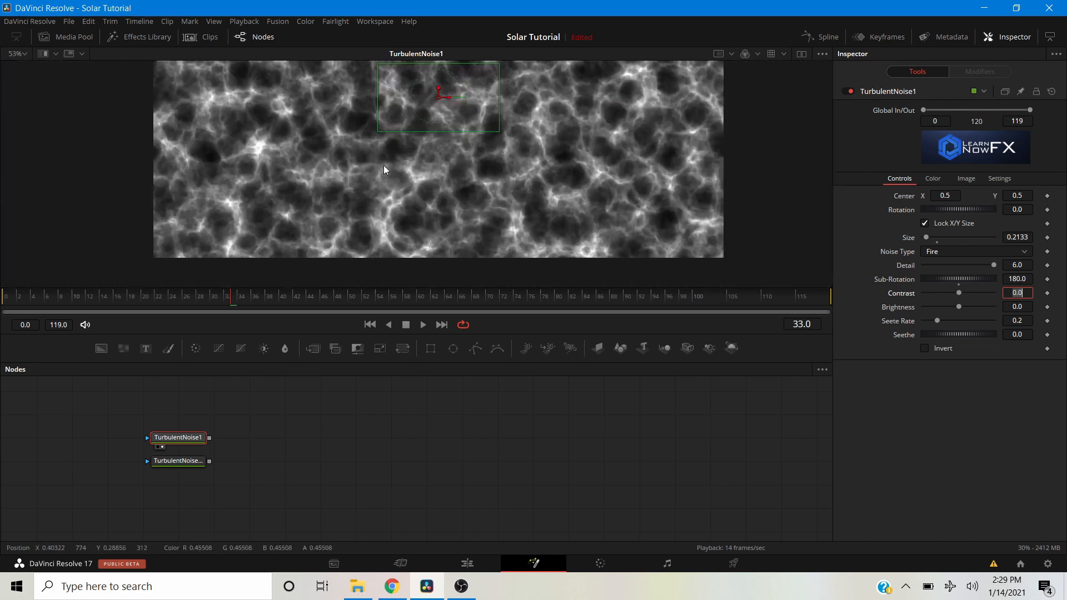
pyautogui.scroll(-2, 439, 205)
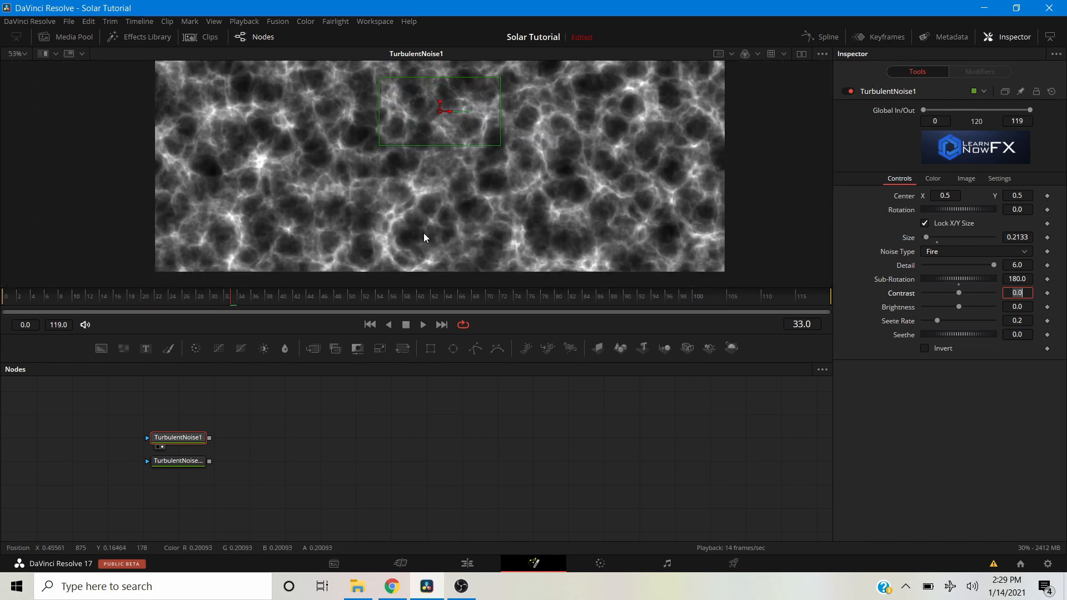
pyautogui.scroll(-1, 405, 222)
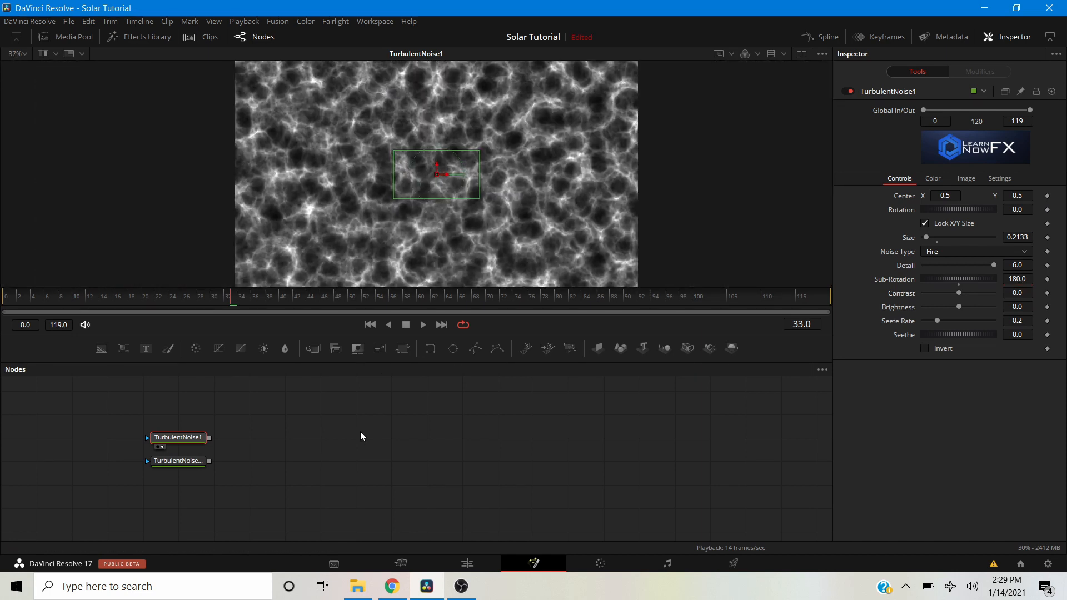
pyautogui.click(362, 432)
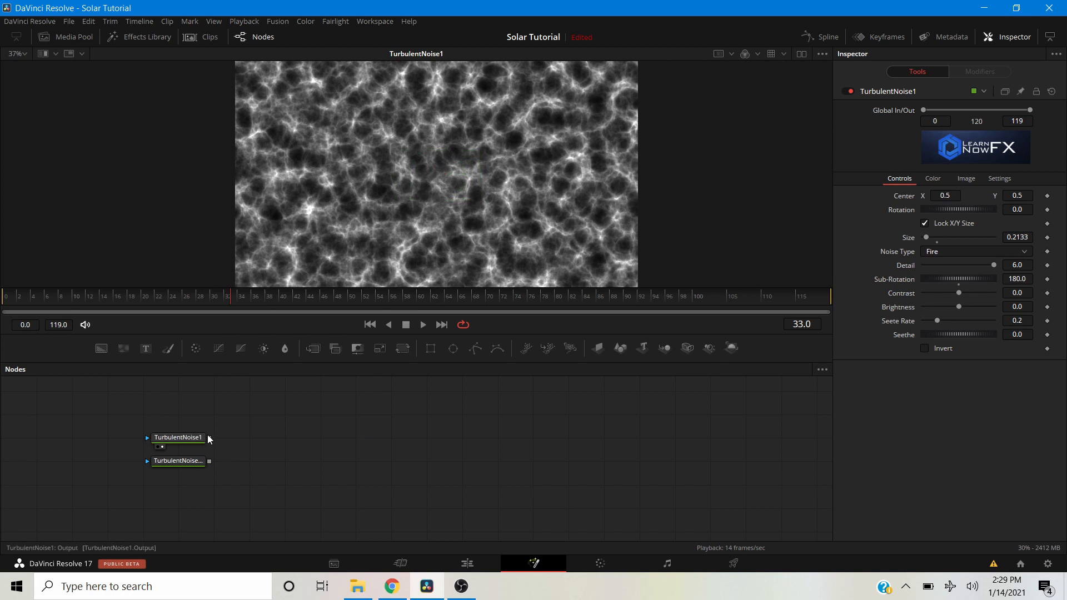
# Merge the Fire noise as foreground over the Fluid noise with a Merge node and show the merge in the viewer.
pyautogui.moveTo(209, 439); pyautogui.dragTo(209, 462)
pyautogui.moveTo(209, 461); pyautogui.dragTo(209, 461)
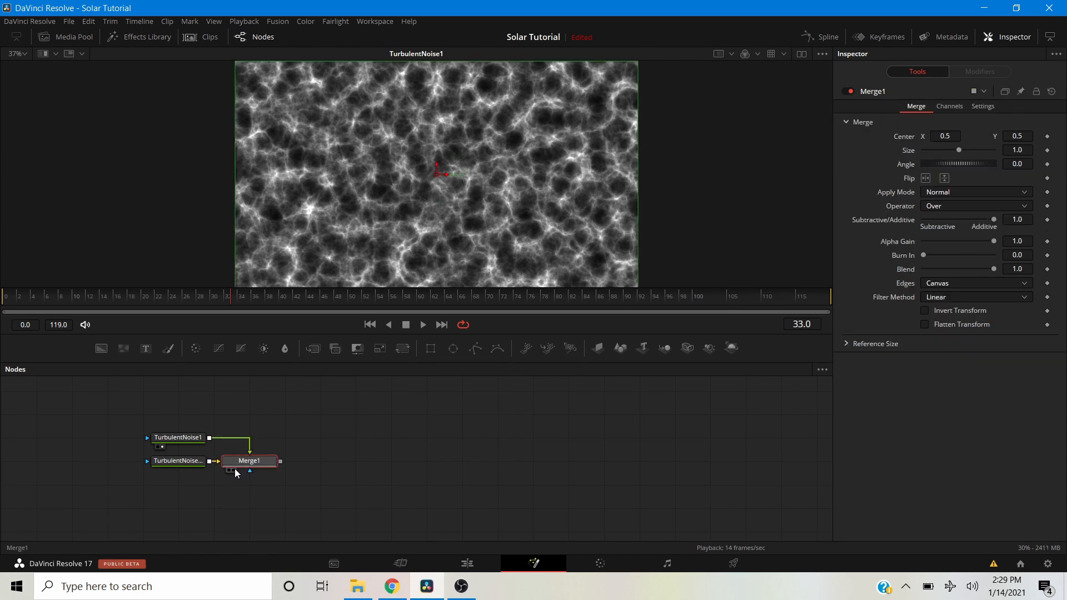
pyautogui.press('1')
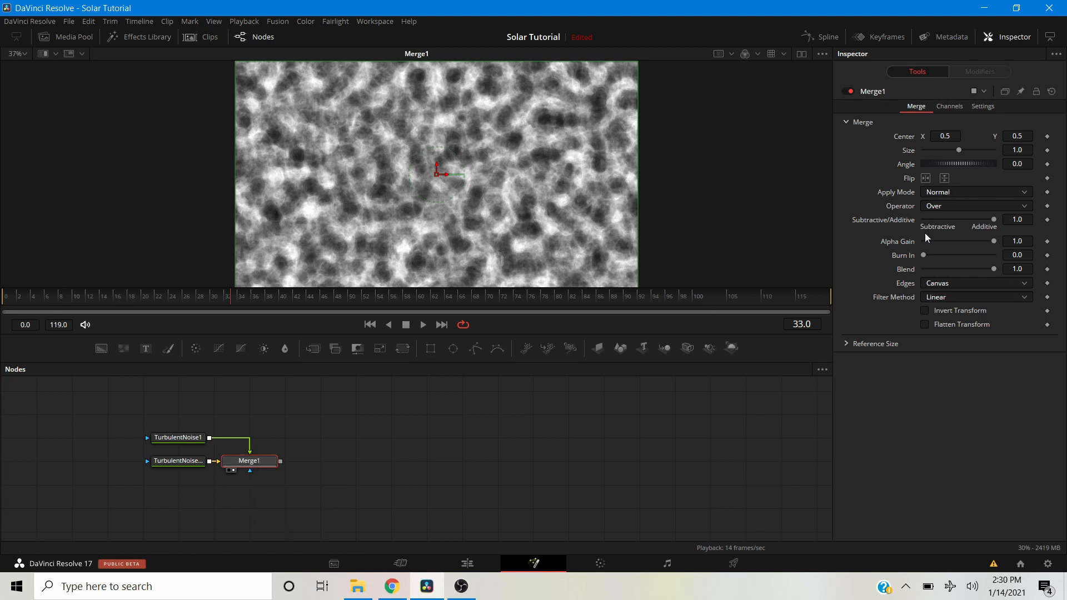
# Set the merge's Apply Mode to Lighten and raise the Fire noise's Color 1 Alpha to 1.0.
pyautogui.click(942, 191)
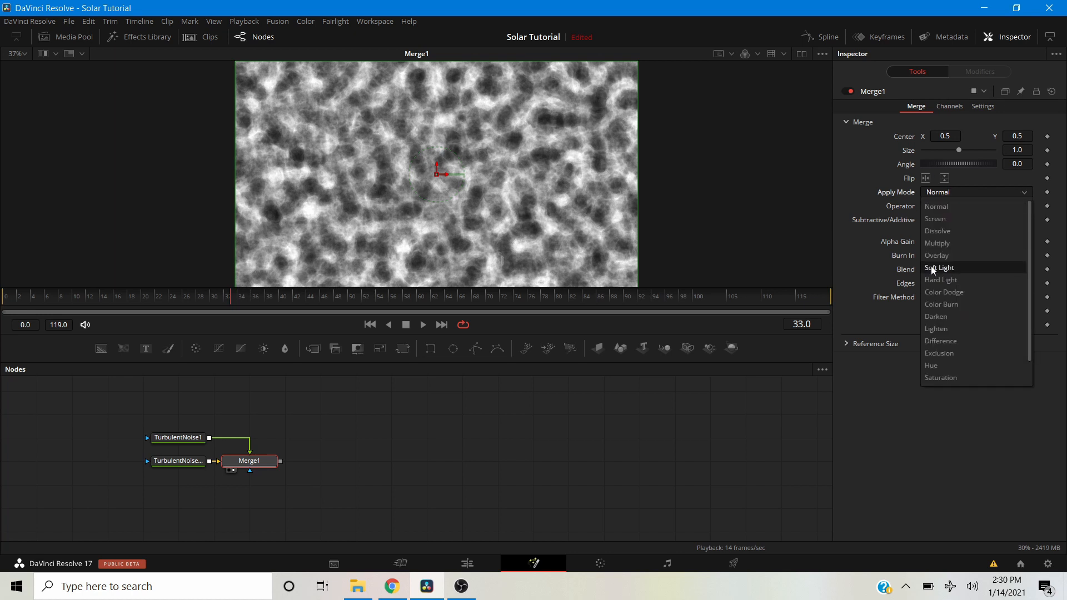
pyautogui.click(936, 329)
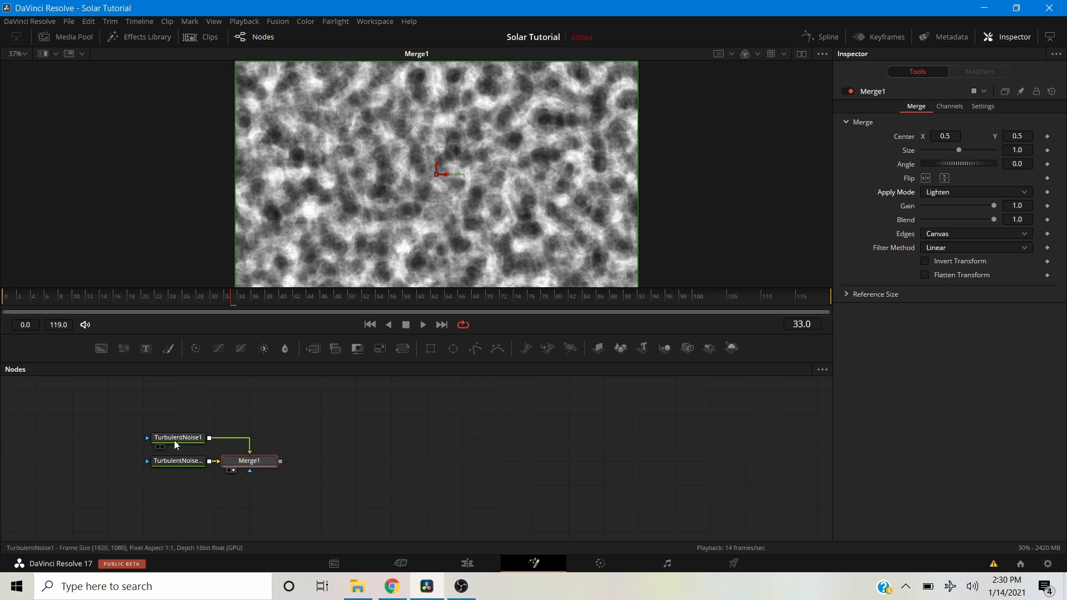
pyautogui.click(189, 438)
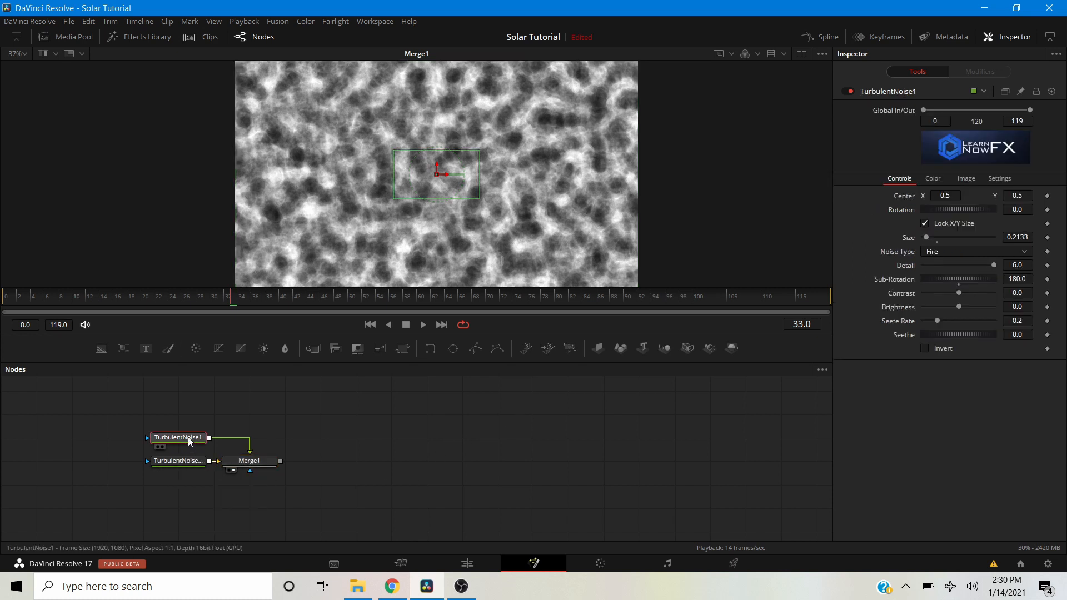
pyautogui.click(931, 179)
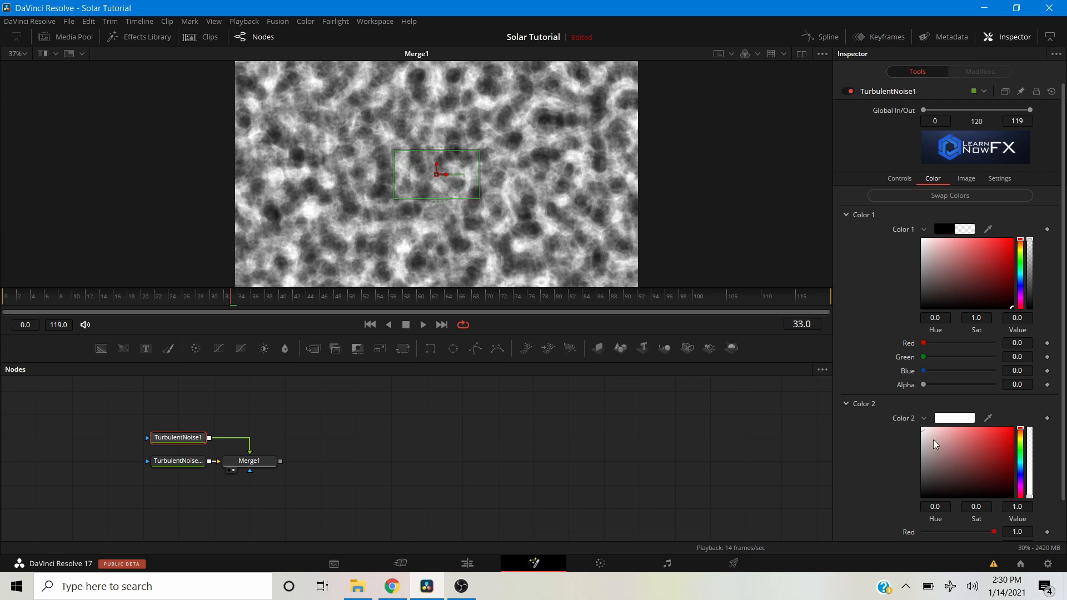
pyautogui.moveTo(926, 389); pyautogui.dragTo(1042, 388)
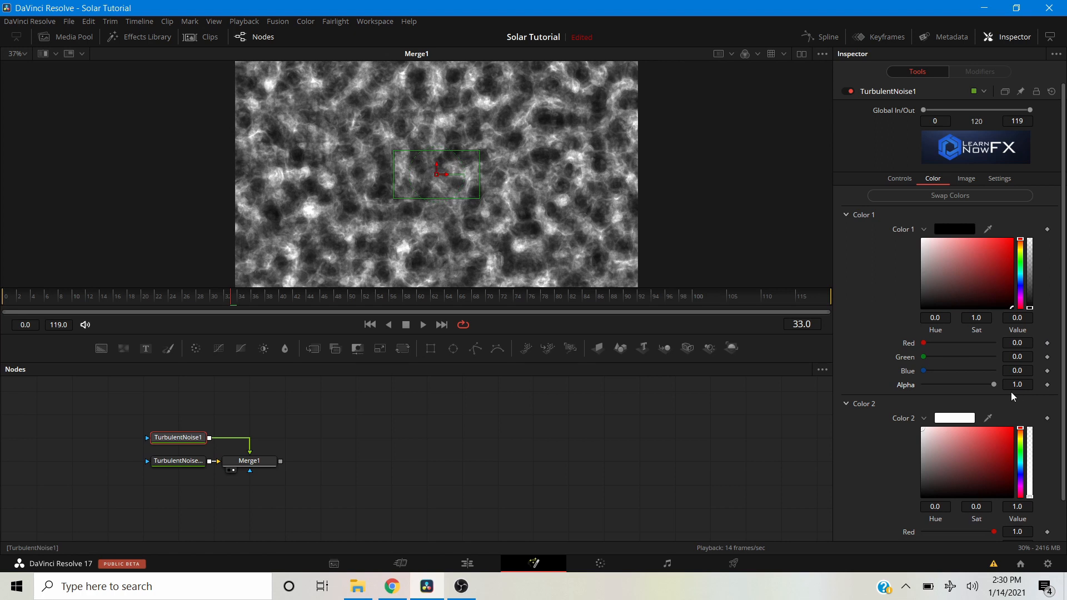
# Raise the Fluid noise's Color 1 Alpha to 1.0 and preview the merged texture with a short playback.
pyautogui.click(190, 469)
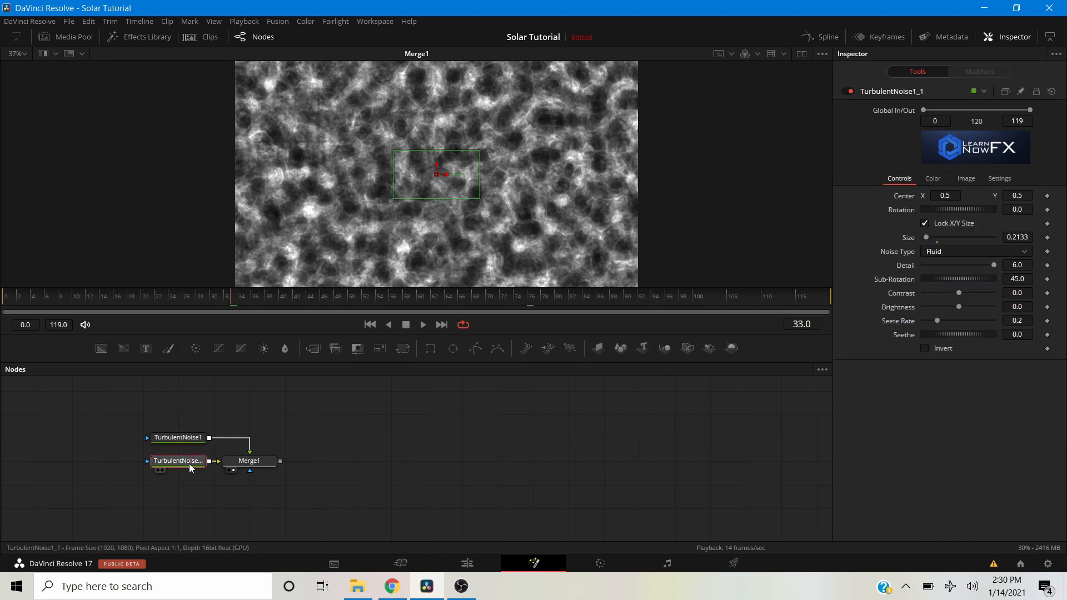
pyautogui.click(934, 179)
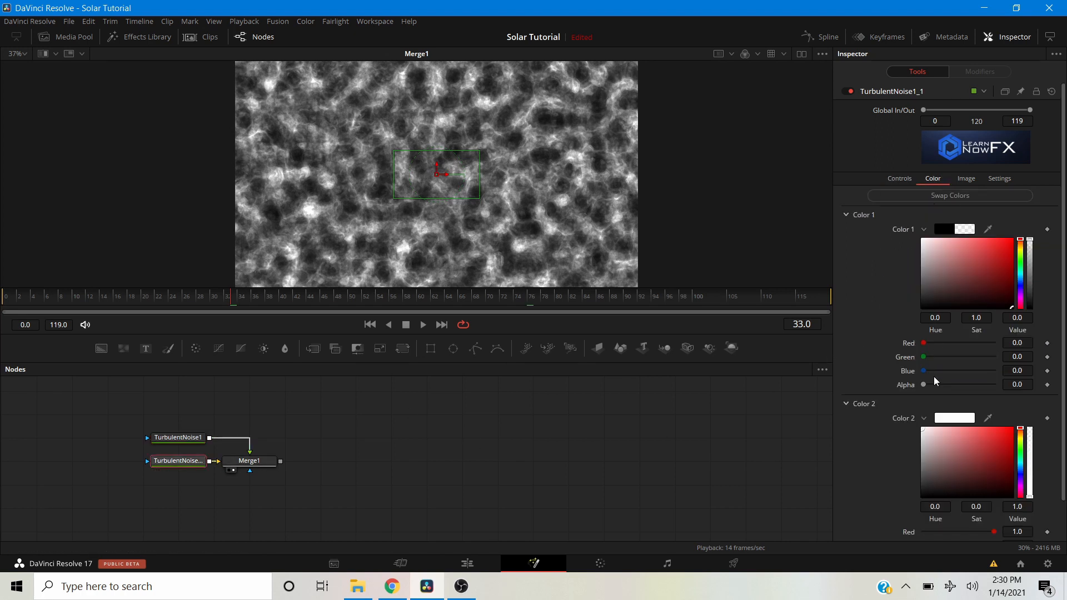
pyautogui.moveTo(925, 384); pyautogui.dragTo(993, 384)
pyautogui.click(741, 444)
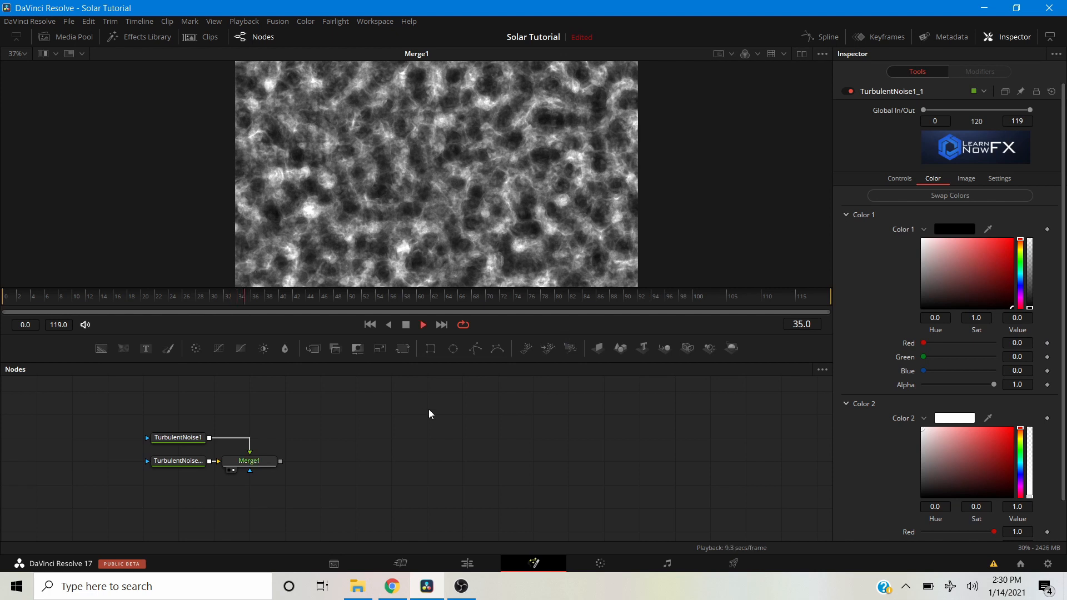
pyautogui.scroll(3, 468, 215)
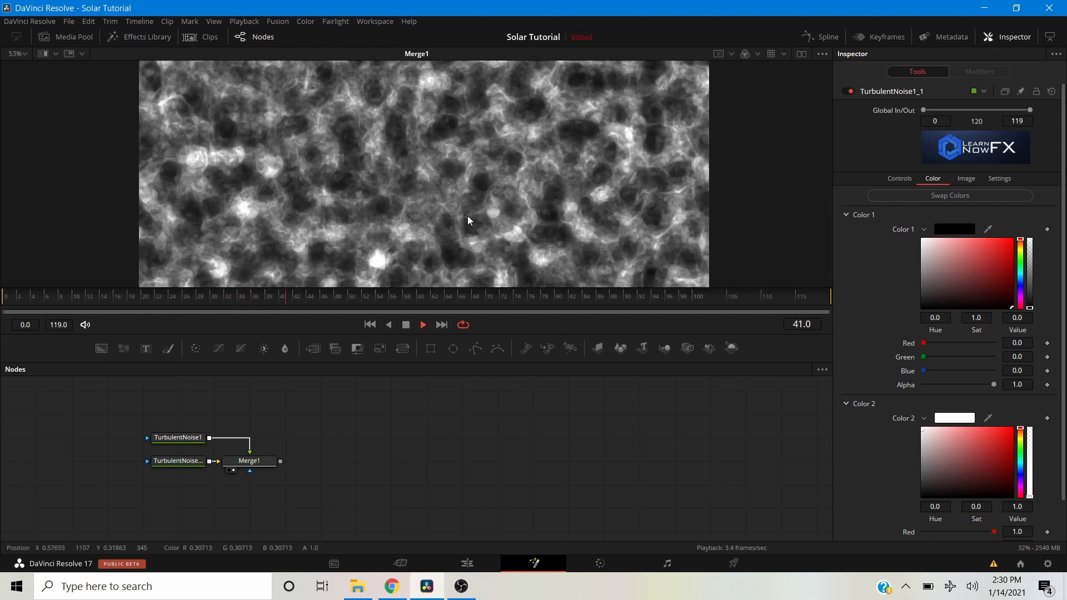
pyautogui.press('space')
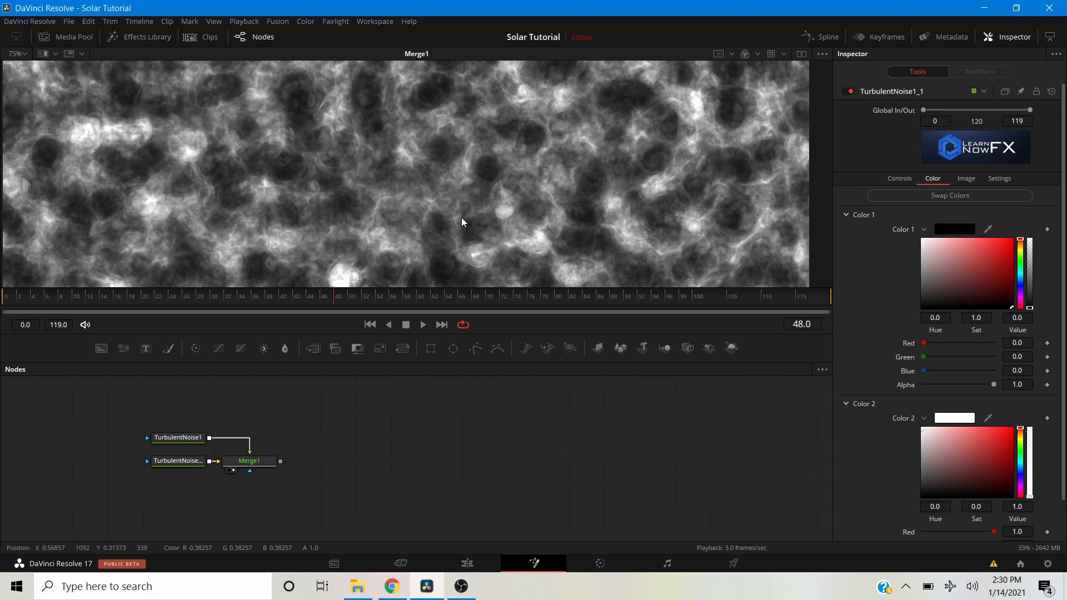
pyautogui.scroll(-3, 374, 212)
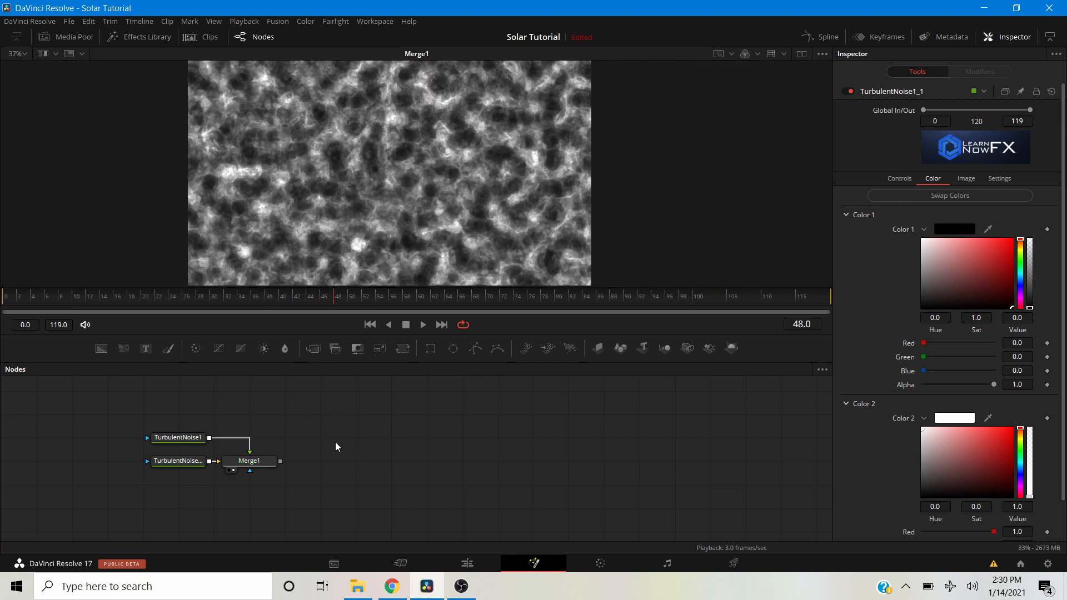
# Add a Fast Noise node above the Turbulent Noise nodes and show it in the viewer.
pyautogui.scroll(3, 345, 459)
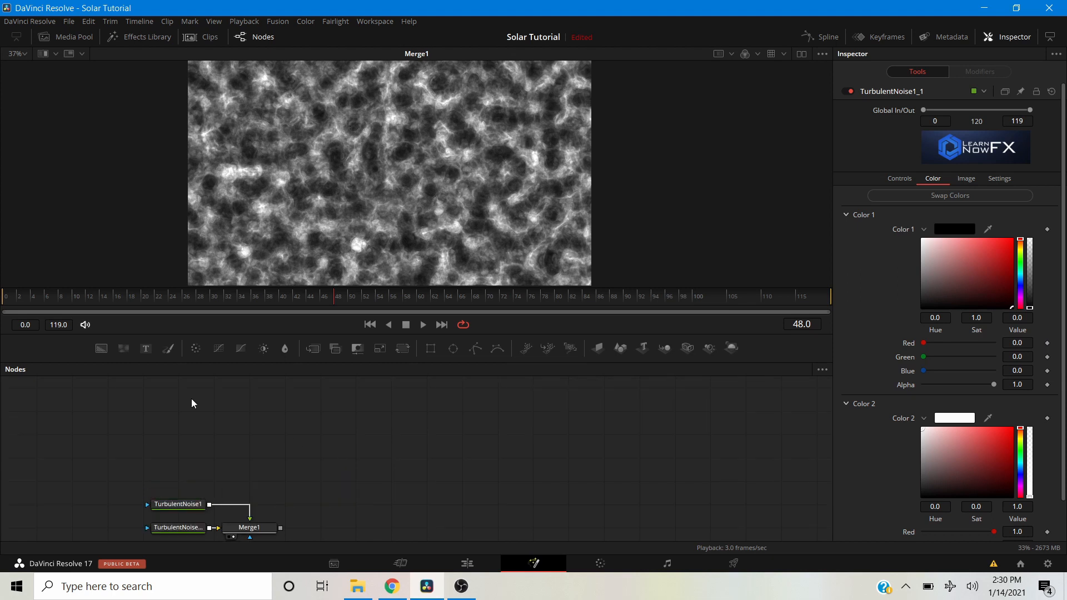
pyautogui.moveTo(119, 347); pyautogui.dragTo(182, 436)
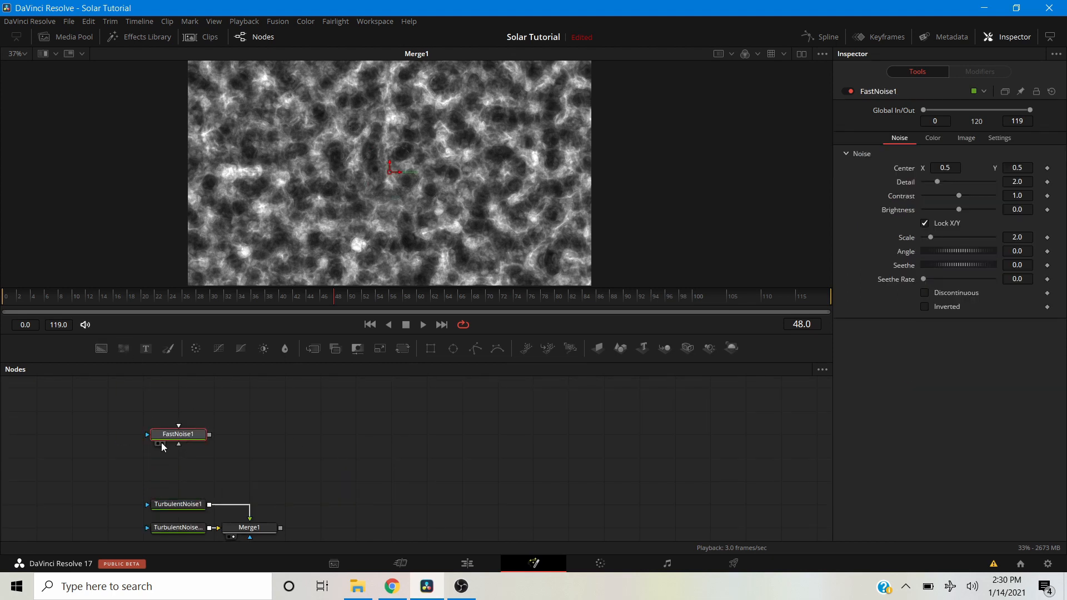
pyautogui.click(161, 444)
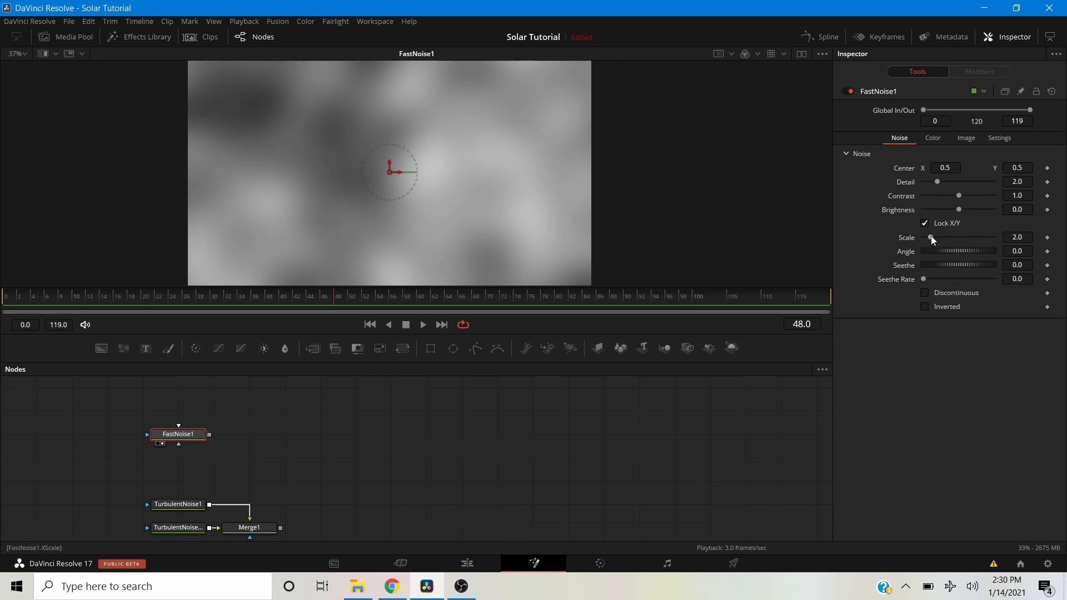
# Set the Fast Noise's Scale to about 9.29, Detail to 10.0 and Brightness to -1.0, with Discontinuous enabled.
pyautogui.moveTo(930, 238); pyautogui.dragTo(959, 240)
pyautogui.moveTo(937, 182); pyautogui.dragTo(994, 181)
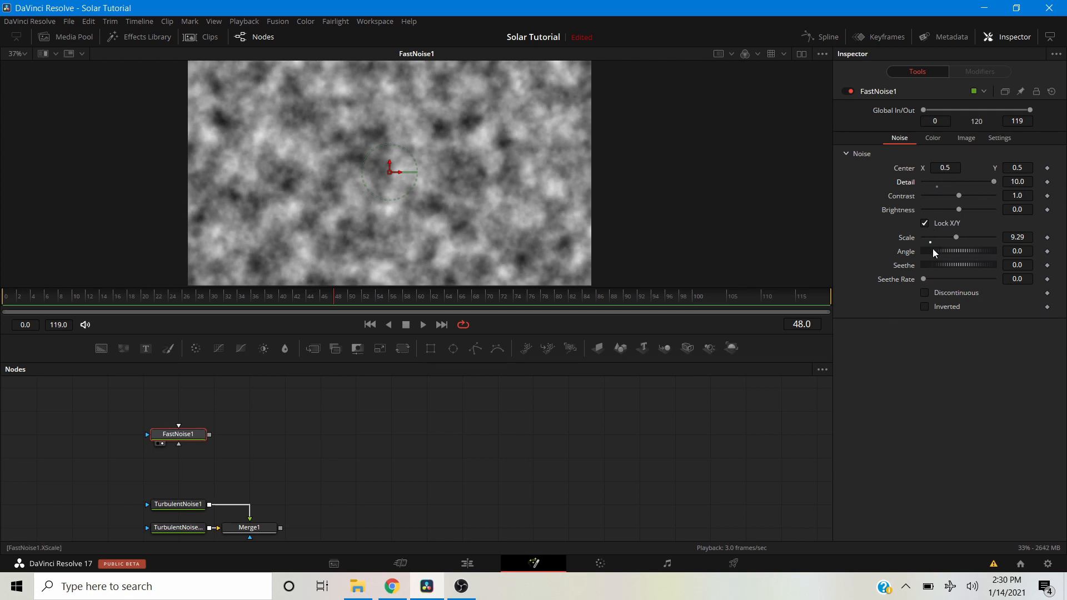
pyautogui.click(925, 293)
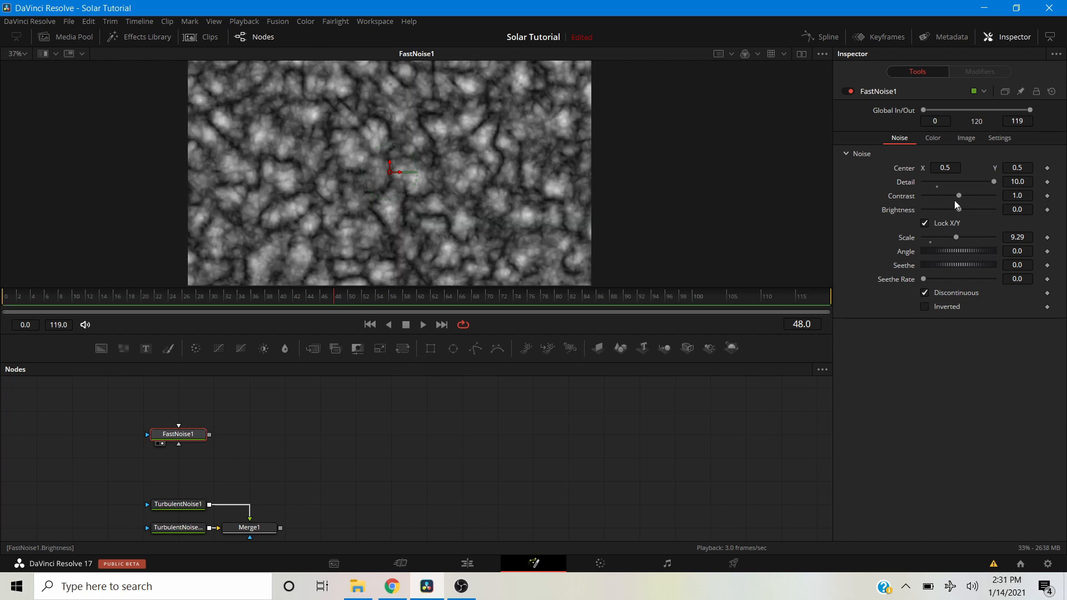
pyautogui.moveTo(959, 210); pyautogui.dragTo(923, 214)
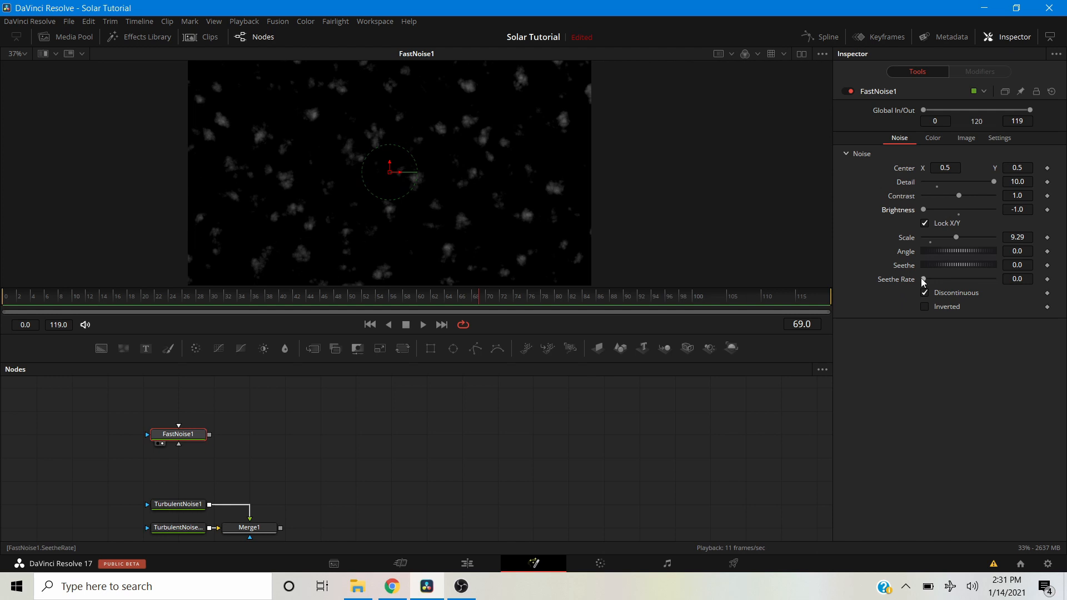
# Set the Fast Noise's Seethe Rate to about 0.039 and preview its motion with a short playback.
pyautogui.moveTo(922, 281); pyautogui.dragTo(926, 282)
pyautogui.press('space')
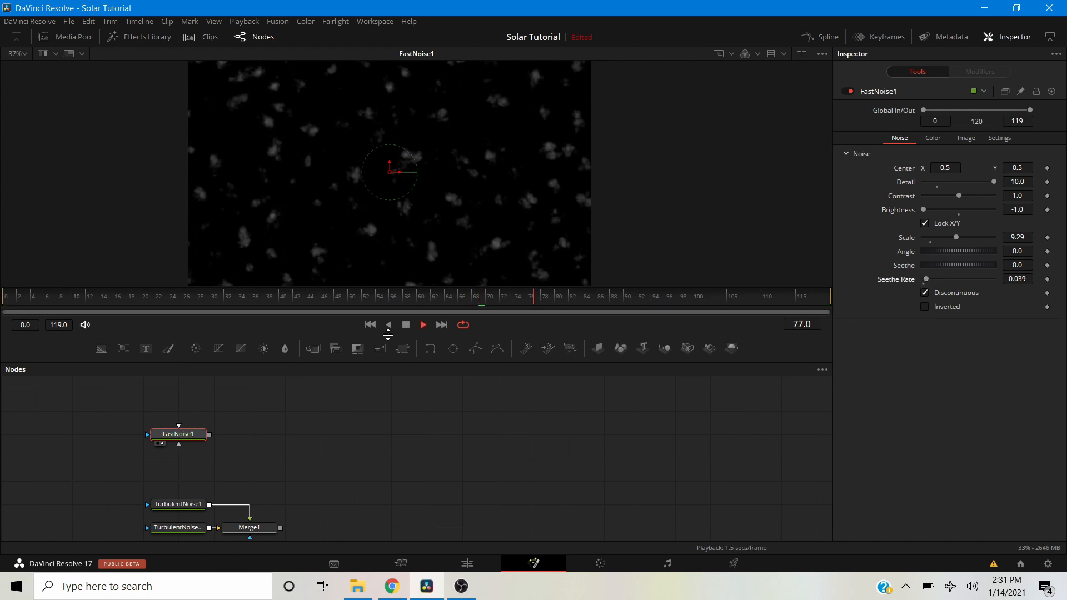
pyautogui.press('space')
pyautogui.click(375, 423)
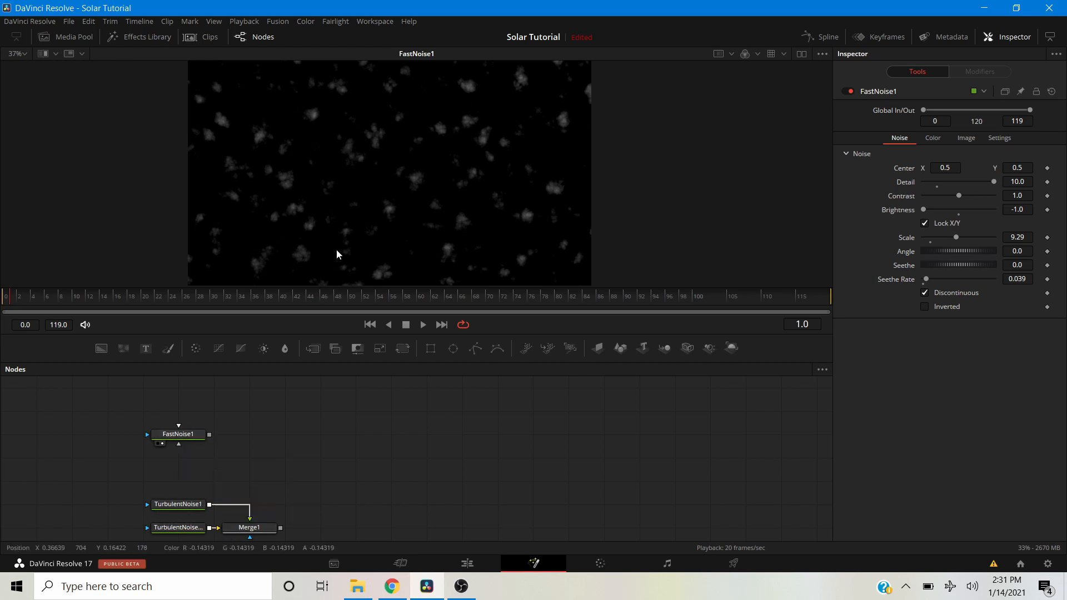
# Add a Brightness Contrast node after the Fast Noise, show it in the viewer and enable both Black and White clipping.
pyautogui.click(184, 436)
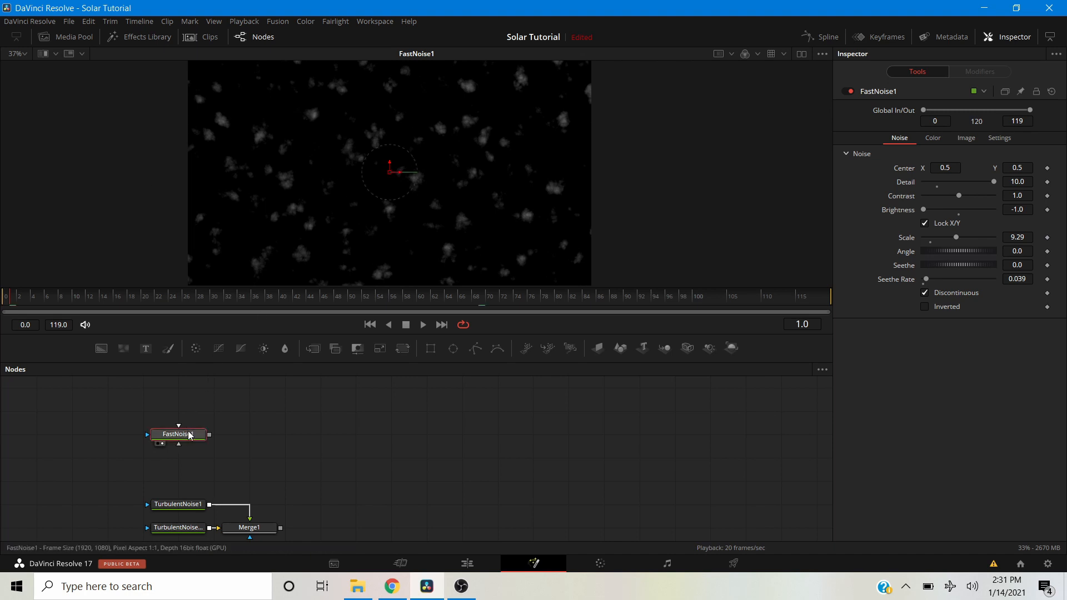
pyautogui.click(264, 348)
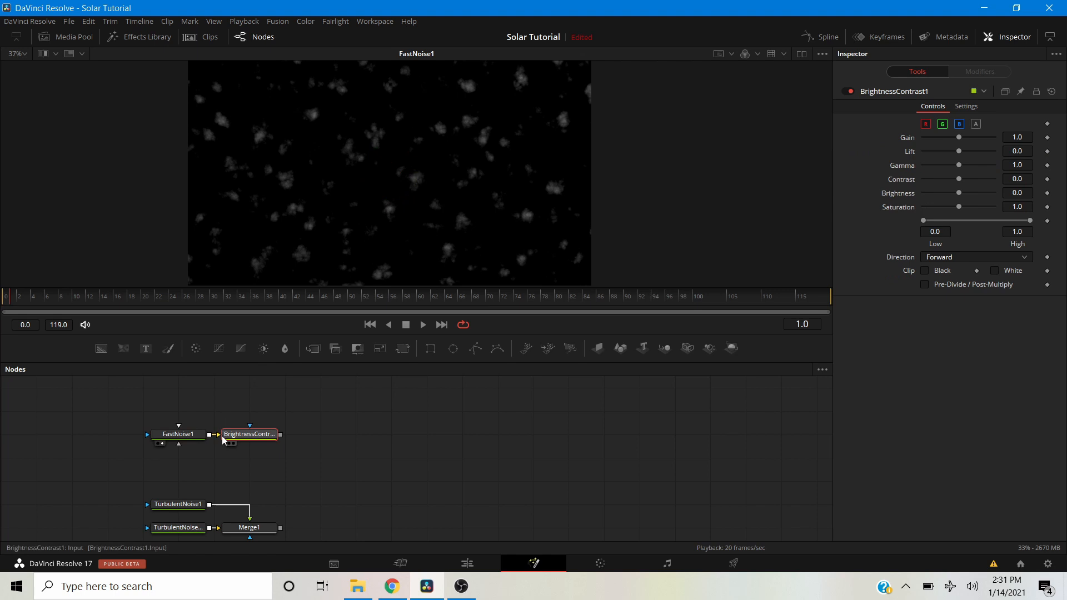
pyautogui.click(233, 443)
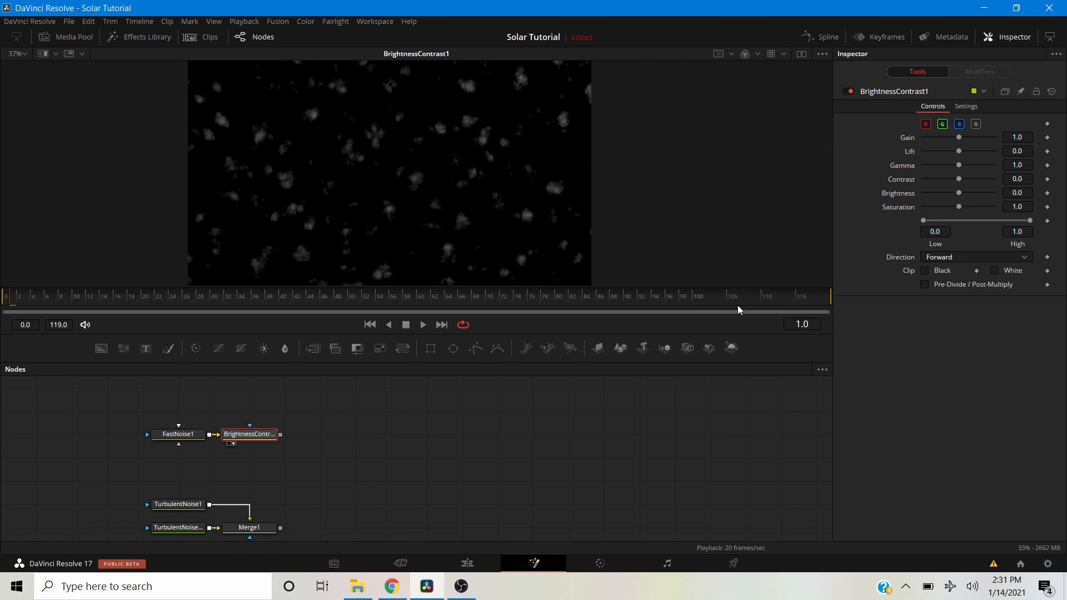
pyautogui.click(924, 271)
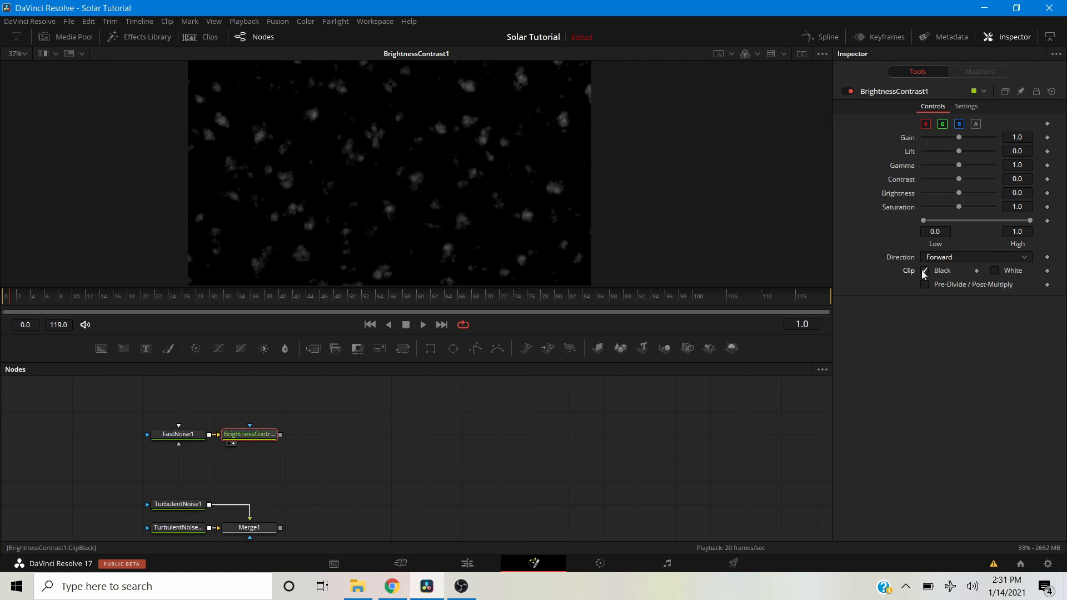
pyautogui.click(995, 271)
# Add a Displace node fed by the Brightness Contrast node and place it directly below that node.
pyautogui.moveTo(291, 467); pyautogui.dragTo(408, 436)
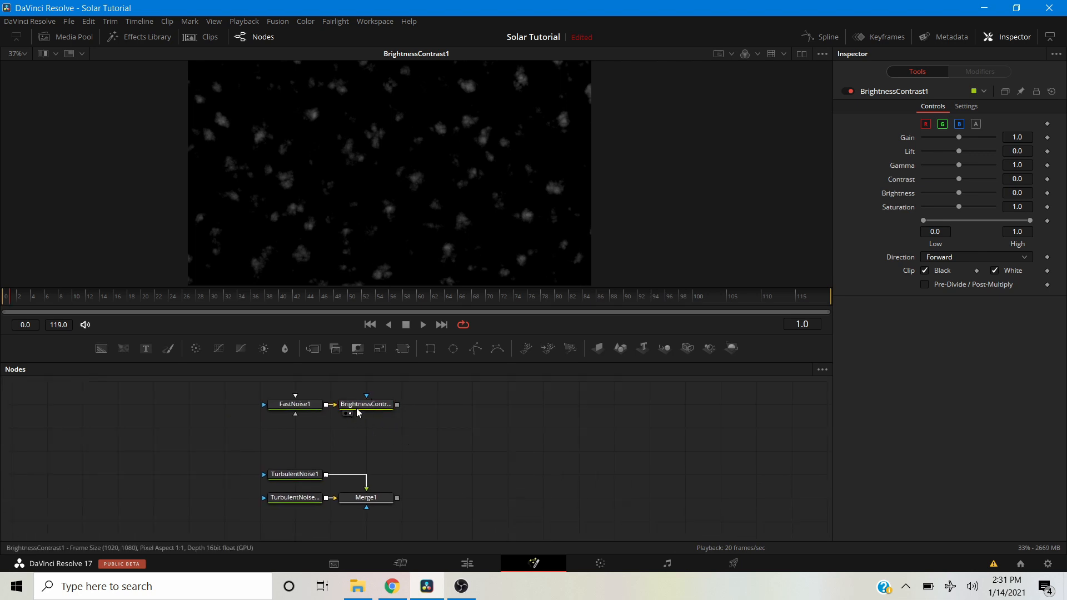
pyautogui.click(356, 408)
pyautogui.hotkey('shift', 'space')
pyautogui.write('tur')
pyautogui.press('BackSpace')
pyautogui.press('BackSpace')
pyautogui.press('BackSpace')
pyautogui.write('dsi')
pyautogui.press('BackSpace')
pyautogui.press('BackSpace')
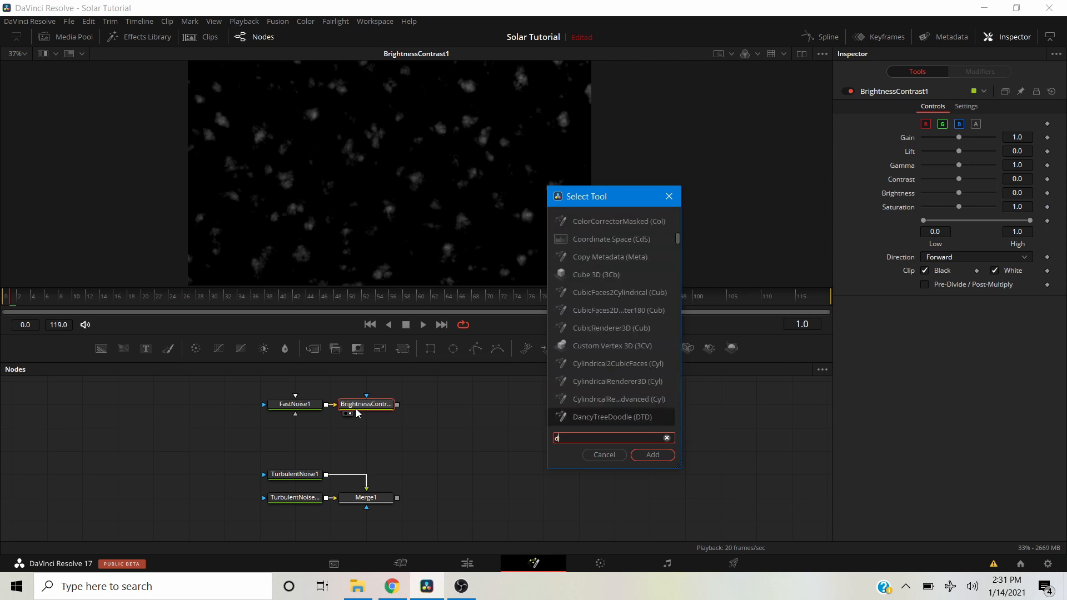
pyautogui.write('is')
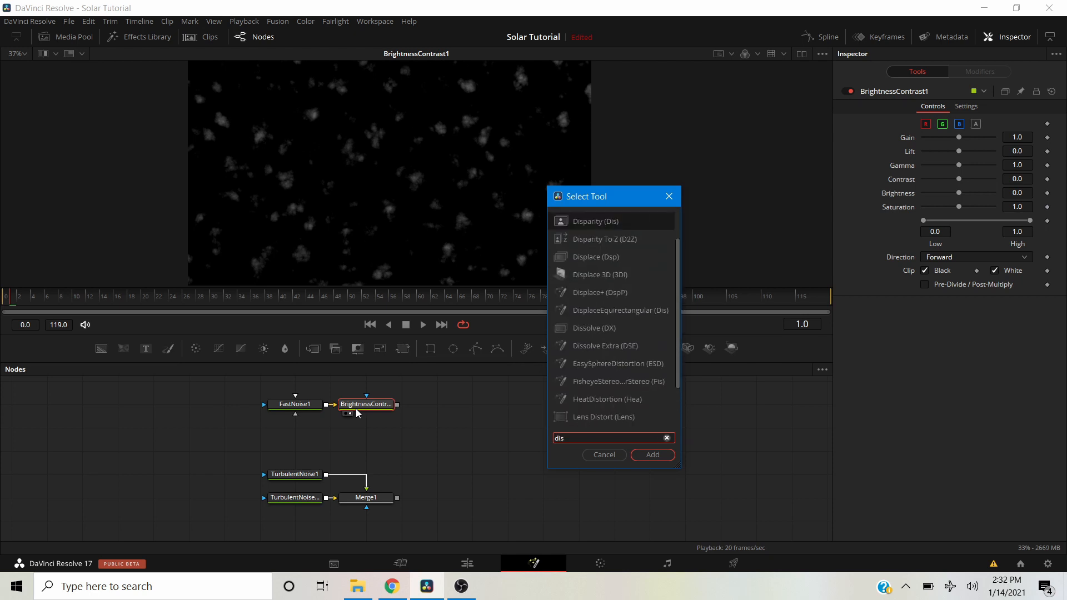
pyautogui.press('Down')
pyautogui.press('Down')
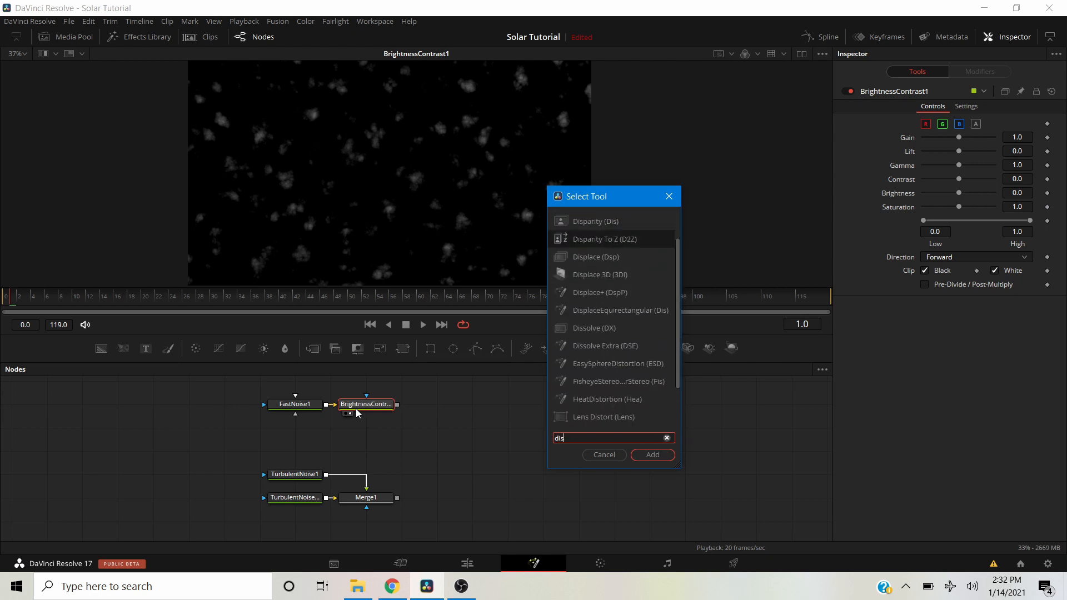
pyautogui.press('Return')
pyautogui.moveTo(451, 404); pyautogui.dragTo(381, 428)
# Add a second Fast Noise beside the Displace node, view it, and set Scale to about 2.99, Seethe Rate to about 0.0268 and Seethe to 35.
pyautogui.moveTo(124, 350); pyautogui.dragTo(284, 438)
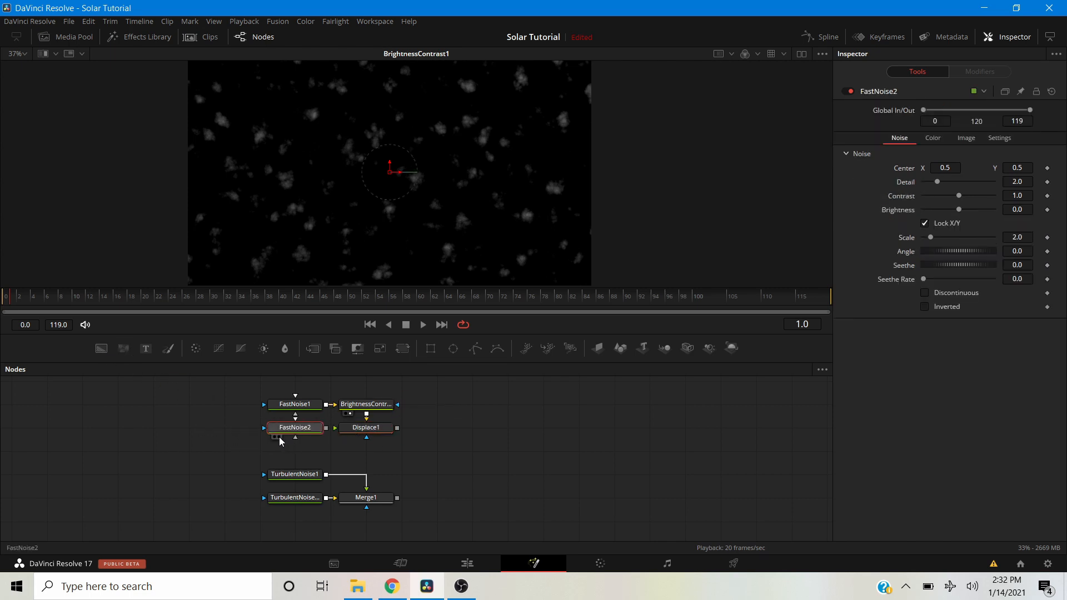
pyautogui.click(279, 437)
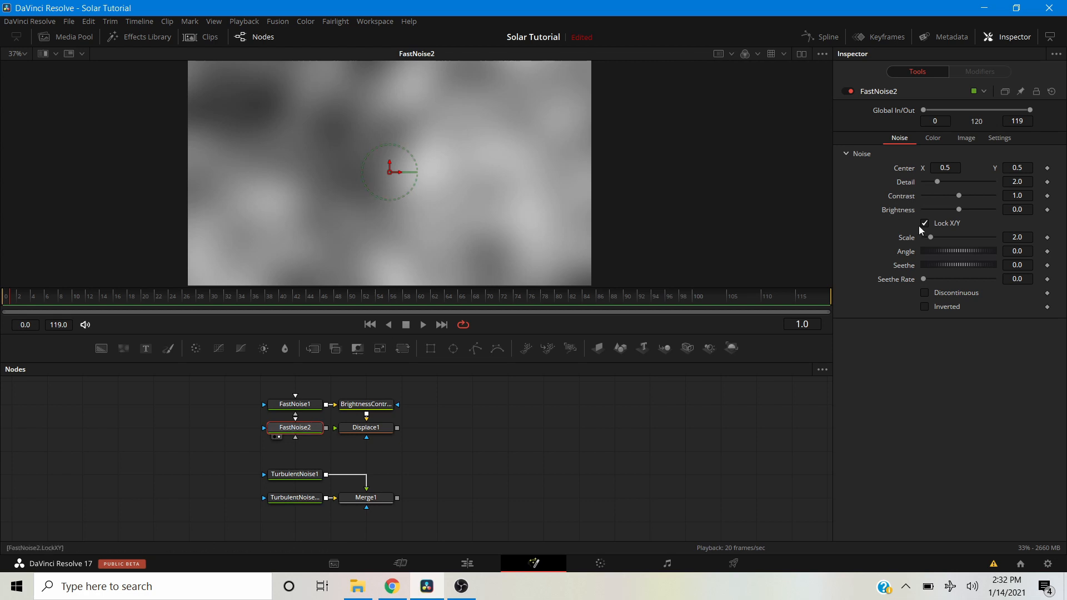
pyautogui.moveTo(930, 237); pyautogui.dragTo(937, 241)
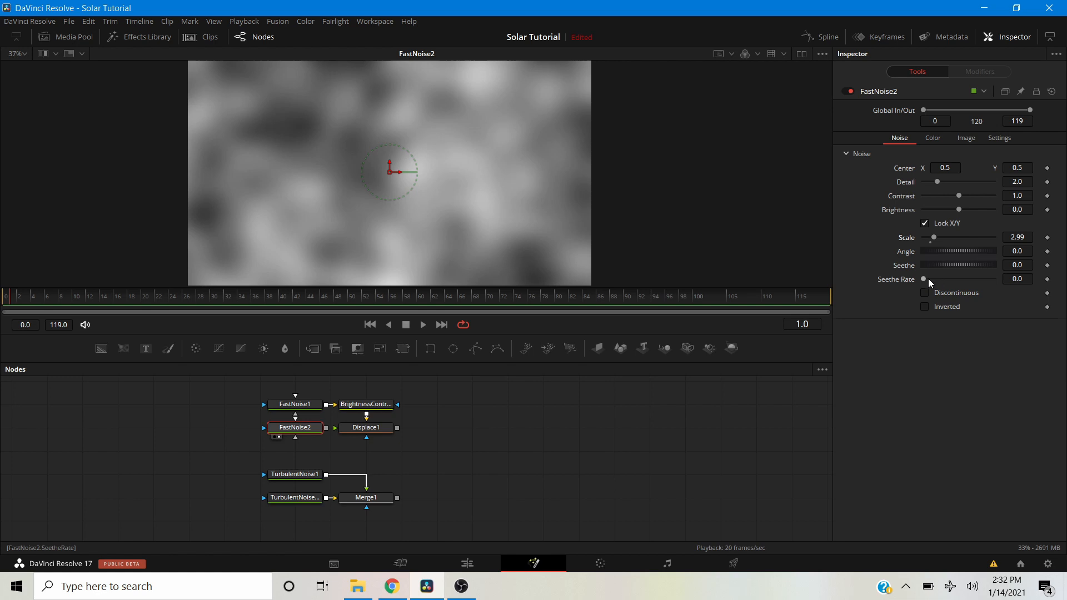
pyautogui.moveTo(924, 278); pyautogui.dragTo(928, 278)
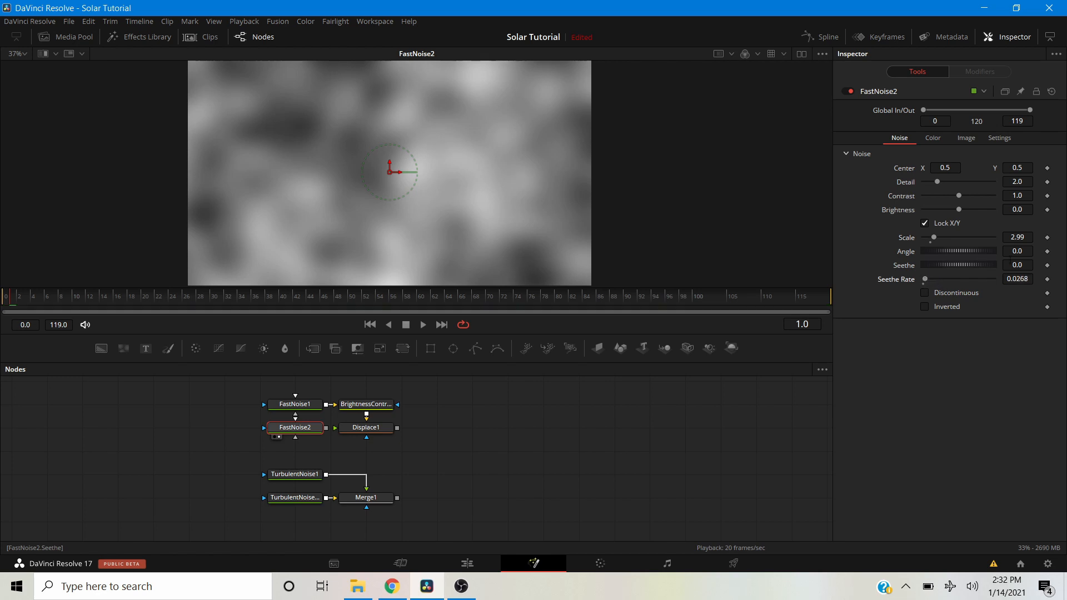
pyautogui.click(1027, 267)
pyautogui.write('35')
pyautogui.press('Tab')
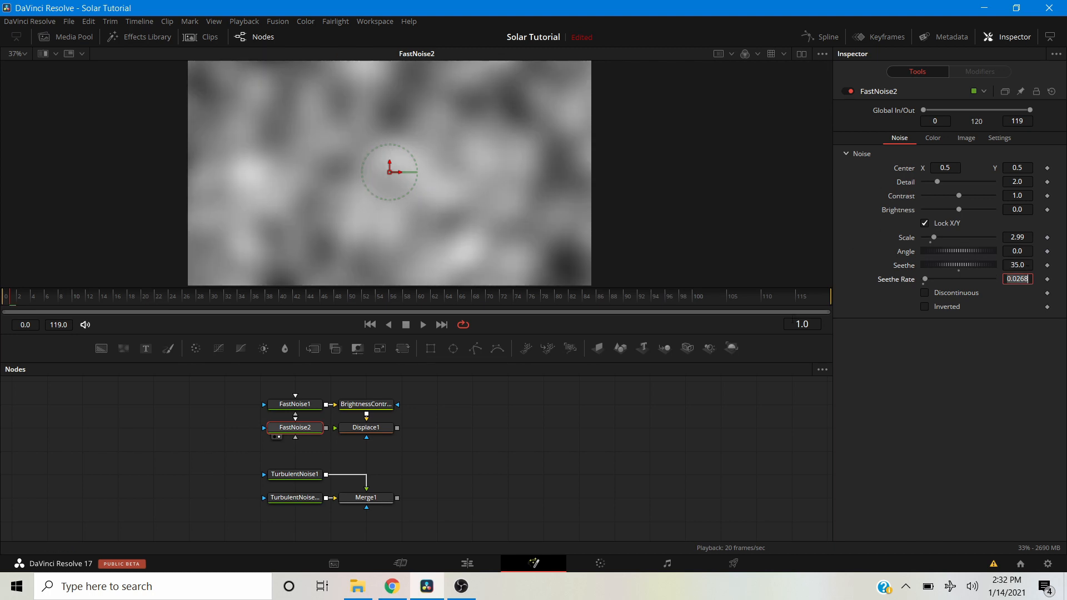
pyautogui.click(492, 445)
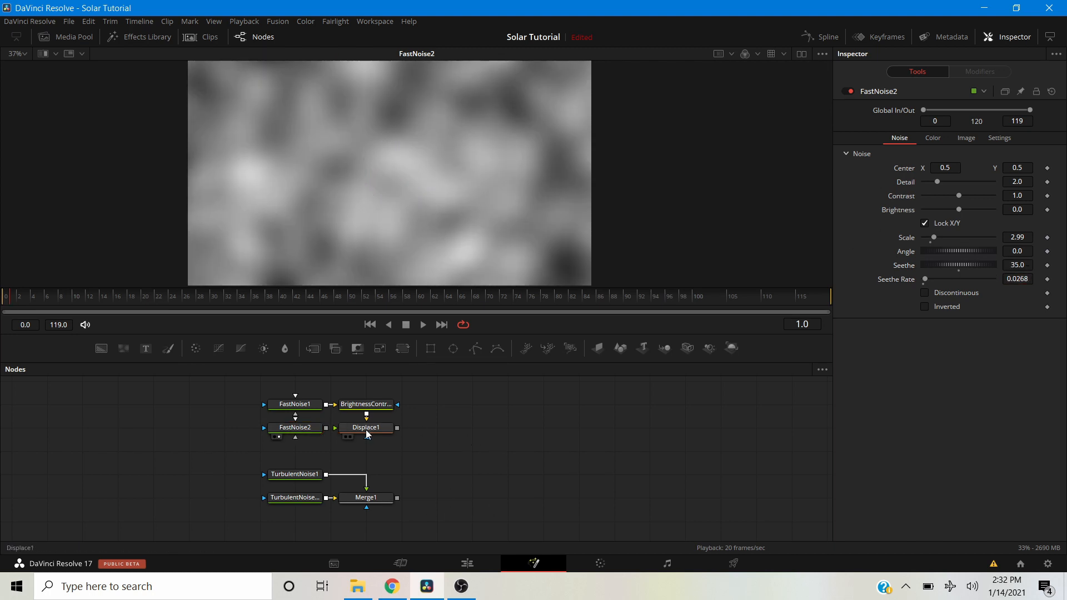
# Connect the second Fast Noise to the Displace node's foreground input, then raise its Contrast to about 1.38 and play back the motion.
pyautogui.moveTo(326, 428); pyautogui.dragTo(359, 433)
pyautogui.click(307, 428)
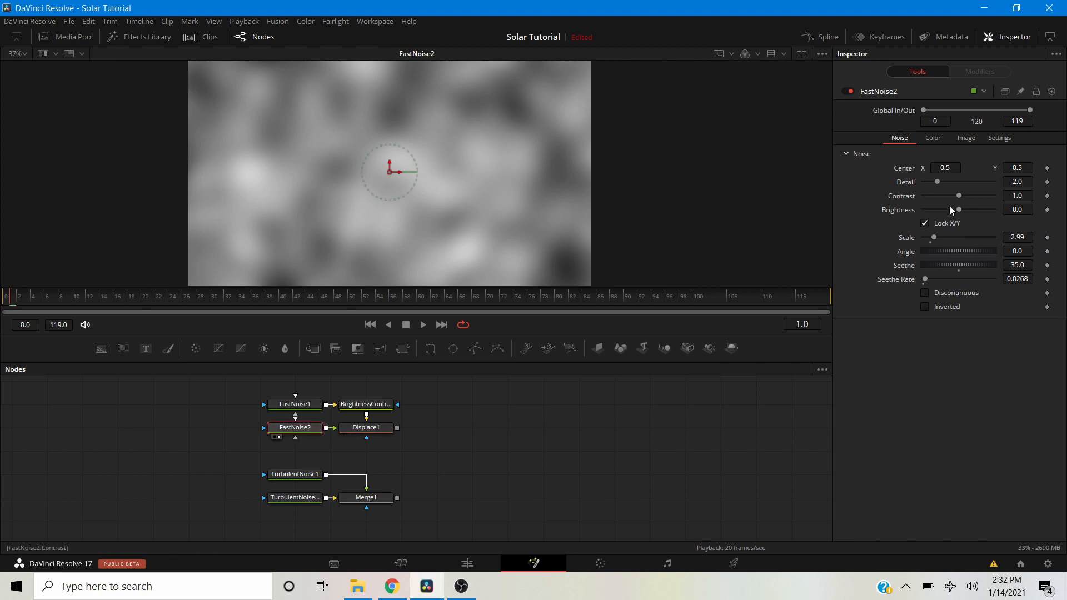
pyautogui.moveTo(953, 195); pyautogui.dragTo(959, 195)
pyautogui.press('space')
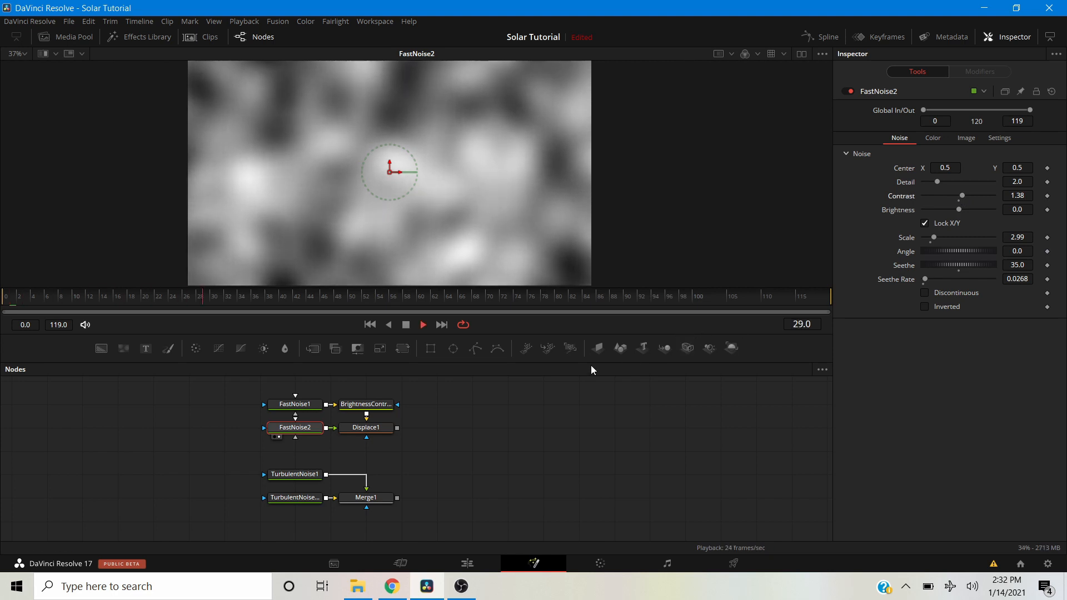
# Raise the second Fast Noise's Seethe Rate to about 0.055 and play back the faster motion.
pyautogui.press('space')
pyautogui.moveTo(927, 278); pyautogui.dragTo(928, 278)
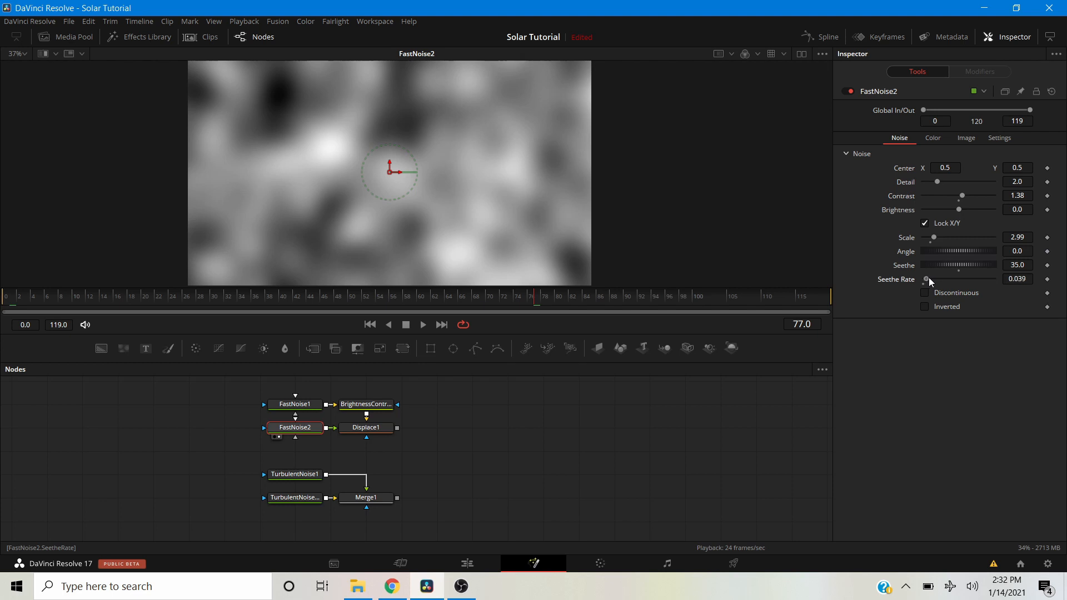
pyautogui.press('space')
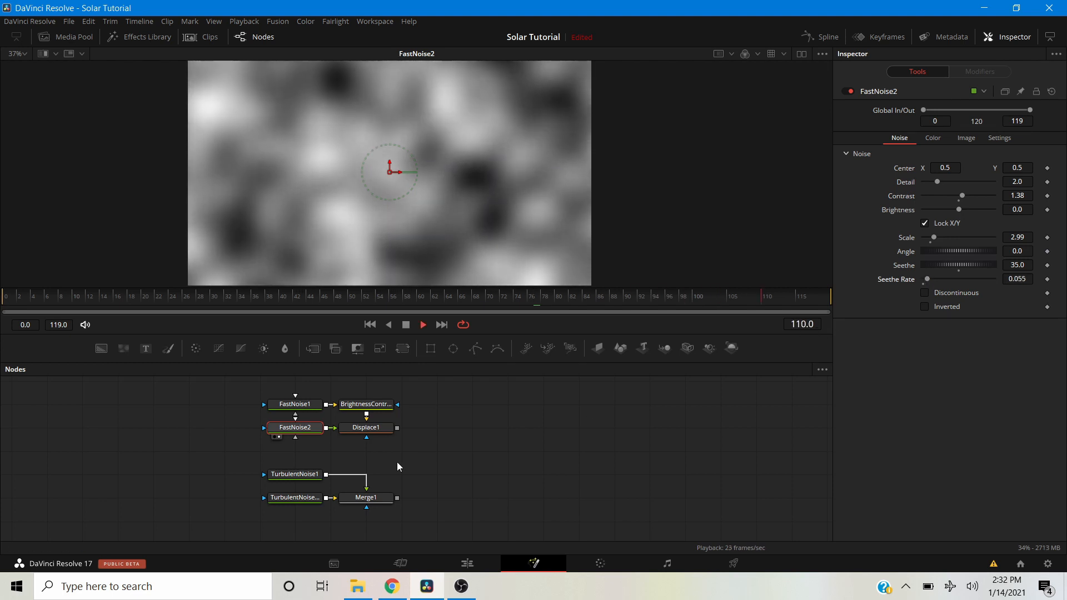
pyautogui.press('space')
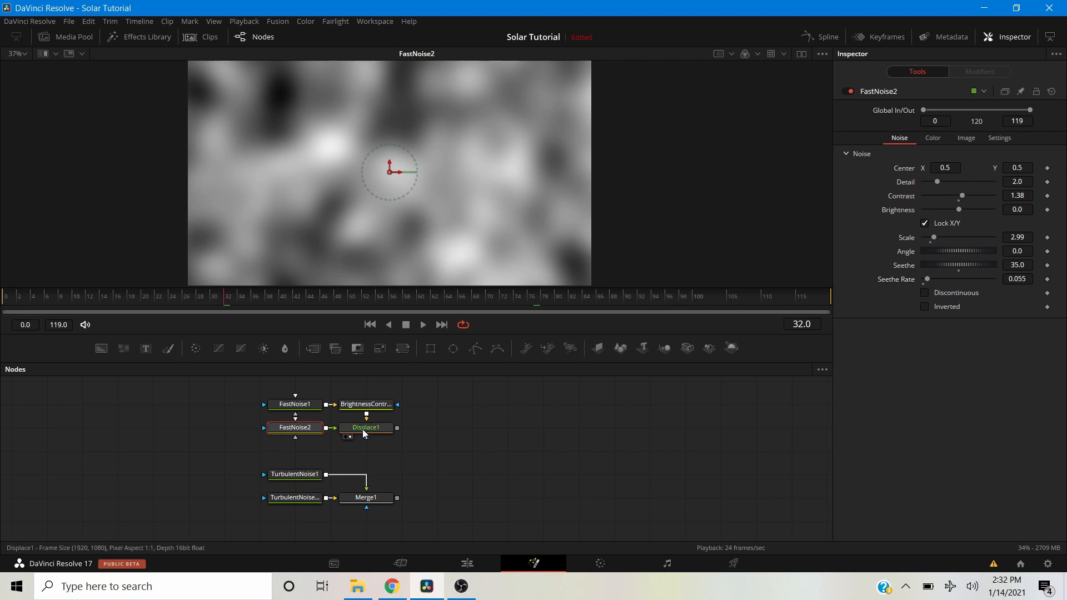
# Show the Displace node in the viewer, raise its Refraction Strength to about 0.29 and play back the distorted spots.
pyautogui.press('1')
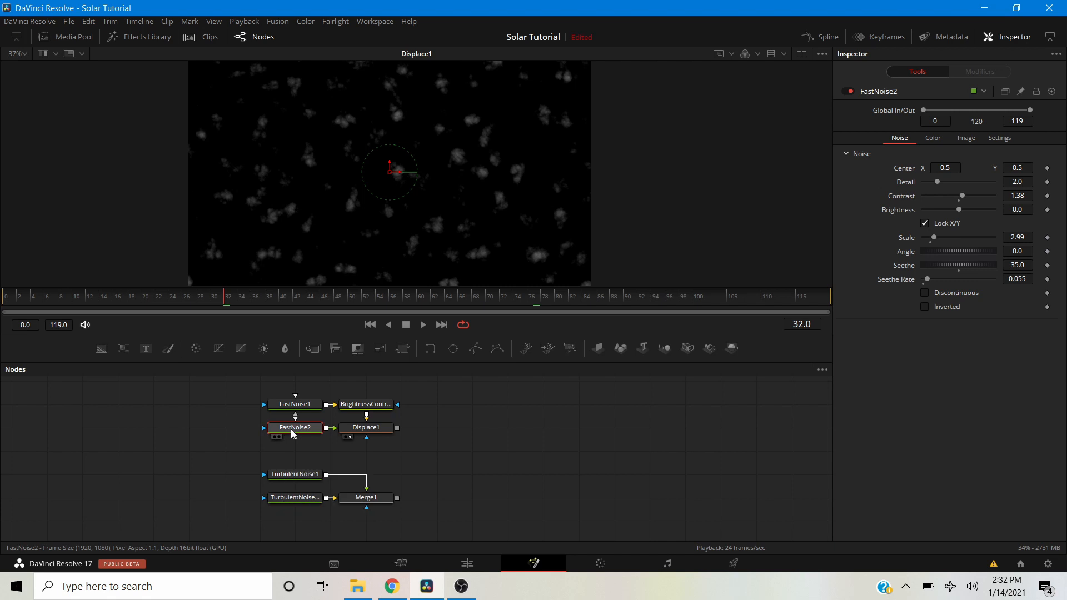
pyautogui.click(365, 427)
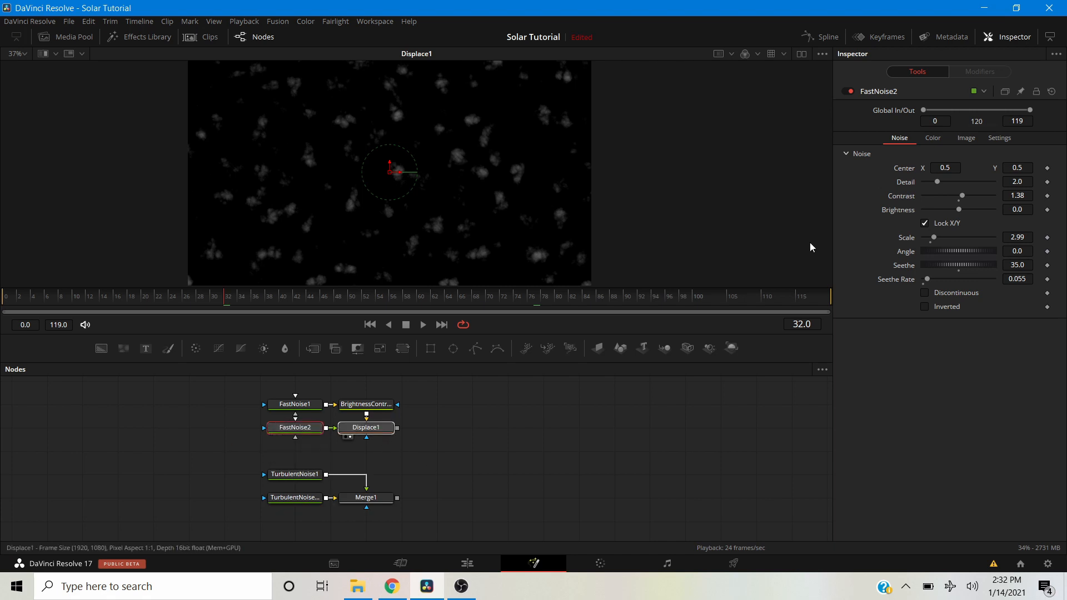
pyautogui.moveTo(958, 180); pyautogui.dragTo(962, 180)
pyautogui.press('space')
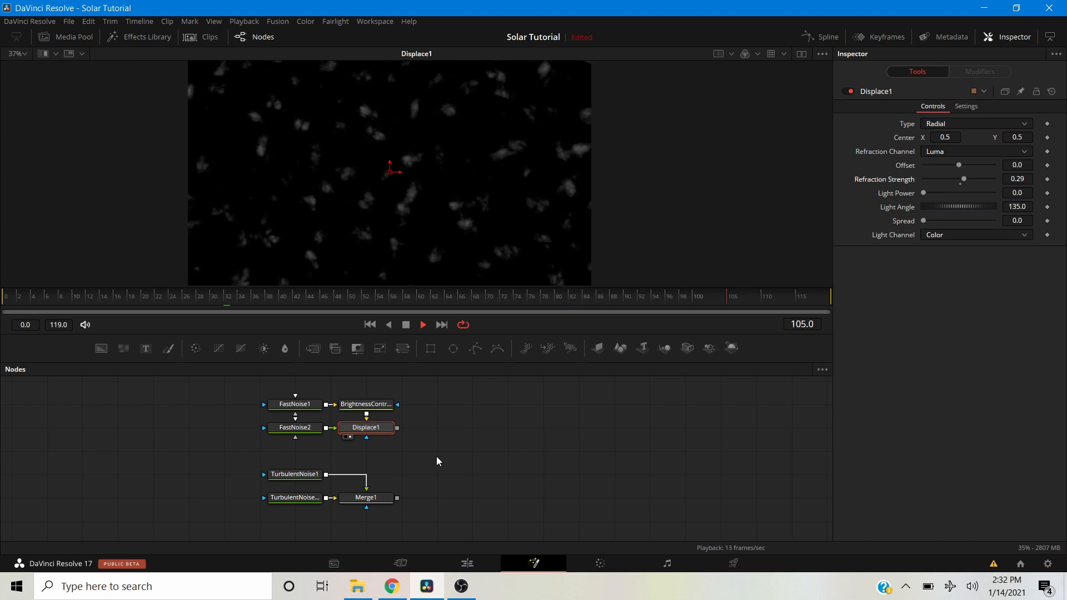
pyautogui.press('space')
pyautogui.click(458, 447)
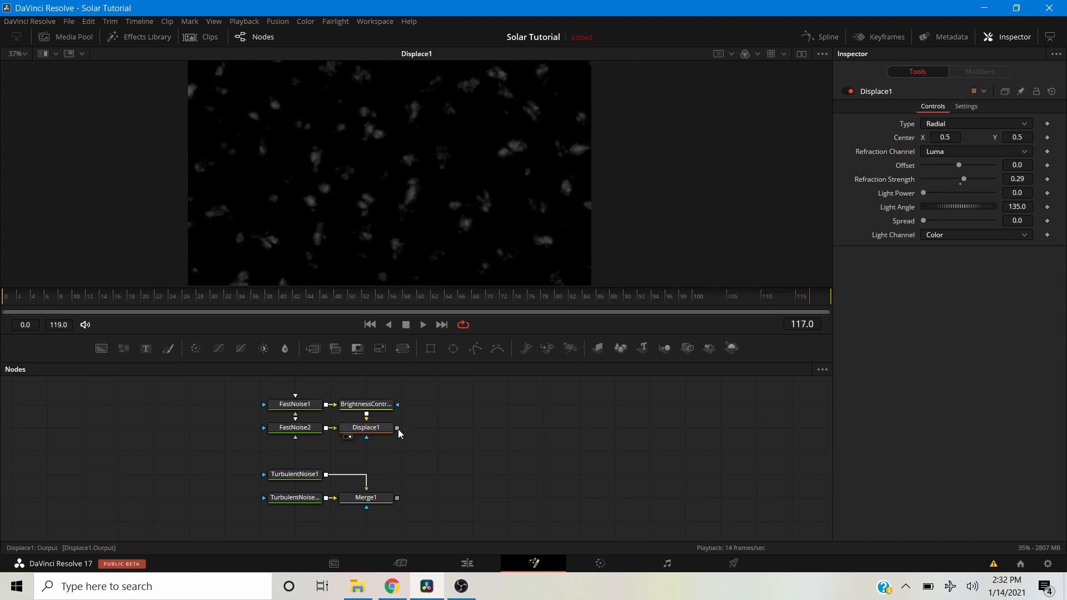
# Merge the Displace output over Merge1 in a new Merge node, view it, and place it further from Merge1.
pyautogui.moveTo(398, 428); pyautogui.dragTo(399, 502)
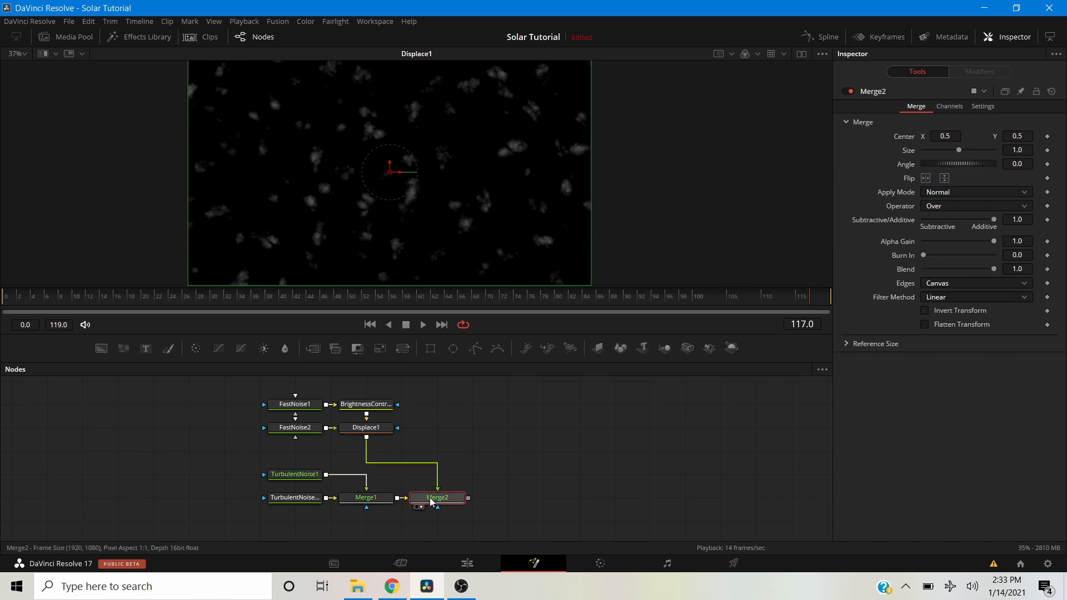
pyautogui.click(418, 507)
pyautogui.moveTo(422, 510); pyautogui.dragTo(491, 511)
pyautogui.click(431, 479)
# Set the Apply Mode of the turbulent noise Merge1 to Darken and play back the blend.
pyautogui.click(364, 497)
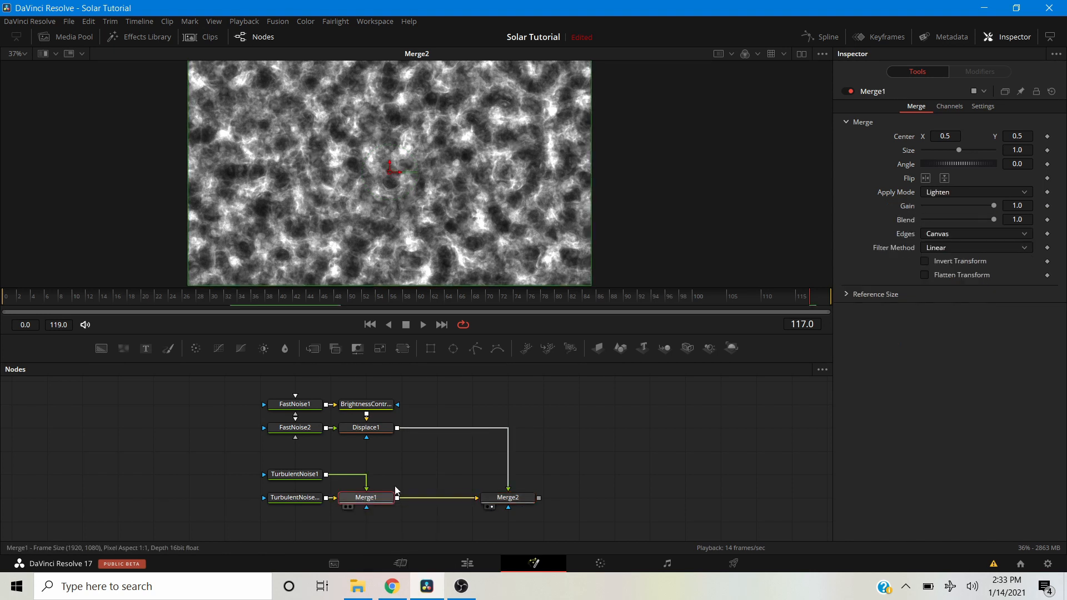
pyautogui.click(947, 192)
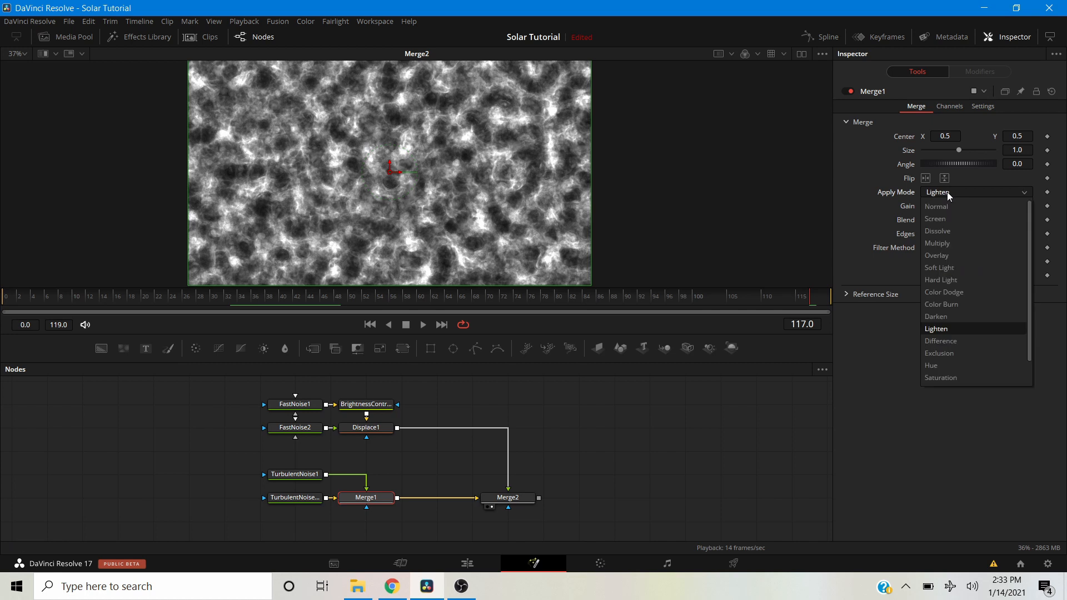
pyautogui.click(936, 315)
pyautogui.press('space')
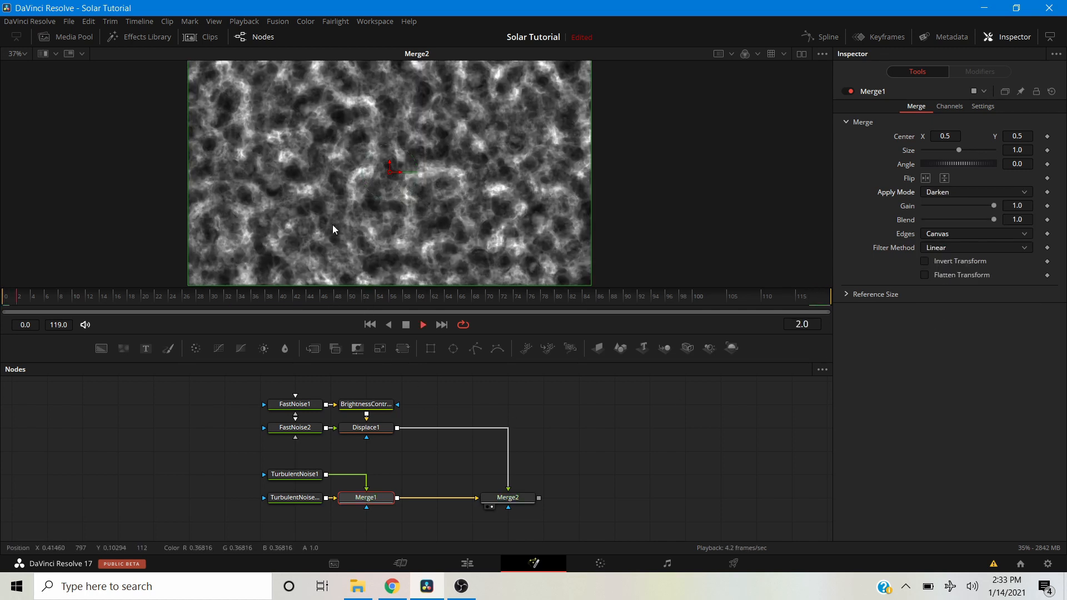
pyautogui.press('space')
# Set the Apply Mode of Merge2 to Lighten and check the combined noise up close during playback.
pyautogui.click(492, 499)
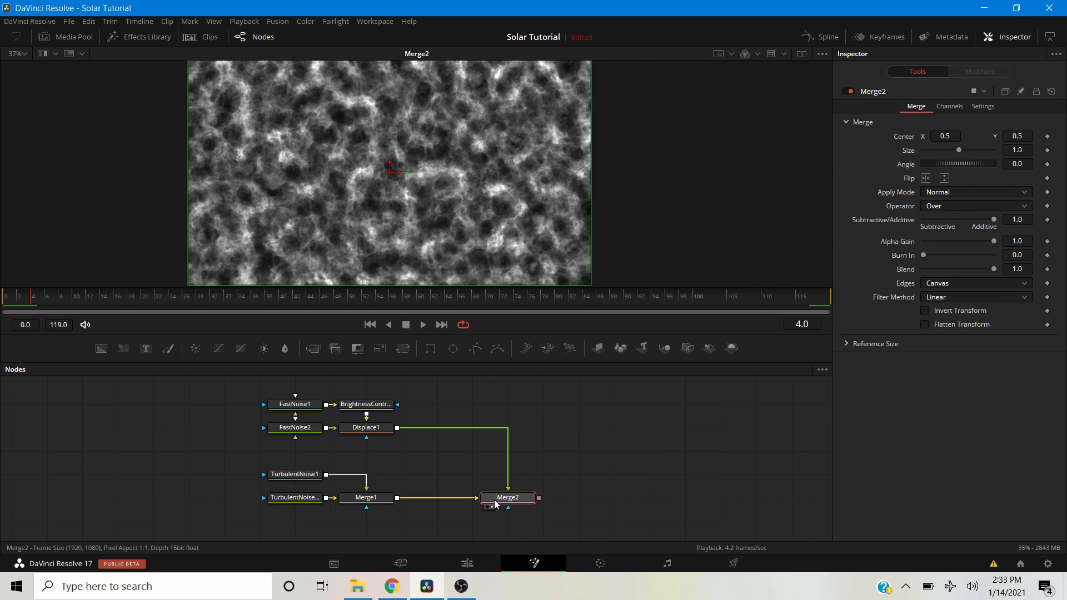
pyautogui.click(945, 192)
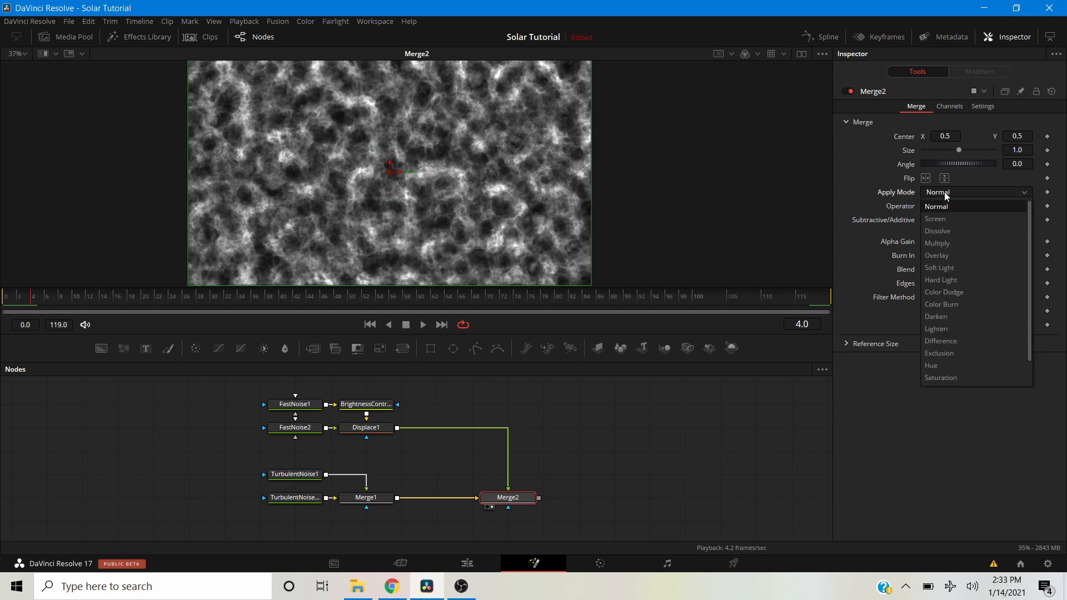
pyautogui.click(939, 329)
pyautogui.press('space')
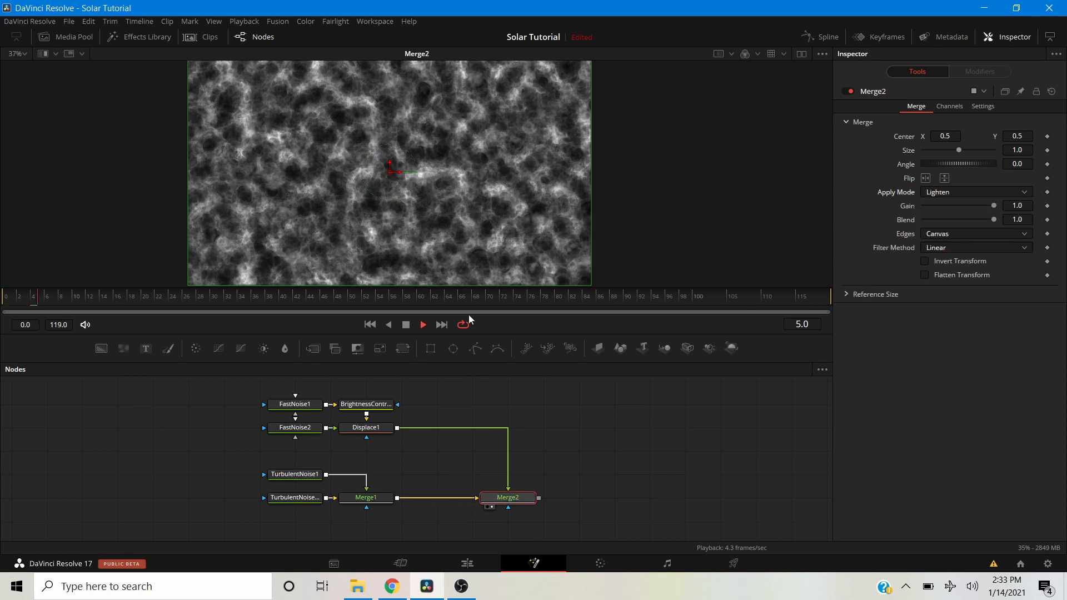
pyautogui.scroll(2, 328, 208)
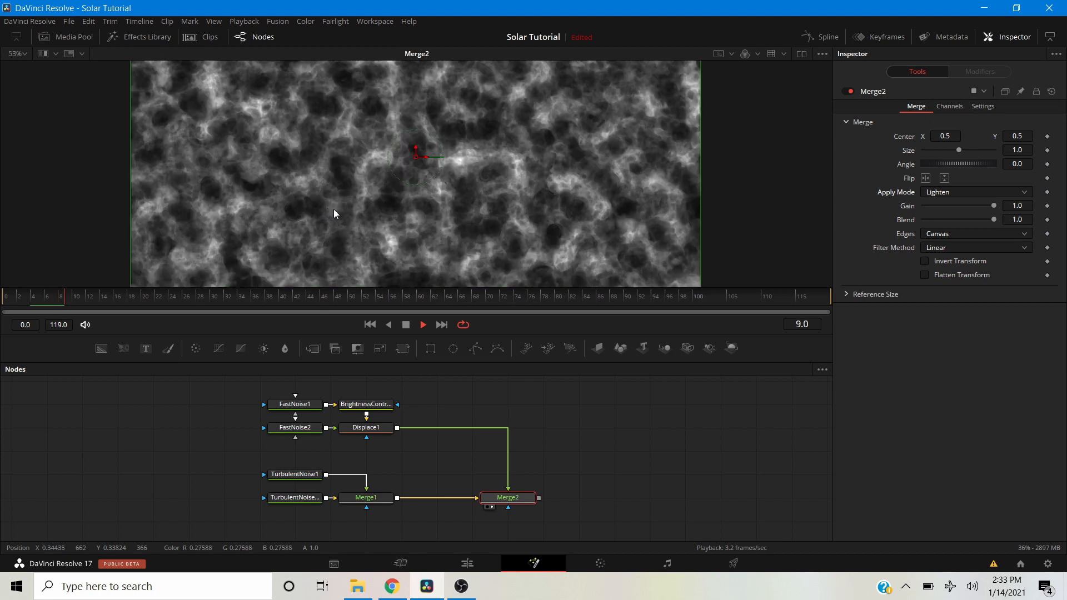
pyautogui.press('space')
pyautogui.scroll(-2, 505, 228)
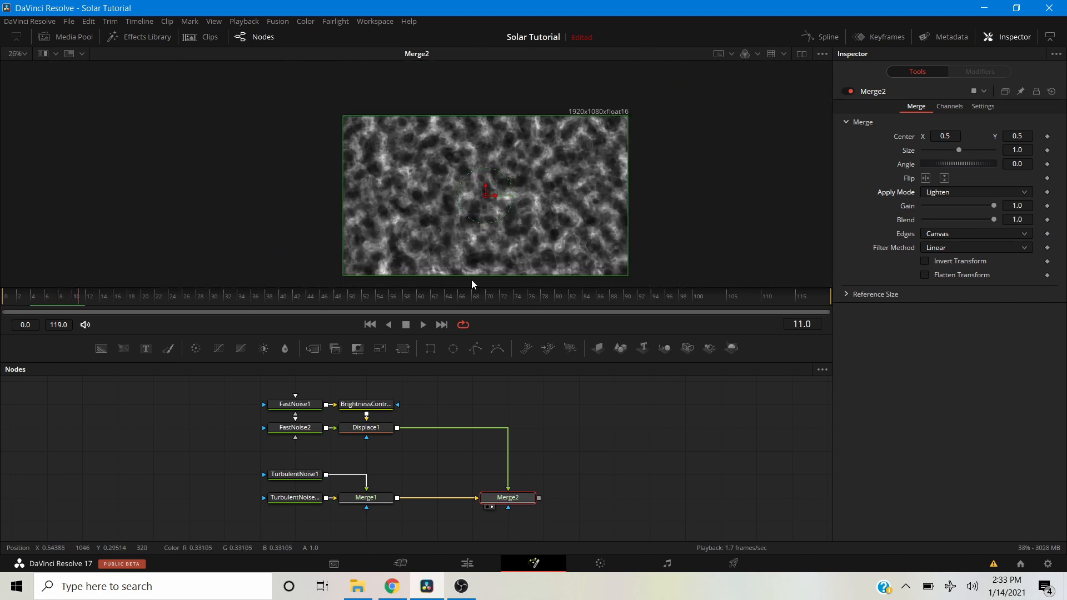
pyautogui.click(375, 428)
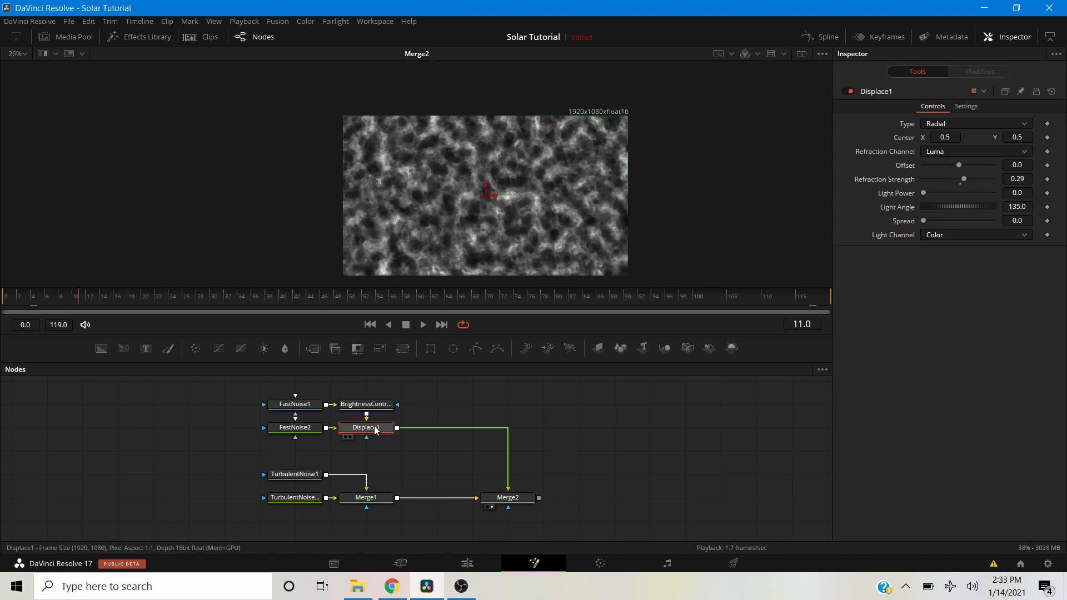
pyautogui.hotkey('shift', 'space')
pyautogui.write('dis')
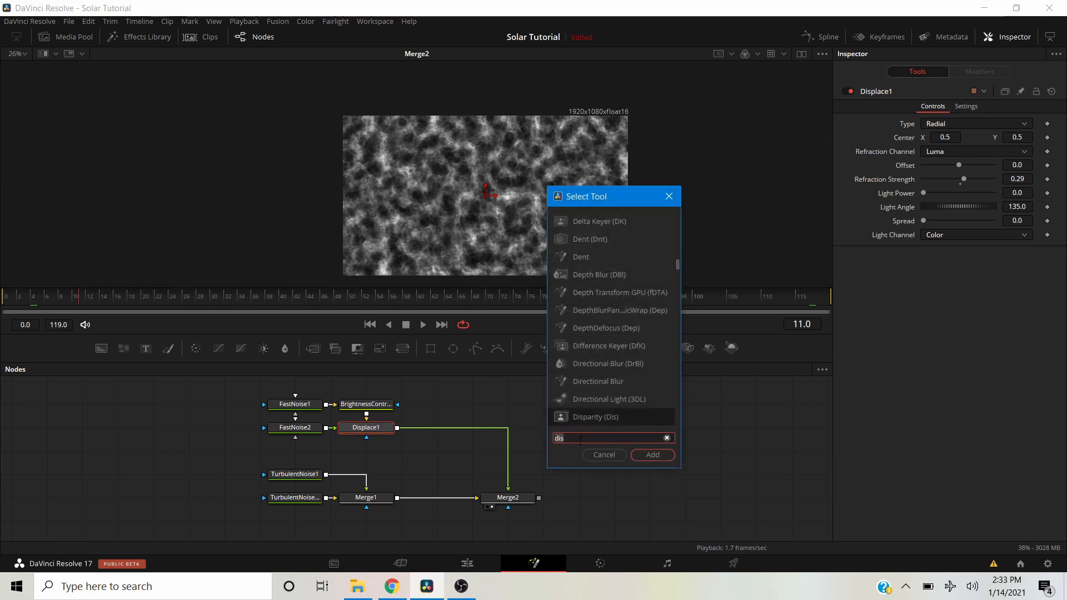
pyautogui.click(597, 456)
# Raise the Brightness Contrast node's Gain to about 2.71 and play back the brightened spots.
pyautogui.click(368, 406)
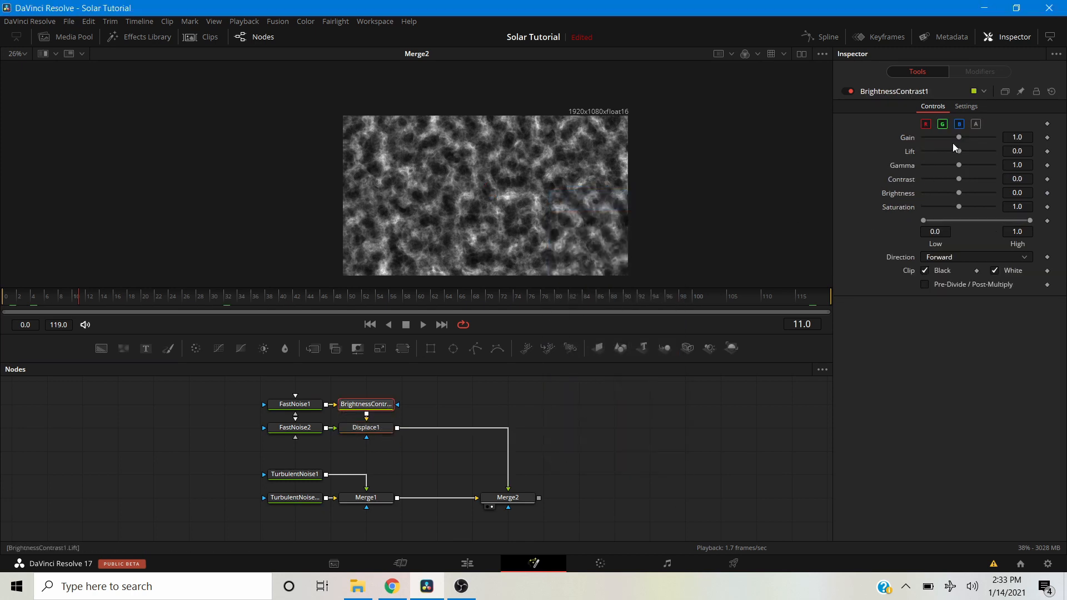
pyautogui.moveTo(957, 138); pyautogui.dragTo(974, 147)
pyautogui.scroll(5, 406, 210)
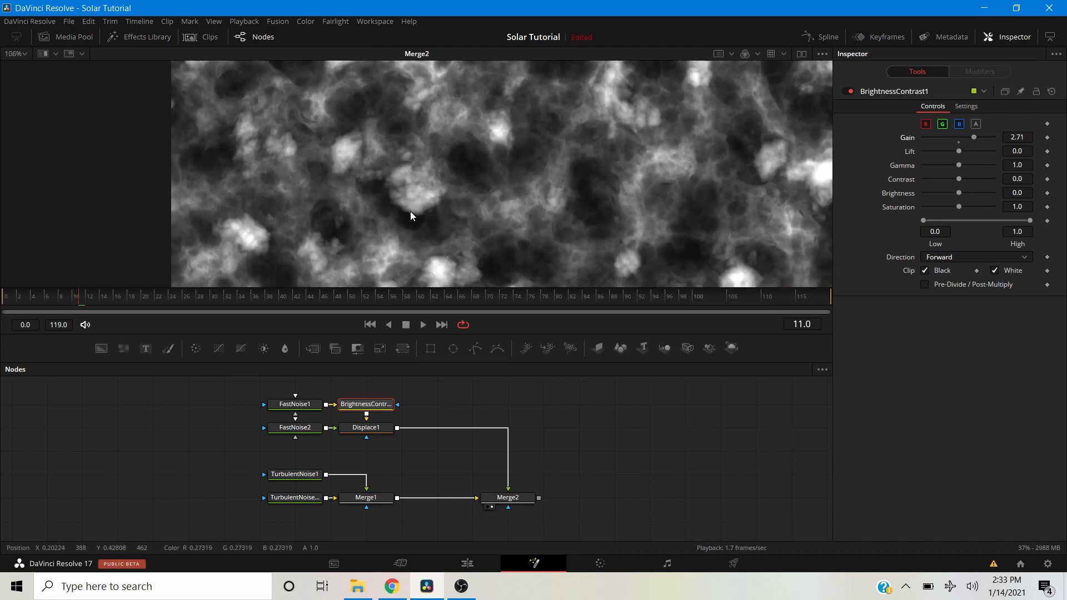
pyautogui.scroll(-2, 472, 179)
pyautogui.scroll(-2, 434, 179)
pyautogui.press('space')
# Add a Shape 3D node beside Merge2, set its Shape to Sphere and show it in the viewer.
pyautogui.click(613, 473)
pyautogui.moveTo(614, 472); pyautogui.dragTo(356, 459)
pyautogui.scroll(-2, 340, 449)
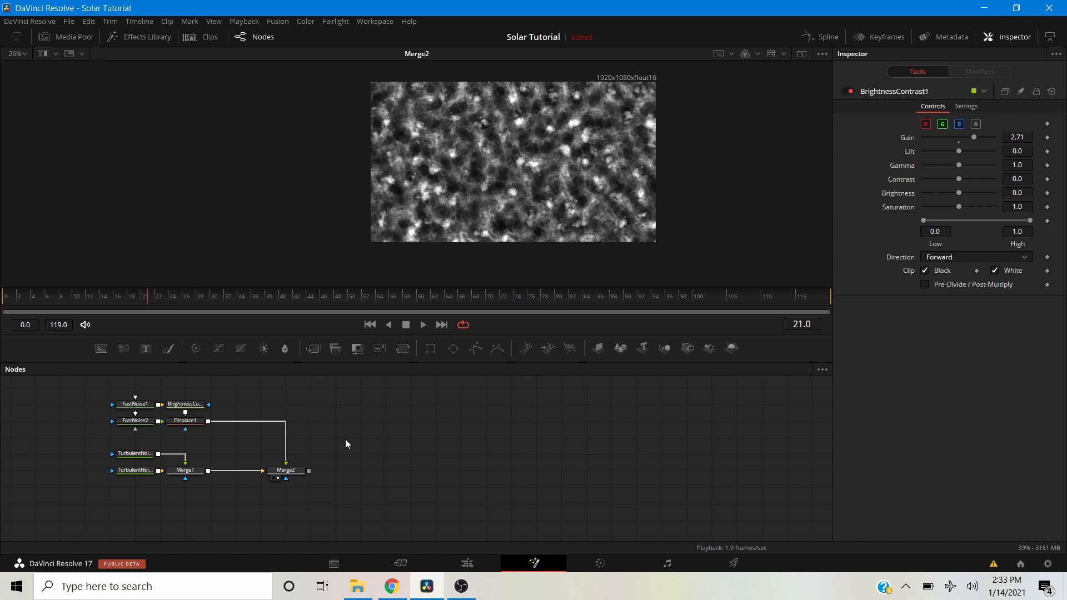
pyautogui.moveTo(625, 345); pyautogui.dragTo(393, 476)
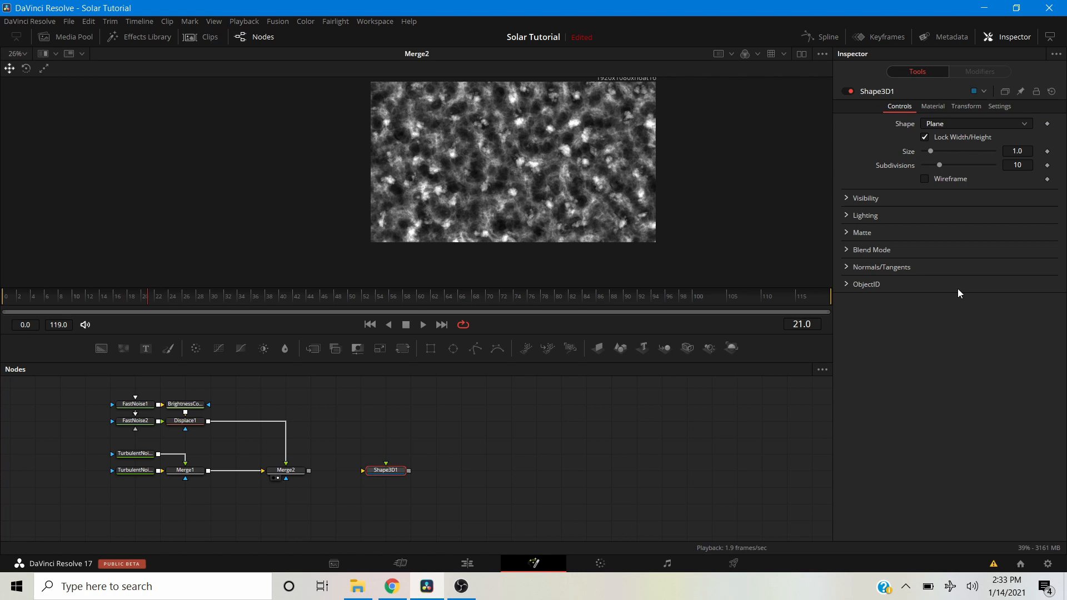
pyautogui.click(1011, 123)
pyautogui.click(938, 162)
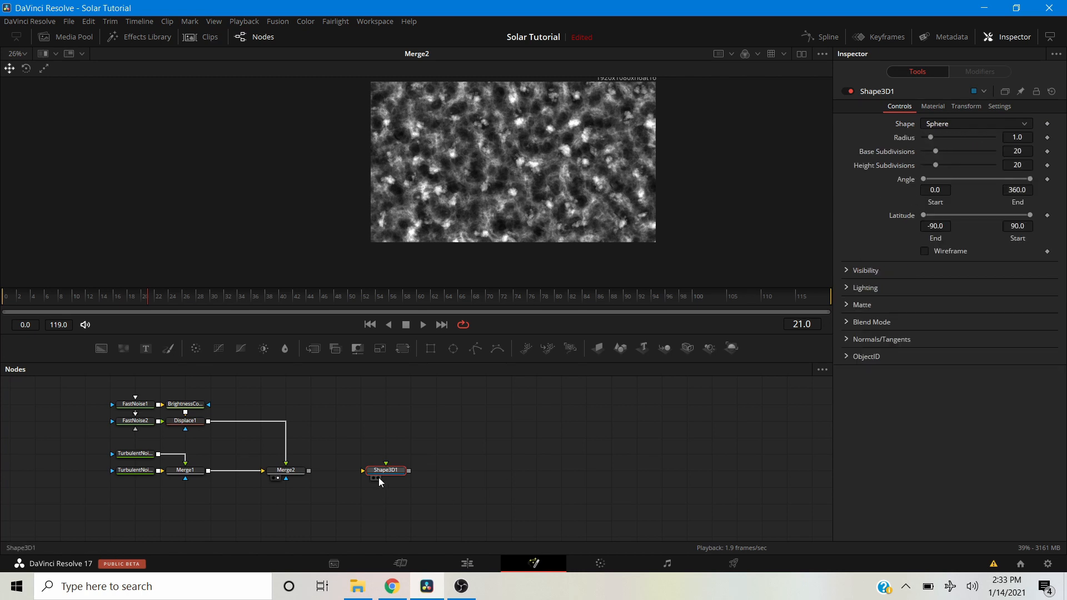
pyautogui.click(378, 478)
pyautogui.scroll(-3, 472, 181)
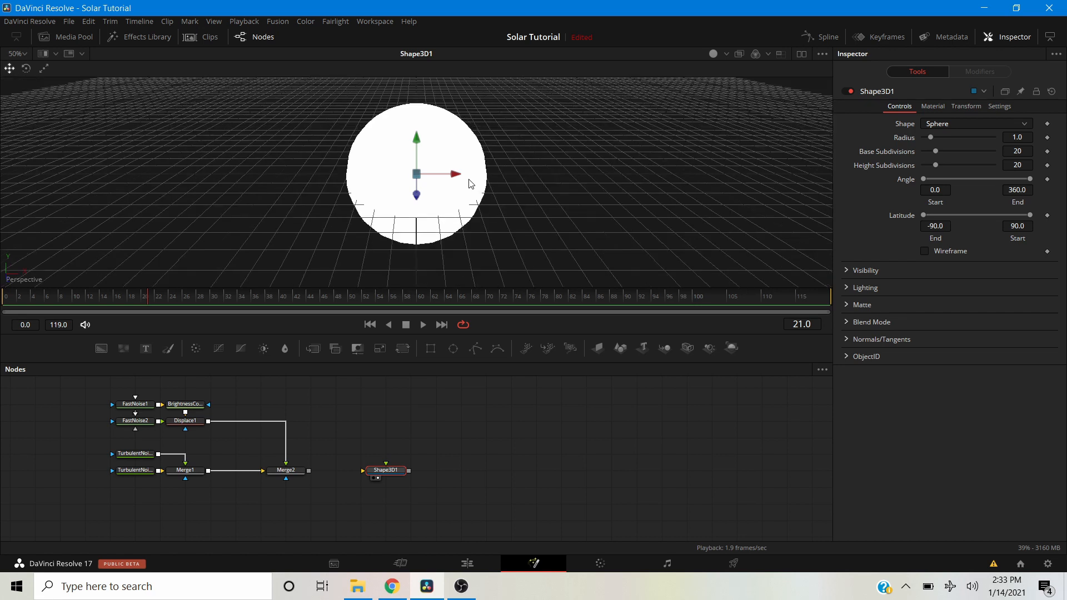
pyautogui.scroll(1, 421, 183)
pyautogui.scroll(2, 421, 185)
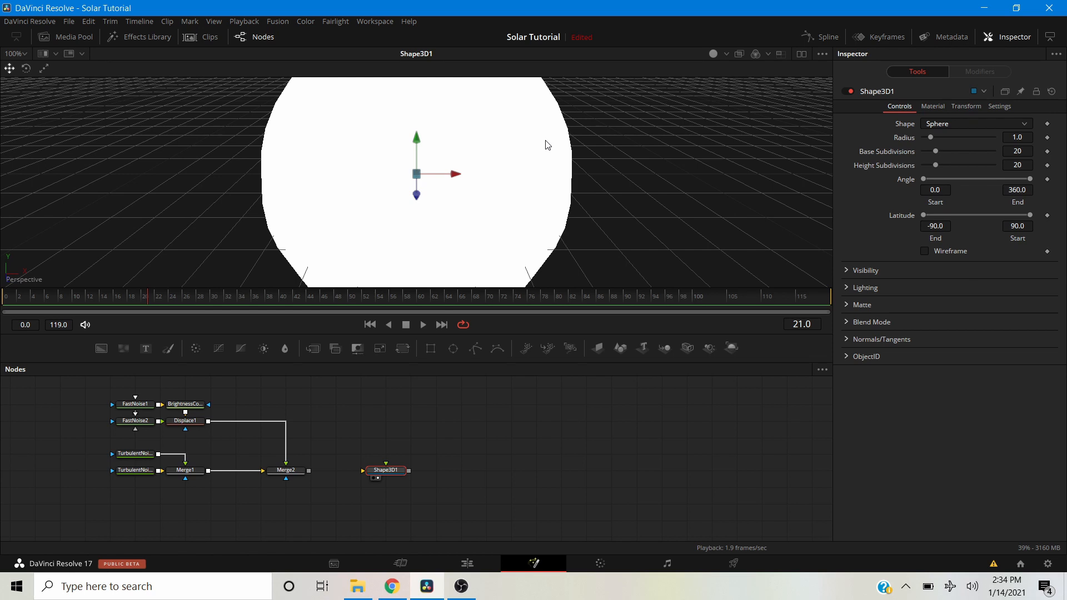
# Set the sphere's Base Subdivisions and Height Subdivisions to 50.
pyautogui.click(1024, 152)
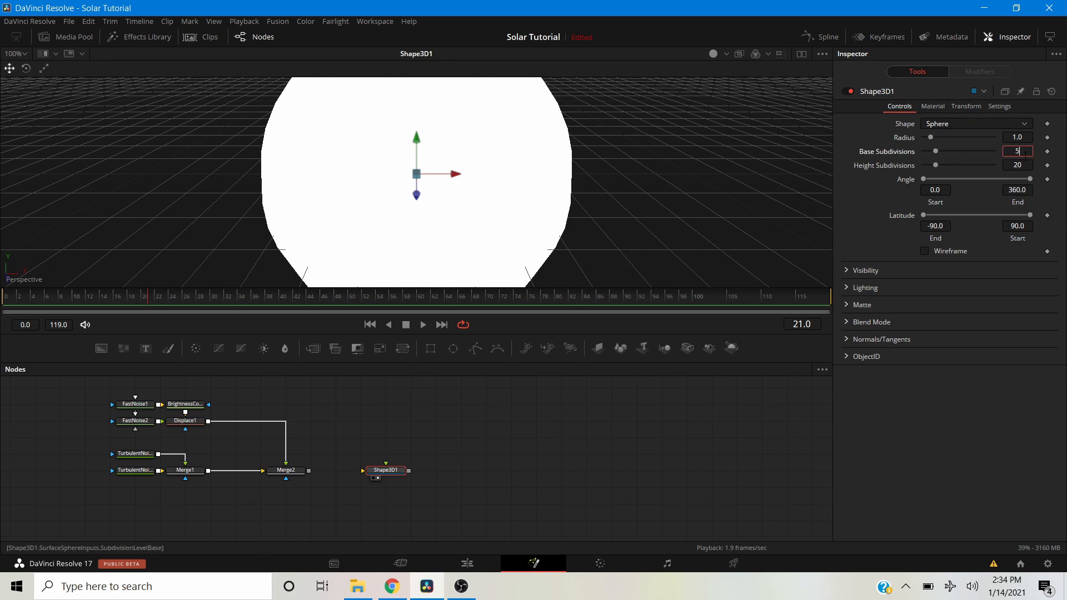
pyautogui.press('Tab')
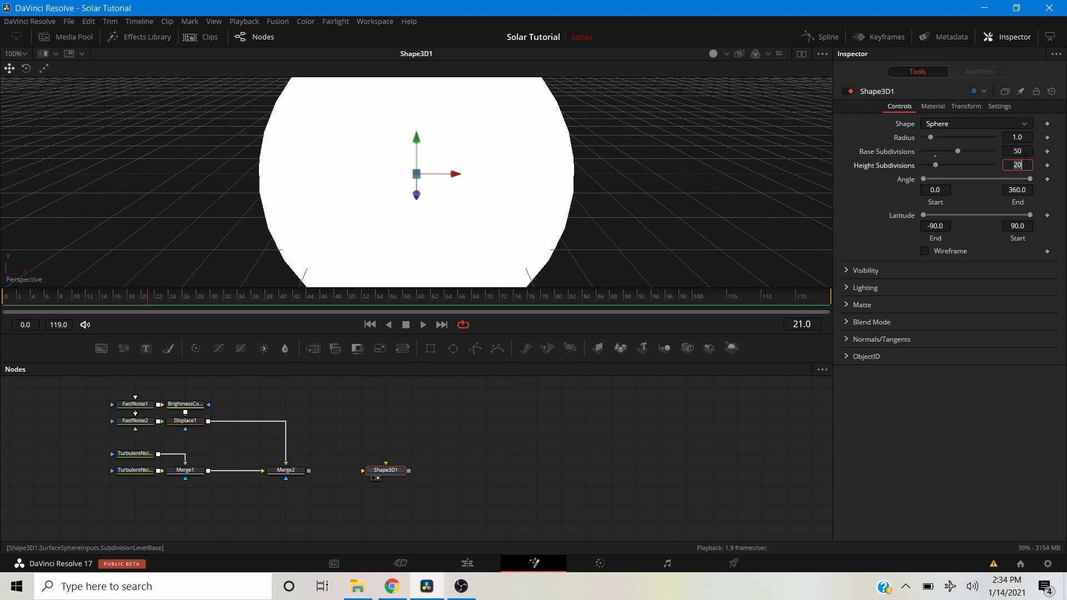
pyautogui.write('50')
pyautogui.press('Tab')
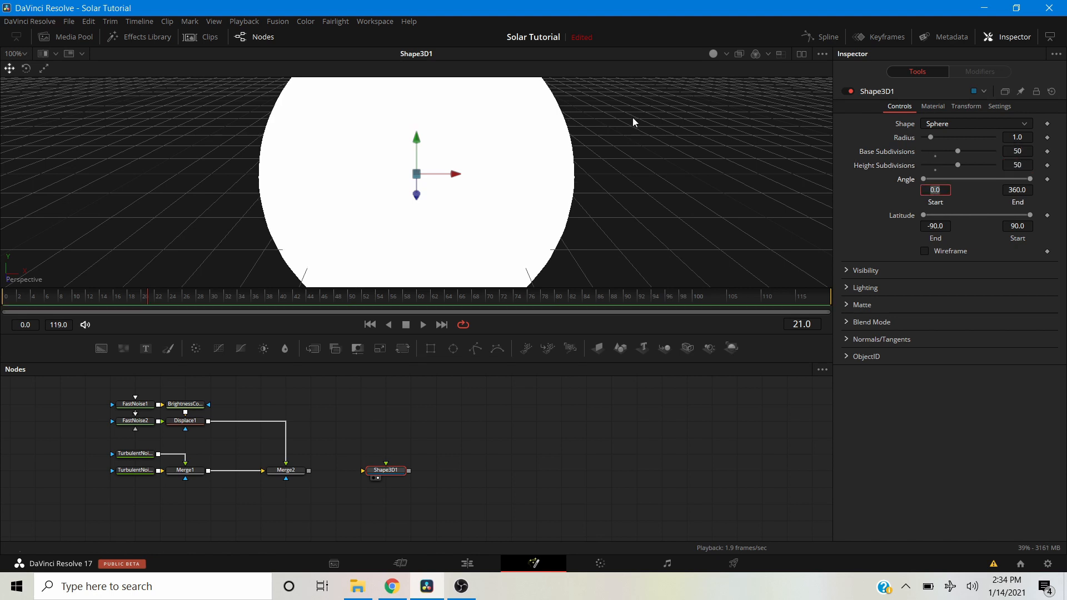
# Turn on lighting in the 3D viewer and connect Merge2's output to the Shape 3D node as the sphere's texture.
pyautogui.click(713, 54)
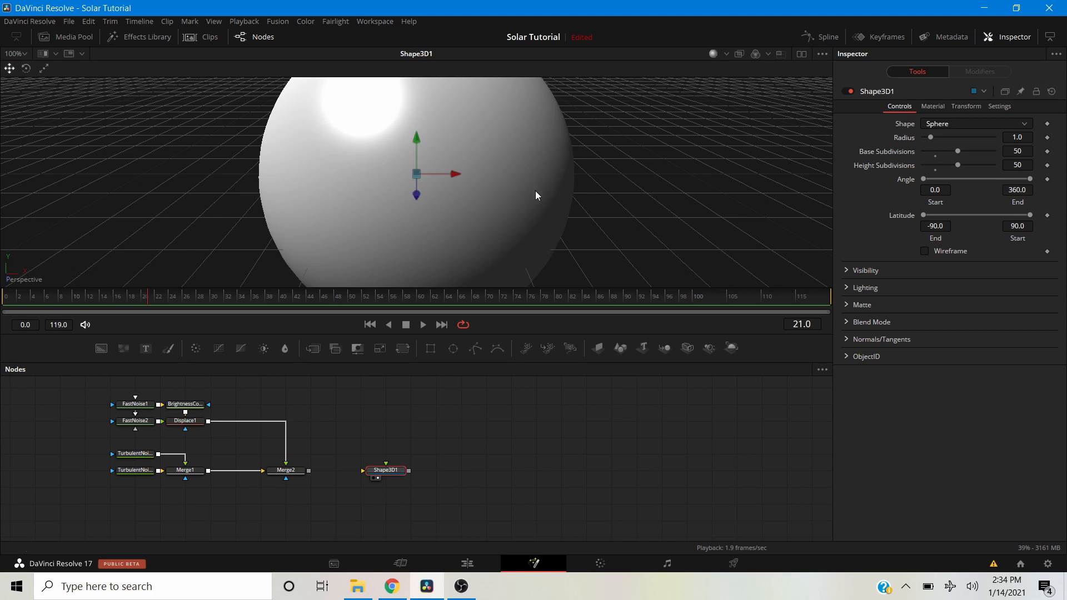
pyautogui.moveTo(482, 157); pyautogui.dragTo(381, 196)
pyautogui.moveTo(439, 165); pyautogui.dragTo(482, 235)
pyautogui.scroll(-3, 346, 225)
pyautogui.scroll(-2, 347, 225)
pyautogui.moveTo(308, 471); pyautogui.dragTo(381, 477)
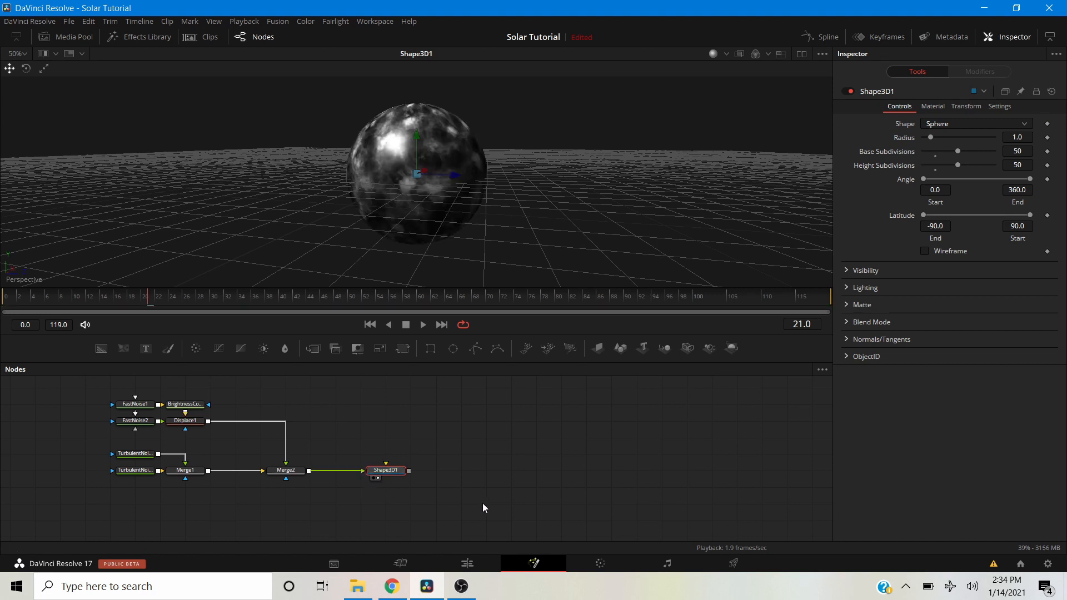
# Turn off the viewer lighting and examine how the noise texture wraps around the sphere and its poles.
pyautogui.moveTo(545, 222); pyautogui.dragTo(327, 222)
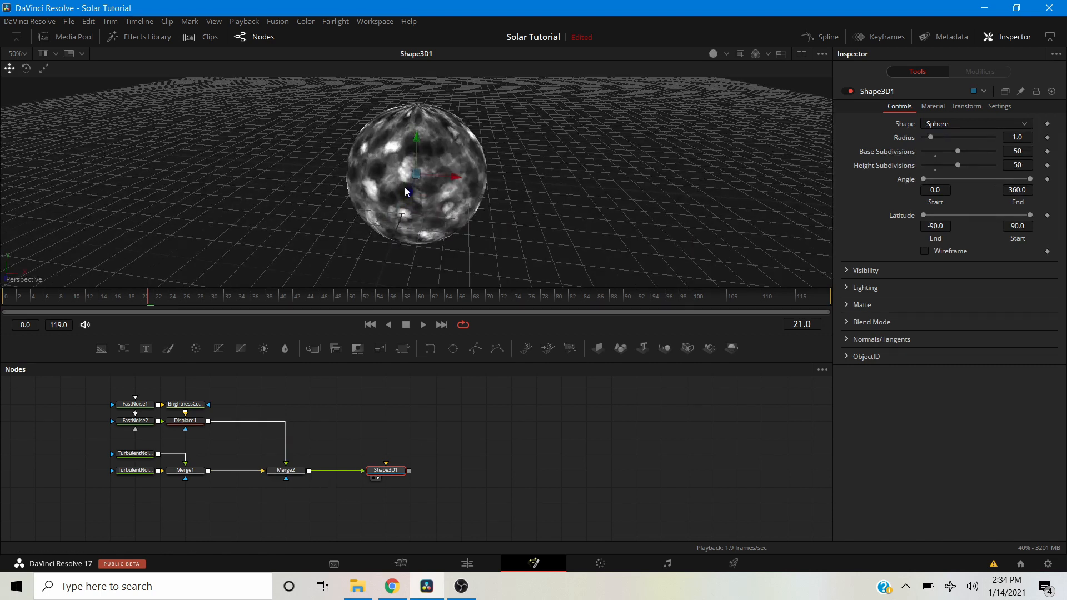
pyautogui.moveTo(417, 216); pyautogui.dragTo(407, 186)
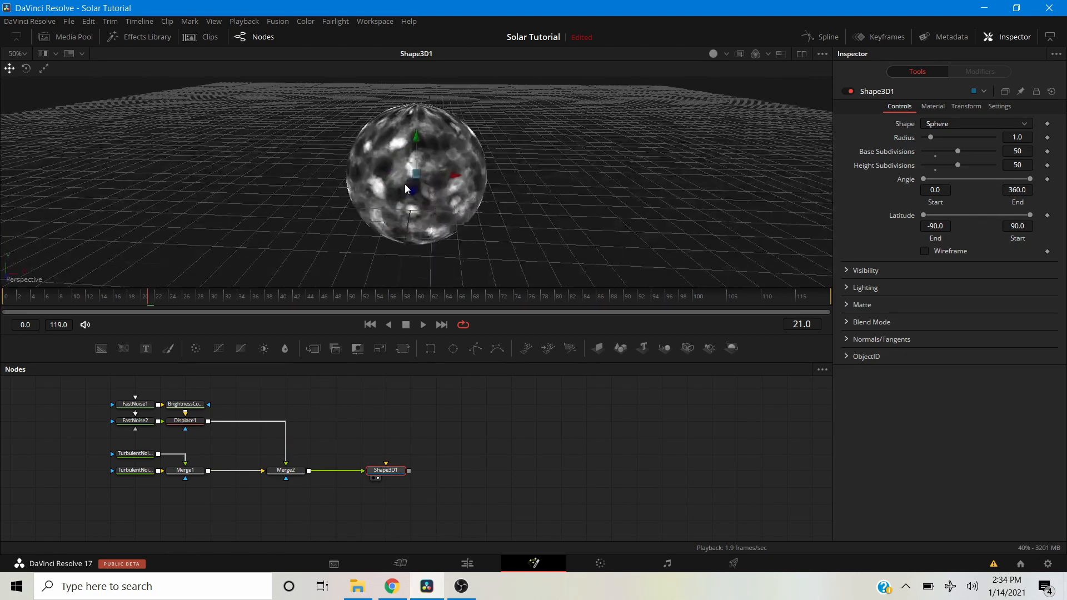
pyautogui.scroll(2, 405, 185)
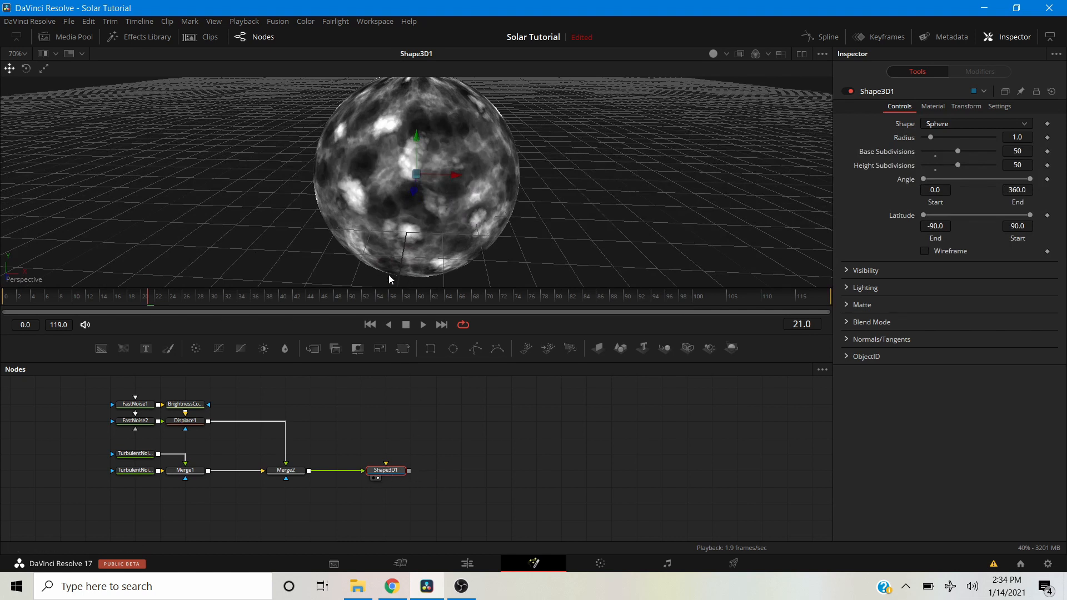
pyautogui.scroll(-2, 392, 264)
pyautogui.moveTo(429, 158); pyautogui.dragTo(434, 1)
pyautogui.moveTo(454, 219); pyautogui.dragTo(376, 309)
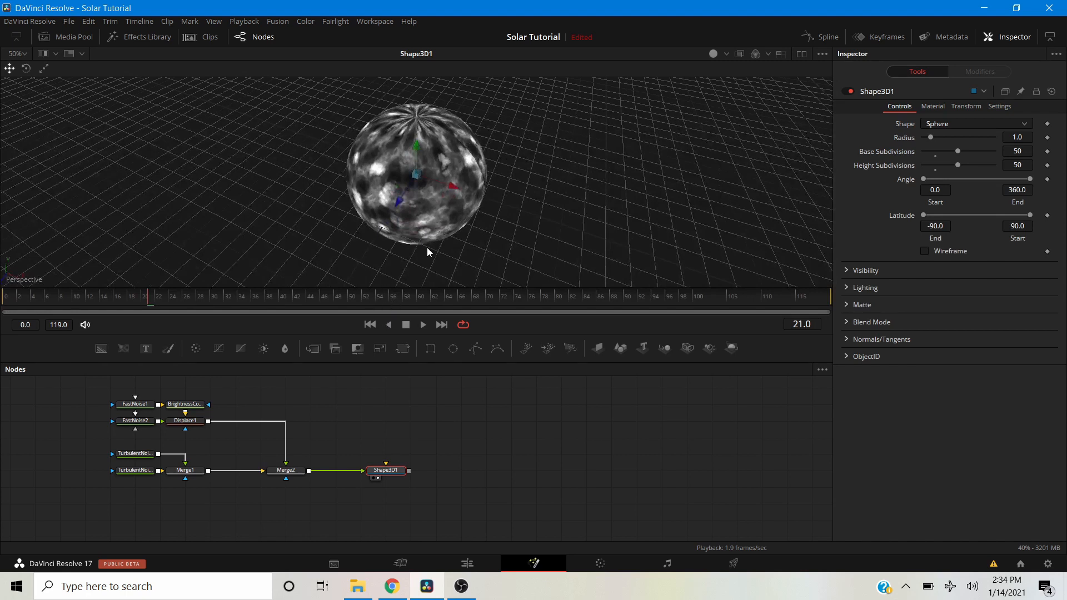
pyautogui.moveTo(498, 232); pyautogui.dragTo(543, 147)
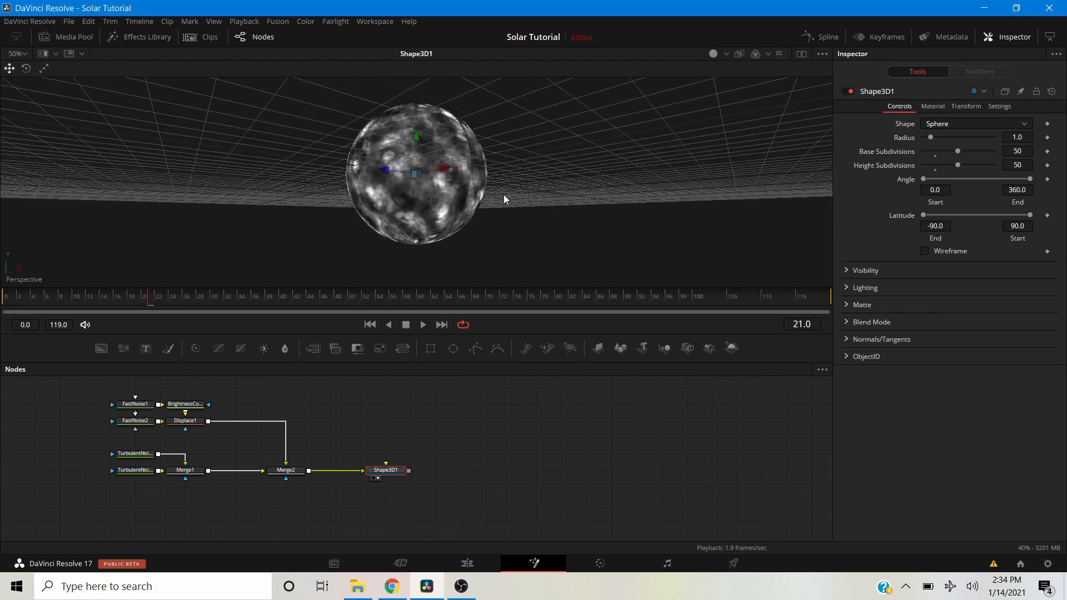
# Move the Shape3D1 node closer to Merge2 and set the sphere's Z rotation to -90.
pyautogui.scroll(2, 466, 179)
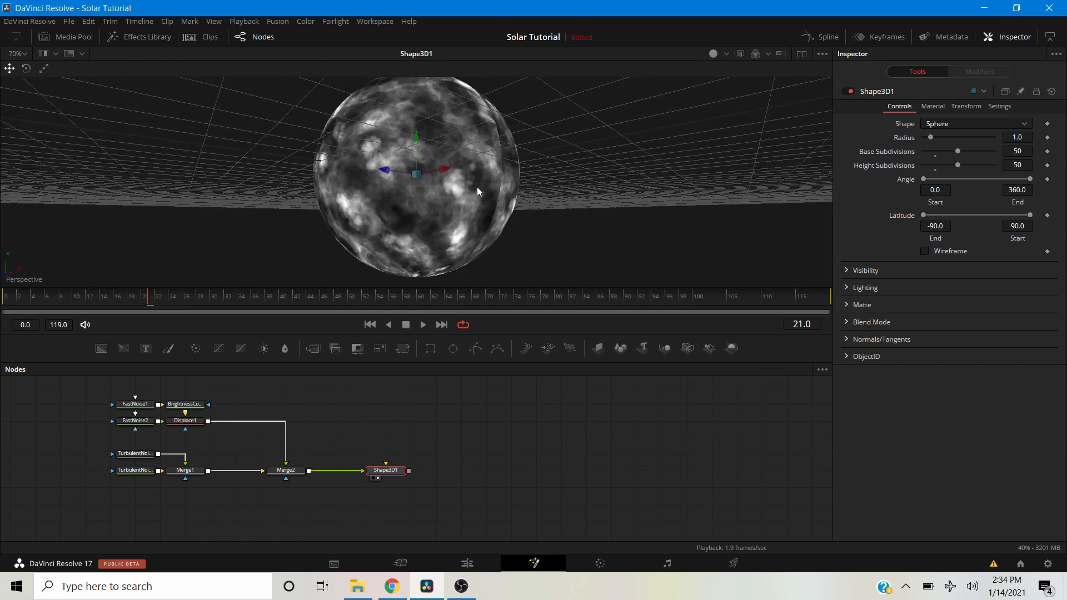
pyautogui.moveTo(518, 198)
pyautogui.mouseDown()
pyautogui.moveTo(392, 254)
pyautogui.moveTo(462, 295)
pyautogui.moveTo(412, 203)
pyautogui.moveTo(461, 212)
pyautogui.moveTo(416, 215)
pyautogui.moveTo(512, 203)
pyautogui.mouseUp()
pyautogui.scroll(-3, 412, 203)
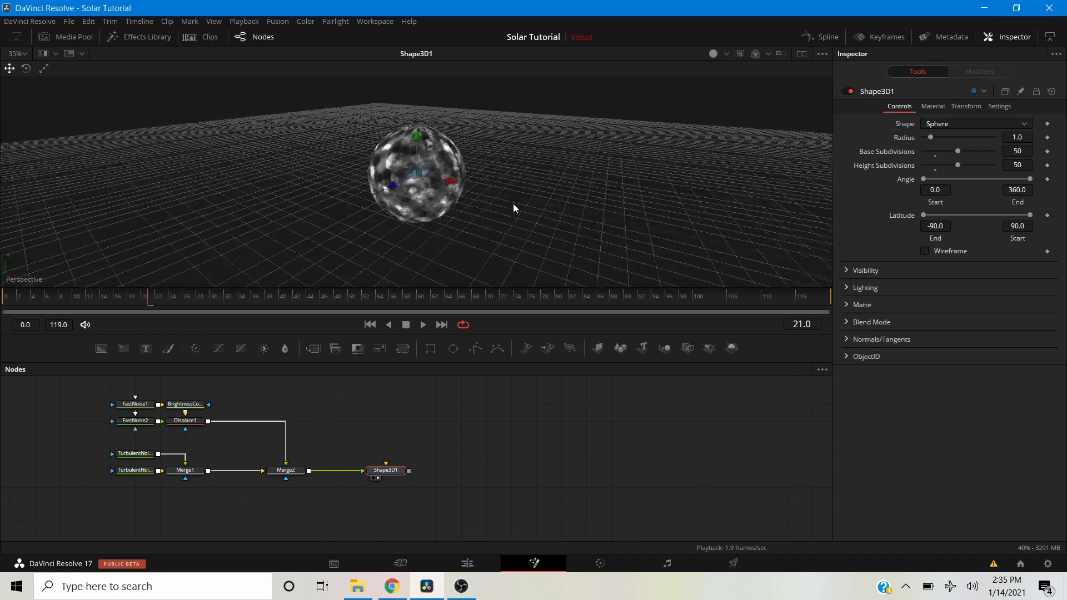
pyautogui.click(430, 426)
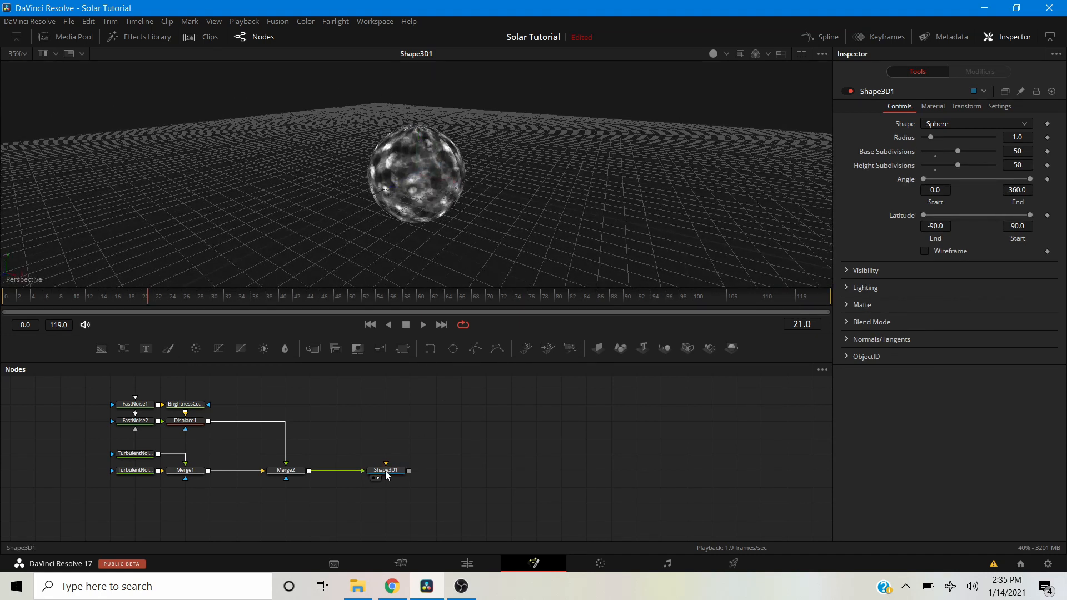
pyautogui.moveTo(388, 474); pyautogui.dragTo(366, 474)
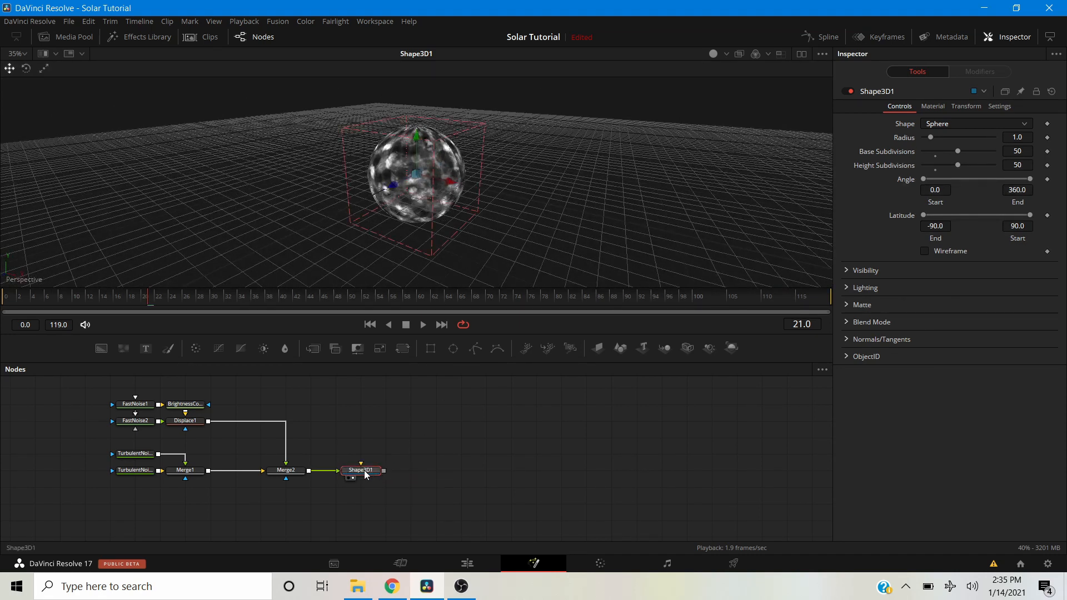
pyautogui.click(966, 106)
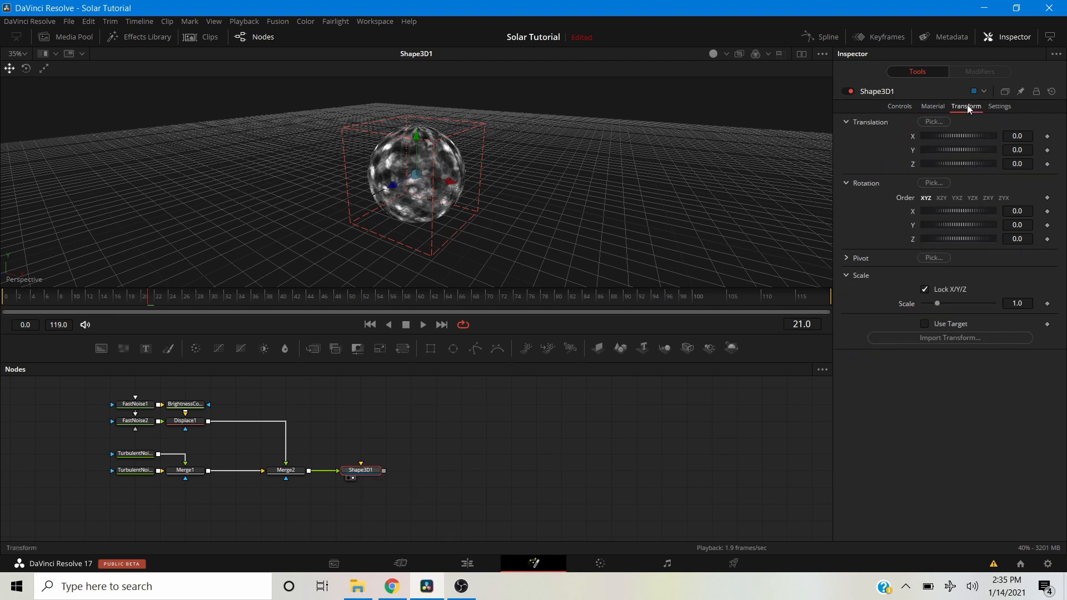
pyautogui.click(1017, 239)
pyautogui.write('-90')
pyautogui.press('Tab')
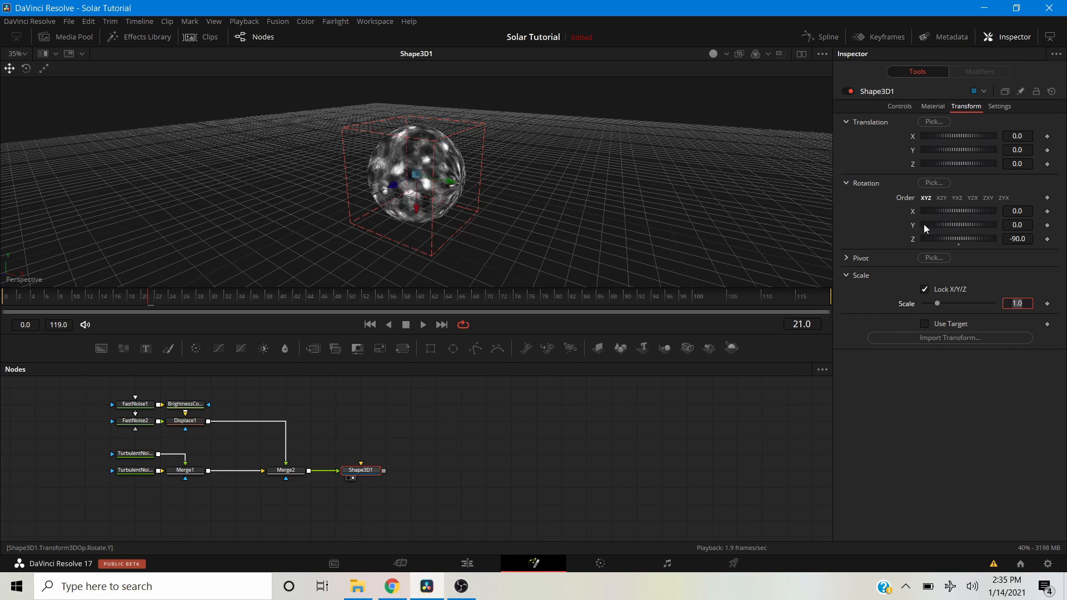
# At frame 0, animate the sphere's Y rotation and set its keyframe to 15.
pyautogui.click(24, 297)
pyautogui.moveTo(2, 302); pyautogui.dragTo(2, 302)
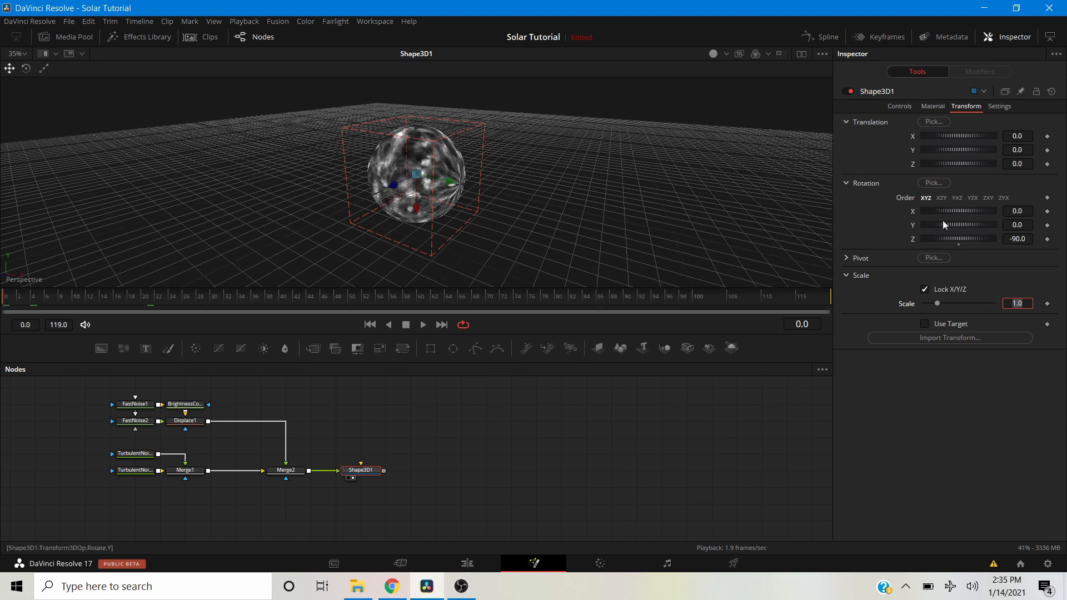
pyautogui.rightClick(913, 225)
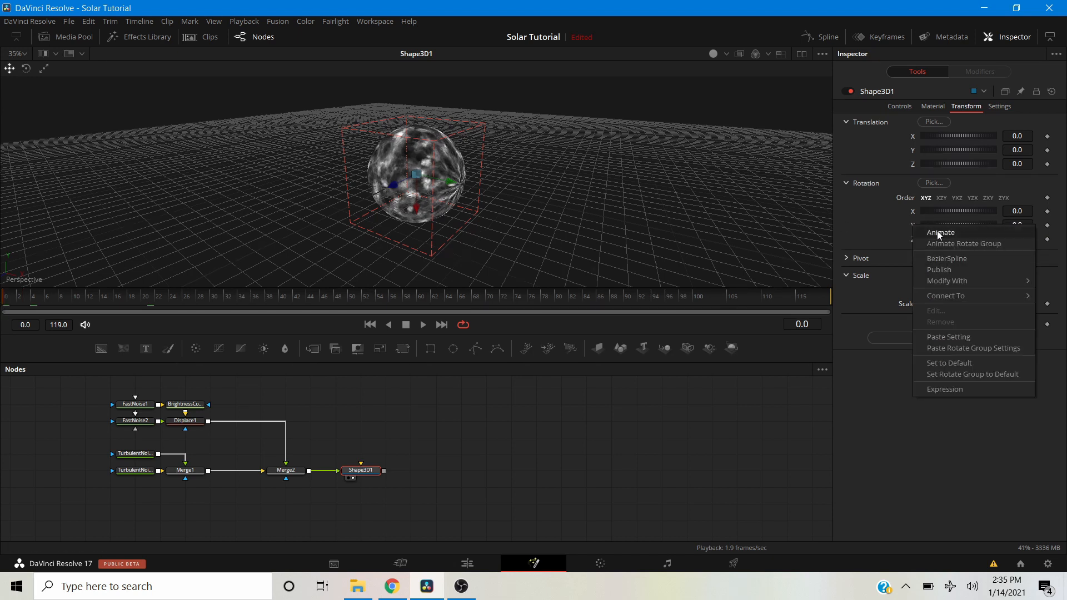
pyautogui.click(939, 233)
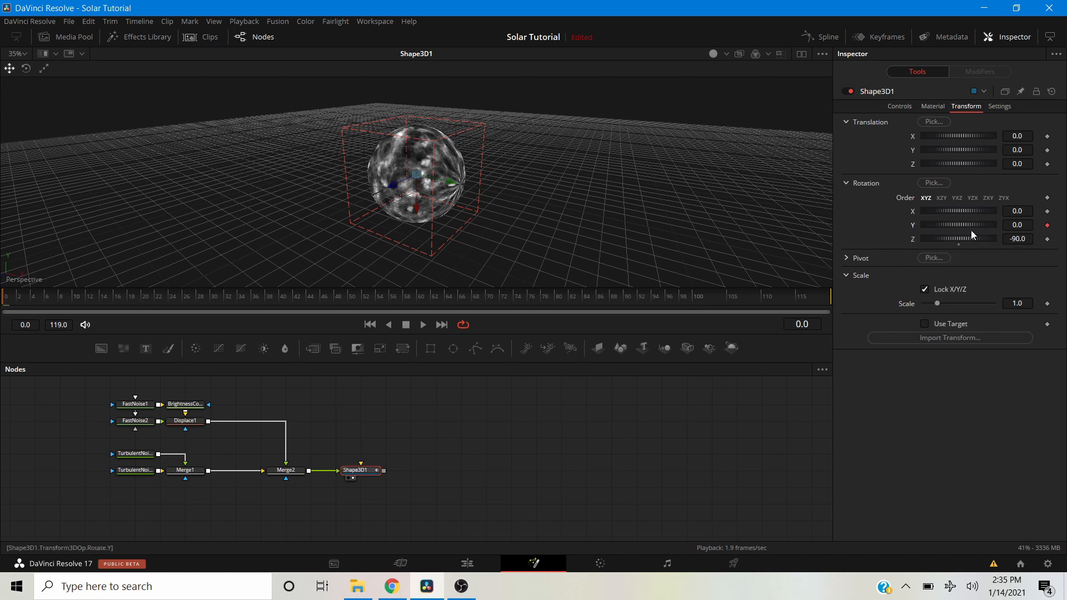
pyautogui.click(1017, 225)
pyautogui.write('15')
pyautogui.press('Return')
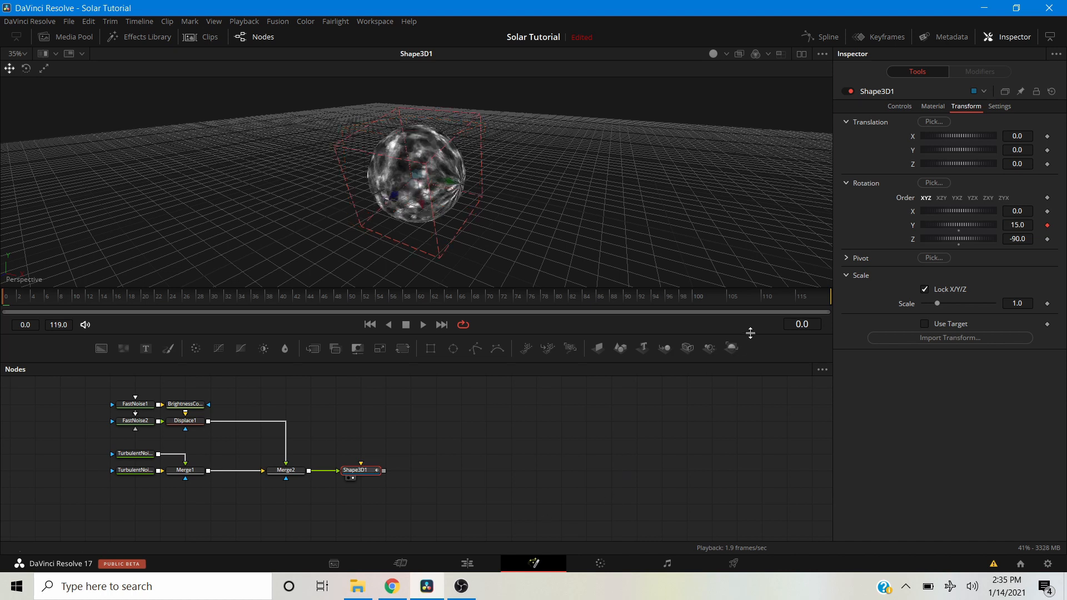
# At the last frame, 119, set the sphere's Y rotation keyframe to -15.
pyautogui.click(828, 297)
pyautogui.click(1011, 225)
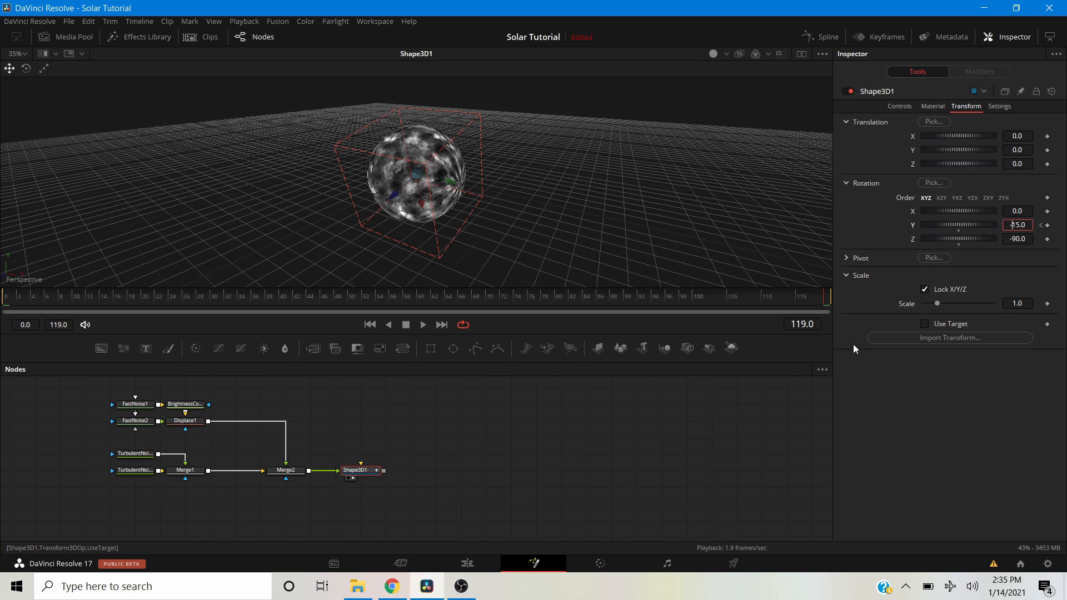
pyautogui.write('-')
pyautogui.press('Return')
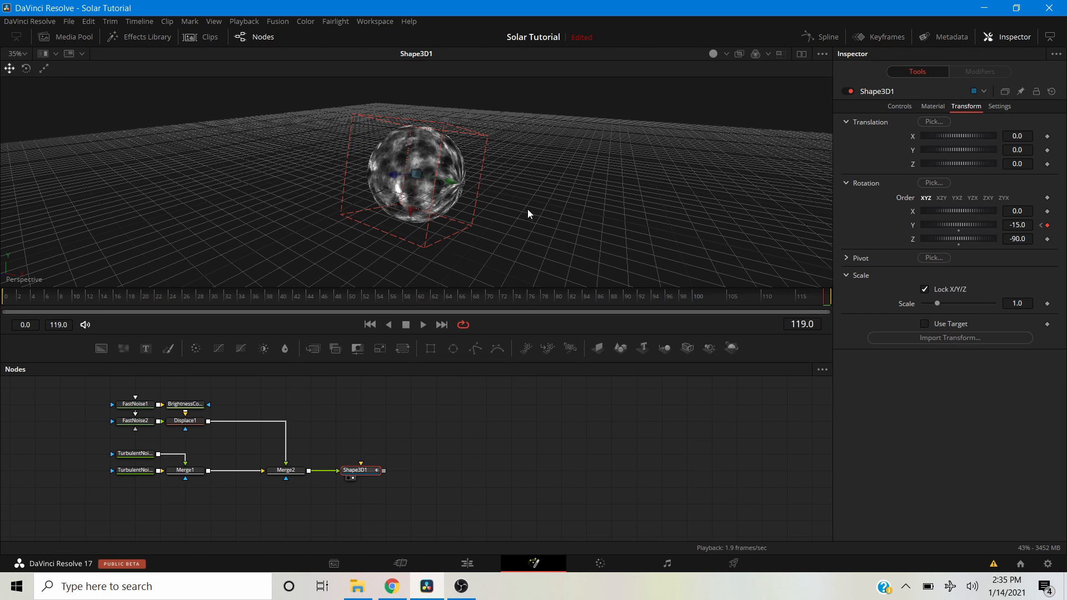
# Play the animation from the start and check the sphere's rotation from different viewing angles.
pyautogui.moveTo(172, 299); pyautogui.dragTo(1, 299)
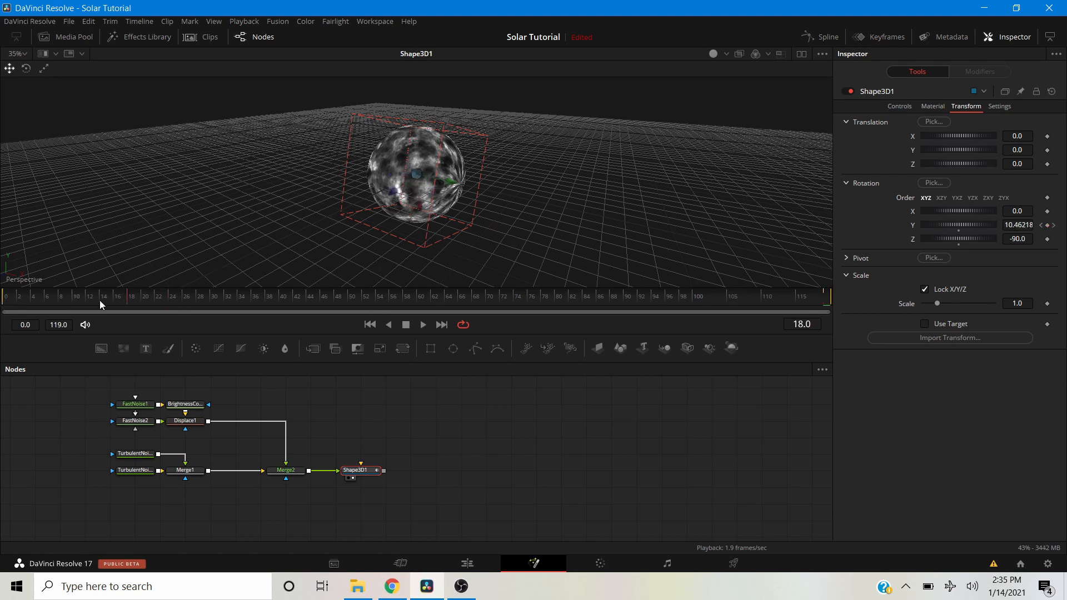
pyautogui.press('Right')
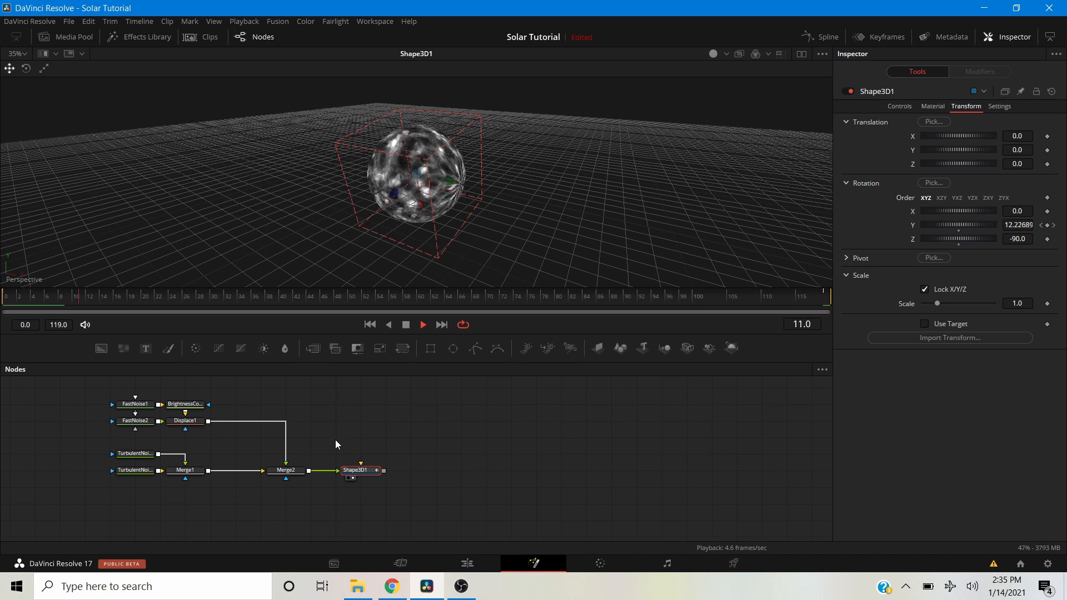
pyautogui.press('space')
pyautogui.click(350, 436)
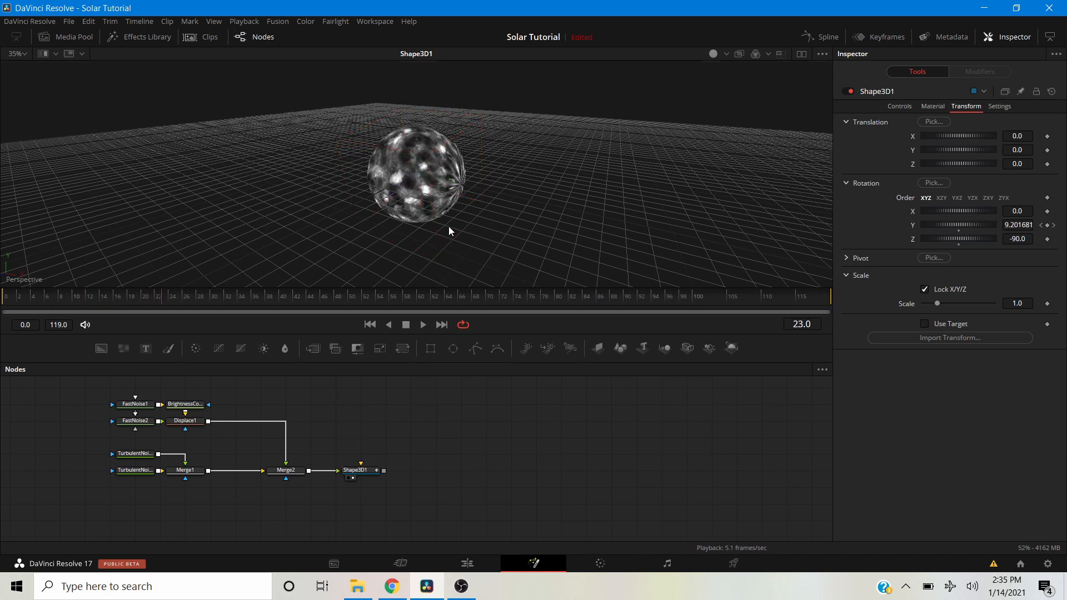
pyautogui.moveTo(529, 236); pyautogui.dragTo(470, 243)
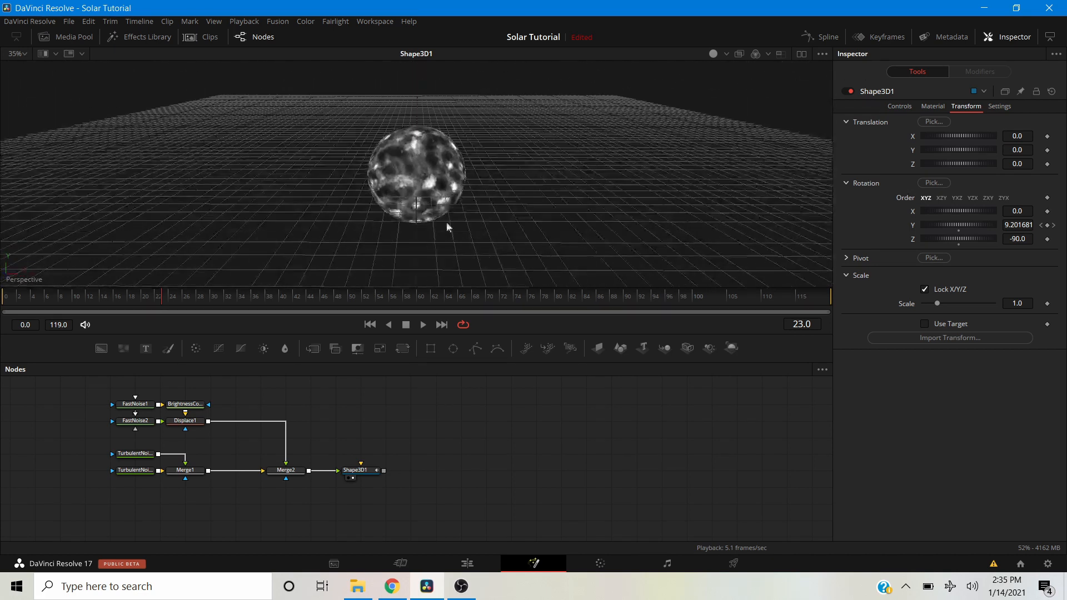
pyautogui.press('space')
pyautogui.press('space')
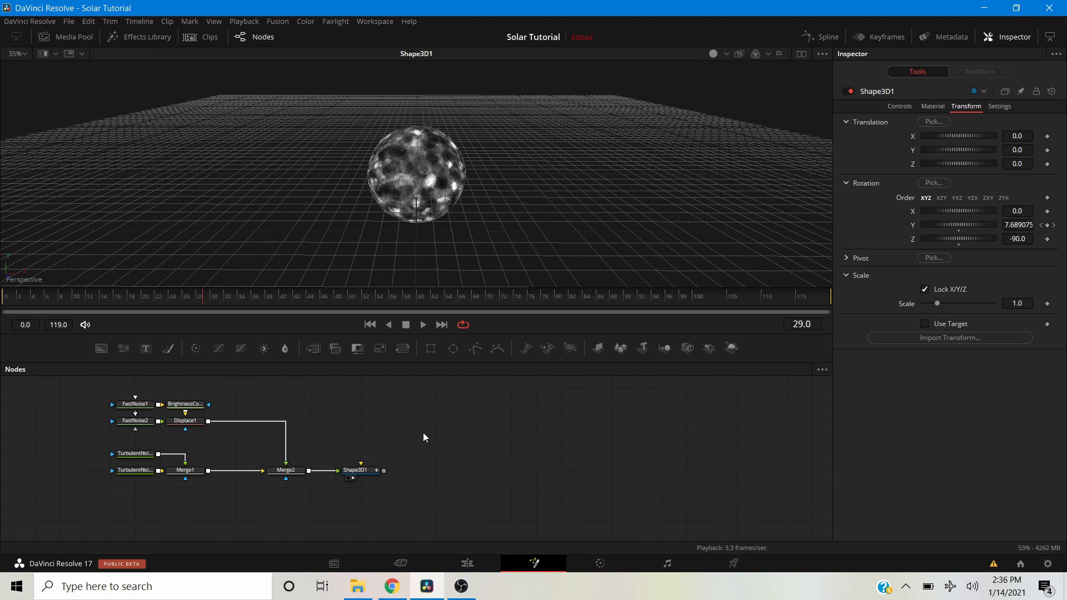
# Smooth both Y Rotation keyframes of Shape3D1 in the spline editor, then close the editor.
pyautogui.click(821, 36)
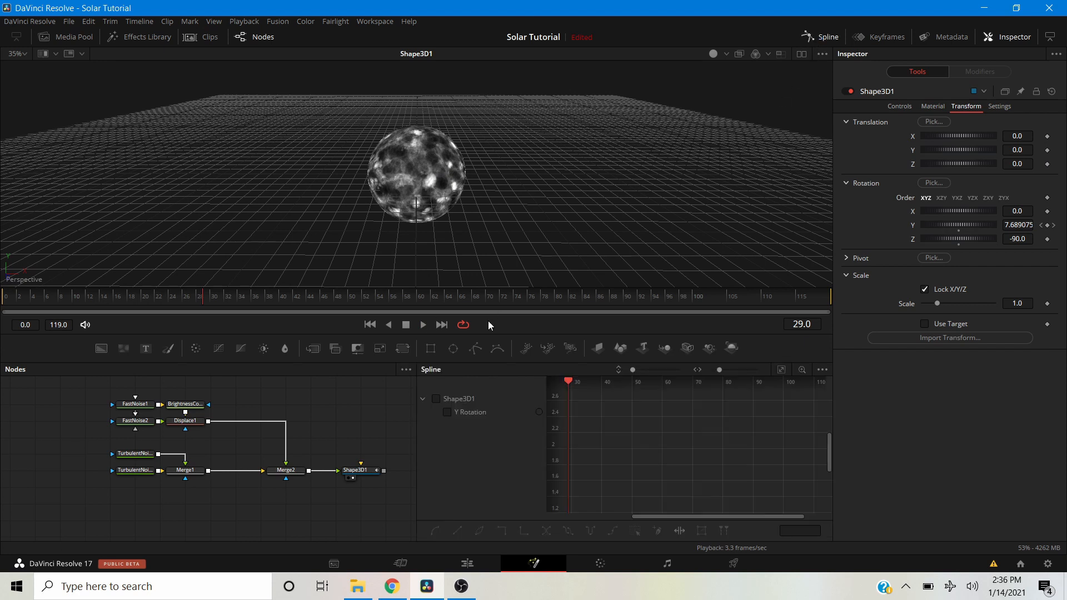
pyautogui.click(437, 399)
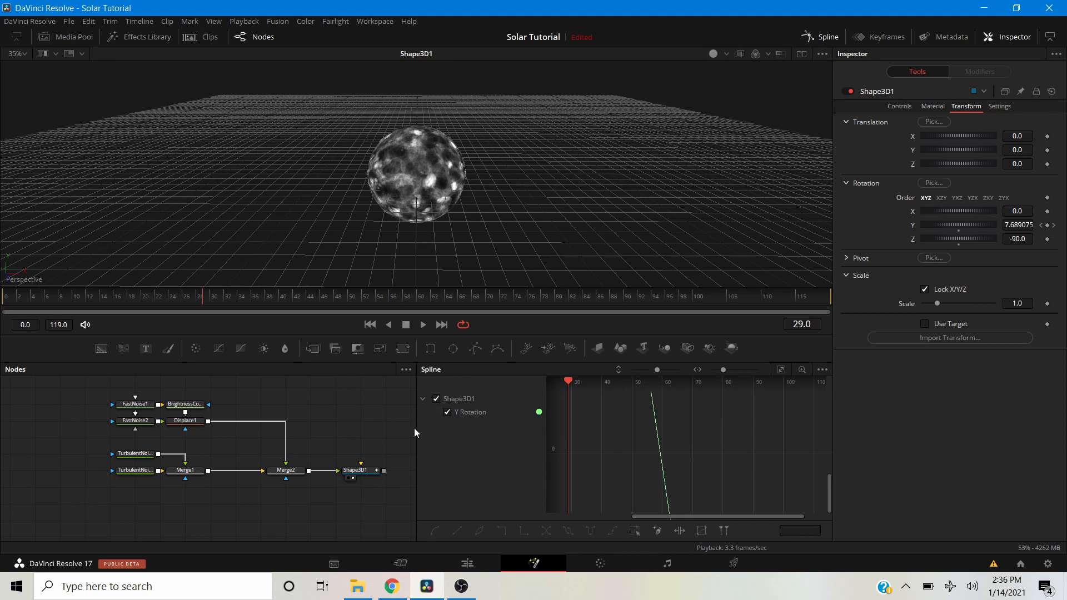
pyautogui.moveTo(417, 428); pyautogui.dragTo(206, 432)
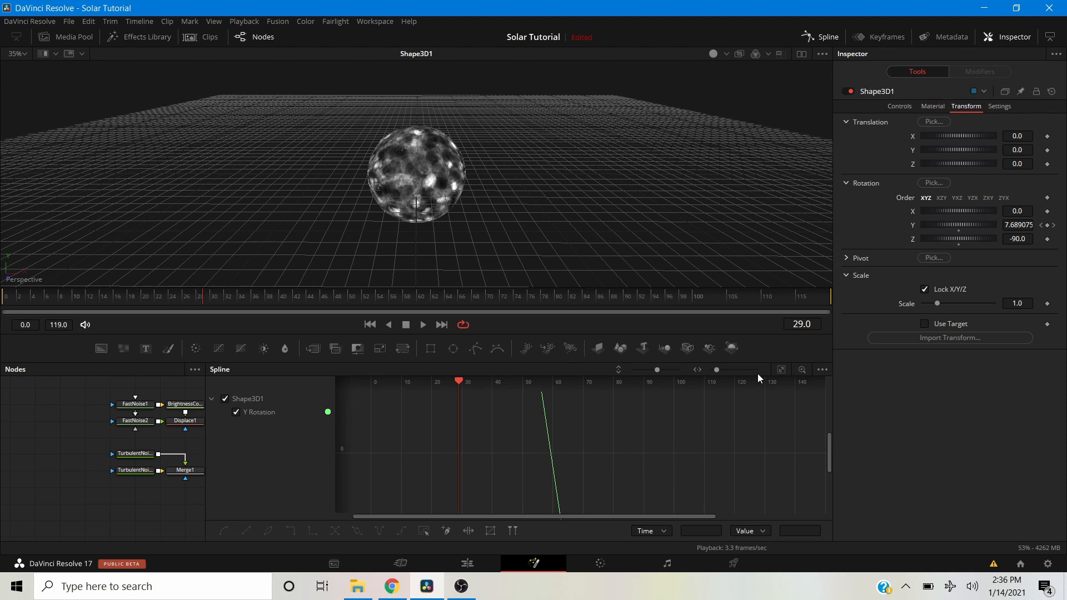
pyautogui.click(780, 369)
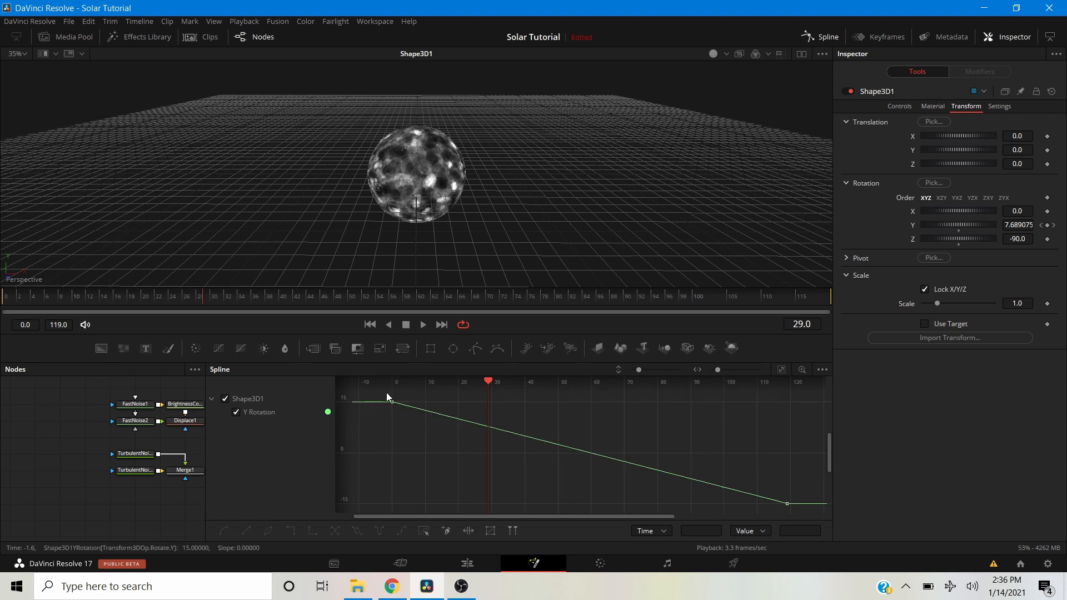
pyautogui.moveTo(380, 395); pyautogui.dragTo(809, 514)
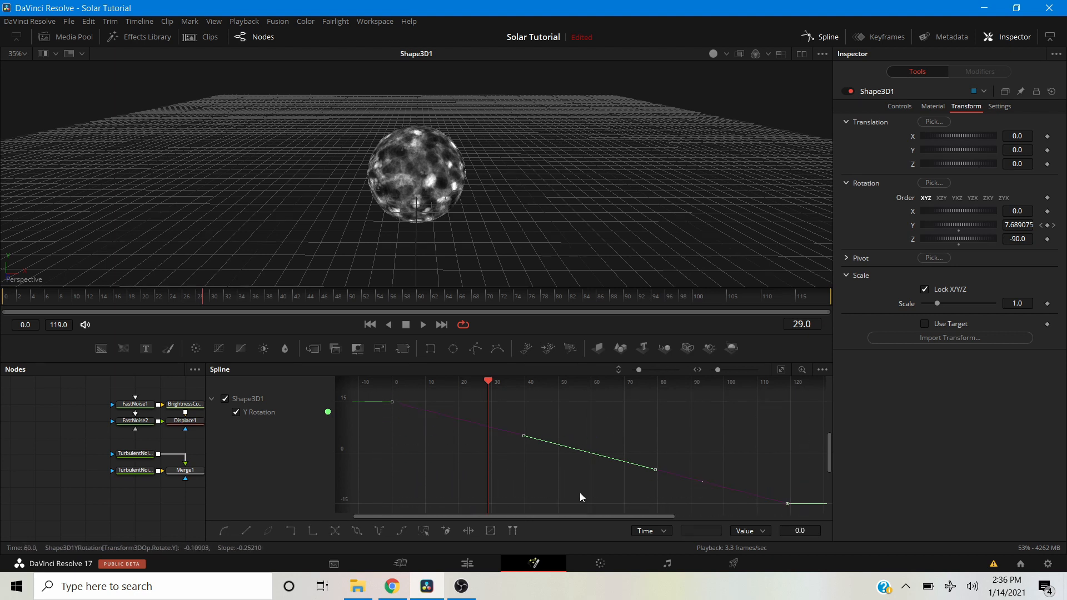
pyautogui.press('s')
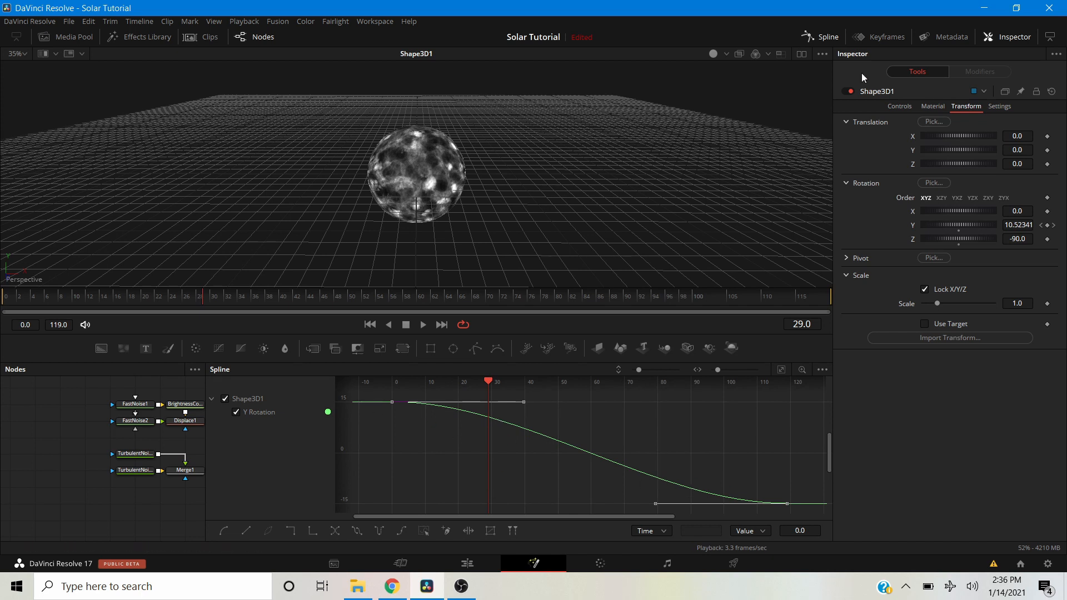
pyautogui.click(831, 35)
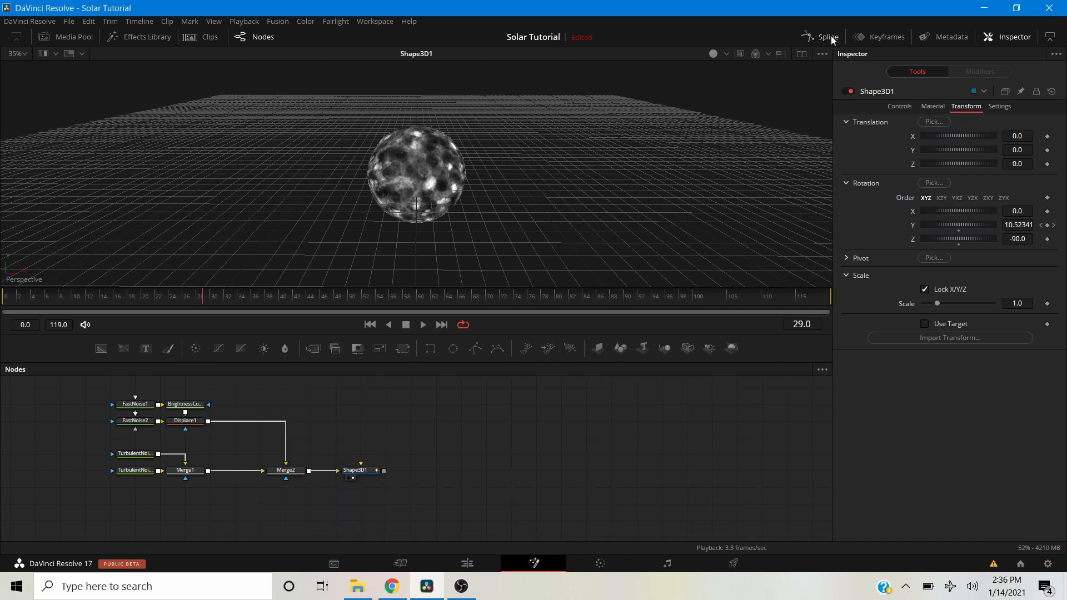
# Move Merge2 and Shape3D1 closer to Merge1 and feed the sphere into a Merge 3D node with a new Camera 3D.
pyautogui.moveTo(292, 473); pyautogui.dragTo(267, 474)
pyautogui.moveTo(369, 477); pyautogui.dragTo(344, 479)
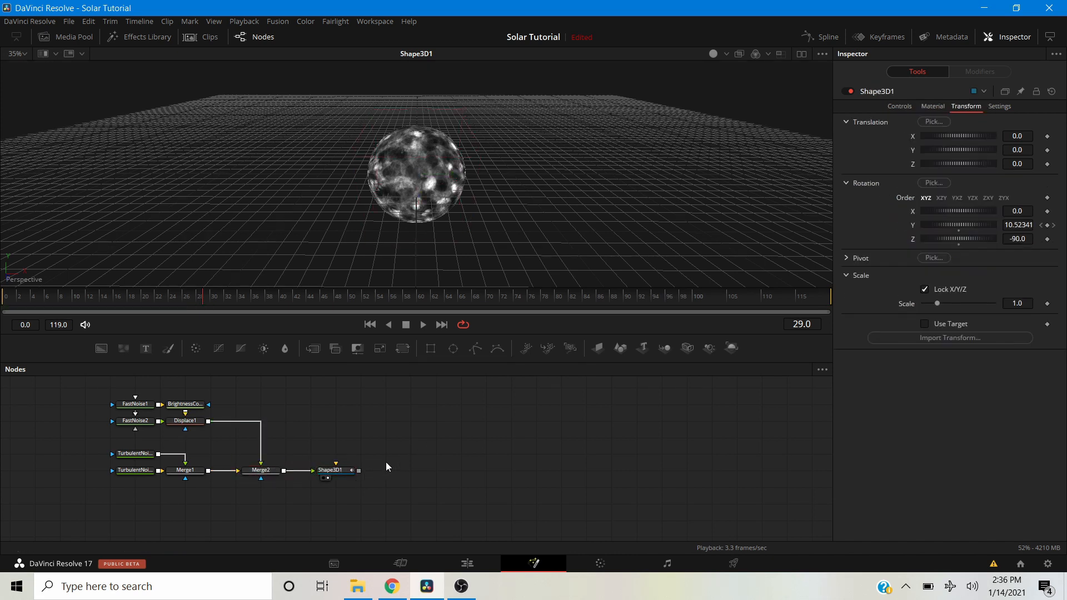
pyautogui.click(330, 473)
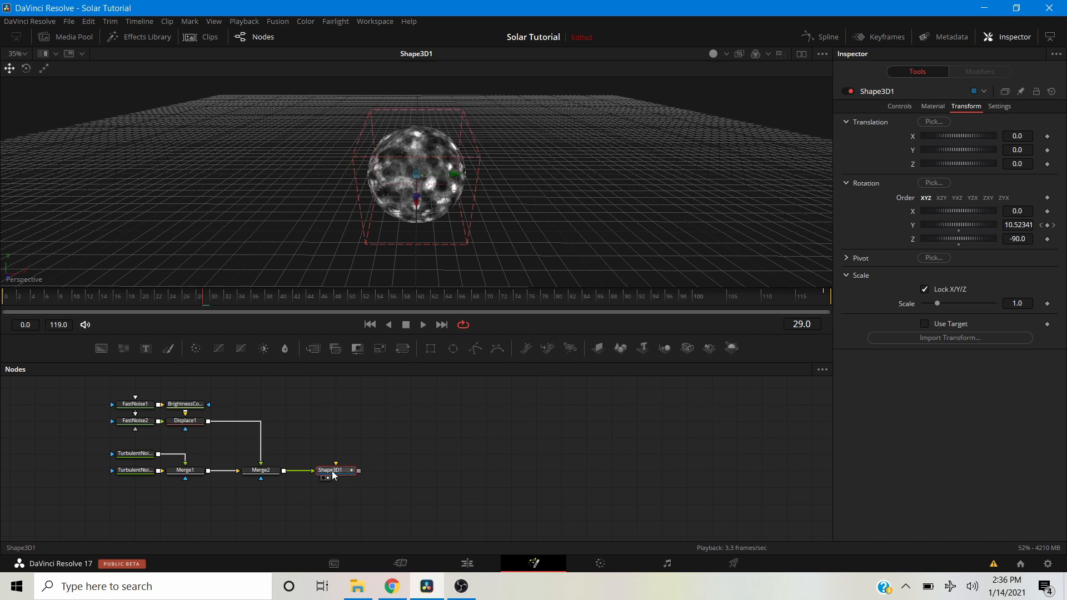
pyautogui.click(687, 349)
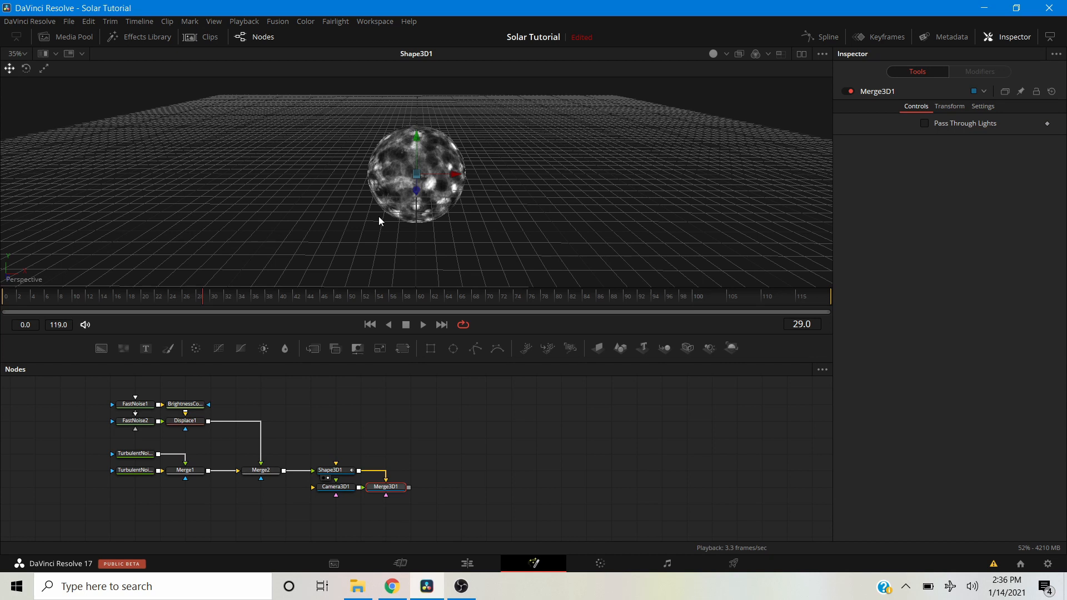
pyautogui.moveTo(405, 255); pyautogui.dragTo(514, 219)
pyautogui.click(394, 415)
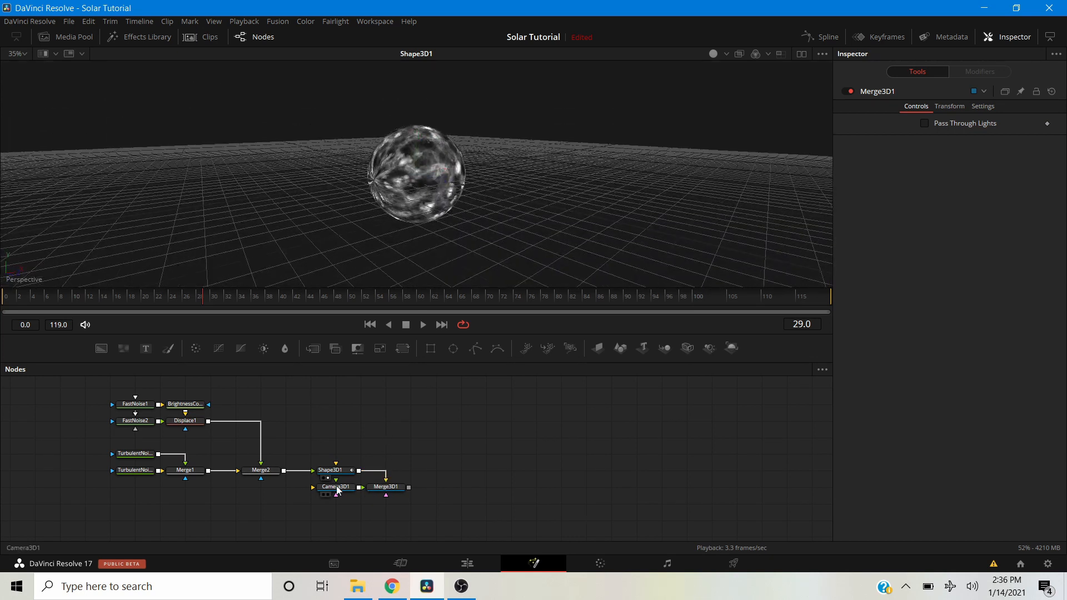
pyautogui.click(336, 487)
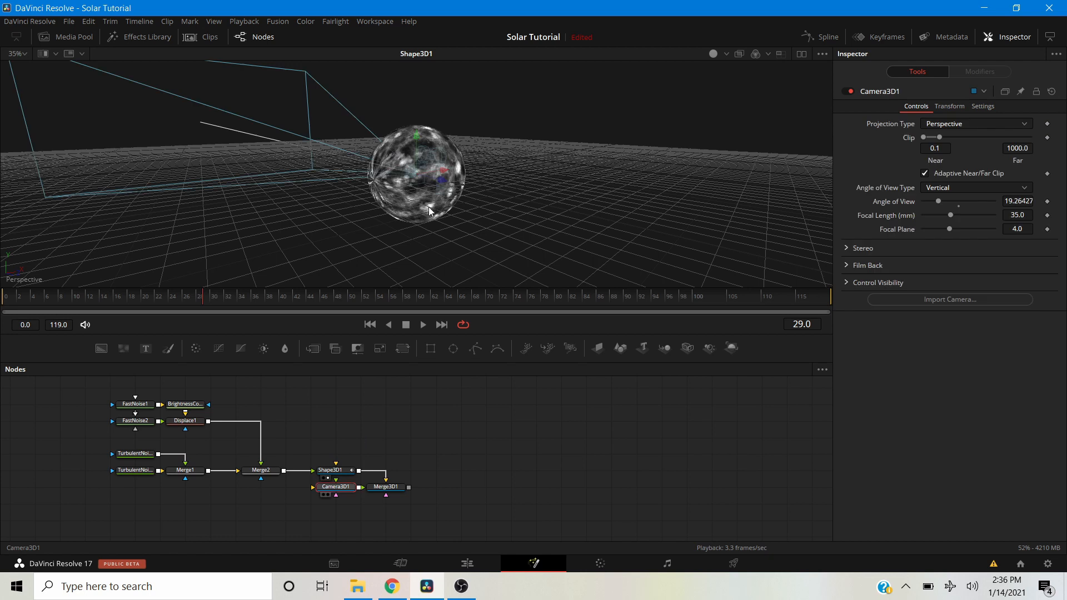
pyautogui.click(380, 235)
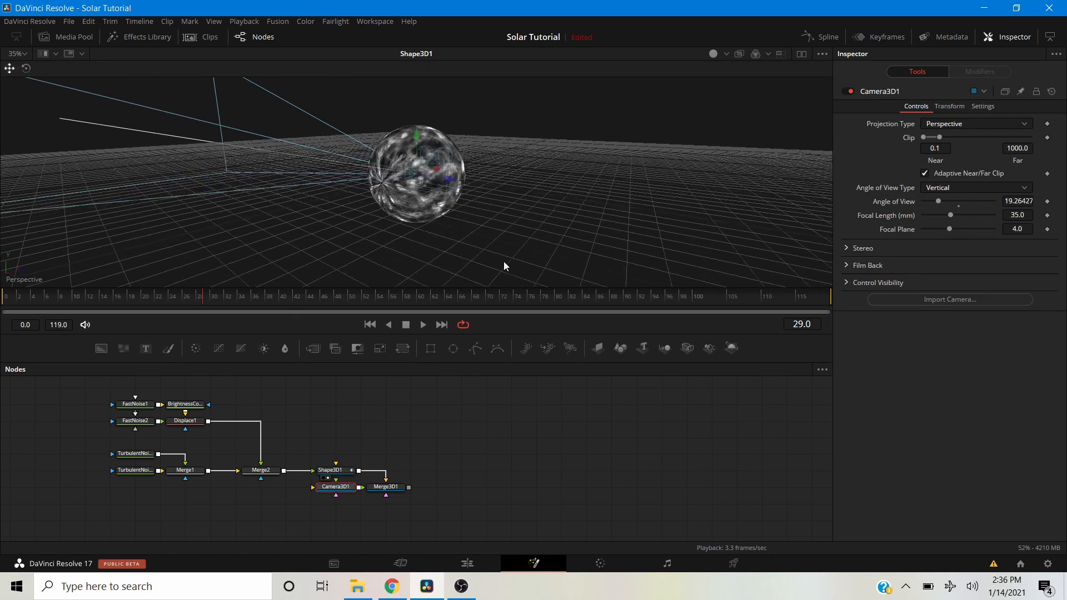
# Add a Renderer 3D node after Merge3D1 and show Merge3D1 and Renderer3D1 side by side in dual viewers.
pyautogui.click(392, 489)
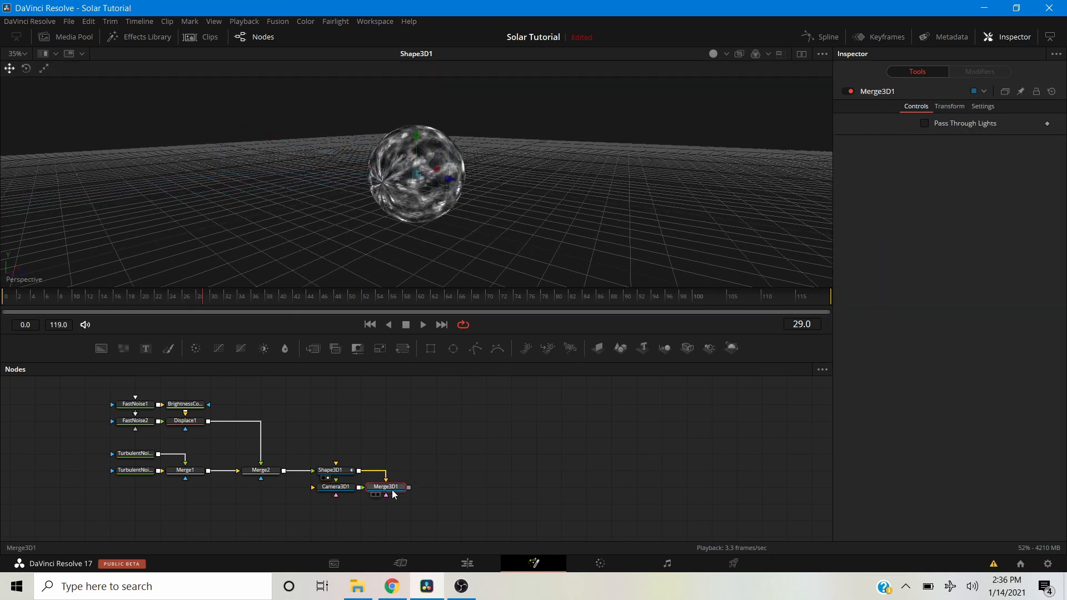
pyautogui.click(731, 348)
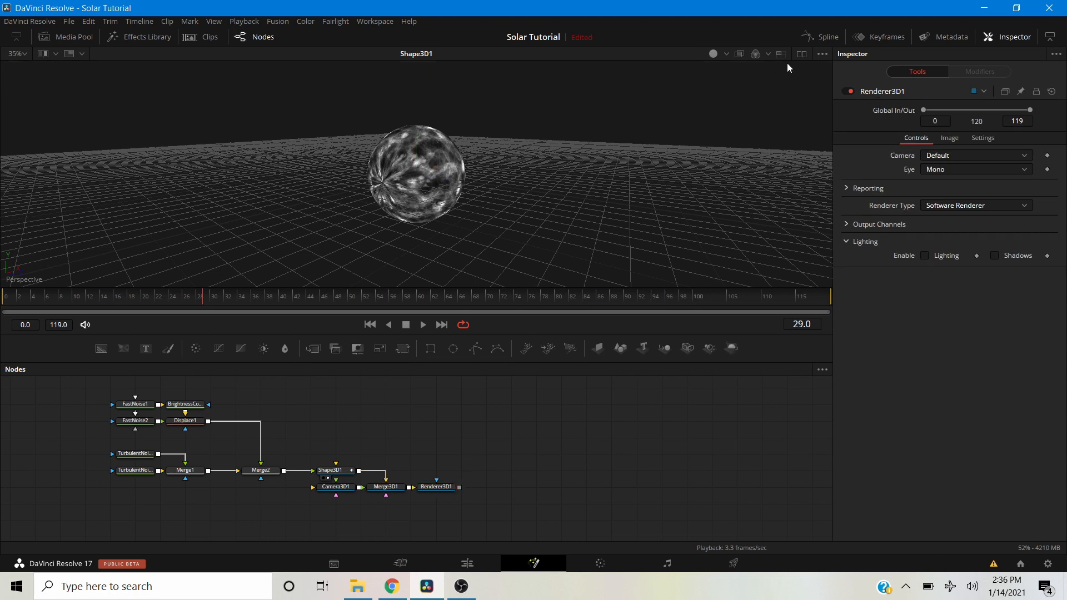
pyautogui.click(802, 53)
pyautogui.moveTo(430, 497)
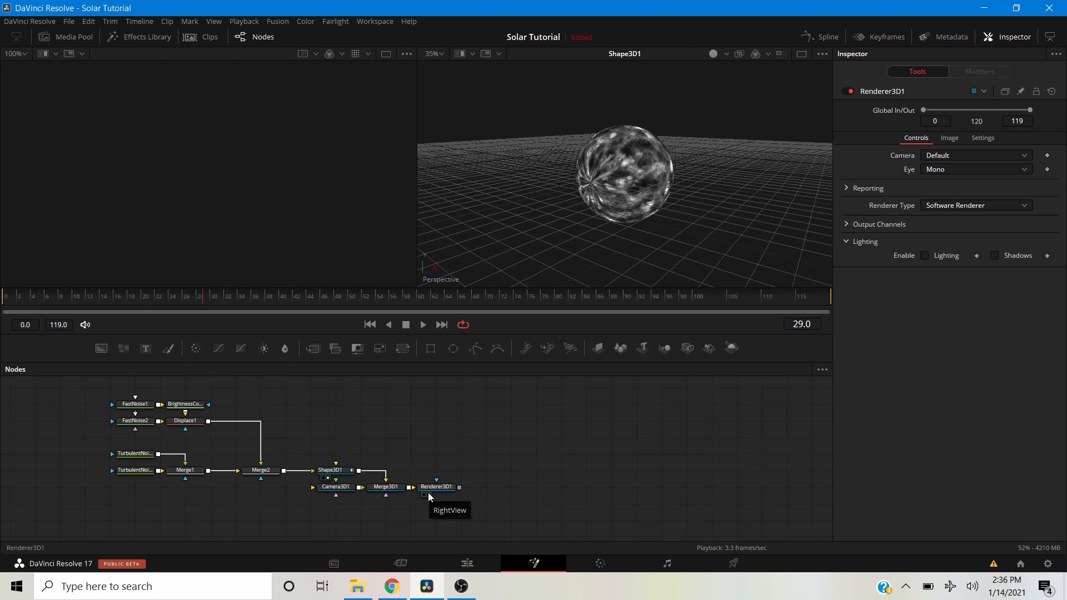
pyautogui.click(430, 493)
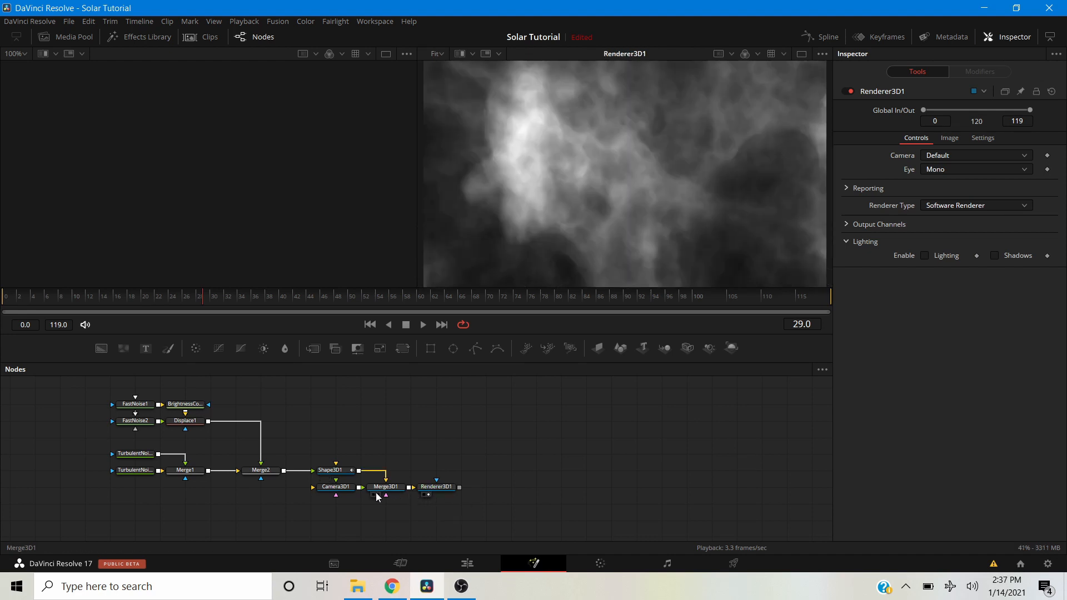
pyautogui.click(373, 495)
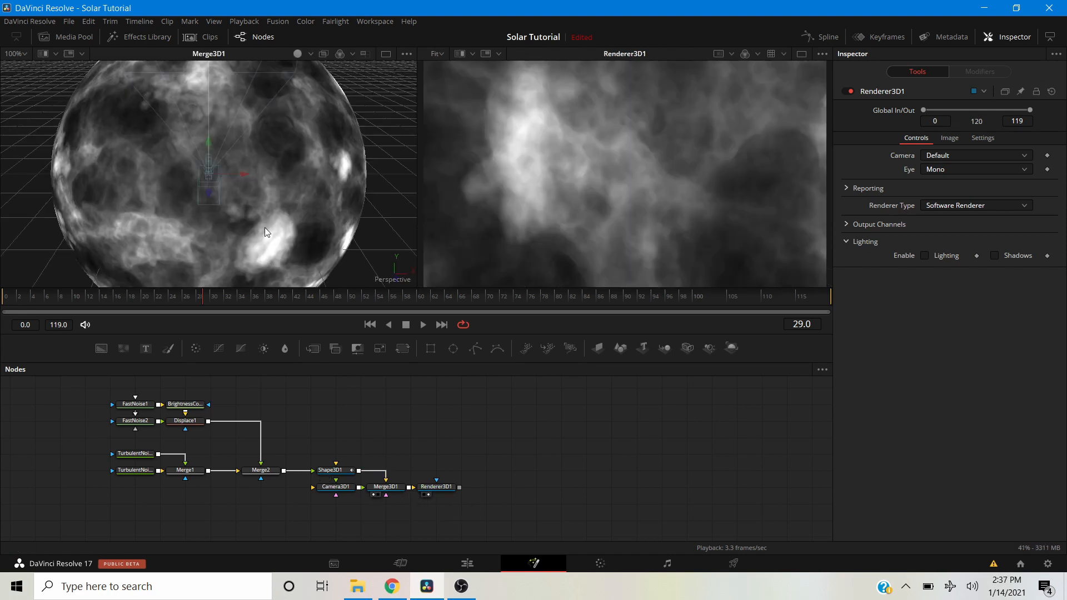
# Pull Camera3D1 back from the sphere along its Z axis until the sphere's full width fits in the render.
pyautogui.scroll(-5, 208, 185)
pyautogui.scroll(-3, 623, 196)
pyautogui.scroll(1, 623, 196)
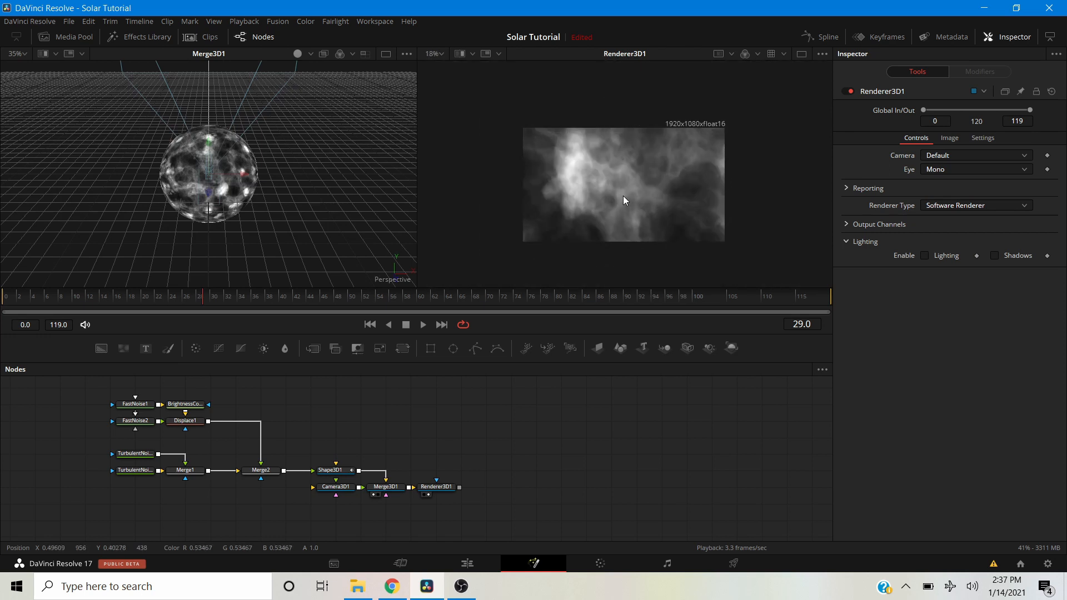
pyautogui.moveTo(190, 257); pyautogui.dragTo(463, 225)
pyautogui.moveTo(152, 221); pyautogui.dragTo(308, 228)
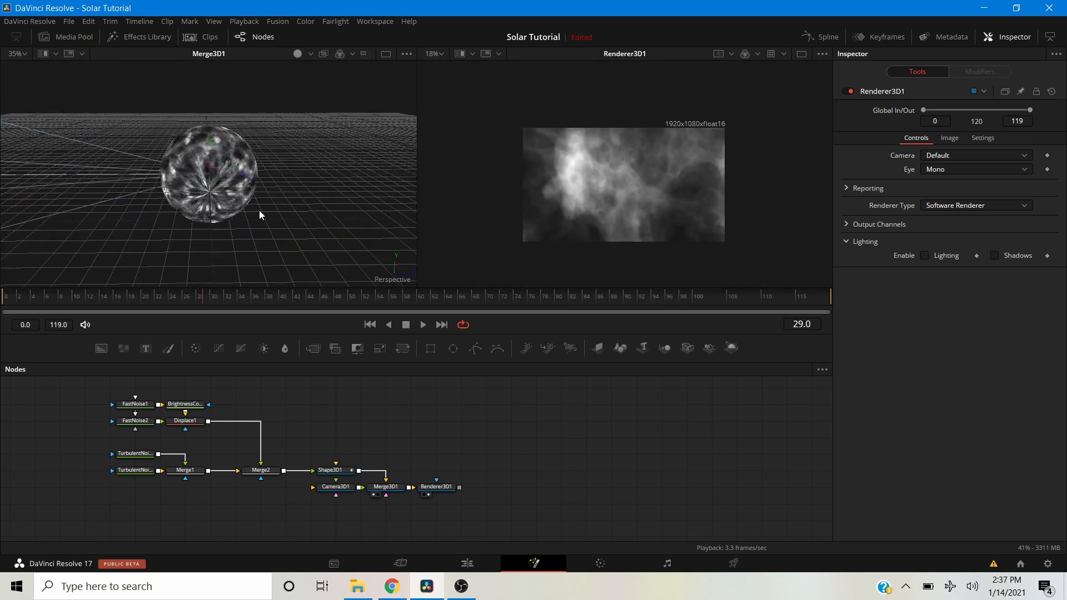
pyautogui.scroll(-2, 259, 211)
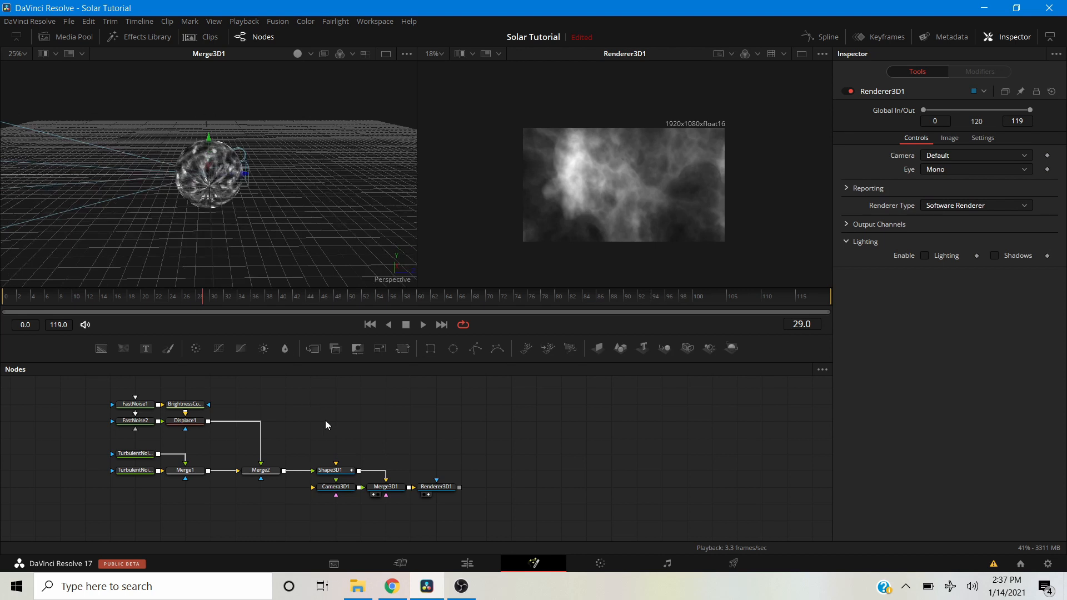
pyautogui.click(336, 488)
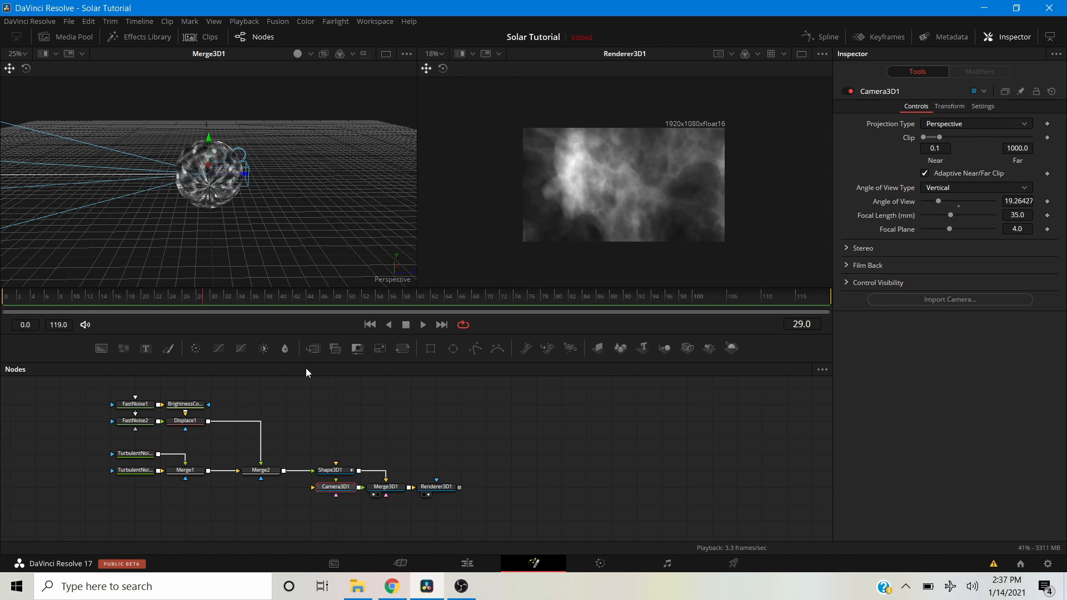
pyautogui.moveTo(244, 175); pyautogui.dragTo(408, 194)
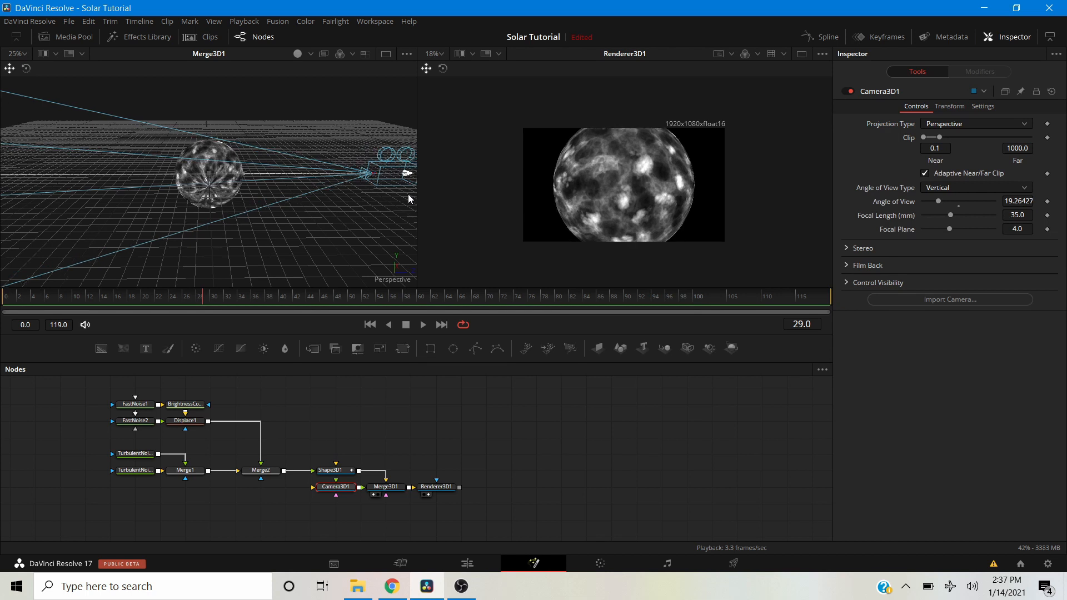
# Bring Camera3D1 slightly closer and raise it until only the sphere's upper half rises from the frame's lower edge.
pyautogui.moveTo(326, 242); pyautogui.dragTo(194, 268)
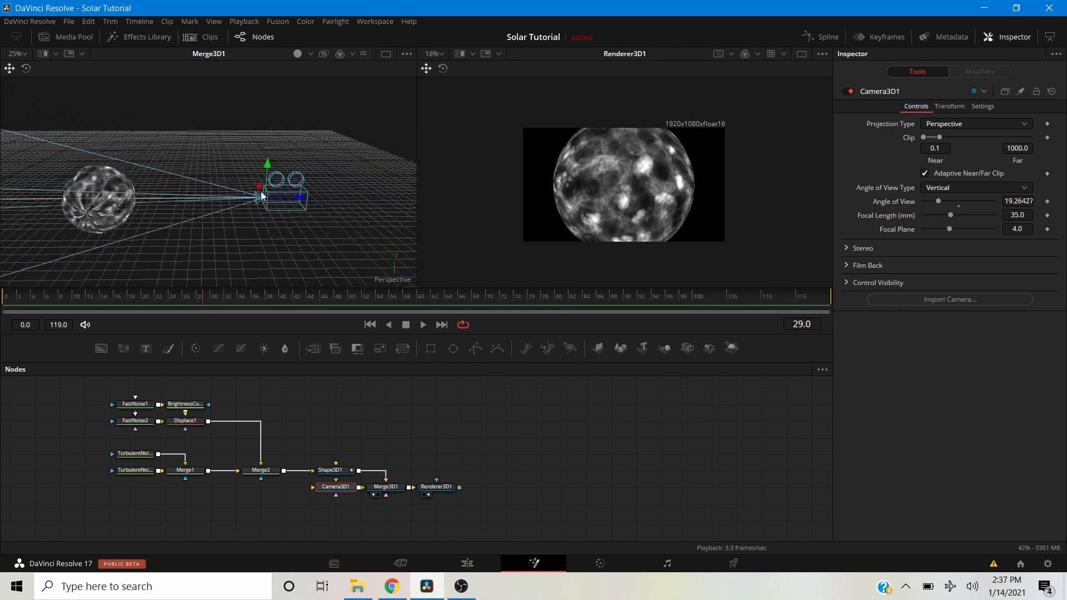
pyautogui.moveTo(301, 198); pyautogui.dragTo(267, 168)
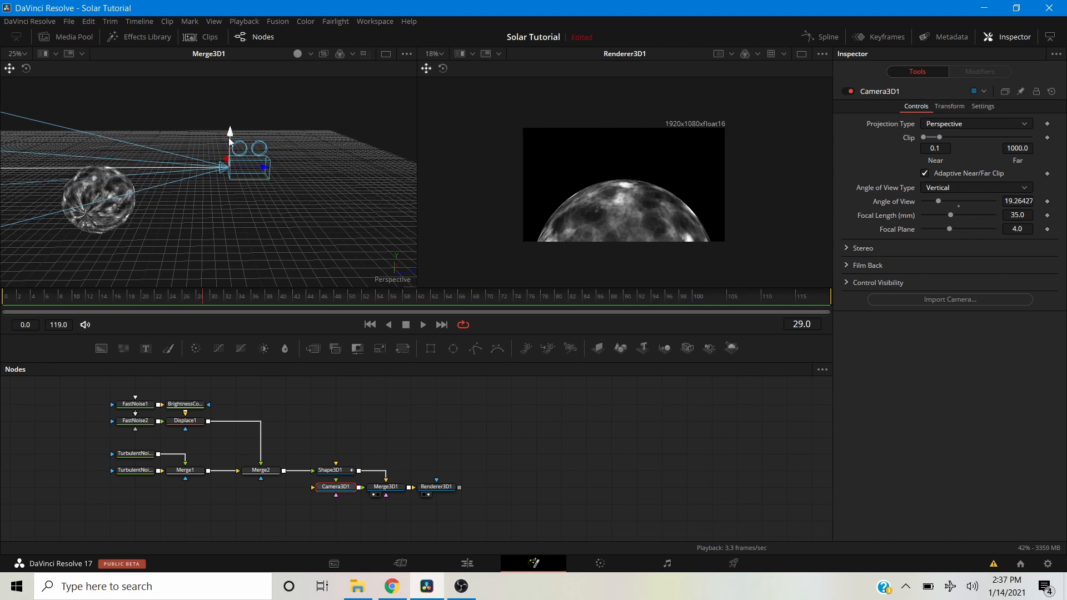
pyautogui.moveTo(232, 134); pyautogui.dragTo(232, 133)
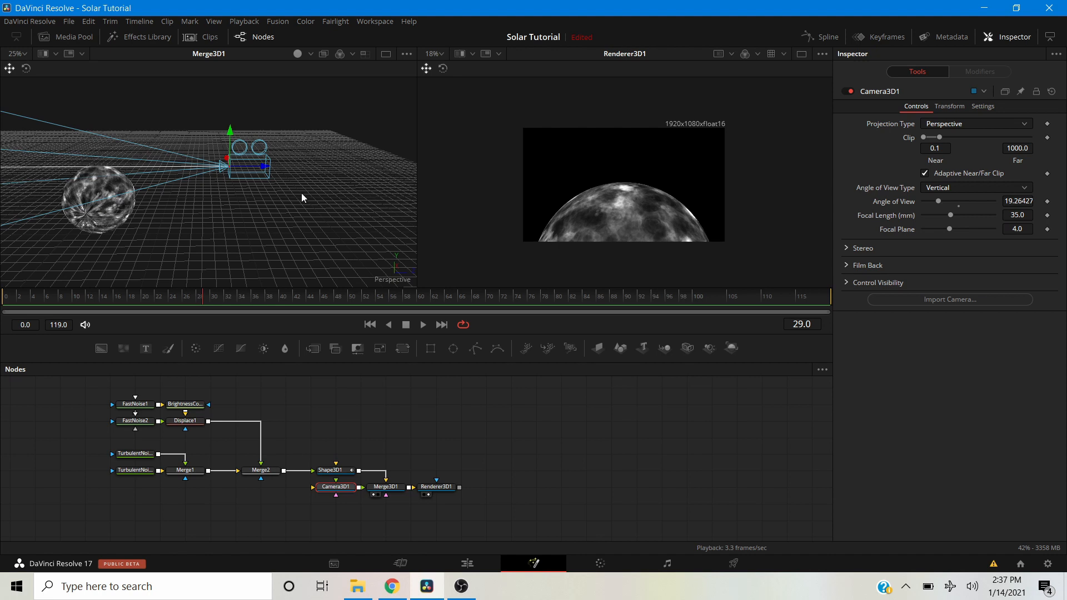
# Examine the rendered sphere's surface texture, its edge and its framing up close and at full size.
pyautogui.moveTo(450, 516); pyautogui.dragTo(406, 475)
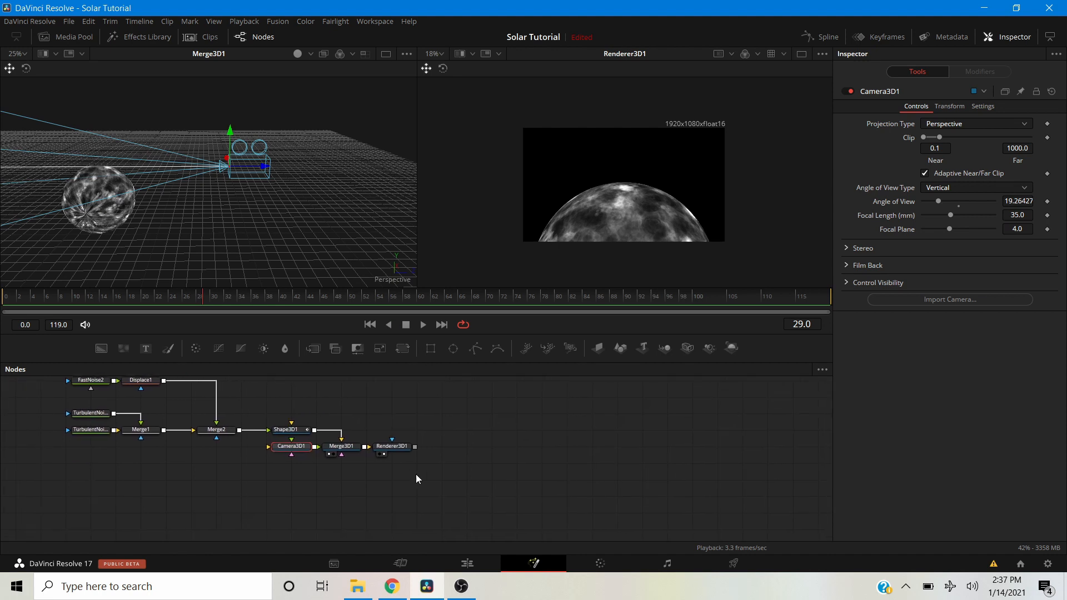
pyautogui.scroll(5, 658, 201)
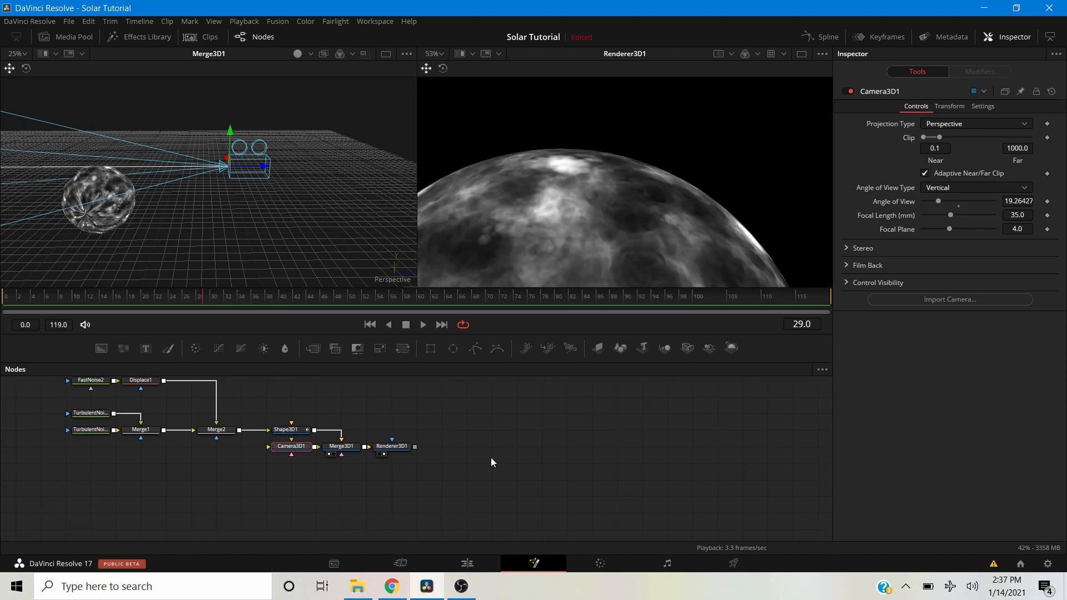
pyautogui.scroll(-4, 631, 189)
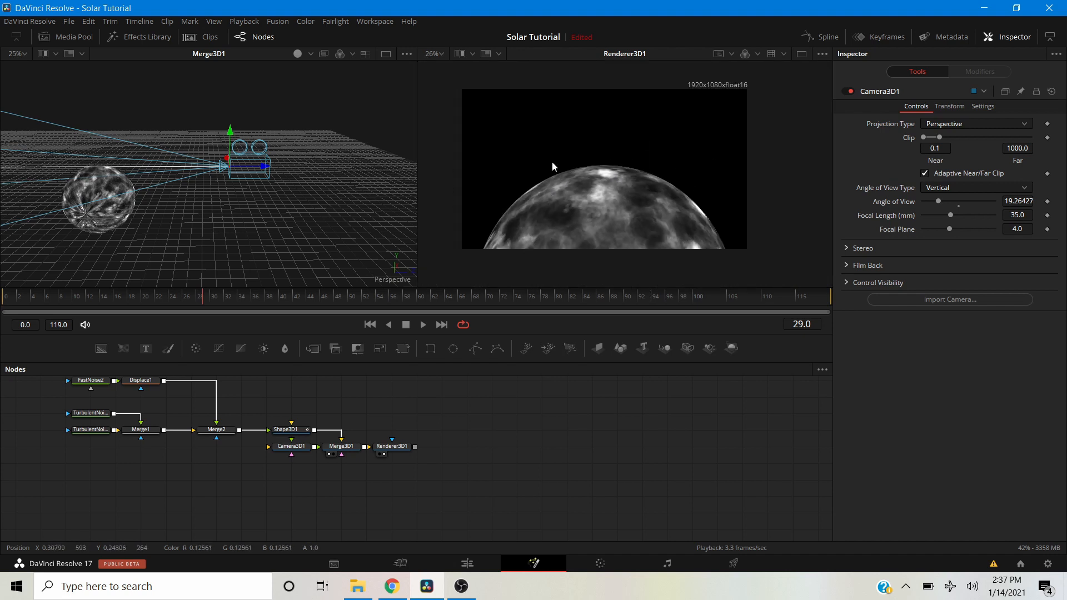
pyautogui.scroll(2, 553, 186)
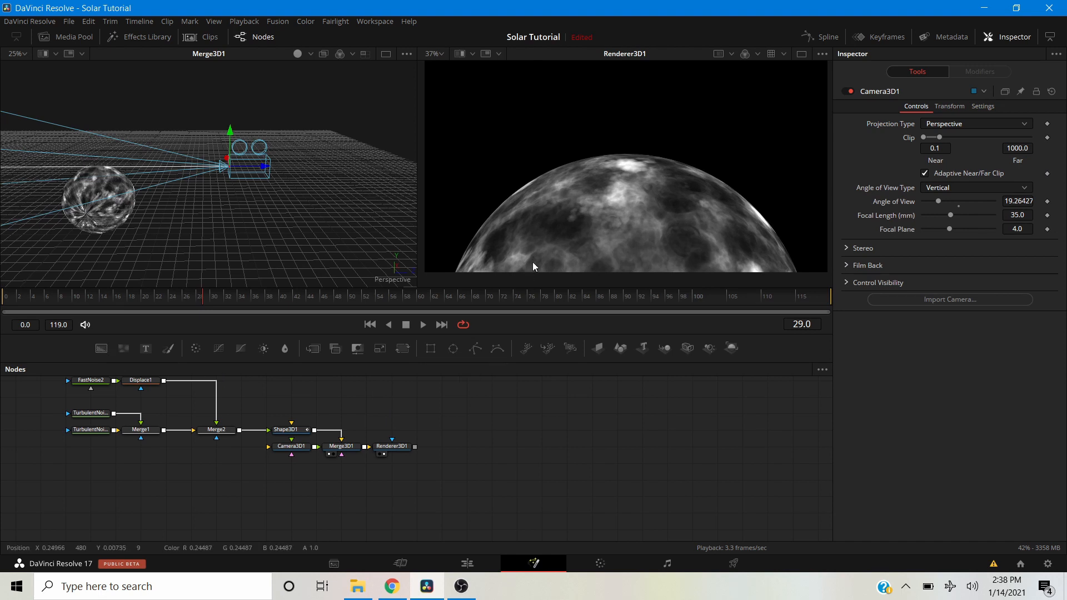
pyautogui.scroll(3, 533, 250)
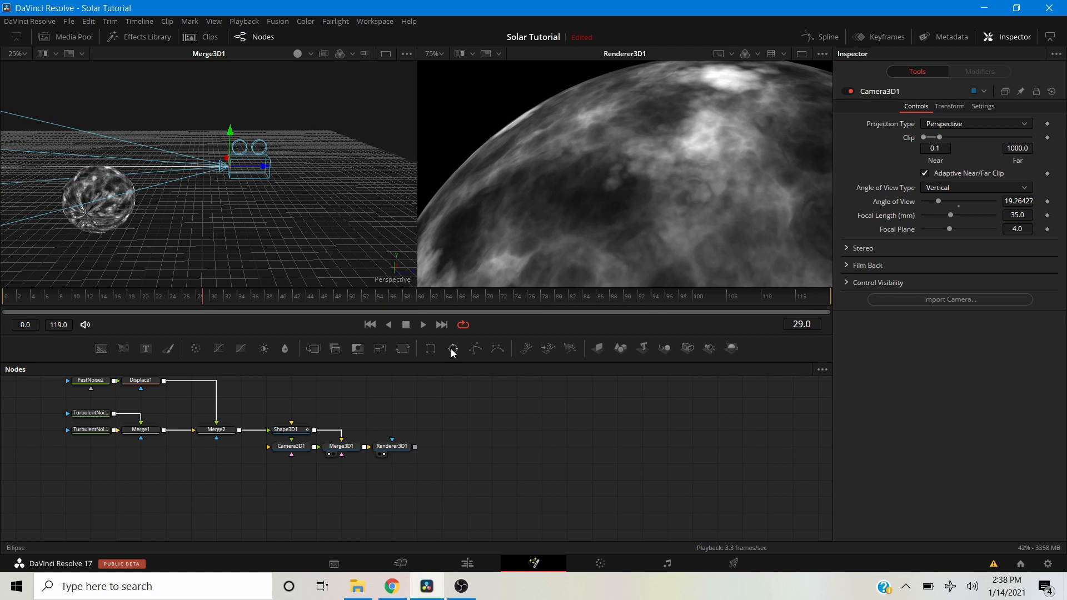
pyautogui.scroll(4, 520, 128)
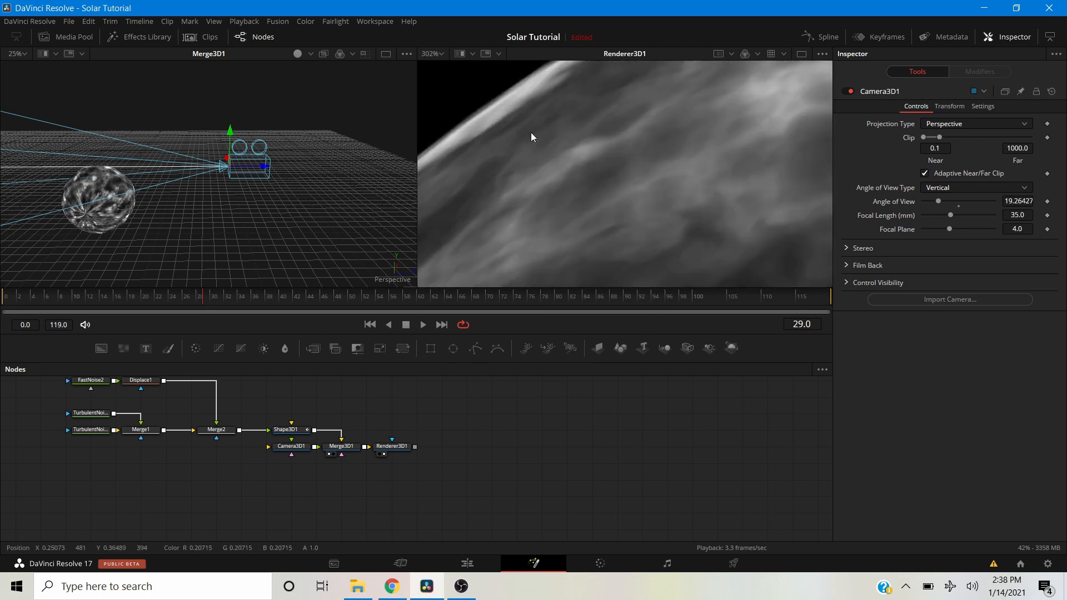
pyautogui.scroll(-6, 568, 151)
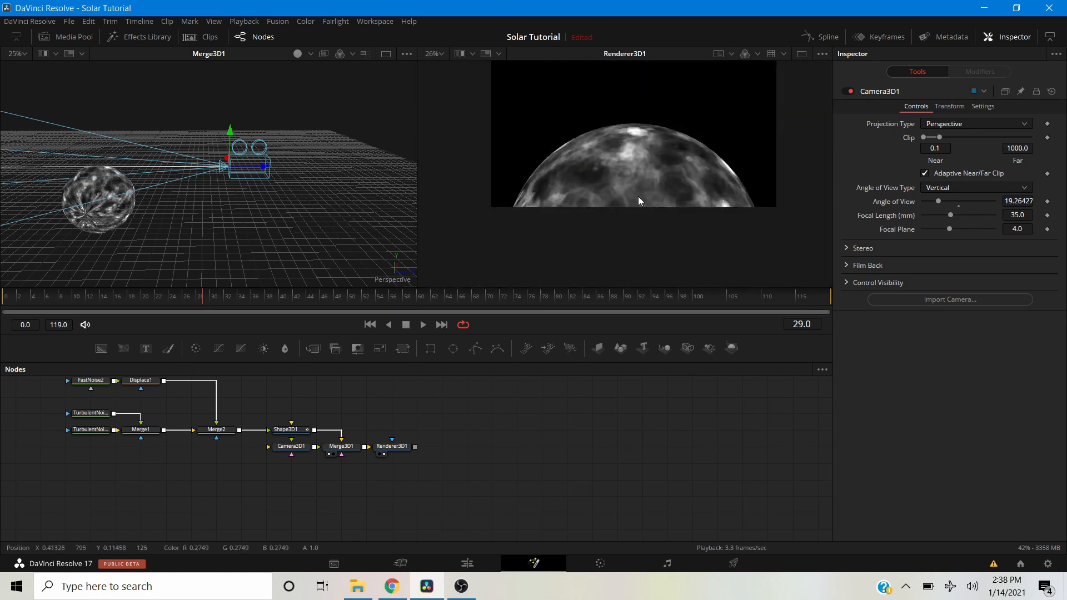
pyautogui.moveTo(638, 196); pyautogui.dragTo(575, 223)
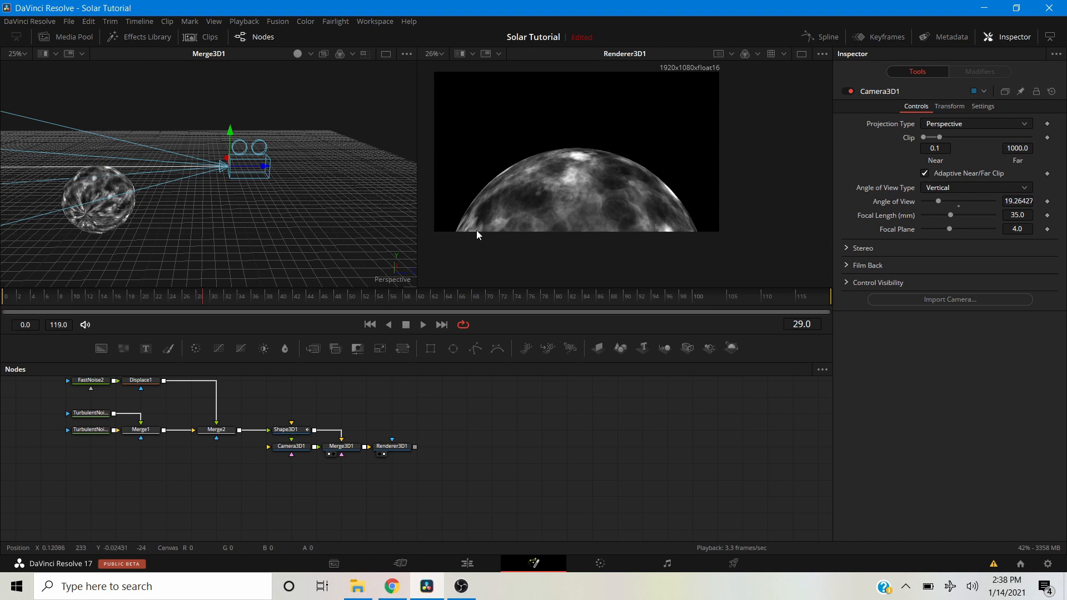
pyautogui.scroll(3, 489, 195)
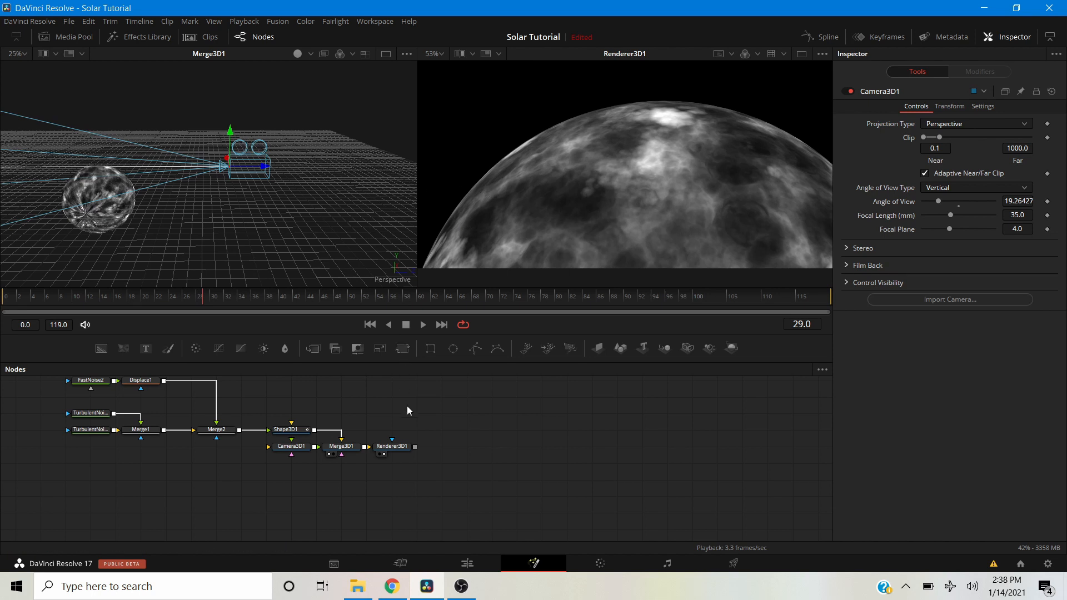
pyautogui.scroll(-3, 525, 211)
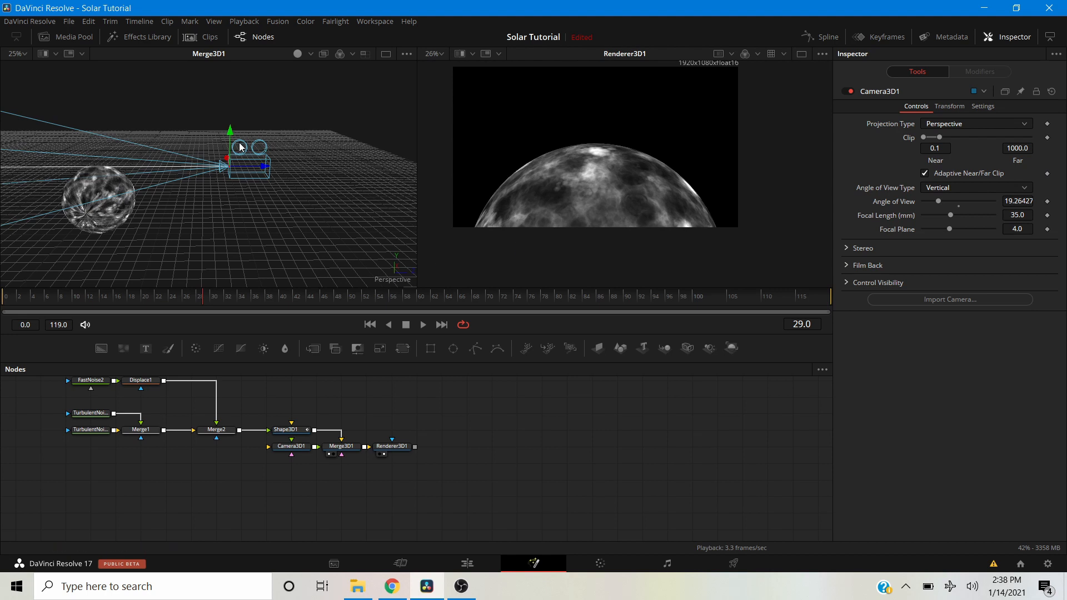
# Fine-tune Camera3D1's height so the sphere's dome fills about the lower half of the rendered frame.
pyautogui.moveTo(231, 134); pyautogui.dragTo(234, 139)
pyautogui.scroll(-2, 511, 175)
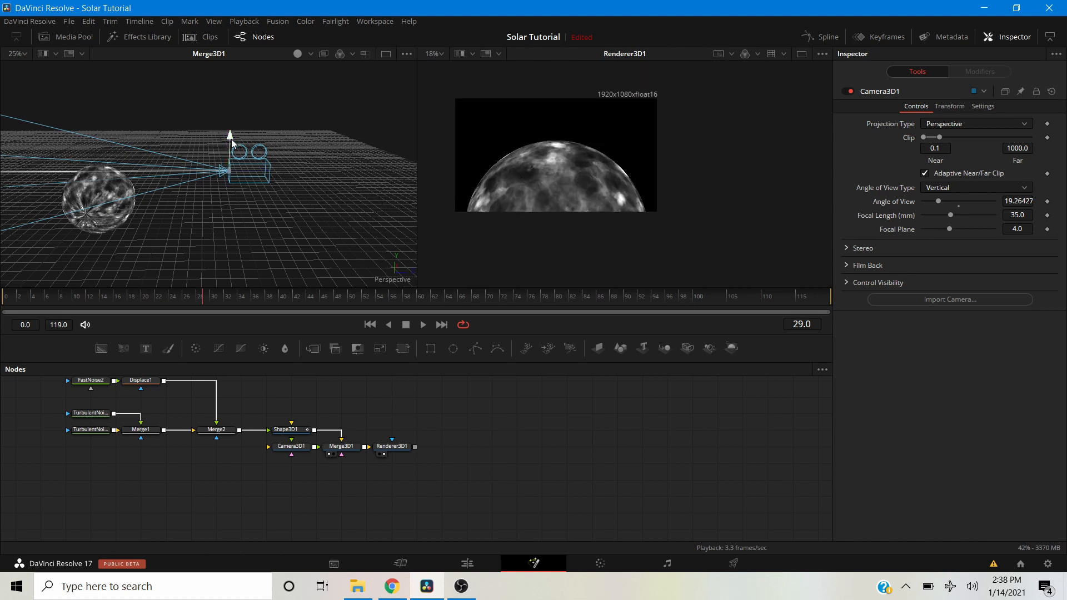
pyautogui.moveTo(232, 139); pyautogui.dragTo(233, 139)
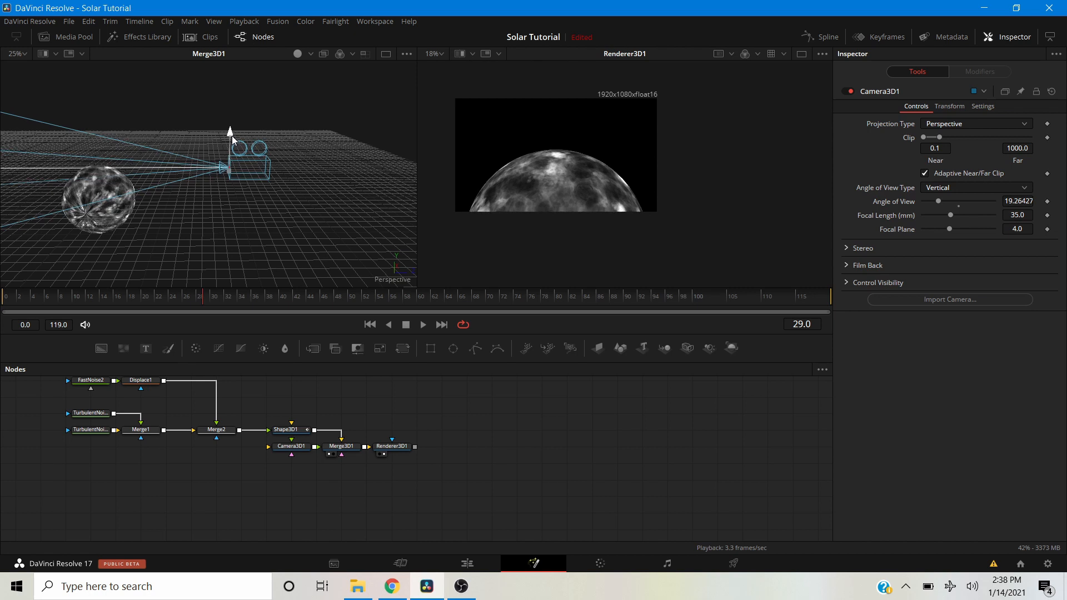
# Duplicate Shape3D1, Camera3D1, Merge3D1 and Renderer3D1 above the noise nodes and show the duplicated renderer in the viewer.
pyautogui.moveTo(273, 409); pyautogui.dragTo(401, 459)
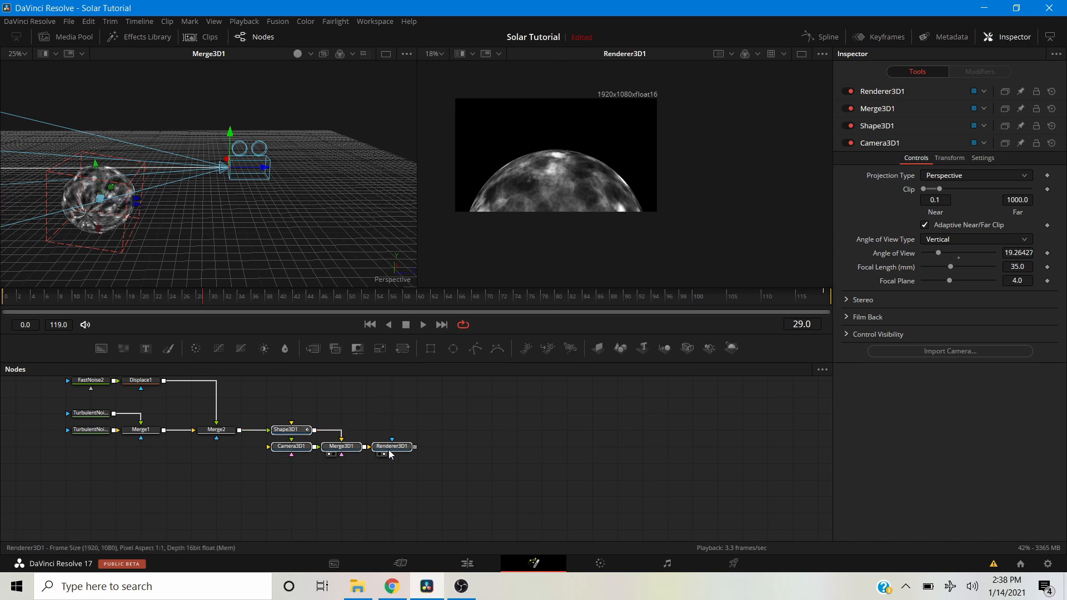
pyautogui.scroll(-2, 367, 447)
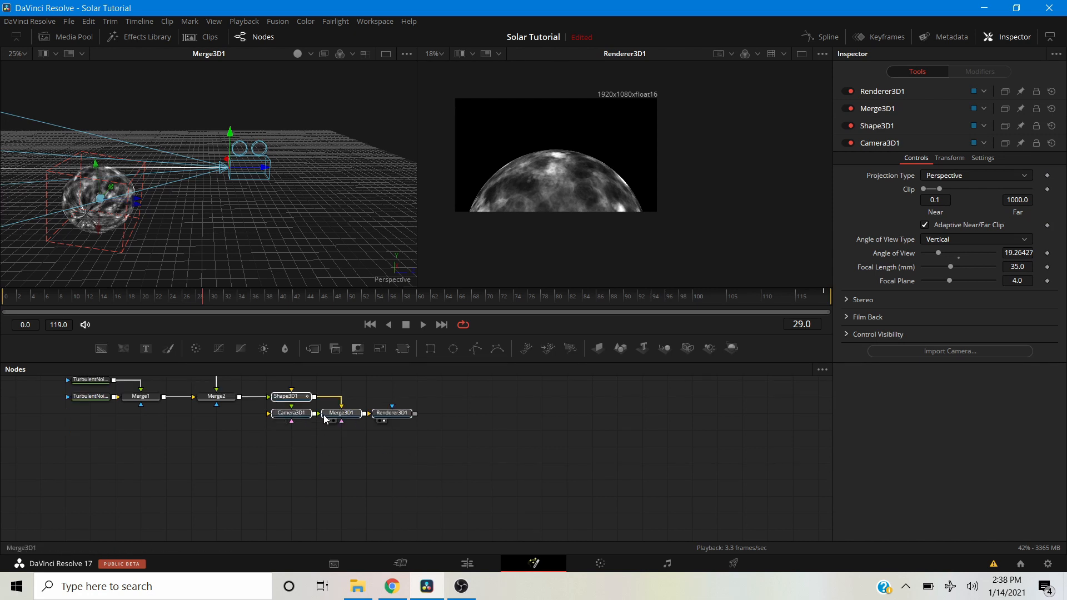
pyautogui.scroll(6, 300, 472)
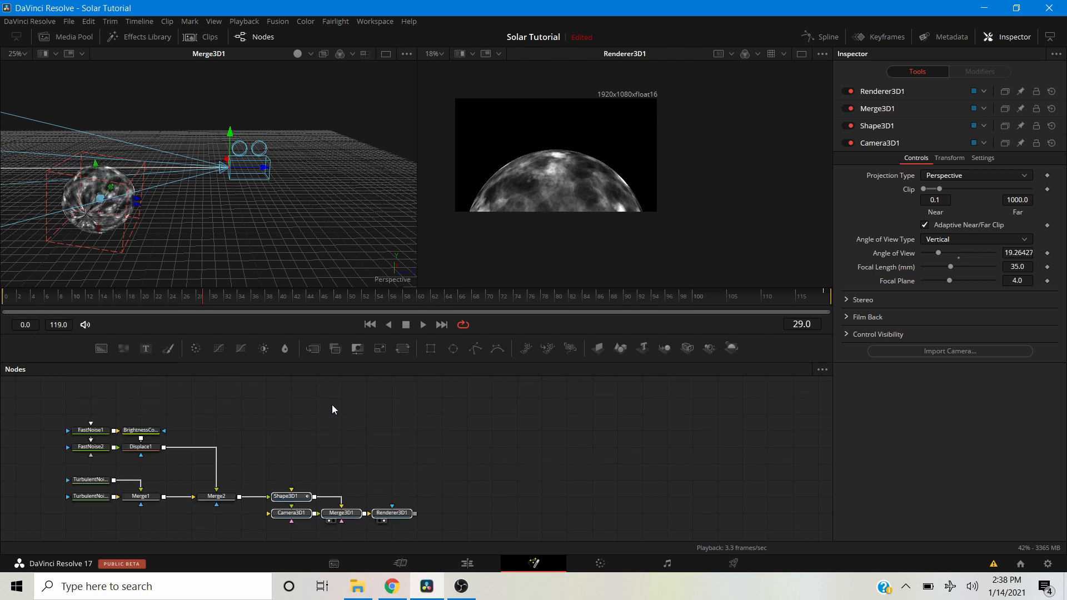
pyautogui.scroll(8, 310, 441)
pyautogui.click(302, 481)
pyautogui.hotkey('ctrl', 'v')
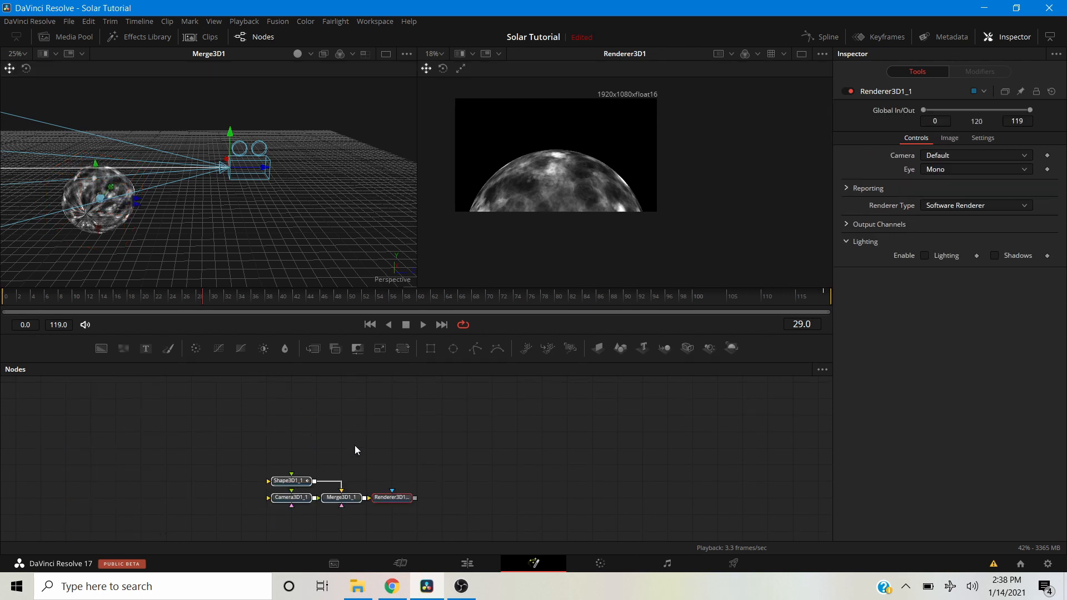
pyautogui.click(385, 505)
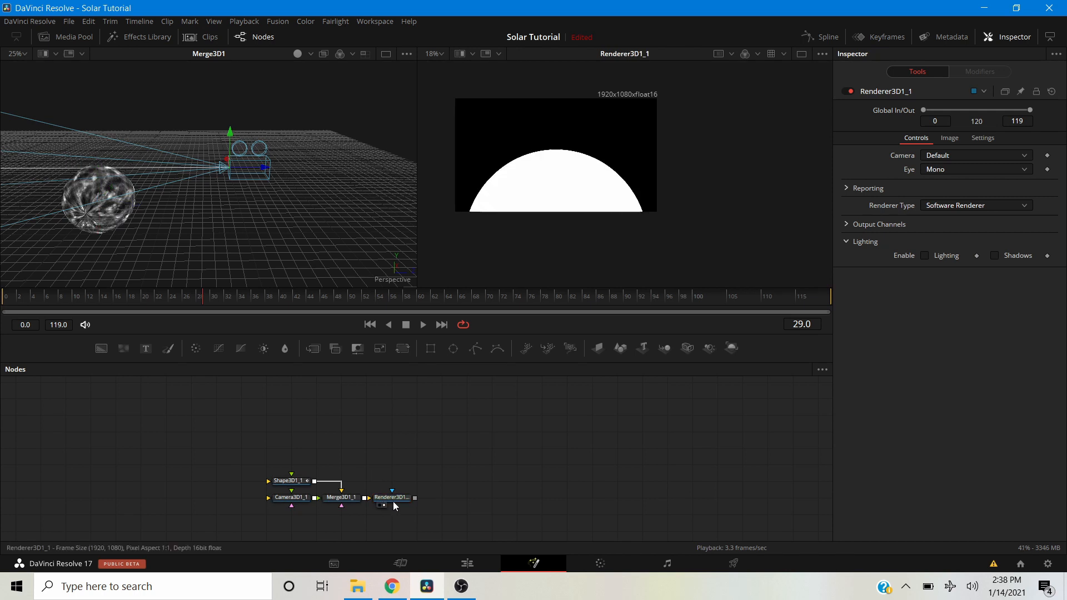
# Inspect the duplicated sphere's untextured render and switch from dual viewers to a single viewer.
pyautogui.scroll(8, 550, 159)
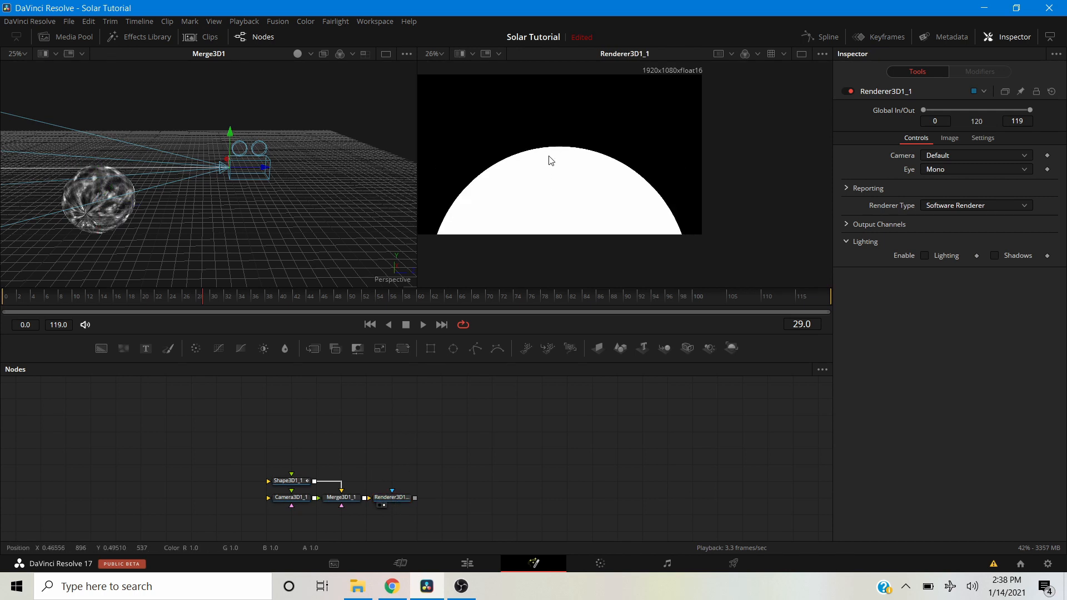
pyautogui.scroll(2, 529, 138)
pyautogui.scroll(-6, 532, 142)
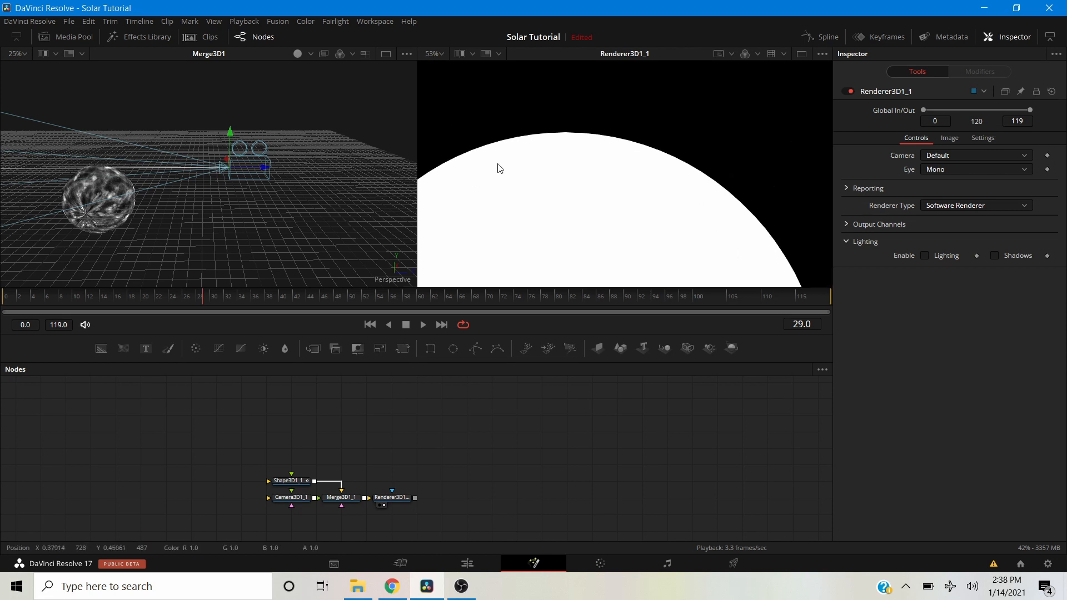
pyautogui.scroll(-3, 503, 167)
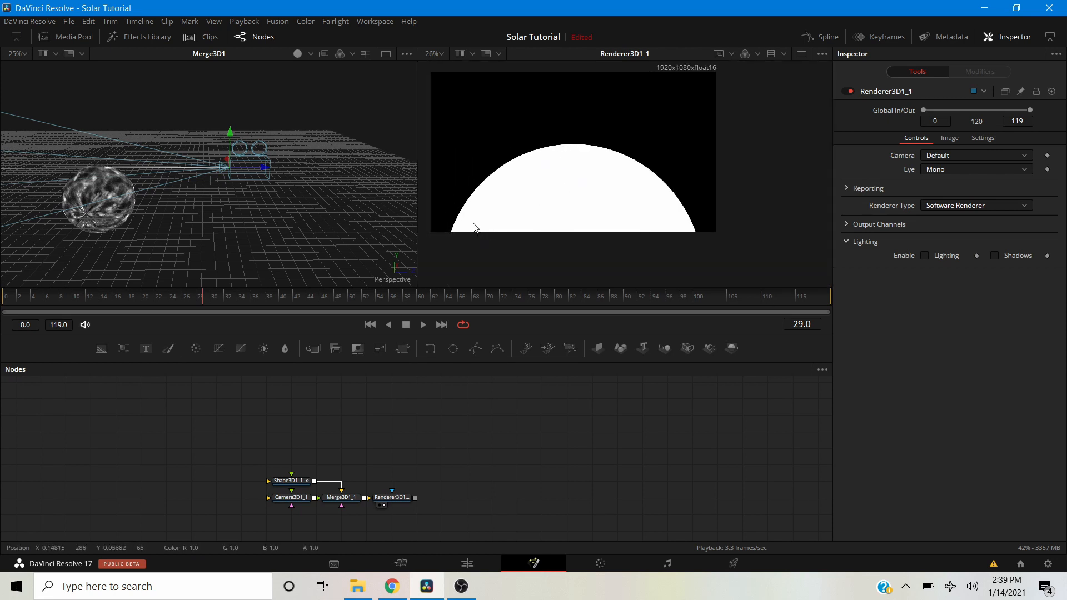
pyautogui.click(801, 53)
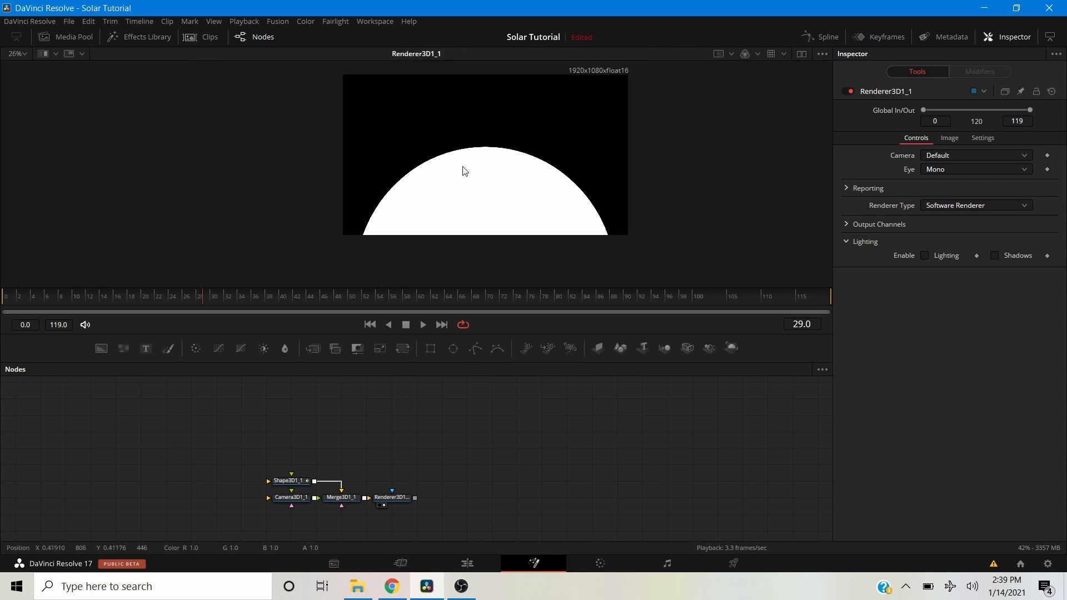
pyautogui.scroll(2, 462, 169)
# Add a Blur node above the duplicated renderer, feed Renderer3D1_1 into it and show the blur in the viewer.
pyautogui.moveTo(435, 439); pyautogui.dragTo(438, 393)
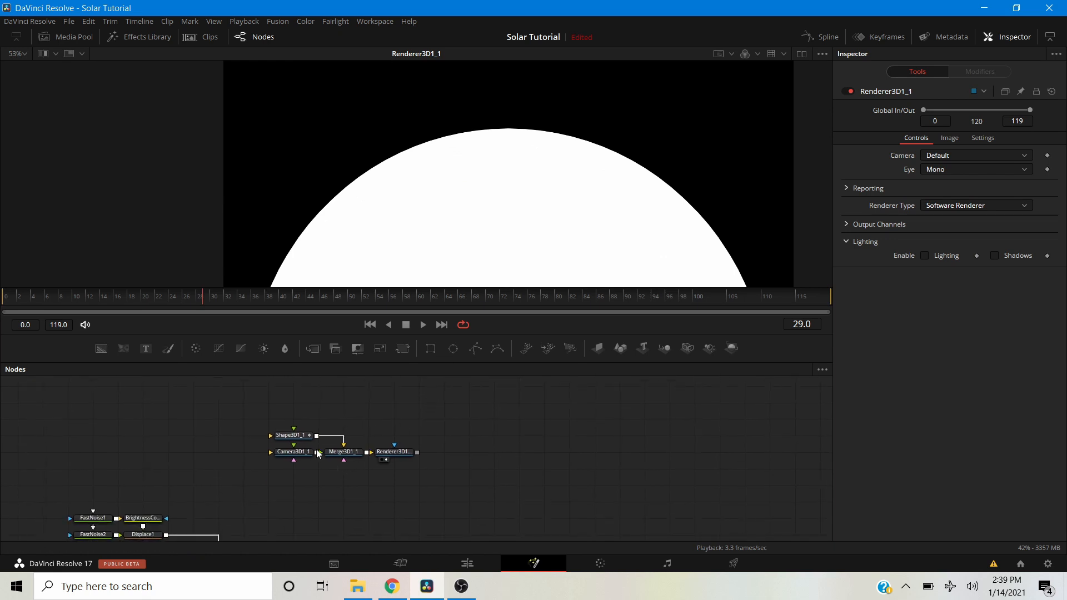
pyautogui.scroll(2, 333, 413)
pyautogui.scroll(-1, 346, 427)
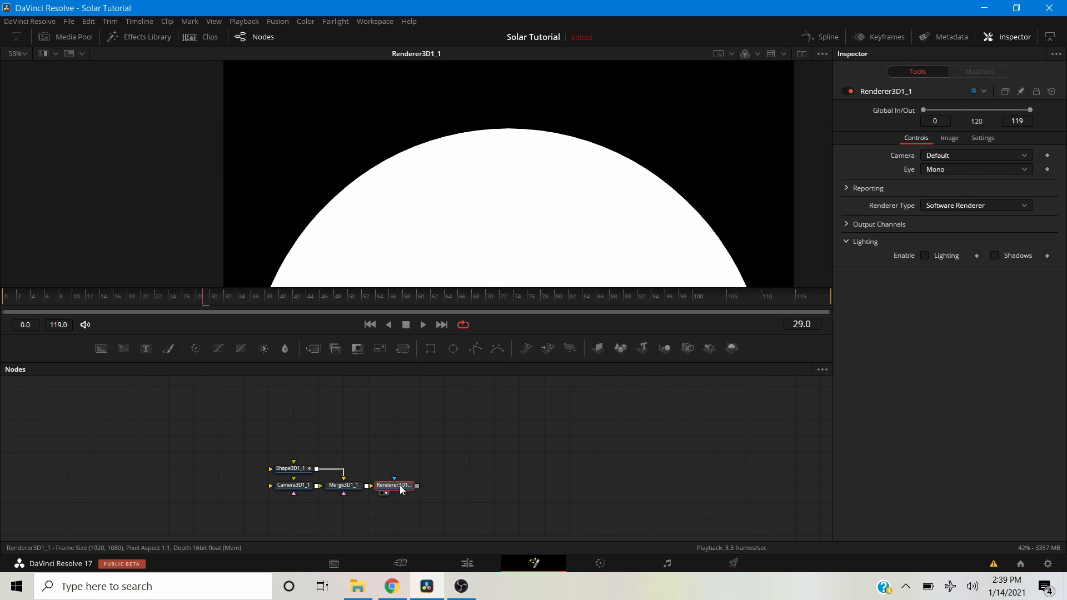
pyautogui.hotkey('shift', 'space')
pyautogui.write('blur')
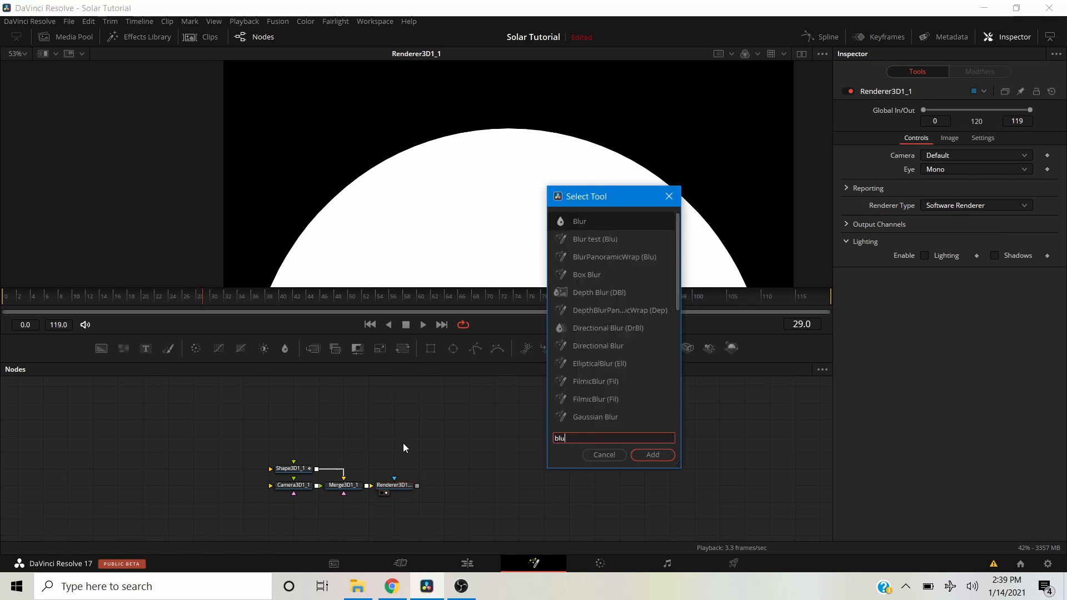
pyautogui.click(653, 454)
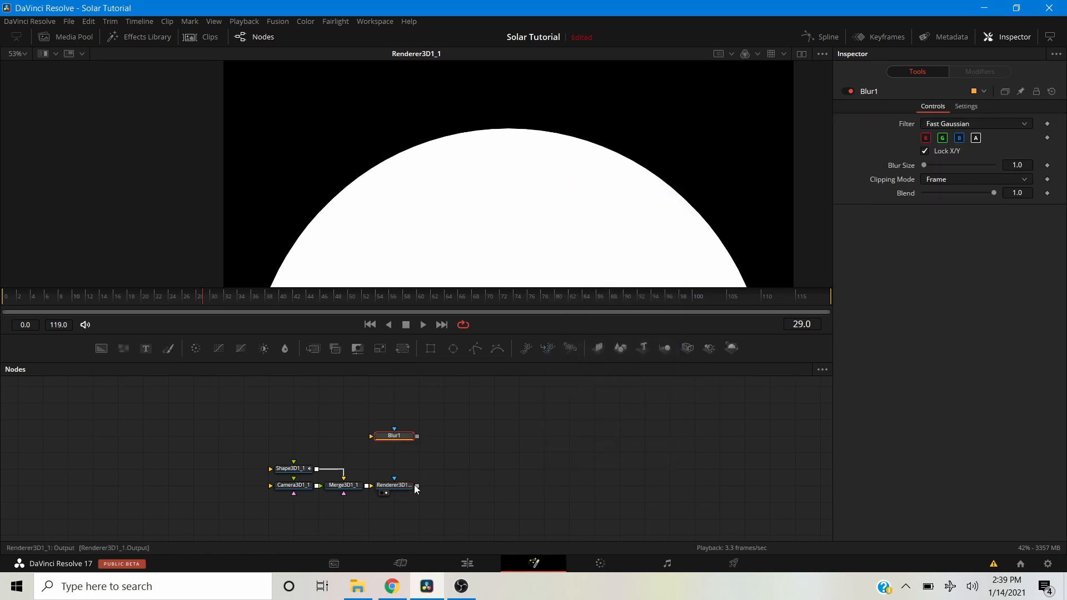
pyautogui.moveTo(403, 477); pyautogui.dragTo(473, 424)
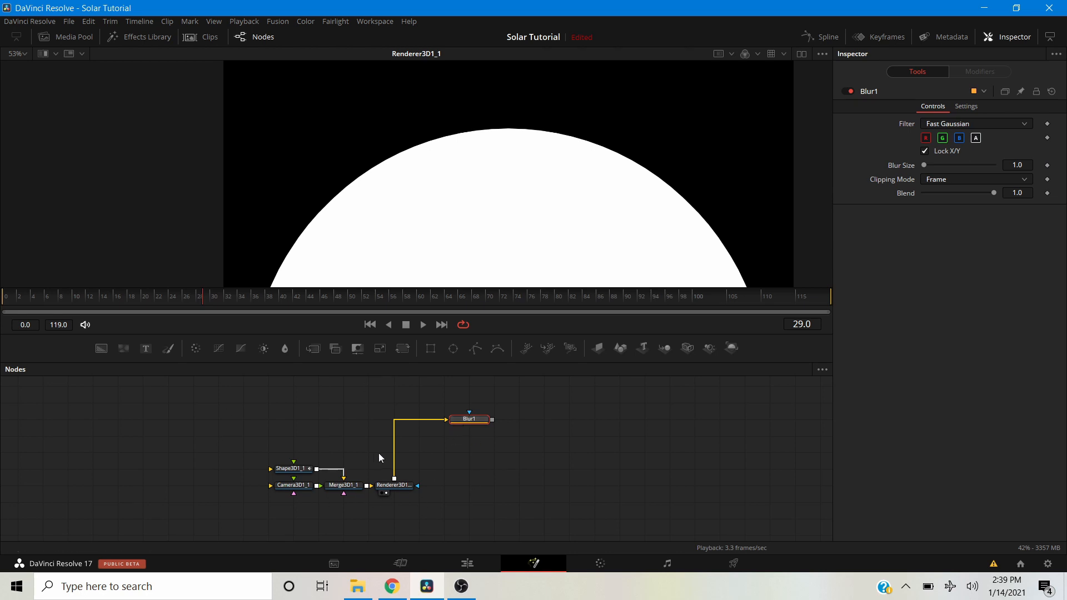
pyautogui.moveTo(466, 425)
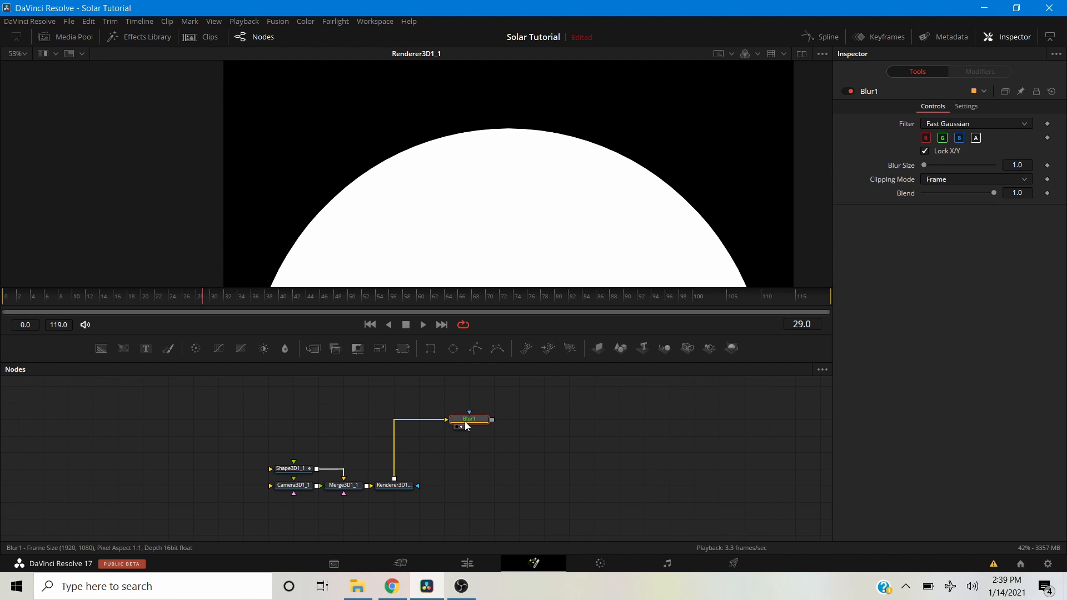
# Show Blur1 in the viewer and set its blur size to 100.
pyautogui.click(462, 427)
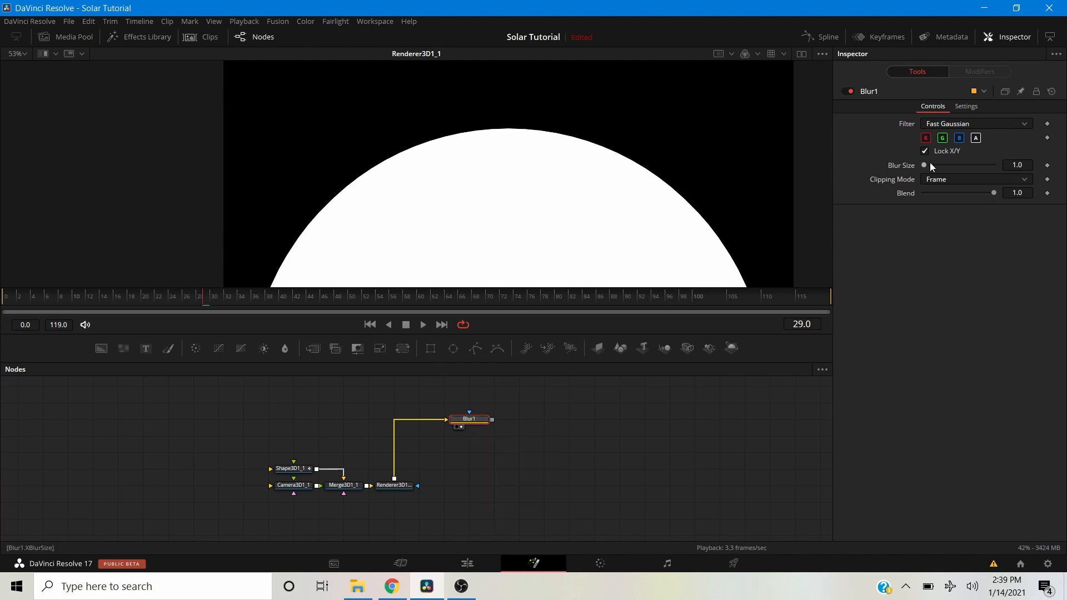
pyautogui.moveTo(925, 166); pyautogui.dragTo(958, 170)
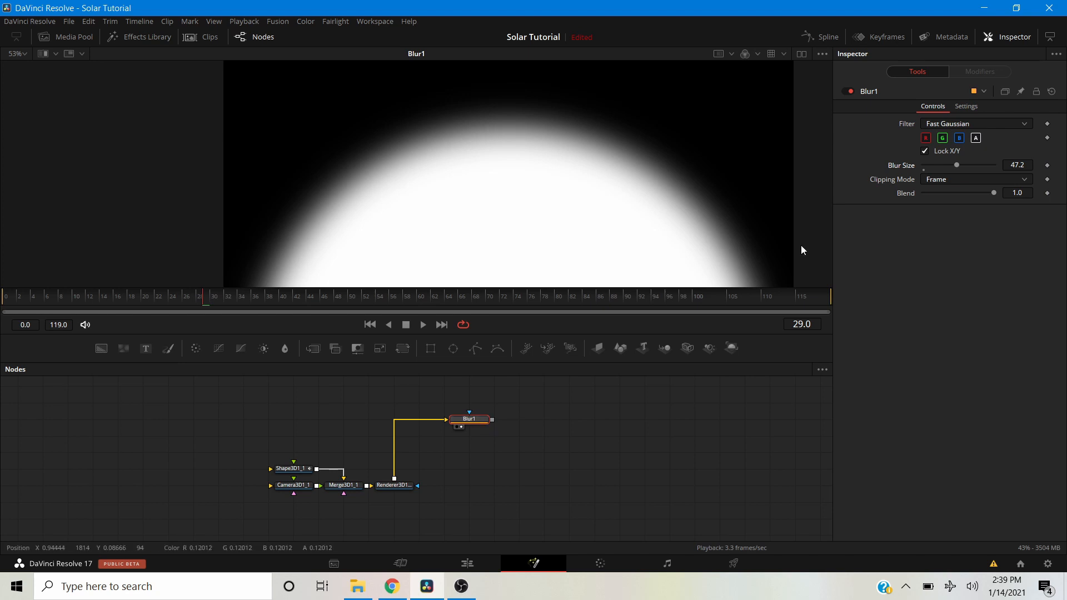
pyautogui.moveTo(956, 165); pyautogui.dragTo(1012, 173)
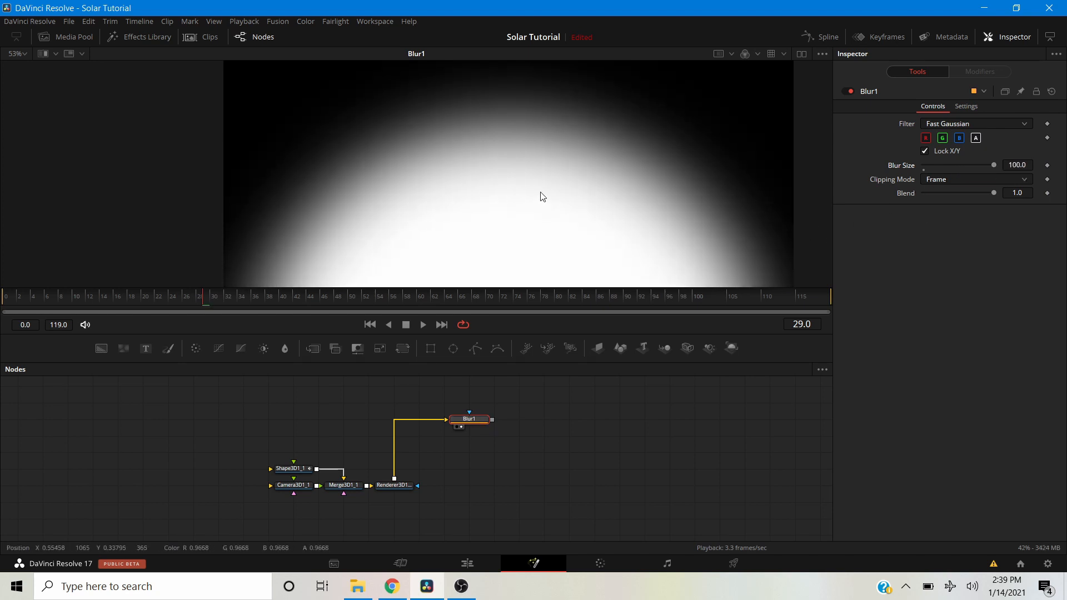
pyautogui.scroll(-2, 541, 196)
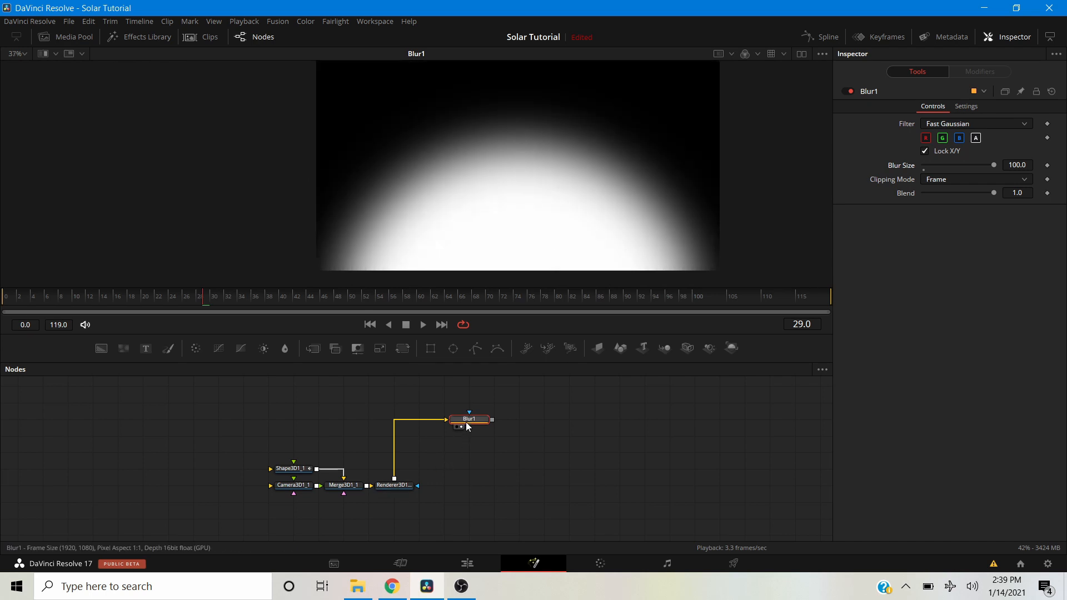
# Duplicate Blur1 below itself, feed Renderer3D1_1 into the copy, view it and set its blur size to 20.
pyautogui.hotkey('ctrl', 'v')
pyautogui.moveTo(395, 479); pyautogui.dragTo(448, 436)
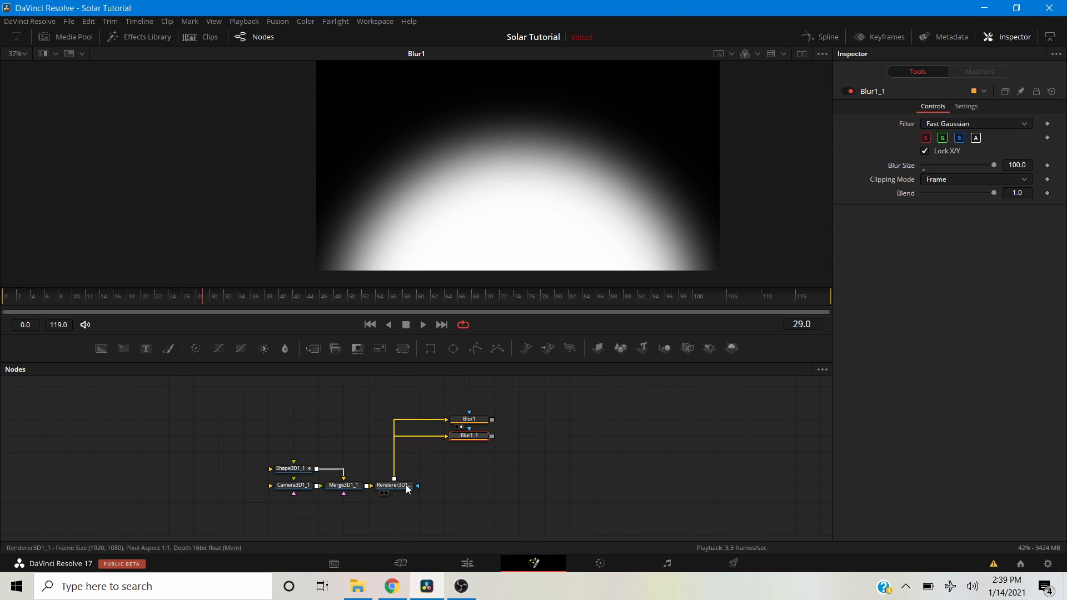
pyautogui.click(461, 444)
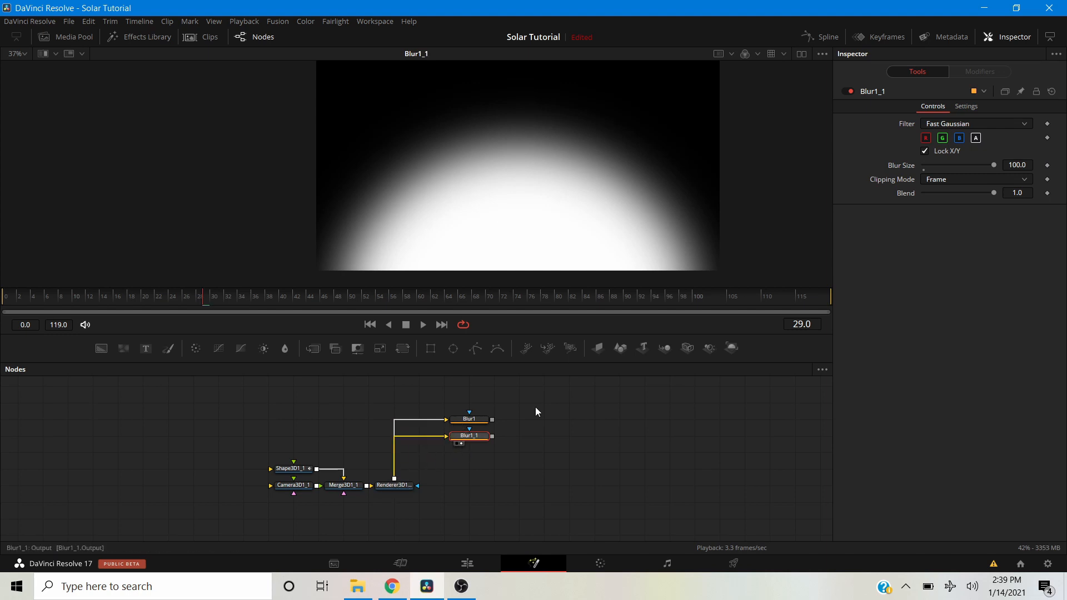
pyautogui.click(1017, 165)
pyautogui.press('Tab')
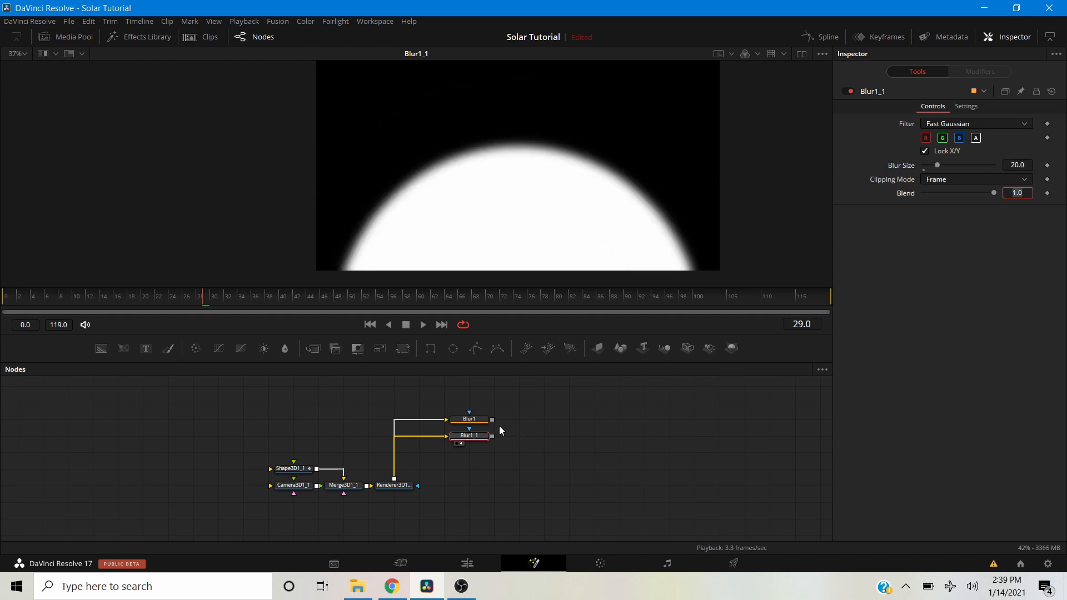
# Merge Blur1 over Blur1_1 and show the combined glow in the viewer.
pyautogui.moveTo(491, 419); pyautogui.dragTo(492, 437)
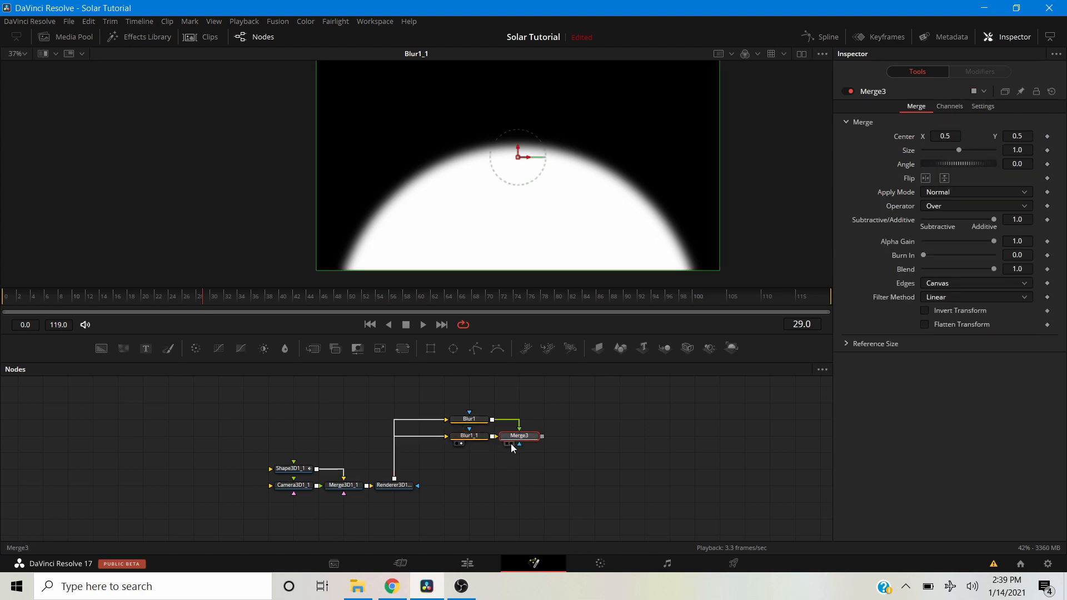
pyautogui.click(511, 443)
pyautogui.scroll(5, 560, 148)
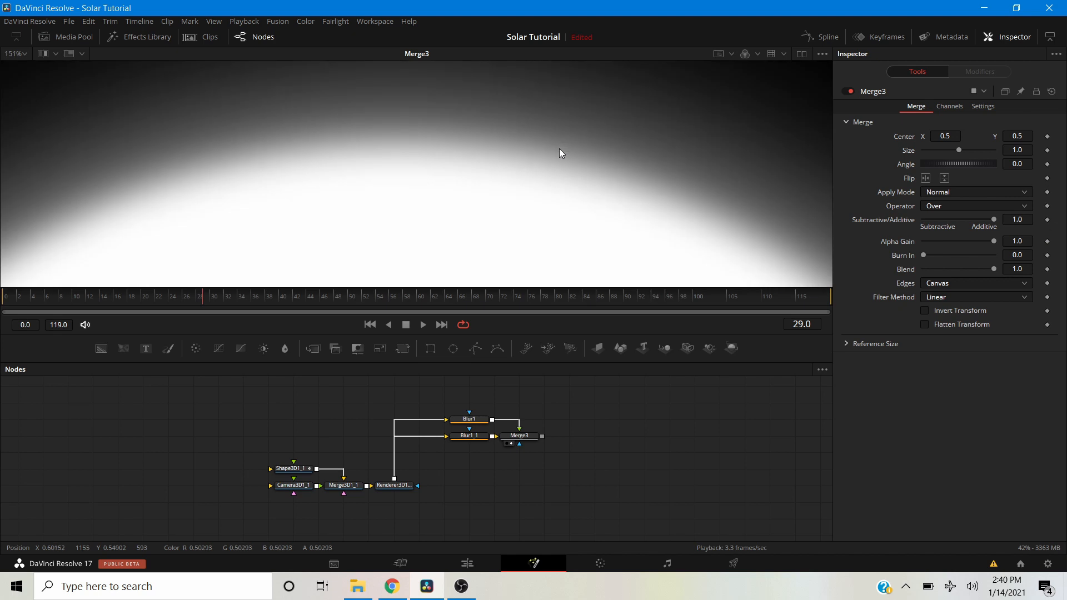
pyautogui.scroll(-5, 352, 169)
pyautogui.scroll(-3, 389, 201)
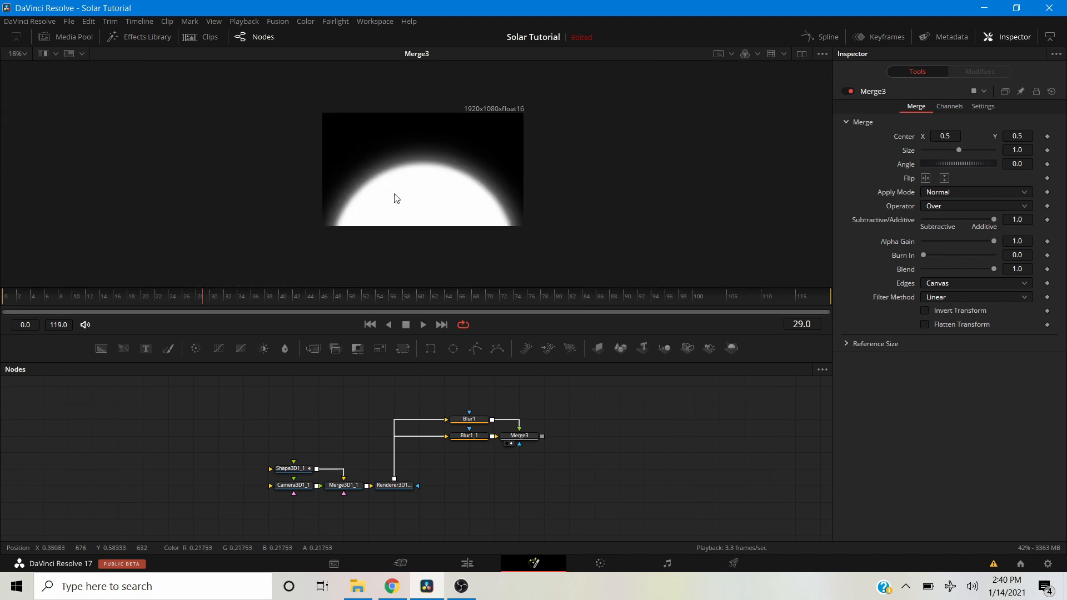
# Merge the glow from Merge3 over Renderer3D1's textured sphere and show the new merge in the viewer.
pyautogui.moveTo(543, 437); pyautogui.dragTo(418, 479)
pyautogui.scroll(-2, 494, 491)
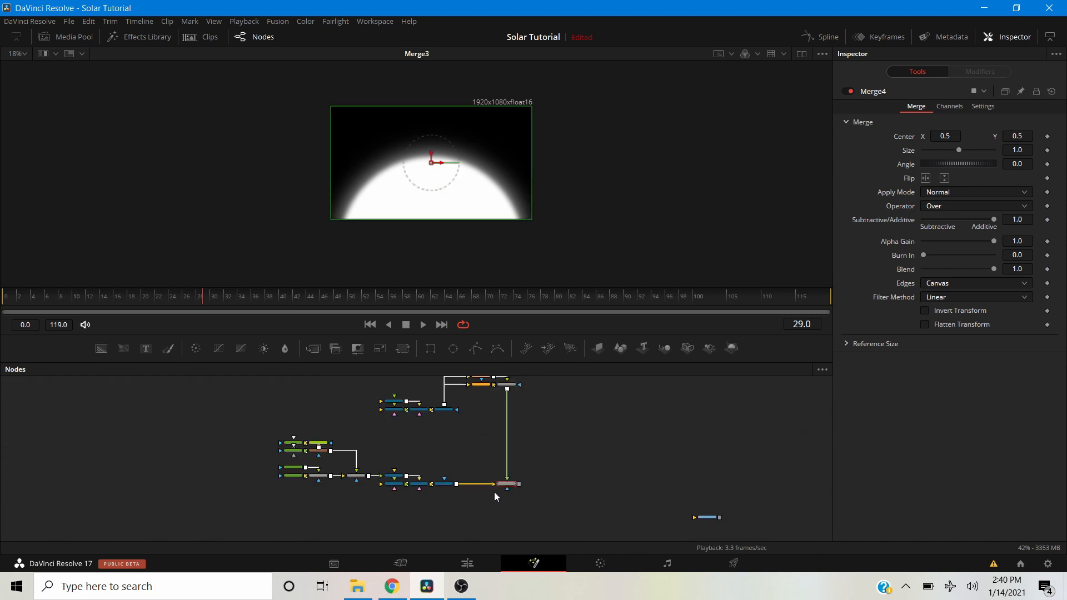
pyautogui.scroll(1, 502, 441)
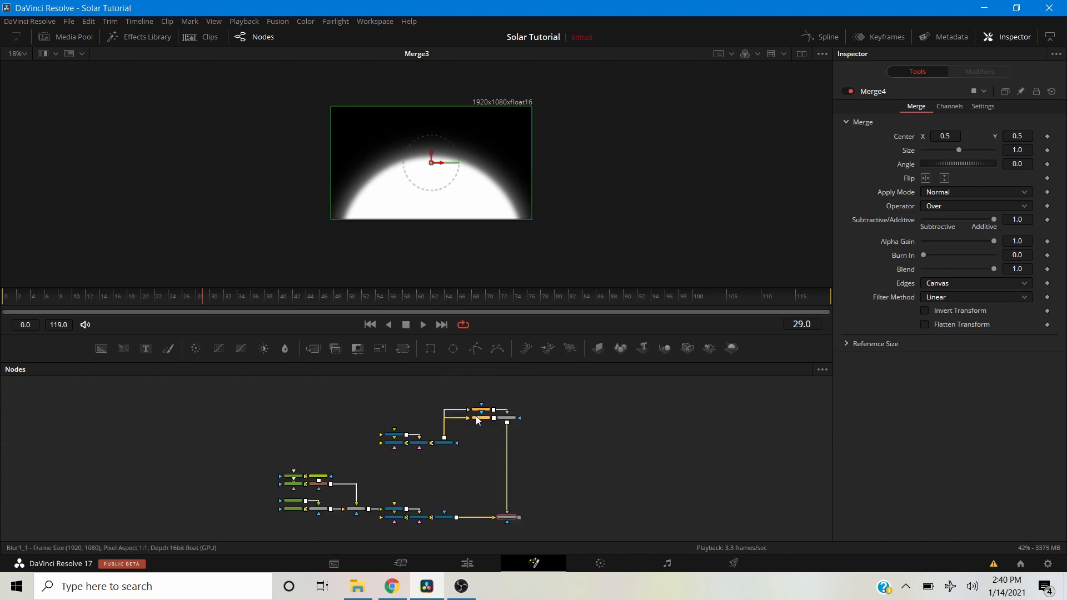
pyautogui.scroll(3, 500, 500)
pyautogui.click(493, 499)
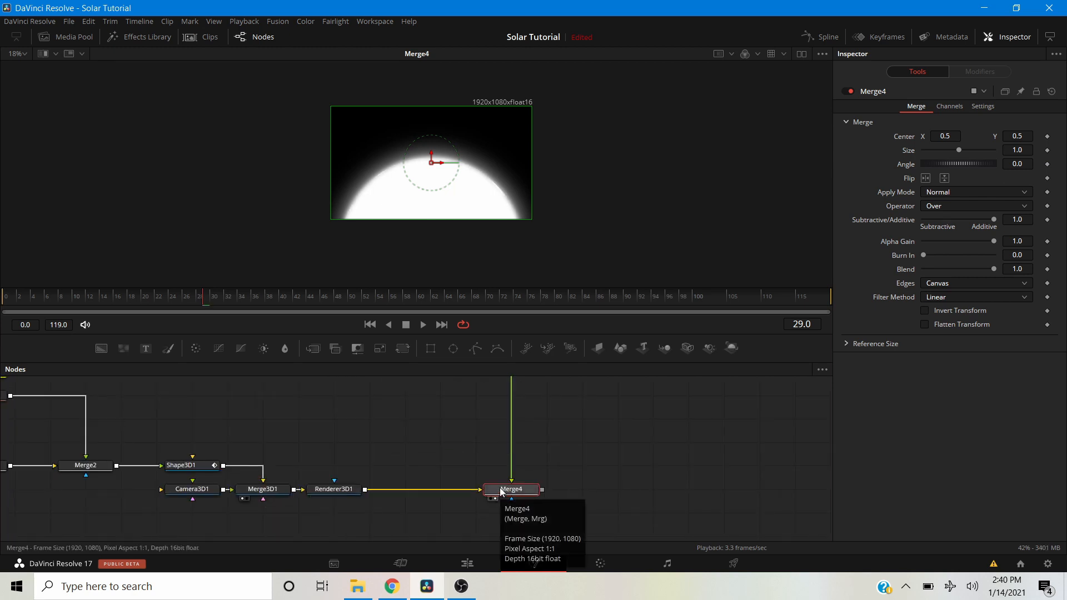
pyautogui.scroll(2, 407, 179)
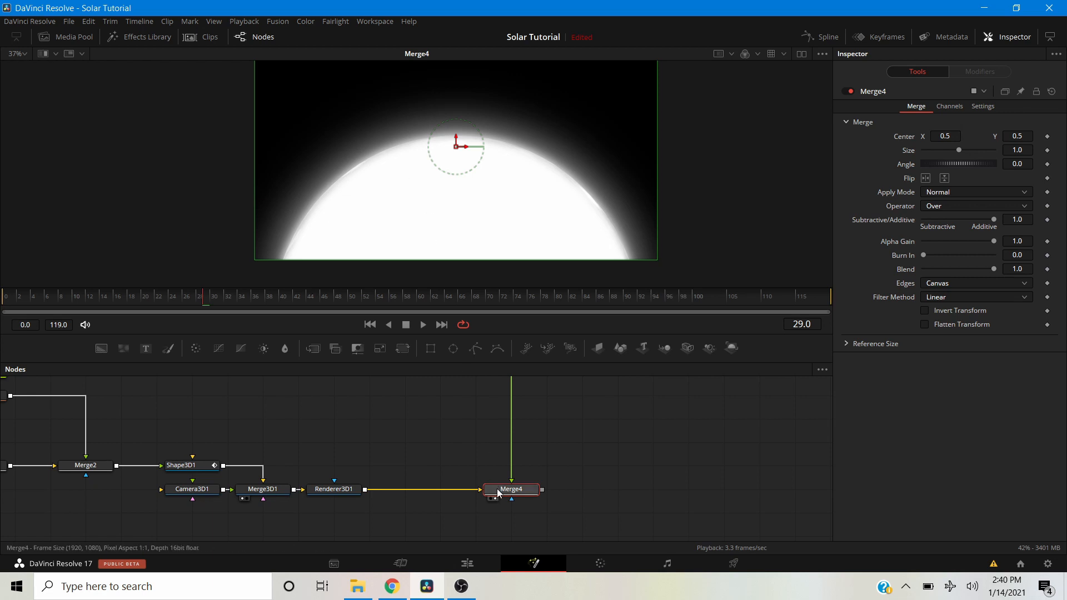
# Swap Merge4's inputs so the textured sphere sits in front of the glow, and inspect the sphere's edge.
pyautogui.hotkey('ctrl', 't')
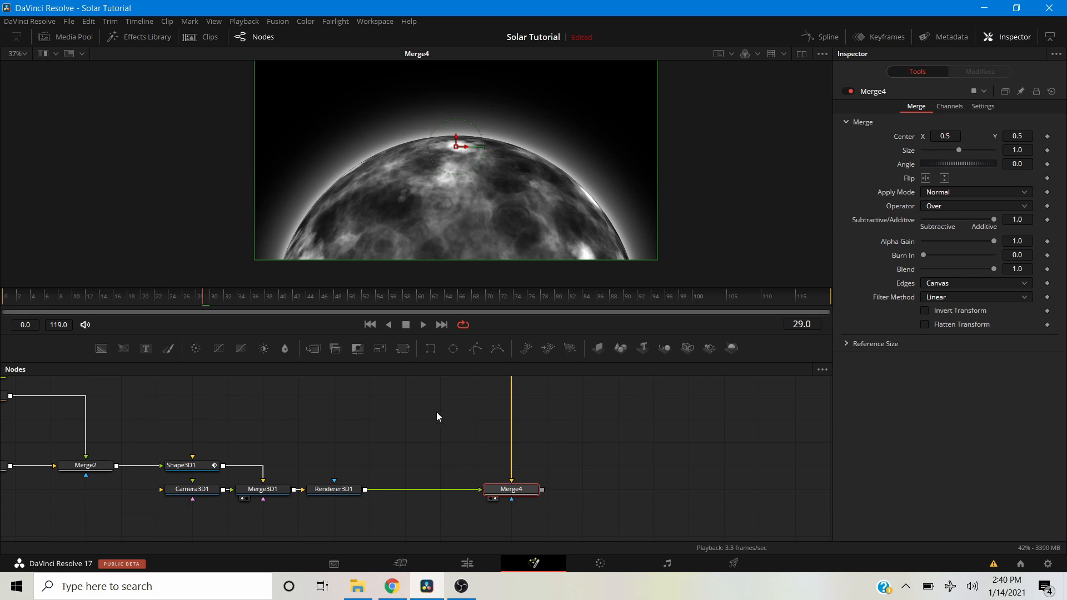
pyautogui.scroll(3, 491, 140)
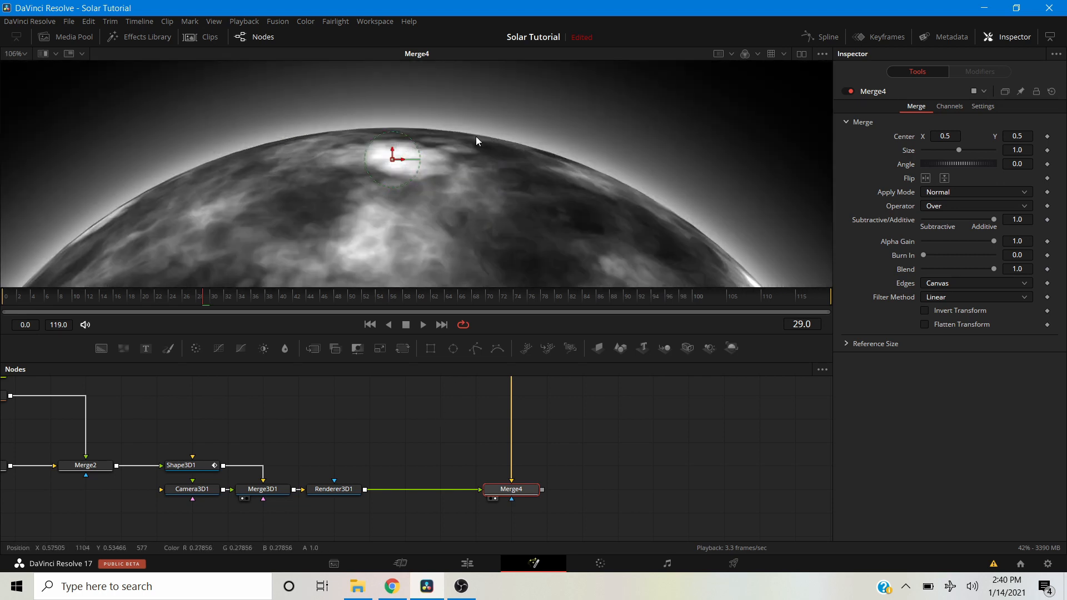
pyautogui.scroll(-1, 476, 136)
pyautogui.scroll(4, 421, 427)
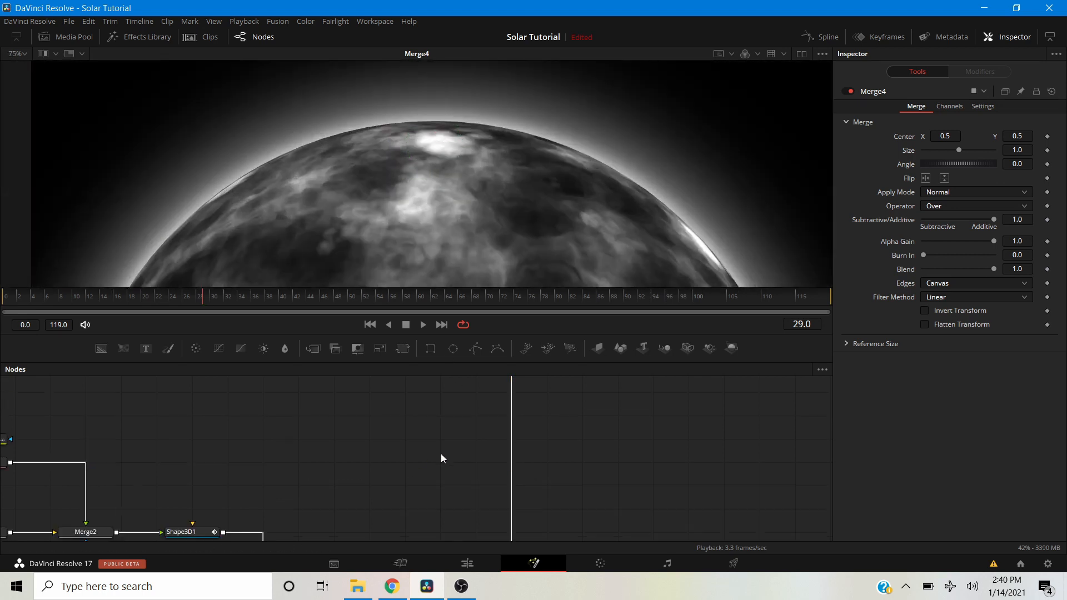
# Add a Channel Booleans (Bol) node beside the duplicated sphere nodes and feed Renderer3D1_1 into both its background and foreground inputs.
pyautogui.scroll(-1, 378, 153)
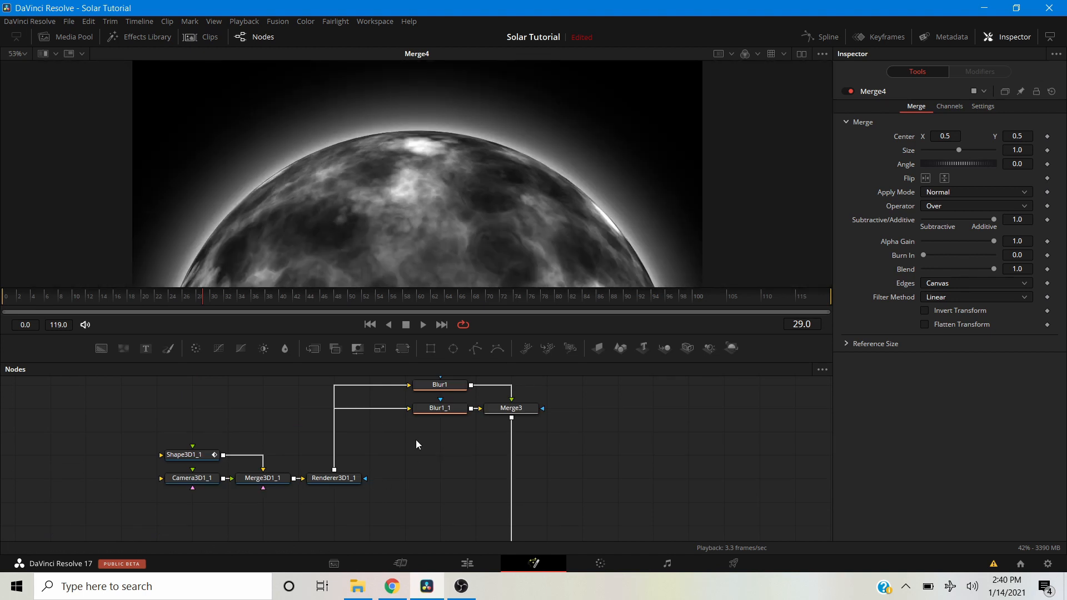
pyautogui.moveTo(427, 455); pyautogui.dragTo(294, 467)
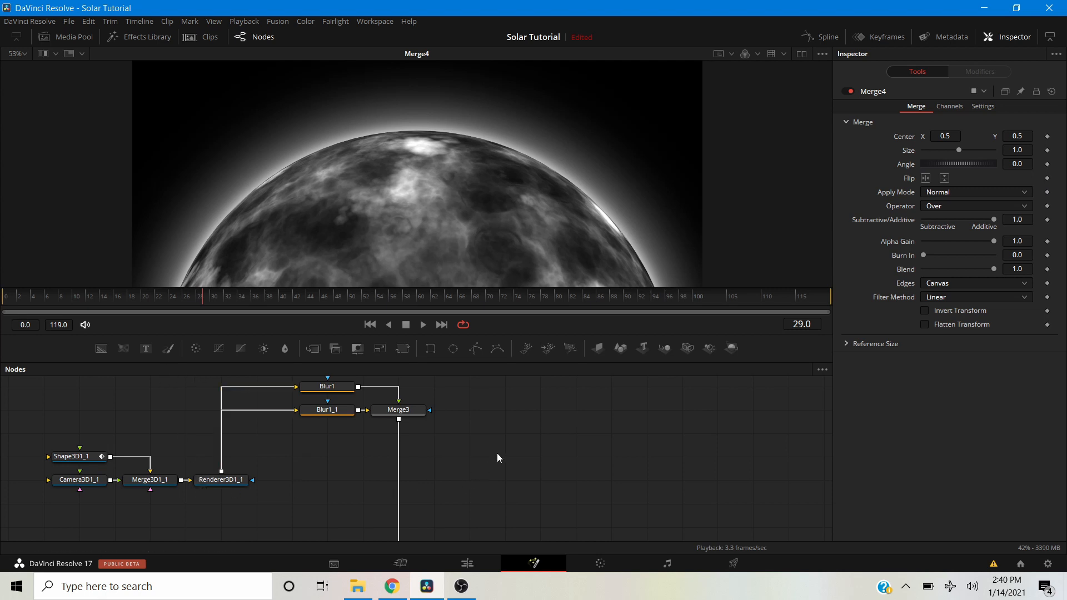
pyautogui.hotkey('shift', 'space')
pyautogui.write('bol')
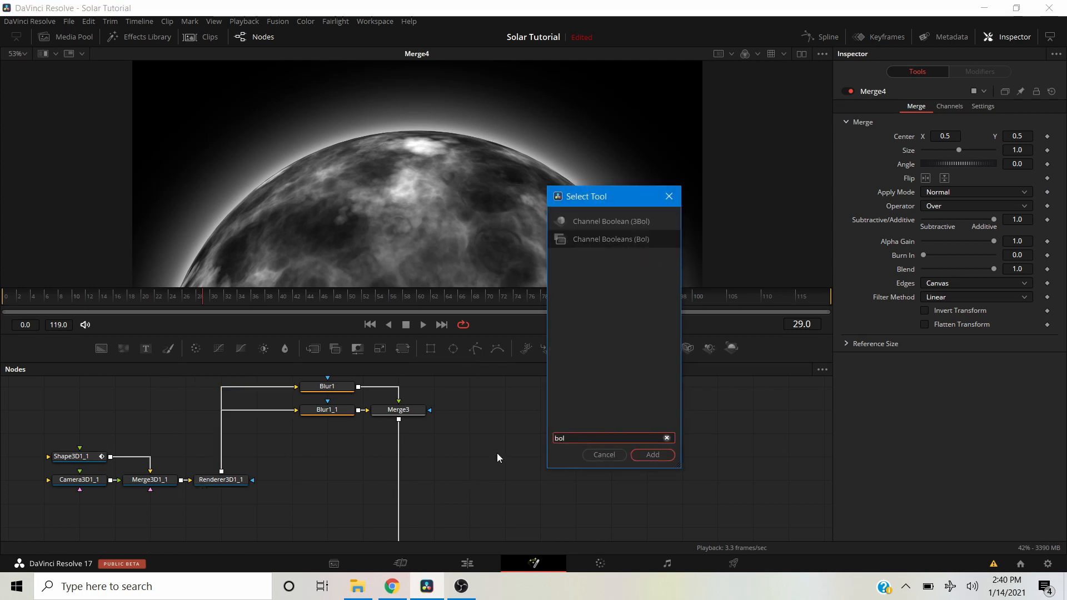
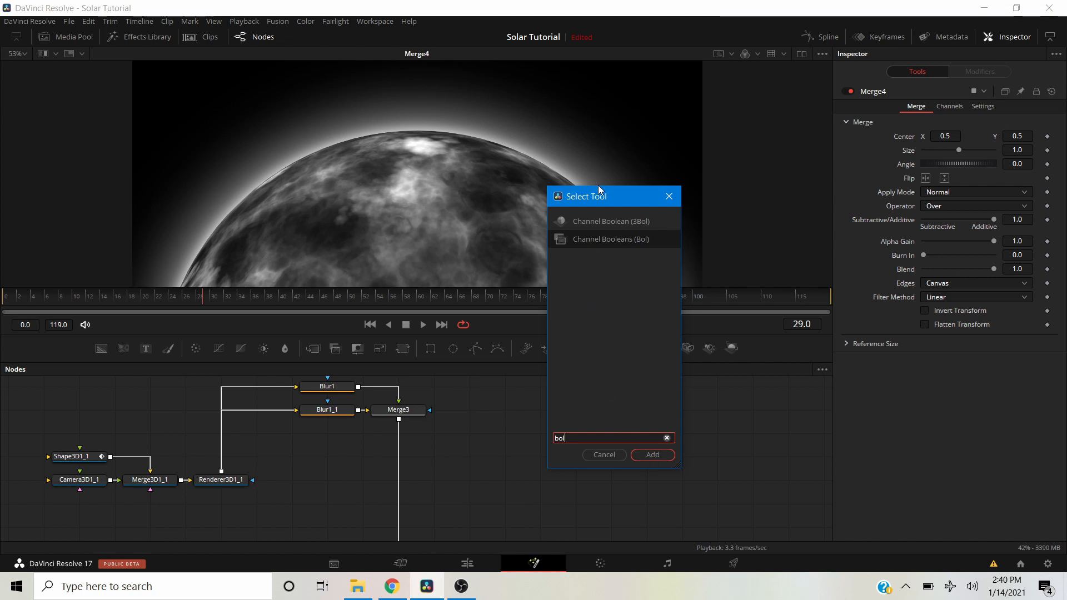
pyautogui.moveTo(596, 196); pyautogui.dragTo(545, 186)
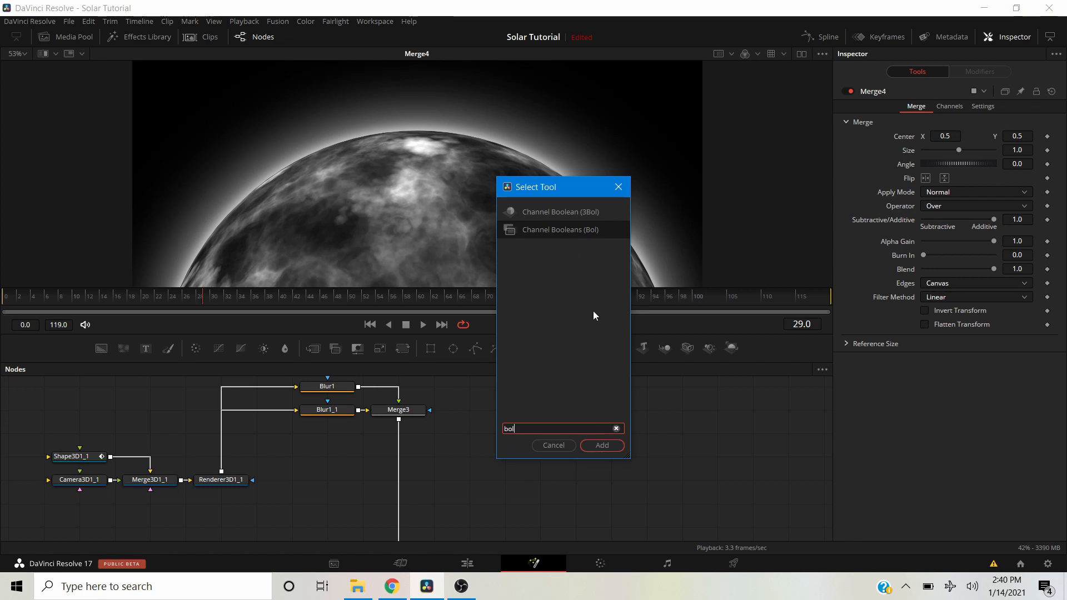
pyautogui.click(593, 448)
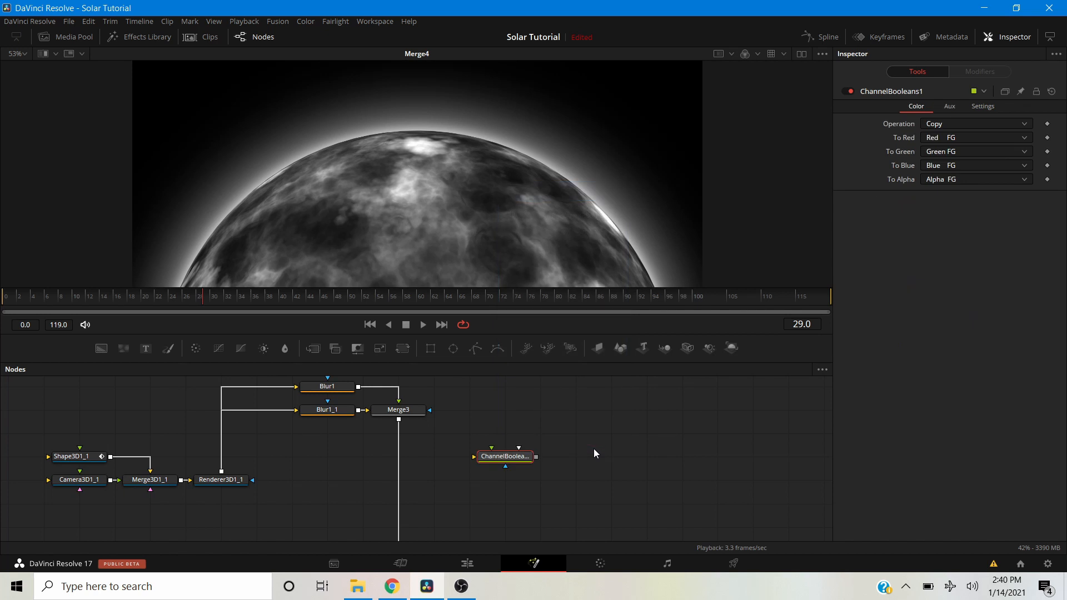
pyautogui.moveTo(221, 472); pyautogui.dragTo(495, 489)
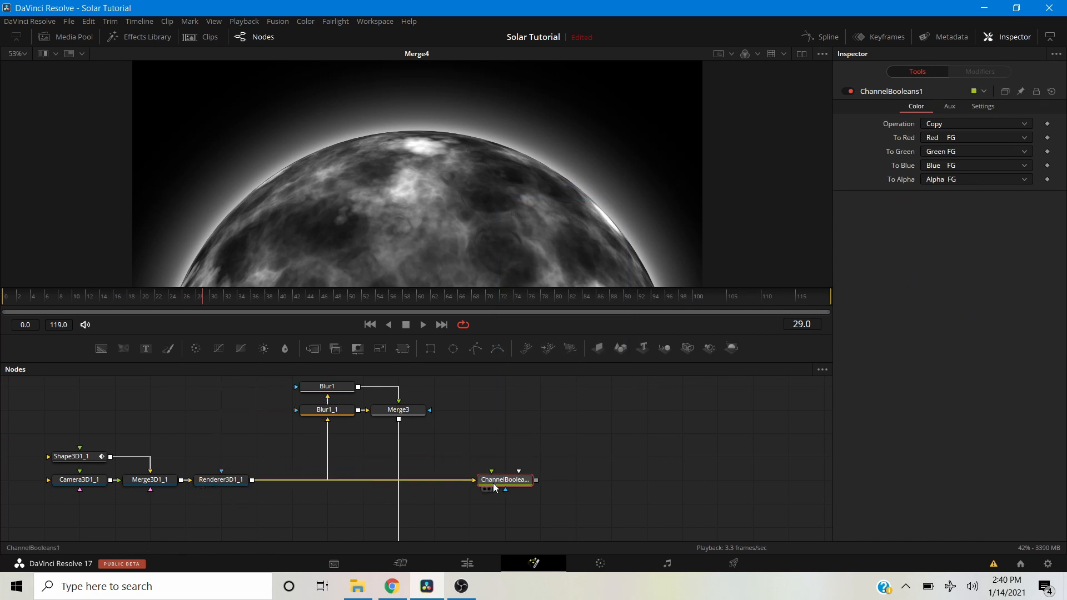
pyautogui.moveTo(253, 481); pyautogui.dragTo(494, 481)
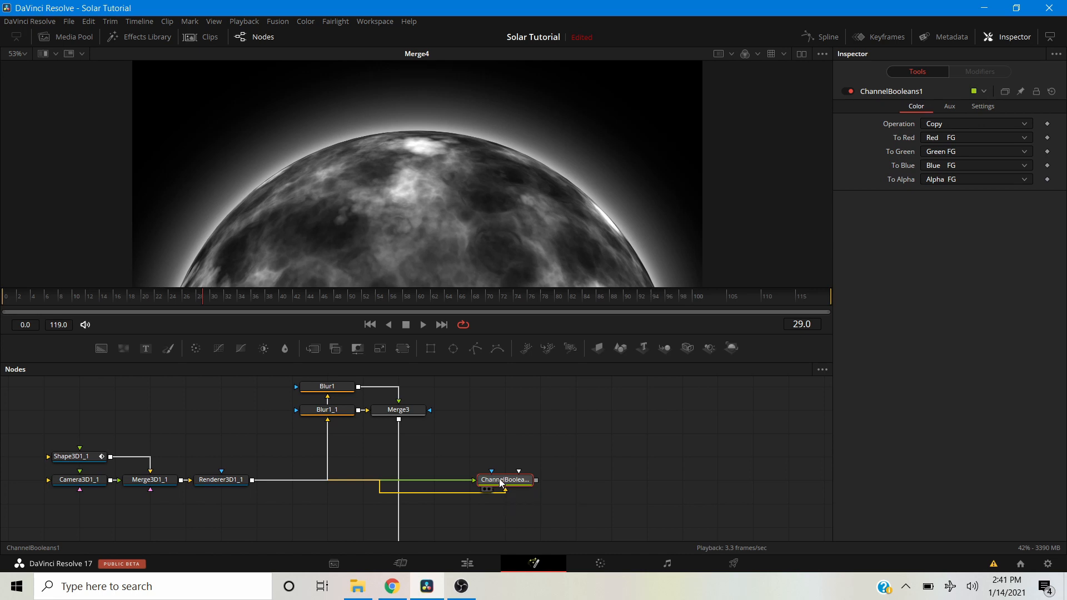
# Set ChannelBooleans1's operation to Subtract, shift the node away from the connection line and show it in the viewer.
pyautogui.click(959, 123)
pyautogui.click(942, 163)
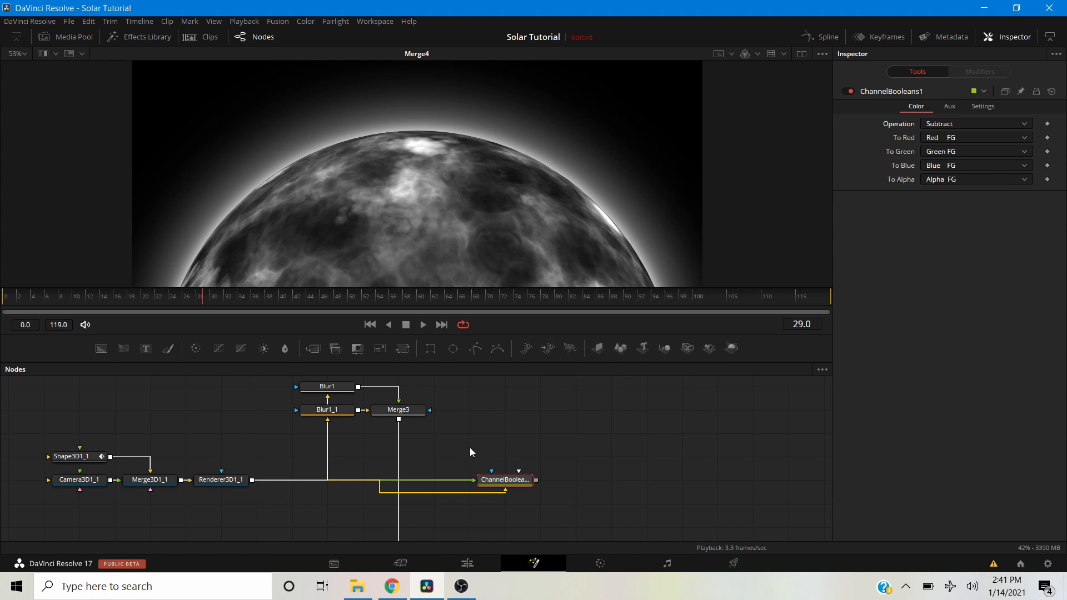
pyautogui.moveTo(512, 489); pyautogui.dragTo(547, 489)
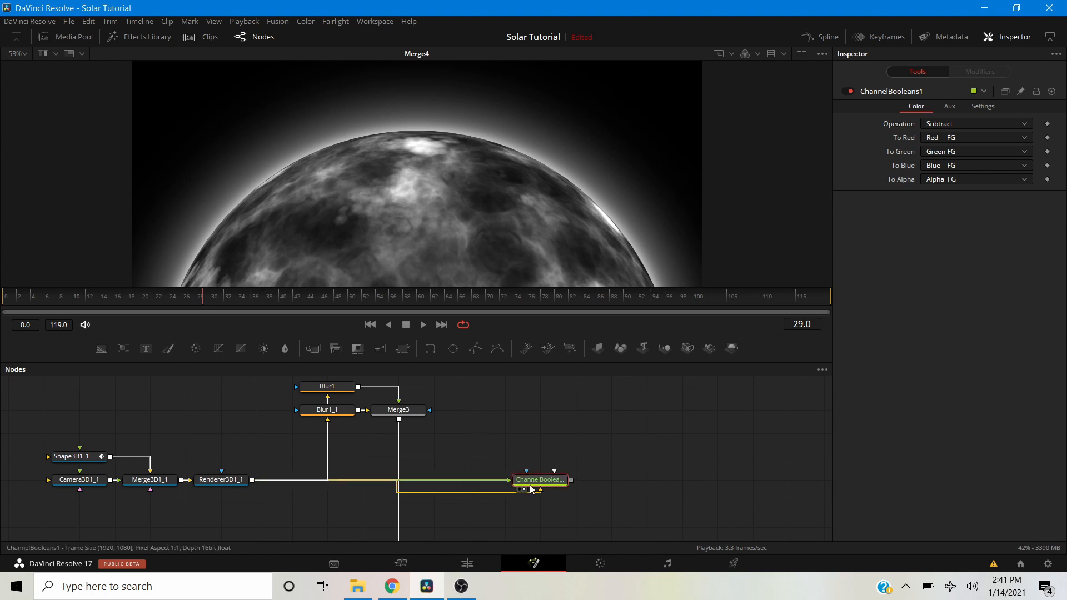
pyautogui.click(521, 488)
# Insert a Blur node with blur size 100 before ChannelBooleans1's foreground input and inspect the resulting inner rim.
pyautogui.scroll(3, 469, 483)
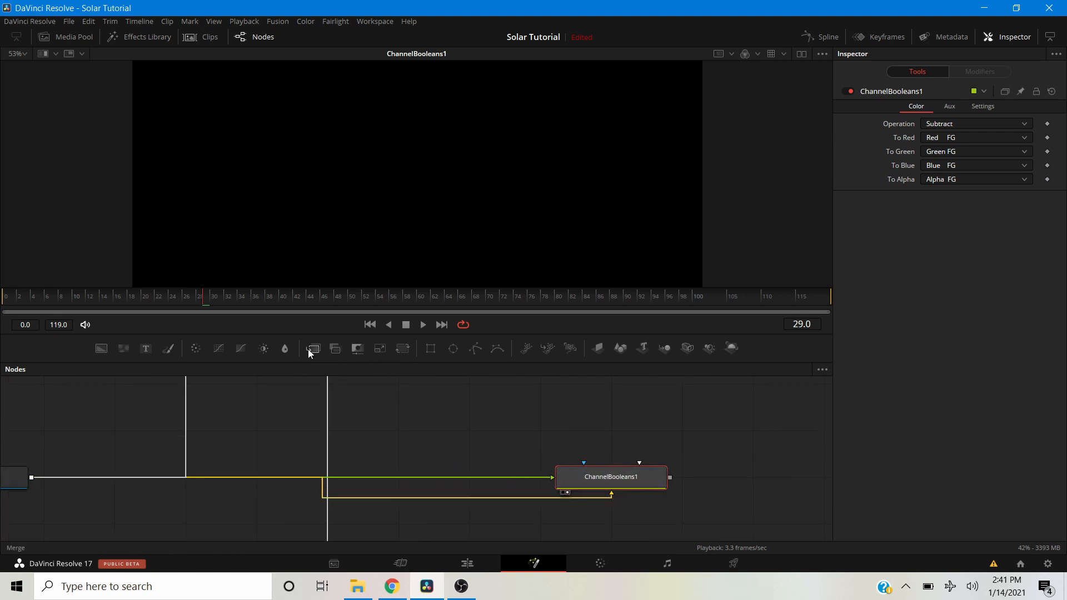
pyautogui.moveTo(285, 348); pyautogui.dragTo(457, 476)
pyautogui.moveTo(924, 165); pyautogui.dragTo(996, 173)
pyautogui.scroll(-2, 566, 149)
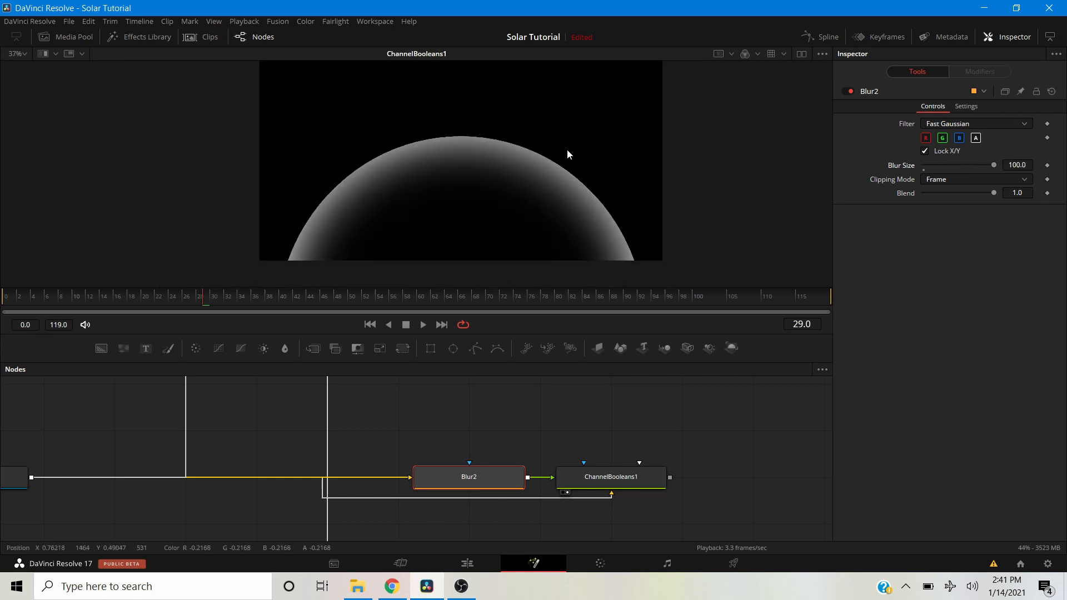
pyautogui.scroll(1, 301, 172)
pyautogui.scroll(1, 478, 117)
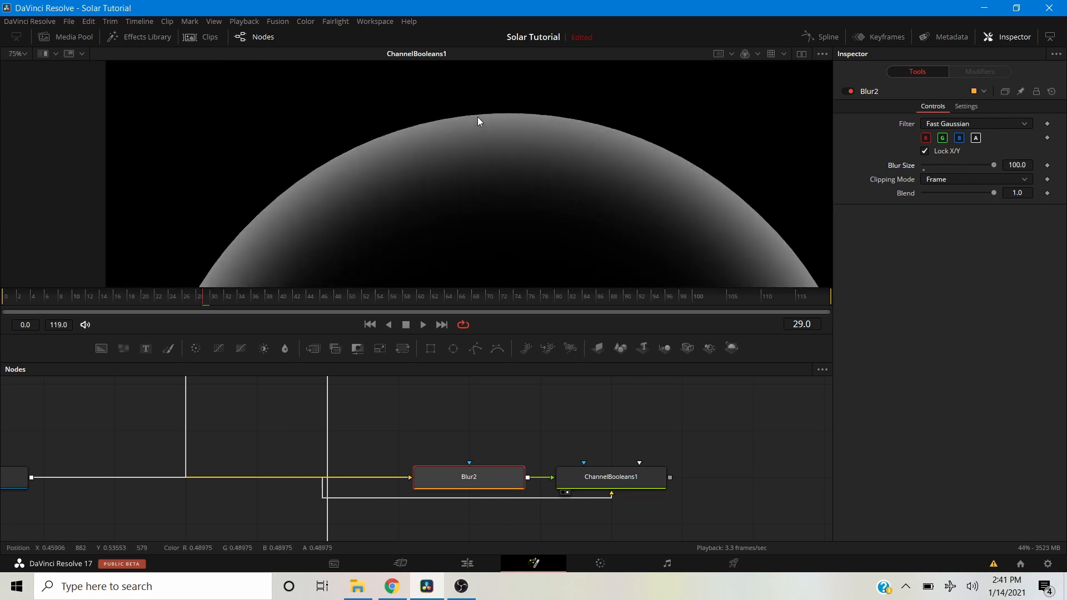
pyautogui.scroll(-1, 513, 195)
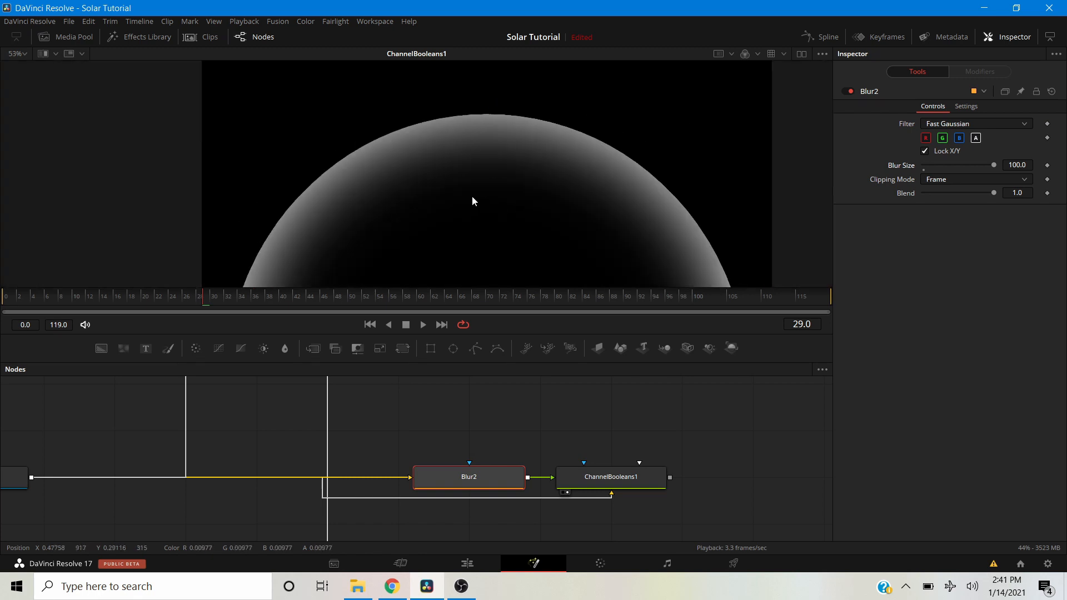
# Duplicate Blur2 and ChannelBooleans1 together directly below the originals.
pyautogui.scroll(-3, 542, 425)
pyautogui.scroll(1, 545, 416)
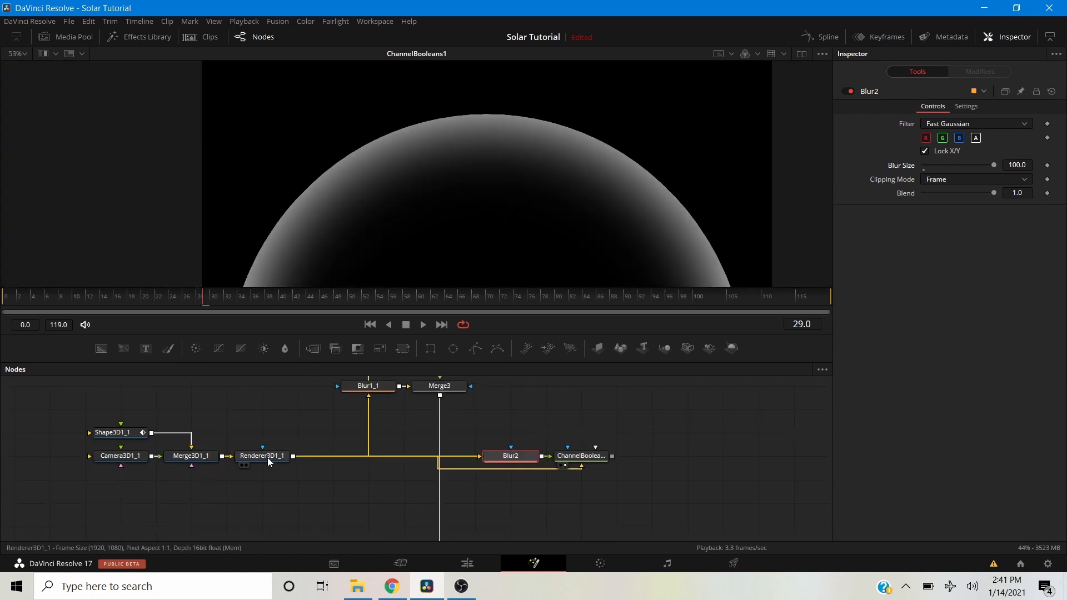
pyautogui.moveTo(499, 424); pyautogui.dragTo(596, 480)
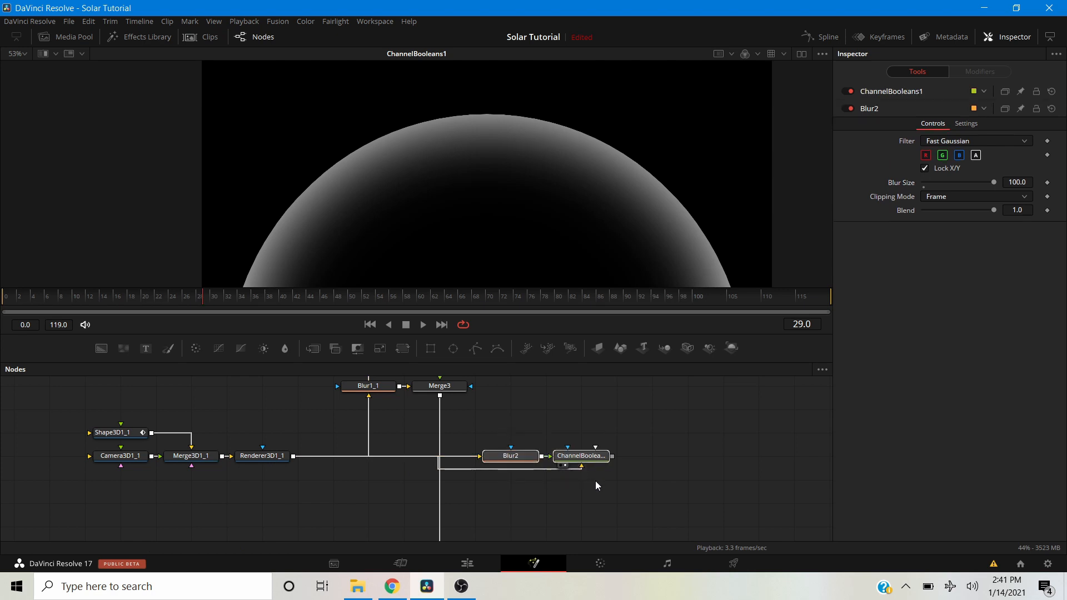
pyautogui.scroll(-2, 522, 478)
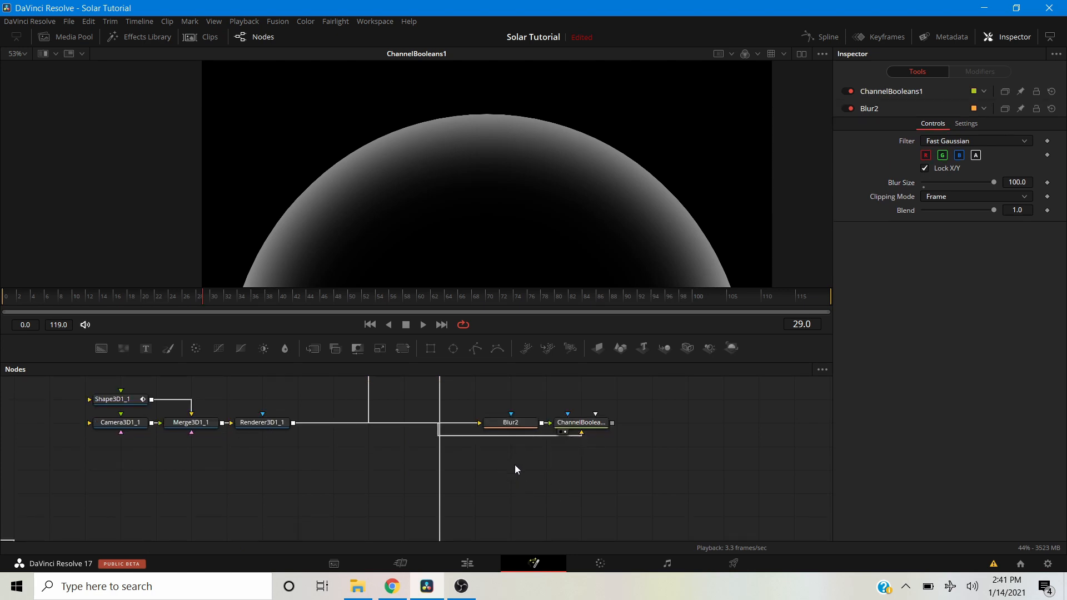
pyautogui.hotkey('ctrl', 'v')
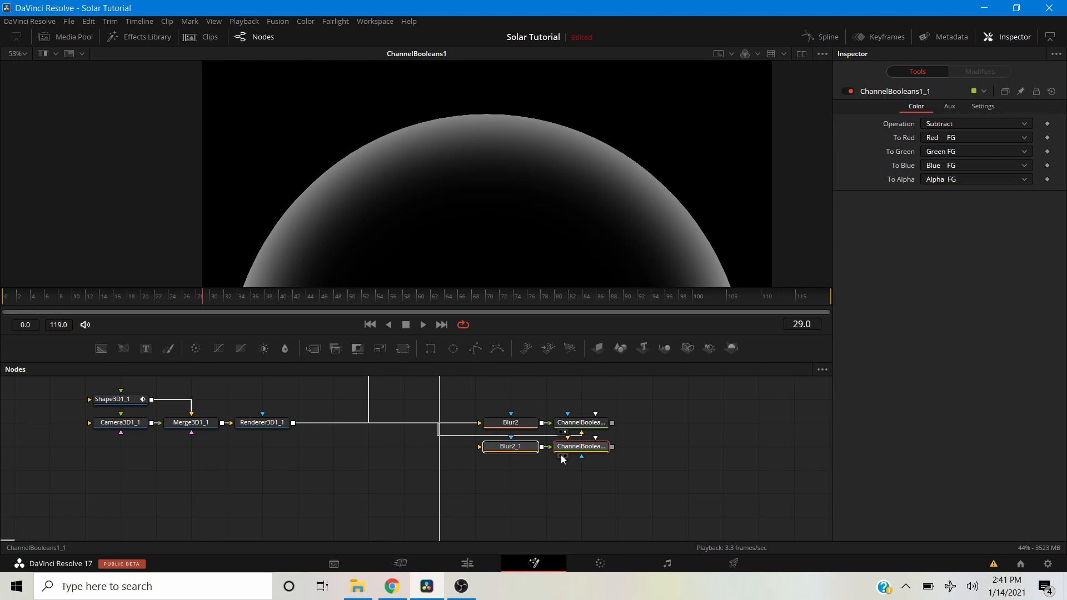
# Feed Renderer3D1_1 into Blur2_1 and the background input of ChannelBooleans1_1, then show ChannelBooleans1_1 in the viewer.
pyautogui.moveTo(294, 422); pyautogui.dragTo(479, 471)
pyautogui.click(307, 455)
pyautogui.moveTo(296, 422); pyautogui.dragTo(401, 445)
pyautogui.moveTo(302, 431); pyautogui.dragTo(572, 475)
pyautogui.click(565, 479)
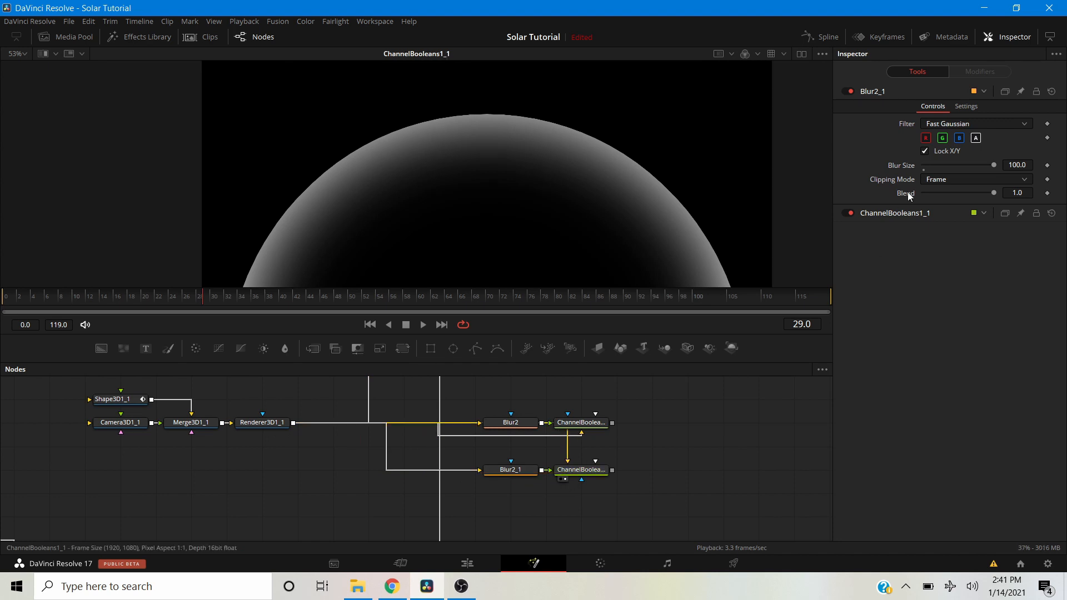
# Set Blur2_1's blur size to 20 to make a thinner second inner rim.
pyautogui.click(904, 213)
pyautogui.click(1013, 162)
pyautogui.click(868, 241)
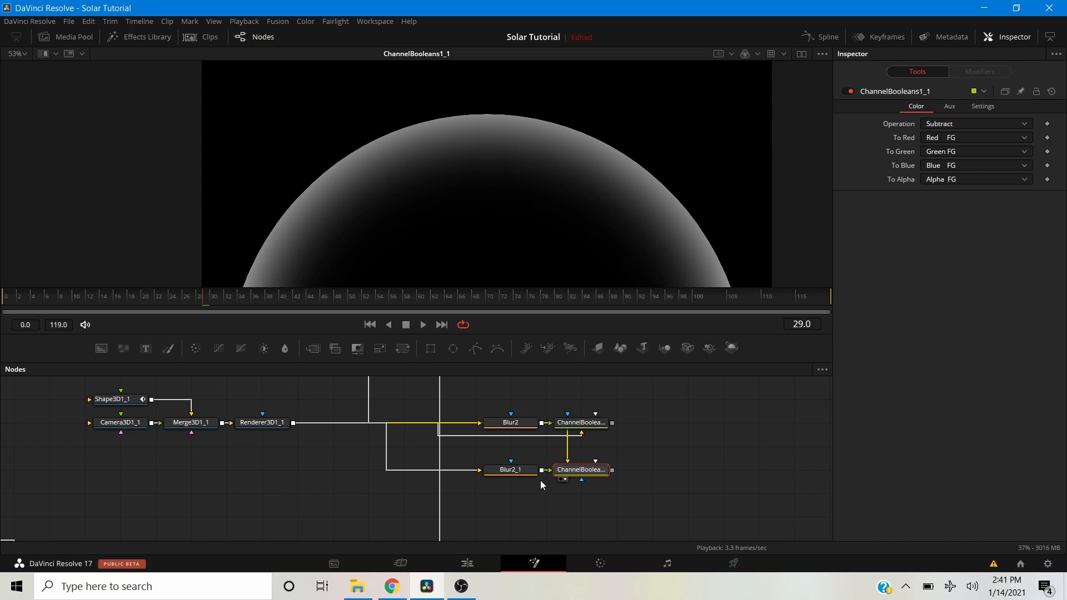
pyautogui.click(511, 470)
pyautogui.click(1012, 164)
pyautogui.write('2')
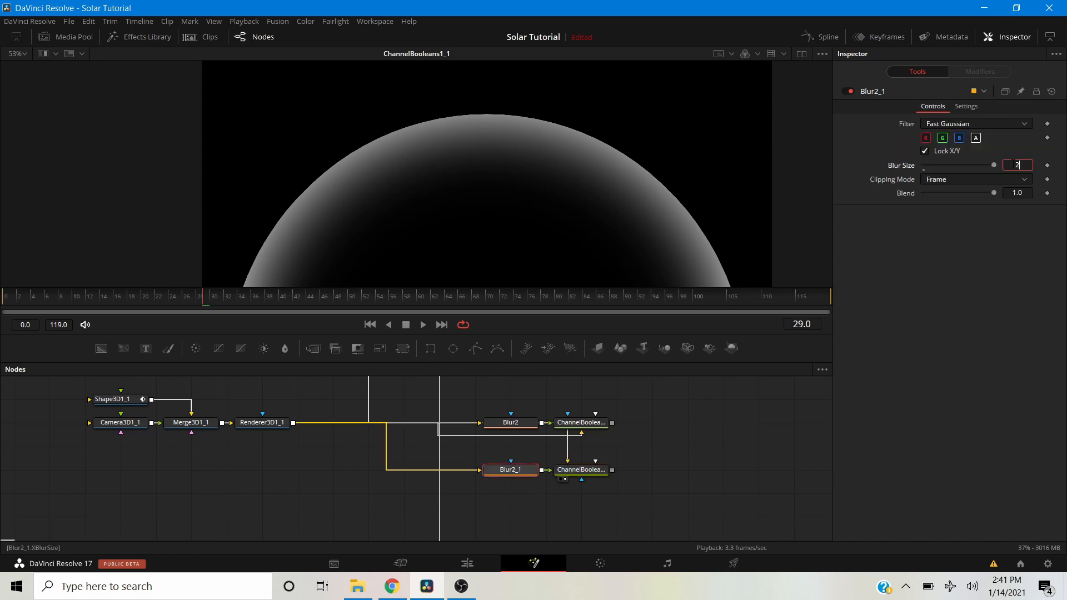
pyautogui.write('0')
pyautogui.press('Return')
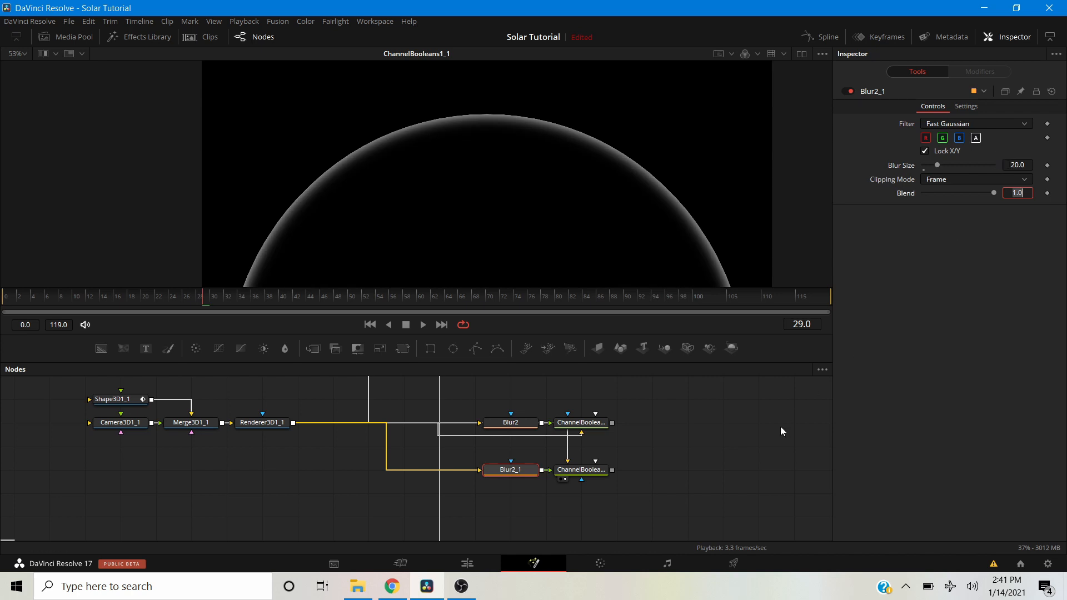
pyautogui.click(704, 472)
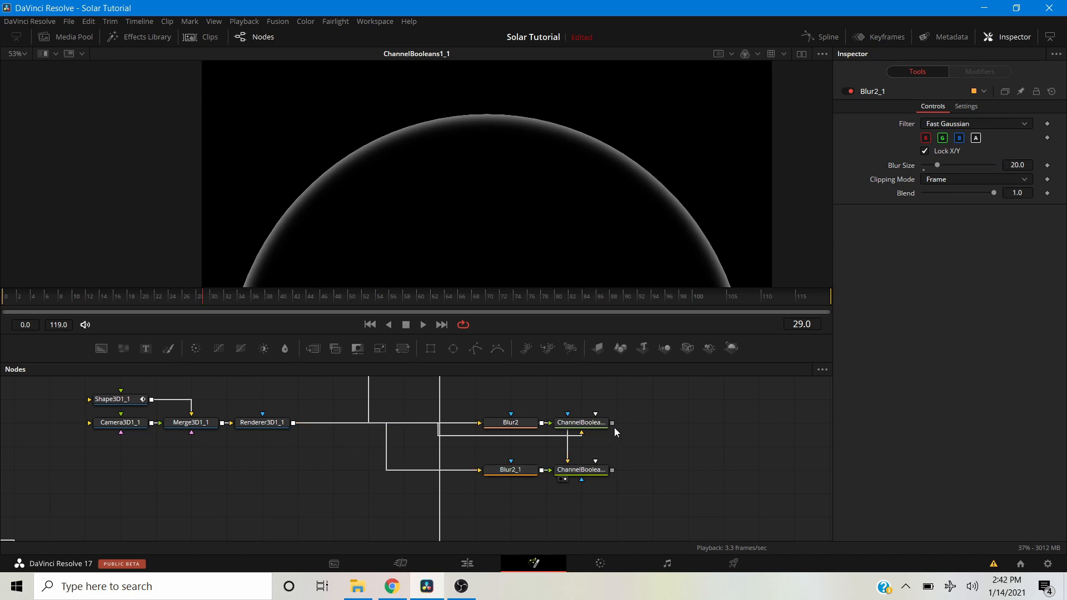
# Merge ChannelBooleans1 over ChannelBooleans1_1 and show the combined inner rims in the viewer.
pyautogui.scroll(2, 616, 466)
pyautogui.scroll(-1, 473, 439)
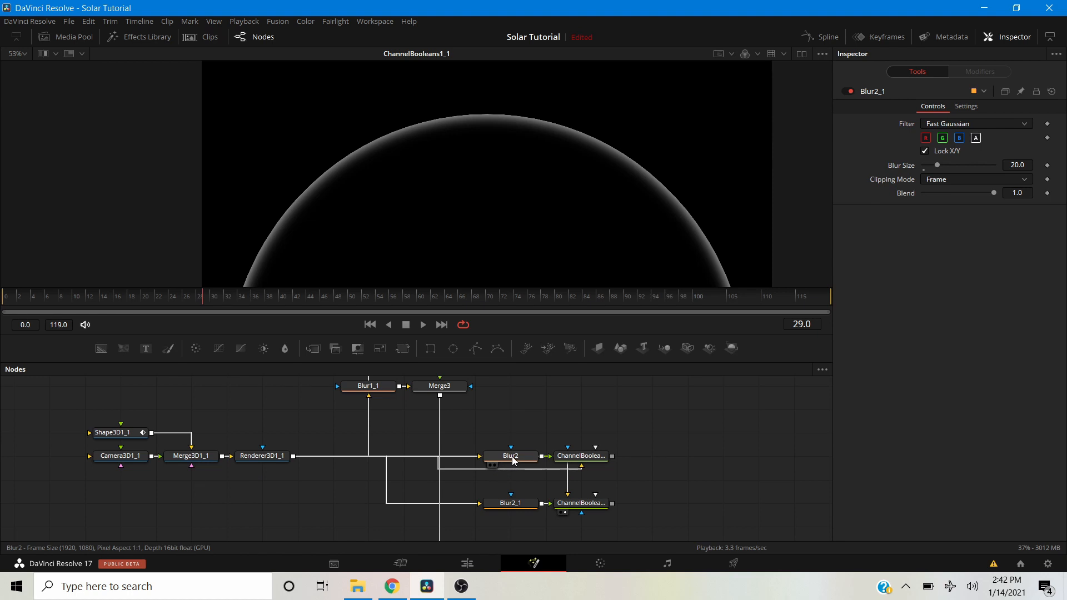
pyautogui.moveTo(612, 456); pyautogui.dragTo(611, 509)
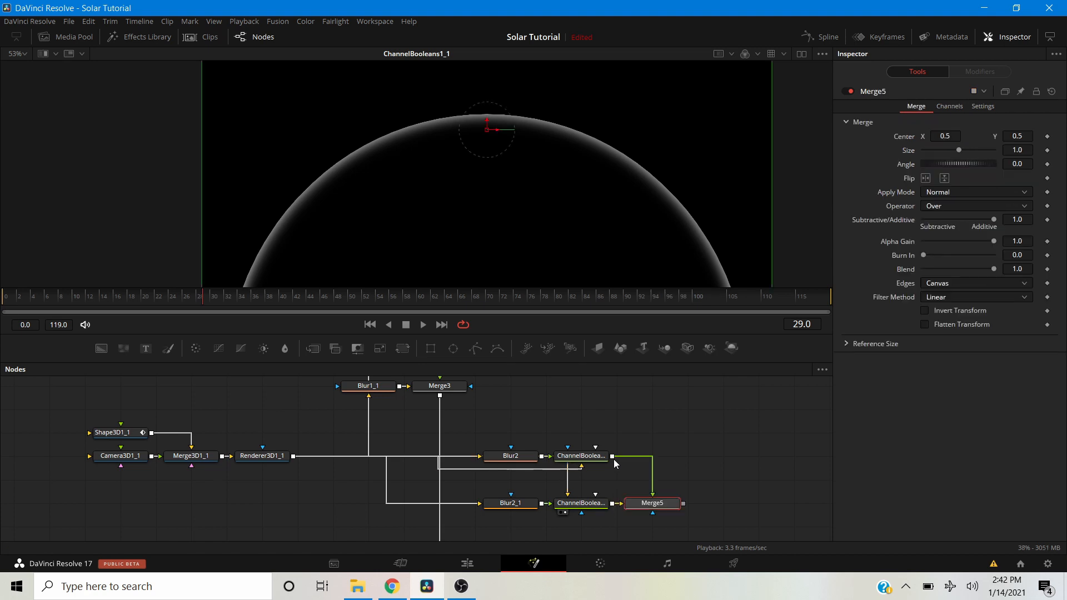
pyautogui.click(634, 512)
pyautogui.scroll(-2, 535, 170)
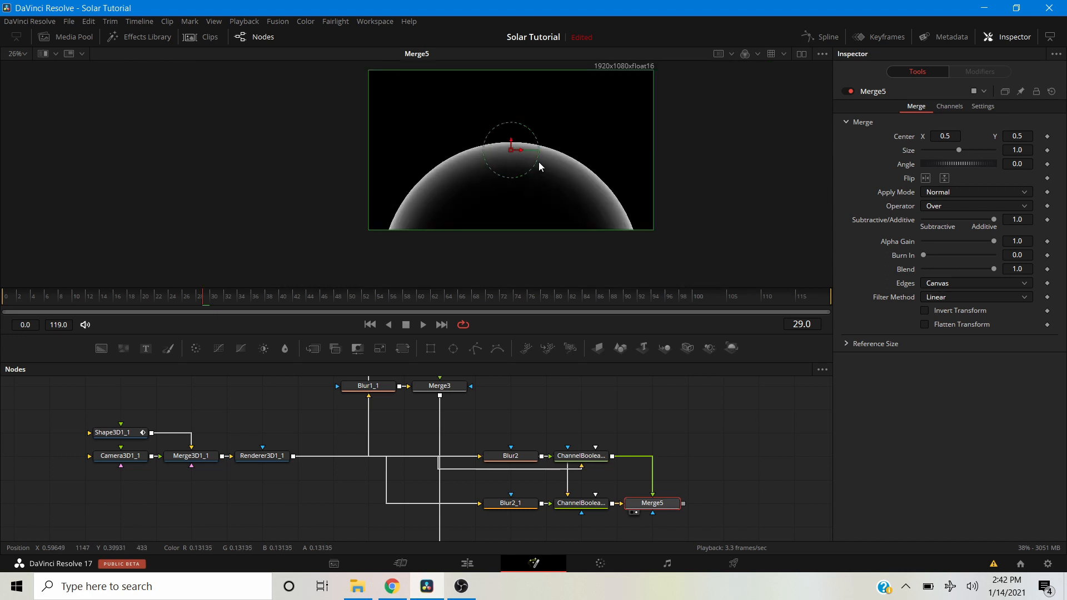
pyautogui.scroll(2, 539, 163)
pyautogui.click(615, 421)
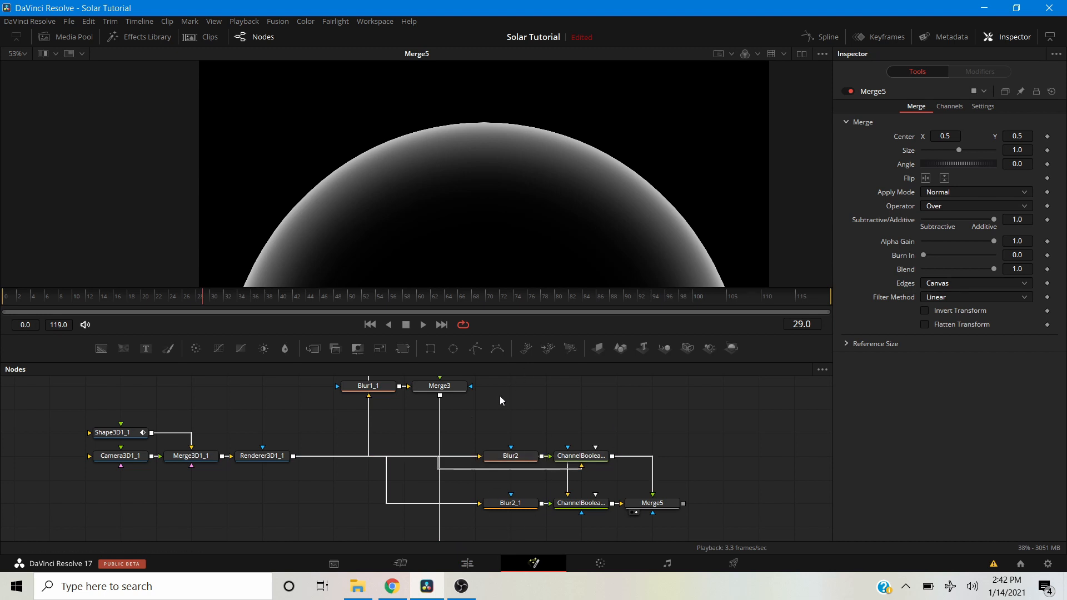
# Merge the combined inner rims from Merge5 over Merge4's output and compare the result with Merge4 in the viewer.
pyautogui.scroll(-2, 492, 409)
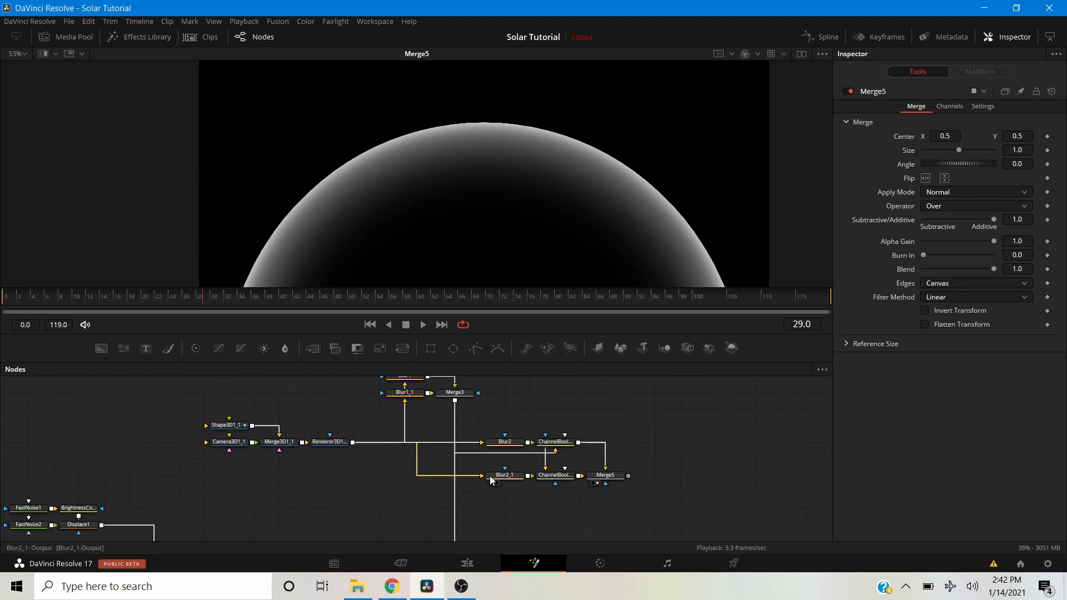
pyautogui.scroll(-1, 537, 444)
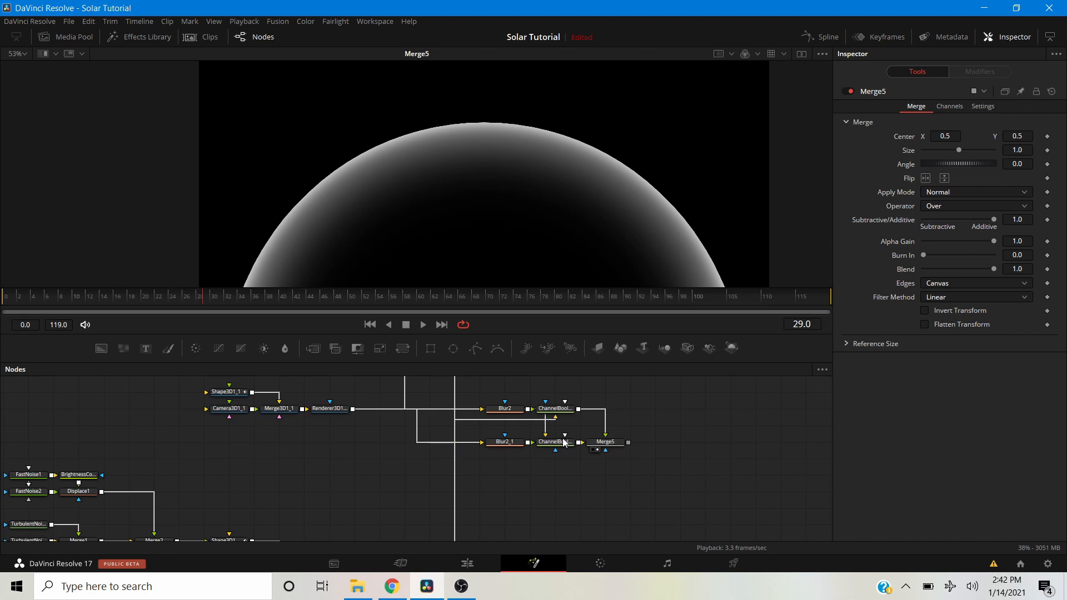
pyautogui.scroll(-2, 537, 445)
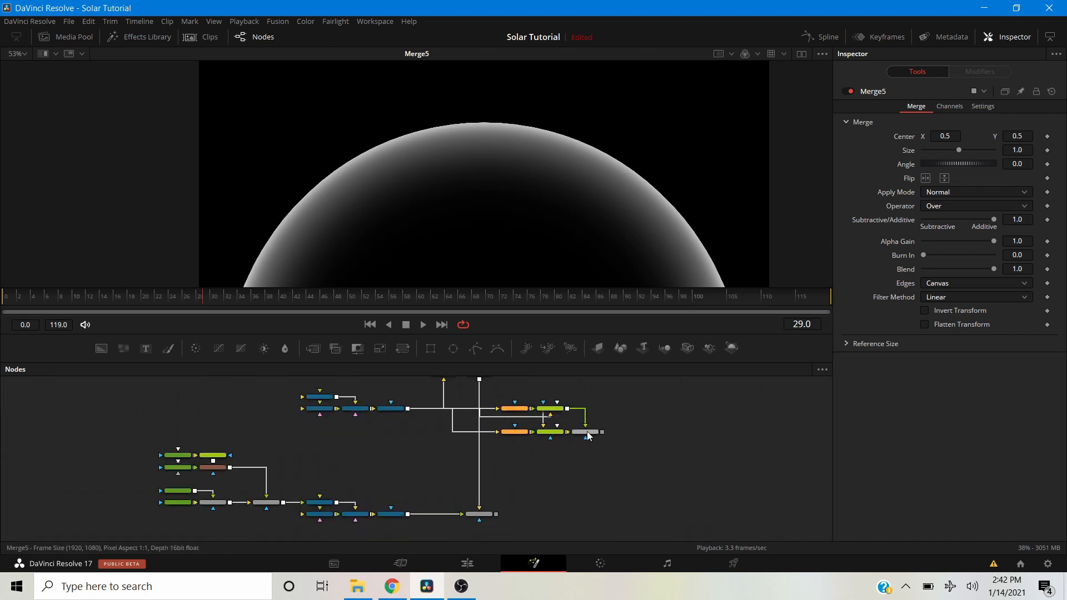
pyautogui.click(590, 432)
pyautogui.moveTo(603, 432); pyautogui.dragTo(496, 513)
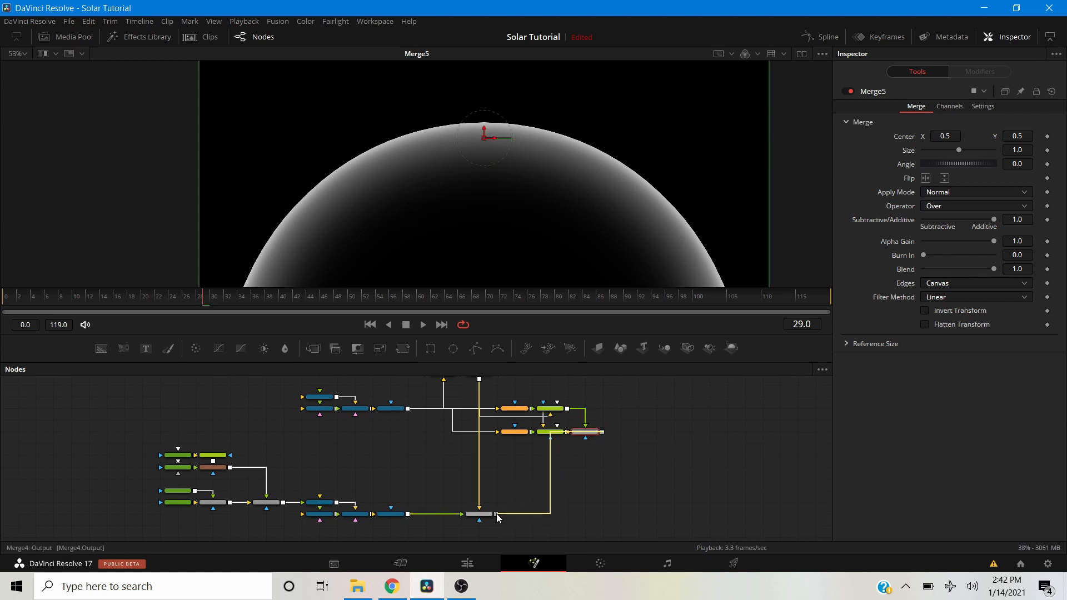
pyautogui.scroll(5, 583, 519)
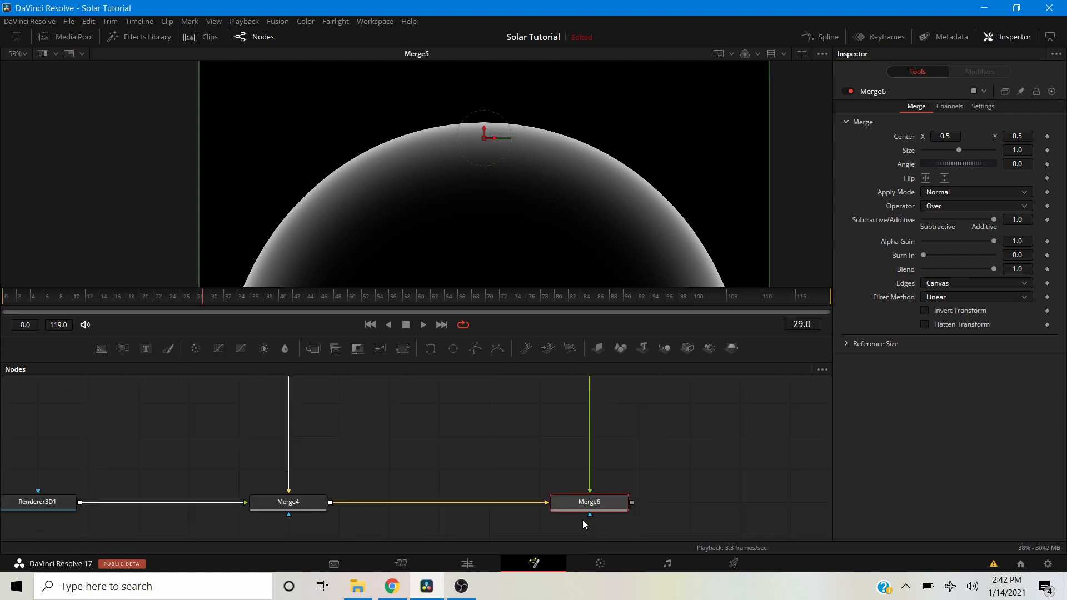
pyautogui.click(561, 512)
pyautogui.scroll(-4, 515, 234)
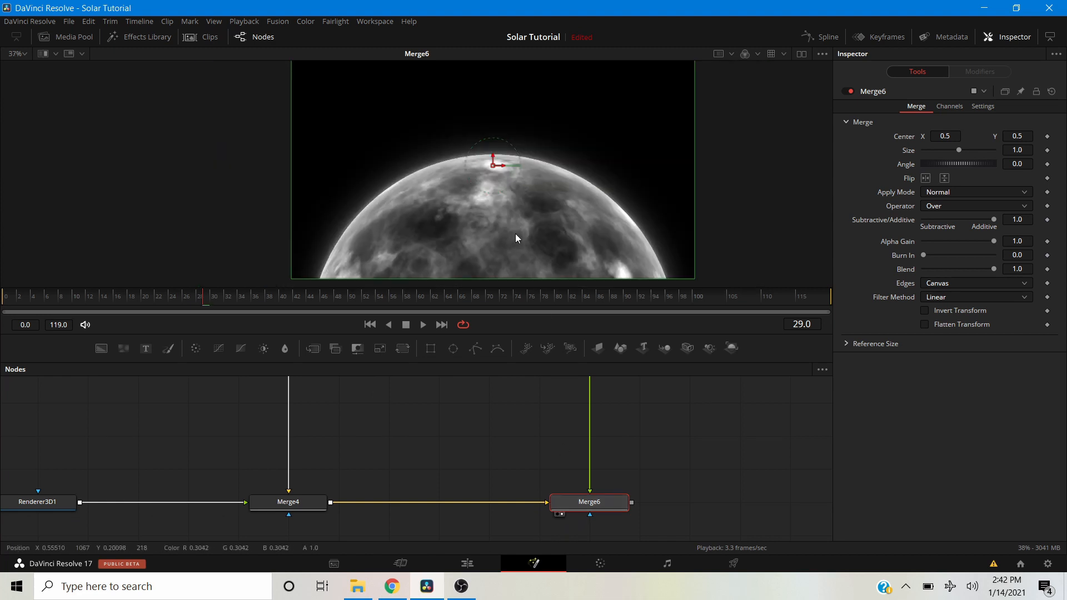
pyautogui.scroll(2, 515, 232)
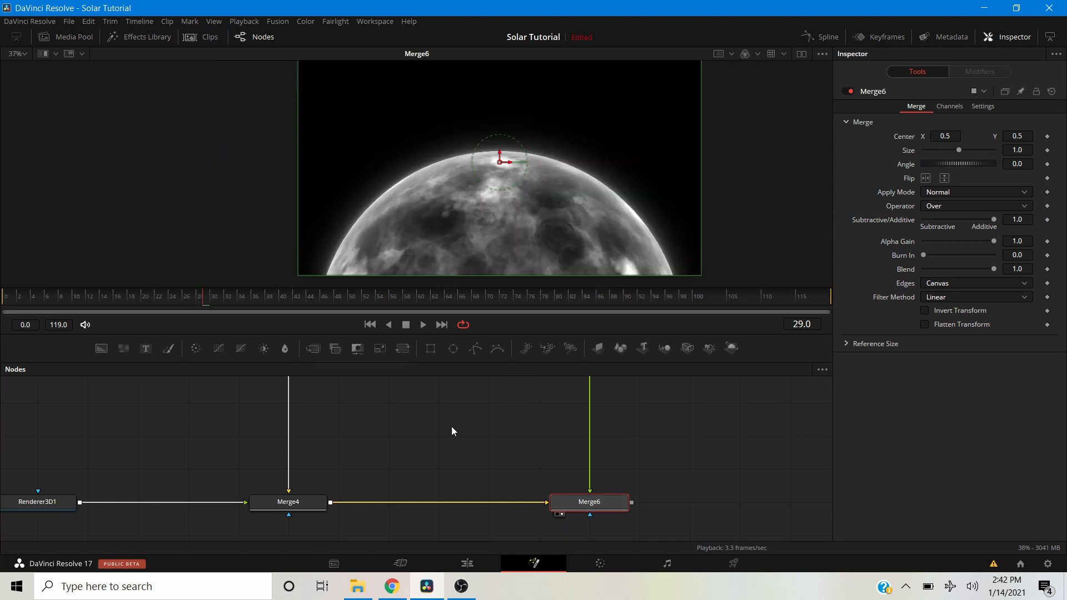
pyautogui.scroll(2, 451, 430)
pyautogui.scroll(-2, 448, 433)
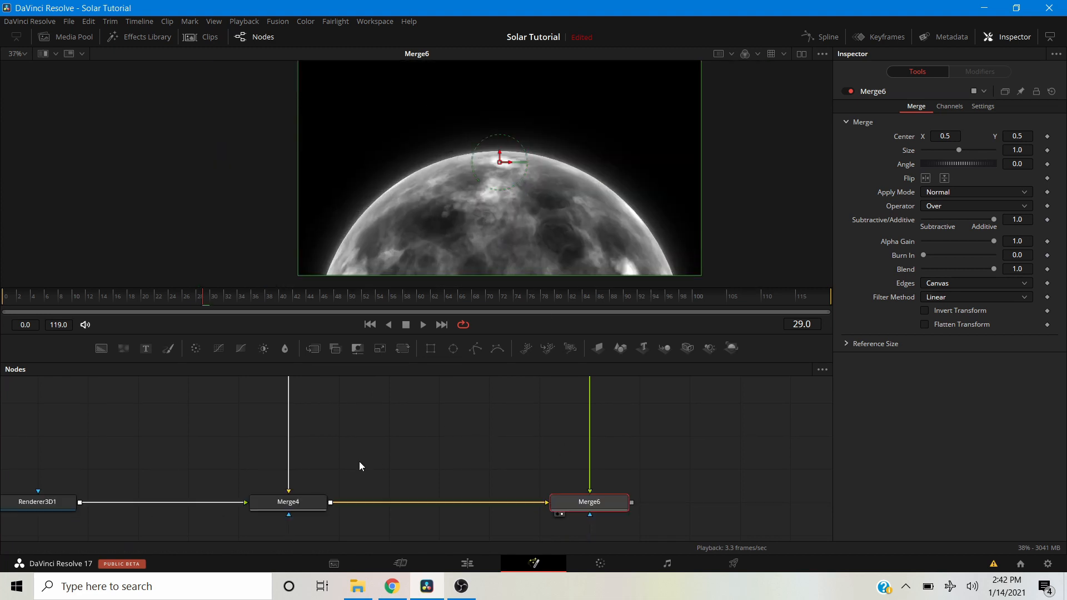
pyautogui.click(261, 514)
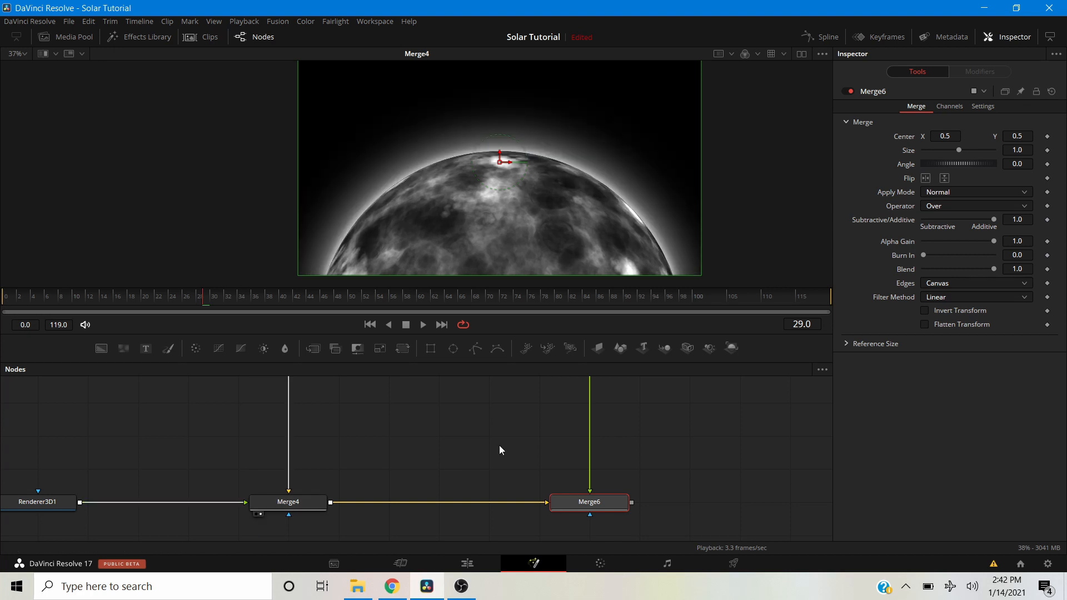
# Insert a Brightness Contrast node after Merge5 and enable its Black and White clipping.
pyautogui.scroll(3, 521, 435)
pyautogui.scroll(2, 521, 435)
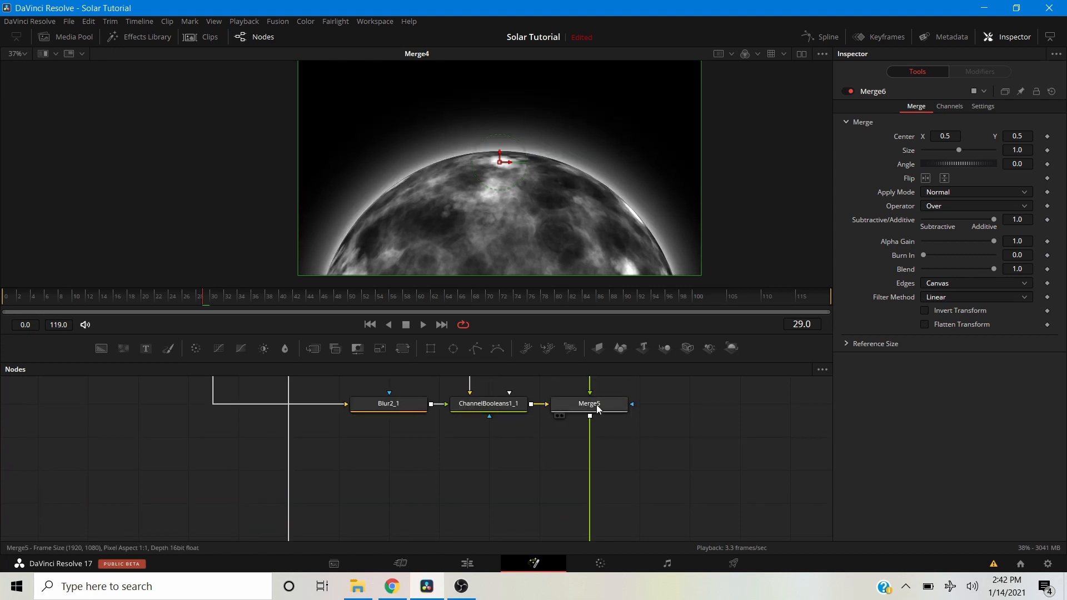
pyautogui.scroll(-2, 541, 425)
pyautogui.scroll(2, 561, 431)
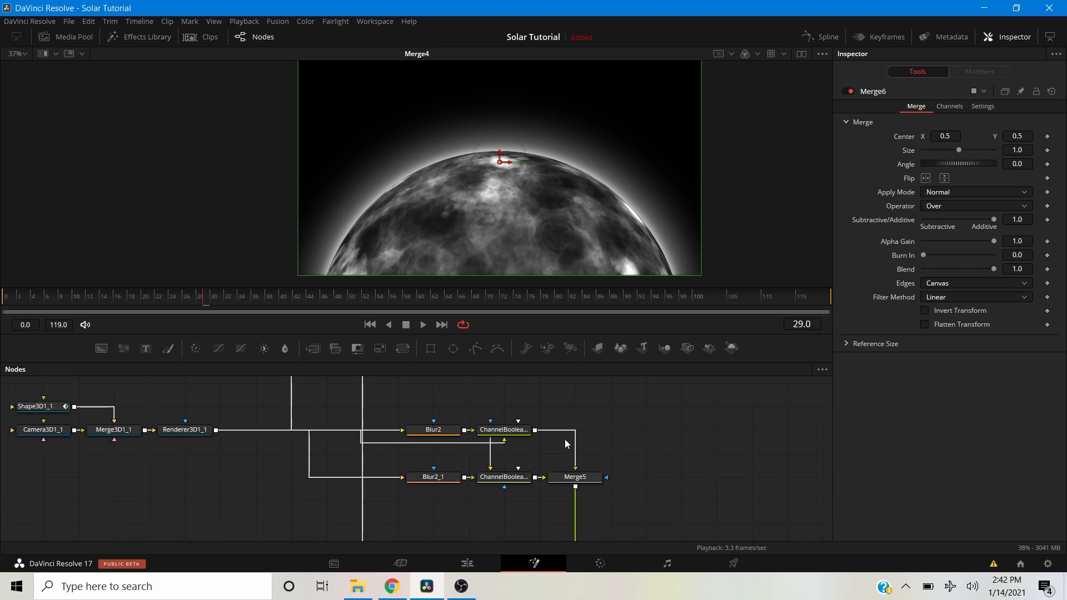
pyautogui.scroll(-1, 545, 450)
pyautogui.moveTo(572, 450)
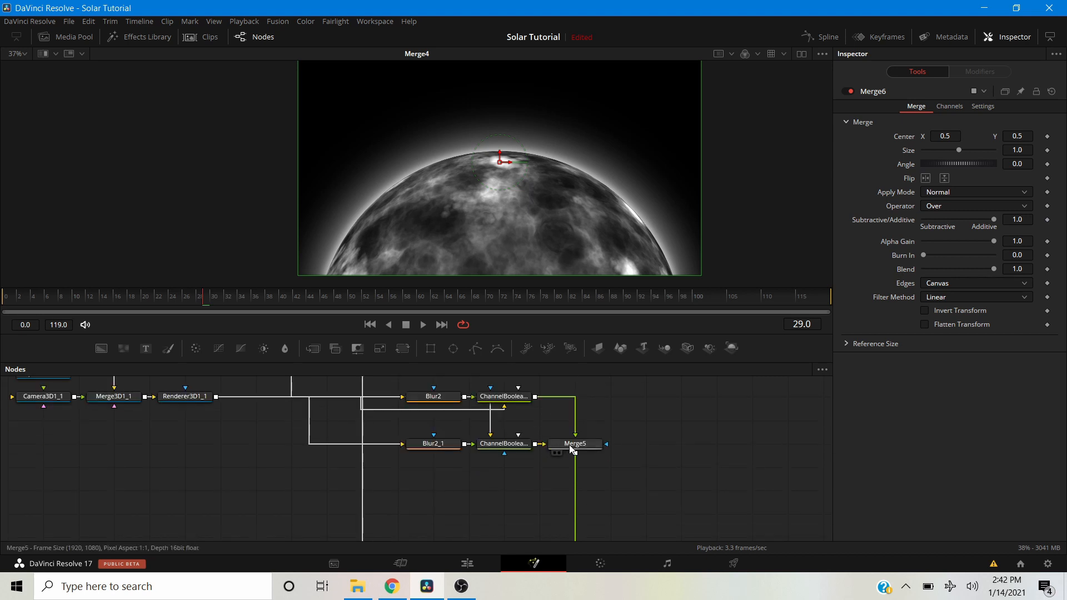
pyautogui.click(573, 450)
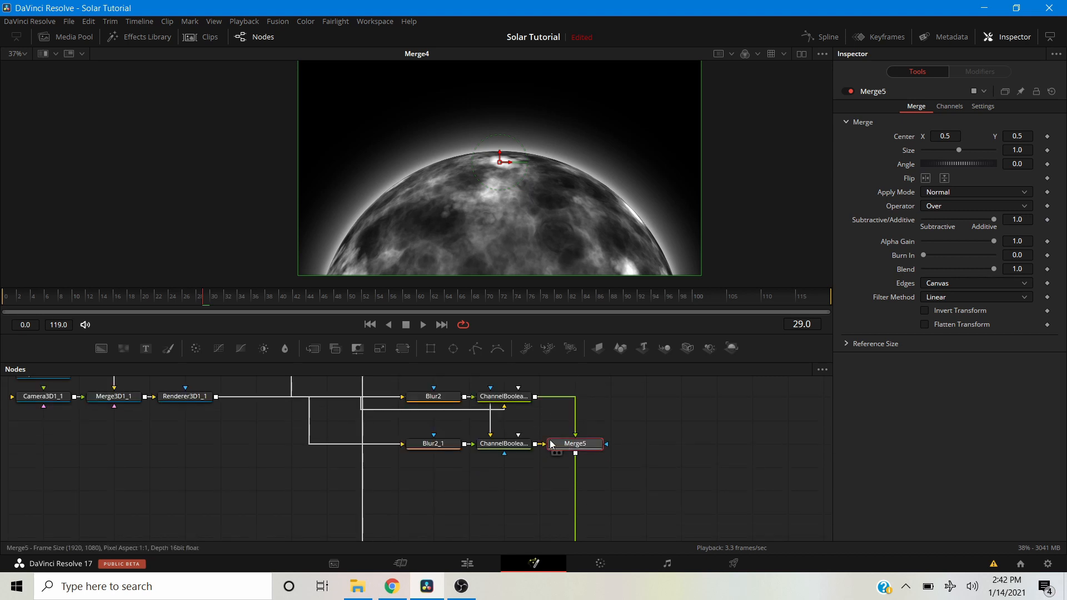
pyautogui.click(264, 348)
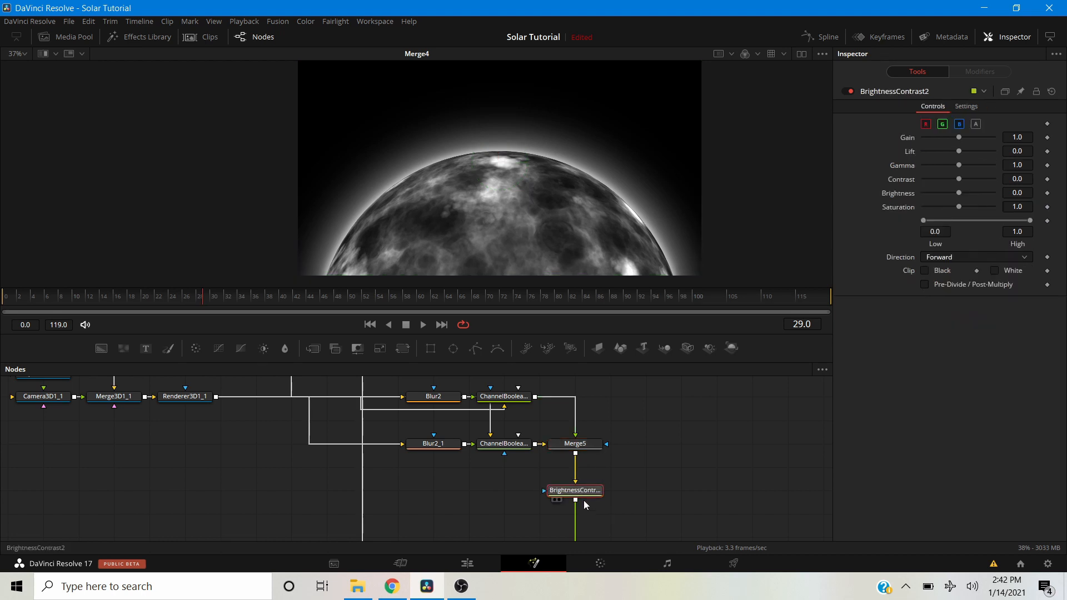
pyautogui.click(995, 271)
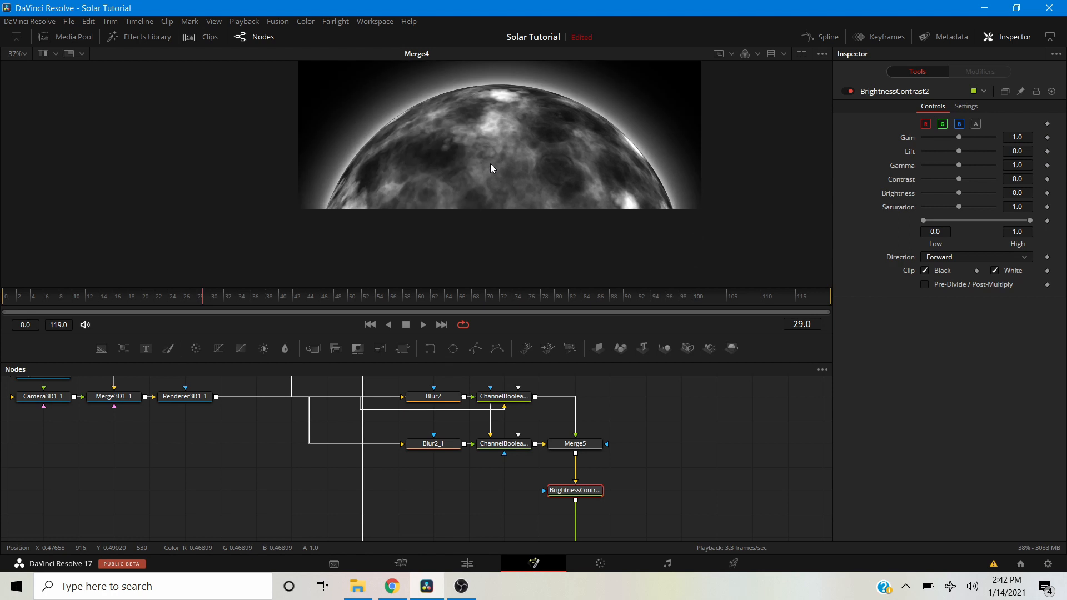
# Show Merge6 in the viewer and examine the star's rim and surface at different magnifications.
pyautogui.scroll(-5, 525, 465)
pyautogui.click(555, 451)
pyautogui.scroll(4, 480, 177)
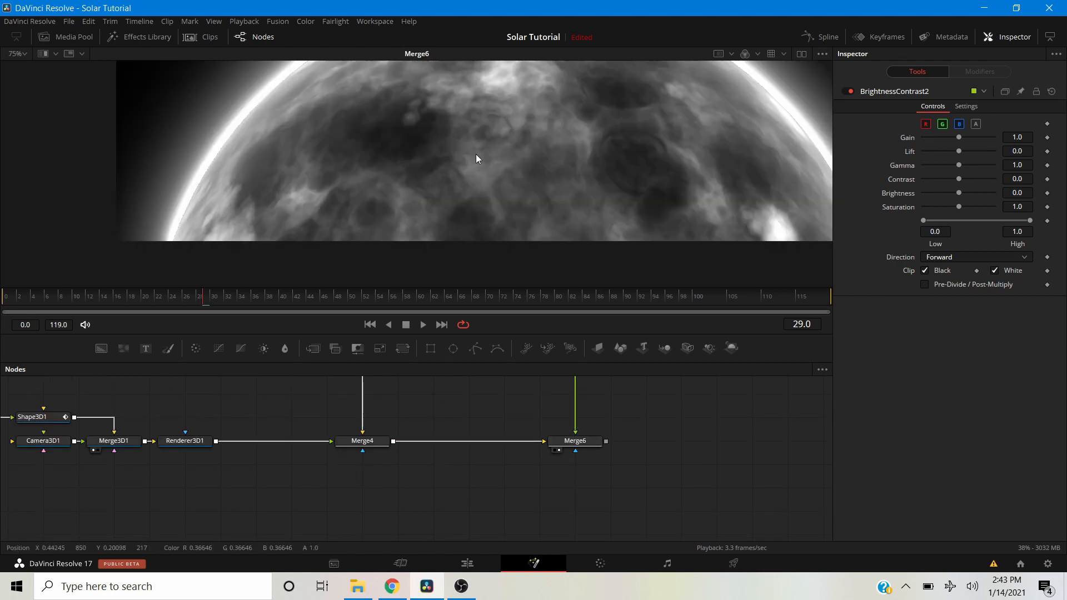
pyautogui.scroll(-4, 467, 169)
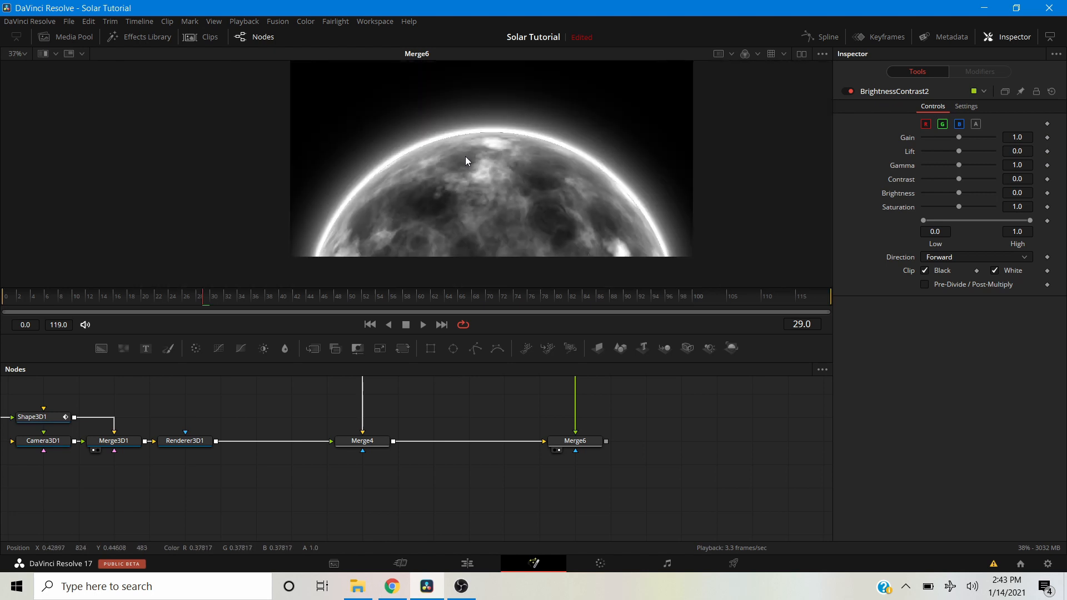
pyautogui.scroll(3, 481, 133)
pyautogui.scroll(-1, 482, 133)
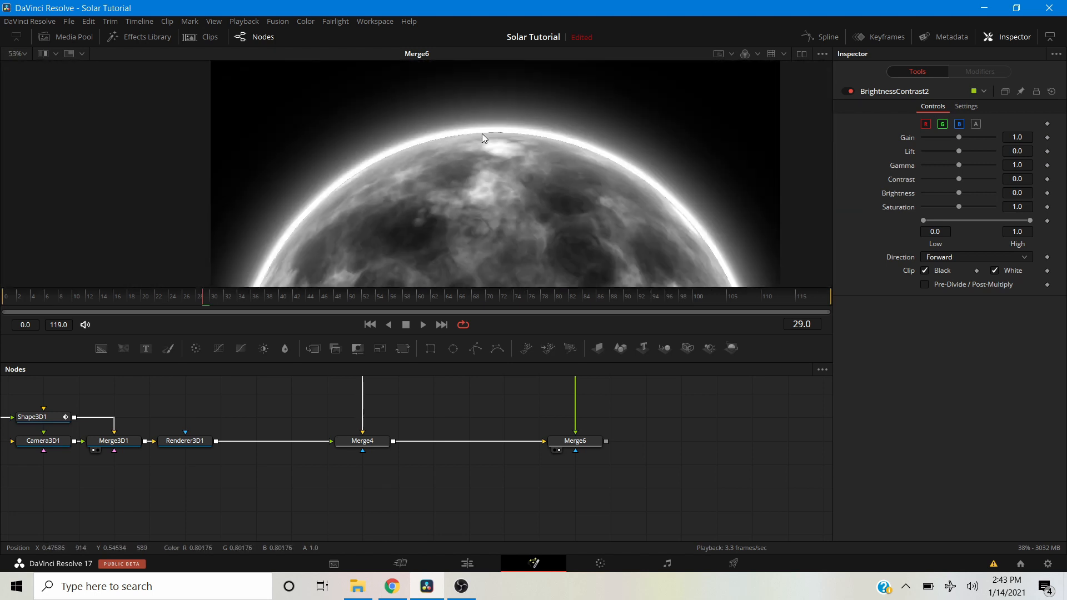
pyautogui.scroll(-1, 482, 133)
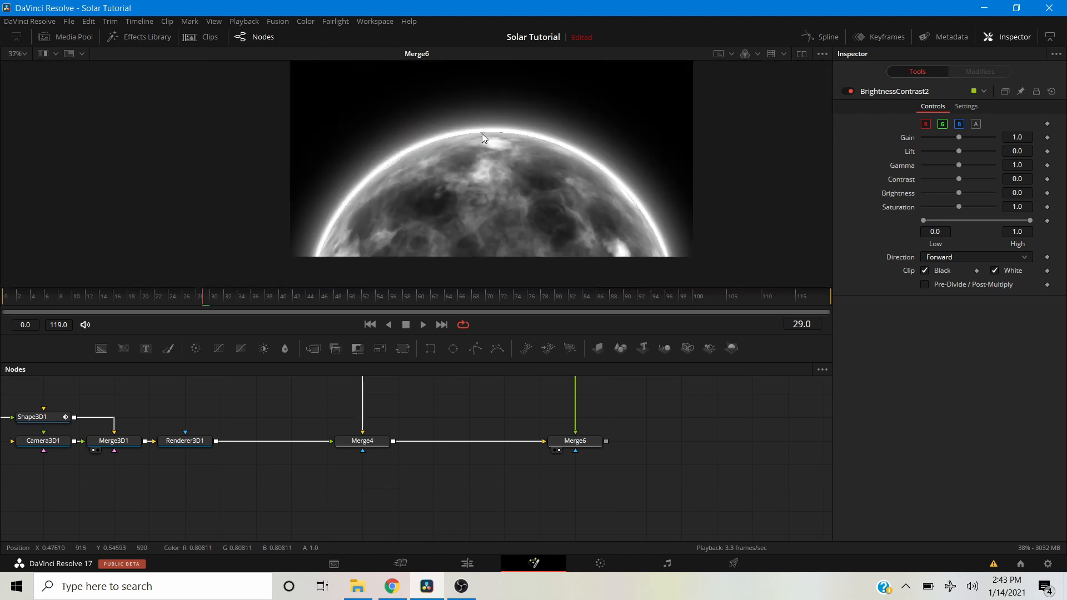
# Try the Screen apply mode on Merge6 and check the star's rim.
pyautogui.click(569, 444)
pyautogui.click(957, 192)
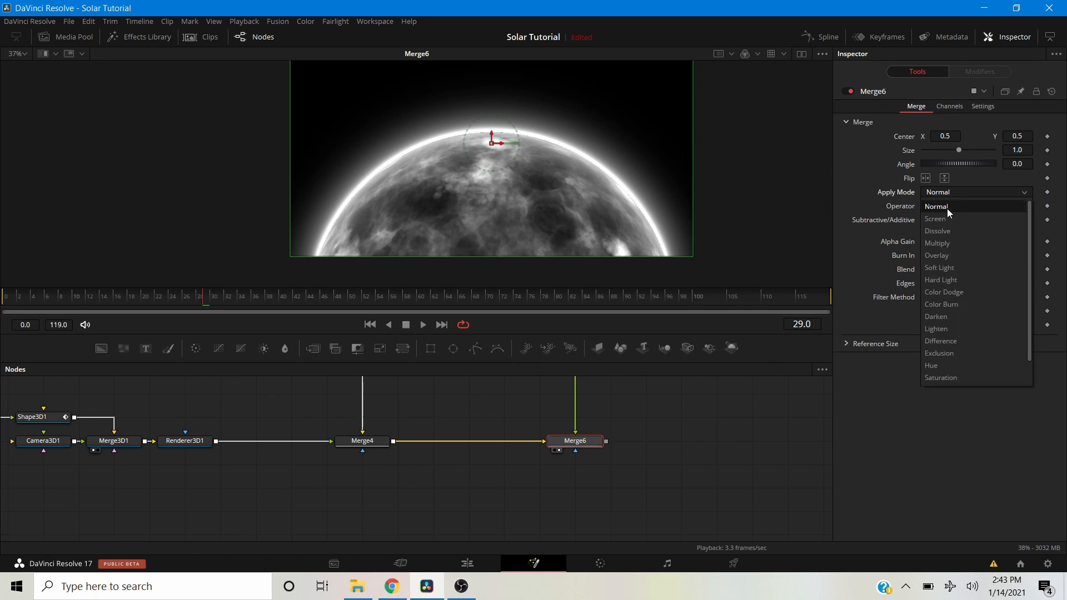
pyautogui.click(948, 218)
pyautogui.click(659, 459)
pyautogui.scroll(-1, 520, 150)
pyautogui.scroll(1, 519, 147)
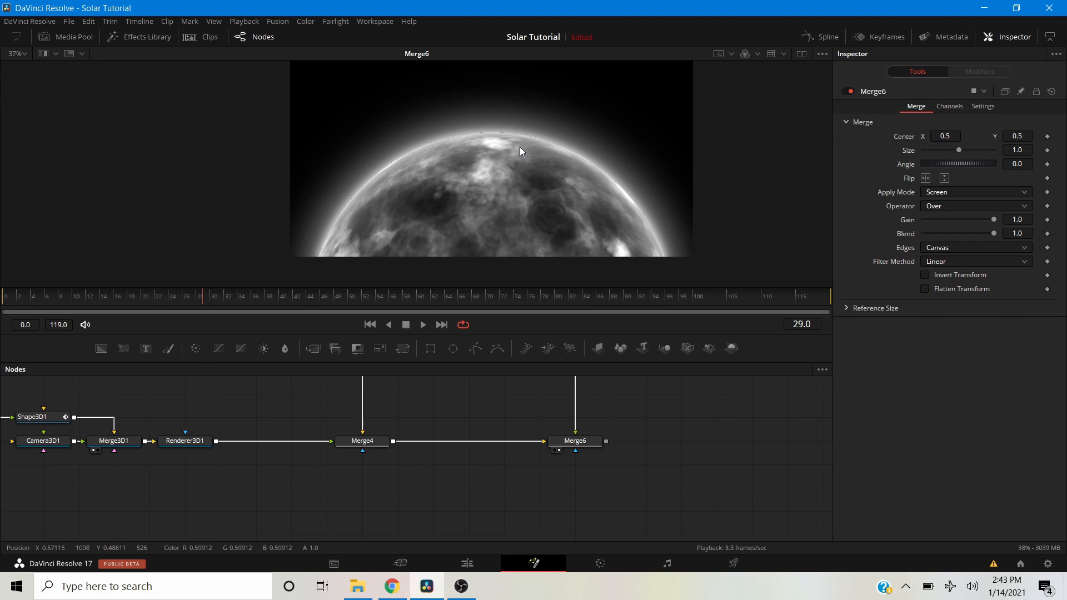
# Undo Merge6's apply mode change and inspect the edge of the rim up close.
pyautogui.click(932, 195)
pyautogui.click(679, 168)
pyautogui.hotkey('ctrl', 'z')
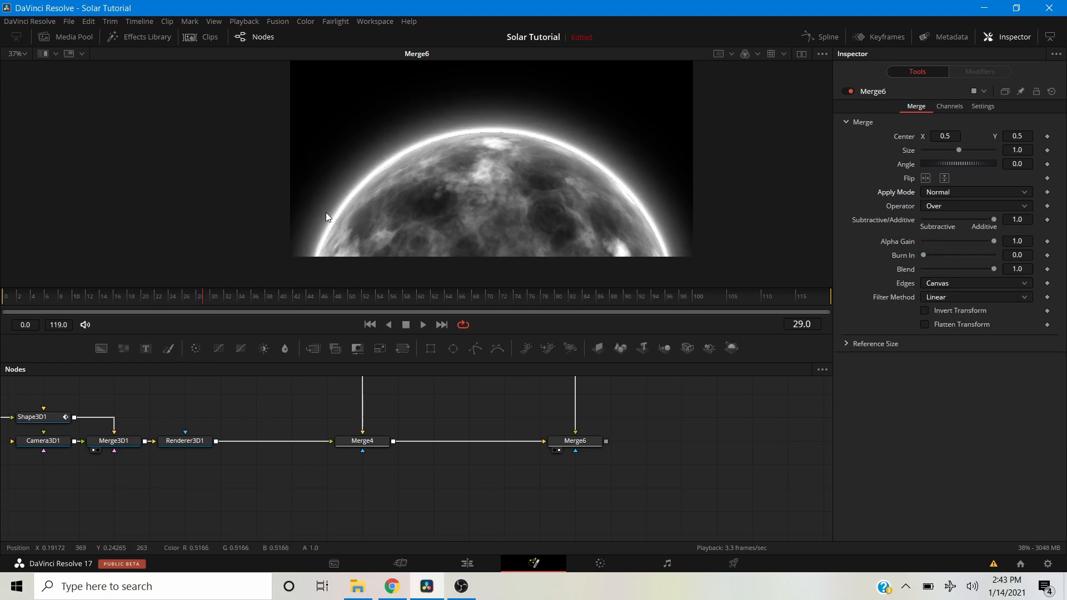
pyautogui.scroll(2, 646, 211)
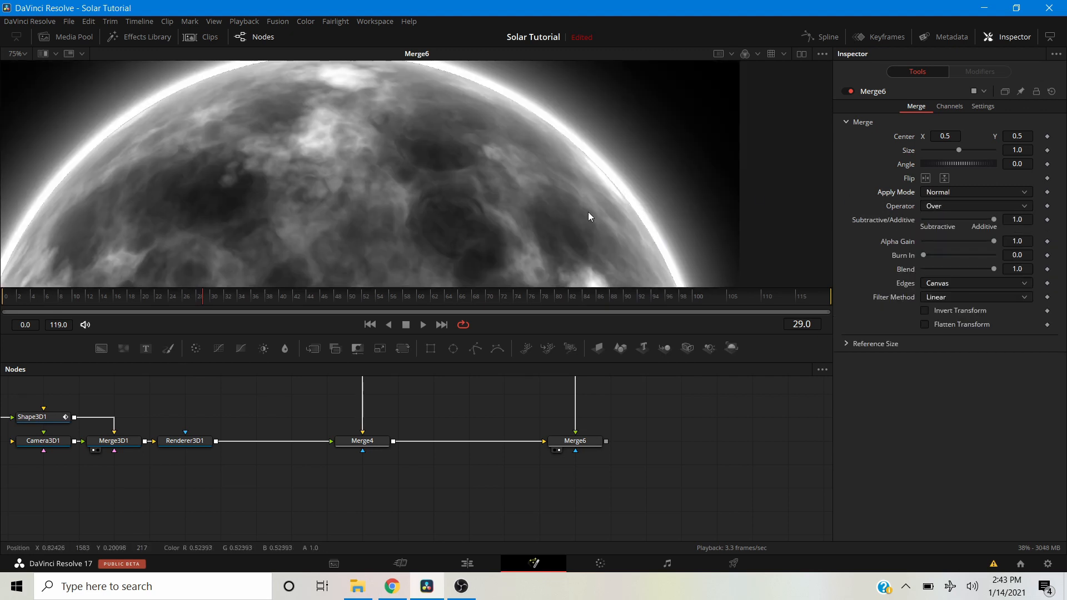
pyautogui.scroll(2, 389, 158)
pyautogui.scroll(-1, 345, 120)
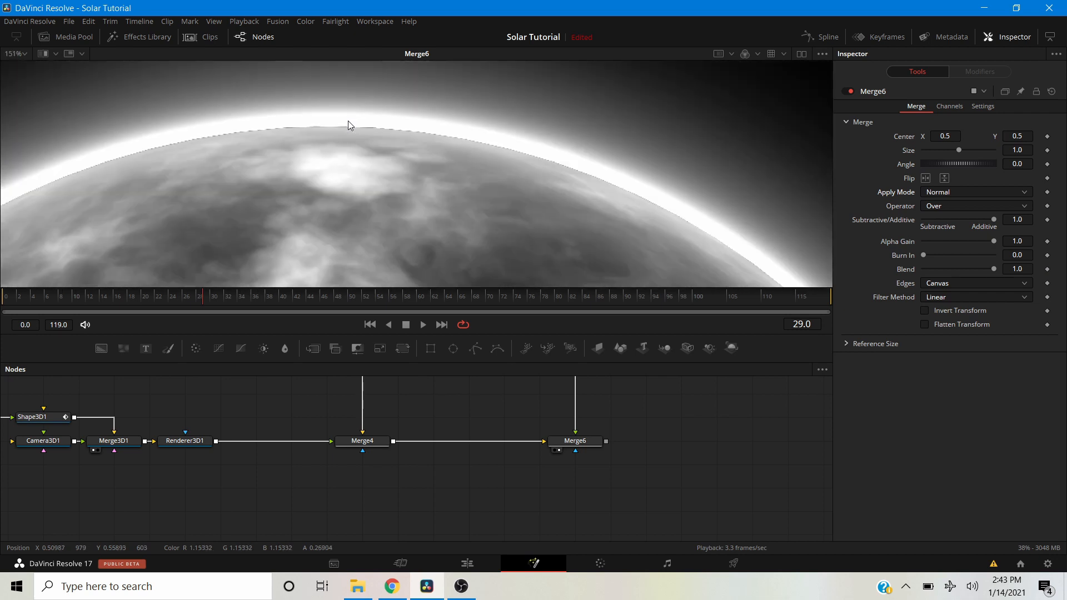
# Set Merge6's apply mode to Screen with the blend at 1.0.
pyautogui.click(934, 194)
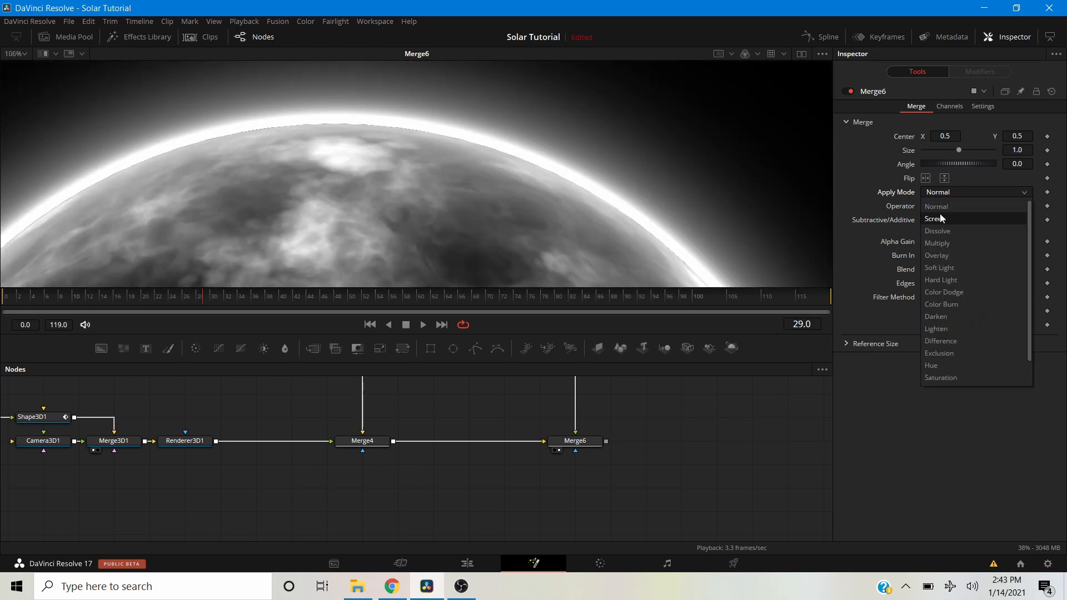
pyautogui.click(986, 219)
pyautogui.moveTo(992, 233); pyautogui.dragTo(1012, 249)
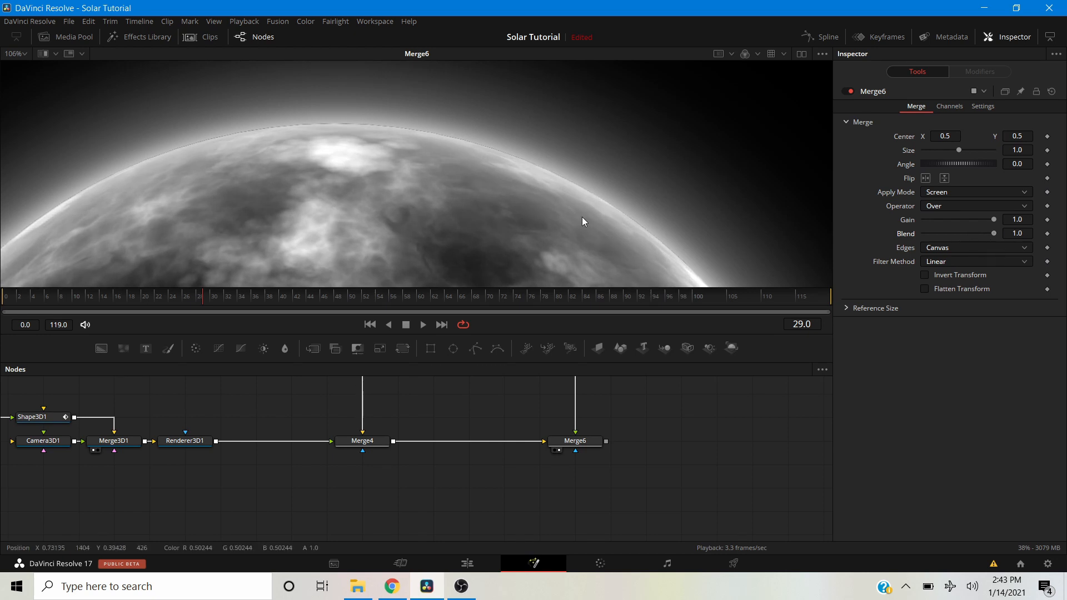
# Move the MediaOut1 node well away from Merge6 to make room in the node graph.
pyautogui.scroll(-4, 532, 212)
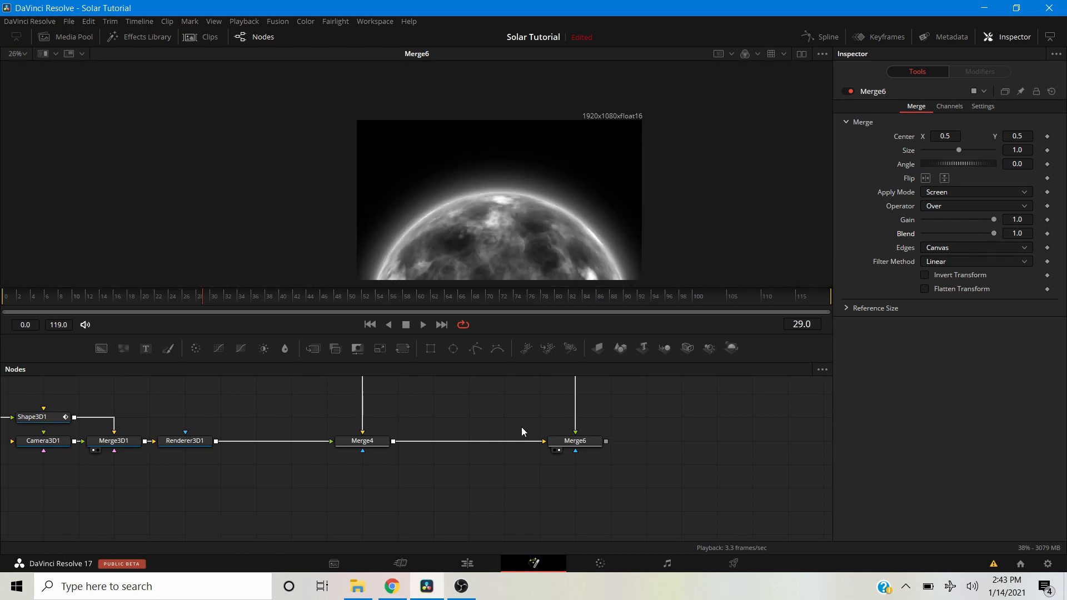
pyautogui.scroll(-1, 502, 244)
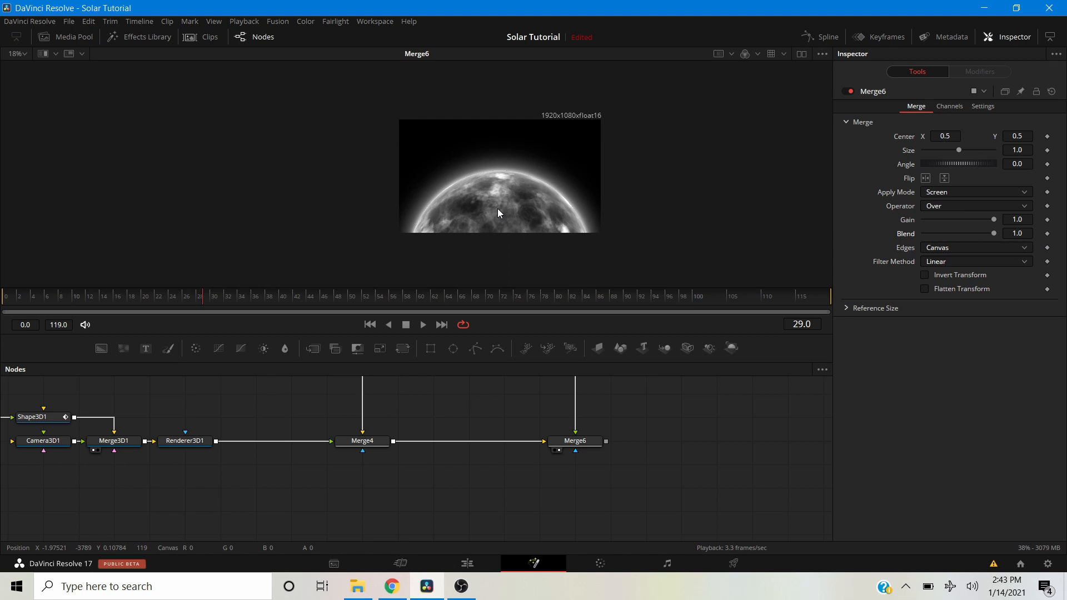
pyautogui.moveTo(597, 442); pyautogui.dragTo(356, 450)
pyautogui.scroll(-3, 398, 456)
pyautogui.scroll(-2, 348, 436)
pyautogui.scroll(5, 462, 514)
pyautogui.moveTo(419, 498); pyautogui.dragTo(756, 458)
pyautogui.scroll(-2, 726, 459)
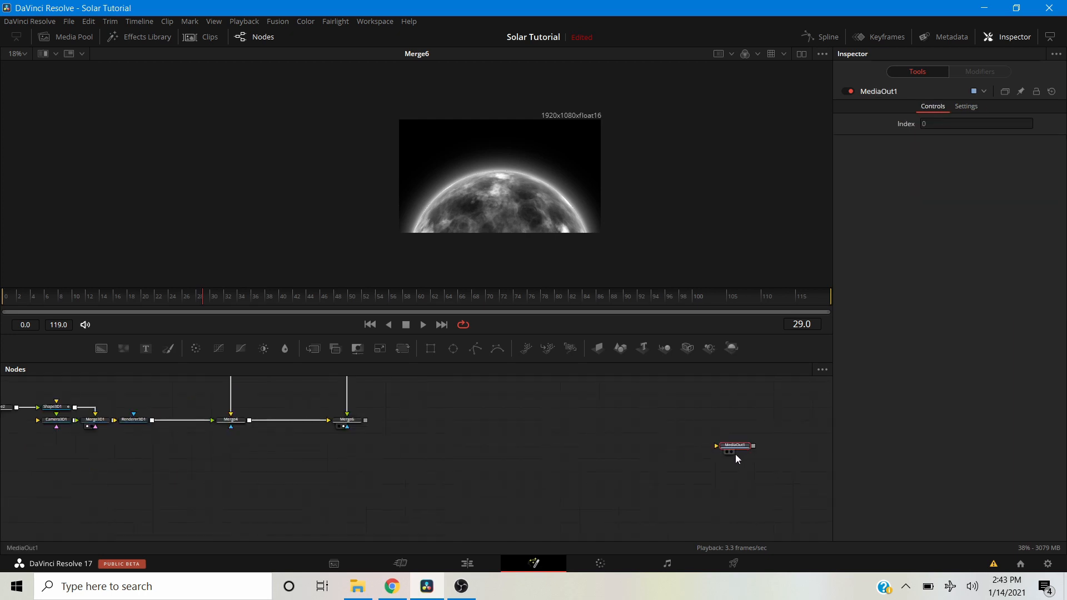
pyautogui.moveTo(714, 481); pyautogui.dragTo(451, 488)
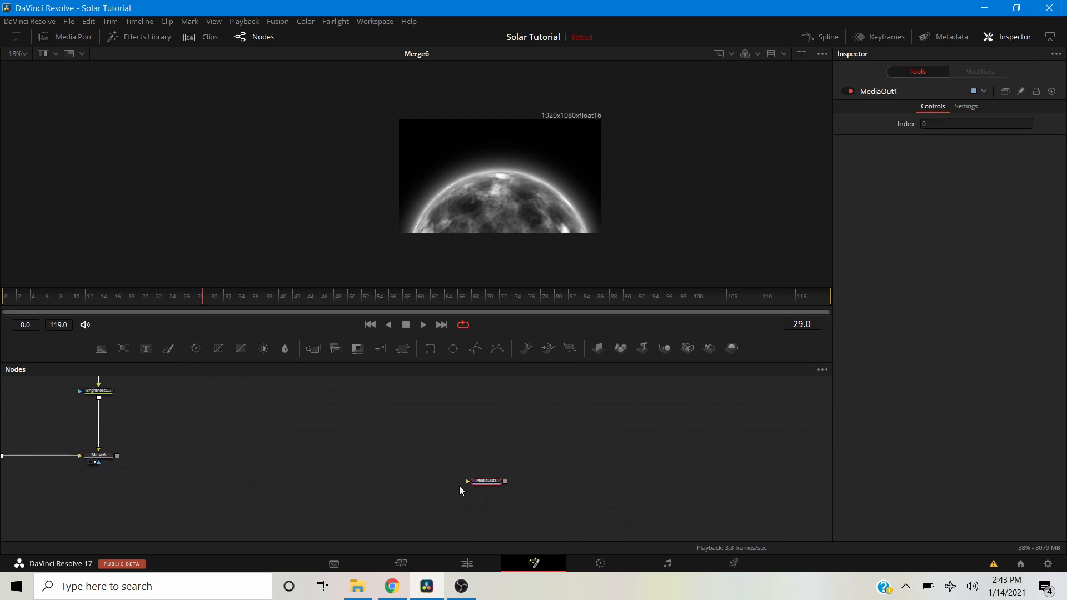
pyautogui.moveTo(523, 481); pyautogui.dragTo(698, 484)
pyautogui.moveTo(361, 499); pyautogui.dragTo(612, 534)
pyautogui.scroll(-2, 447, 457)
pyautogui.scroll(2, 438, 448)
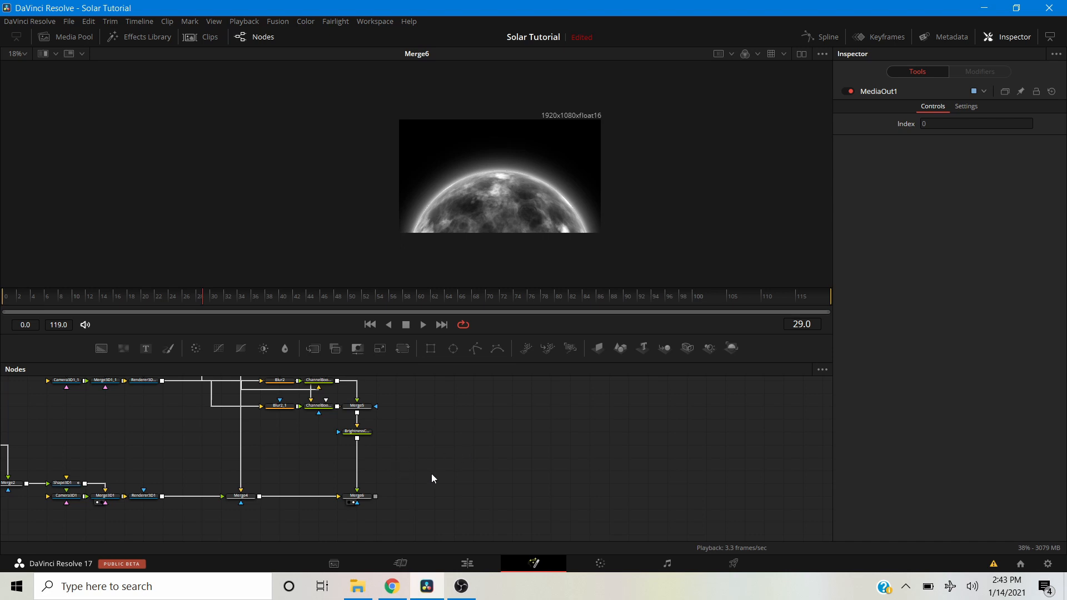
# Add a second Turbulent Noise node beside Merge6 and show it in the viewer.
pyautogui.scroll(2, 432, 474)
pyautogui.moveTo(422, 489); pyautogui.dragTo(430, 448)
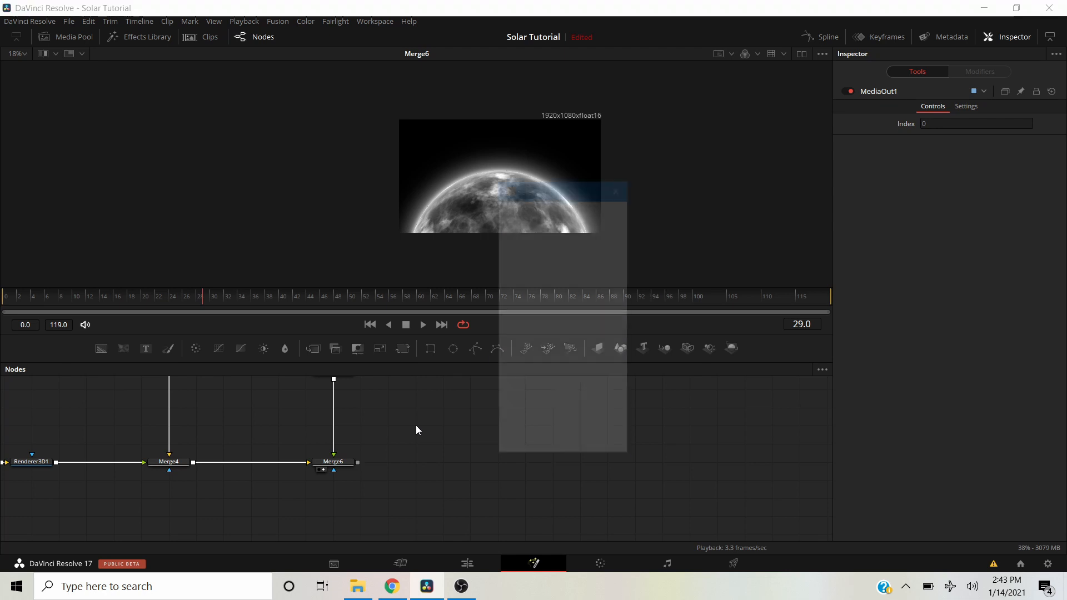
pyautogui.hotkey('shift', 'space')
pyautogui.write('turb')
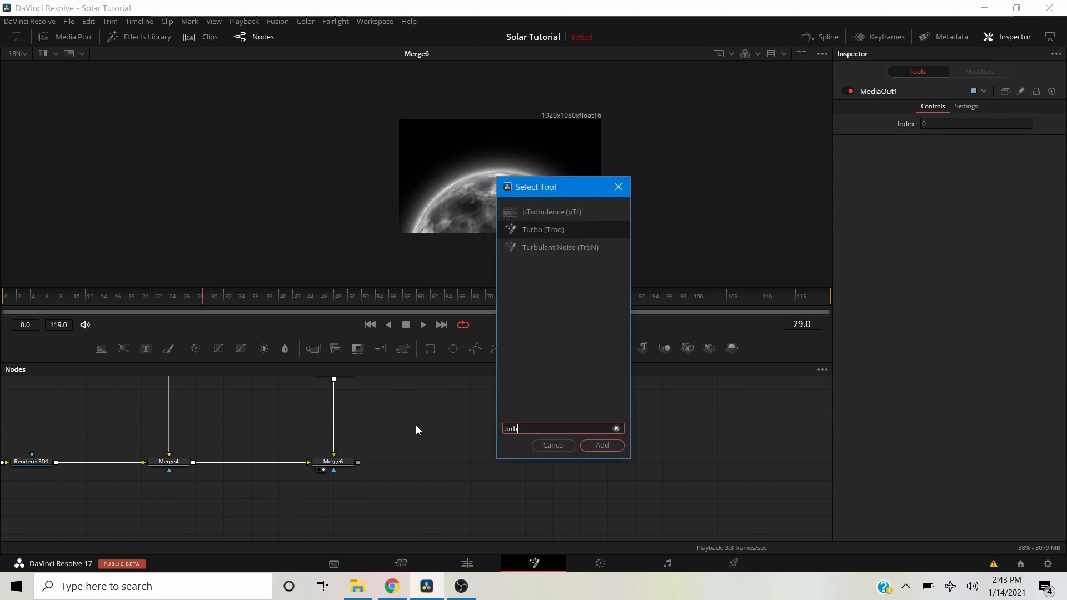
pyautogui.press('Down')
pyautogui.press('Return')
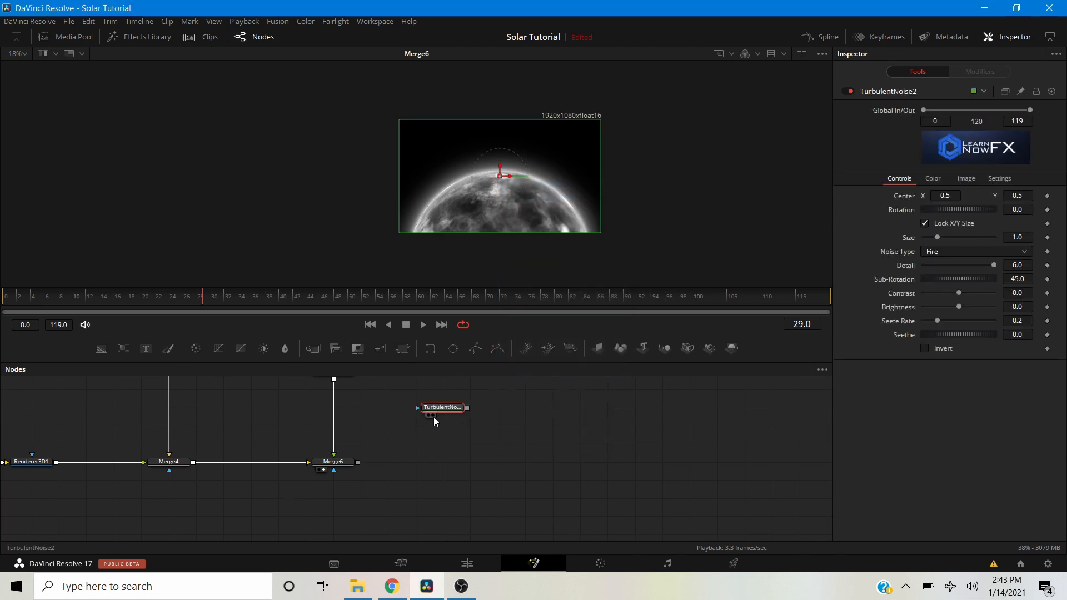
pyautogui.click(434, 415)
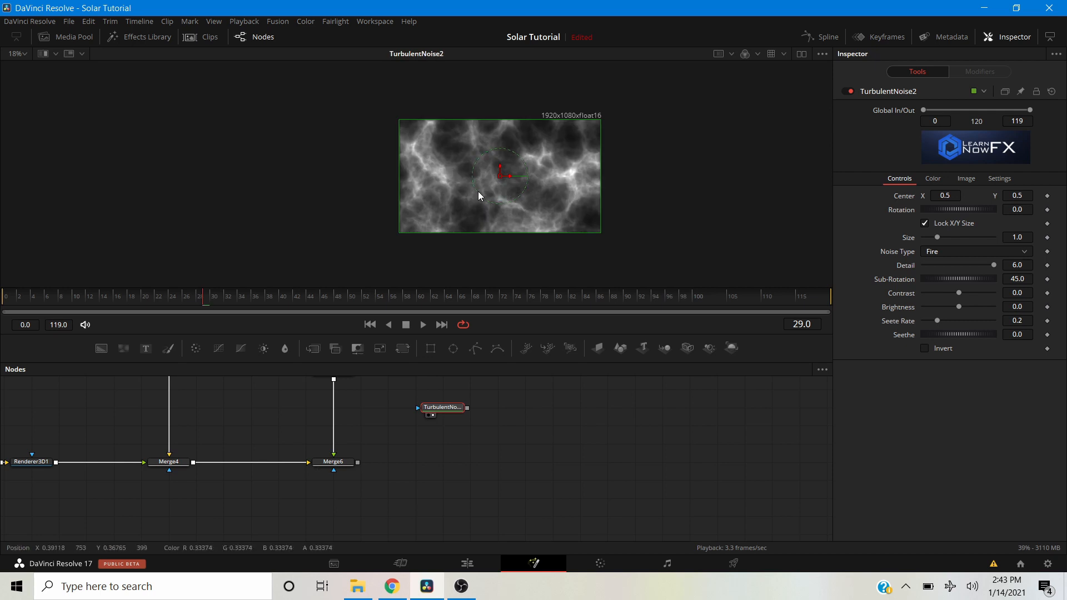
# Set TurbulentNoise2's size to about 0.55 and its sub-rotation to 90.
pyautogui.scroll(2, 477, 191)
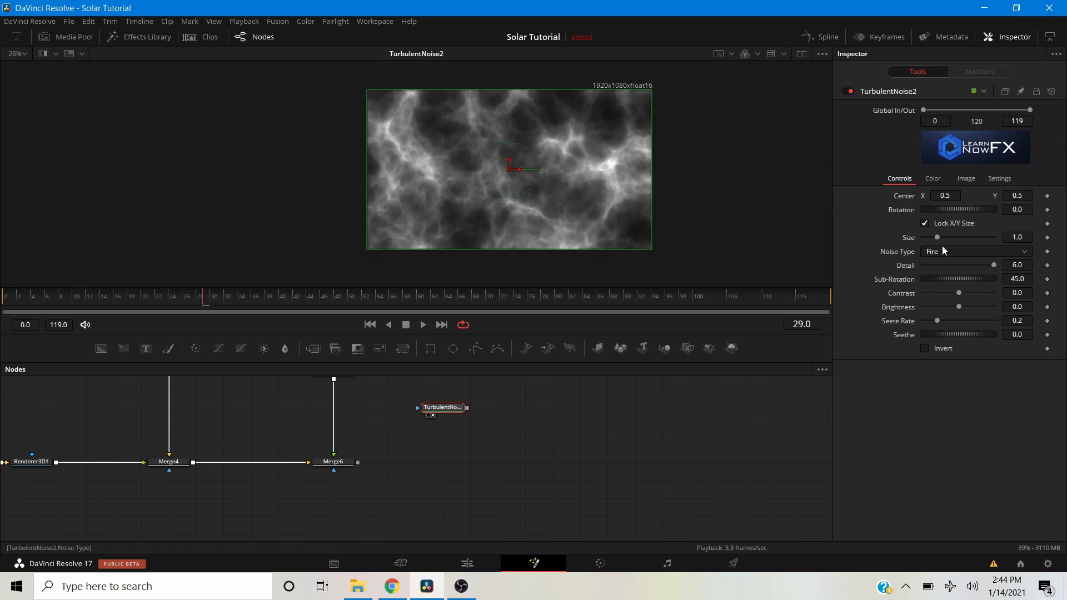
pyautogui.moveTo(939, 238); pyautogui.dragTo(933, 239)
pyautogui.scroll(3, 539, 207)
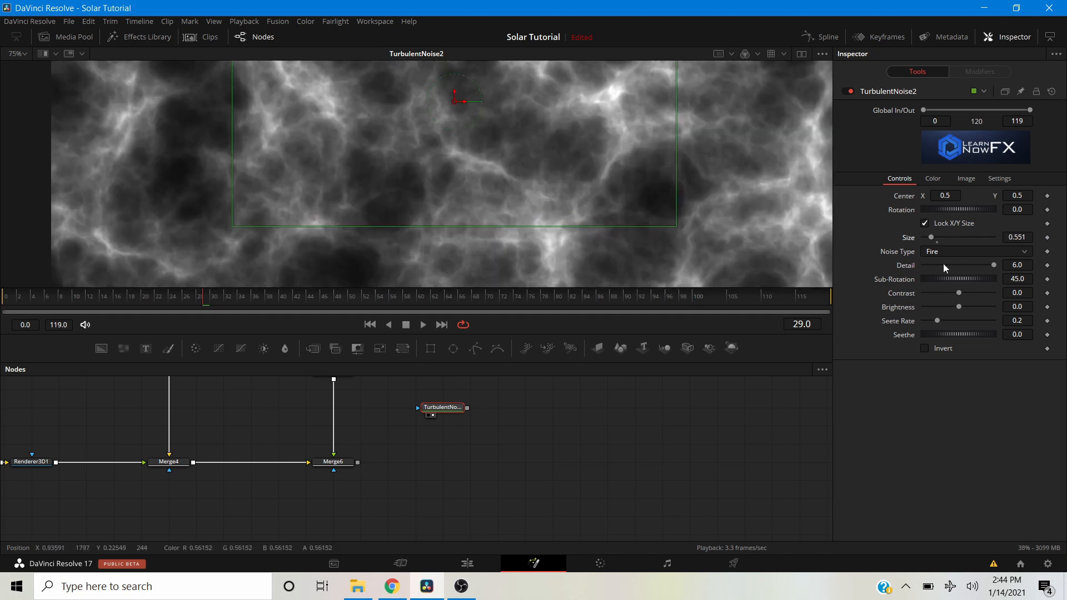
pyautogui.click(1022, 279)
pyautogui.write('90')
pyautogui.click(1021, 293)
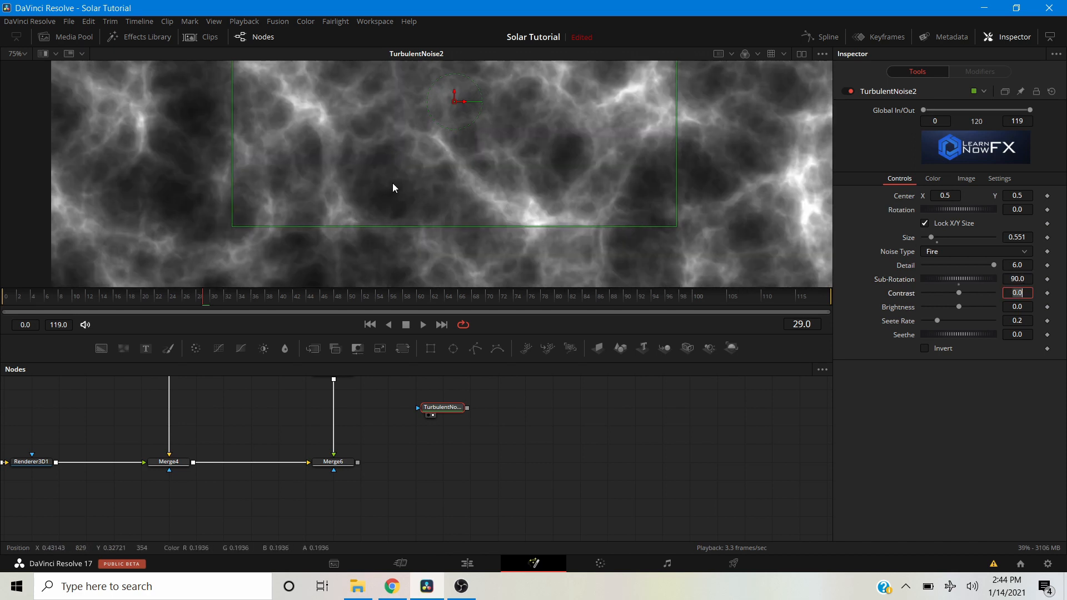
pyautogui.scroll(-3, 391, 183)
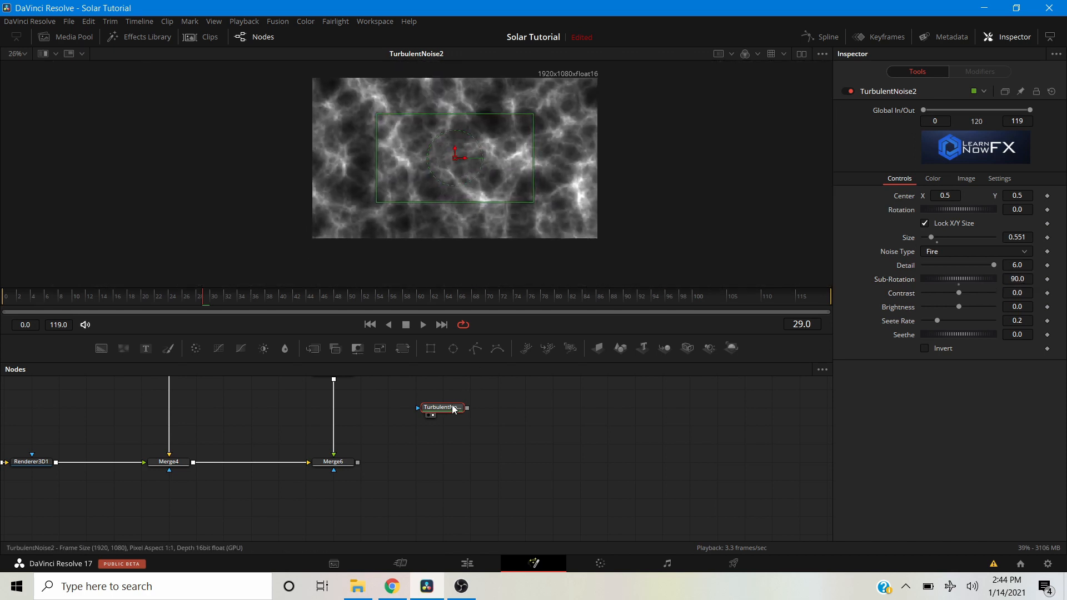
# Mask TurbulentNoise2 with an ellipse about 0.138 high with a soft edge of about 0.18, and play the result.
pyautogui.click(453, 349)
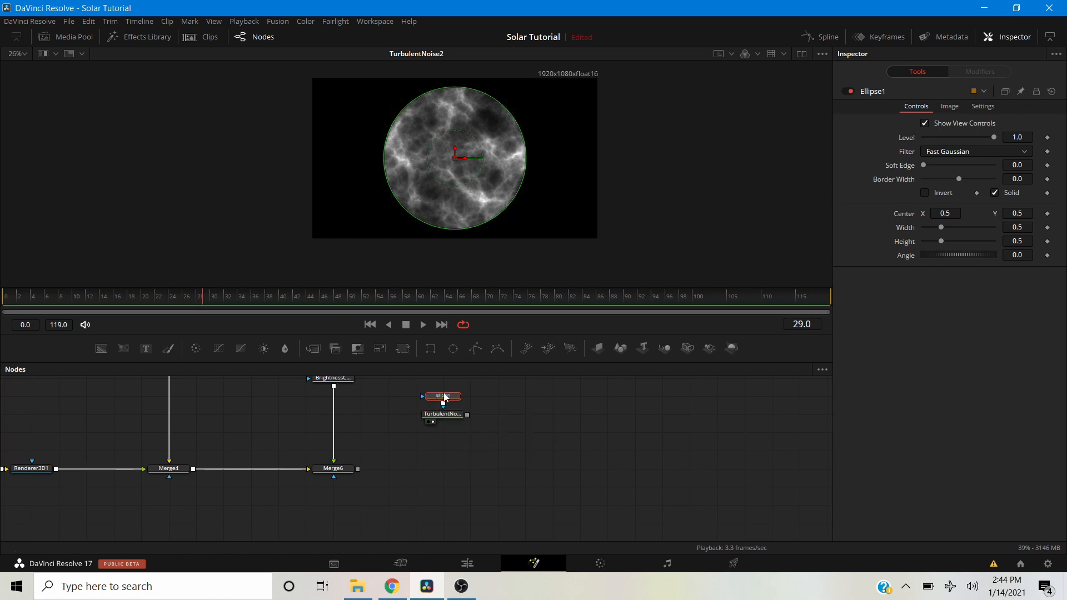
pyautogui.moveTo(455, 230); pyautogui.dragTo(462, 178)
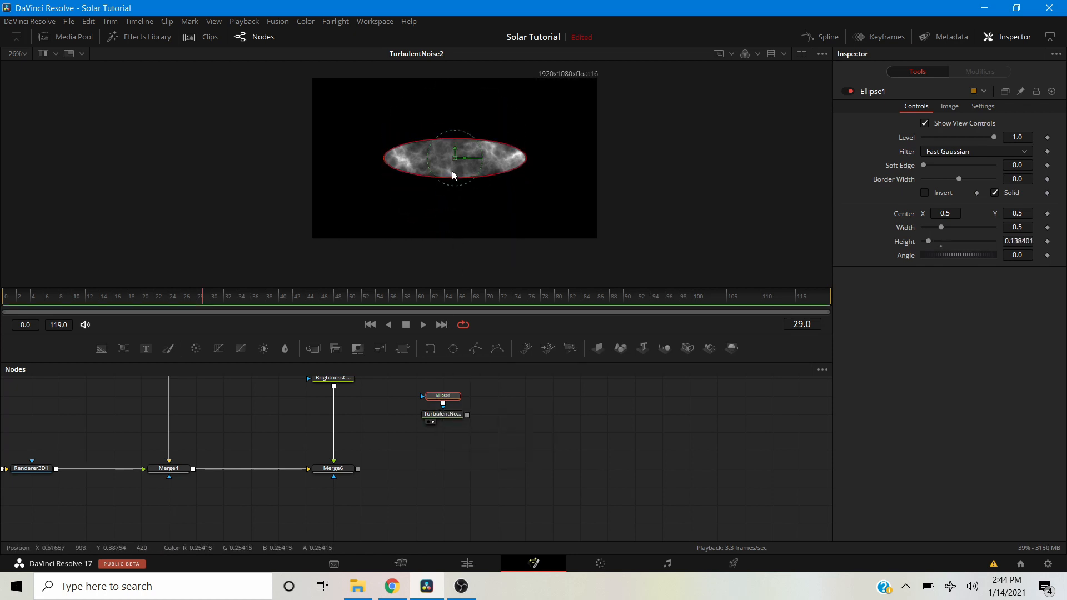
pyautogui.scroll(2, 449, 170)
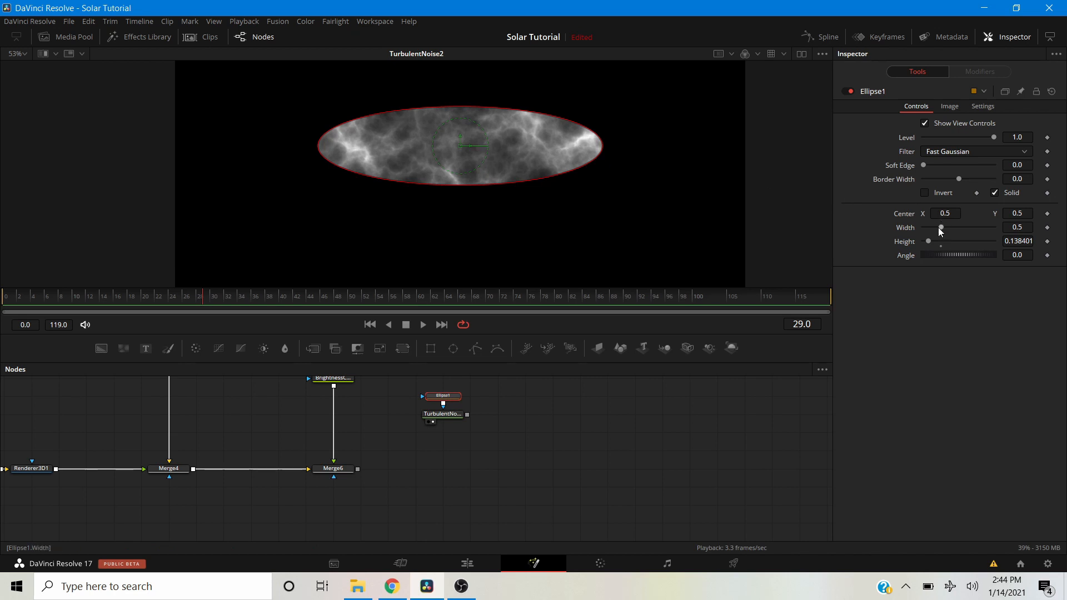
pyautogui.moveTo(923, 165); pyautogui.dragTo(990, 189)
pyautogui.scroll(-2, 431, 221)
pyautogui.click(537, 426)
pyautogui.press('space')
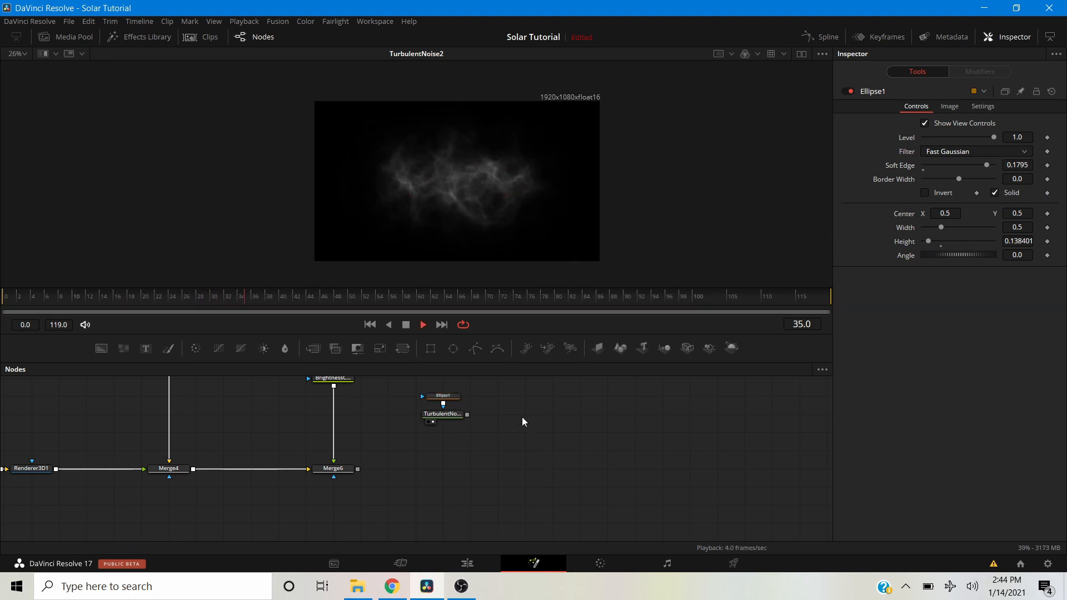
# Disconnect the ellipse mask from TurbulentNoise2, place it beside the node, and play the unmasked noise.
pyautogui.moveTo(443, 396); pyautogui.dragTo(510, 416)
pyautogui.click(502, 415)
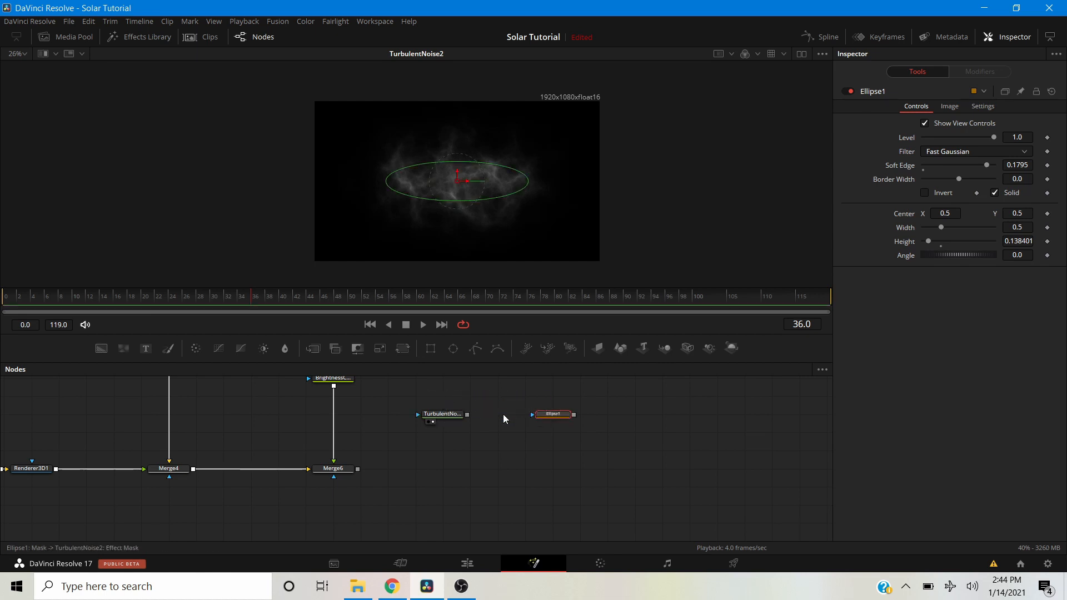
pyautogui.click(455, 414)
pyautogui.moveTo(556, 418); pyautogui.dragTo(529, 419)
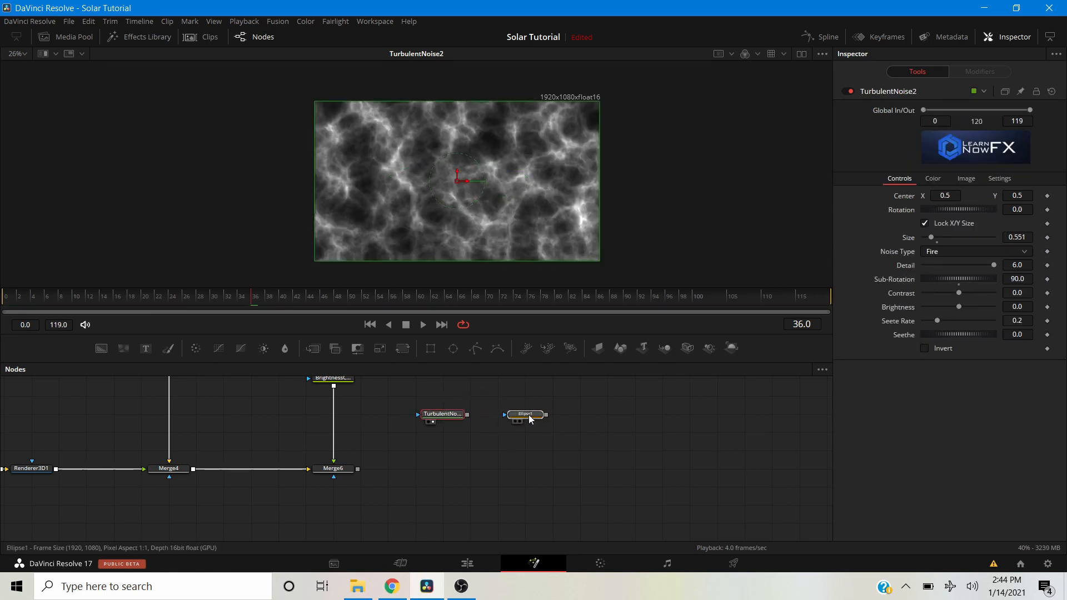
pyautogui.click(478, 455)
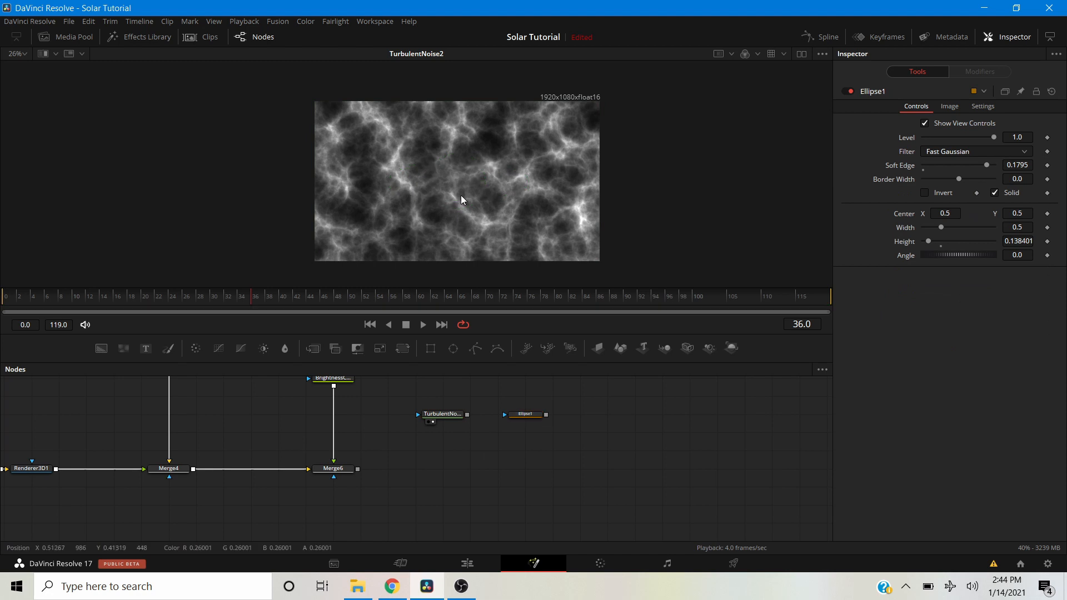
pyautogui.scroll(1, 432, 199)
pyautogui.press('space')
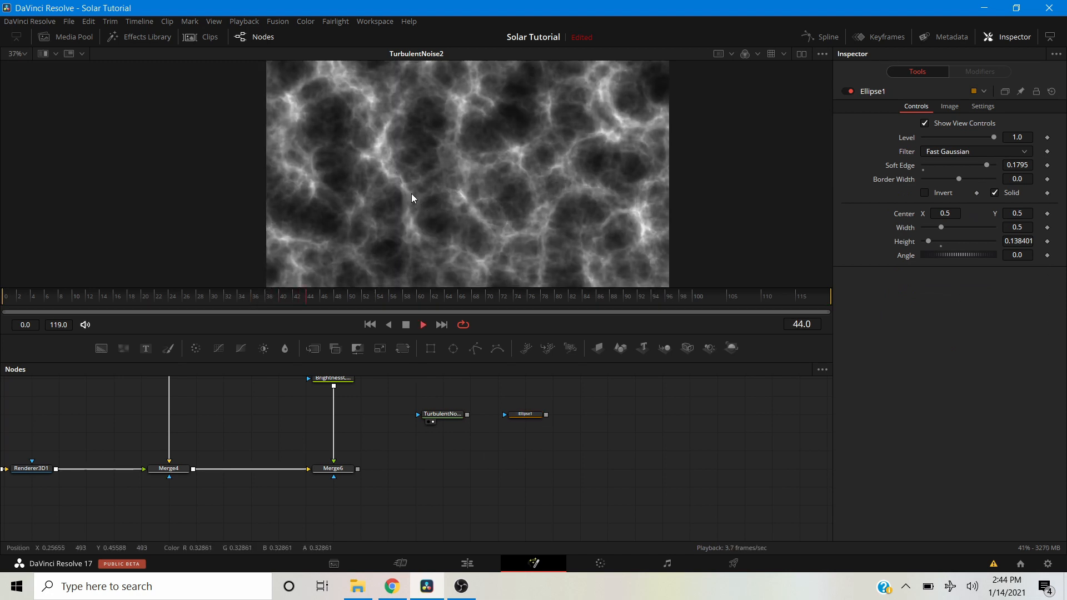
pyautogui.press('space')
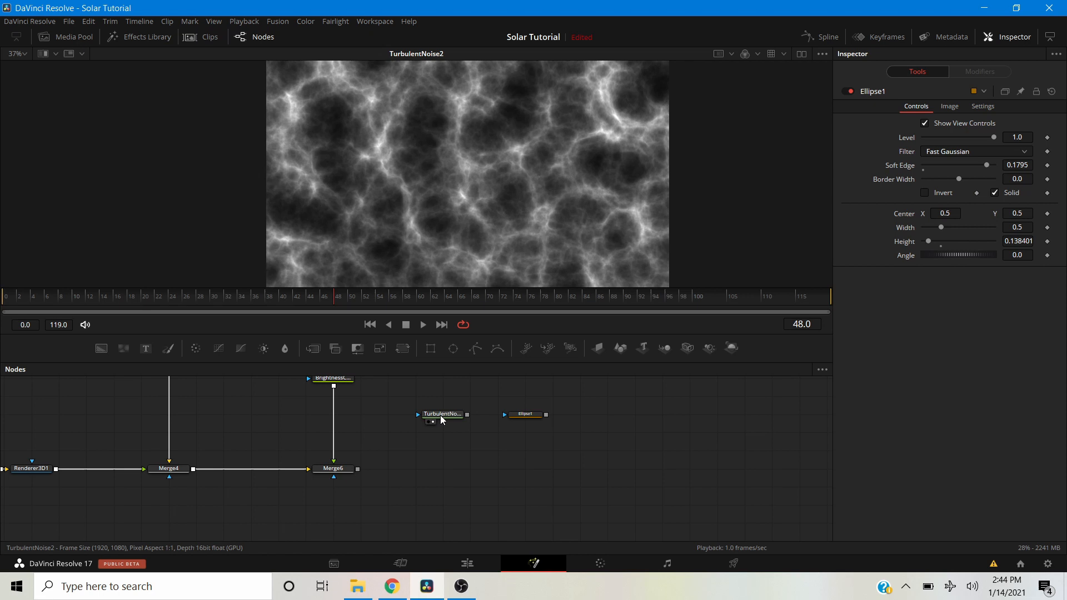
# Drive TurbulentNoise2's center with the expression Point(0.5, time*0.02) and play the noise motion.
pyautogui.click(441, 417)
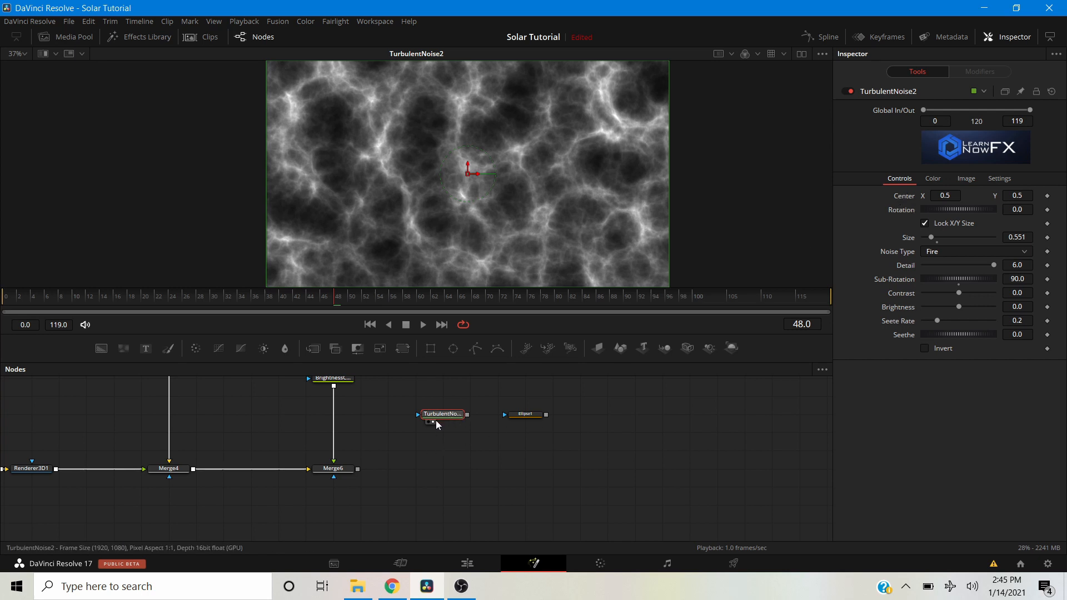
pyautogui.rightClick(907, 201)
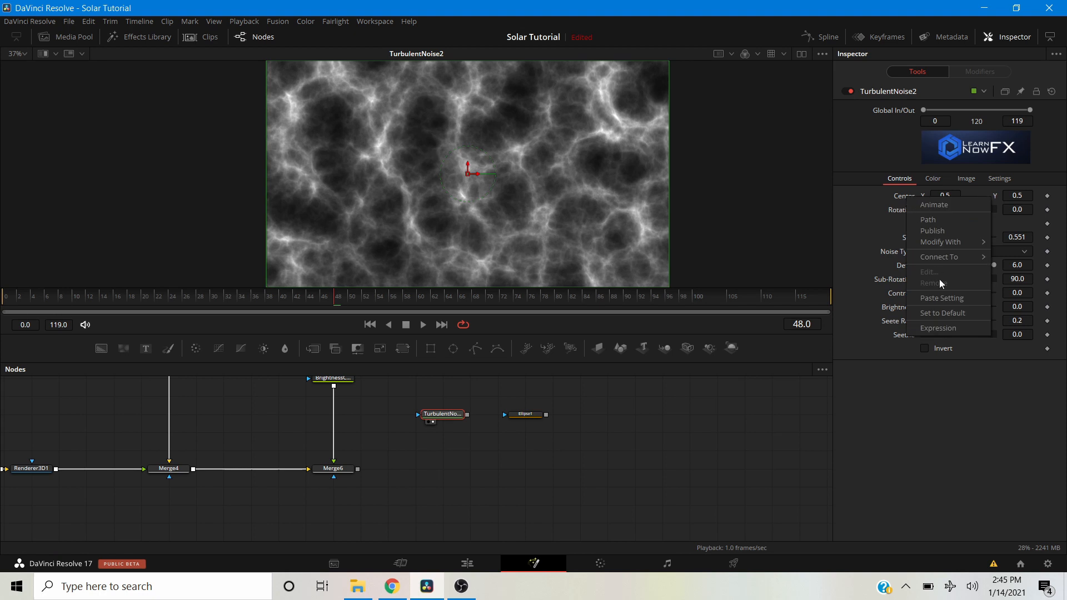
pyautogui.click(938, 328)
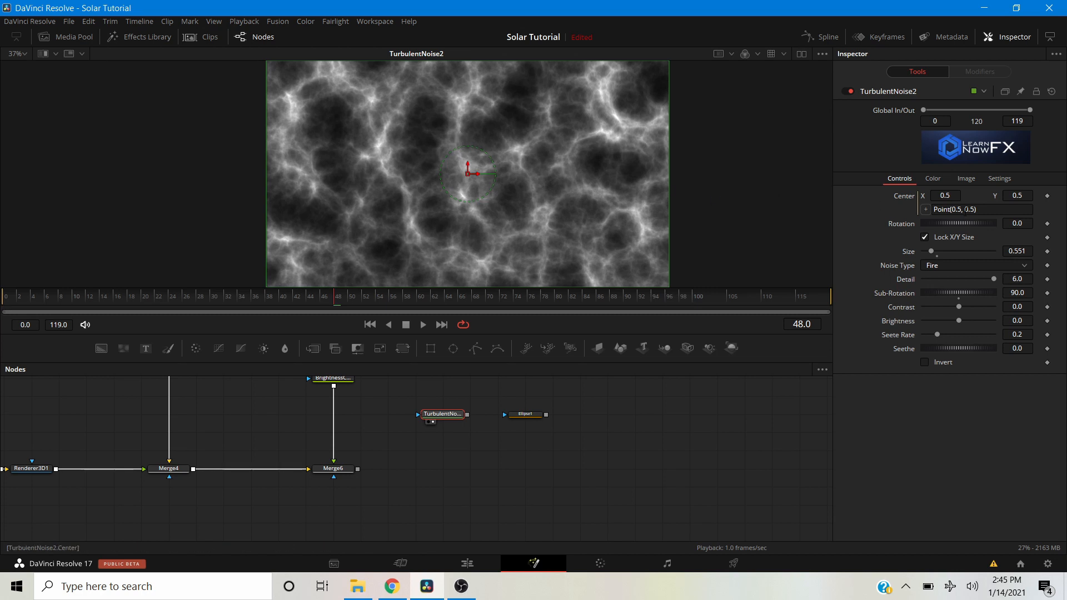
pyautogui.click(967, 209)
pyautogui.press('BackSpace')
pyautogui.press('BackSpace')
pyautogui.press('BackSpace')
pyautogui.write('time')
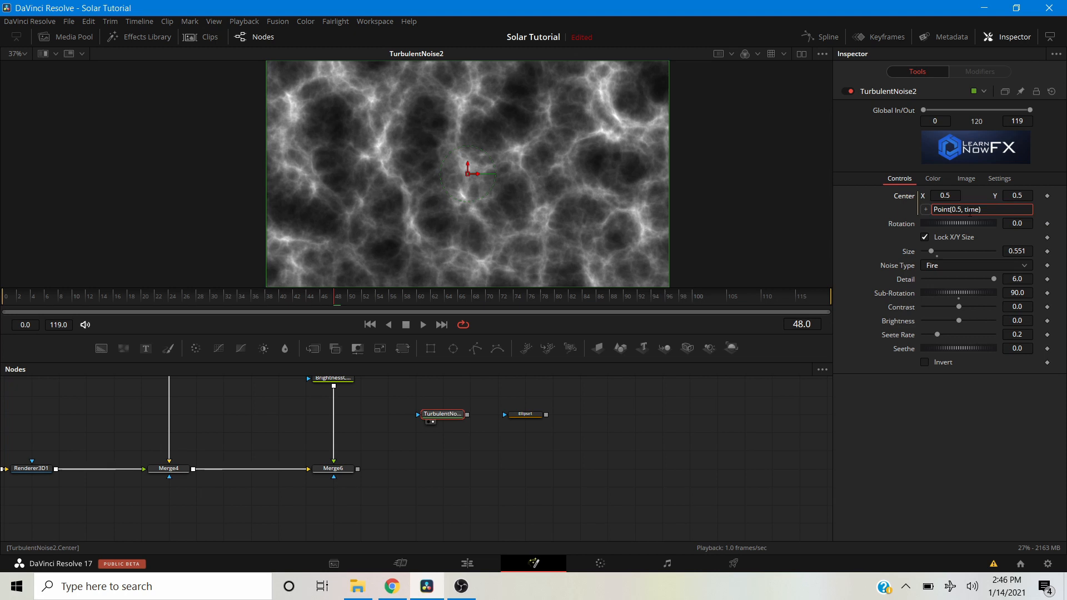
pyautogui.write('*0.02')
pyautogui.press('Return')
pyautogui.press('space')
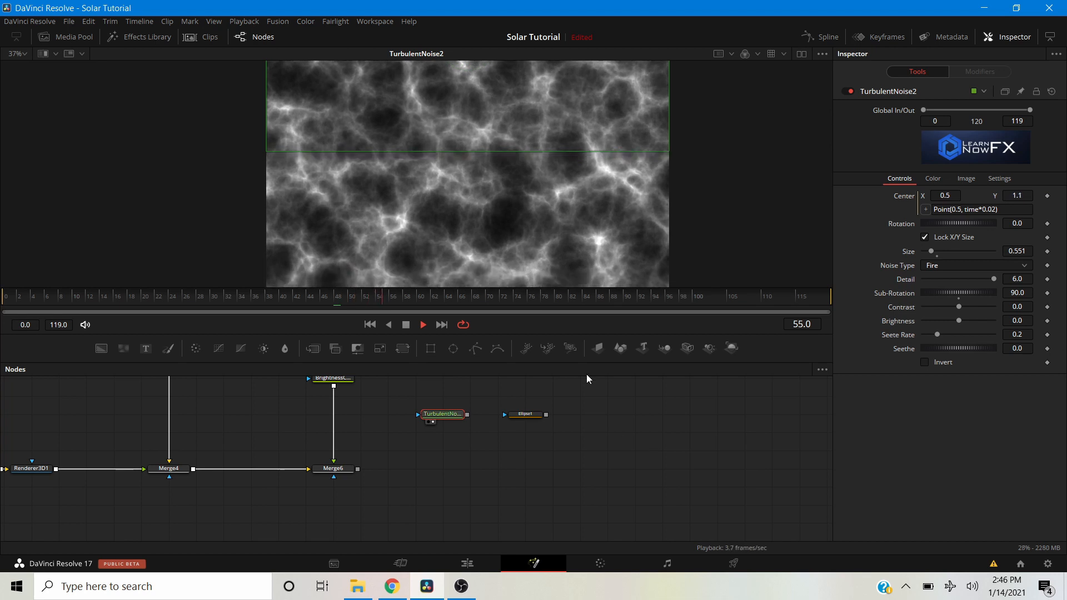
pyautogui.scroll(-2, 512, 228)
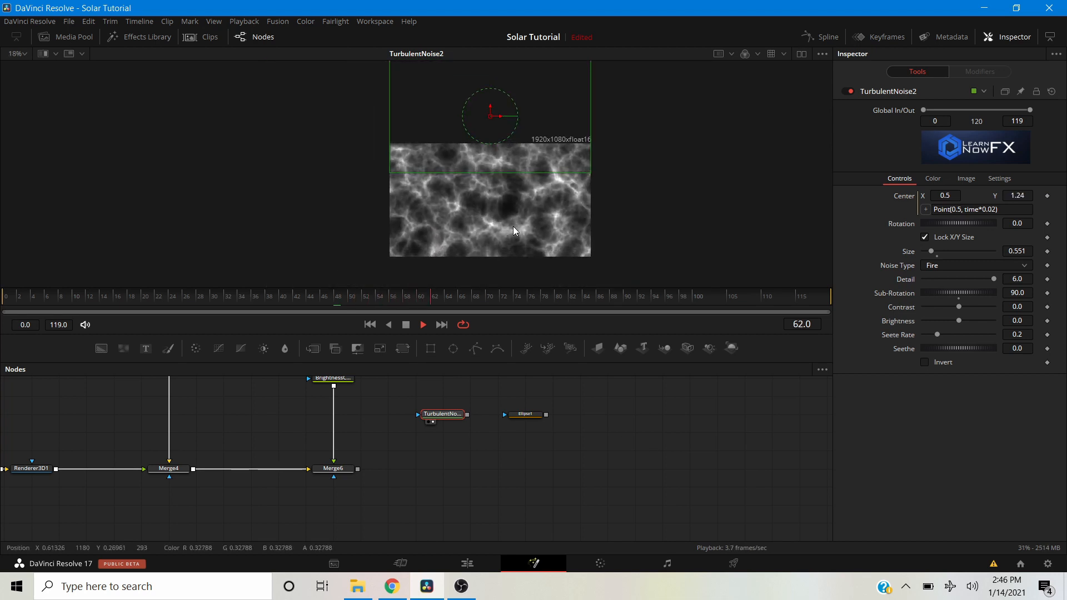
pyautogui.press('space')
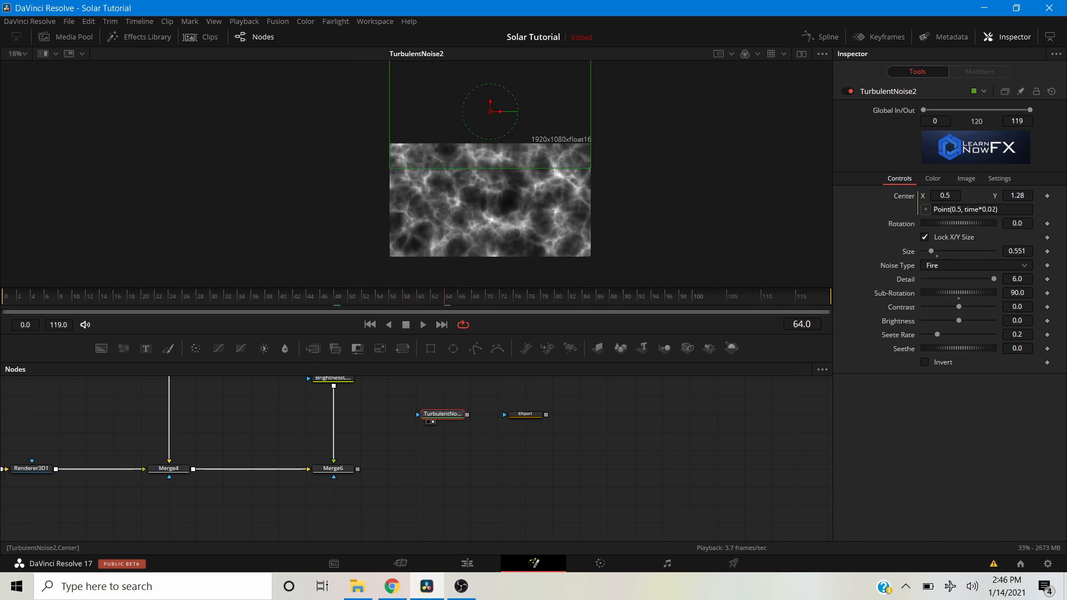
# Slow the noise motion by changing the center expression to Point(0.5, time*0.005), and play it back.
pyautogui.click(995, 209)
pyautogui.write('0')
pyautogui.press('Delete')
pyautogui.write('5')
pyautogui.press('Return')
pyautogui.press('space')
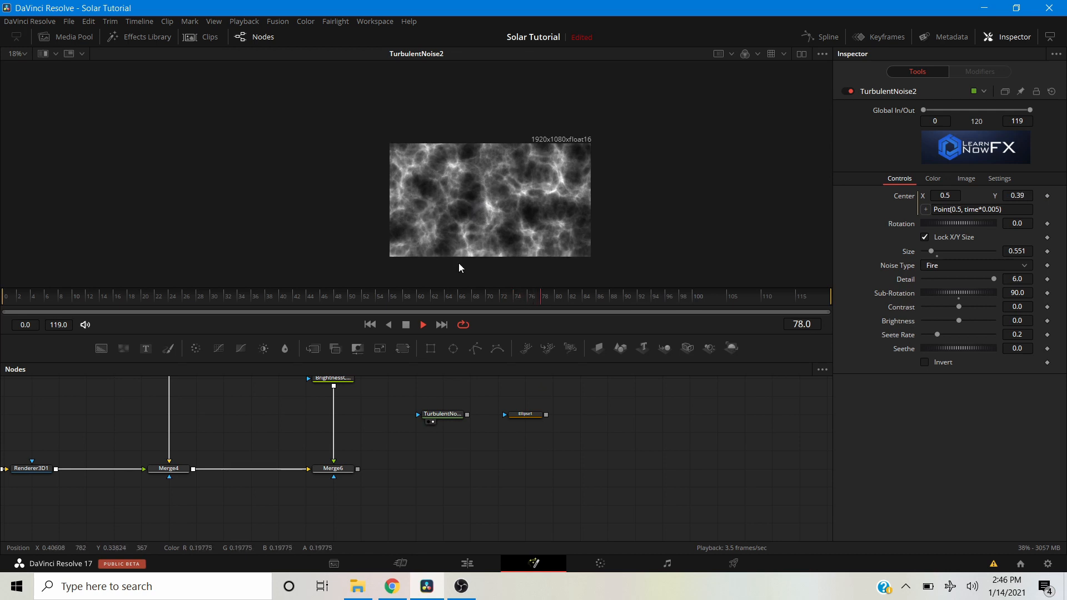
pyautogui.press('space')
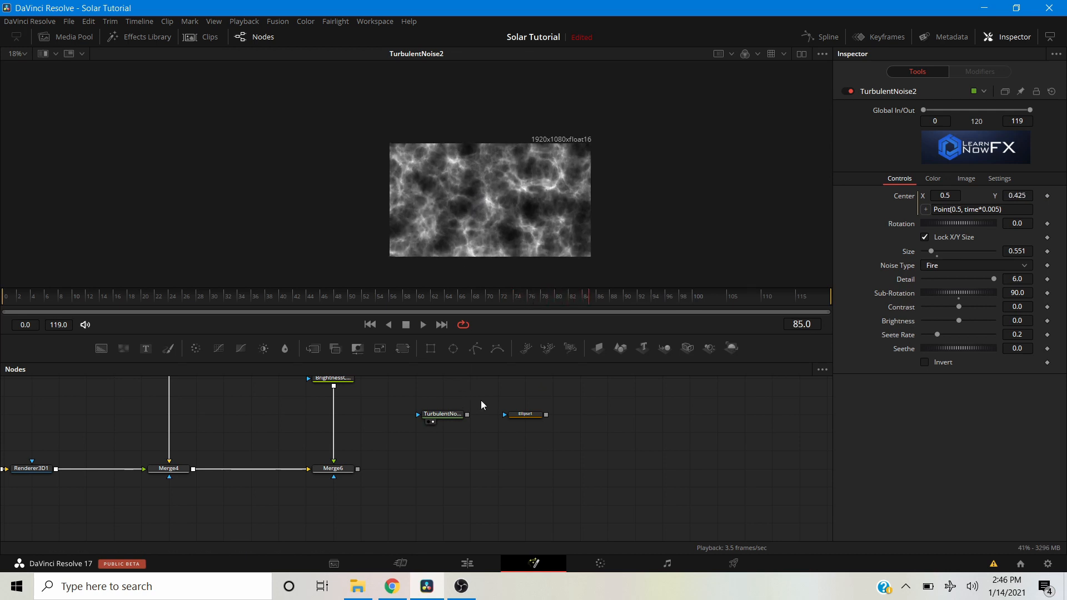
# Connect the Ellipse mask to the second TurbulentNoise node, place the ellipse directly above it, and briefly preview the masked noise.
pyautogui.moveTo(546, 415); pyautogui.dragTo(447, 416)
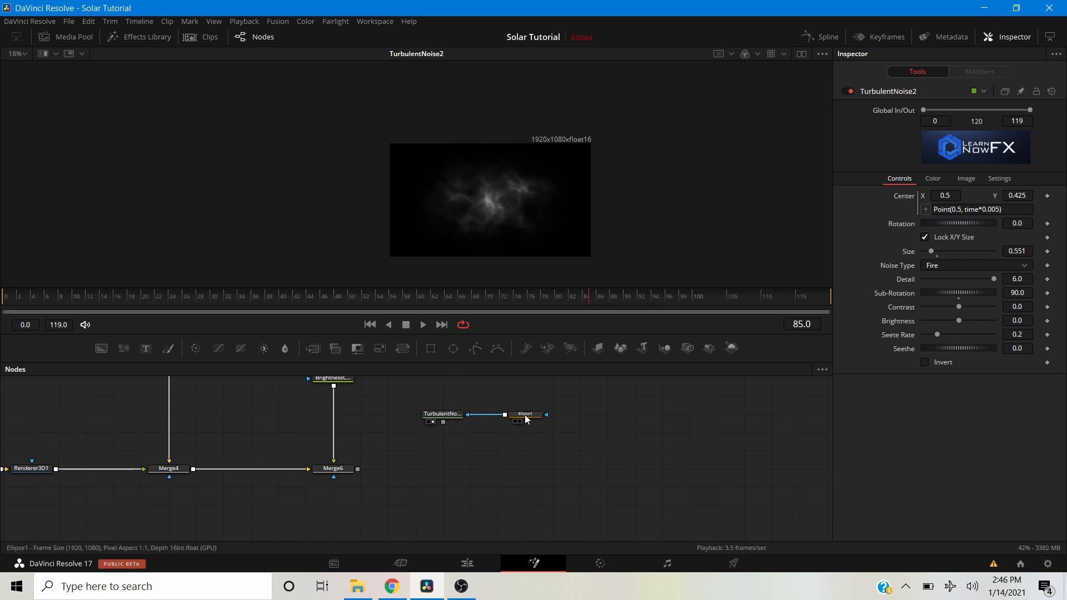
pyautogui.moveTo(528, 416); pyautogui.dragTo(440, 400)
pyautogui.press('space')
pyautogui.scroll(2, 480, 207)
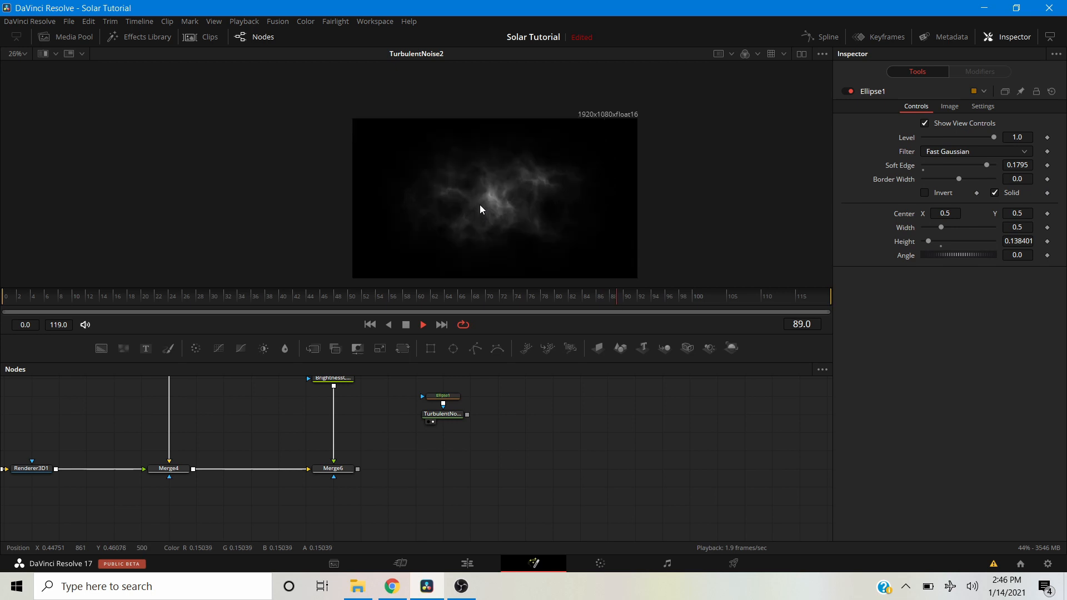
pyautogui.press('space')
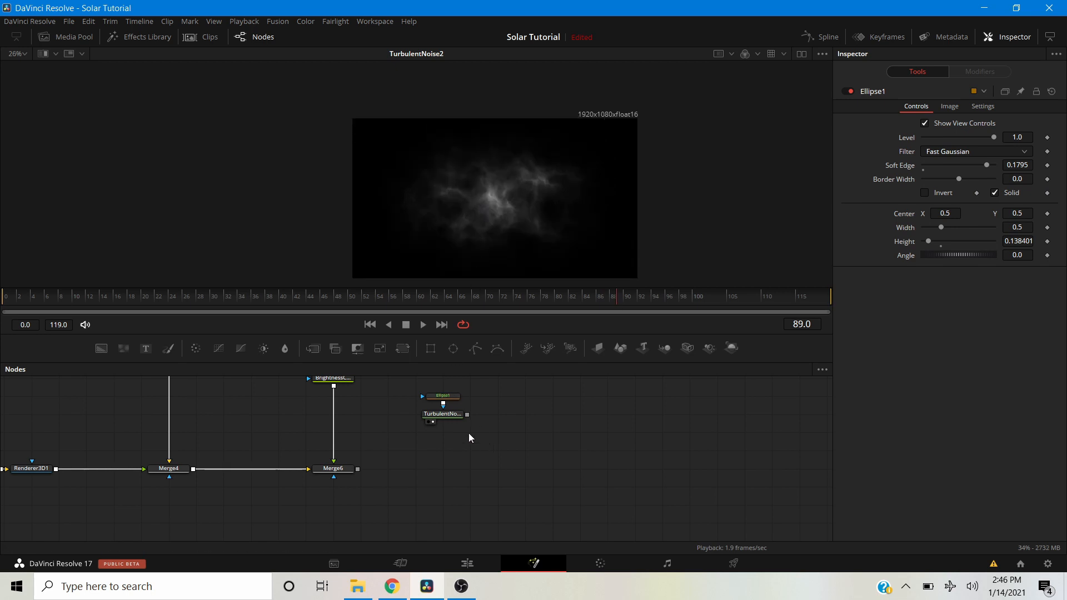
# Add a Brightness/Contrast node after the masked TurbulentNoise, show it in the viewer, and set its Gain to 1.3.
pyautogui.click(443, 416)
pyautogui.click(264, 348)
pyautogui.moveTo(471, 419); pyautogui.dragTo(425, 438)
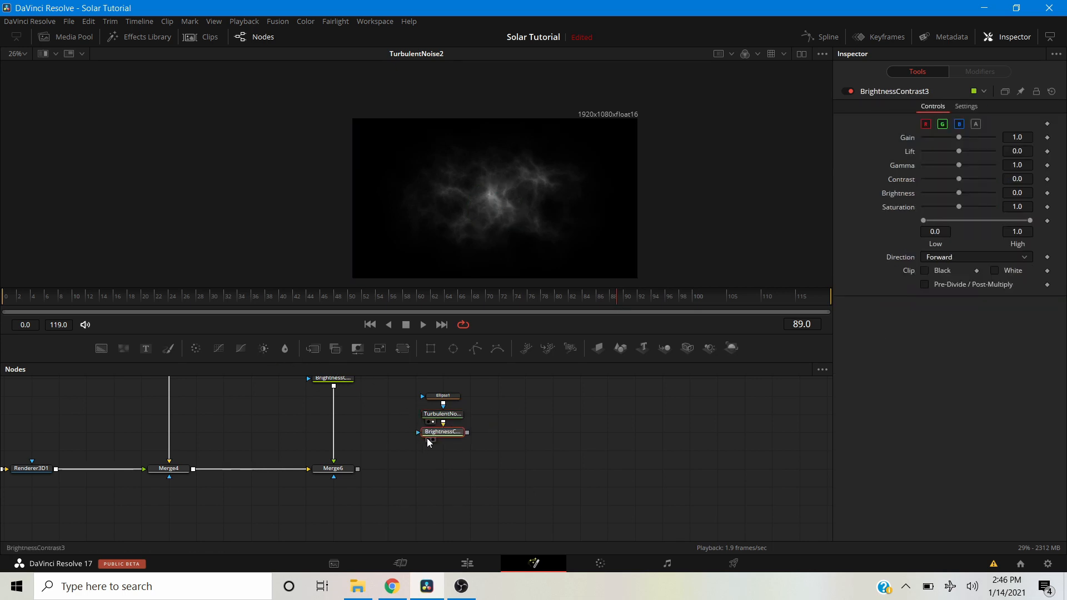
pyautogui.click(1028, 137)
pyautogui.press('BackSpace')
pyautogui.write('3')
pyautogui.press('Tab')
# Move the Ellipse, TurbulentNoise and BrightnessContrast nodes together slightly higher in the node graph.
pyautogui.scroll(3, 444, 445)
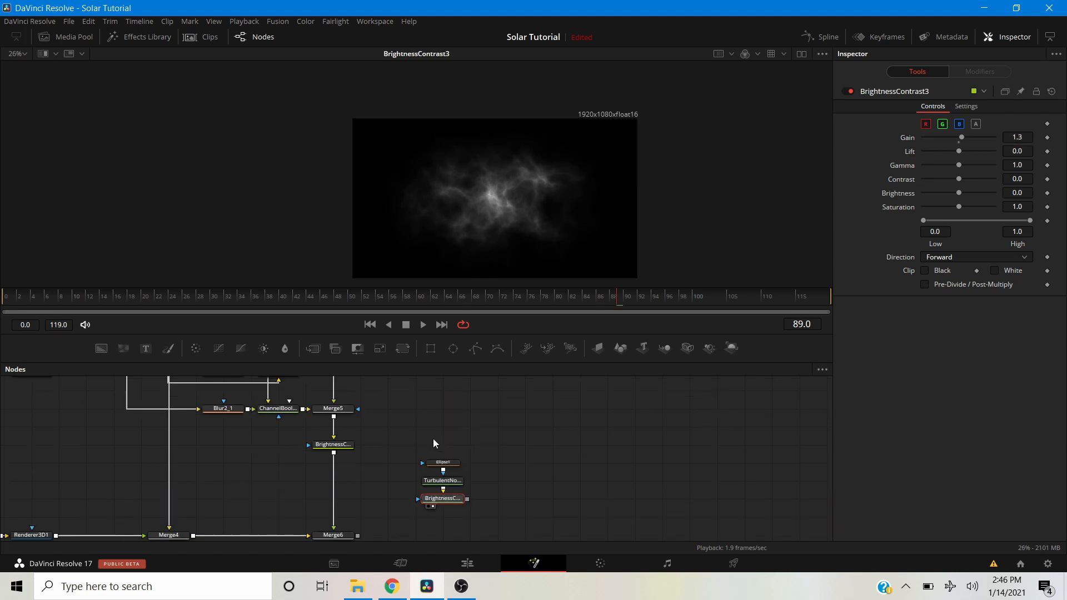
pyautogui.moveTo(408, 445); pyautogui.dragTo(450, 477)
pyautogui.click(496, 478)
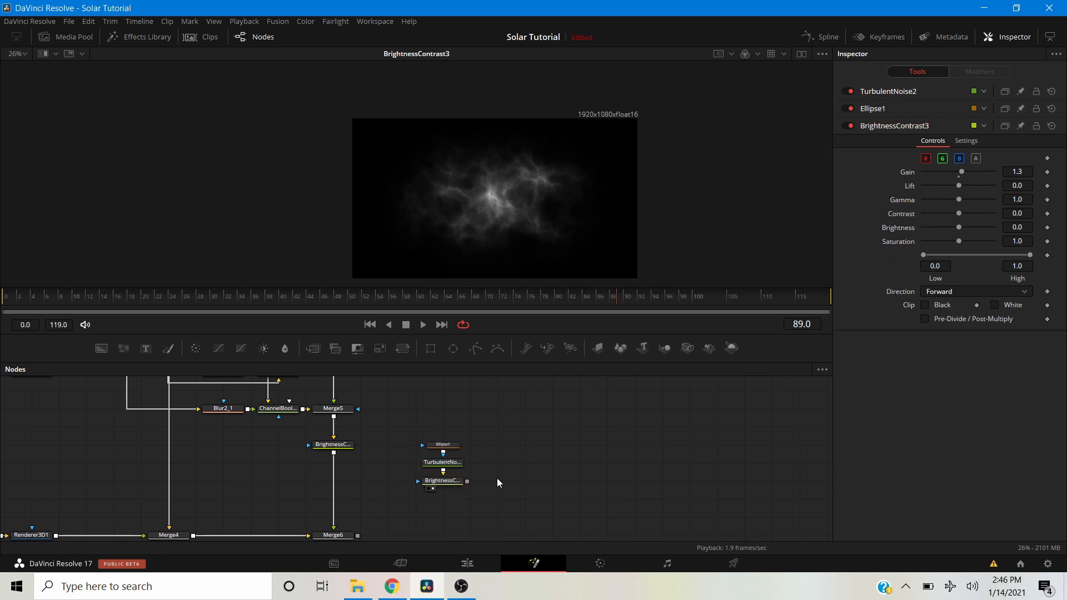
# Add a DVE node after the noise's BrightnessContrast and merge its output over Merge6, placing the new merge below it.
pyautogui.scroll(-3, 497, 477)
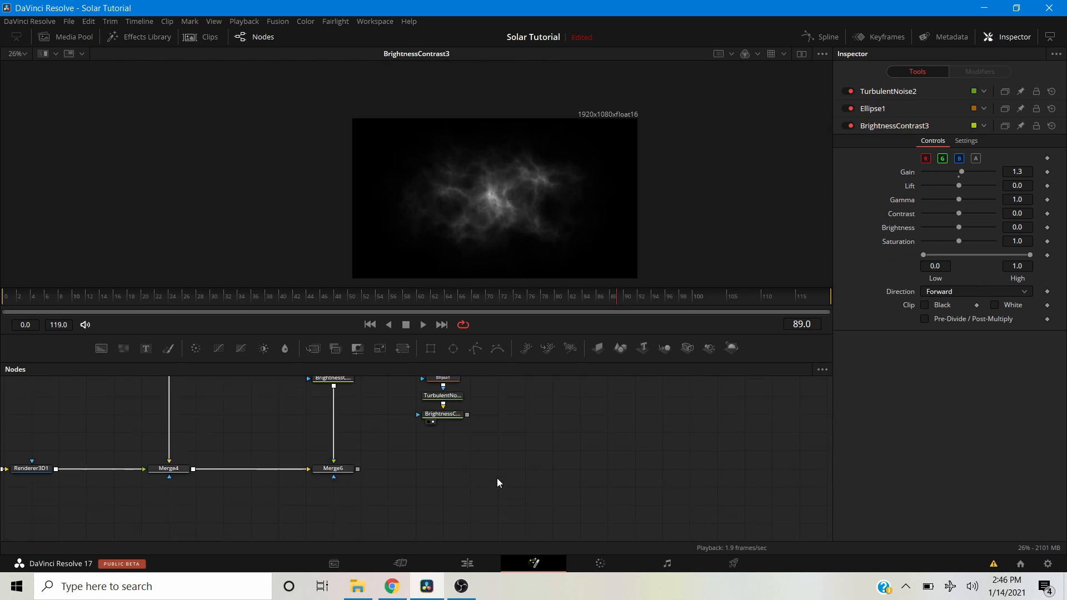
pyautogui.click(448, 415)
pyautogui.hotkey('shift', 'space')
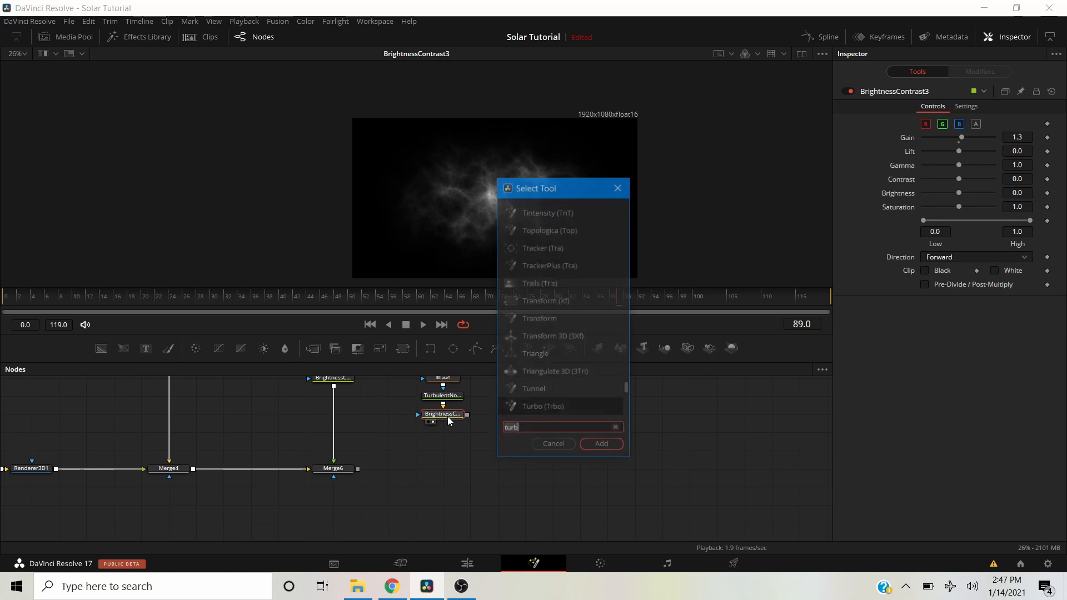
pyautogui.write('dve')
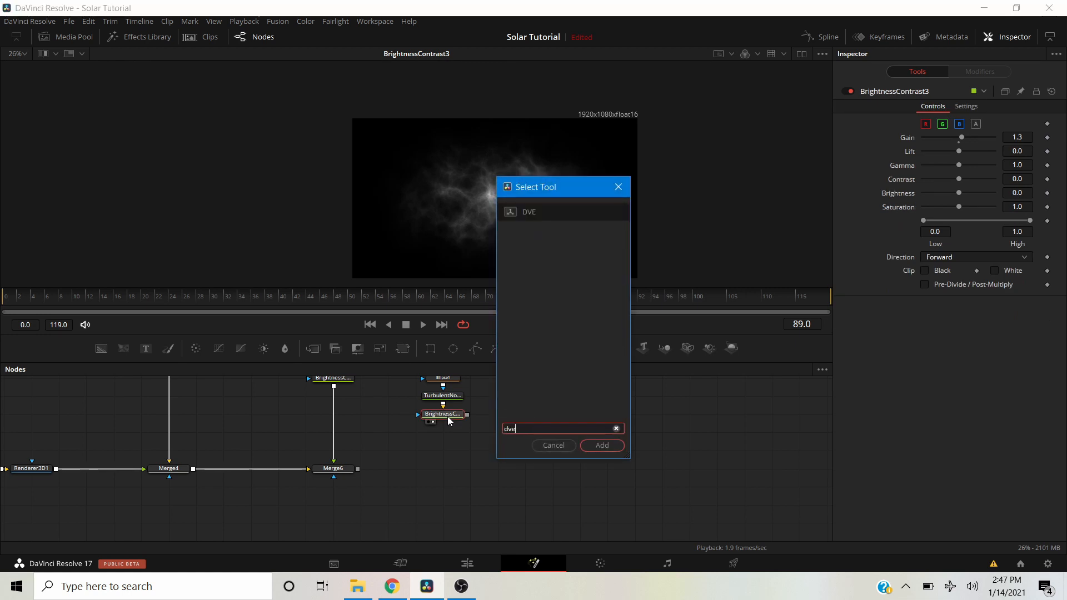
pyautogui.press('Return')
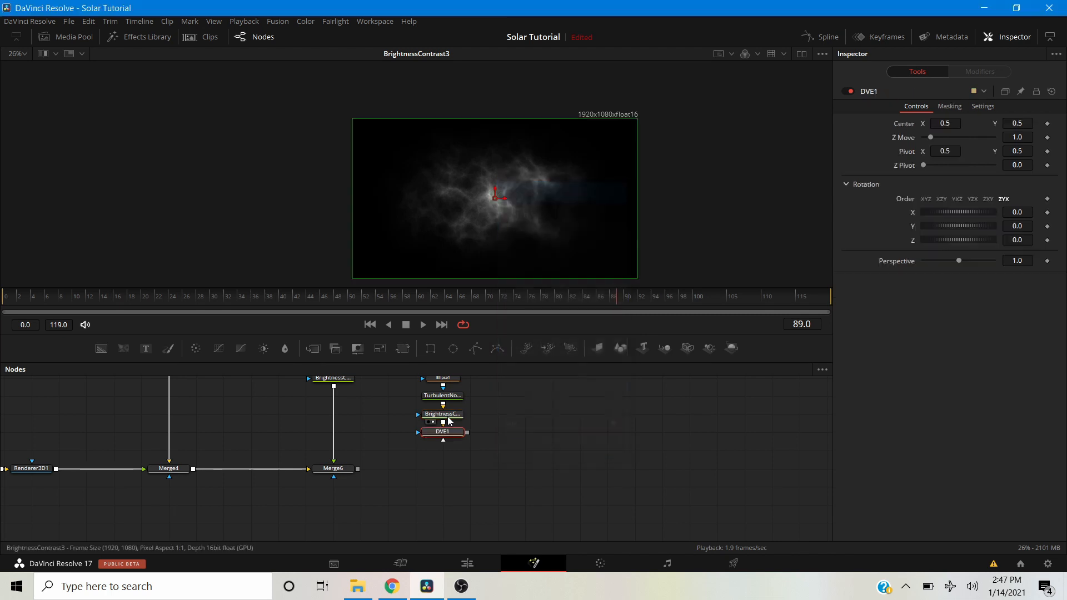
pyautogui.moveTo(468, 432); pyautogui.dragTo(358, 471)
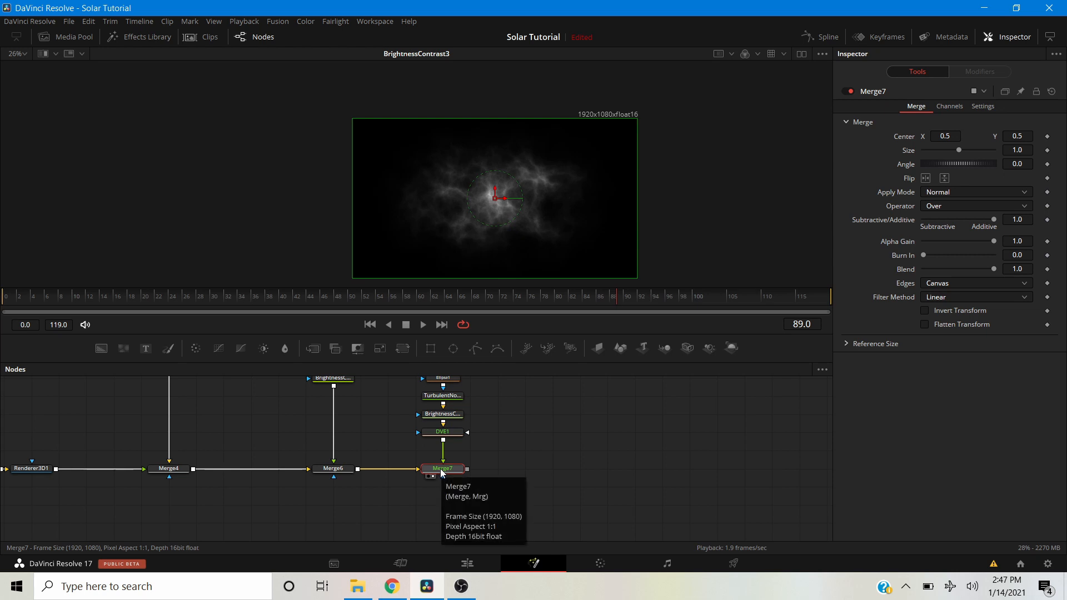
# Show Merge7 in the viewer, set its Apply Mode to Screen, and inspect the flare along the sun's edge.
pyautogui.press('1')
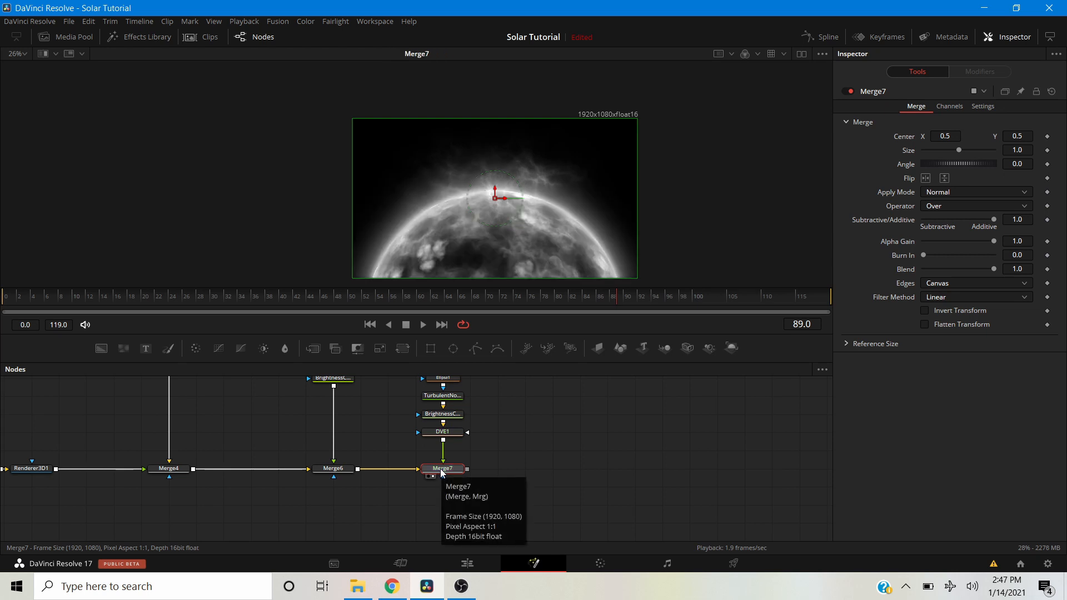
pyautogui.scroll(2, 441, 472)
pyautogui.scroll(1, 442, 472)
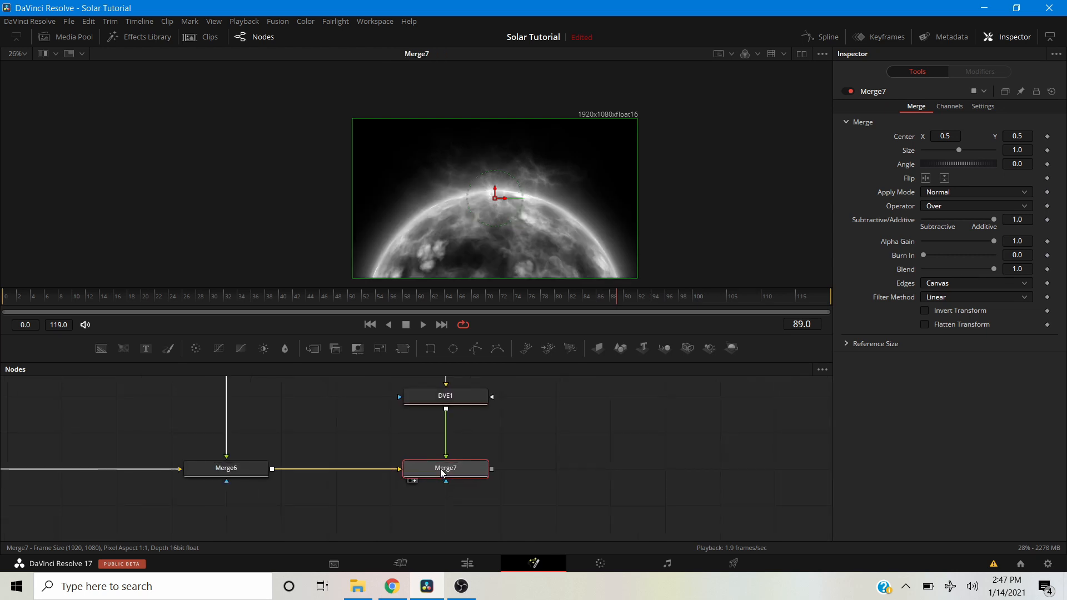
pyautogui.click(962, 195)
pyautogui.click(946, 216)
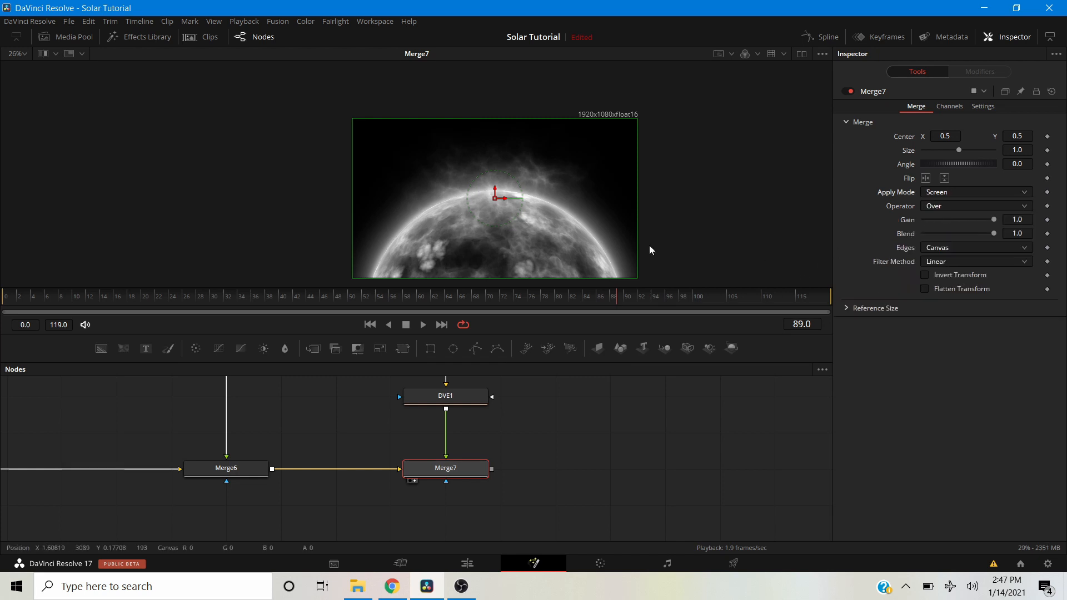
pyautogui.scroll(4, 492, 201)
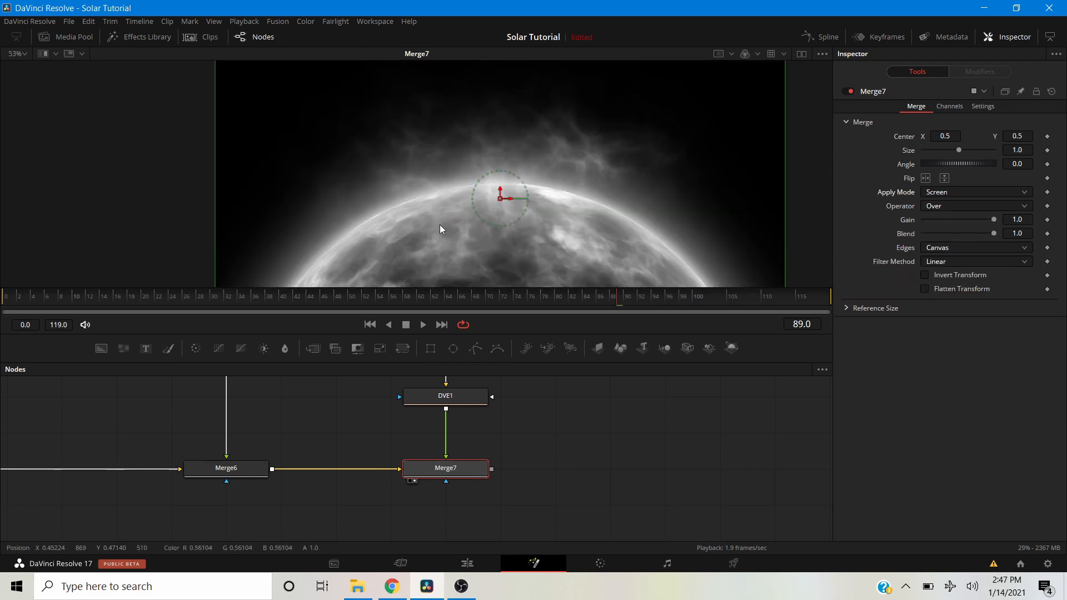
pyautogui.scroll(2, 561, 145)
pyautogui.scroll(-5, 398, 164)
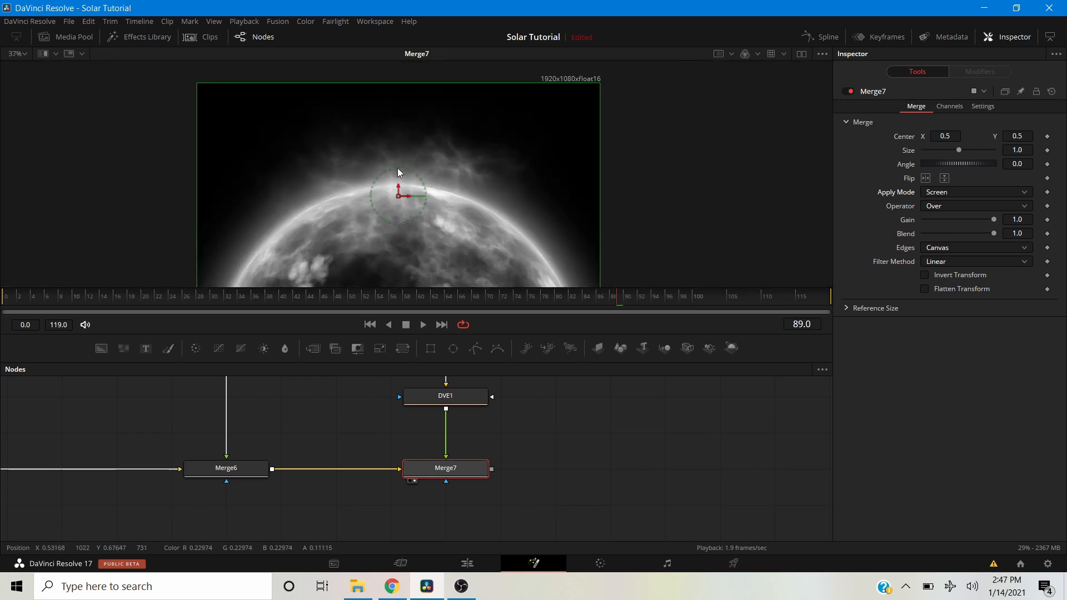
pyautogui.scroll(-1, 356, 216)
# Move the DVE1 center to about X 0.78, Y 0.42 on the sun's right edge and set Z Move to 1.81.
pyautogui.moveTo(368, 419); pyautogui.dragTo(406, 445)
pyautogui.scroll(-2, 406, 445)
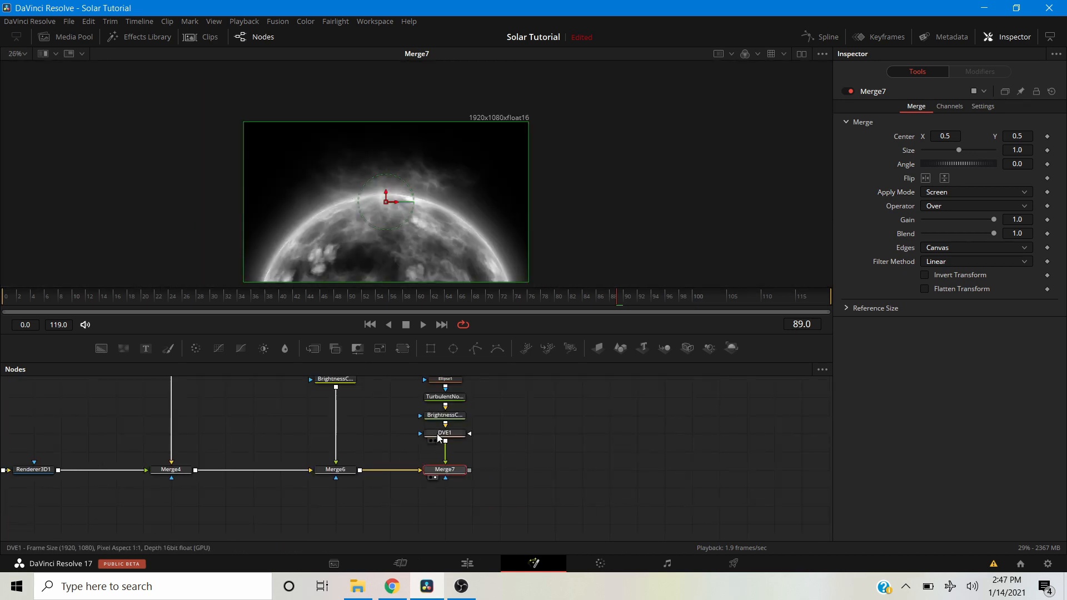
pyautogui.click(439, 433)
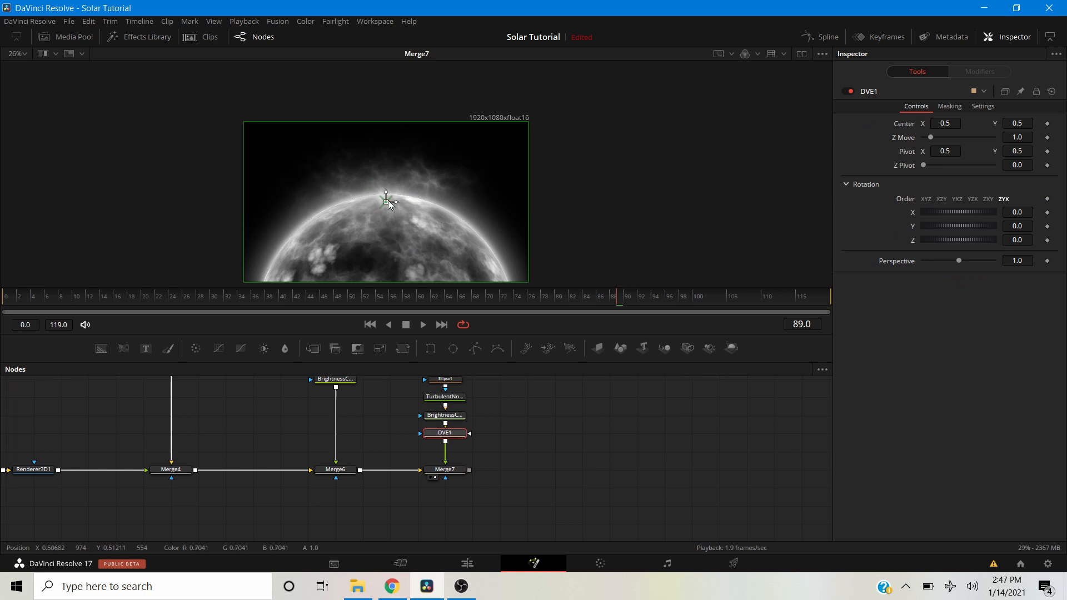
pyautogui.moveTo(385, 202); pyautogui.dragTo(465, 216)
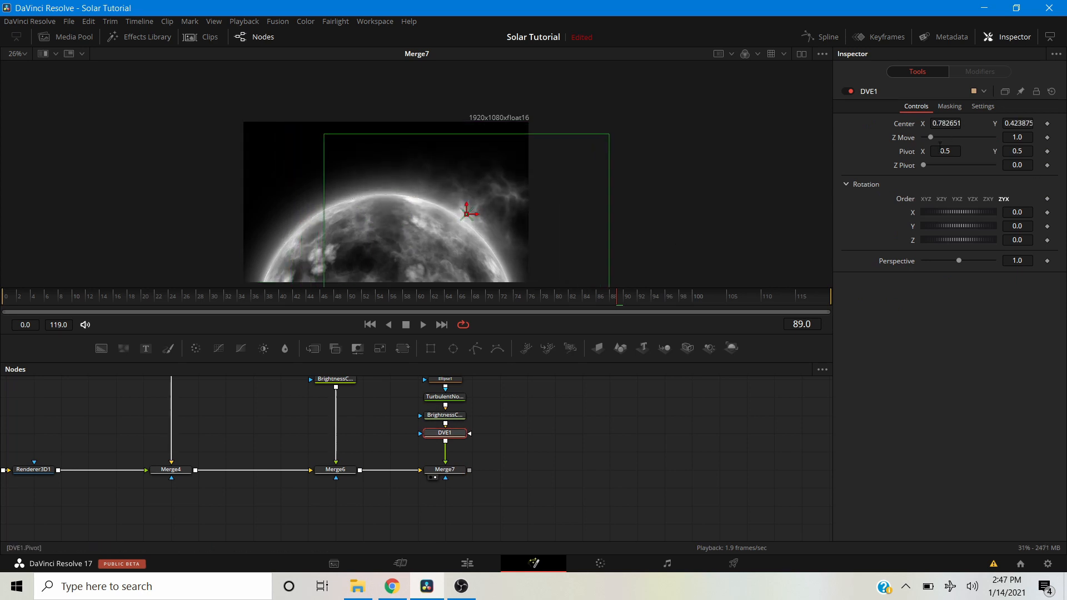
pyautogui.moveTo(932, 140); pyautogui.dragTo(938, 145)
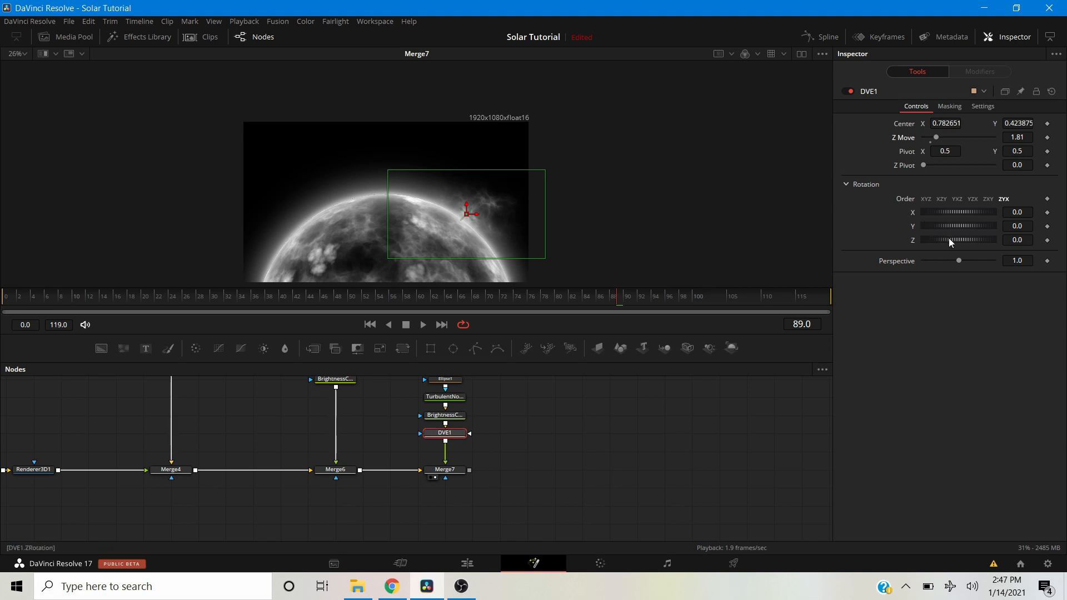
# Rotate DVE1 to X 7.8, Y 10.4 and Z -52.2, and move its center to about X 0.89, Y 0.23.
pyautogui.moveTo(957, 239); pyautogui.dragTo(950, 239)
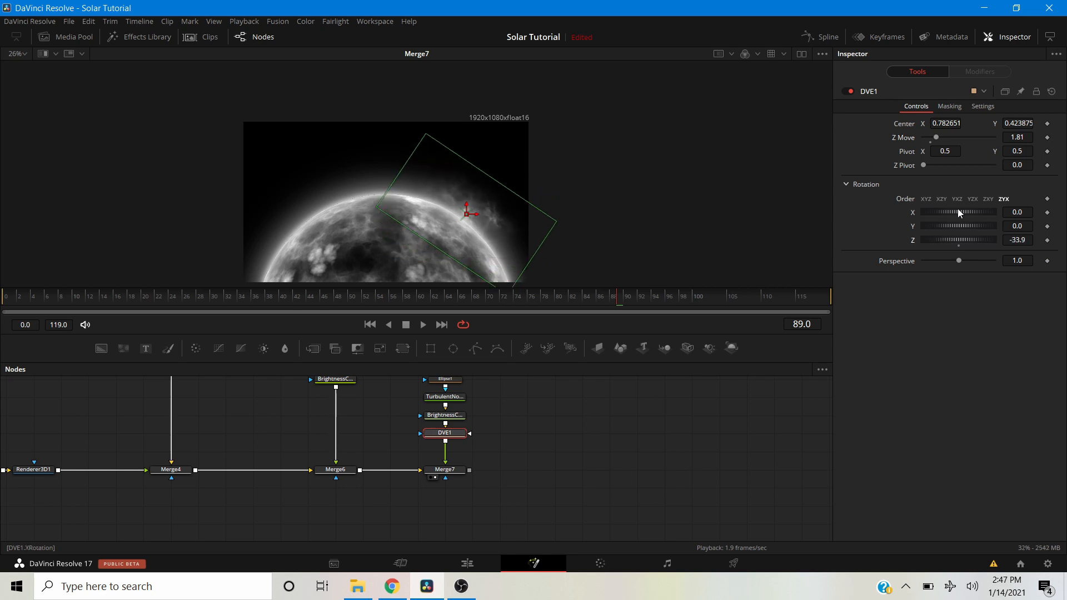
pyautogui.moveTo(960, 212); pyautogui.dragTo(915, 222)
pyautogui.moveTo(468, 213); pyautogui.dragTo(498, 248)
pyautogui.moveTo(537, 202); pyautogui.dragTo(570, 168)
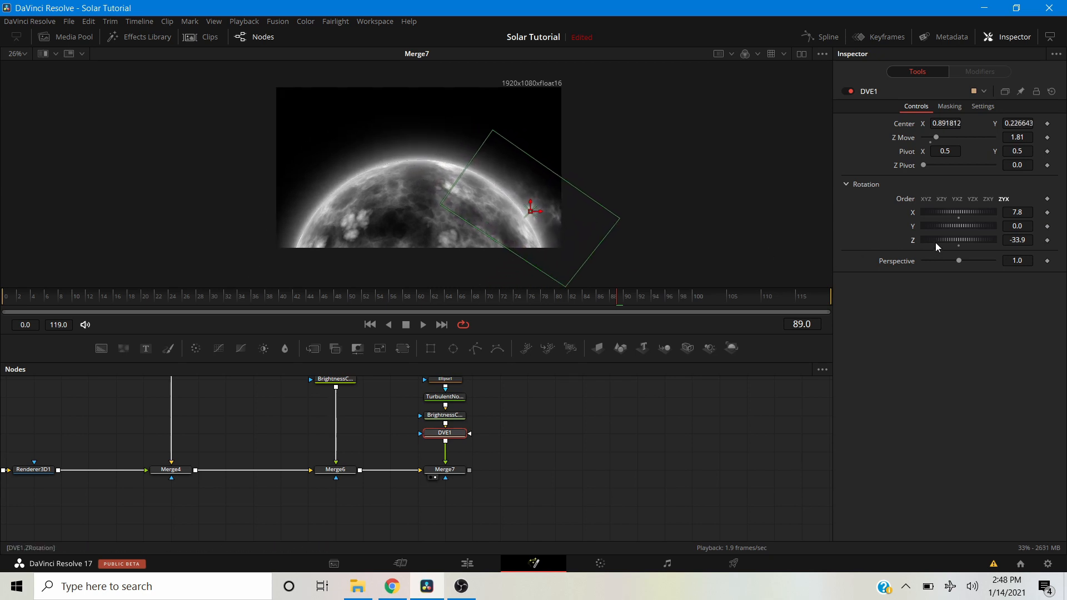
pyautogui.moveTo(935, 242)
pyautogui.mouseDown()
pyautogui.moveTo(925, 244)
pyautogui.moveTo(944, 234)
pyautogui.mouseUp()
pyautogui.click(616, 452)
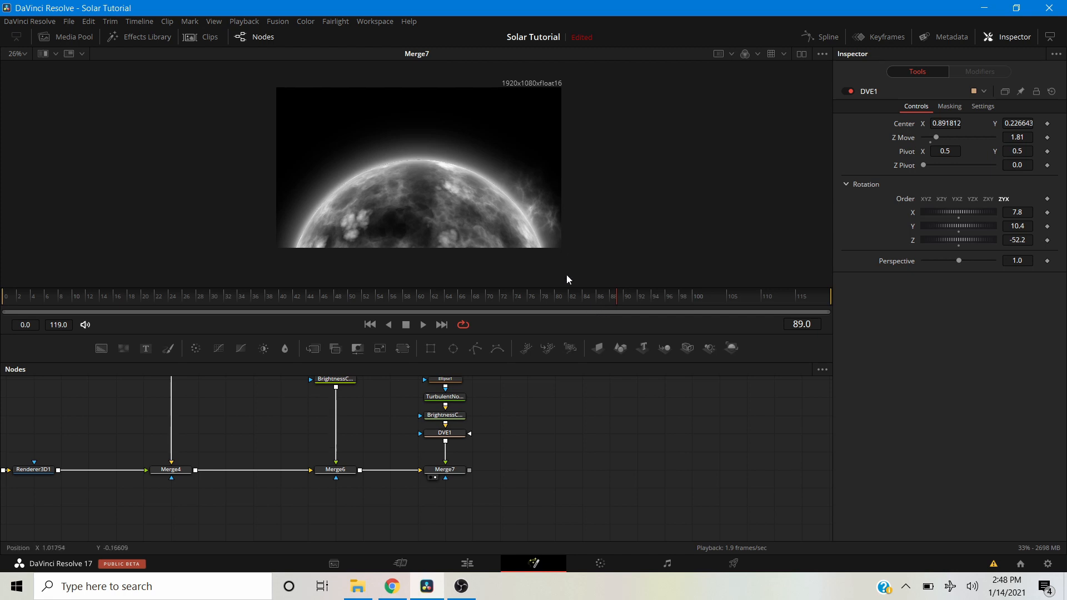
# Duplicate the flare chain from Ellipse1 through Merge7 and place the copy alongside the original.
pyautogui.scroll(2, 434, 489)
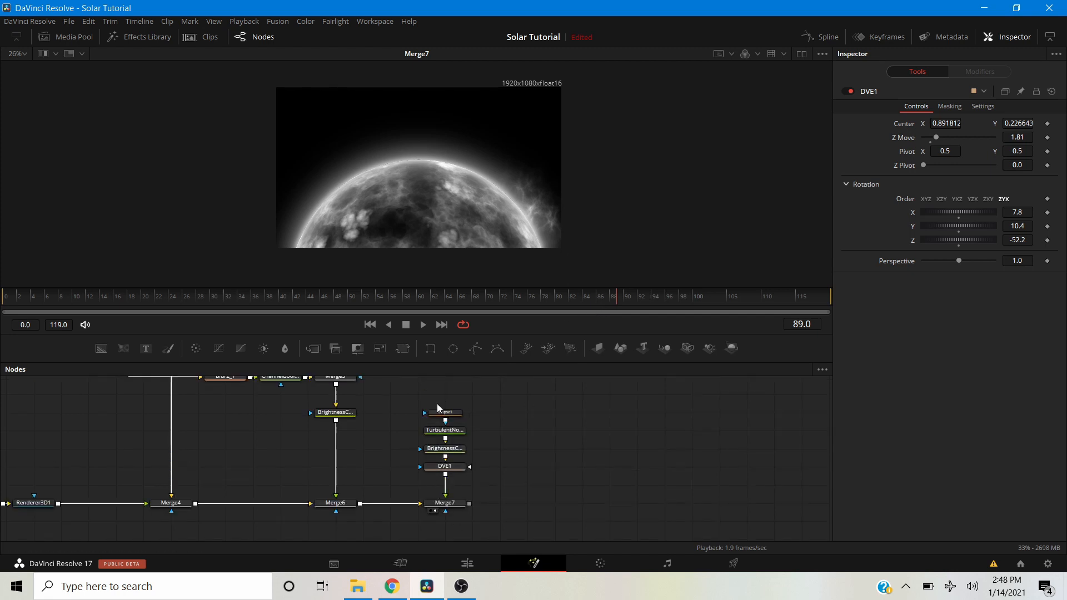
pyautogui.moveTo(423, 395); pyautogui.dragTo(467, 509)
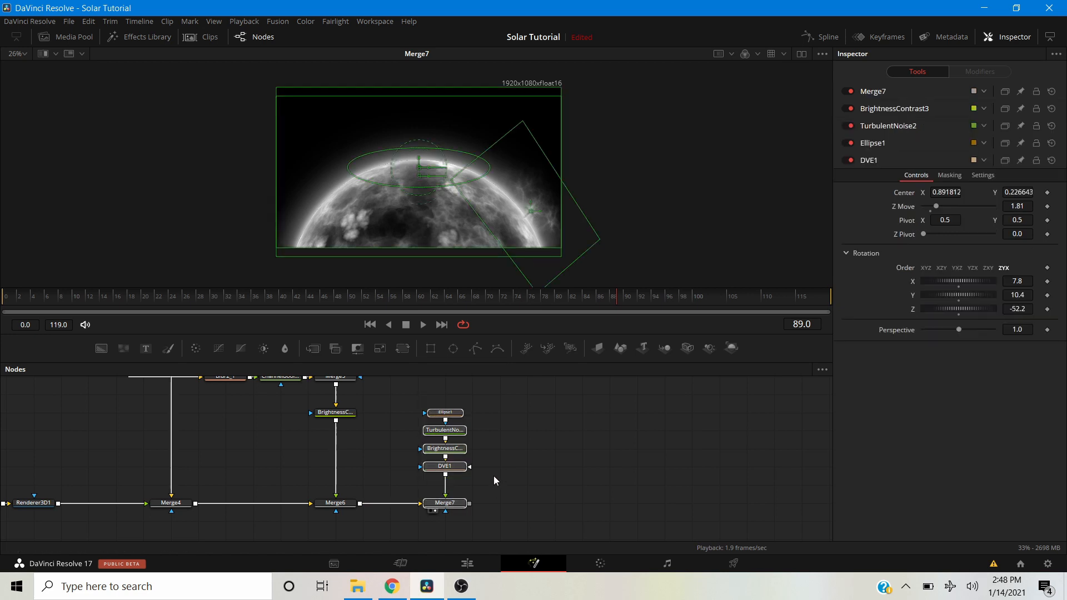
pyautogui.hotkey('ctrl', 'c')
pyautogui.hotkey('ctrl', 'v')
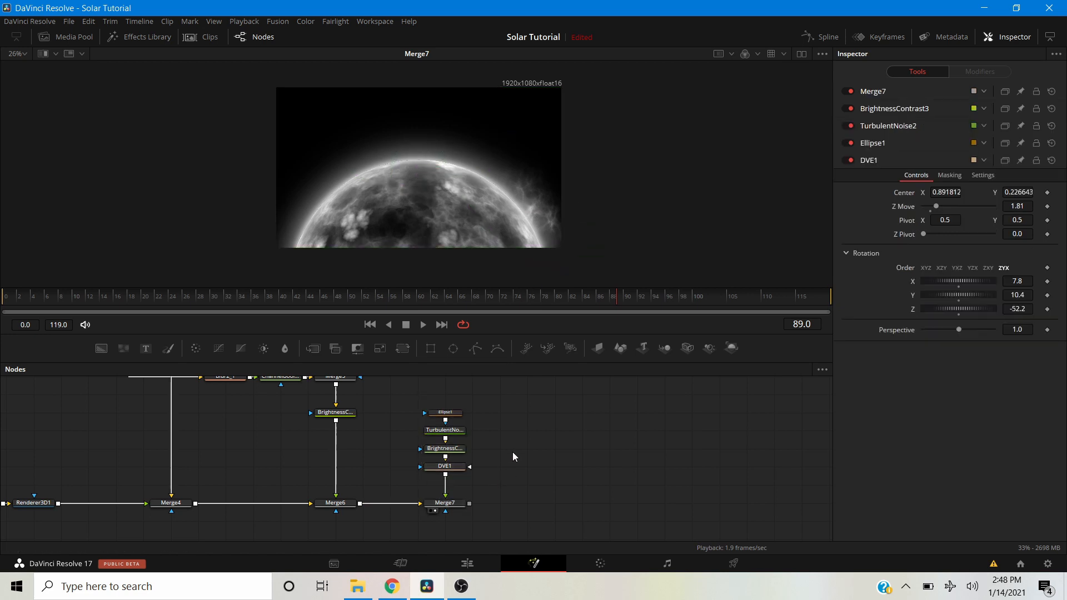
pyautogui.scroll(-1, 512, 452)
pyautogui.moveTo(512, 477); pyautogui.dragTo(540, 438)
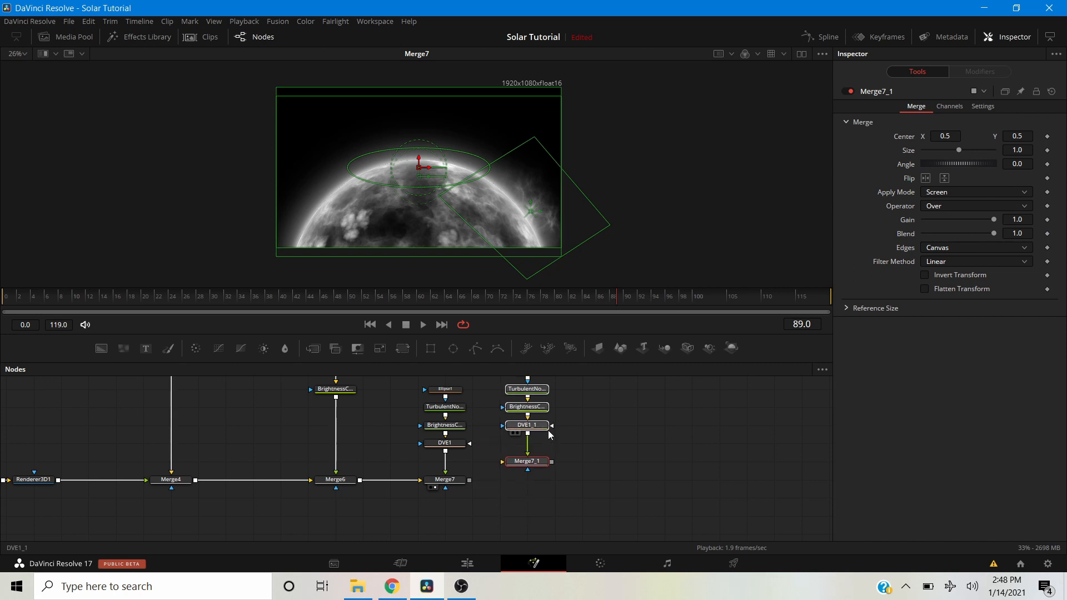
# Reset the copied DVE node to its default settings.
pyautogui.click(533, 445)
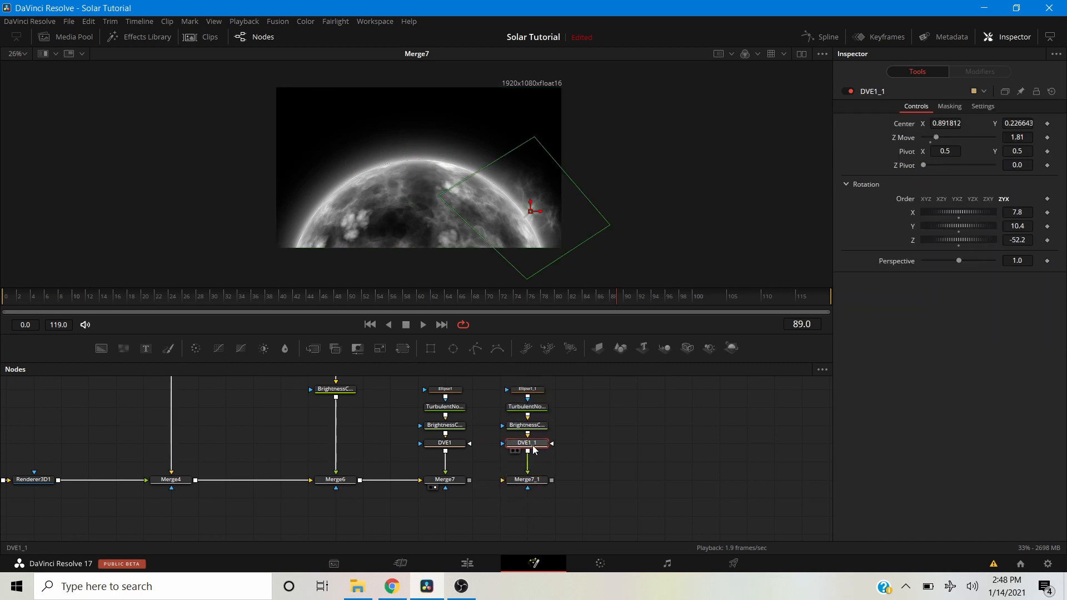
pyautogui.rightClick(533, 448)
pyautogui.moveTo(577, 428)
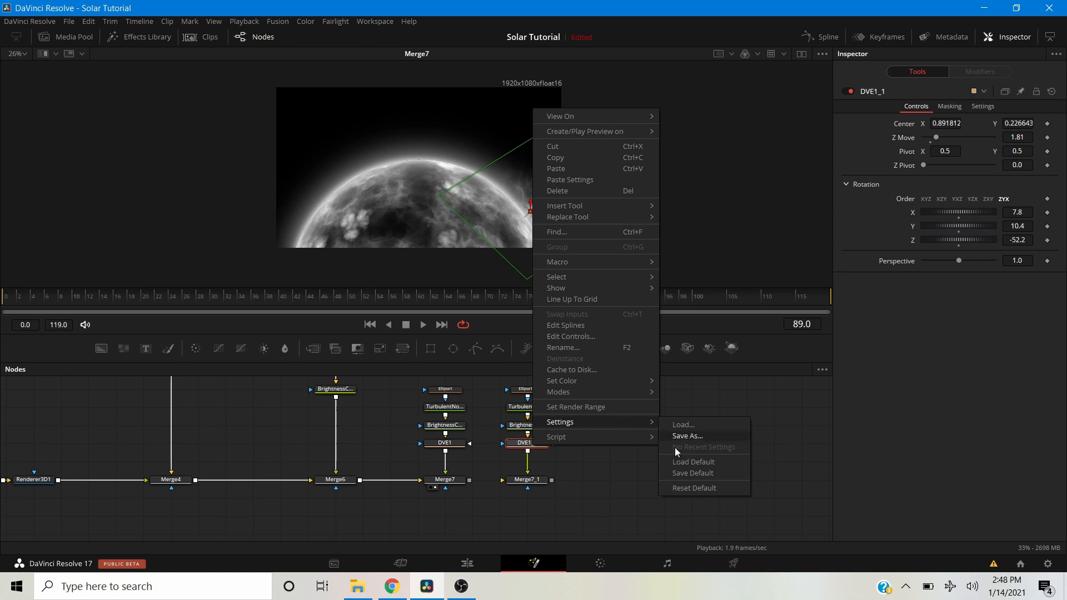
pyautogui.click(690, 489)
# Remove the duplicated flare chain and bring it back with its merge connected after Merge7.
pyautogui.moveTo(502, 506); pyautogui.dragTo(554, 388)
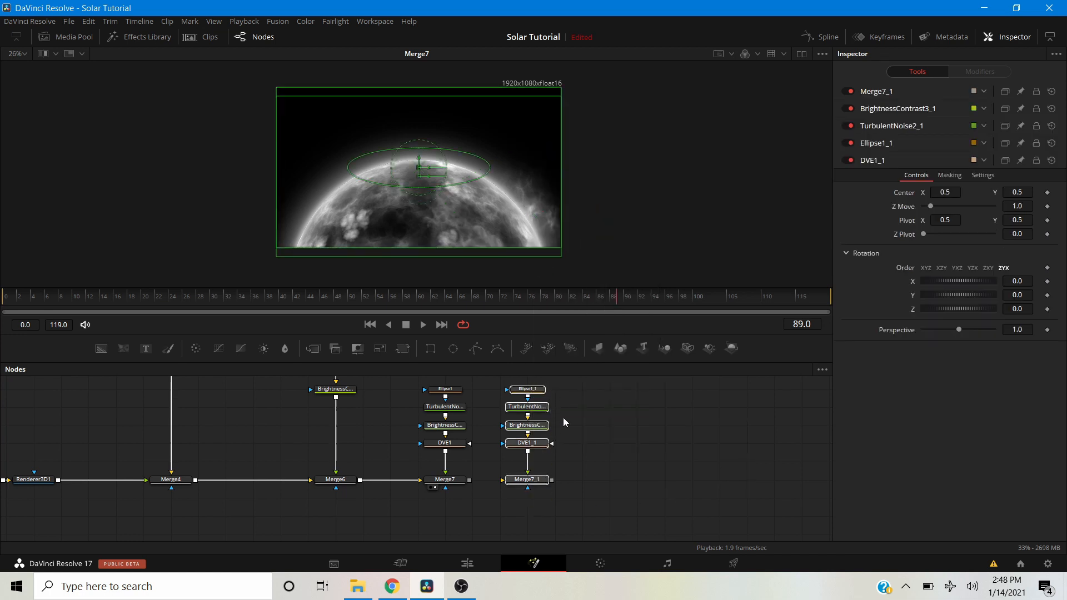
pyautogui.press('Delete')
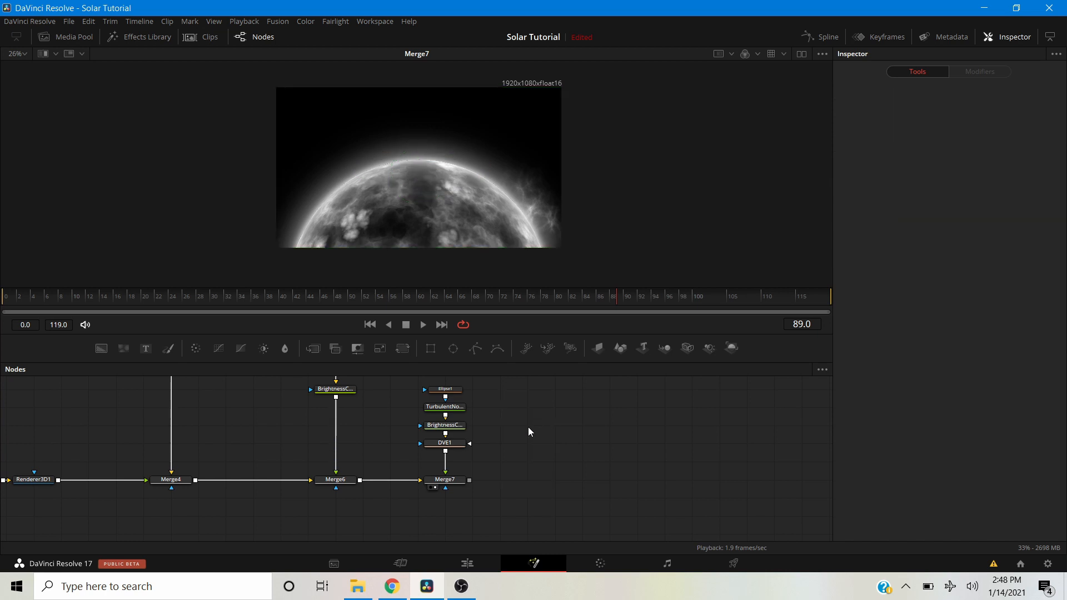
pyautogui.hotkey('ctrl', 'z')
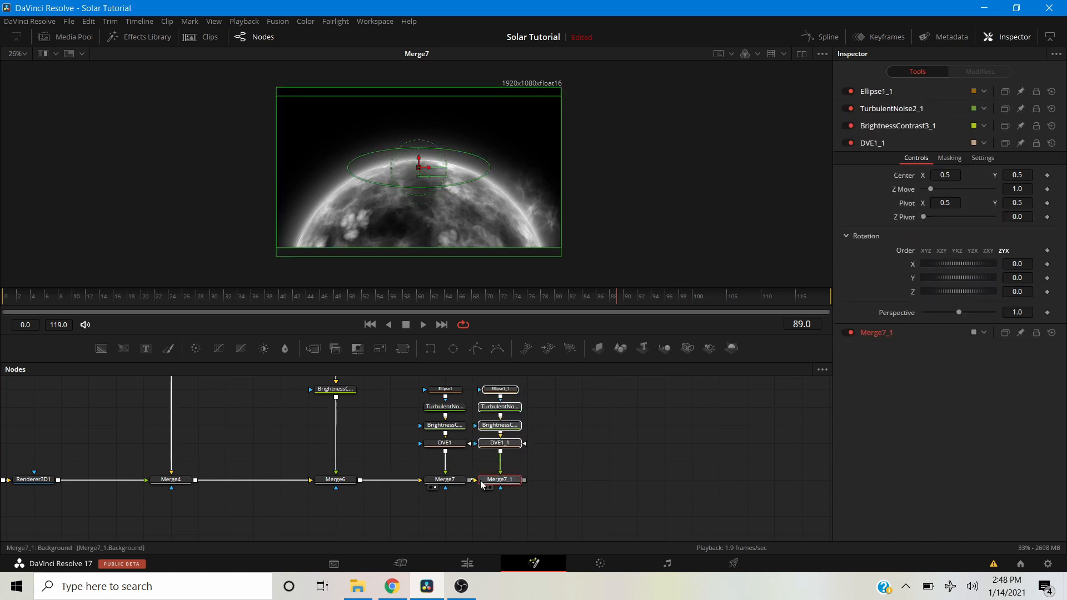
# Space the duplicated chain away from Merge7 in line with the other branches and show Merge7_1 in the viewer.
pyautogui.moveTo(499, 481); pyautogui.dragTo(526, 481)
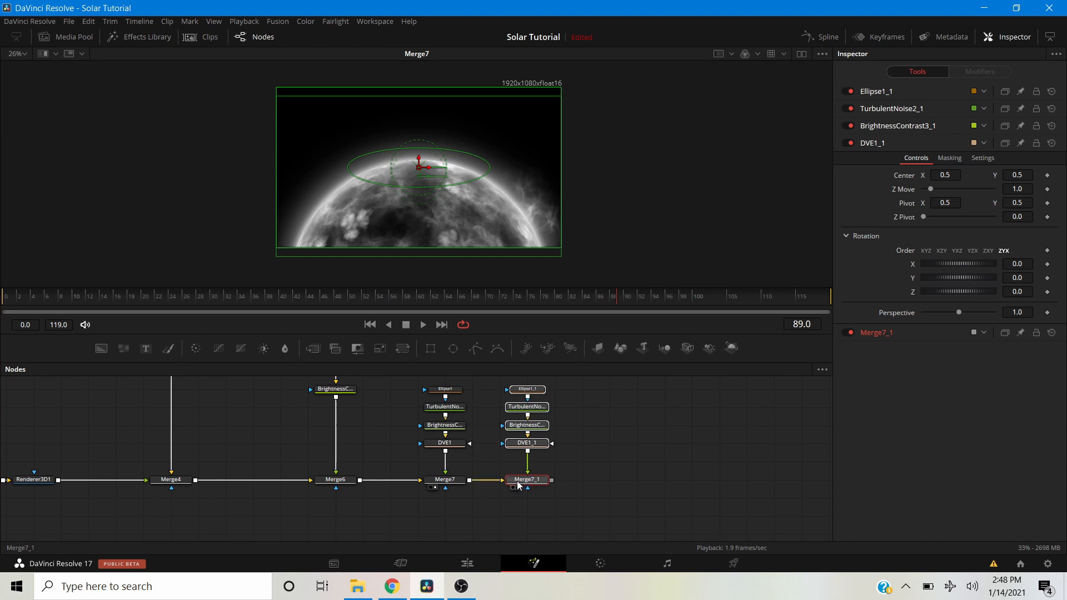
pyautogui.click(554, 447)
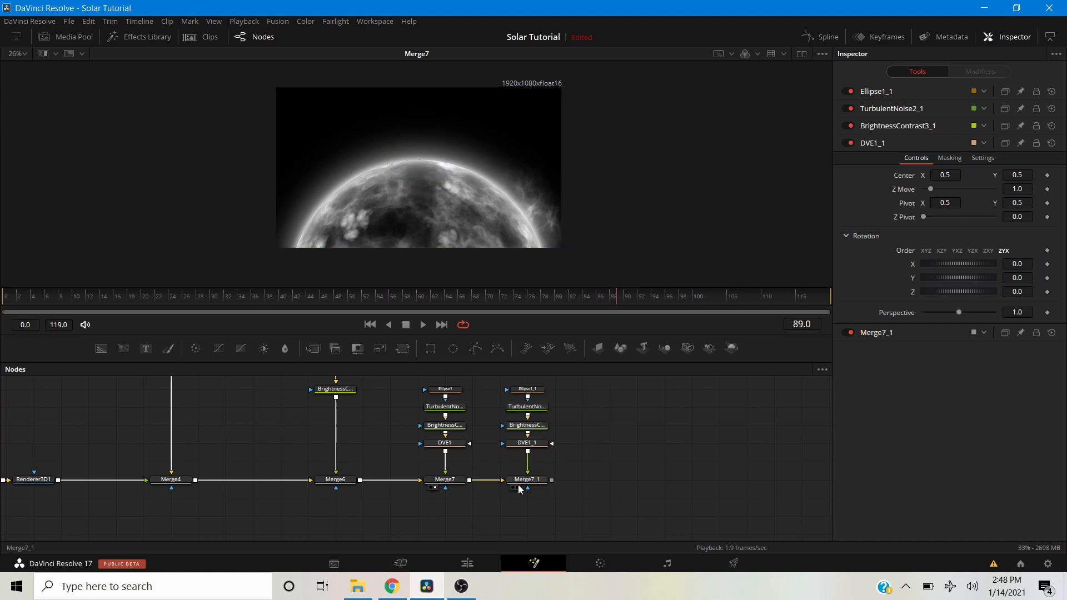
pyautogui.click(517, 488)
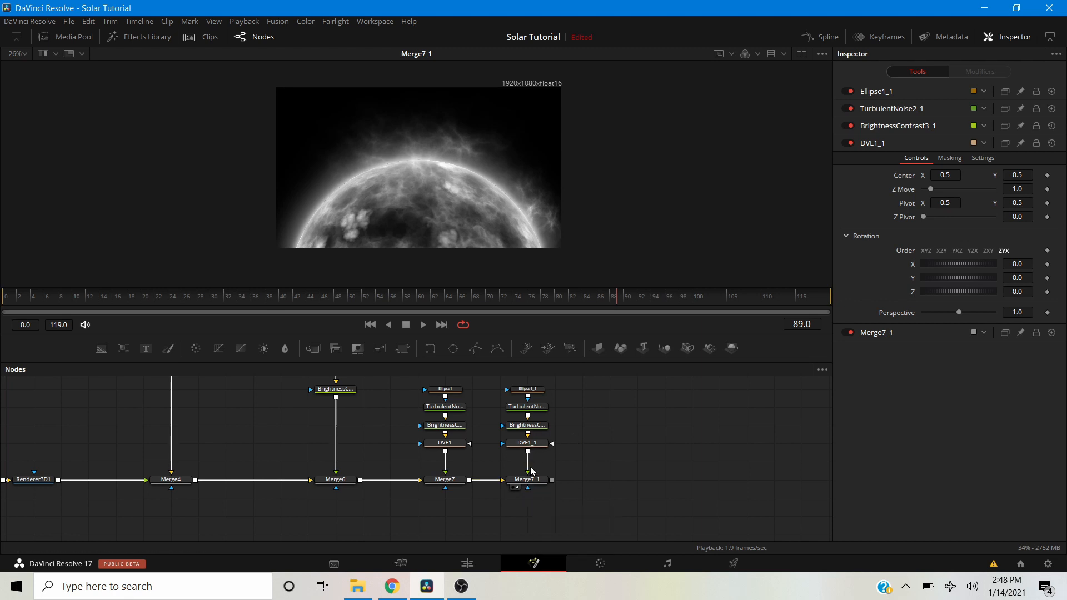
# Place the DVE1_1 flare on the sun's left edge: center about 0.075, 0.192, Z Move 1.97, rotation X 7.8, Y -7.8, Z 47.0.
pyautogui.click(537, 445)
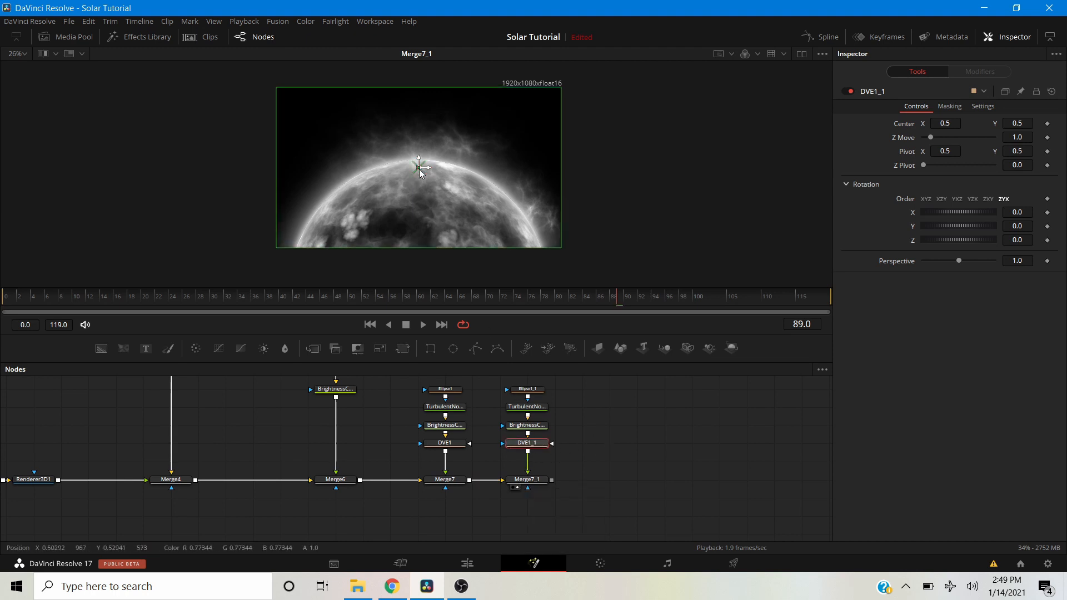
pyautogui.moveTo(421, 167); pyautogui.dragTo(310, 217)
pyautogui.moveTo(930, 137); pyautogui.dragTo(937, 139)
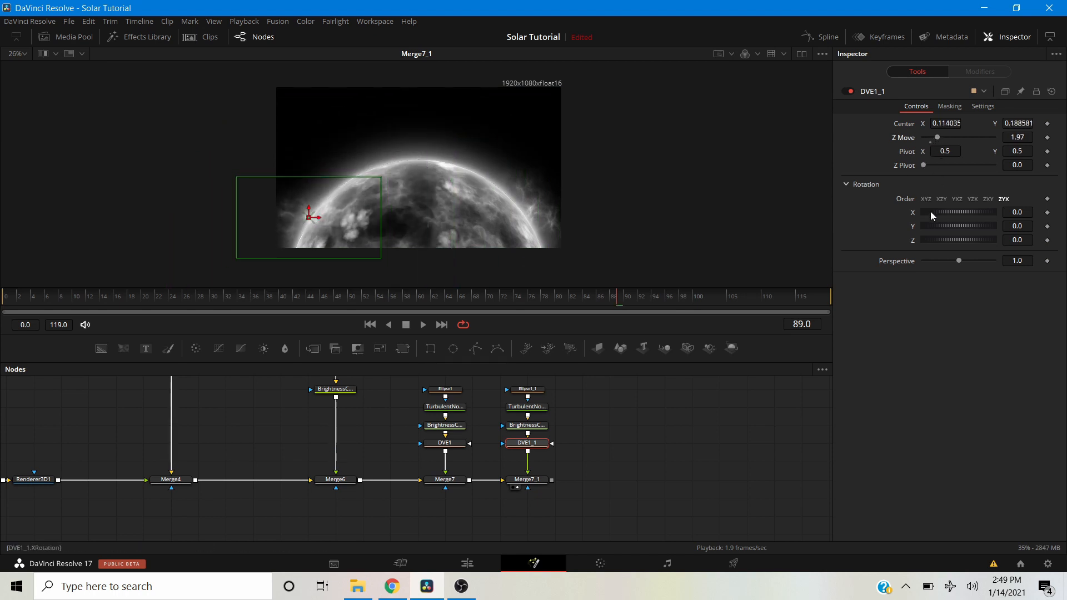
pyautogui.moveTo(933, 240)
pyautogui.mouseDown()
pyautogui.moveTo(944, 243)
pyautogui.moveTo(936, 210)
pyautogui.moveTo(944, 228)
pyautogui.mouseUp()
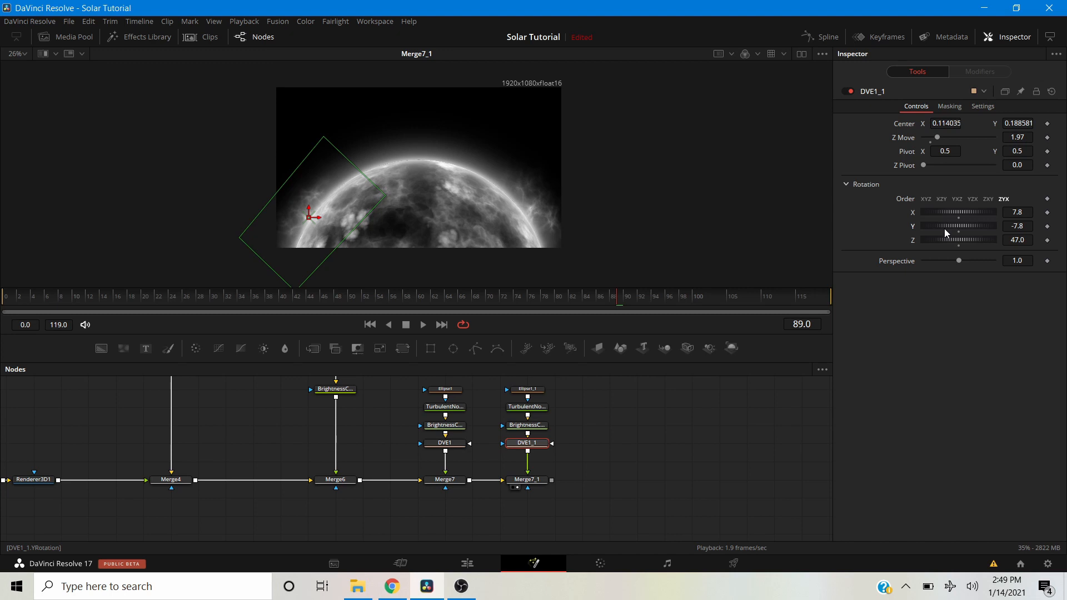
pyautogui.moveTo(310, 217); pyautogui.dragTo(300, 220)
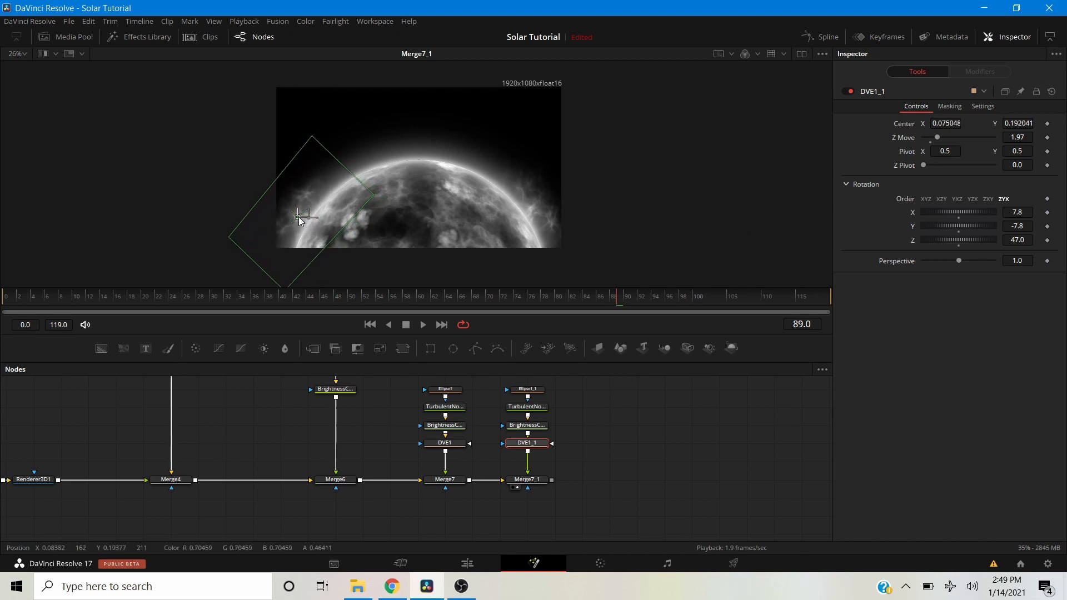
# Paste another flare chain beside Merge7_1, feed Merge7_1 into the pasted merge and show that merge in the viewer.
pyautogui.click(654, 450)
pyautogui.moveTo(635, 469); pyautogui.dragTo(477, 462)
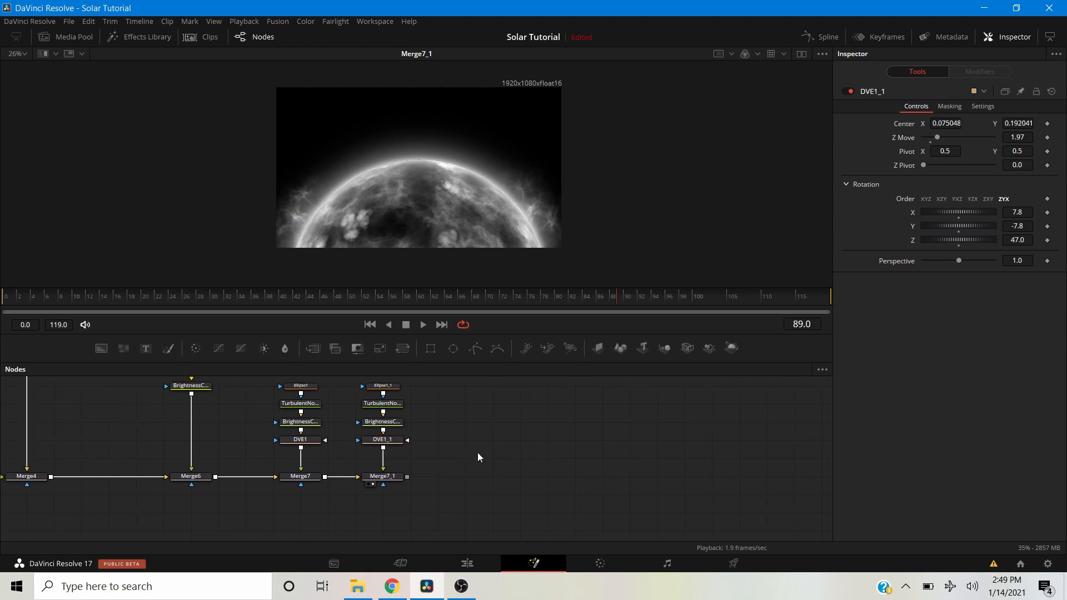
pyautogui.hotkey('ctrl', 'v')
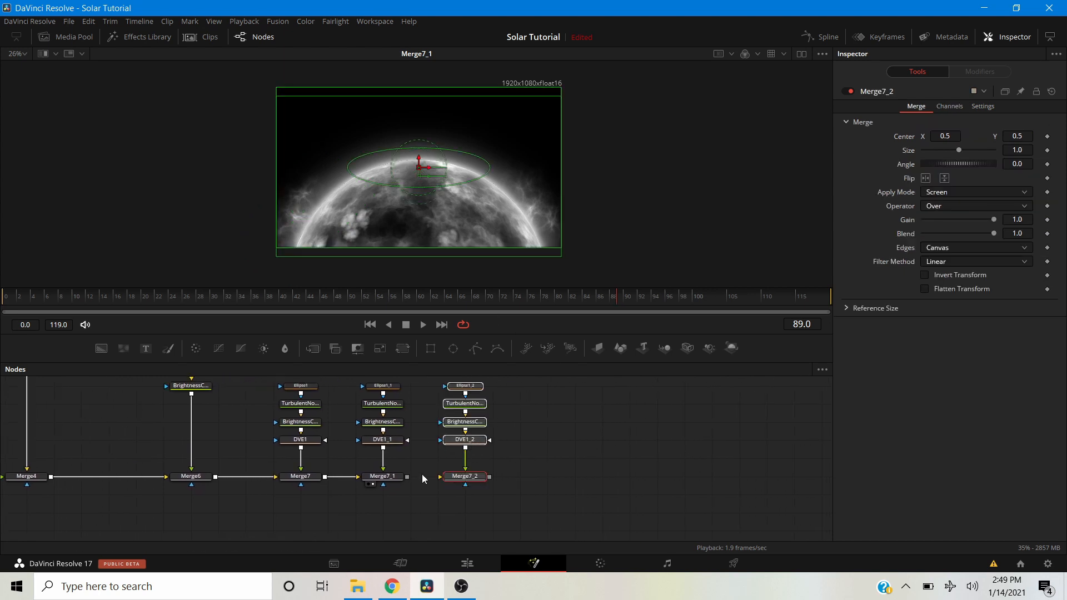
pyautogui.moveTo(409, 477); pyautogui.dragTo(456, 482)
pyautogui.click(455, 484)
pyautogui.click(516, 458)
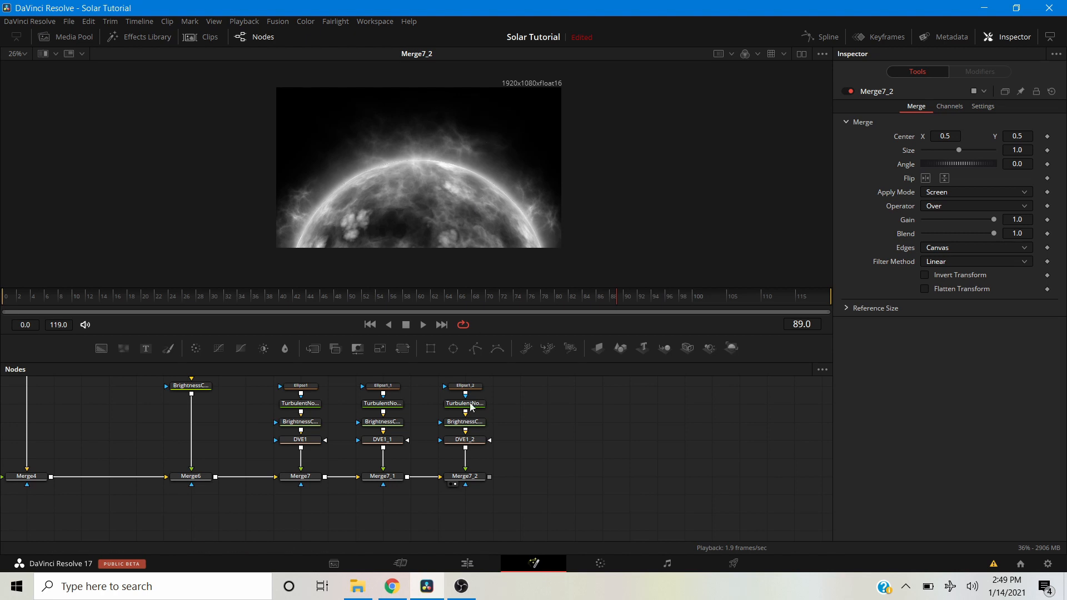
# Place the DVE1_2 flare on the sun's upper-right edge: center about 0.731, 0.517, Z Move 1.65, rotation X 26.1, Y -5.2, Z -28.7.
pyautogui.click(469, 442)
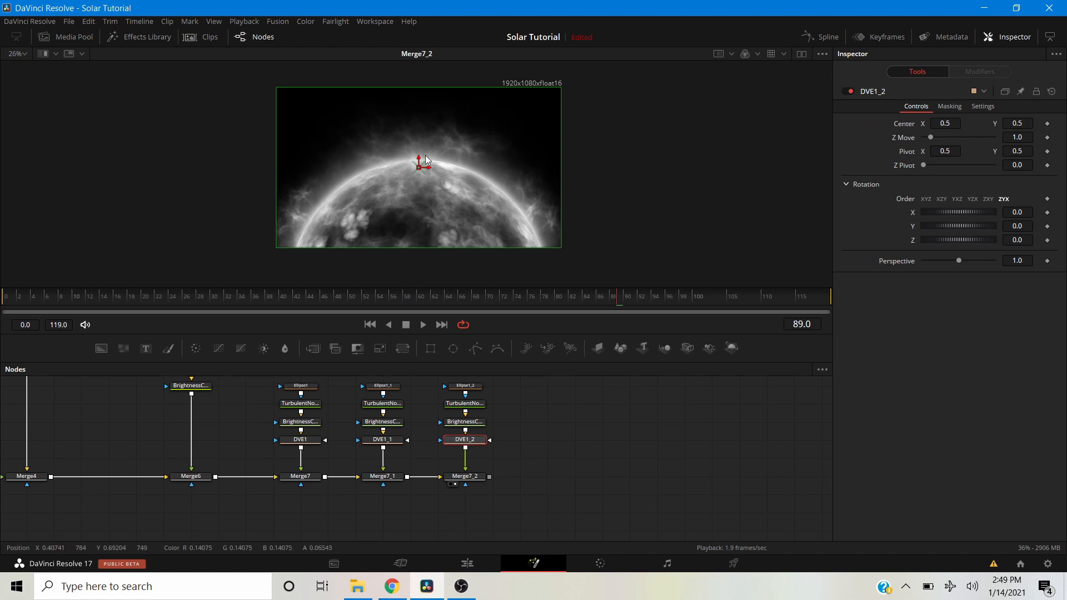
pyautogui.moveTo(424, 170); pyautogui.dragTo(480, 168)
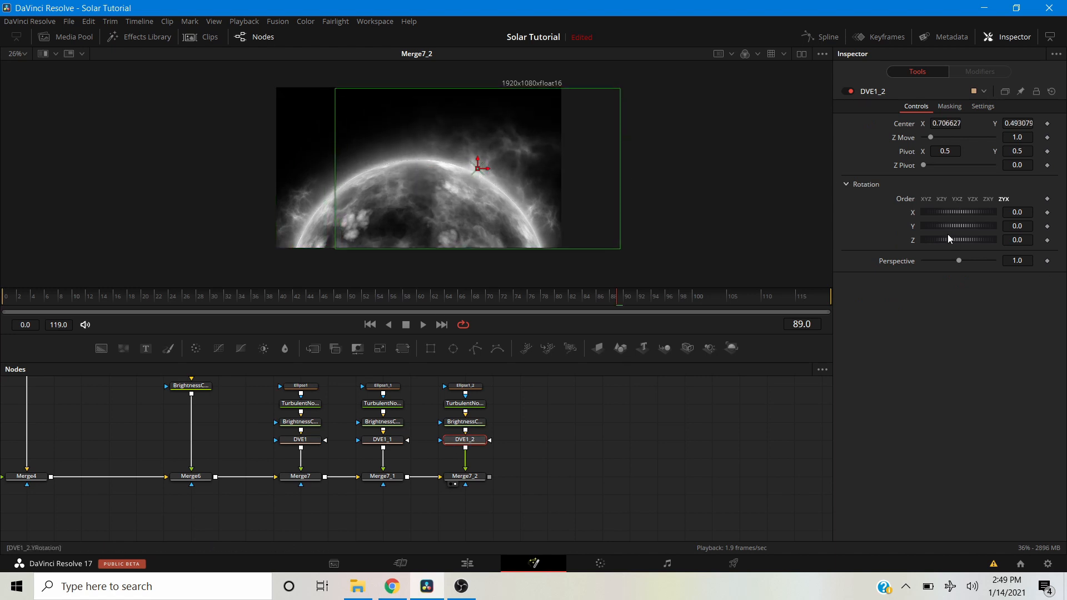
pyautogui.moveTo(949, 237); pyautogui.dragTo(943, 239)
pyautogui.click(937, 141)
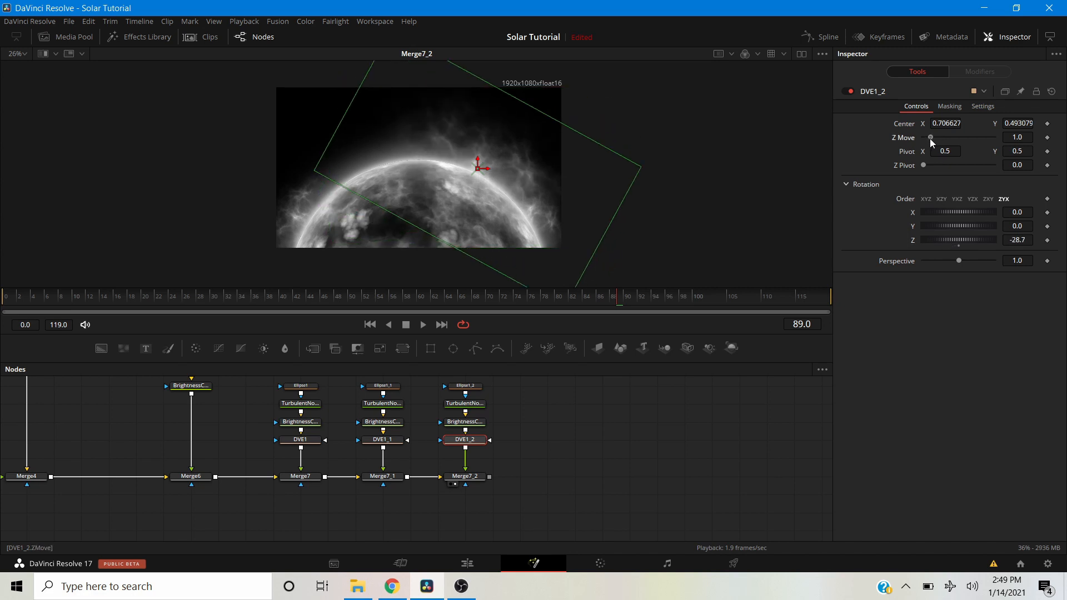
pyautogui.moveTo(937, 145); pyautogui.dragTo(935, 144)
pyautogui.moveTo(476, 169); pyautogui.dragTo(484, 165)
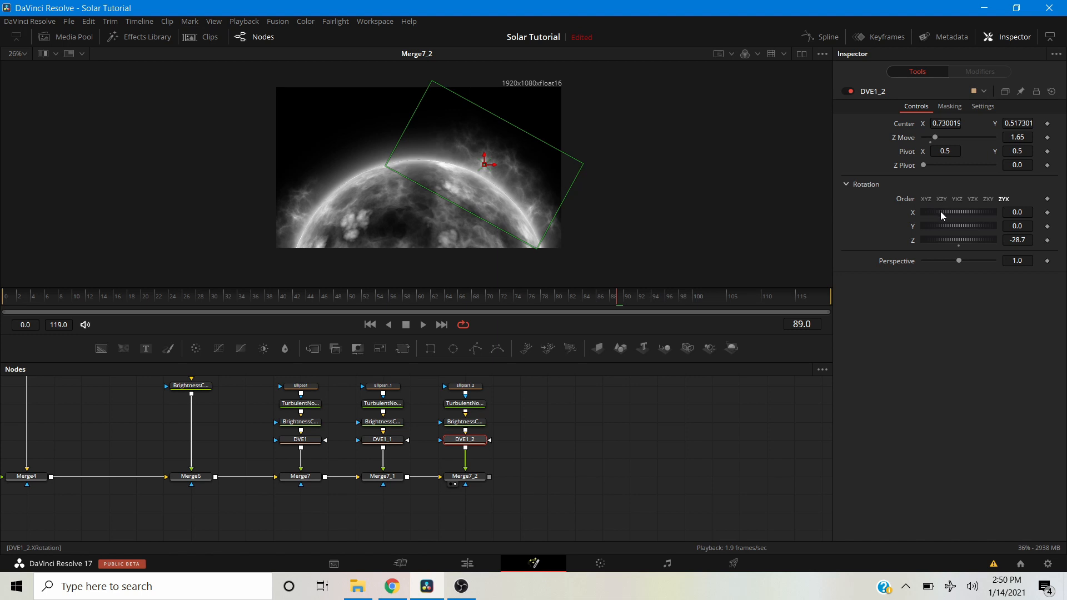
pyautogui.moveTo(941, 212); pyautogui.dragTo(946, 216)
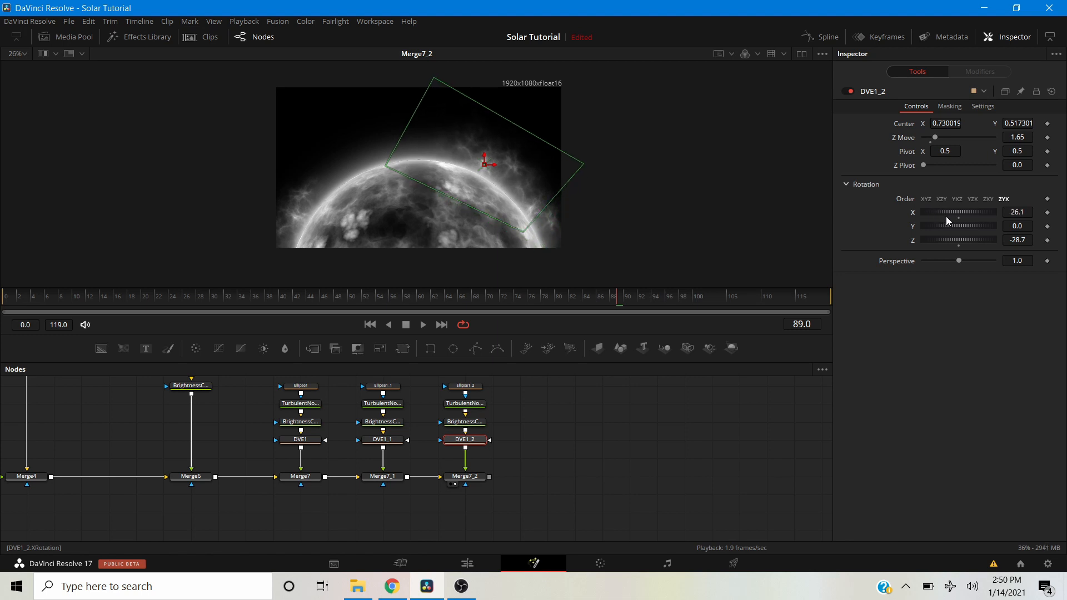
pyautogui.moveTo(943, 225); pyautogui.dragTo(942, 225)
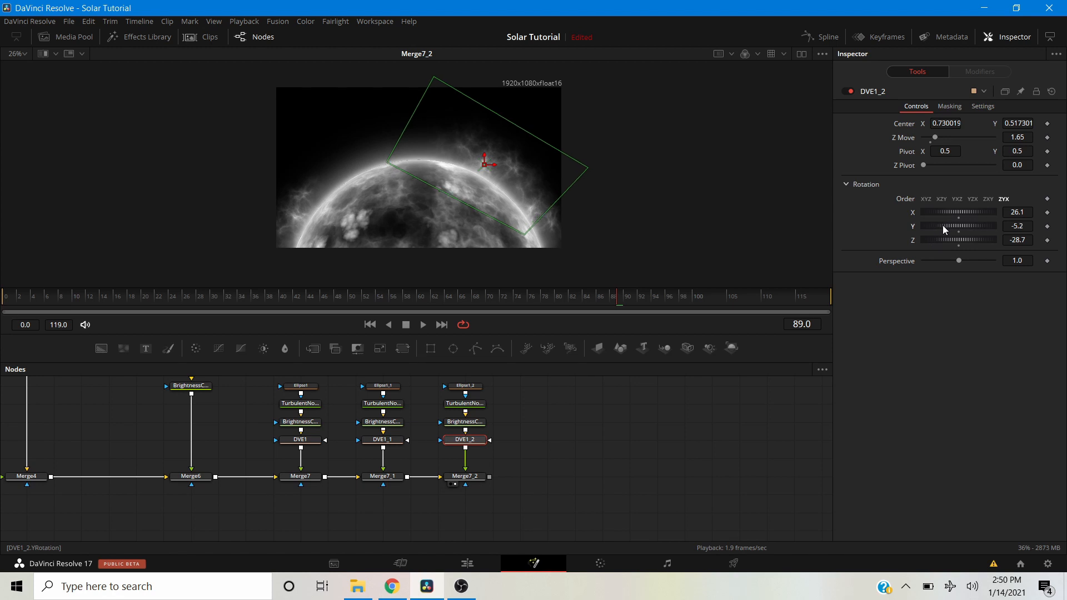
# Paste a further flare chain in line with the others, connect its merge after Merge7_2 and view the result.
pyautogui.click(628, 476)
pyautogui.moveTo(598, 470); pyautogui.dragTo(426, 473)
pyautogui.hotkey('ctrl', 'v')
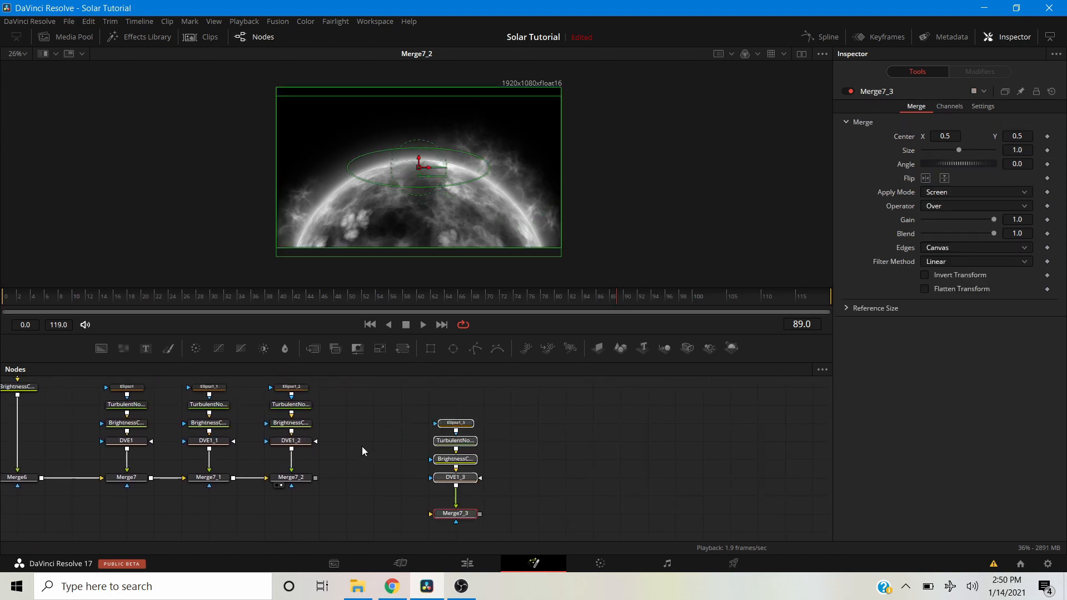
pyautogui.moveTo(429, 443); pyautogui.dragTo(351, 443)
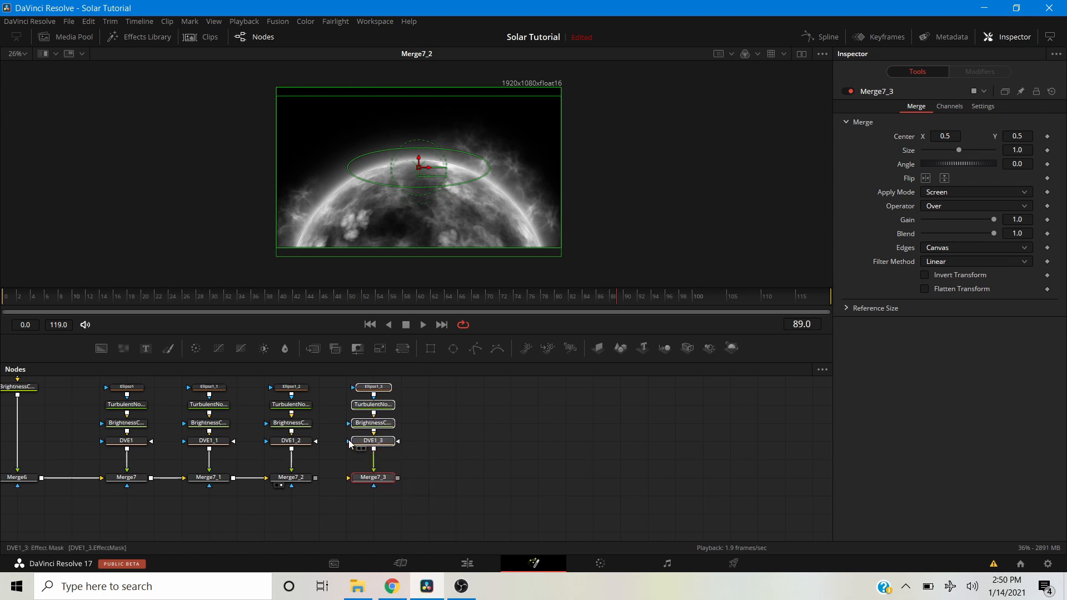
pyautogui.moveTo(382, 481); pyautogui.dragTo(355, 482)
pyautogui.click(335, 482)
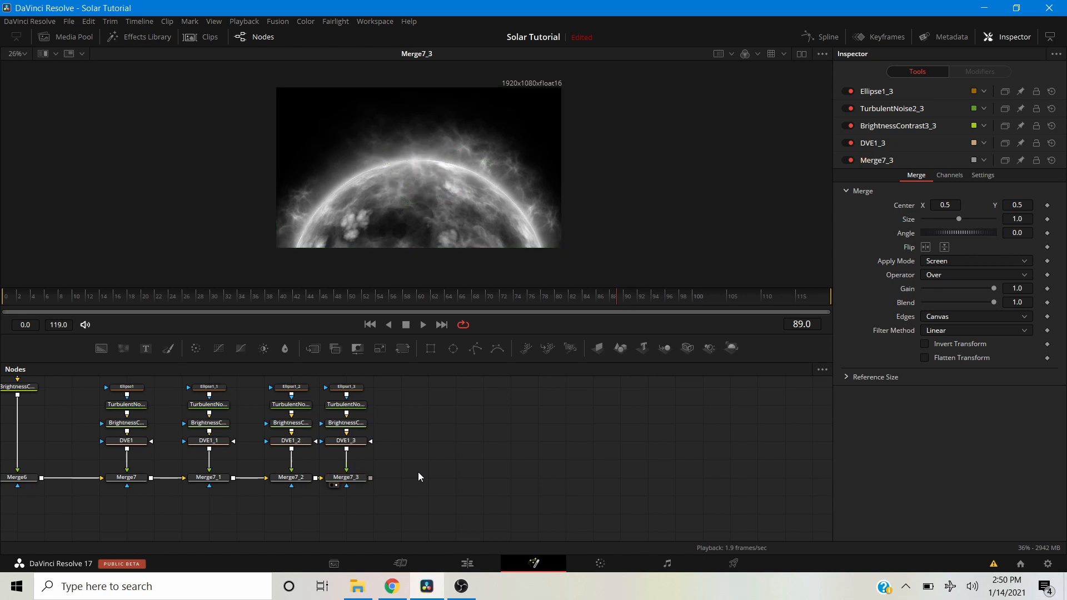
# Place the DVE1_3 flare on the sun's upper-left edge: center about 0.254, 0.517, Z Move 1.73, rotation Y 5.2, Z 20.9.
pyautogui.click(346, 440)
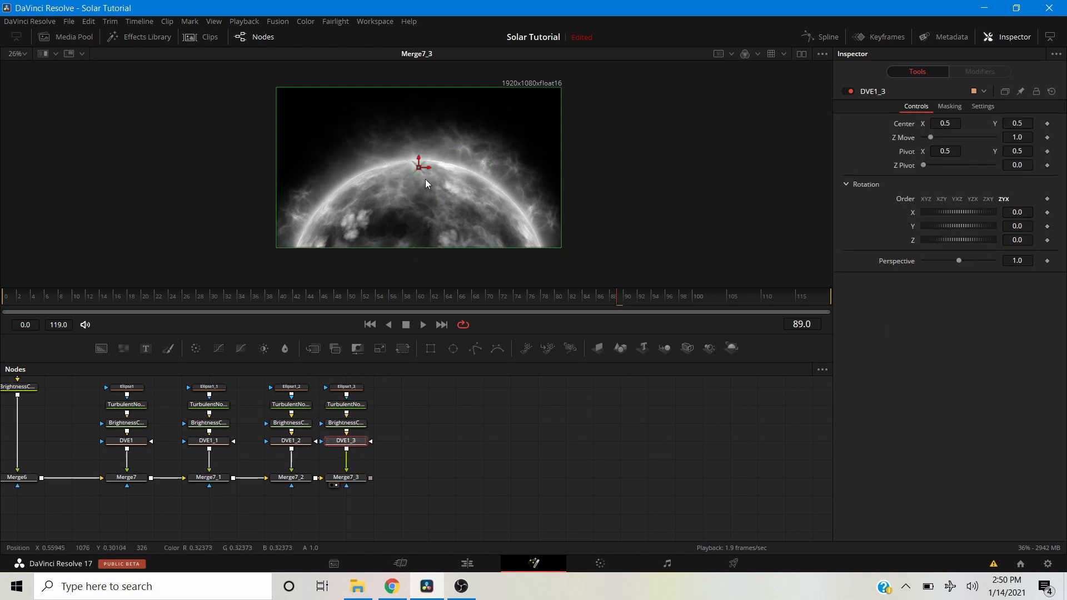
pyautogui.moveTo(419, 166); pyautogui.dragTo(353, 171)
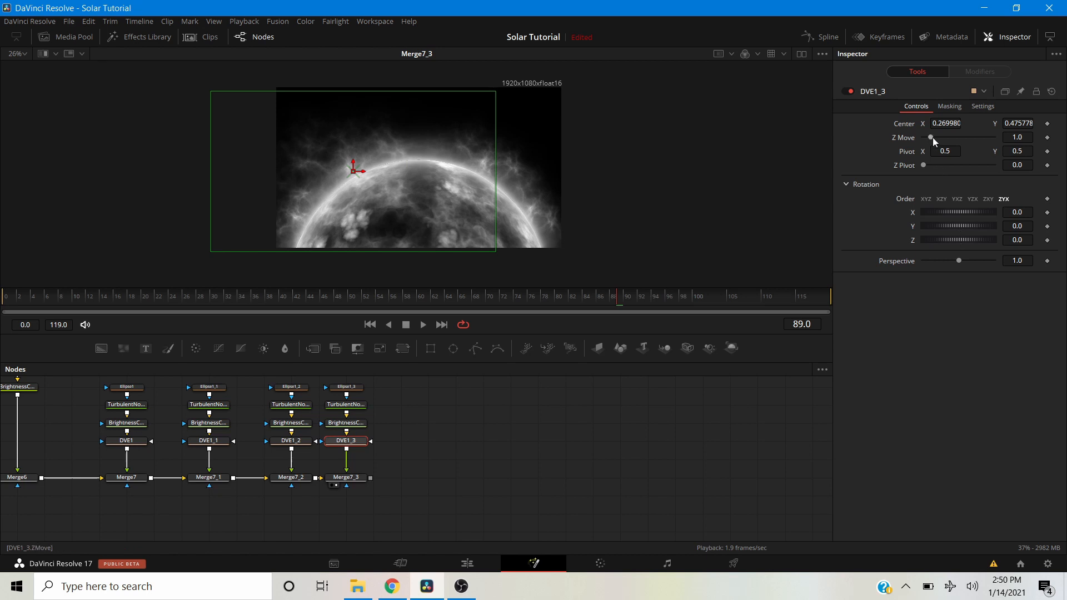
pyautogui.moveTo(931, 137); pyautogui.dragTo(938, 140)
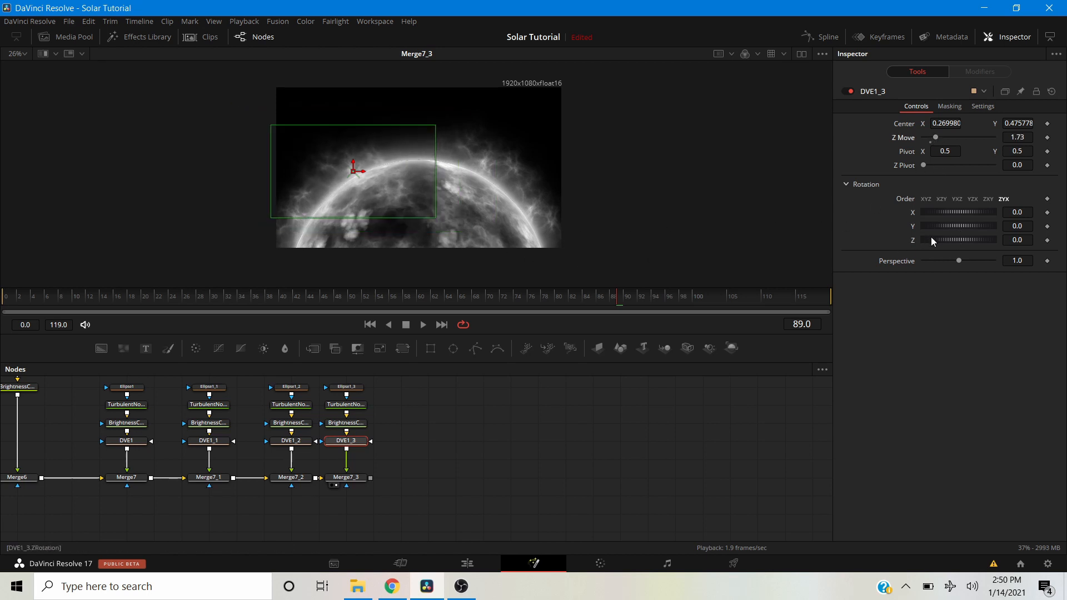
pyautogui.moveTo(935, 239); pyautogui.dragTo(937, 228)
pyautogui.moveTo(356, 171); pyautogui.dragTo(351, 165)
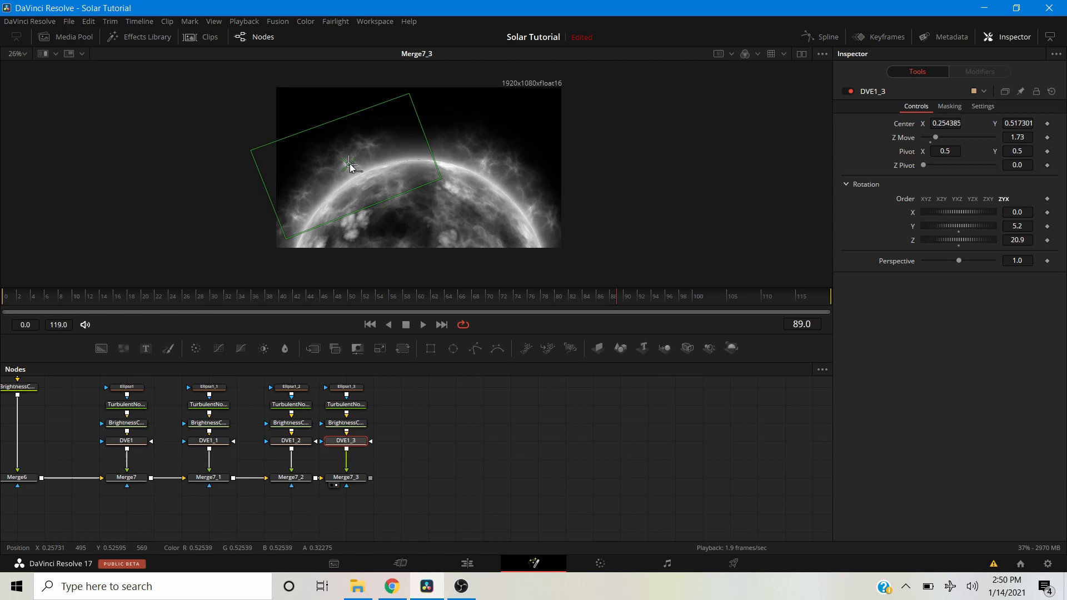
# Paste a new flare chain next to Merge7_3, link its merge after Merge7_3 and display it in the viewer.
pyautogui.click(454, 398)
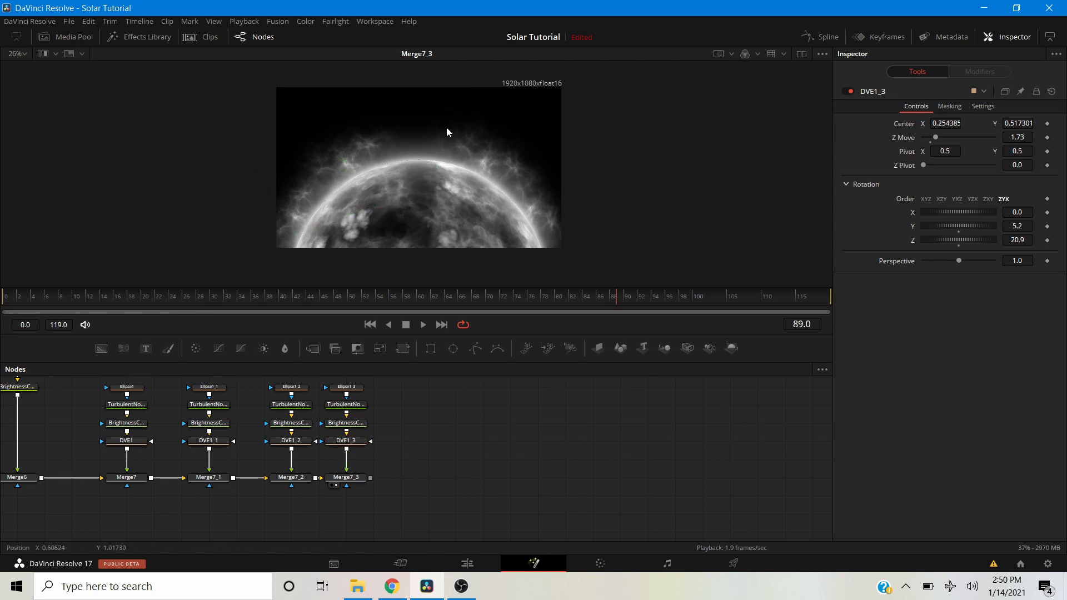
pyautogui.moveTo(386, 473); pyautogui.dragTo(330, 482)
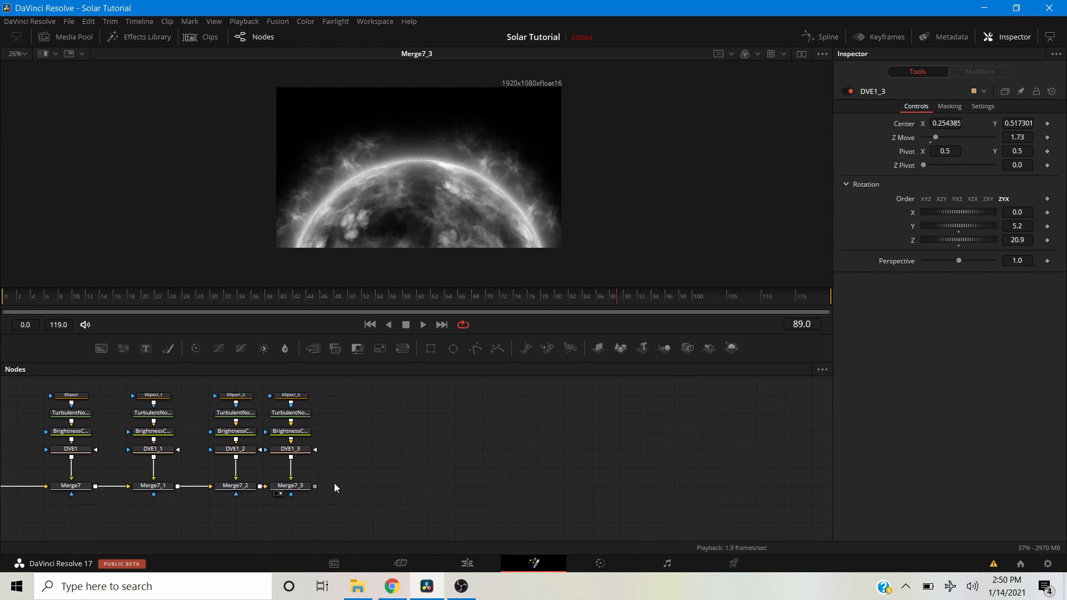
pyautogui.hotkey('ctrl', 'v')
pyautogui.moveTo(419, 473); pyautogui.dragTo(367, 488)
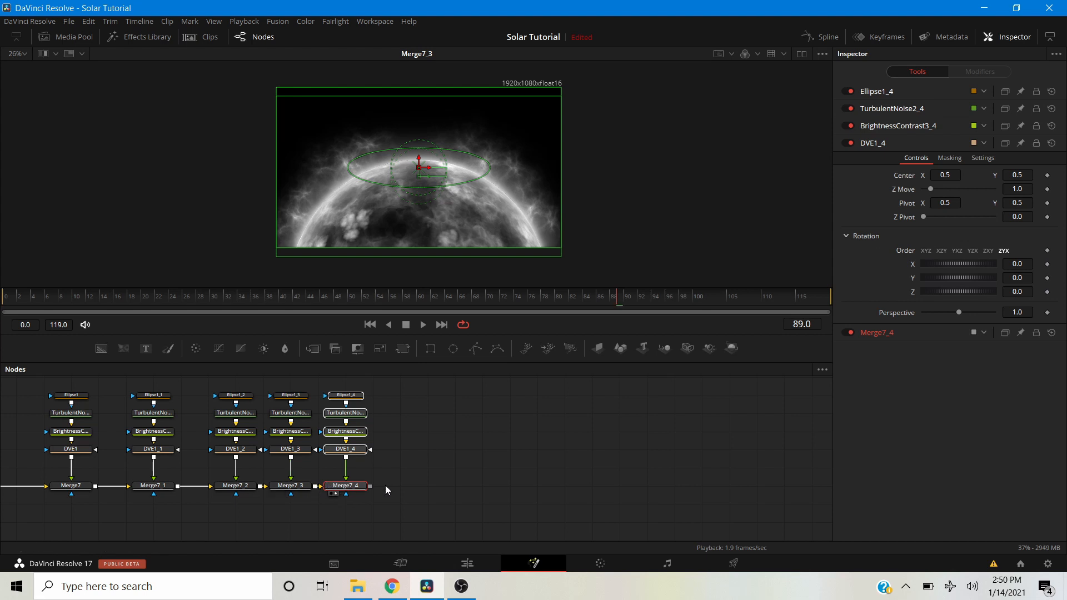
pyautogui.click(393, 474)
# Raise the DVE1_4 flare at the top of the sun to center about 0.506, 0.566 and set its X rotation to 31.3.
pyautogui.click(352, 450)
pyautogui.moveTo(422, 175); pyautogui.dragTo(422, 163)
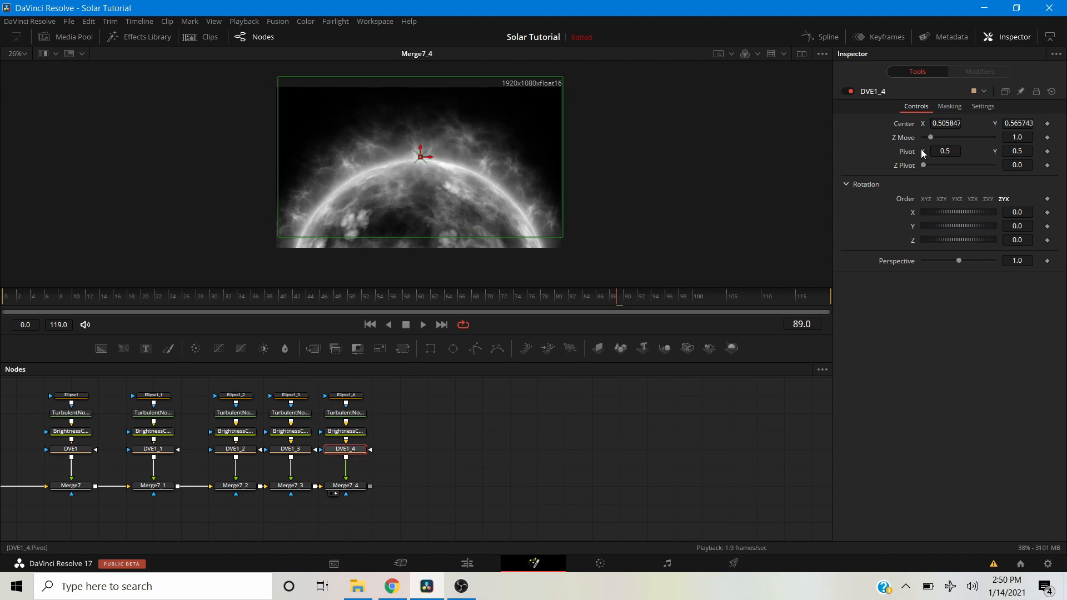
pyautogui.moveTo(961, 218); pyautogui.dragTo(969, 219)
# Paste the flare chain once more, line it up with its merge connected after Merge7_4 and show that merge in the viewer.
pyautogui.click(451, 477)
pyautogui.moveTo(449, 478); pyautogui.dragTo(332, 476)
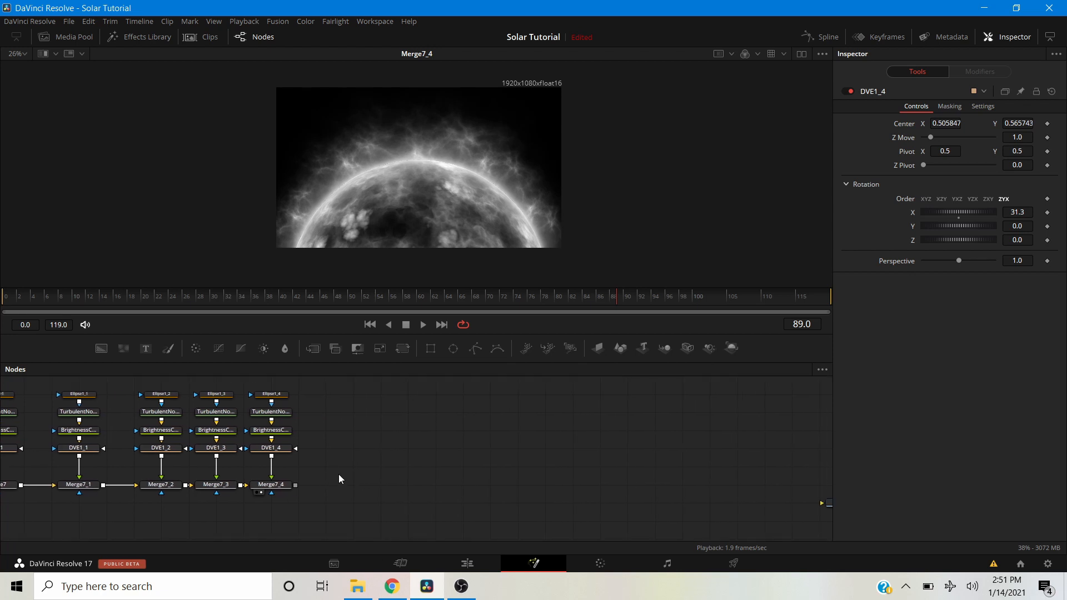
pyautogui.hotkey('ctrl', 'v')
pyautogui.moveTo(381, 471); pyautogui.dragTo(335, 486)
pyautogui.click(328, 500)
pyautogui.click(342, 493)
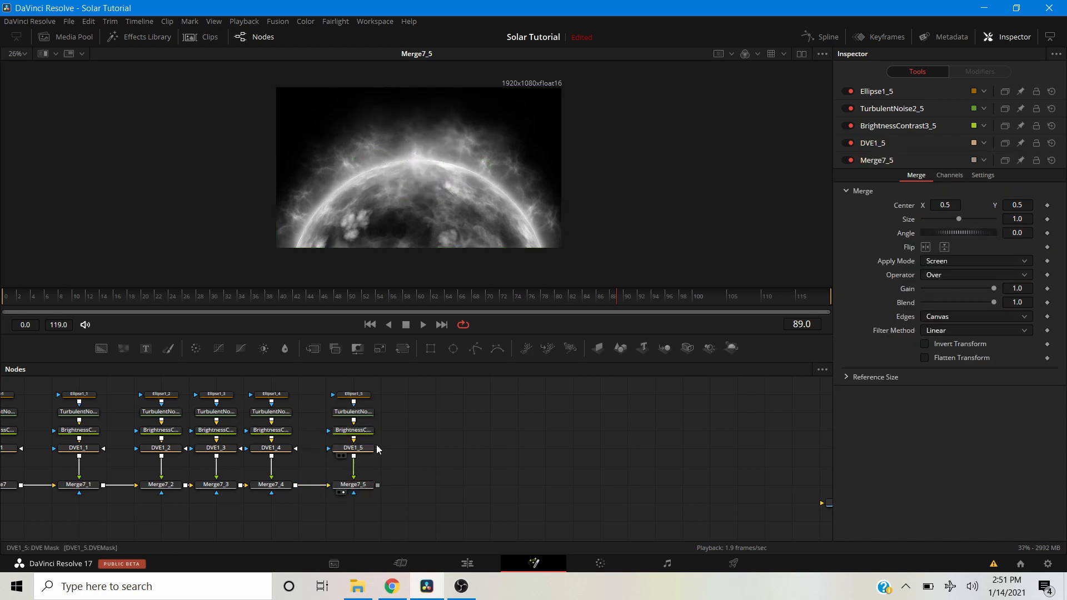
# Place the DVE1_5 flare along the sun's left shoulder: center about 0.225, 0.382, Z Move 1.73, Z rotation 44.3.
pyautogui.click(361, 448)
pyautogui.moveTo(419, 168); pyautogui.dragTo(336, 206)
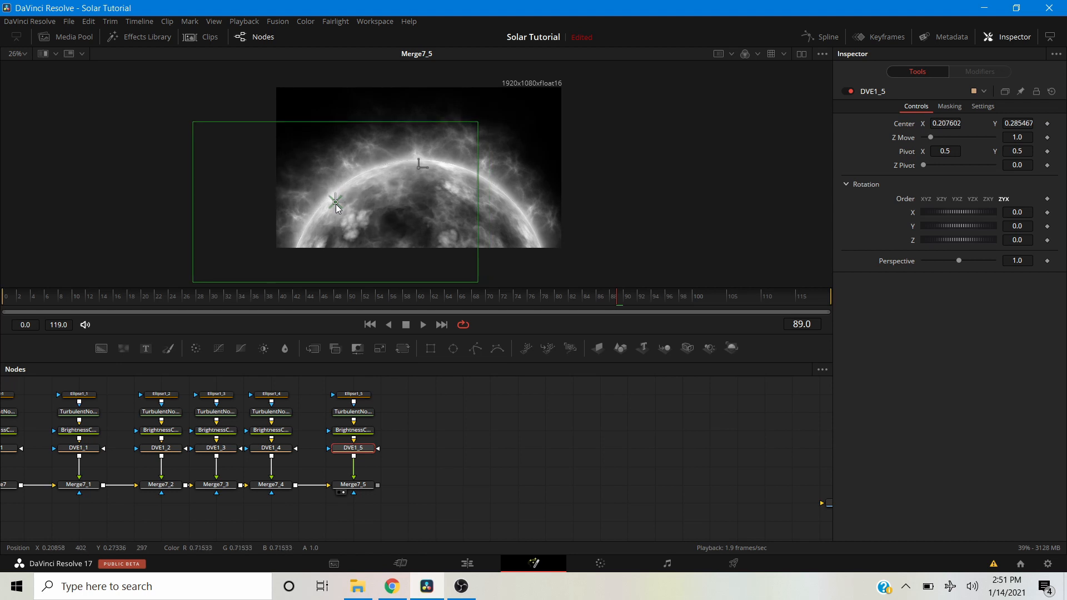
pyautogui.moveTo(932, 138); pyautogui.dragTo(940, 142)
pyautogui.moveTo(936, 239); pyautogui.dragTo(946, 243)
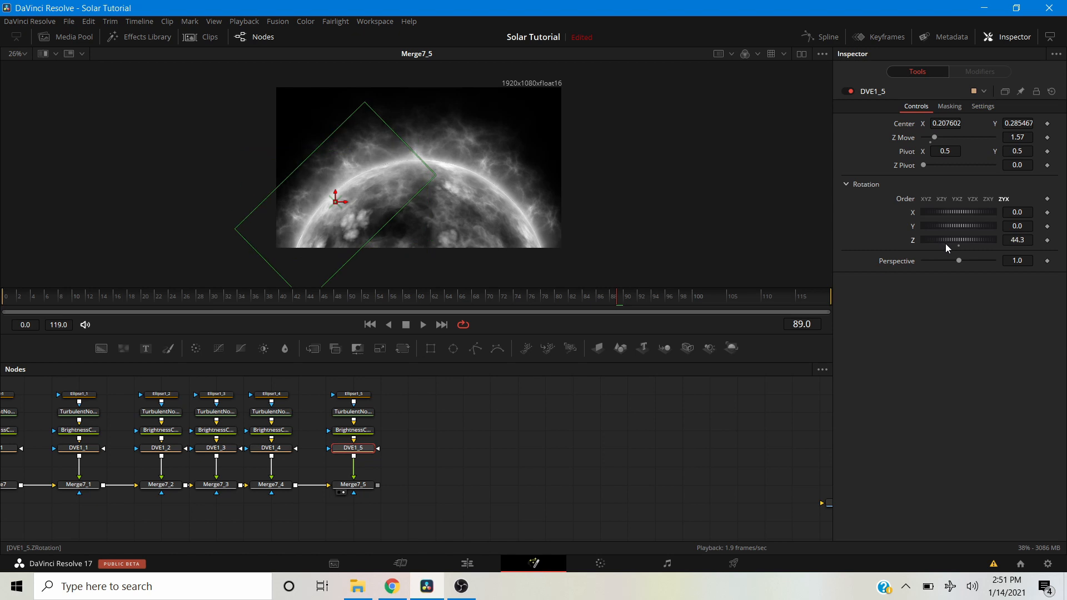
pyautogui.moveTo(940, 142); pyautogui.dragTo(941, 141)
pyautogui.moveTo(335, 200)
pyautogui.mouseDown()
pyautogui.moveTo(325, 203)
pyautogui.moveTo(341, 185)
pyautogui.mouseUp()
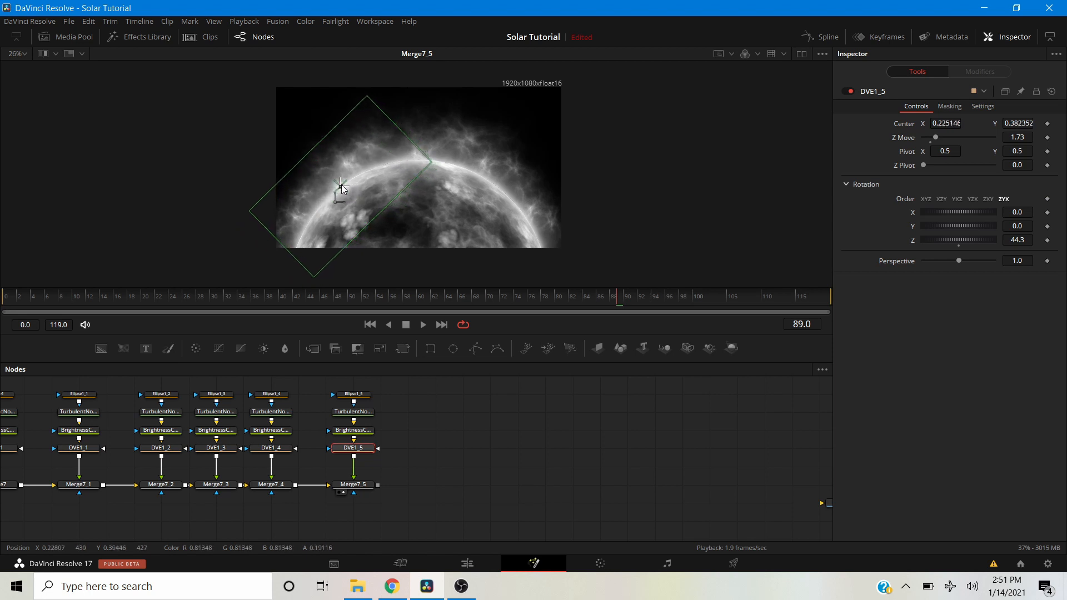
# Paste one more flare chain, connect Merge7_5 to its merge and view the pasted merge.
pyautogui.click(480, 491)
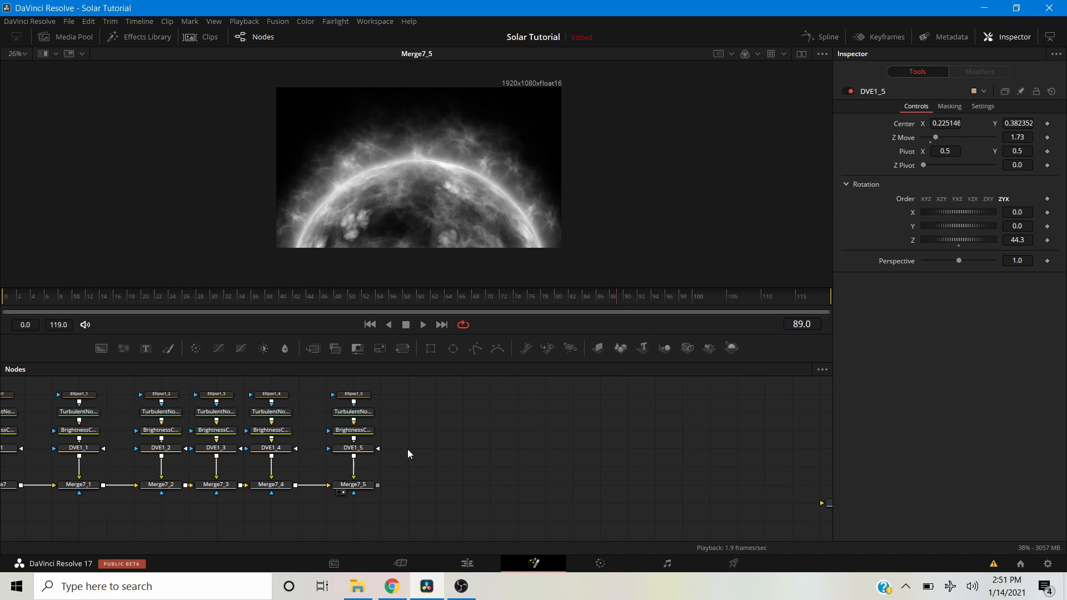
pyautogui.hotkey('ctrl', 'v')
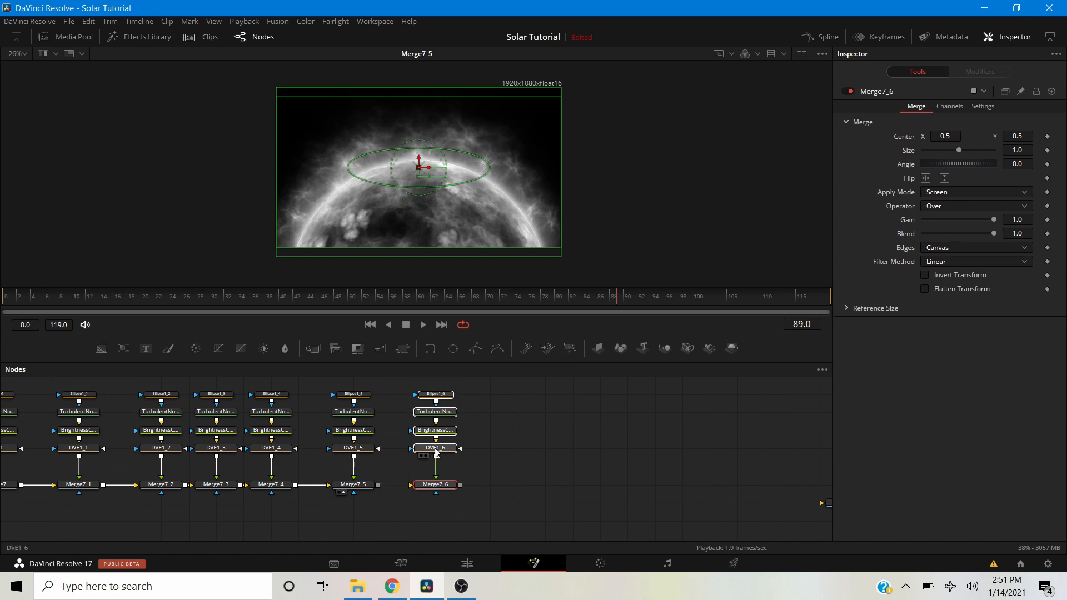
pyautogui.click(427, 453)
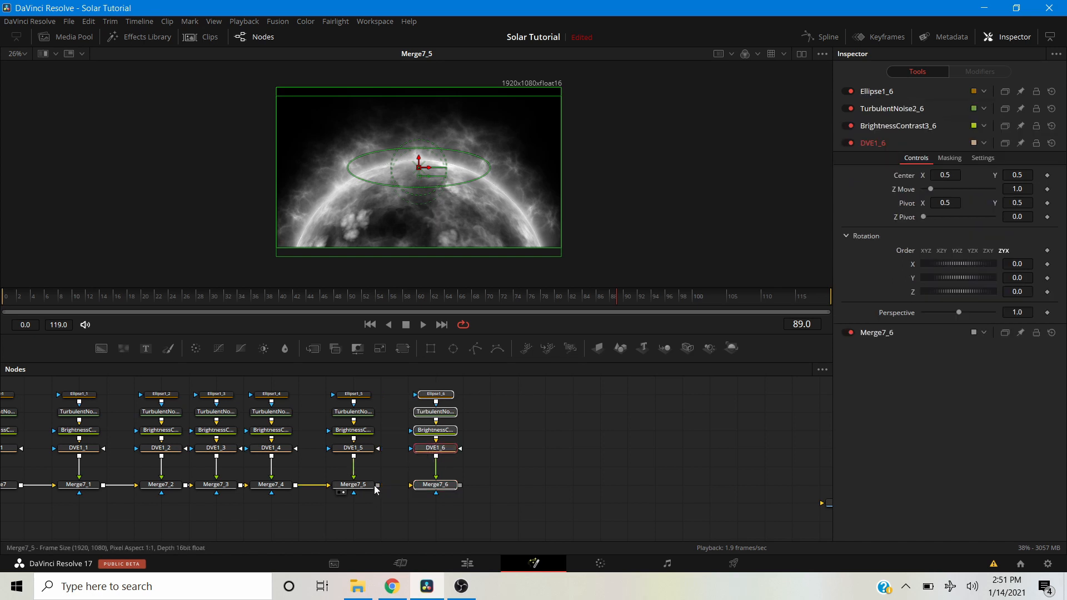
pyautogui.click(425, 493)
pyautogui.click(504, 442)
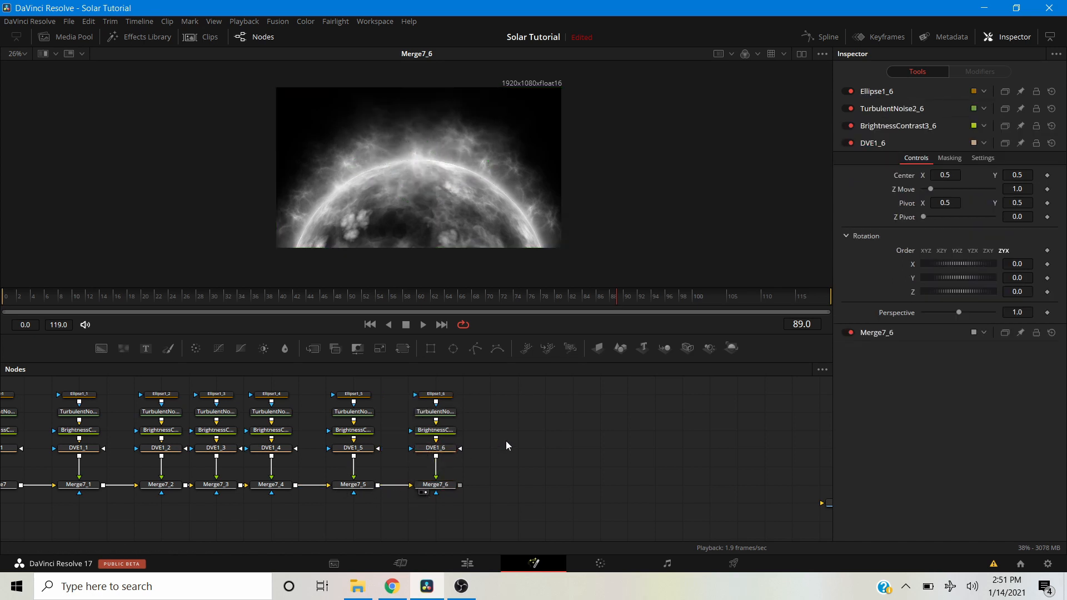
# Place the DVE1_6 flare on the sun's upper-left edge: center about 0.245, 0.410, Z Move 1.73, rotation X -10.4, Z 36.5.
pyautogui.click(437, 448)
pyautogui.moveTo(399, 179); pyautogui.dragTo(345, 181)
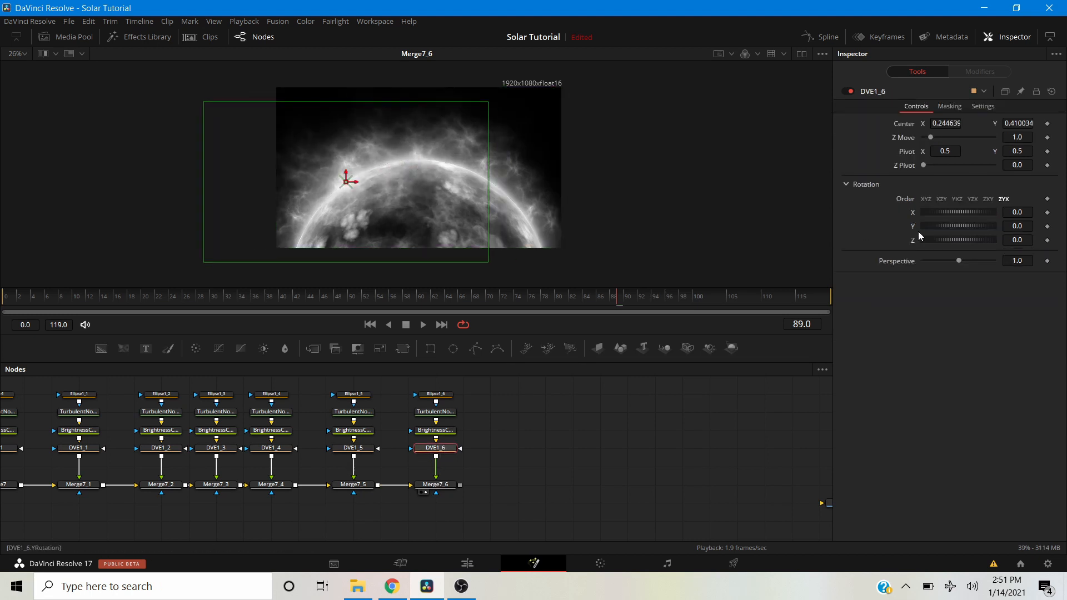
pyautogui.moveTo(944, 239); pyautogui.dragTo(954, 211)
pyautogui.moveTo(930, 137); pyautogui.dragTo(936, 139)
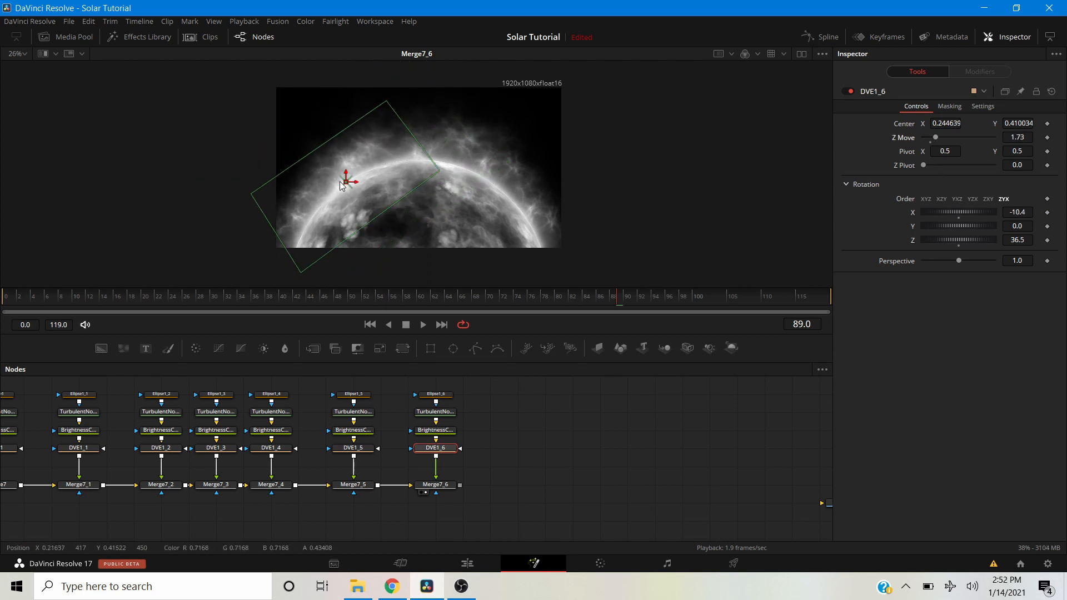
# Move the DVE1_6 flare lower along the sun's left edge, to a center of about 0.198, 0.272.
pyautogui.moveTo(347, 181); pyautogui.dragTo(333, 206)
pyautogui.click(582, 440)
# Paste another flare chain beside the DVE1_6 chain, connect Merge7_6 to its merge and show Merge7_7 in the viewer.
pyautogui.moveTo(487, 479); pyautogui.dragTo(374, 480)
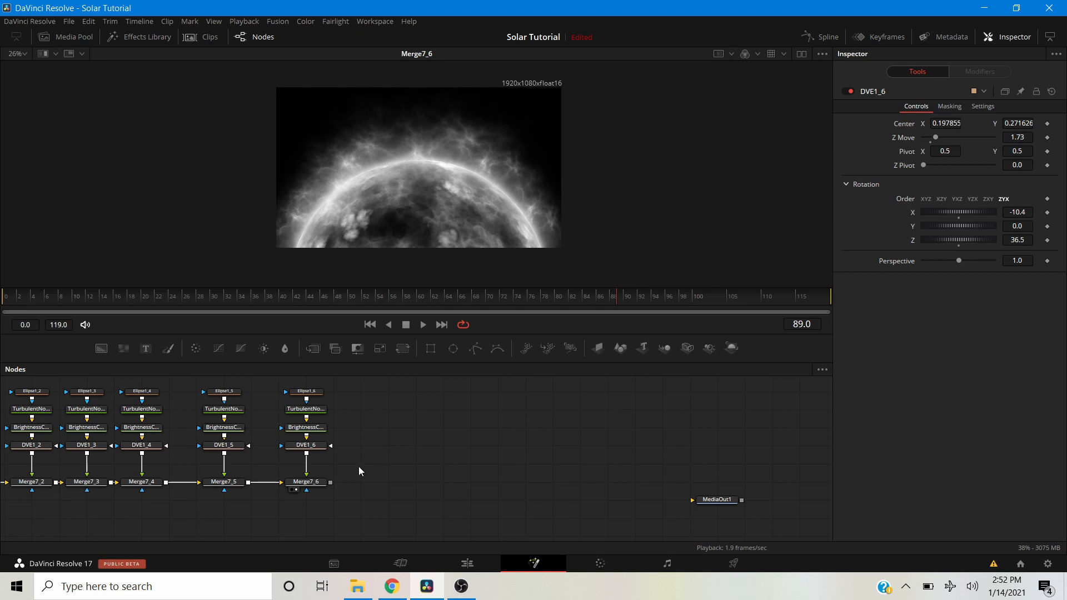
pyautogui.hotkey('ctrl', 'v')
pyautogui.moveTo(373, 487); pyautogui.dragTo(401, 487)
pyautogui.moveTo(332, 482); pyautogui.dragTo(379, 486)
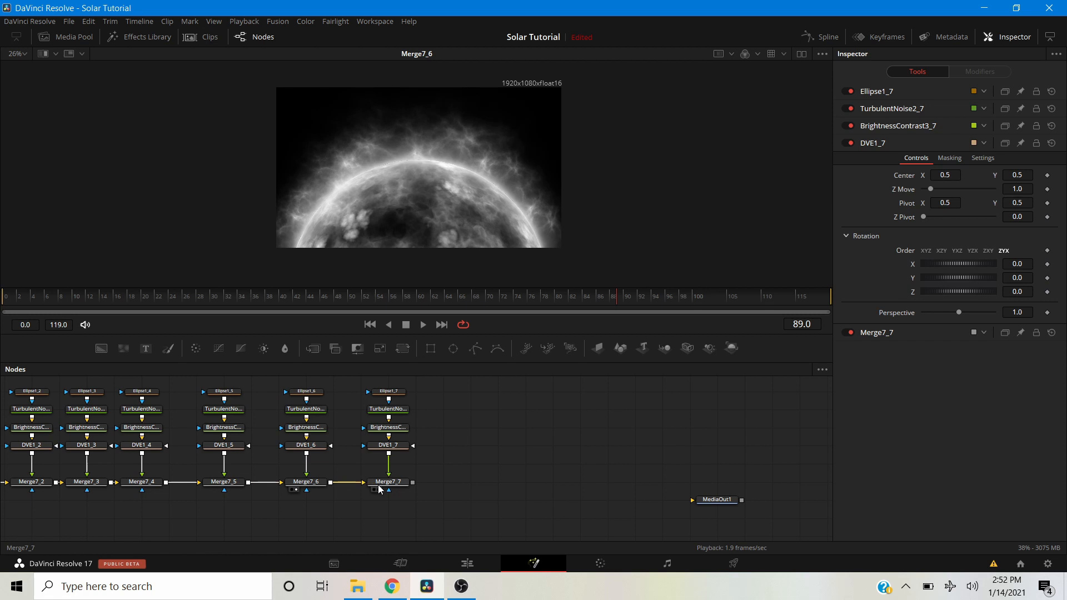
pyautogui.click(377, 490)
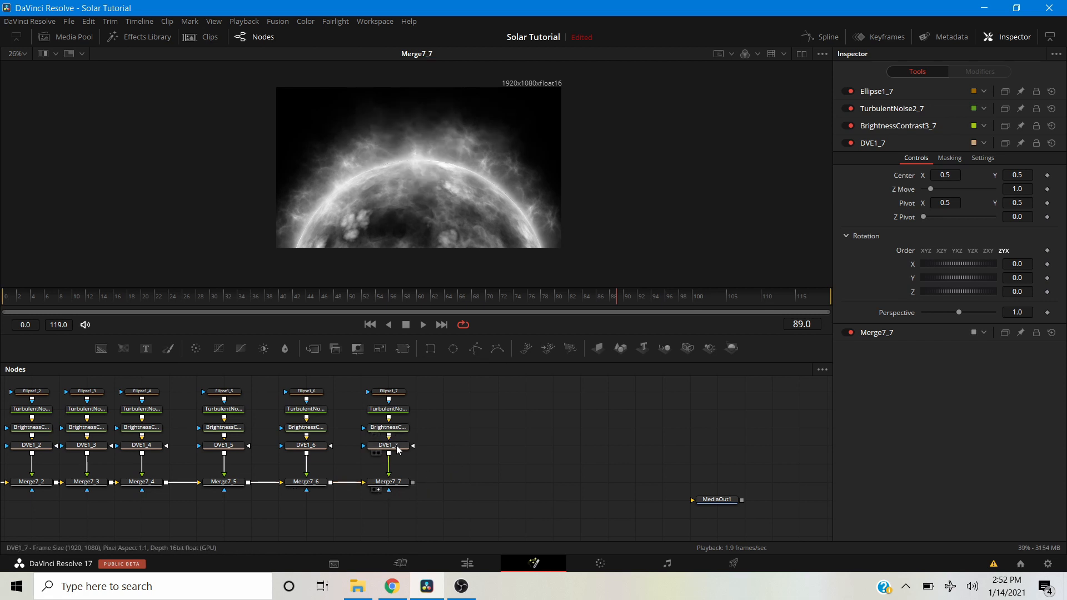
# Place the DVE1_7 flare on the sun's right edge: center about 0.849, 0.348, Z Move 2.2, Z rotation -28.7.
pyautogui.click(389, 445)
pyautogui.moveTo(492, 198); pyautogui.dragTo(497, 197)
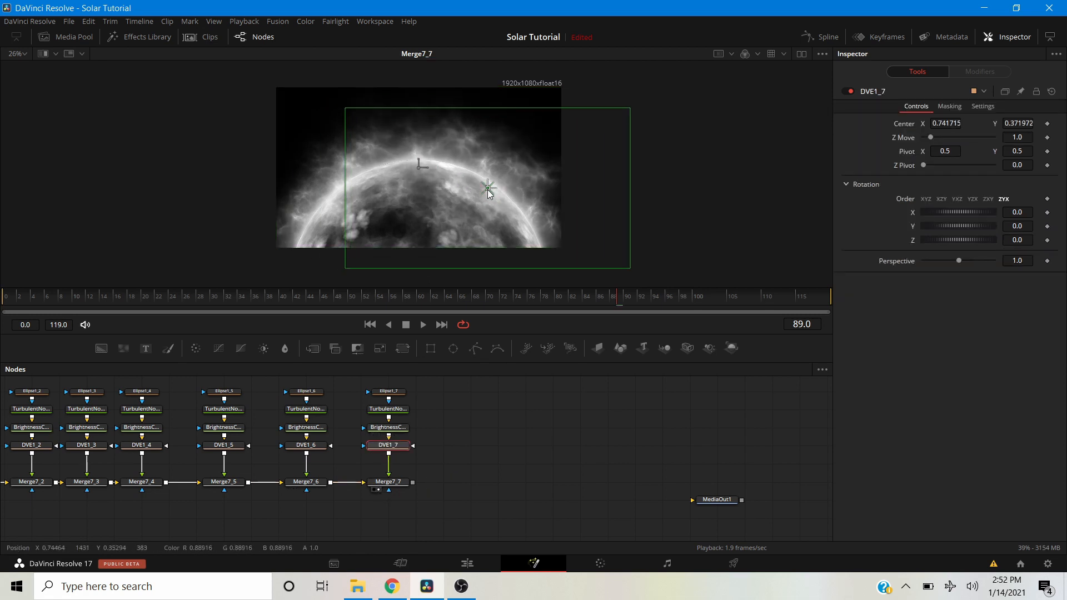
pyautogui.moveTo(934, 139); pyautogui.dragTo(942, 140)
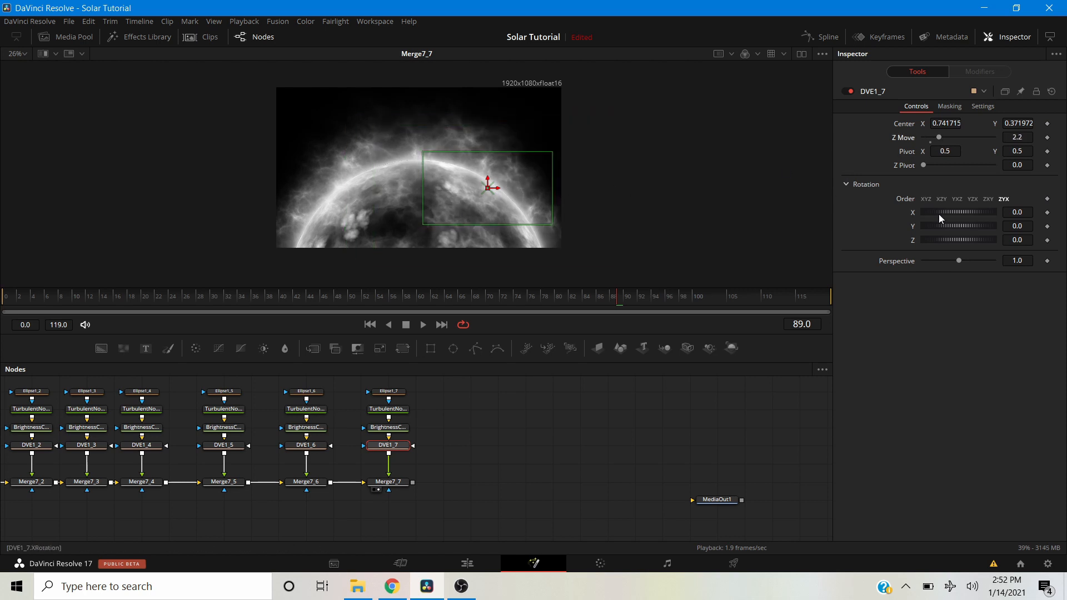
pyautogui.moveTo(951, 240); pyautogui.dragTo(946, 242)
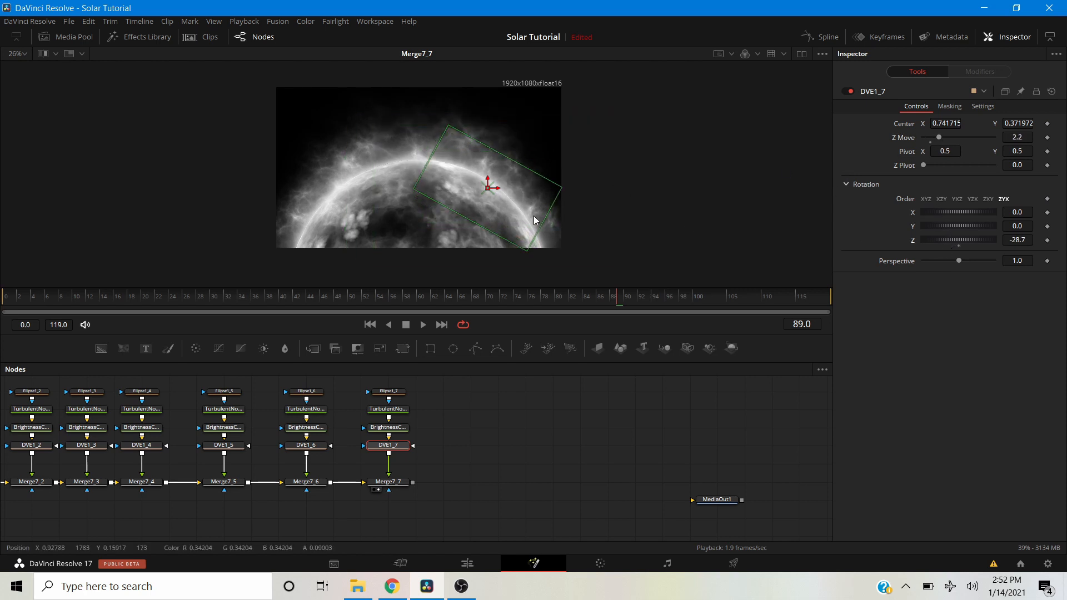
pyautogui.moveTo(488, 189); pyautogui.dragTo(521, 193)
pyautogui.click(465, 424)
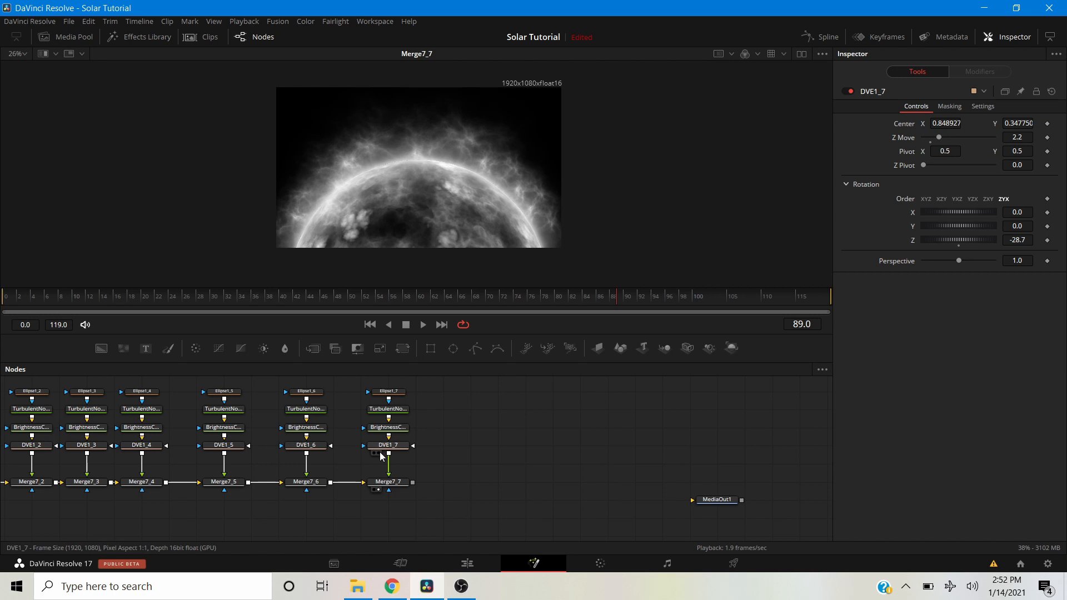
# With DVE1_7 in view, reshape the Ellipse1_7 mask to width about 0.150 and height 0.259, then return the viewer to Merge7_7.
pyautogui.click(380, 452)
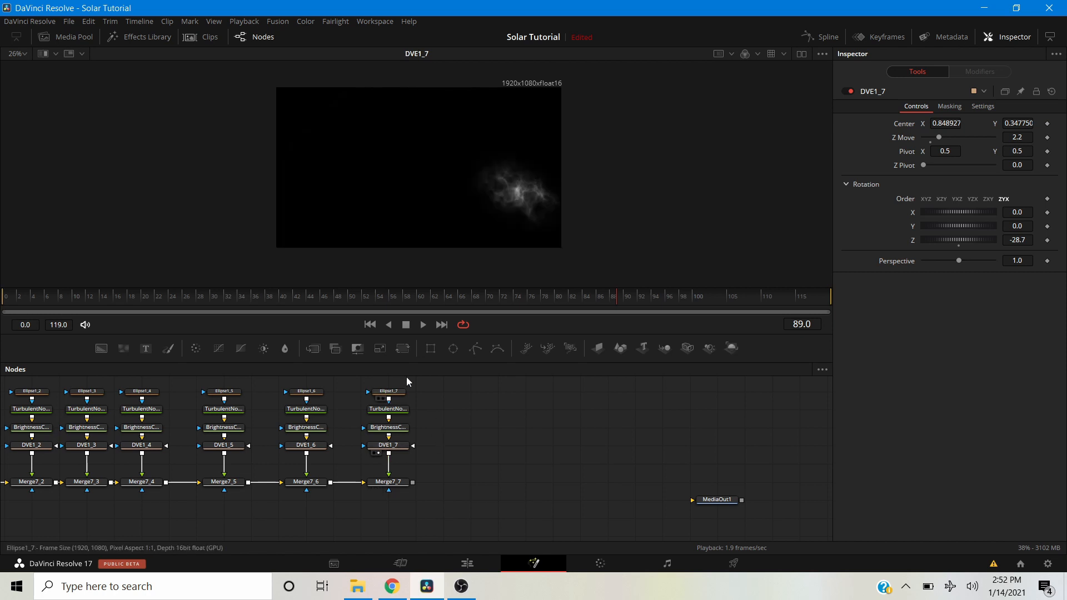
pyautogui.click(389, 391)
pyautogui.moveTo(491, 168); pyautogui.dragTo(458, 175)
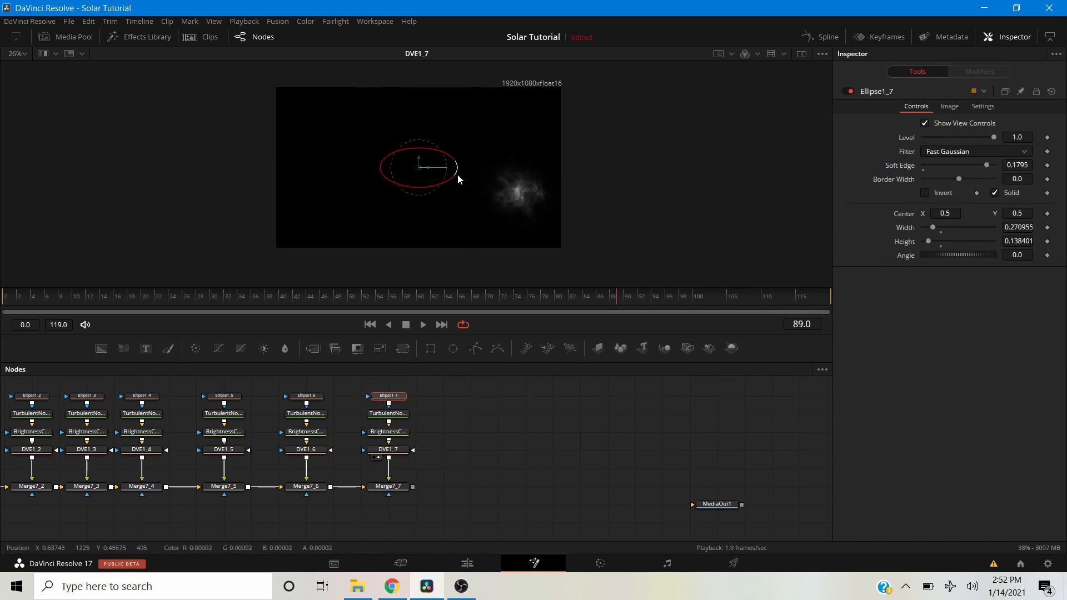
pyautogui.moveTo(425, 152); pyautogui.dragTo(431, 131)
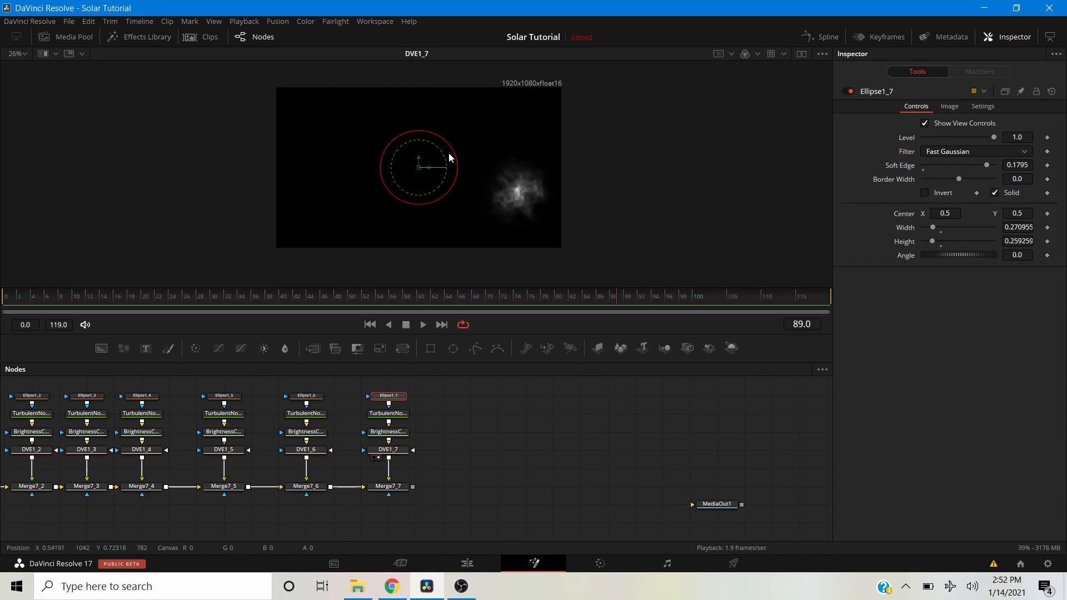
pyautogui.moveTo(457, 178); pyautogui.dragTo(440, 178)
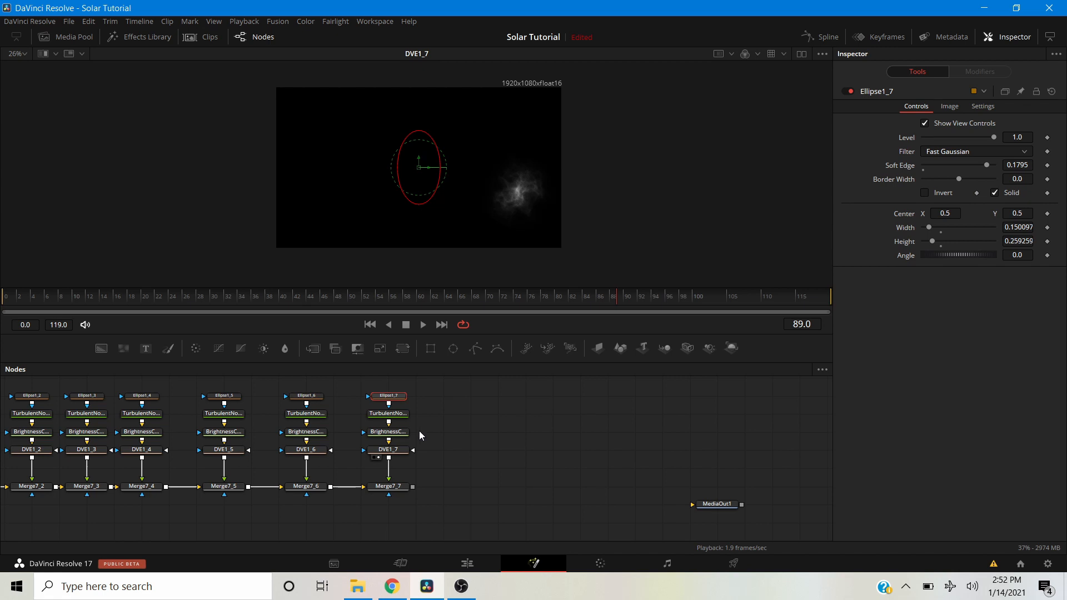
pyautogui.click(378, 494)
# Paste another flare chain and line it up after the Merge7_7 chain.
pyautogui.moveTo(514, 448); pyautogui.dragTo(352, 447)
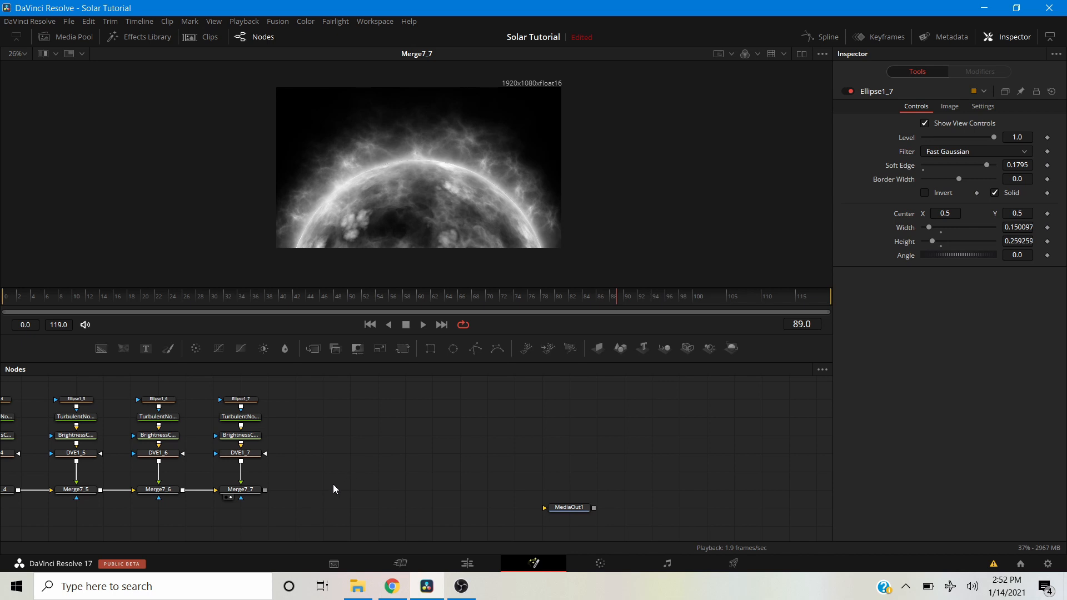
pyautogui.hotkey('ctrl', 'v')
pyautogui.moveTo(349, 492); pyautogui.dragTo(322, 493)
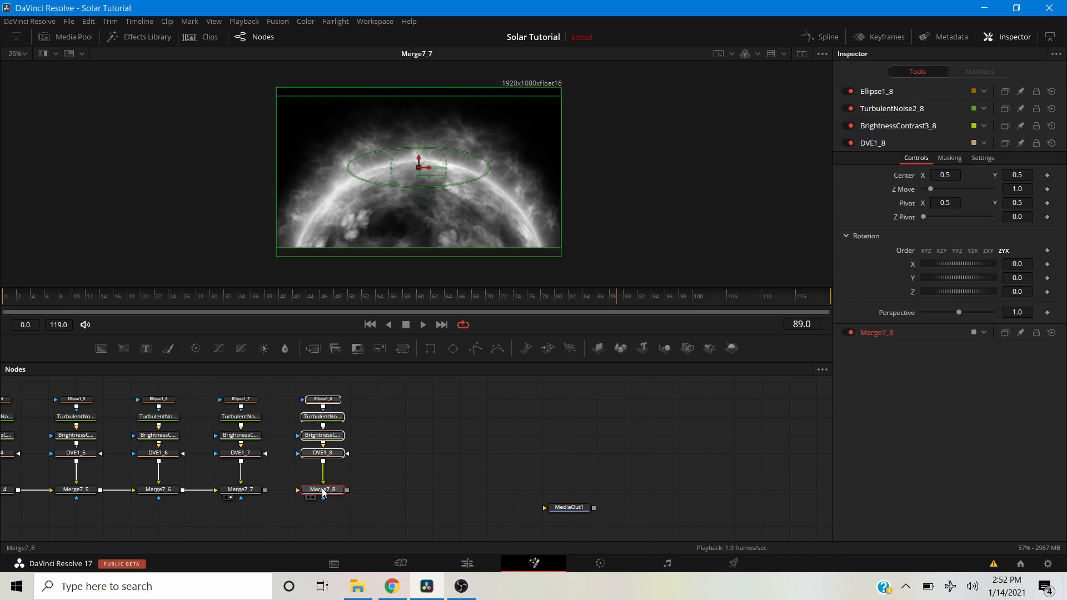
pyautogui.click(394, 463)
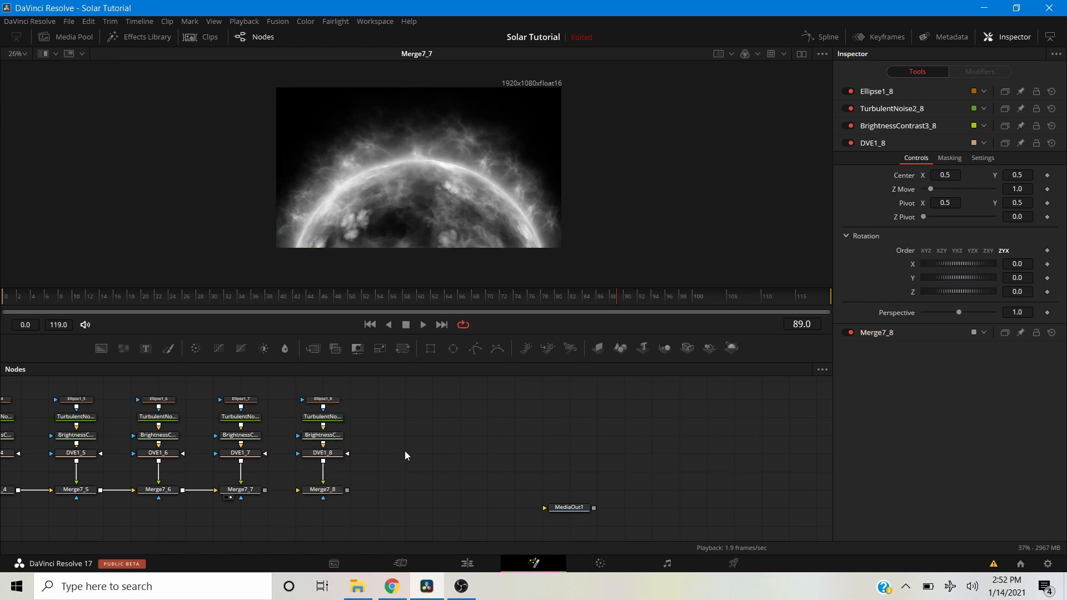
# Raise the BrightnessContrast3_8 gain to 2.08, checking the flare with DVE1_8 shown in the viewer.
pyautogui.click(327, 436)
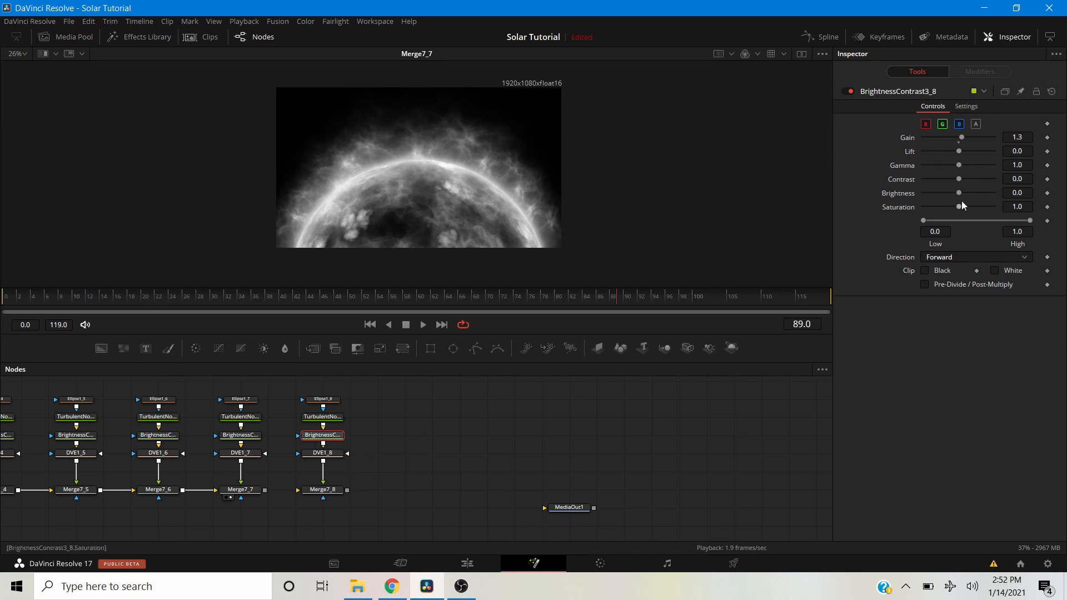
pyautogui.click(1020, 137)
pyautogui.write('1.7')
pyautogui.press('Return')
pyautogui.click(315, 497)
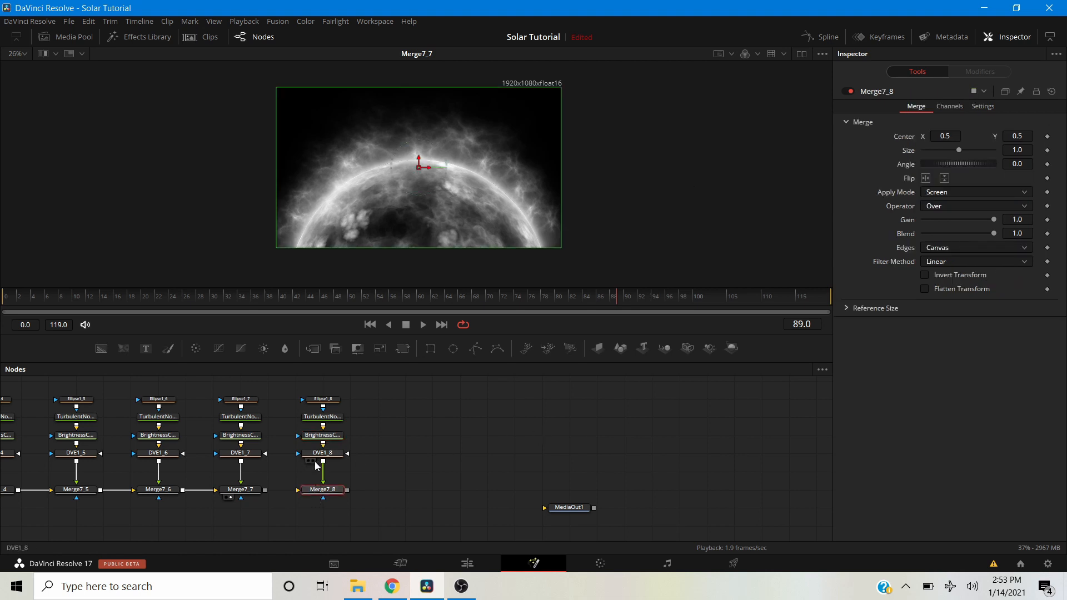
pyautogui.click(310, 460)
pyautogui.hotkey('ctrl', 'f')
pyautogui.click(319, 435)
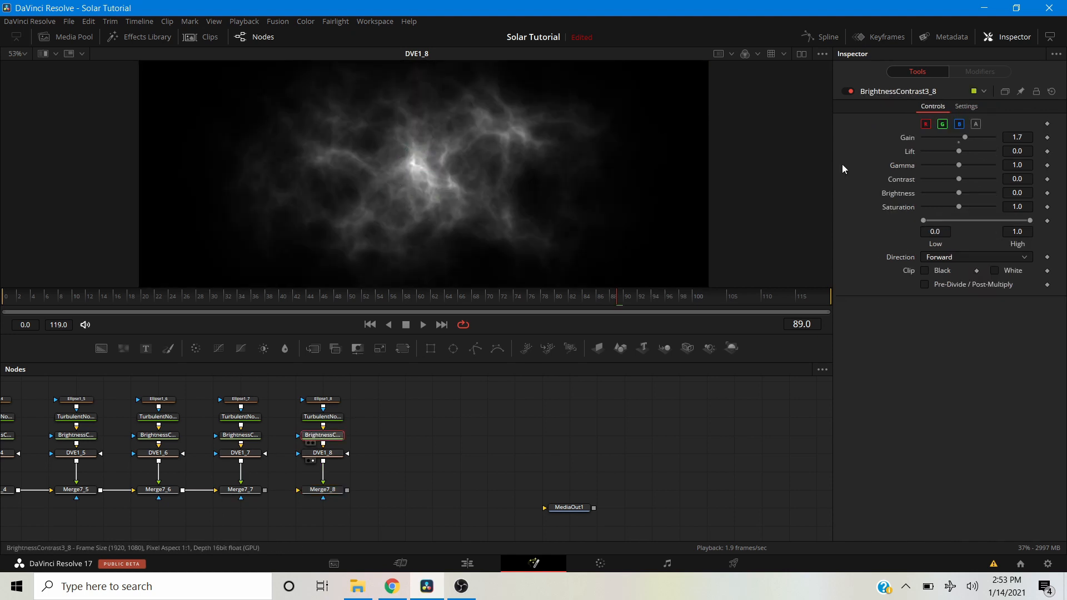
pyautogui.moveTo(959, 140); pyautogui.dragTo(969, 138)
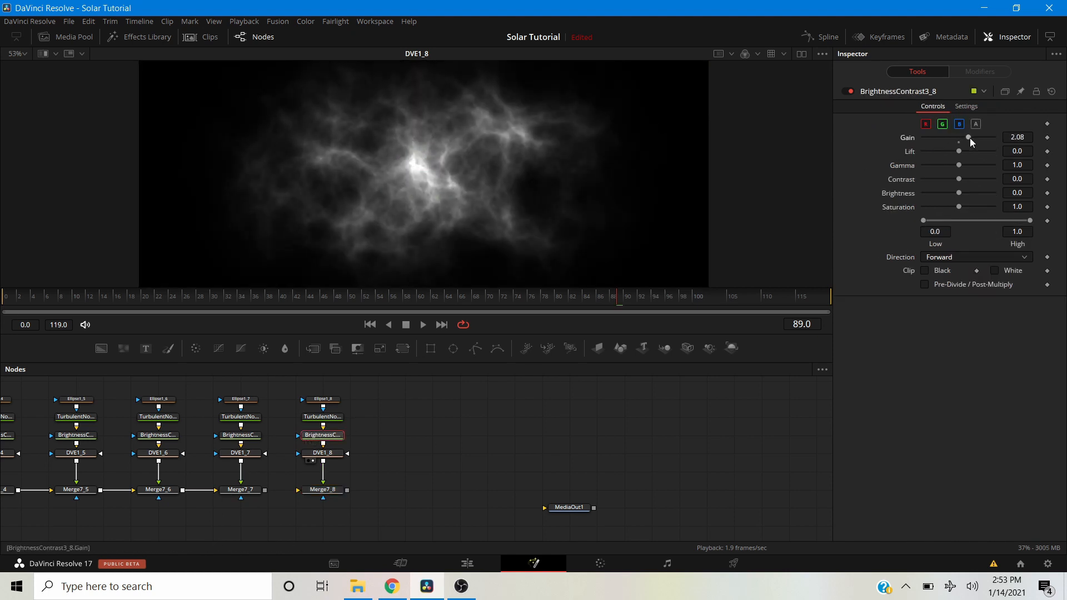
pyautogui.scroll(-2, 399, 182)
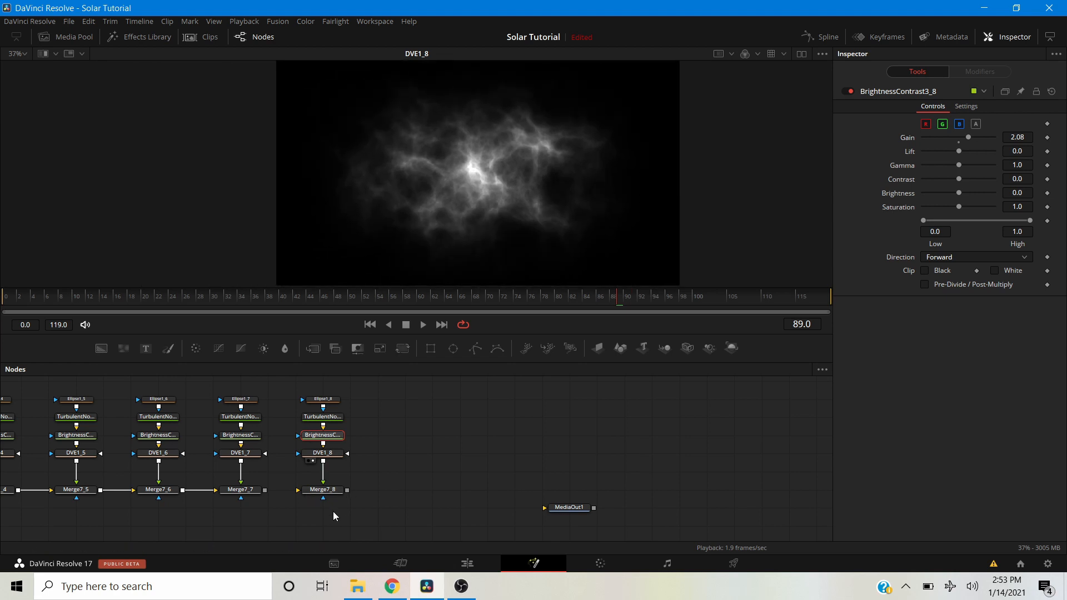
# Copy the brightened flare chain, connect its merge after Merge7_7 and show Merge7_8 in the viewer.
pyautogui.moveTo(310, 526); pyautogui.dragTo(353, 398)
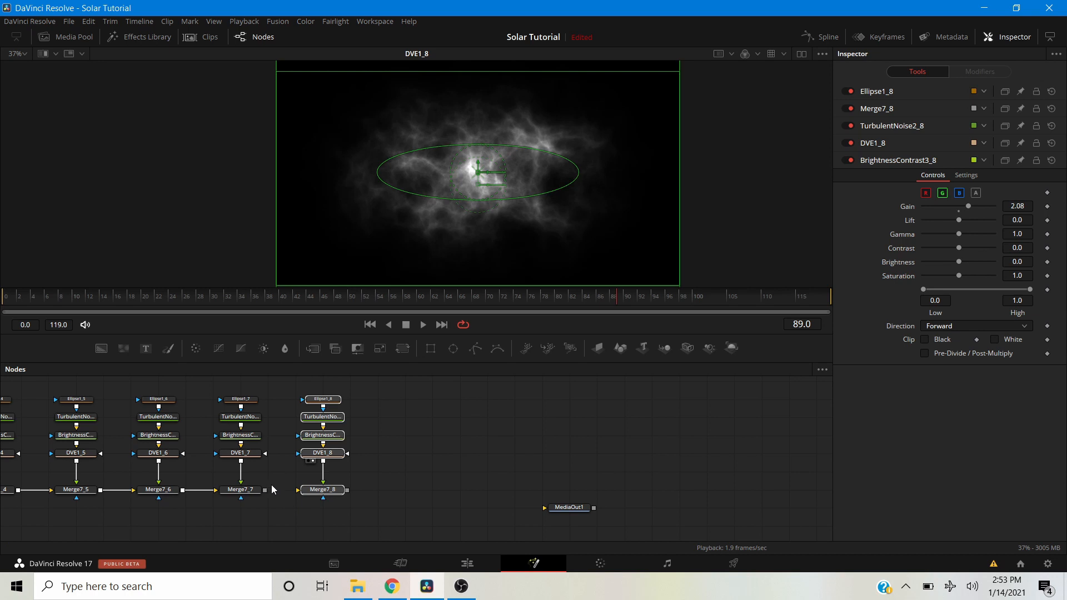
pyautogui.moveTo(265, 490)
pyautogui.mouseDown()
pyautogui.moveTo(306, 492)
pyautogui.moveTo(280, 493)
pyautogui.mouseUp()
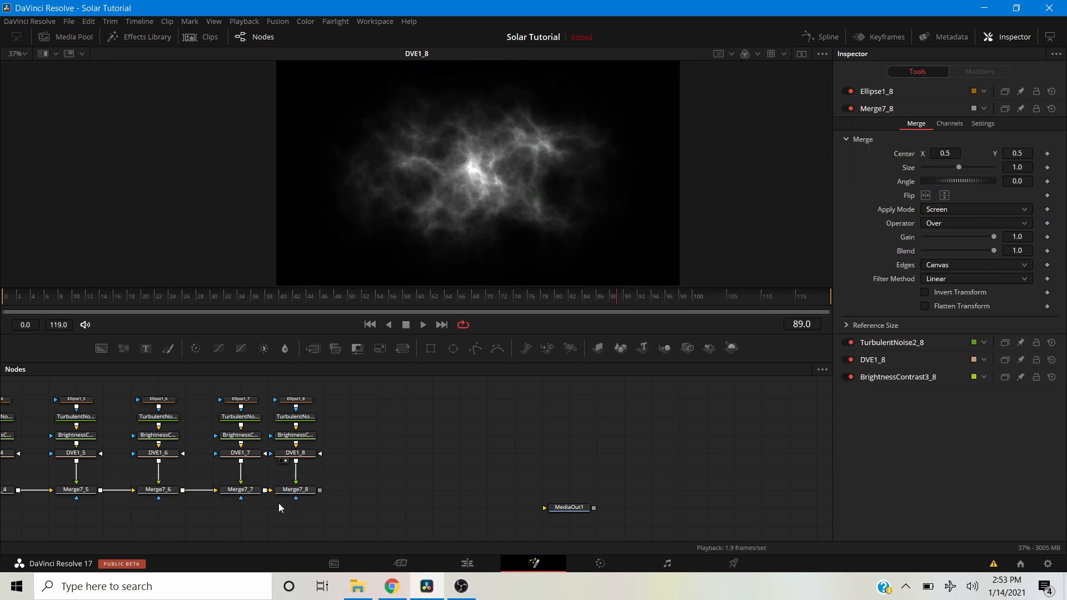
pyautogui.click(284, 497)
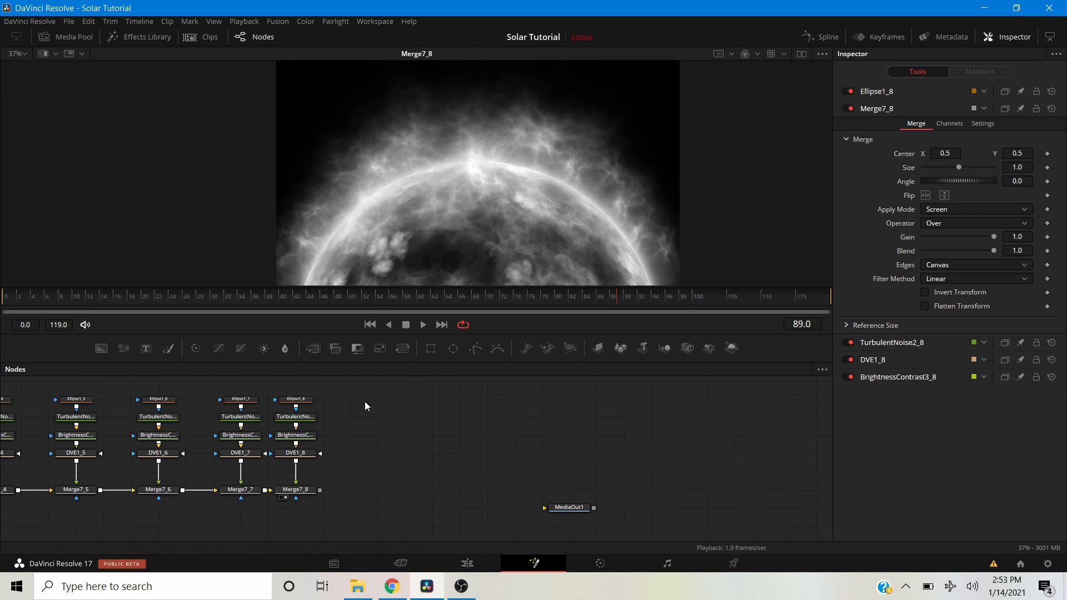
# Place the DVE1_8 flare on the sun's upper-left edge: center about 0.315, 0.502, Z Move 2.28, Z rotation 28.7.
pyautogui.click(296, 453)
pyautogui.moveTo(482, 172); pyautogui.dragTo(457, 156)
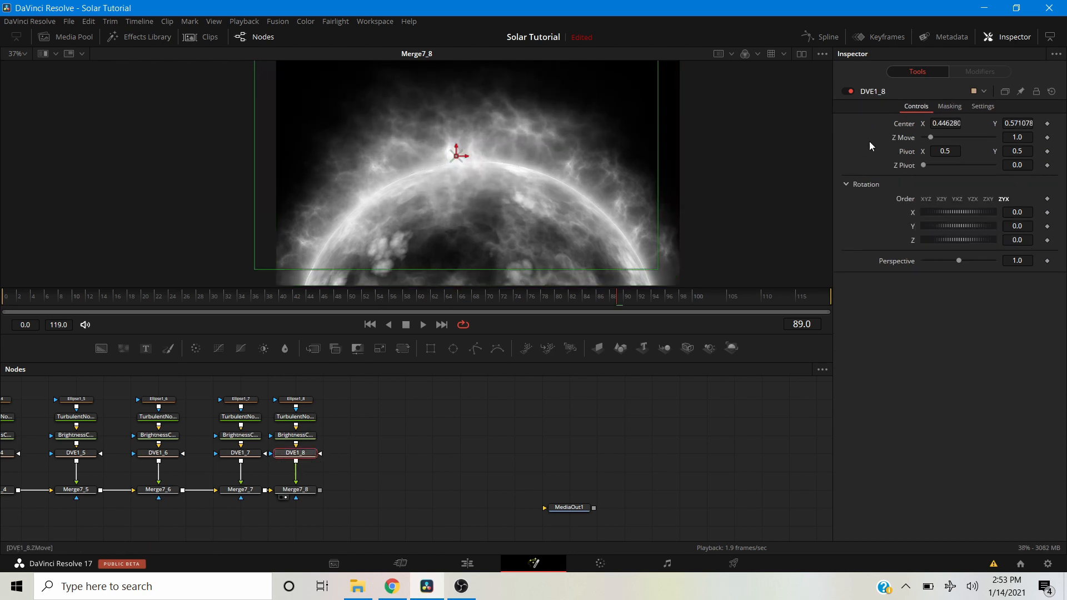
pyautogui.moveTo(930, 137); pyautogui.dragTo(940, 137)
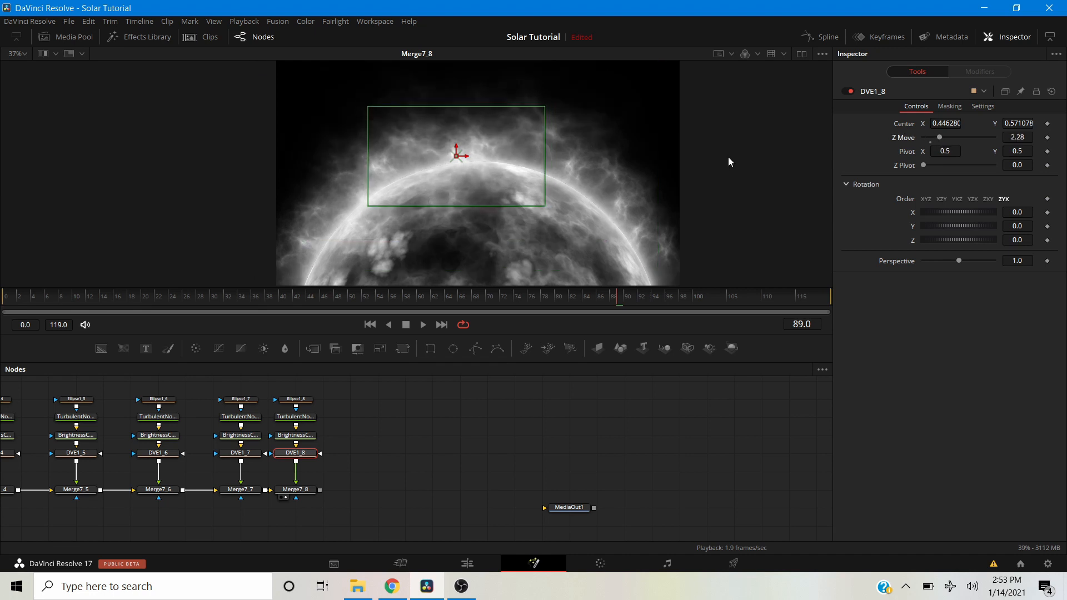
pyautogui.moveTo(457, 155); pyautogui.dragTo(404, 171)
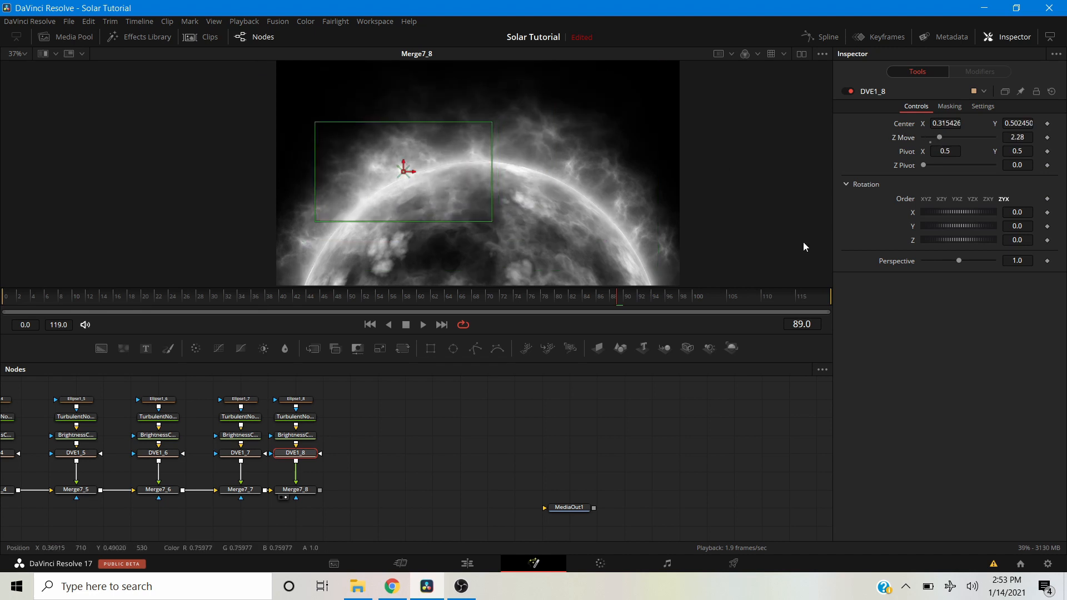
pyautogui.moveTo(931, 242); pyautogui.dragTo(937, 245)
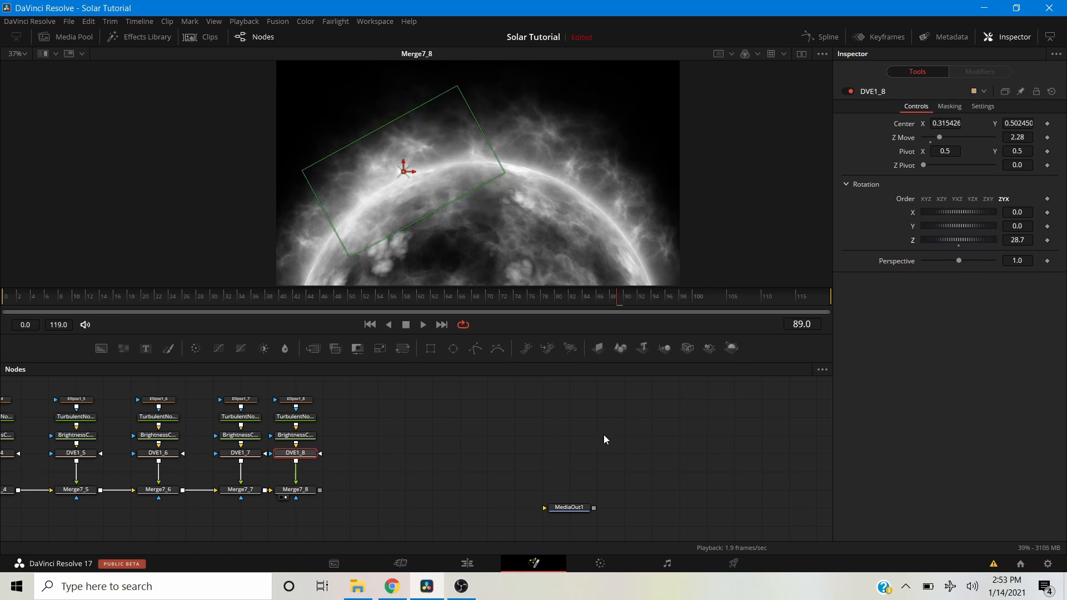
pyautogui.click(448, 467)
# Paste the brightened flare chain, connect Merge7_8 to its merge and show Merge7_9 in the viewer.
pyautogui.moveTo(383, 454); pyautogui.dragTo(334, 449)
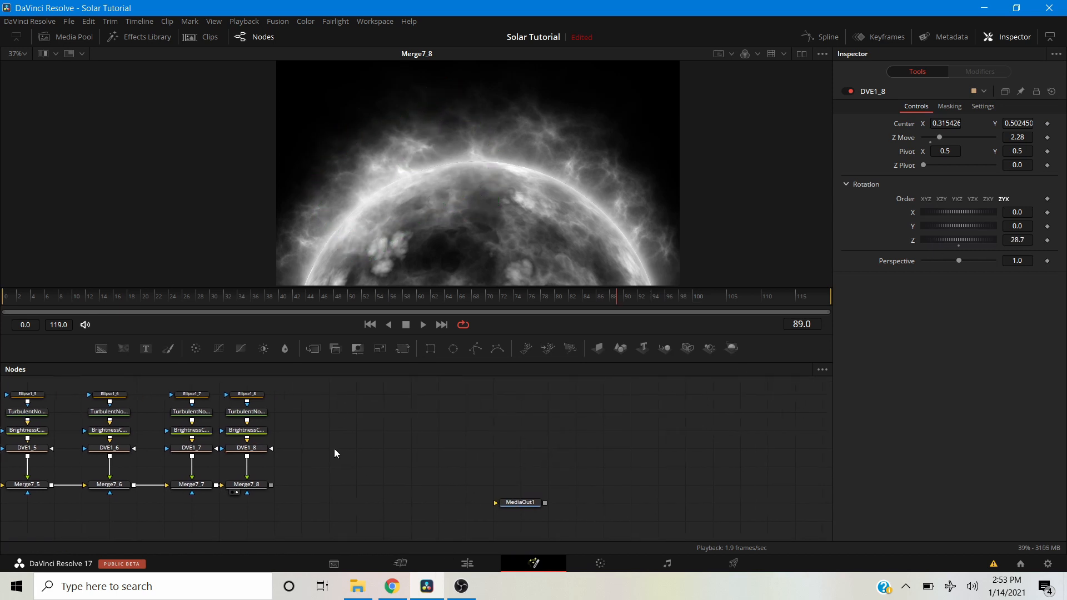
pyautogui.hotkey('ctrl', 'v')
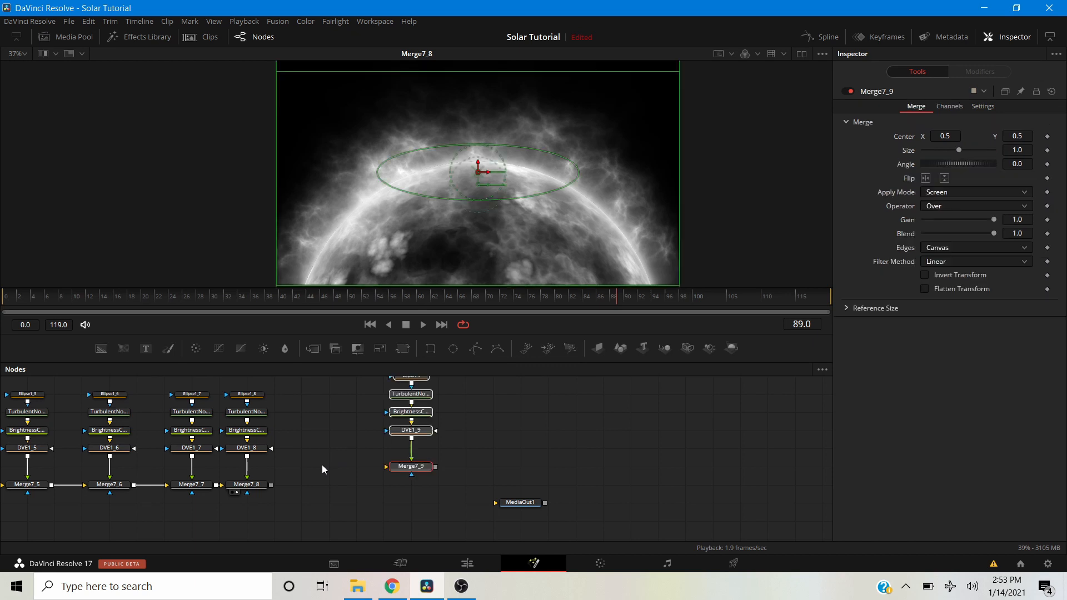
pyautogui.moveTo(404, 477); pyautogui.dragTo(322, 495)
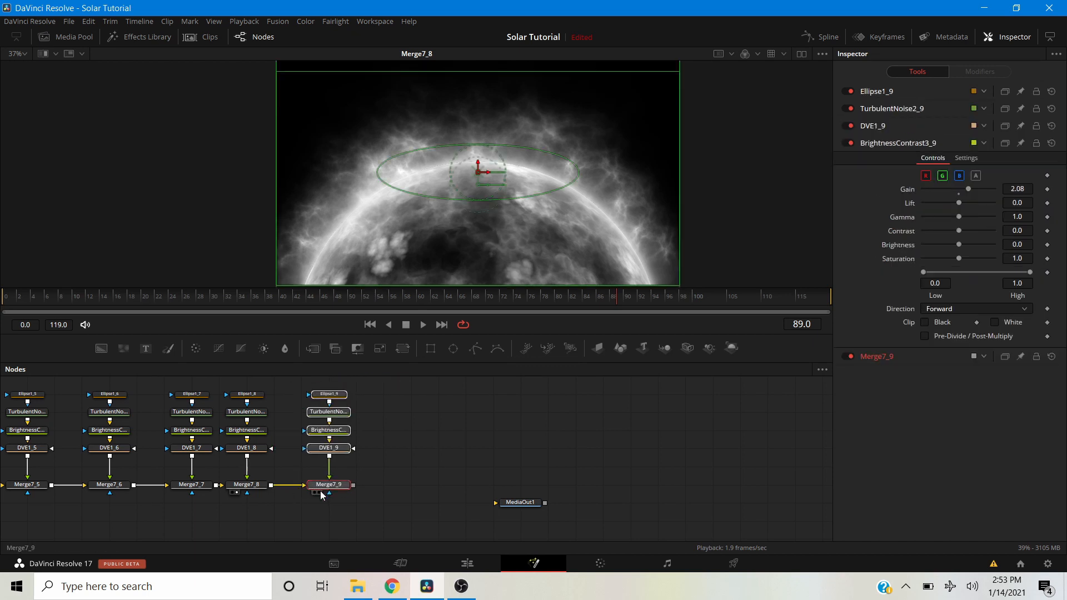
pyautogui.click(320, 492)
pyautogui.click(395, 458)
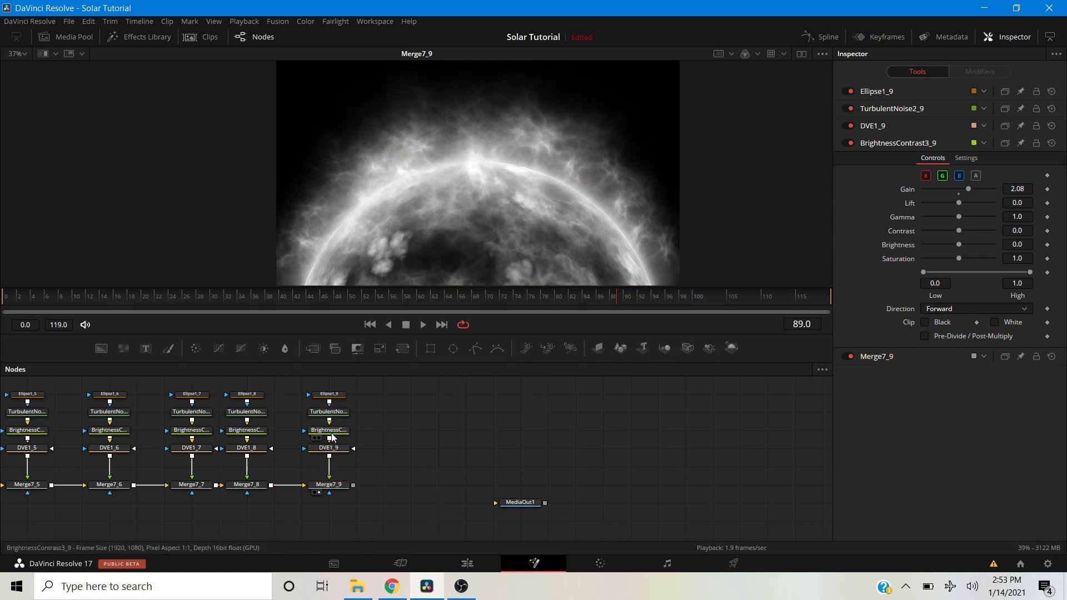
# Place the DVE1_9 flare on the sun's upper-right edge: center about 0.767, 0.436, Z Move 2.36, Z rotation -26.1.
pyautogui.click(329, 447)
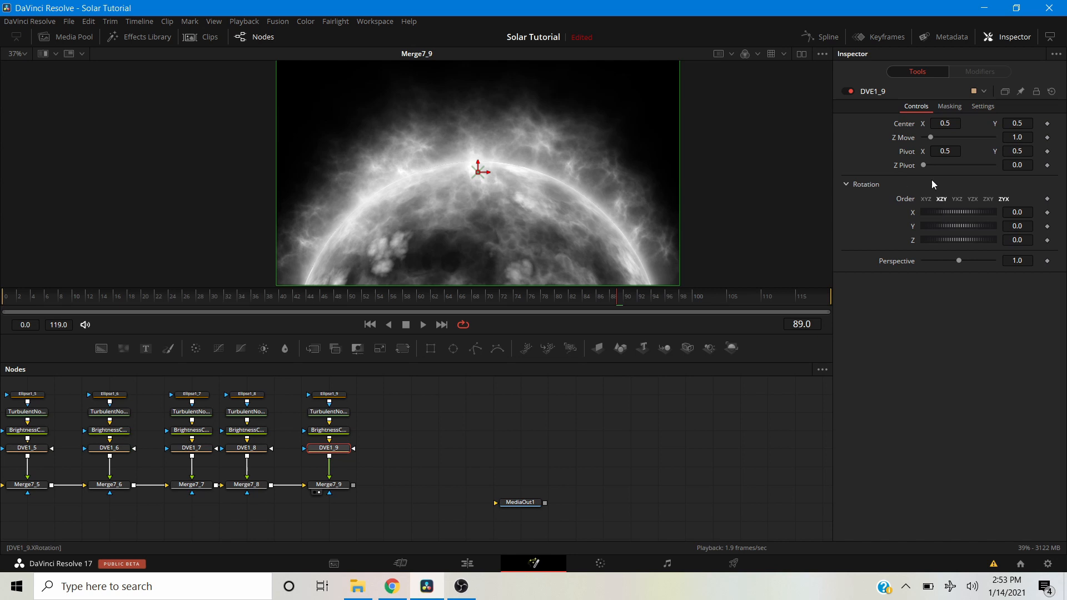
pyautogui.moveTo(930, 139); pyautogui.dragTo(937, 138)
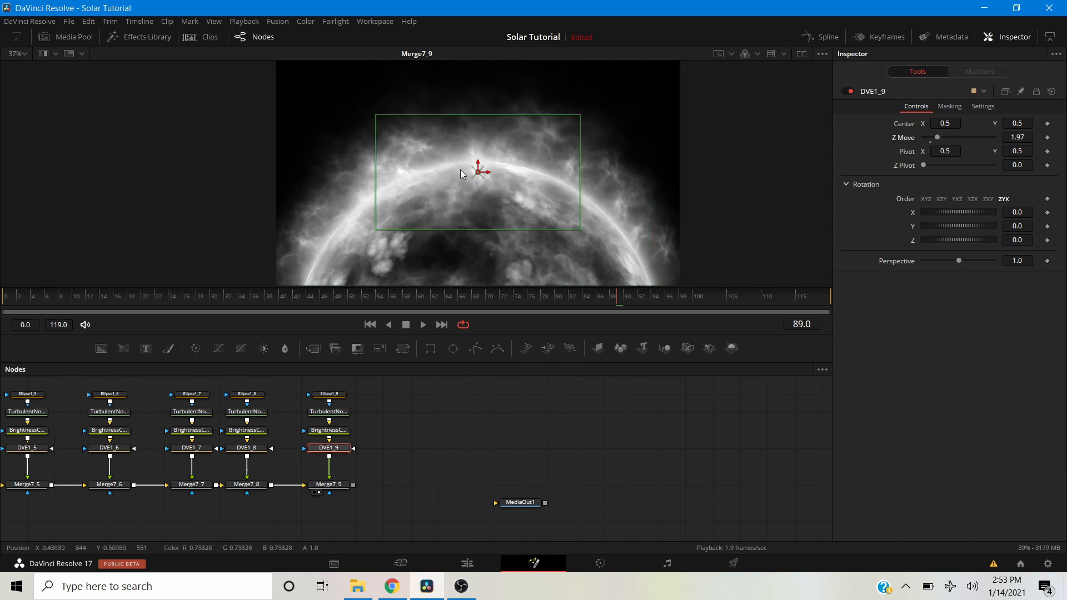
pyautogui.moveTo(479, 177); pyautogui.dragTo(586, 185)
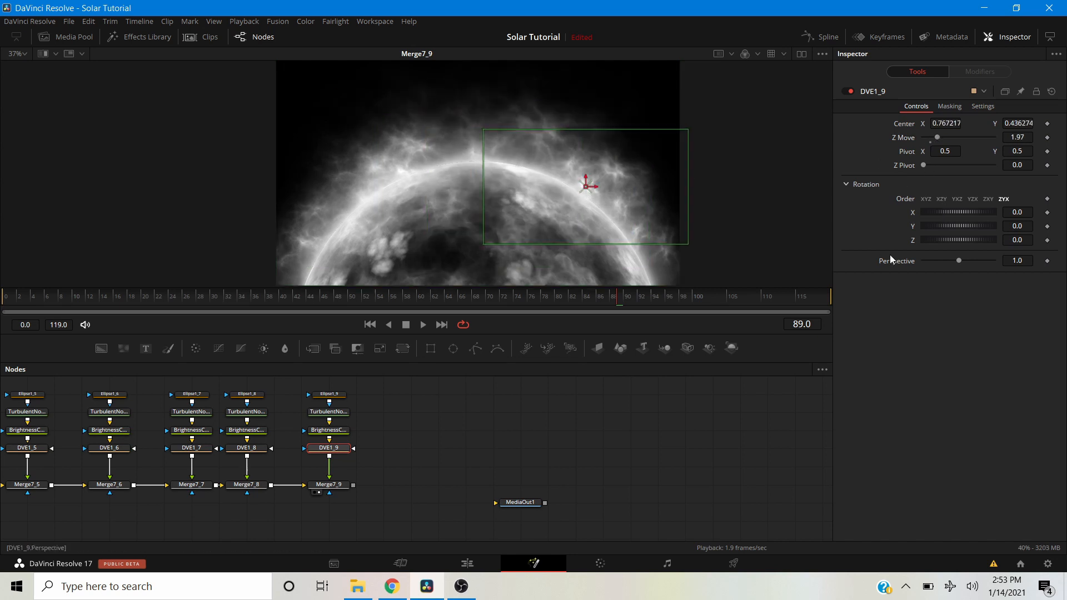
pyautogui.moveTo(955, 241); pyautogui.dragTo(950, 242)
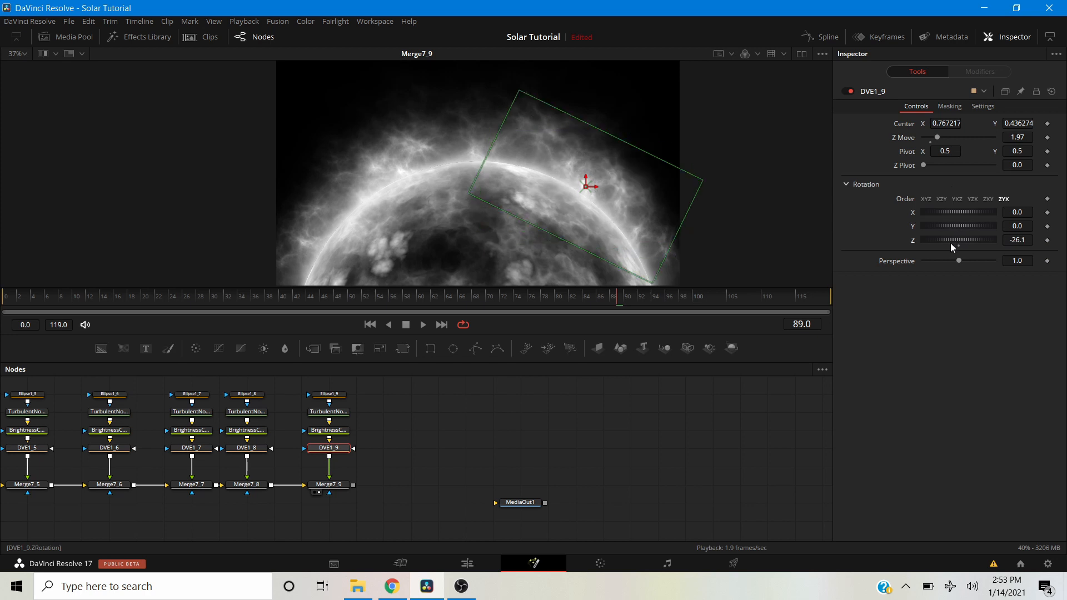
pyautogui.moveTo(935, 137); pyautogui.dragTo(940, 138)
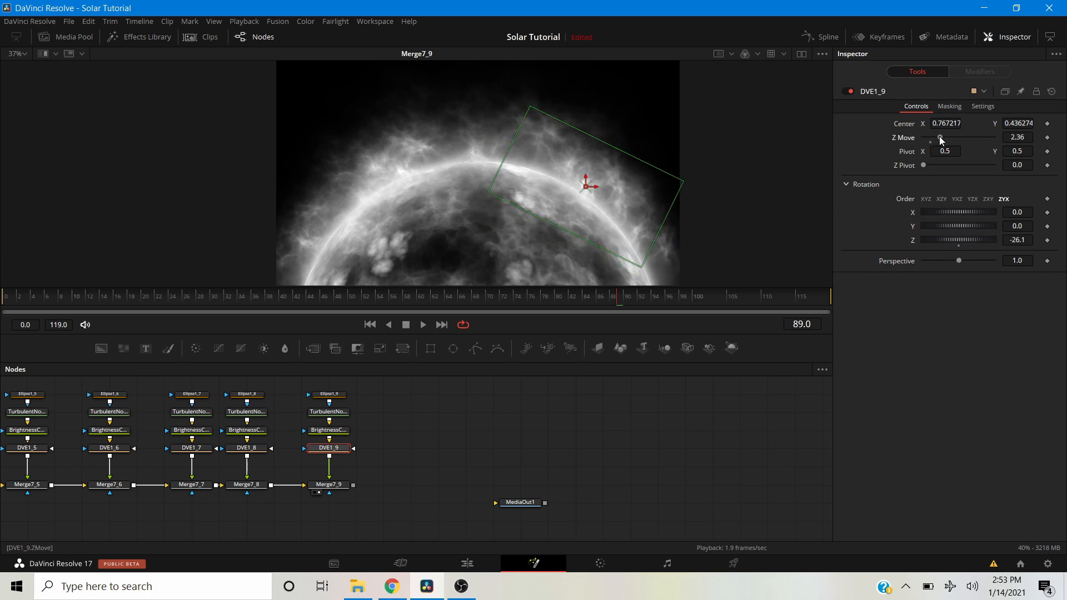
# Paste another brightened flare chain, connect Merge7_9 to its merge and show Merge7_10 in the viewer.
pyautogui.click(441, 465)
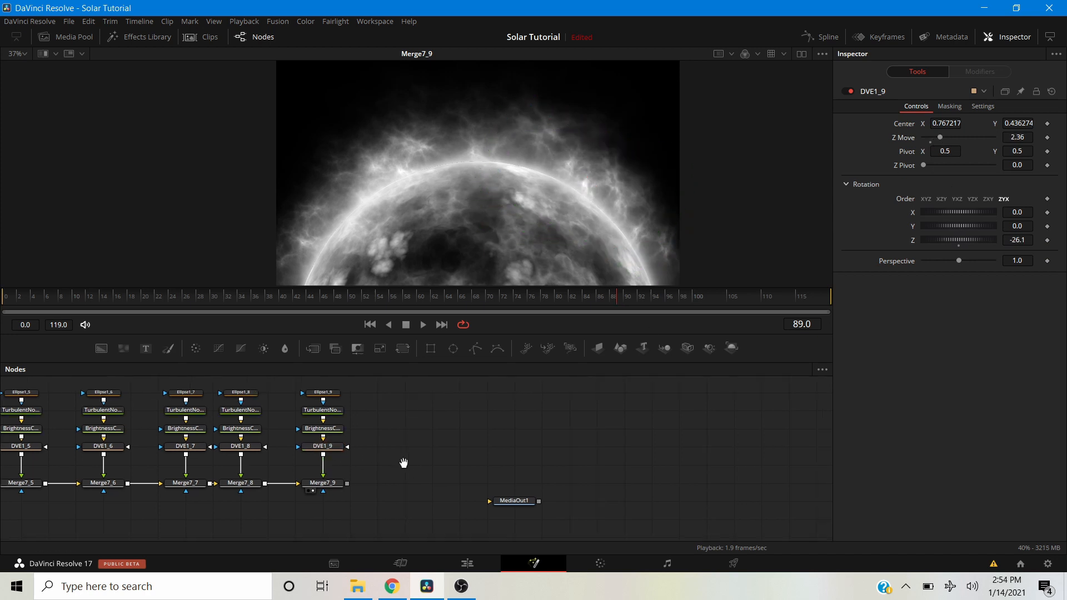
pyautogui.hotkey('ctrl', 'v')
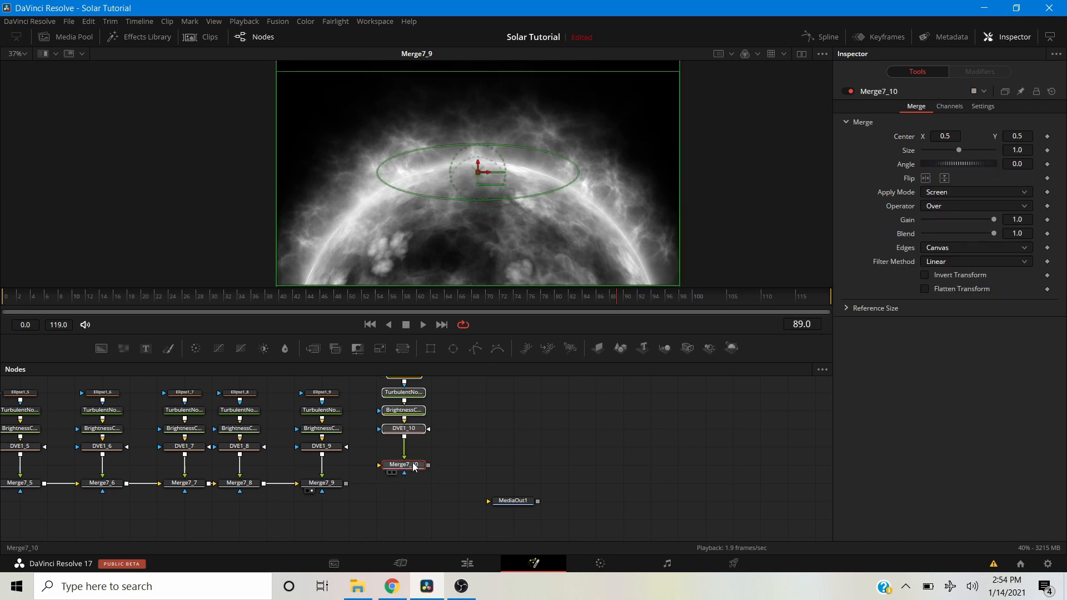
pyautogui.click(404, 484)
pyautogui.moveTo(346, 483); pyautogui.dragTo(388, 489)
pyautogui.click(434, 459)
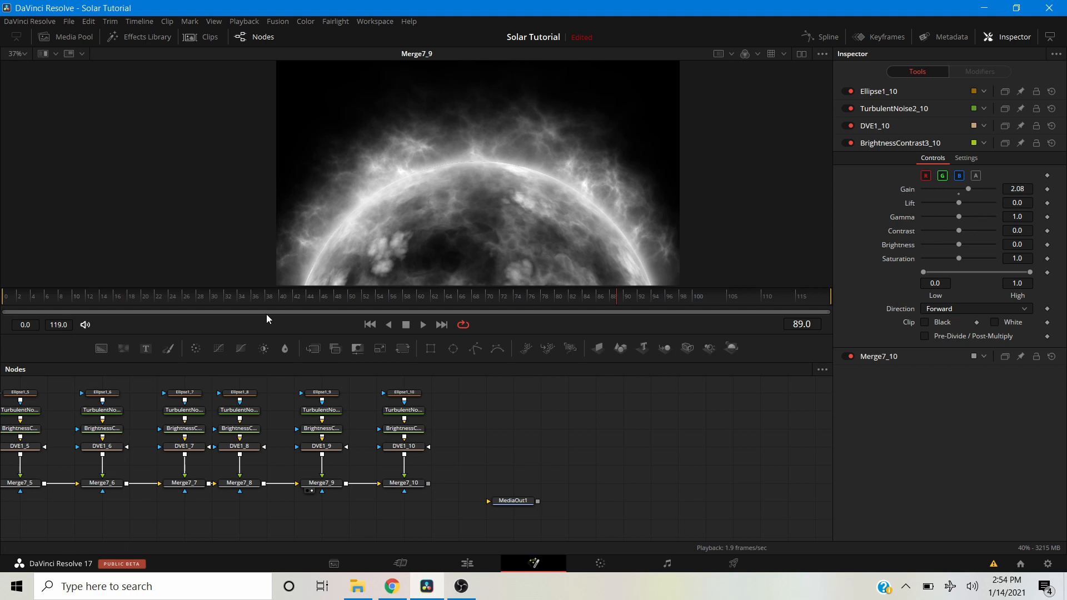
pyautogui.click(396, 485)
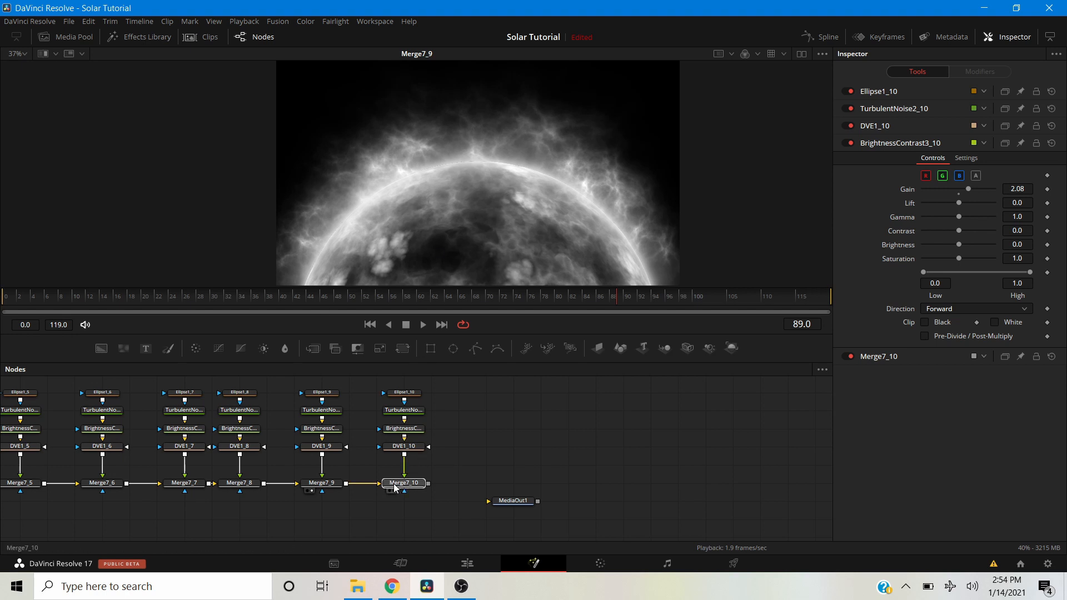
pyautogui.click(391, 491)
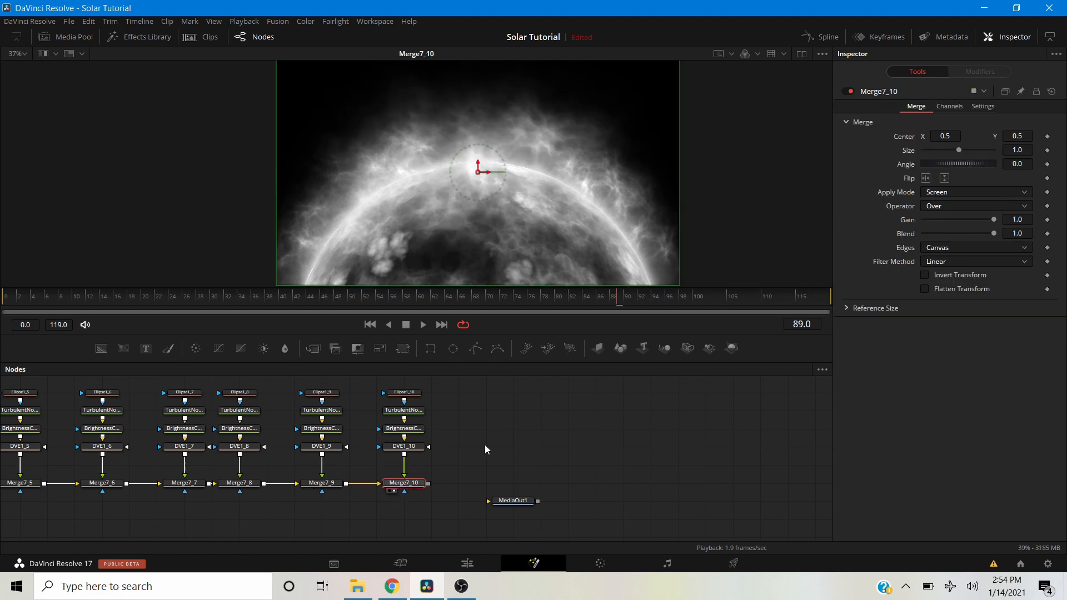
# Place the DVE1_10 flare on the top of the sun's edge: center about 0.5, 0.564, Z Move 2.68.
pyautogui.click(409, 447)
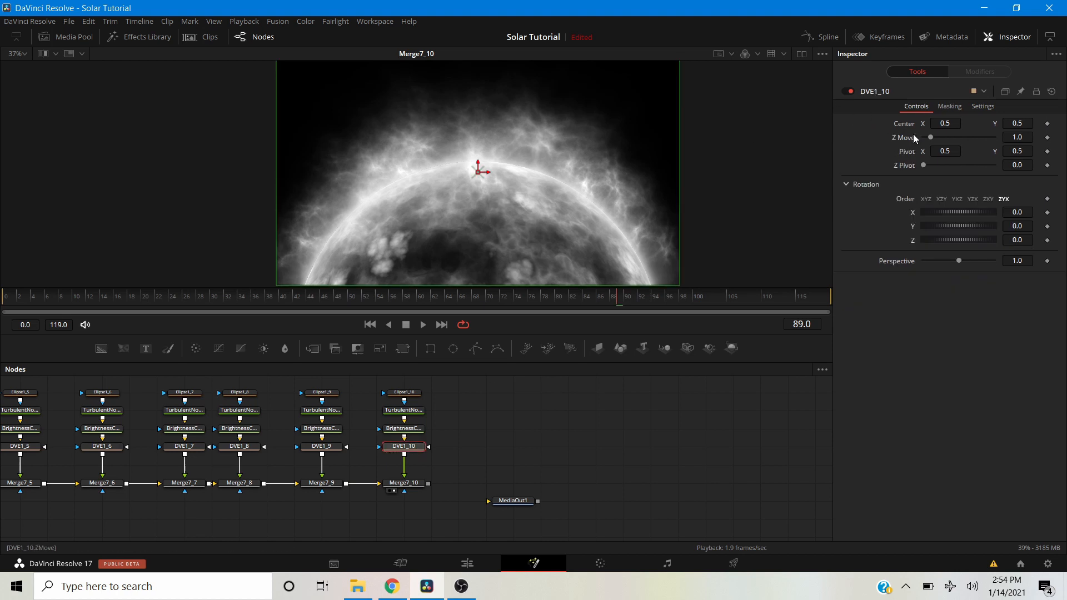
pyautogui.moveTo(938, 137); pyautogui.dragTo(949, 136)
pyautogui.moveTo(481, 167); pyautogui.dragTo(482, 151)
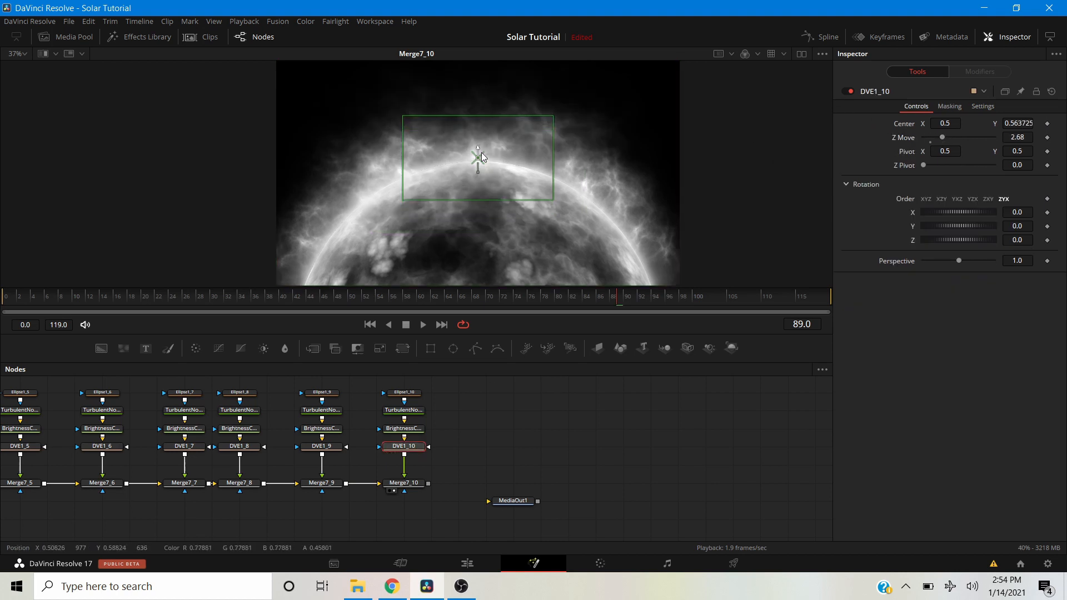
pyautogui.click(478, 448)
pyautogui.scroll(-3, 405, 192)
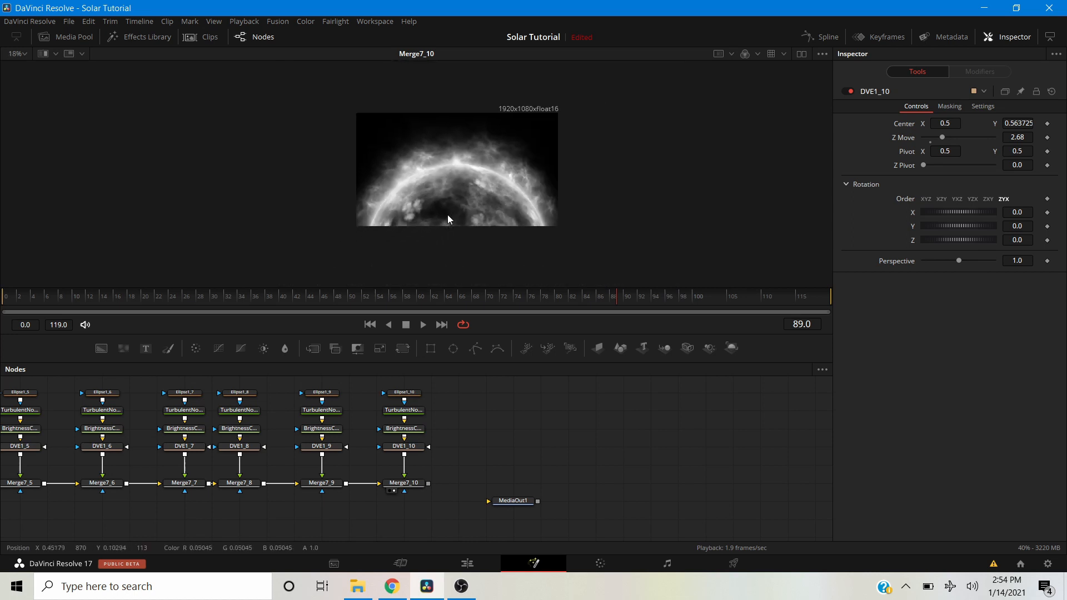
pyautogui.scroll(1, 446, 218)
# Tidy the node layout by moving MediaOut1 farther away and closing the gaps between the last flare chains.
pyautogui.moveTo(522, 503); pyautogui.dragTo(581, 489)
pyautogui.moveTo(399, 525); pyautogui.dragTo(398, 399)
pyautogui.moveTo(300, 520); pyautogui.dragTo(349, 399)
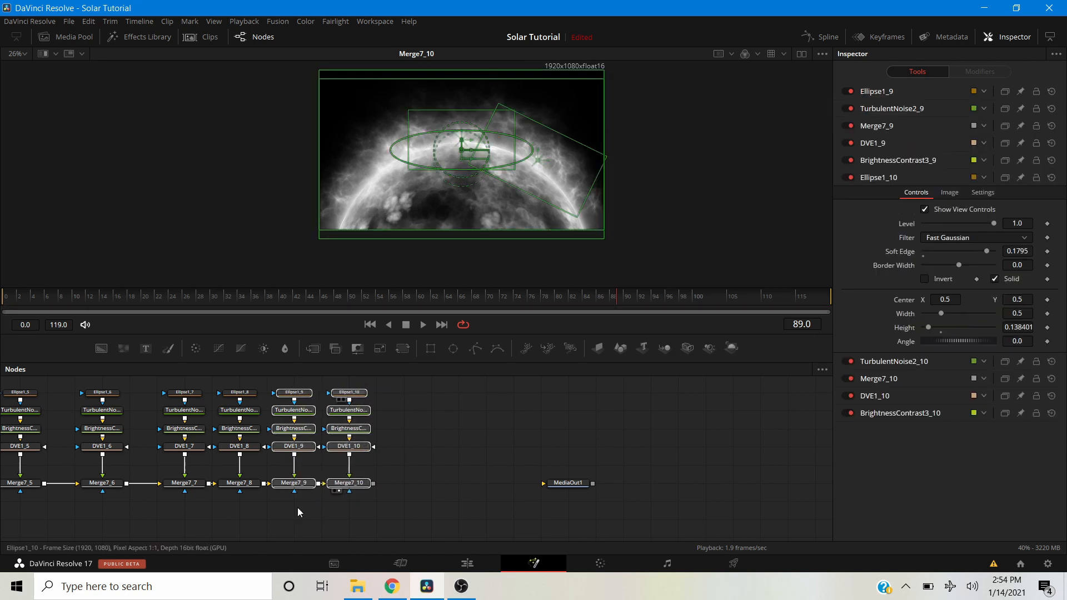
pyautogui.moveTo(184, 521); pyautogui.dragTo(336, 396)
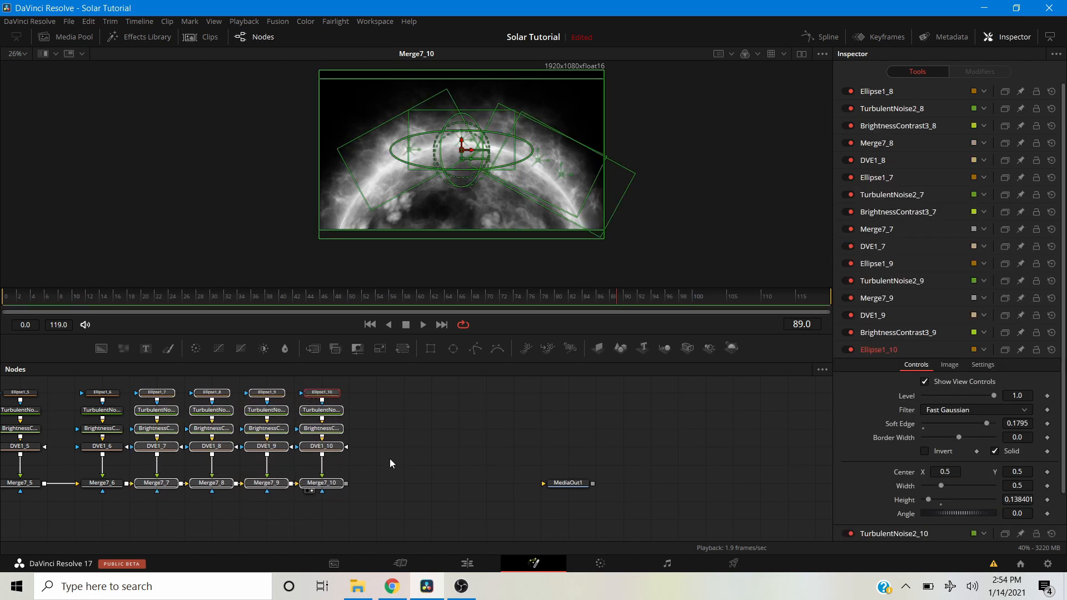
pyautogui.scroll(-2, 390, 461)
pyautogui.moveTo(307, 507); pyautogui.dragTo(415, 495)
pyautogui.moveTo(232, 505); pyautogui.dragTo(614, 505)
pyautogui.click(364, 524)
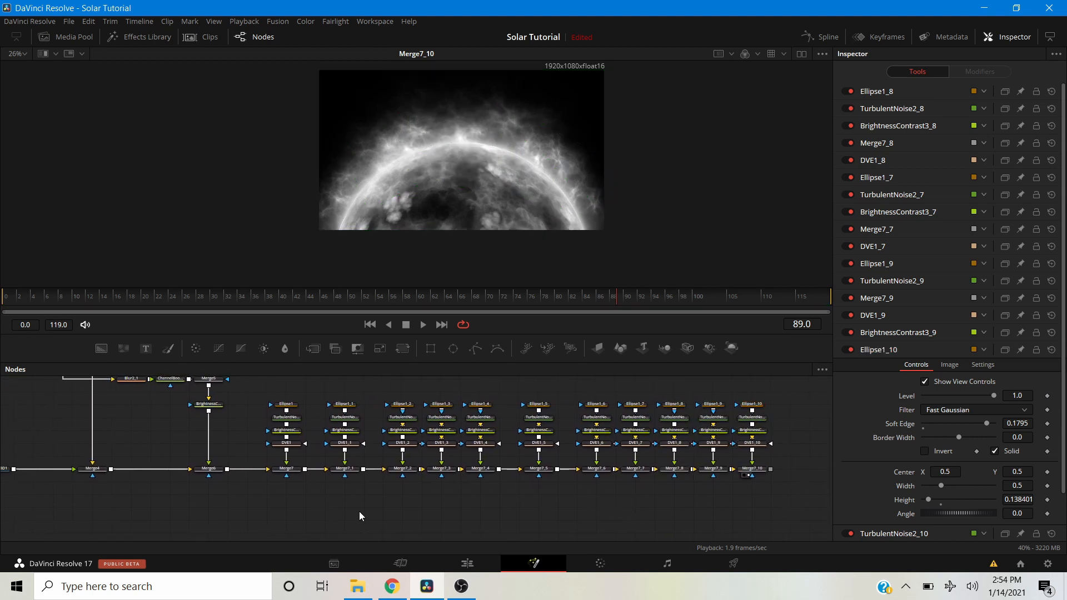
# Set the Seethe of TurbulentNoise2_1 to 12.
pyautogui.scroll(2, 415, 138)
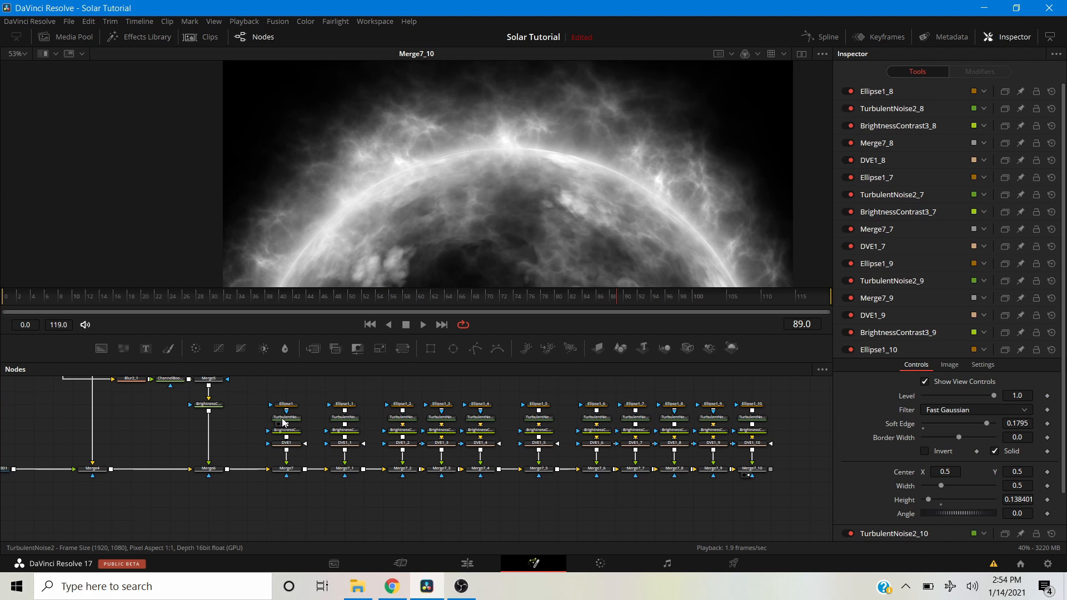
pyautogui.scroll(2, 285, 421)
pyautogui.scroll(2, 282, 420)
pyautogui.moveTo(344, 420); pyautogui.dragTo(159, 426)
pyautogui.click(108, 423)
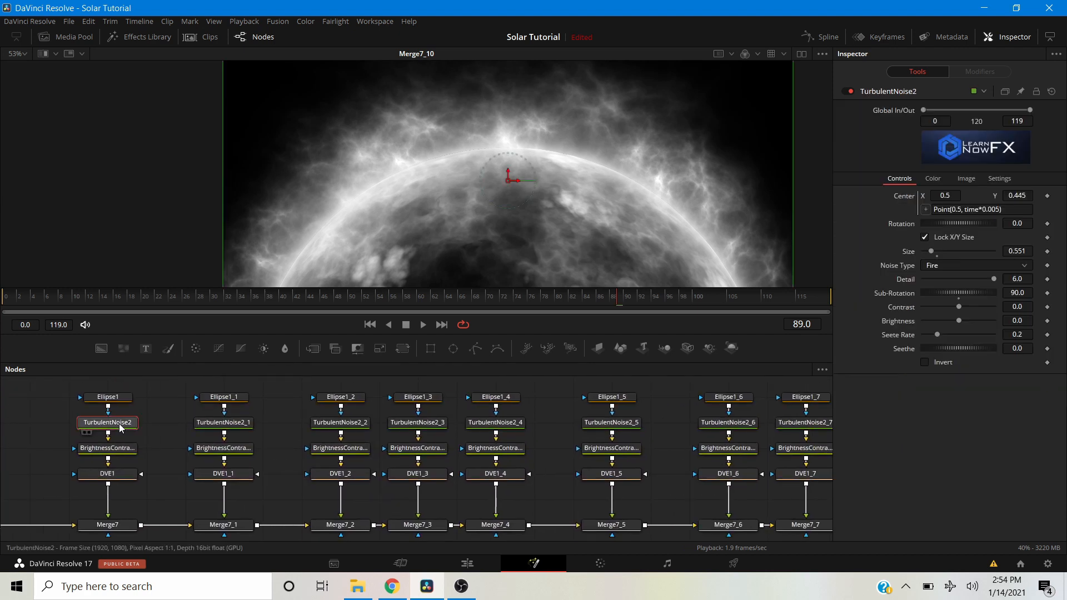
pyautogui.click(198, 430)
pyautogui.click(210, 424)
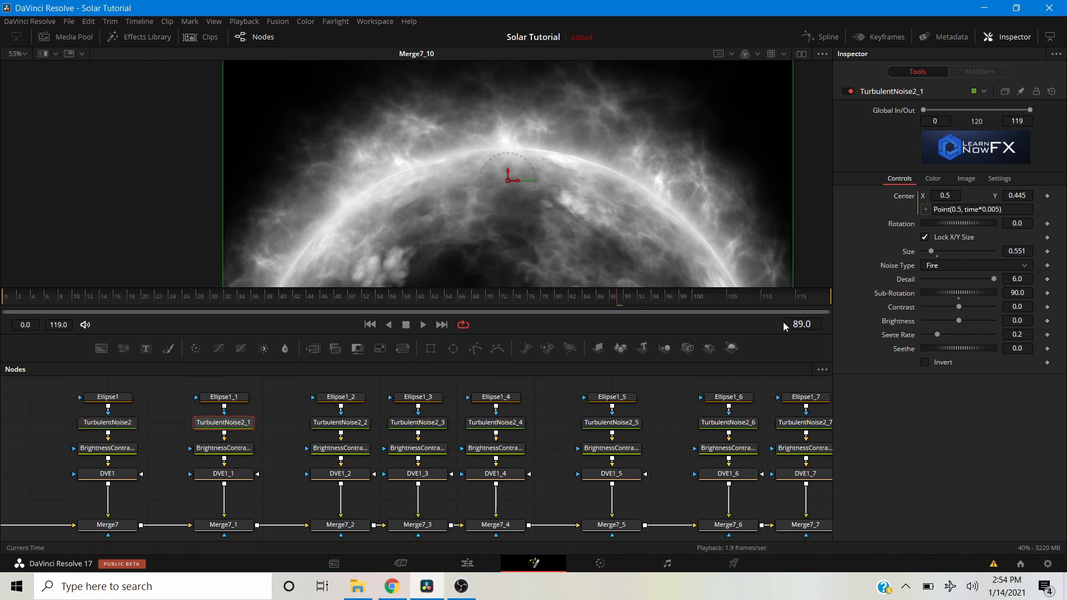
pyautogui.click(1017, 349)
pyautogui.write('12')
pyautogui.press('Return')
# Set the Seethe of TurbulentNoise2_2 to 34 and of TurbulentNoise2_3 to 56.
pyautogui.click(340, 422)
pyautogui.click(1017, 348)
pyautogui.write('34')
pyautogui.press('Return')
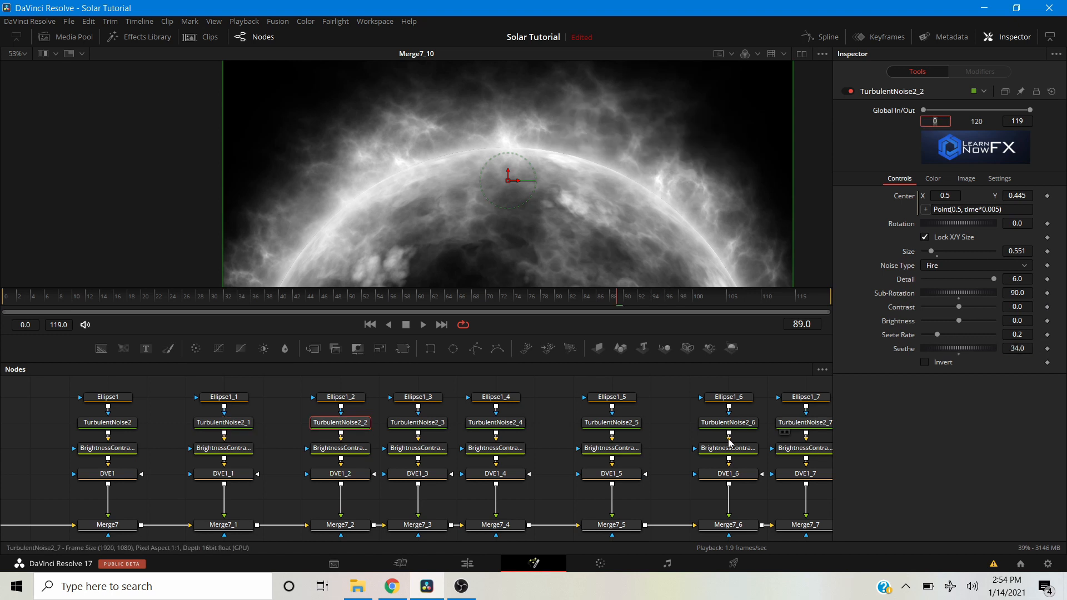
pyautogui.click(418, 423)
pyautogui.click(1019, 348)
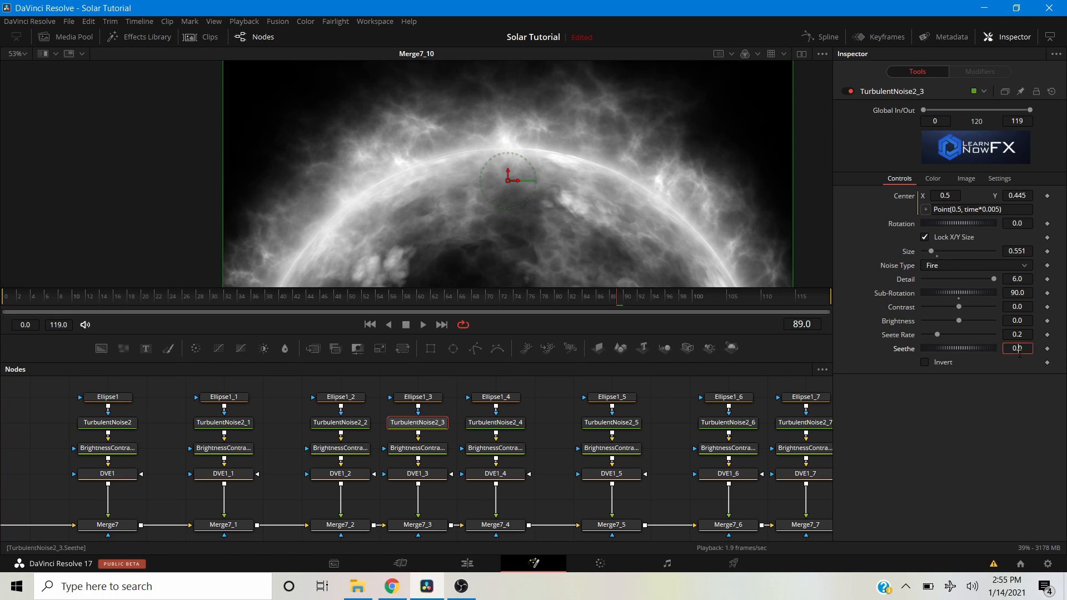
pyautogui.doubleClick(1017, 349)
pyautogui.write('56')
# Set the Seethe of TurbulentNoise2_4 to 78 and of TurbulentNoise2_5 to 67.
pyautogui.click(495, 422)
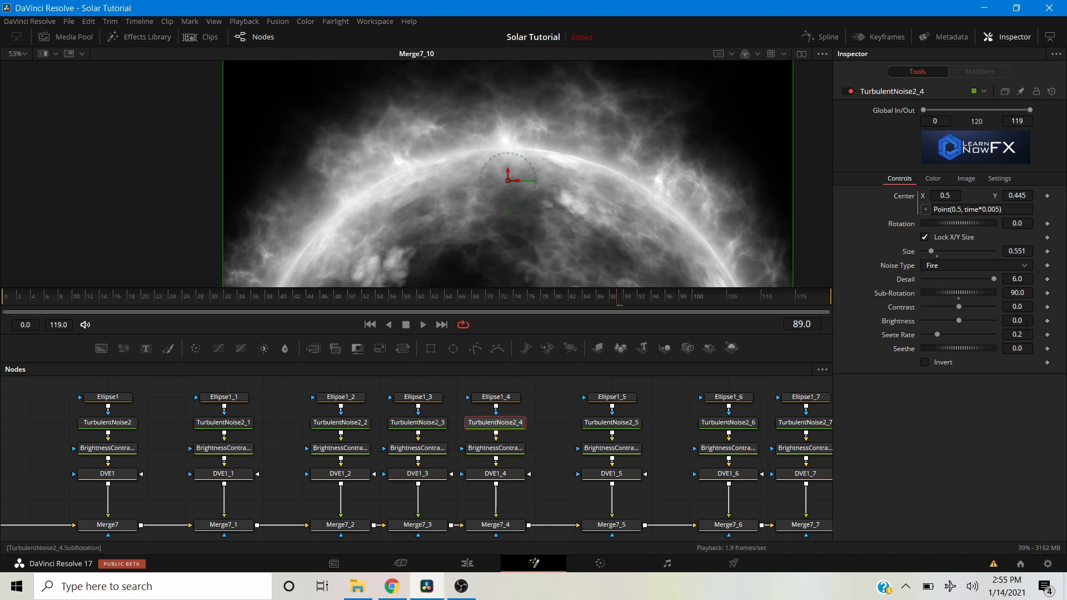
pyautogui.click(1021, 349)
pyautogui.write('78')
pyautogui.click(552, 416)
pyautogui.hscroll(5, 553, 424)
pyautogui.click(485, 421)
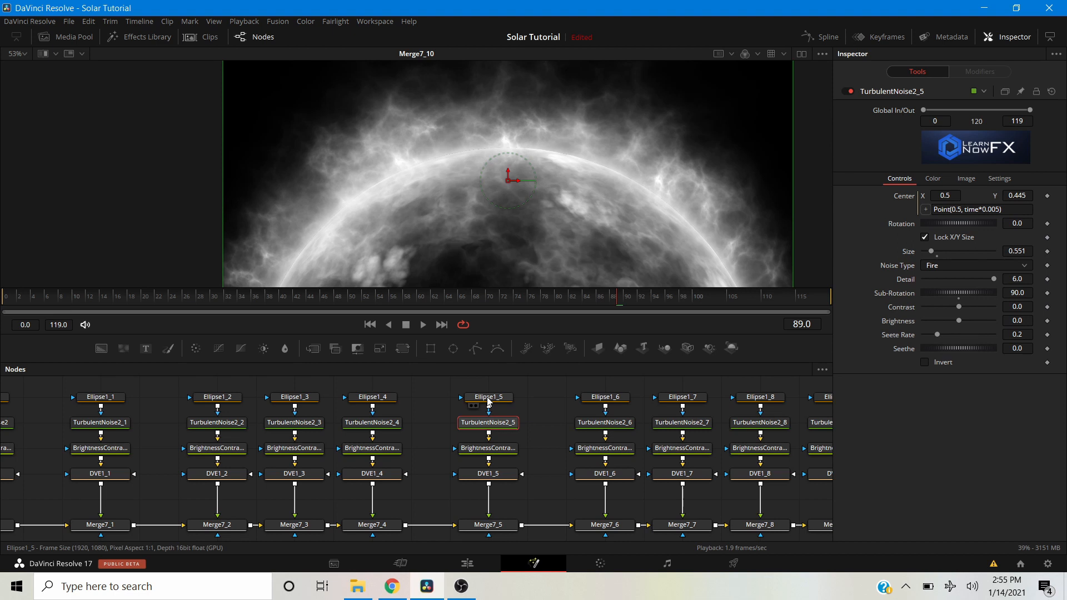
pyautogui.click(1017, 348)
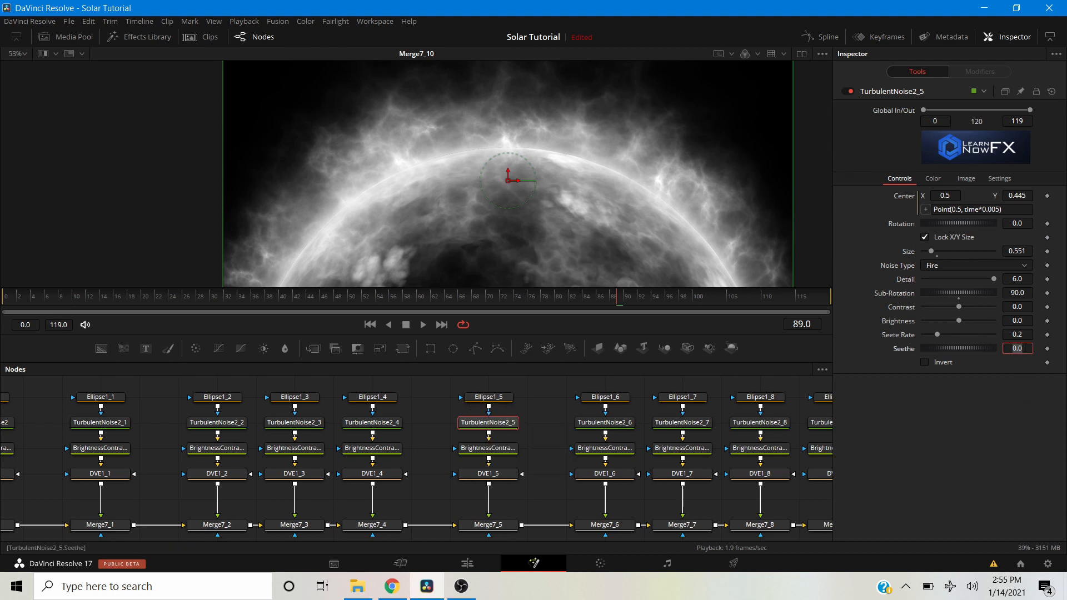
pyautogui.write('67')
# Set the Seethe of TurbulentNoise2_6 to 96 and give TurbulentNoise2_7 its own different Seethe value.
pyautogui.click(625, 427)
pyautogui.click(1022, 350)
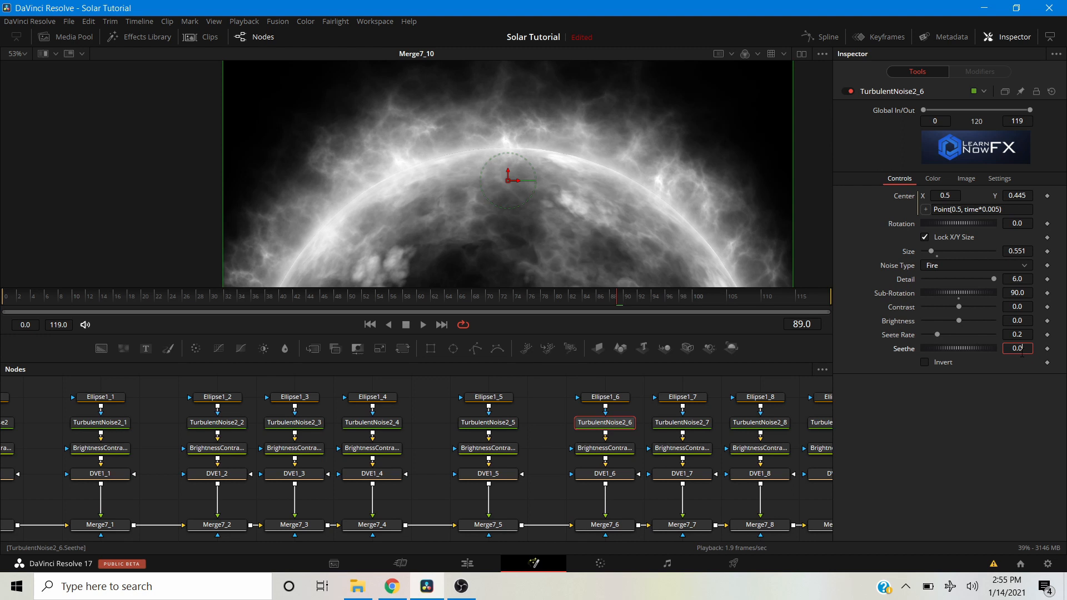
pyautogui.doubleClick(1021, 350)
pyautogui.write('96')
pyautogui.press('Return')
pyautogui.click(683, 423)
pyautogui.doubleClick(1019, 349)
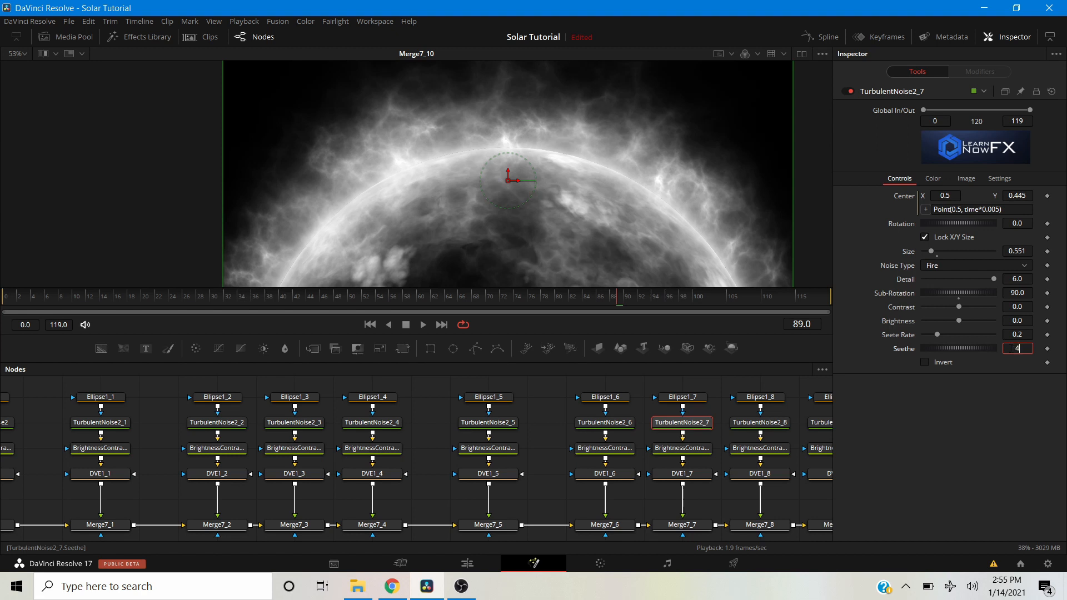
# Set the Seethe of TurbulentNoise2_8 to 125 and of TurbulentNoise2_9 to 237.
pyautogui.moveTo(562, 450); pyautogui.dragTo(258, 447)
pyautogui.click(525, 420)
pyautogui.click(1029, 348)
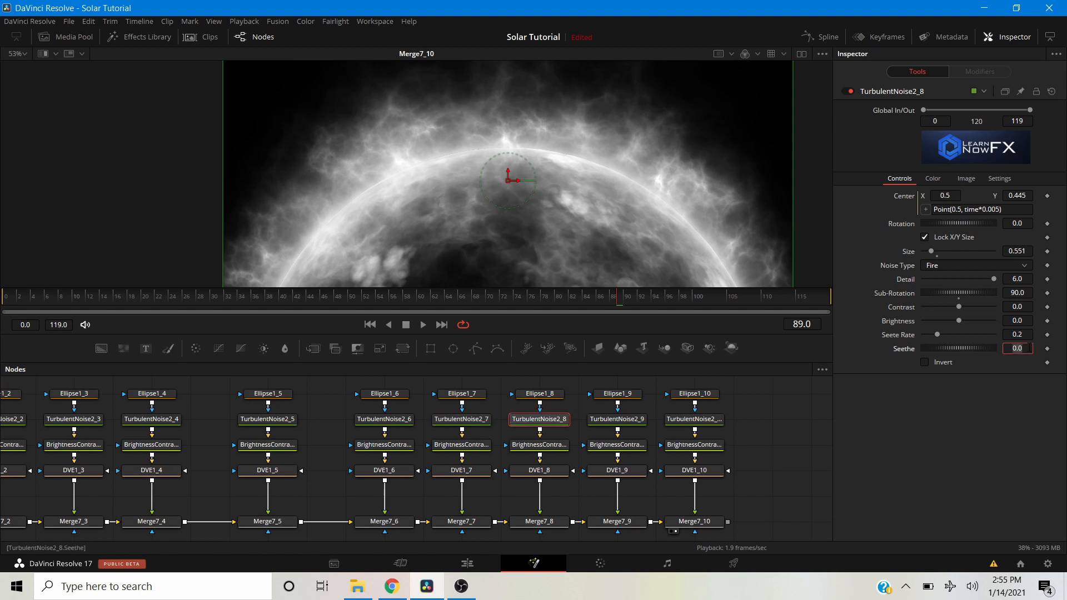
pyautogui.write('125')
pyautogui.press('Return')
pyautogui.click(621, 422)
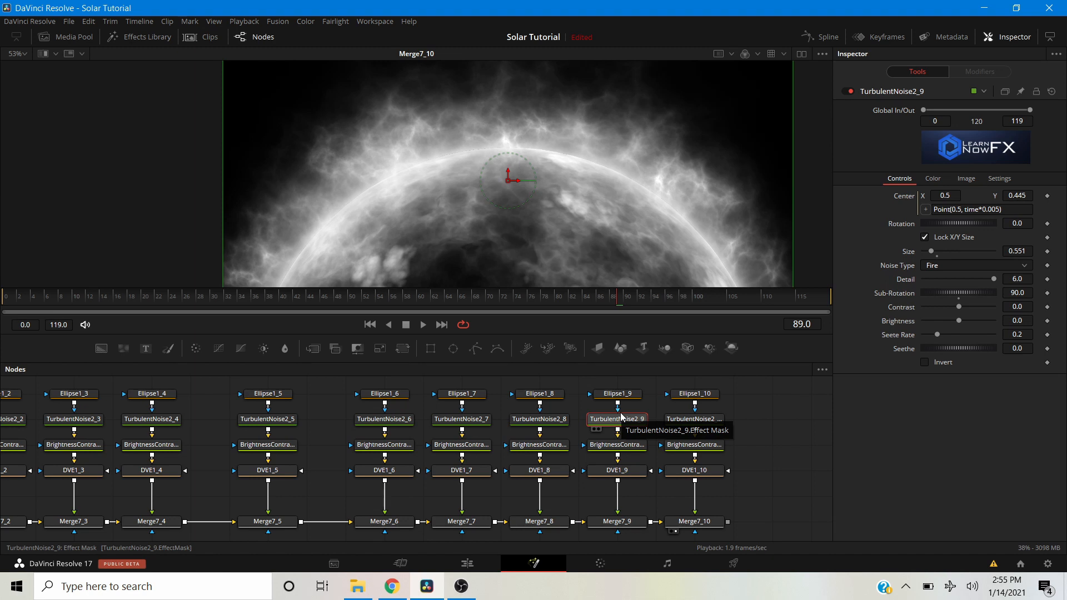
pyautogui.click(1027, 349)
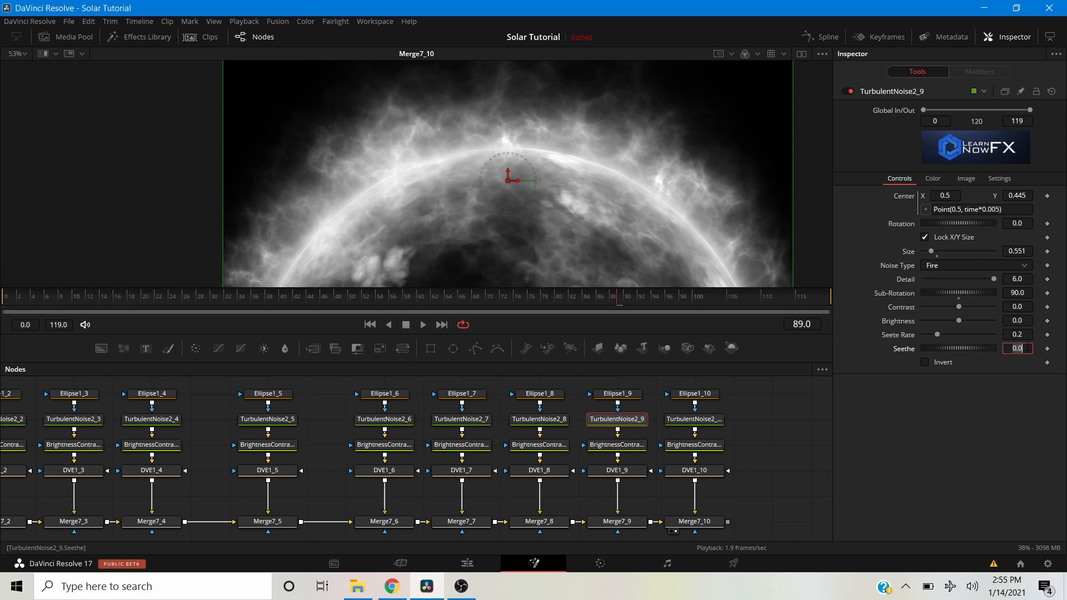
pyautogui.write('237')
pyautogui.press('Tab')
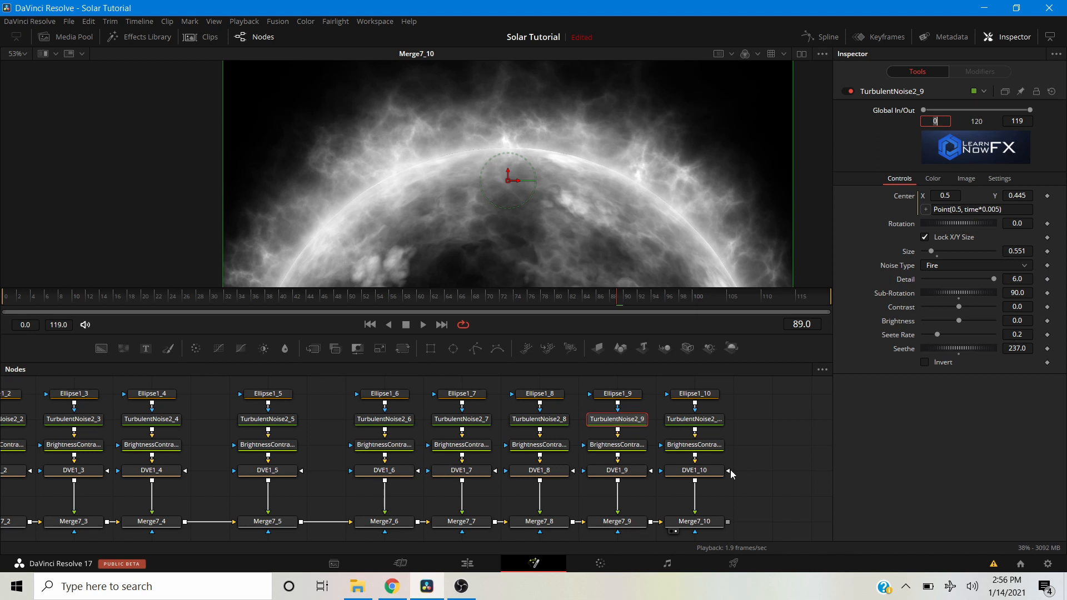
# Set the Seethe of TurbulentNoise2_10 to 150.
pyautogui.click(695, 422)
pyautogui.doubleClick(1012, 349)
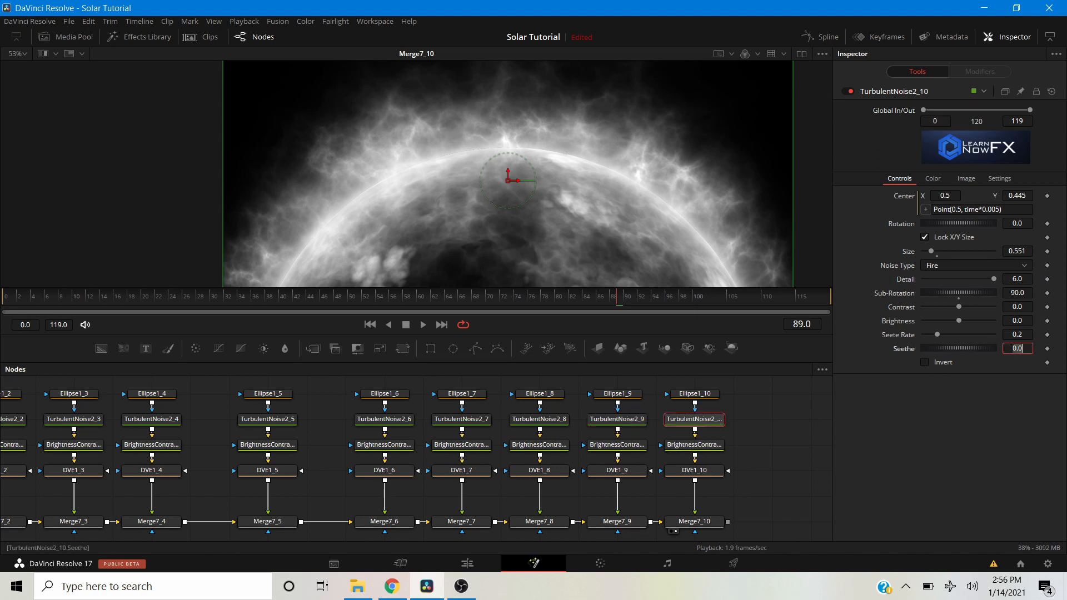
pyautogui.write('150')
pyautogui.press('Tab')
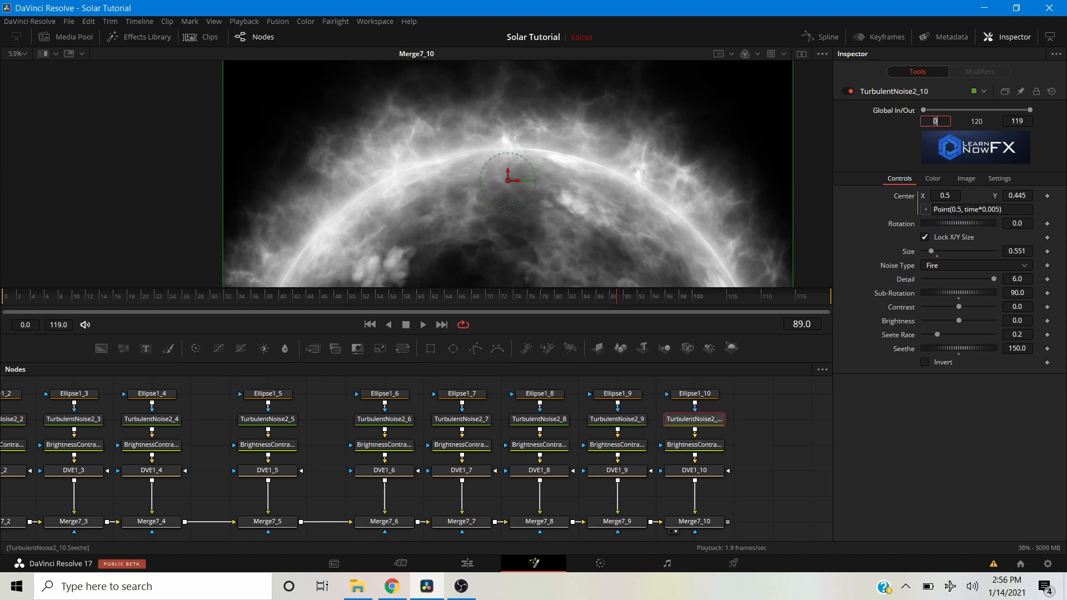
pyautogui.click(769, 480)
pyautogui.scroll(-2, 454, 135)
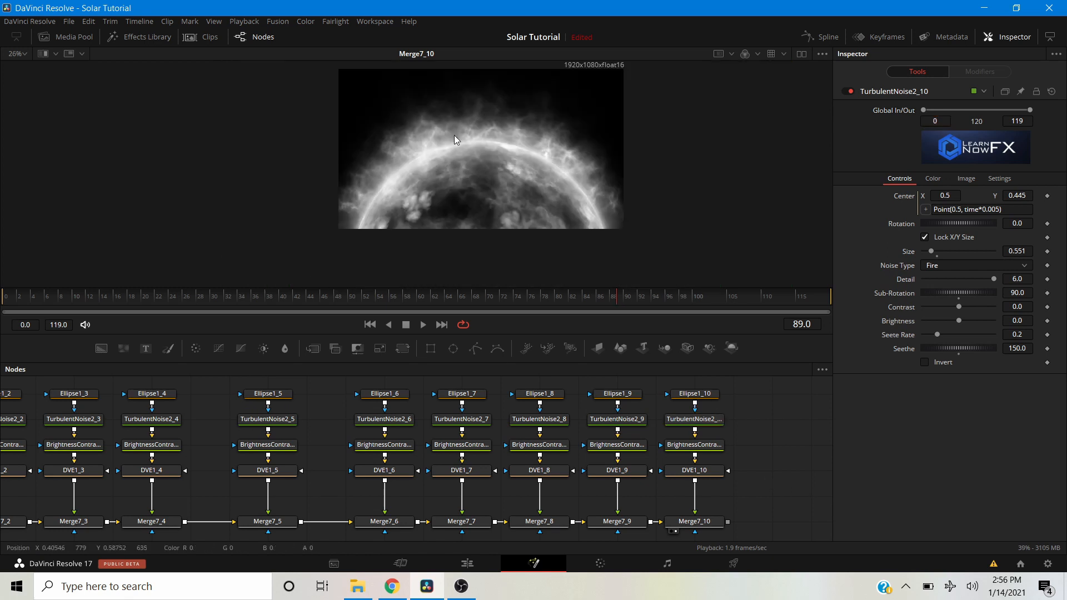
pyautogui.scroll(1, 485, 177)
# Add a Brightness/Contrast node after Merge7_10 and show it in the viewer.
pyautogui.moveTo(691, 460); pyautogui.dragTo(473, 467)
pyautogui.scroll(-3, 555, 469)
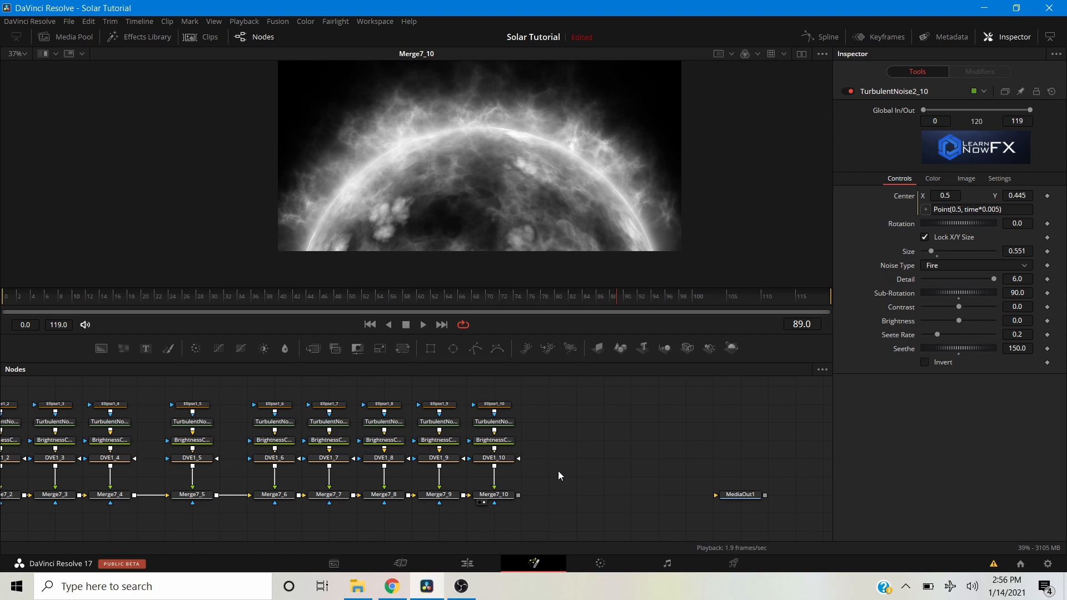
pyautogui.moveTo(476, 473); pyautogui.dragTo(300, 457)
pyautogui.click(325, 476)
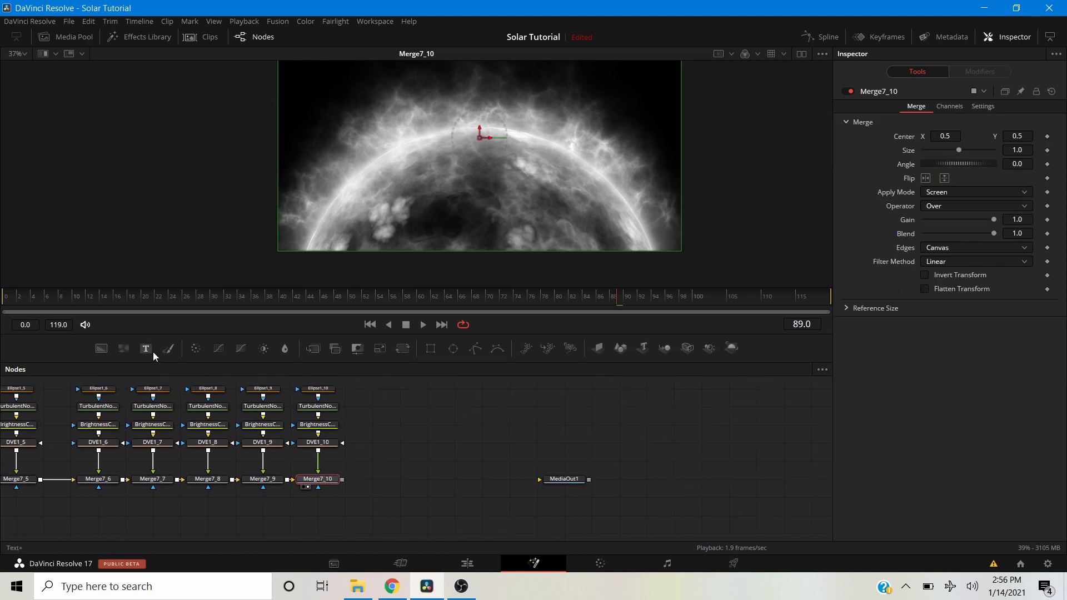
pyautogui.click(261, 349)
pyautogui.moveTo(315, 496); pyautogui.dragTo(398, 484)
pyautogui.click(389, 488)
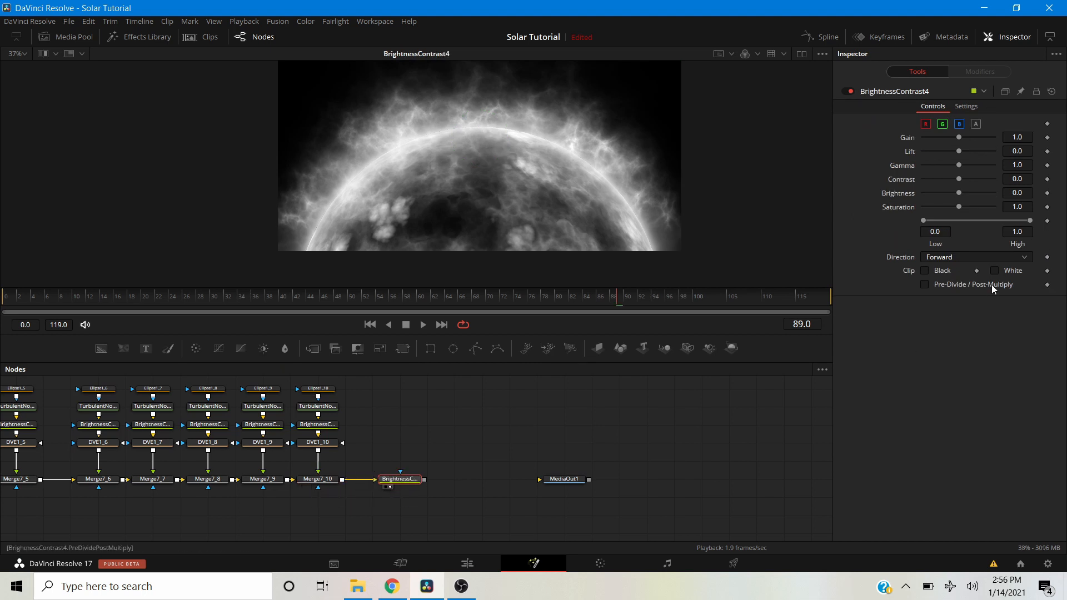
# Enable Black and White clipping on the Brightness/Contrast node that follows Merge7_10.
pyautogui.click(925, 271)
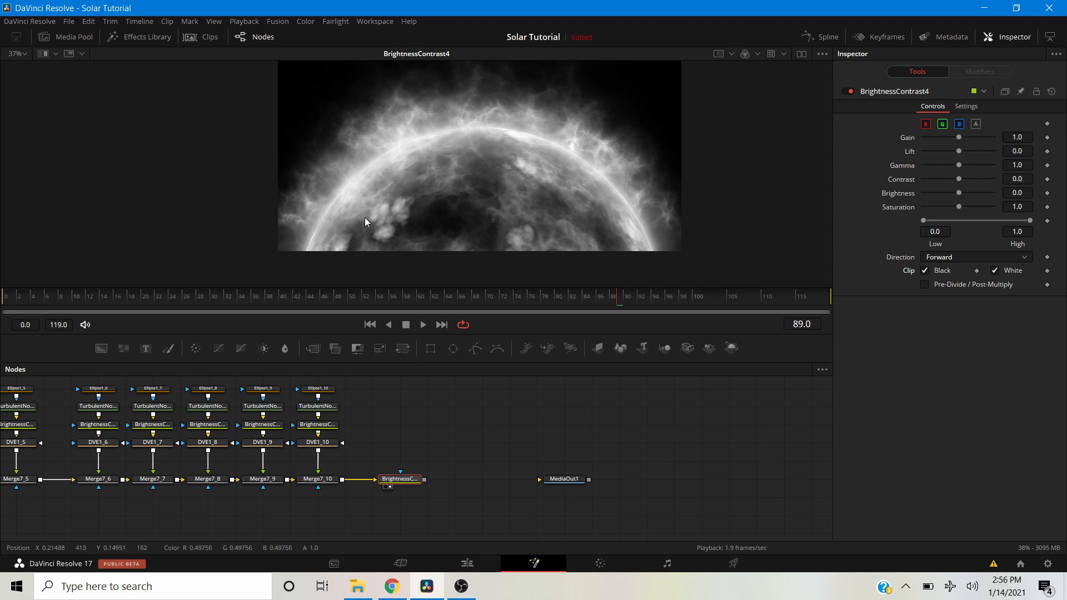
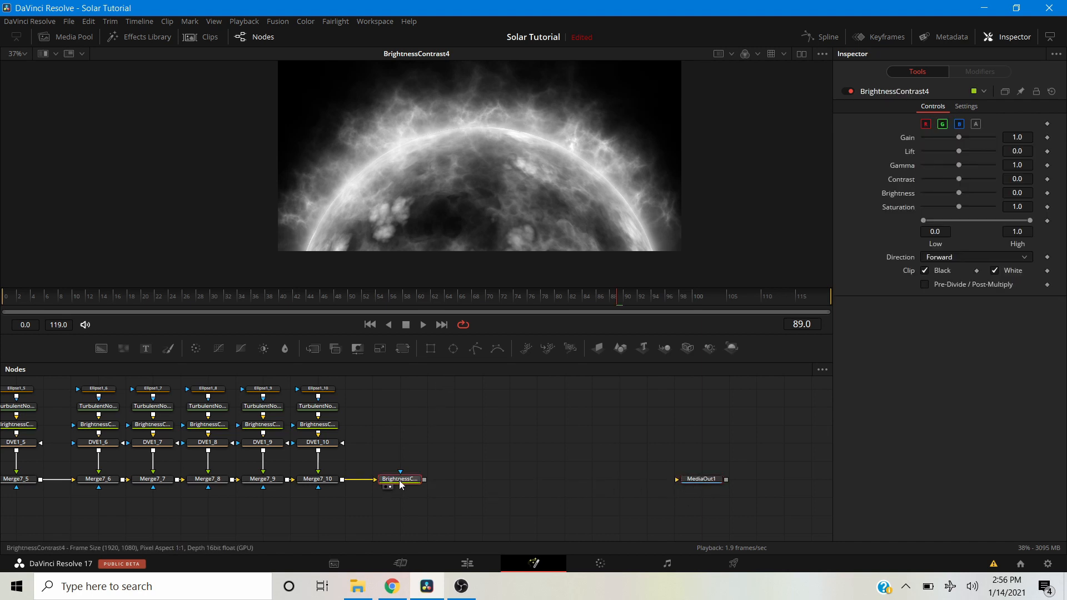
pyautogui.click(403, 479)
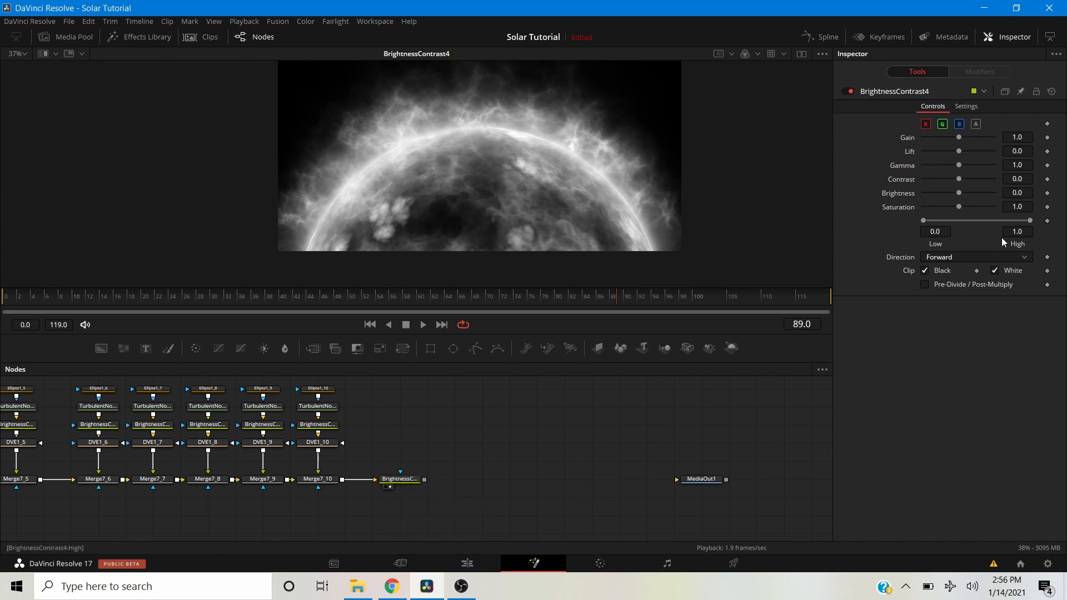
pyautogui.click(313, 482)
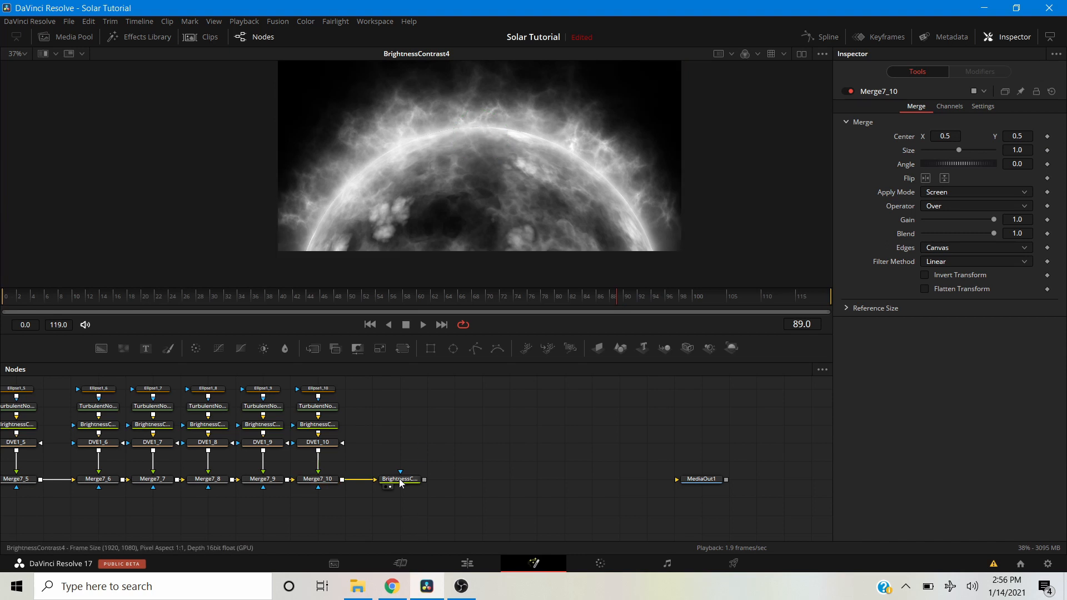
# Set the Gain of the Brightness/Contrast node after Merge7_10 to 0.28 and mask it with an ellipse centred at about Y -0.17.
pyautogui.click(400, 481)
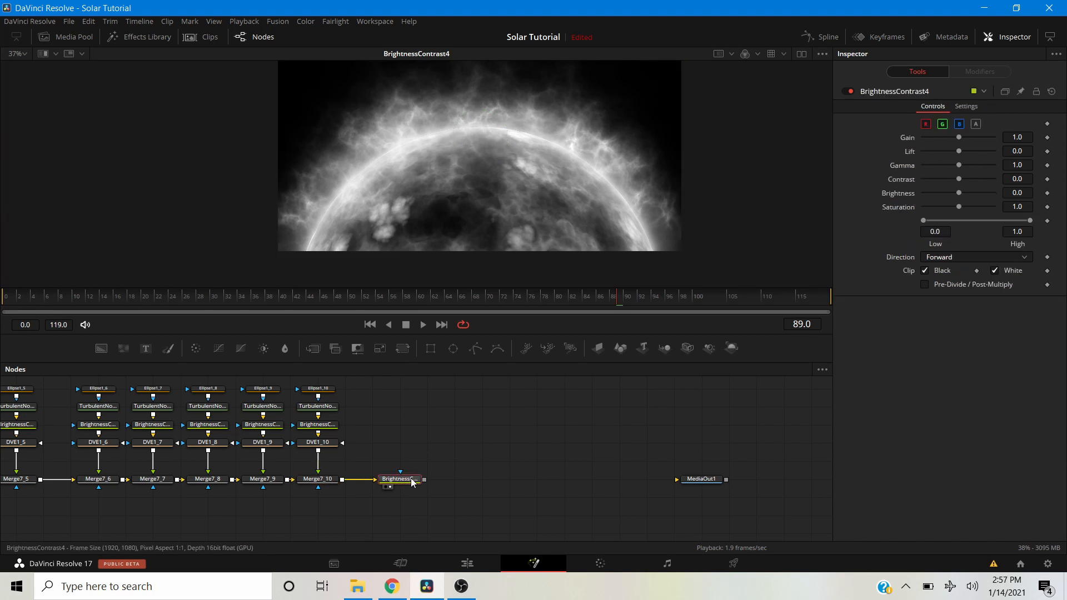
pyautogui.moveTo(958, 142); pyautogui.dragTo(933, 143)
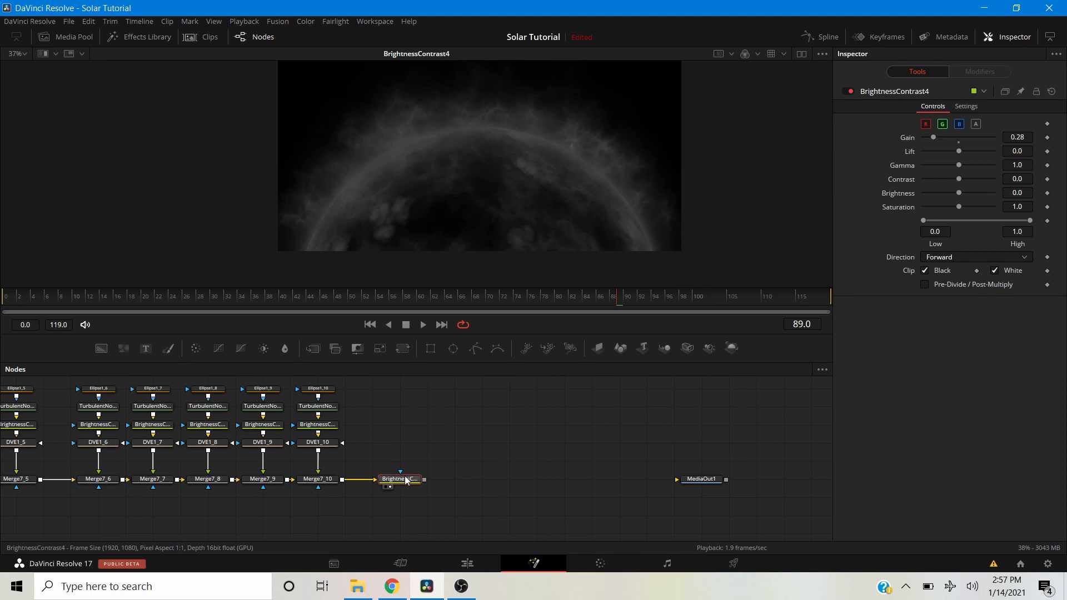
pyautogui.click(453, 348)
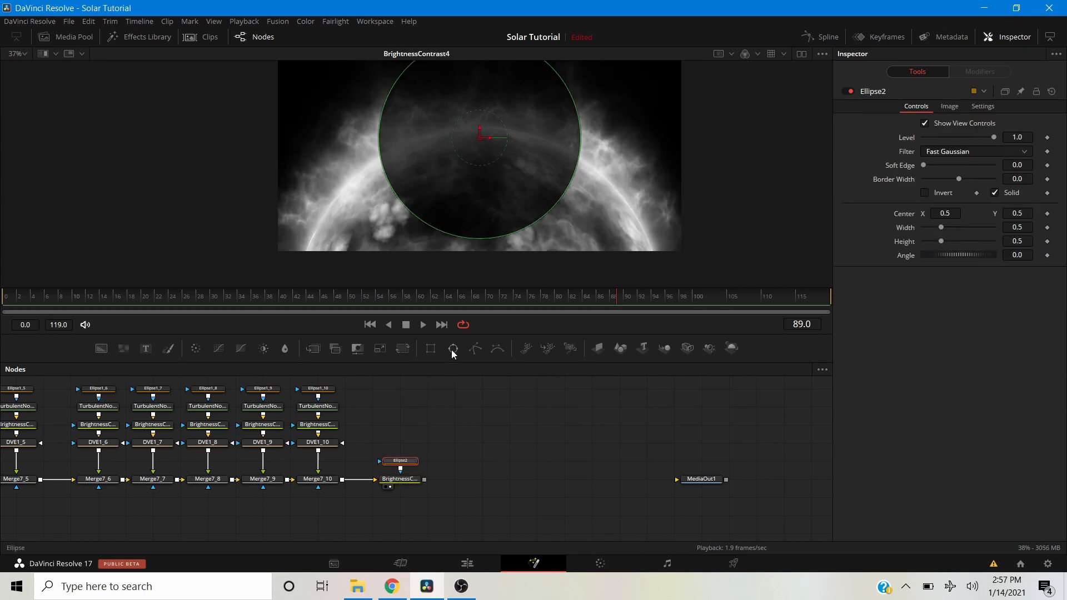
pyautogui.moveTo(481, 131); pyautogui.dragTo(441, 280)
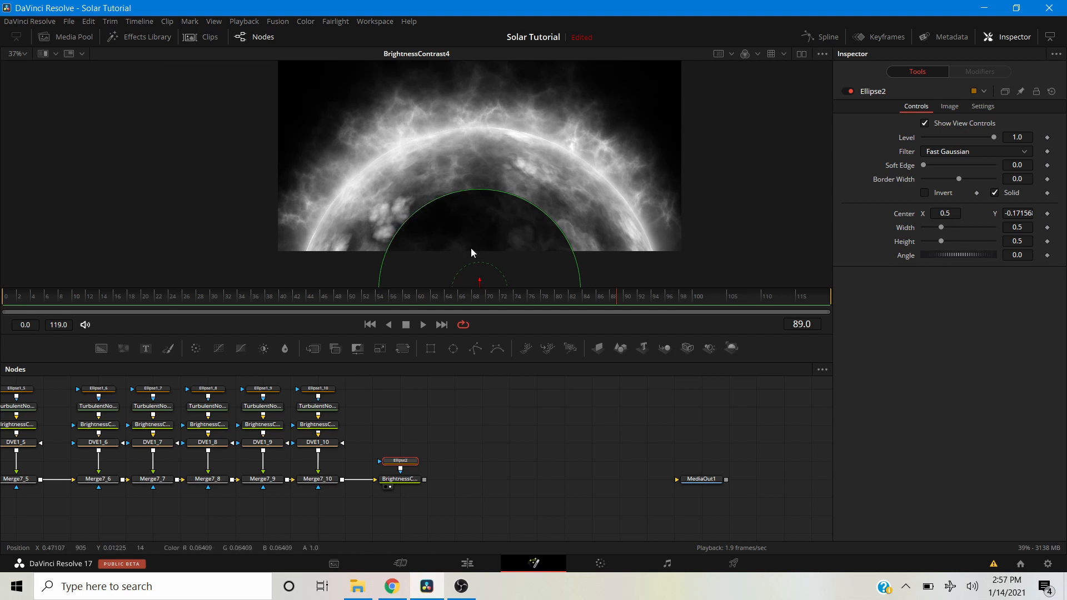
# Set the ellipse mask's Soft Edge to 0.2 and the Gain of its Brightness/Contrast node to 0.22.
pyautogui.click(499, 421)
pyautogui.click(397, 464)
pyautogui.moveTo(995, 178); pyautogui.dragTo(1005, 178)
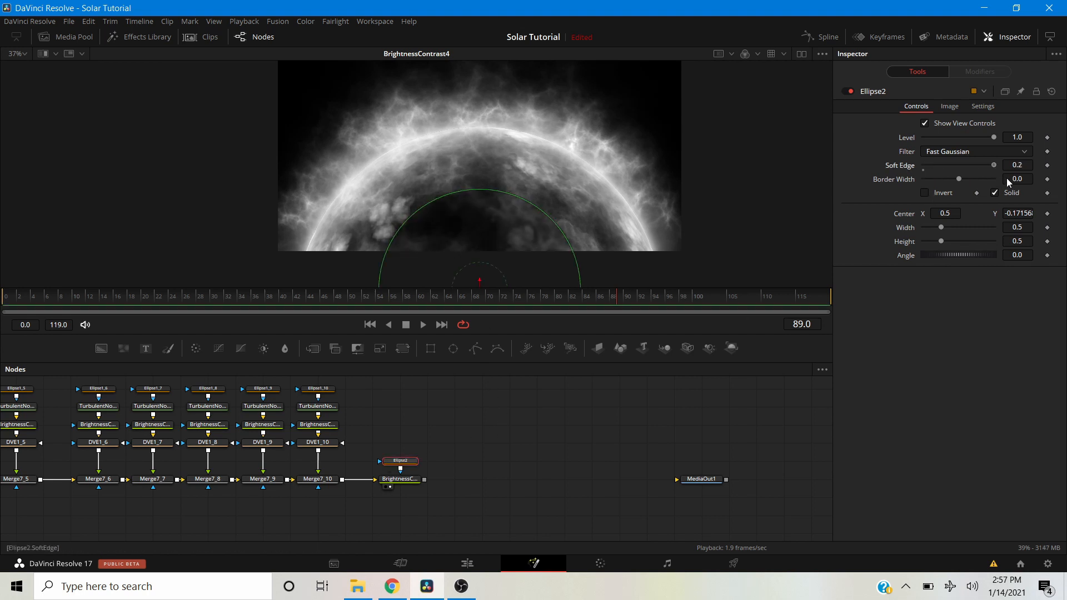
pyautogui.click(500, 459)
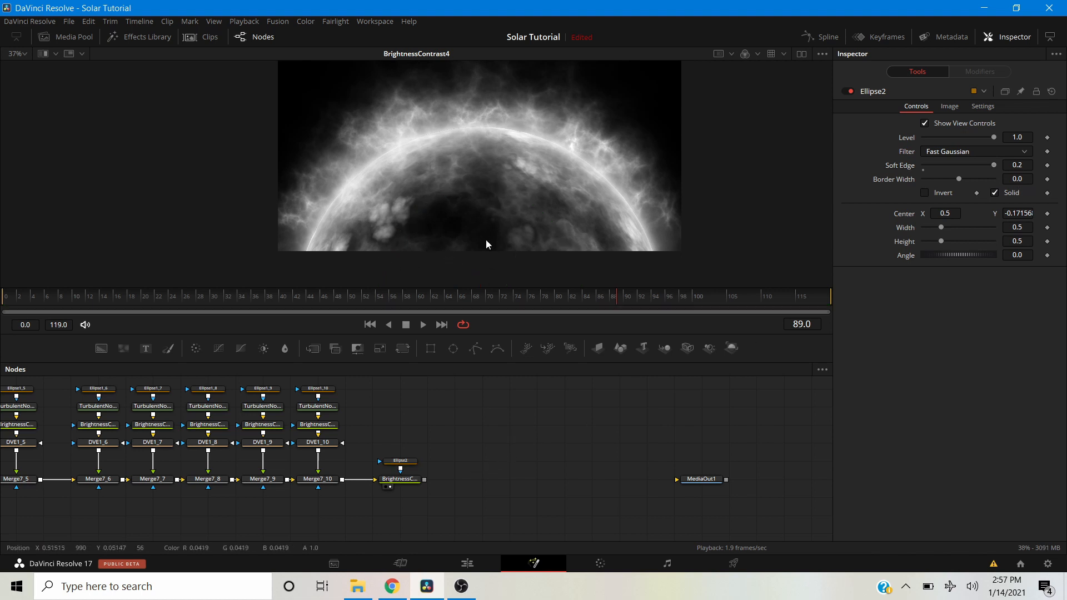
pyautogui.click(400, 480)
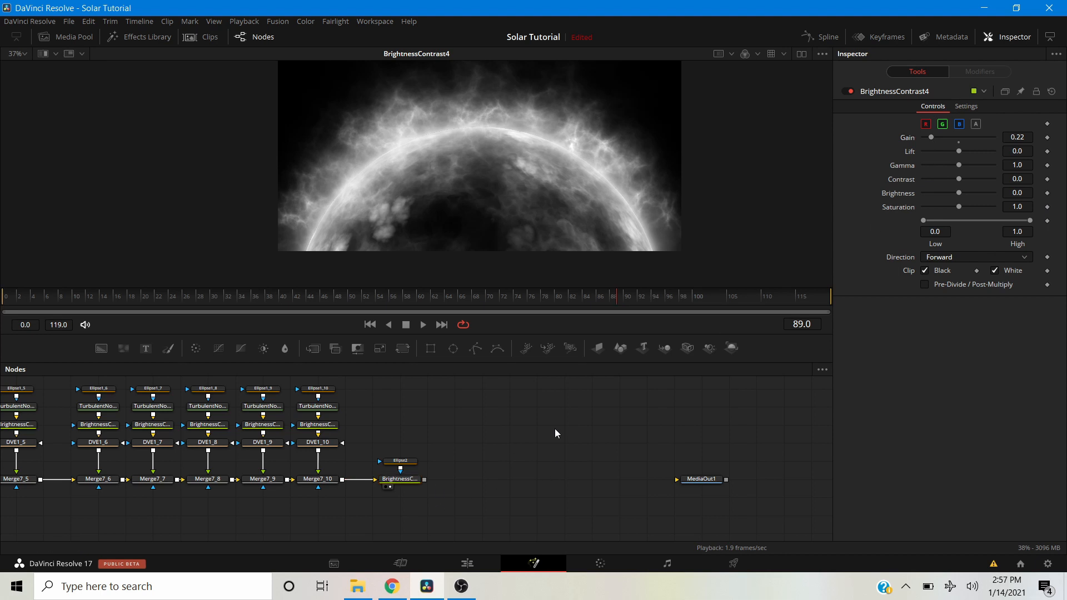
# Add another Brightness/Contrast node after the ellipse-masked one, show it in the viewer and set its Gain to 1.51.
pyautogui.scroll(-2, 564, 222)
pyautogui.moveTo(564, 222); pyautogui.dragTo(470, 206)
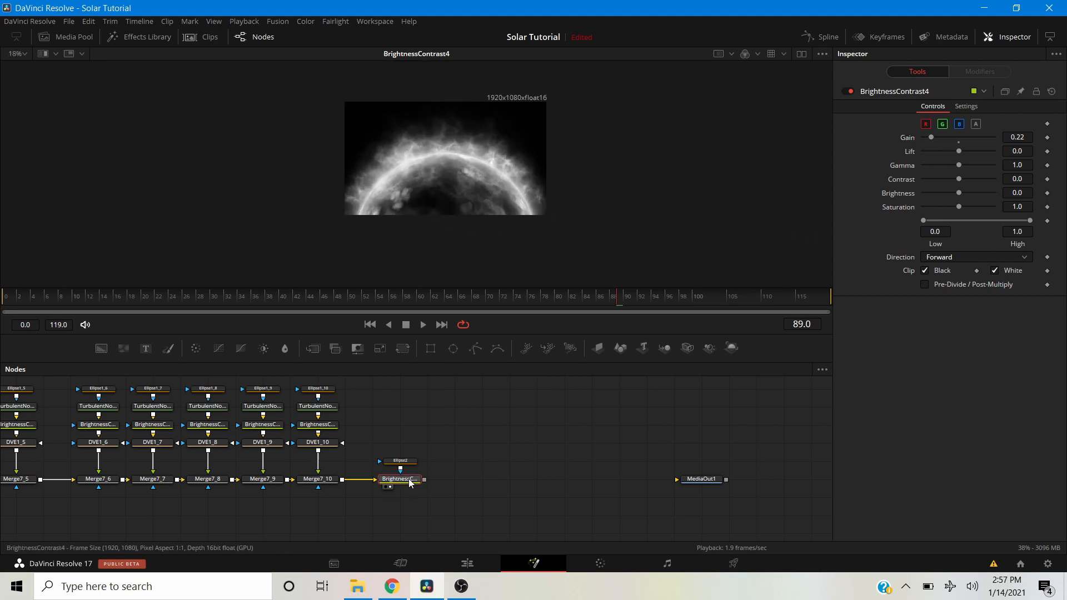
pyautogui.click(264, 349)
pyautogui.click(445, 487)
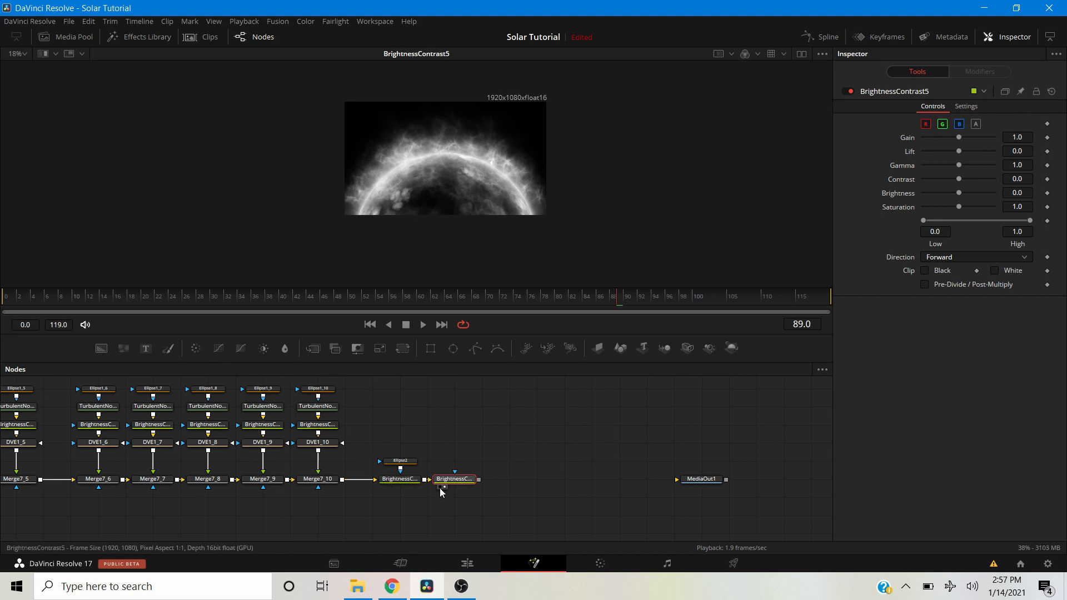
pyautogui.hotkey('ctrl', 'f')
pyautogui.moveTo(962, 135); pyautogui.dragTo(965, 135)
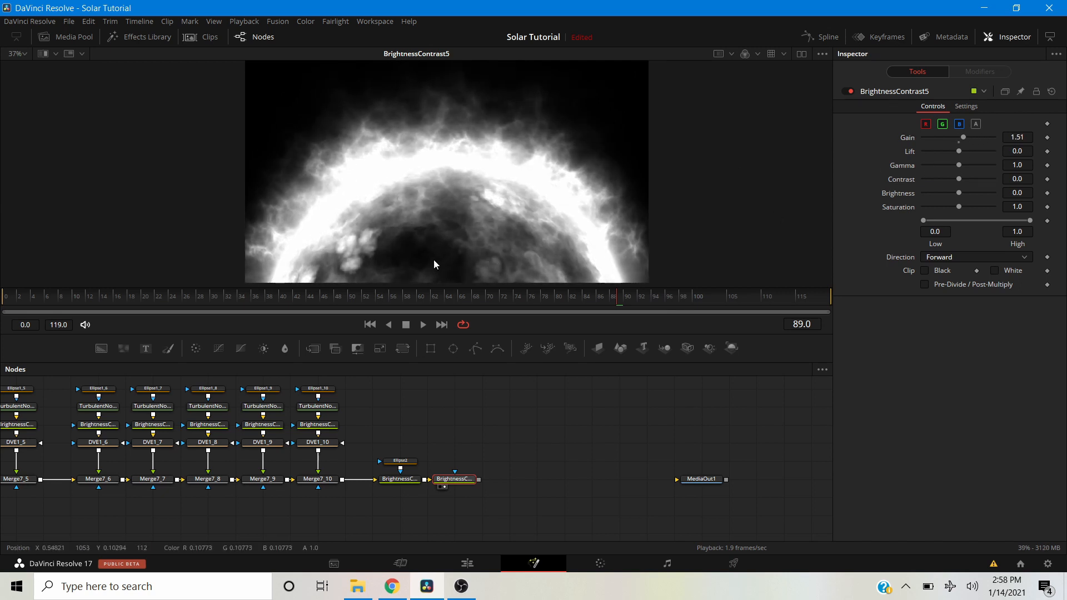
# Add a B-Spline mask to the new Brightness/Contrast node and trace its inner edge along the sun's bright rim from left to right.
pyautogui.moveTo(455, 252); pyautogui.dragTo(414, 248)
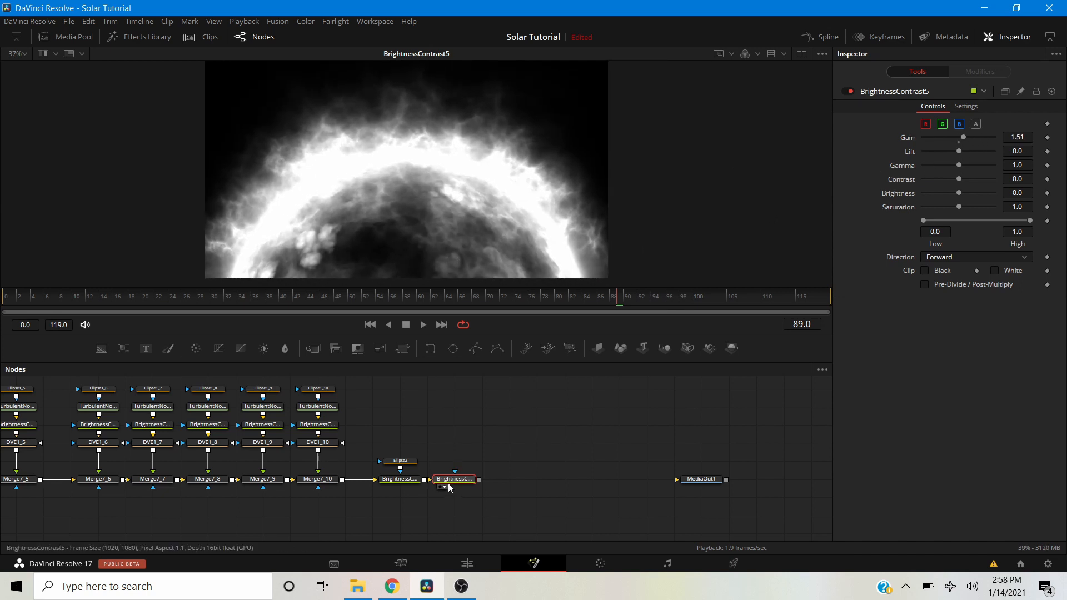
pyautogui.moveTo(451, 482); pyautogui.dragTo(479, 483)
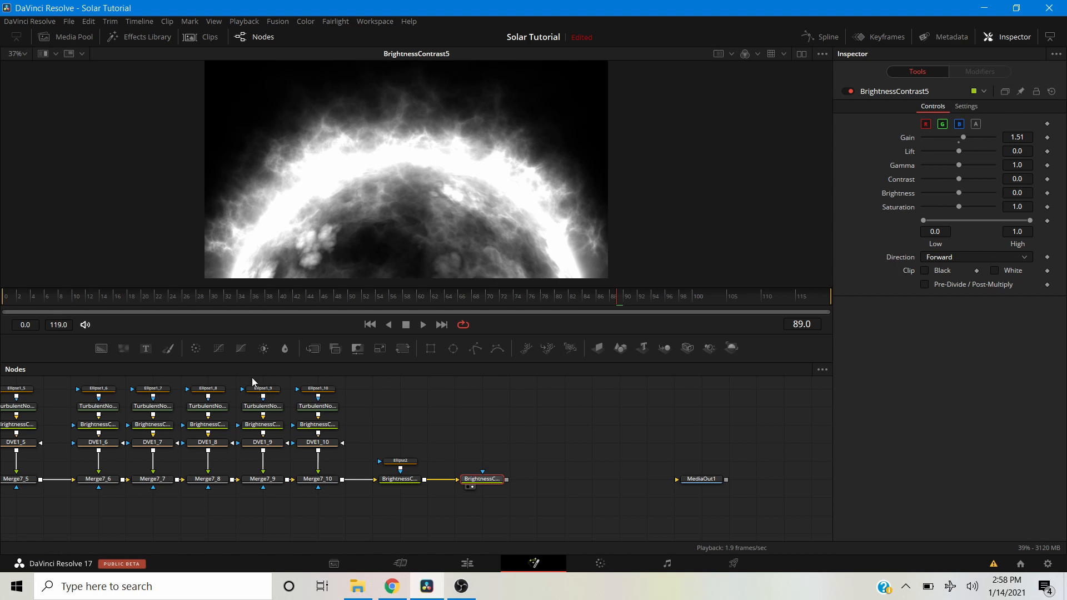
pyautogui.click(496, 349)
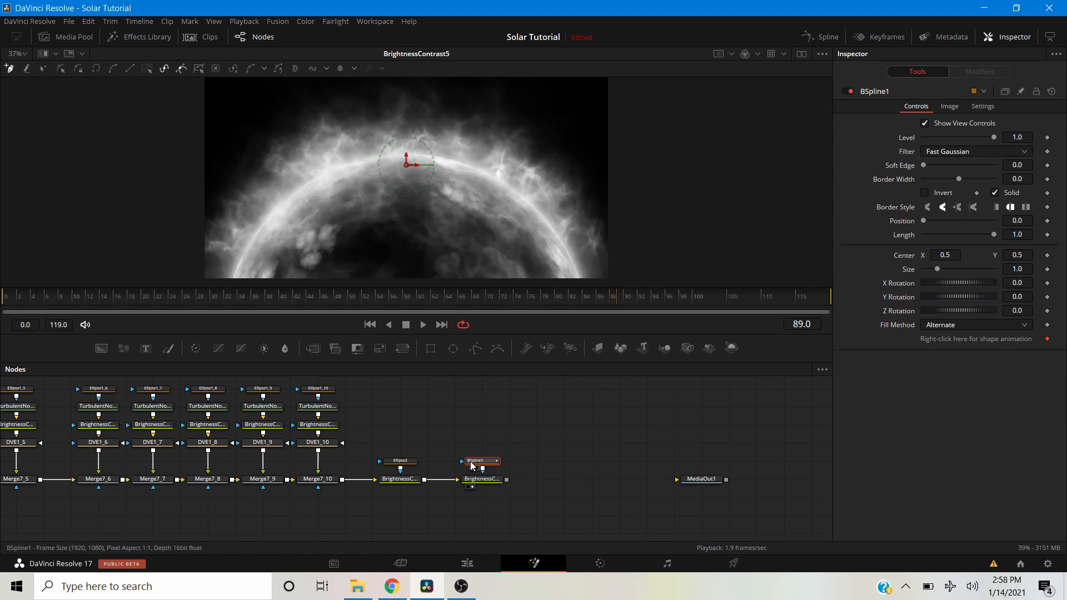
pyautogui.scroll(5, 237, 244)
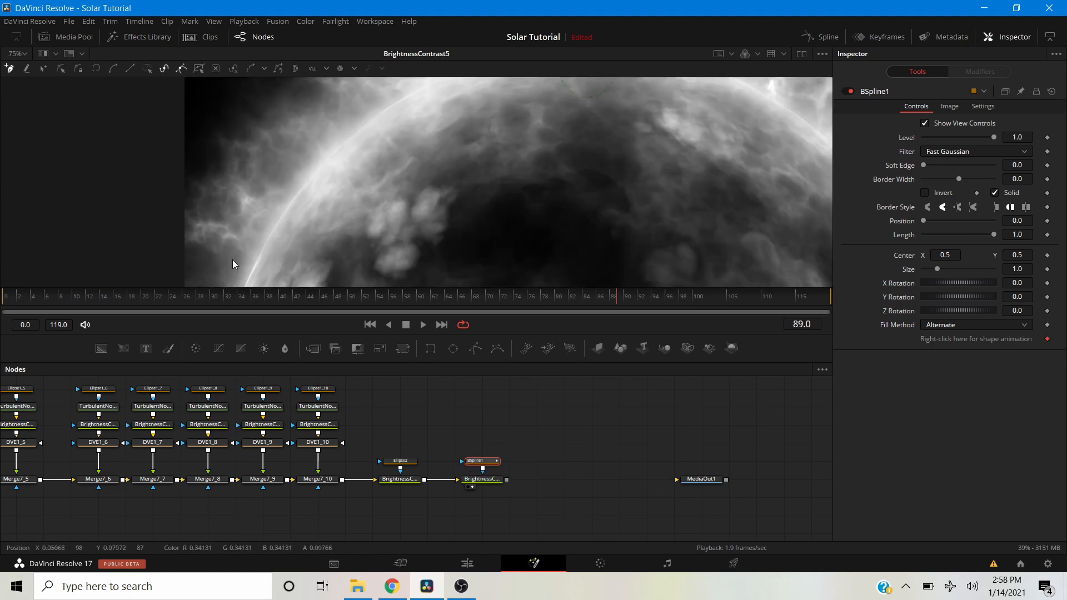
pyautogui.click(217, 227)
pyautogui.click(217, 252)
pyautogui.click(293, 190)
pyautogui.click(302, 139)
pyautogui.click(328, 116)
pyautogui.moveTo(334, 137); pyautogui.dragTo(221, 236)
pyautogui.click(295, 172)
pyautogui.click(324, 144)
pyautogui.click(437, 88)
pyautogui.moveTo(444, 110); pyautogui.dragTo(318, 207)
pyautogui.click(366, 171)
pyautogui.click(457, 156)
pyautogui.click(528, 159)
pyautogui.click(604, 174)
pyautogui.moveTo(648, 199); pyautogui.dragTo(446, 152)
pyautogui.click(467, 157)
pyautogui.click(528, 180)
pyautogui.click(565, 203)
pyautogui.scroll(-2, 565, 210)
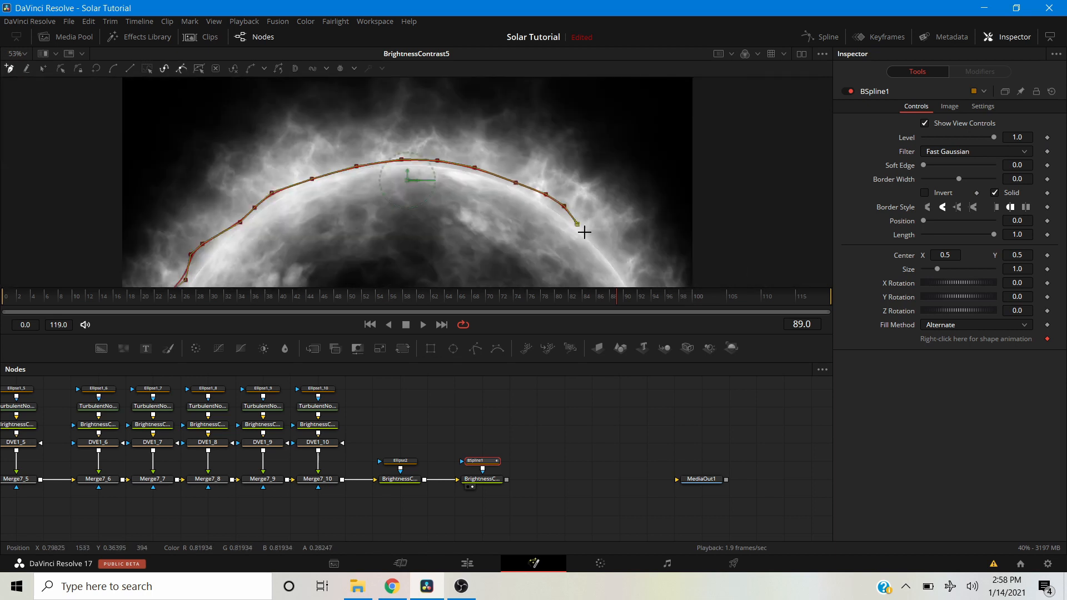
pyautogui.moveTo(595, 236); pyautogui.dragTo(564, 182)
pyautogui.click(591, 205)
pyautogui.click(601, 236)
pyautogui.click(612, 257)
# Trace the B-Spline mask's irregular outer edge back through the flares to the starting point and close the shape.
pyautogui.click(632, 254)
pyautogui.click(626, 209)
pyautogui.click(611, 215)
pyautogui.click(602, 216)
pyautogui.click(580, 176)
pyautogui.click(554, 171)
pyautogui.click(560, 150)
pyautogui.click(533, 138)
pyautogui.click(532, 118)
pyautogui.click(498, 113)
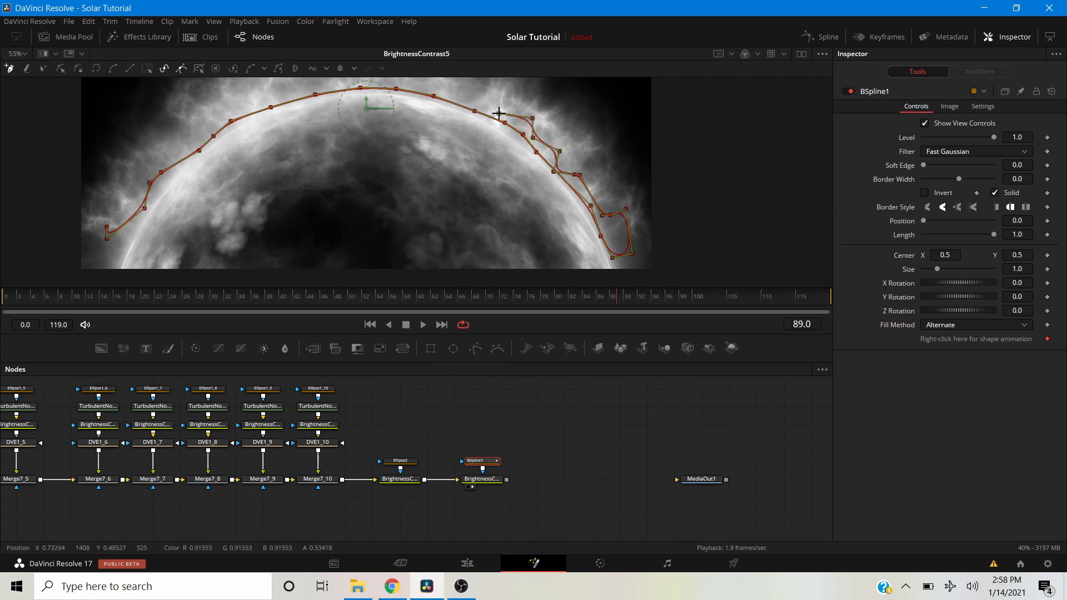
pyautogui.click(436, 87)
pyautogui.moveTo(413, 122); pyautogui.dragTo(531, 164)
pyautogui.click(510, 115)
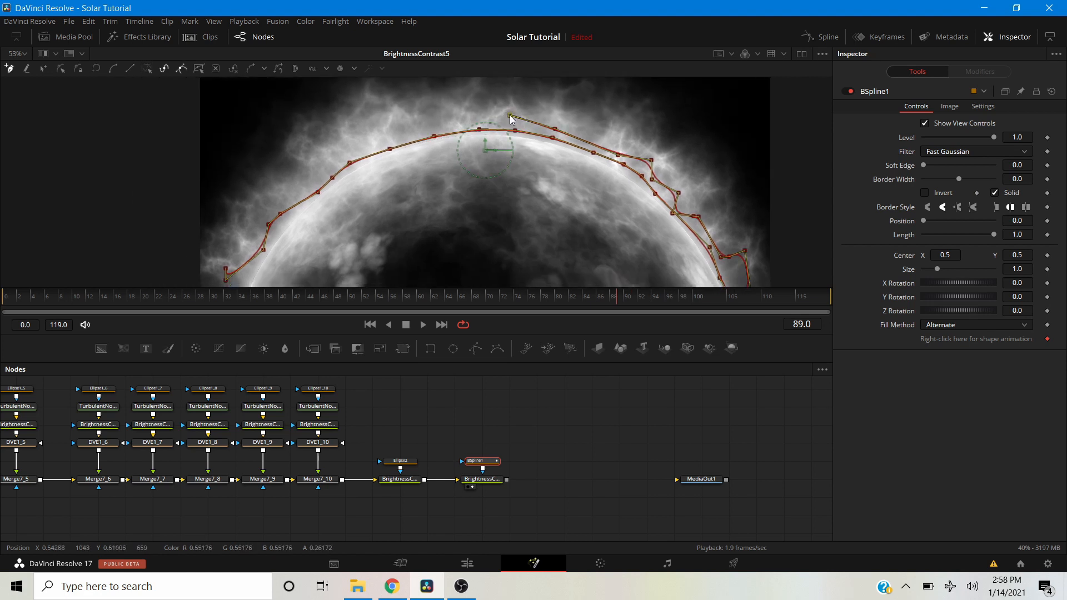
pyautogui.click(489, 122)
pyautogui.click(424, 116)
pyautogui.click(417, 134)
pyautogui.click(402, 124)
pyautogui.click(379, 139)
pyautogui.click(352, 139)
pyautogui.click(338, 151)
pyautogui.click(293, 172)
pyautogui.click(289, 195)
pyautogui.click(269, 203)
pyautogui.click(256, 227)
pyautogui.click(243, 248)
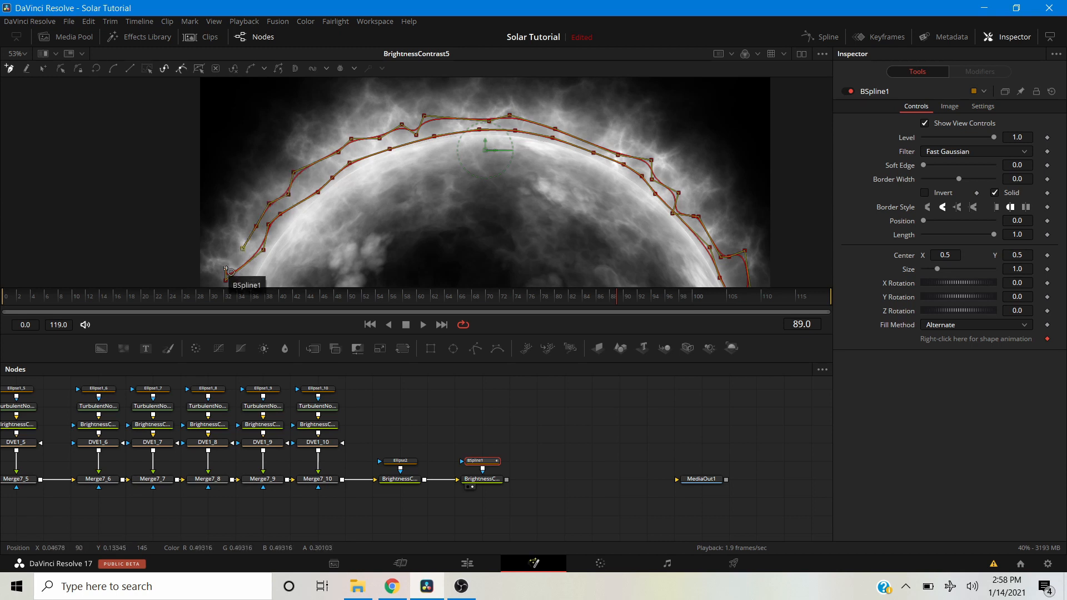
pyautogui.click(228, 269)
# Set the Soft Edge of the B-Spline mask to about 0.0378.
pyautogui.click(455, 422)
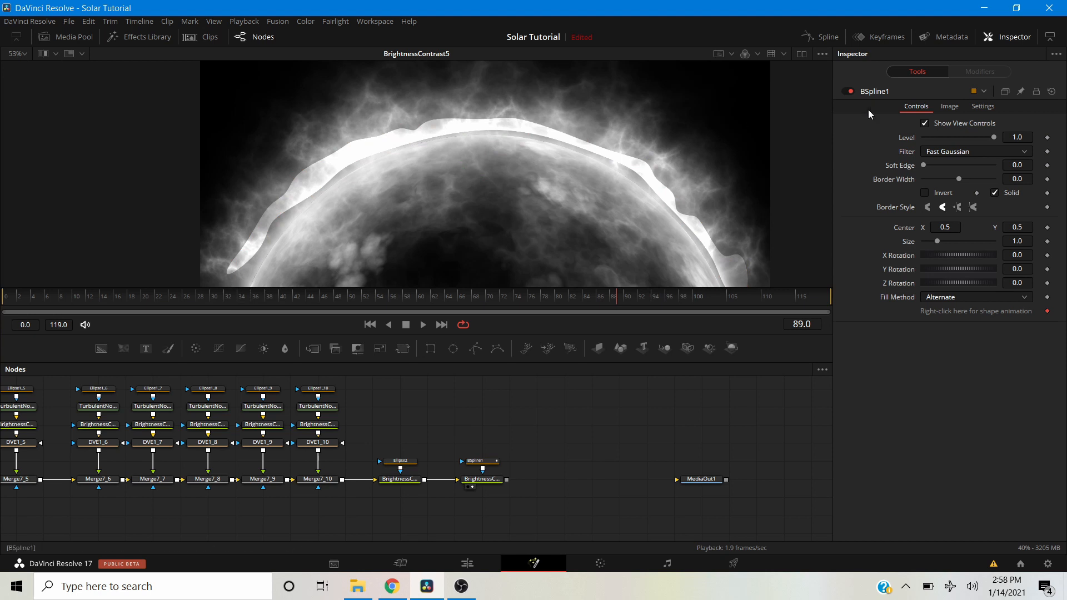
pyautogui.moveTo(931, 162)
pyautogui.mouseDown()
pyautogui.moveTo(947, 161)
pyautogui.moveTo(938, 164)
pyautogui.mouseUp()
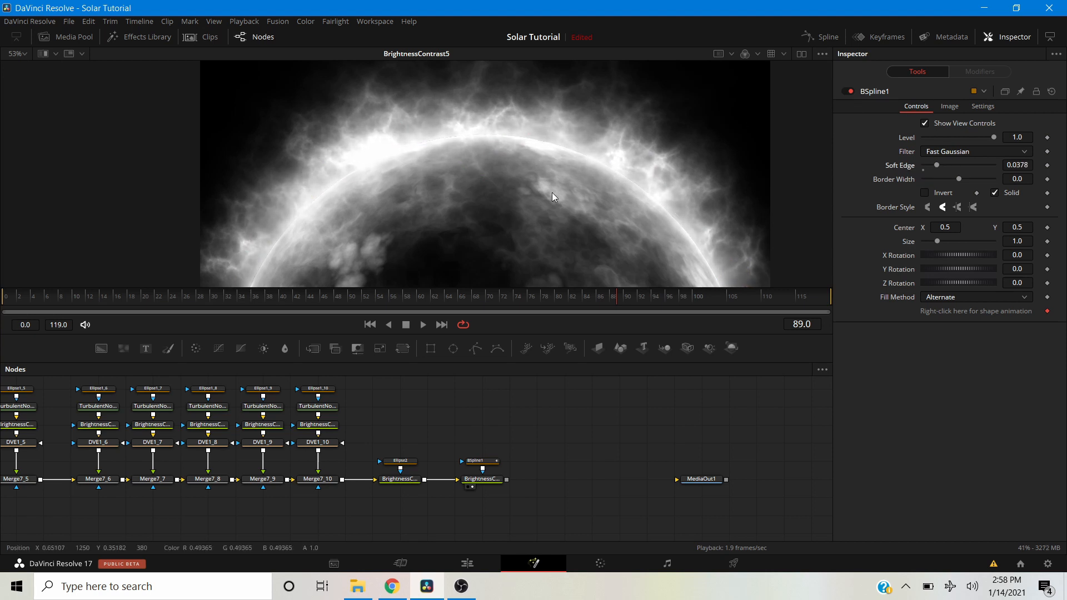
pyautogui.scroll(-3, 552, 193)
pyautogui.scroll(1, 511, 170)
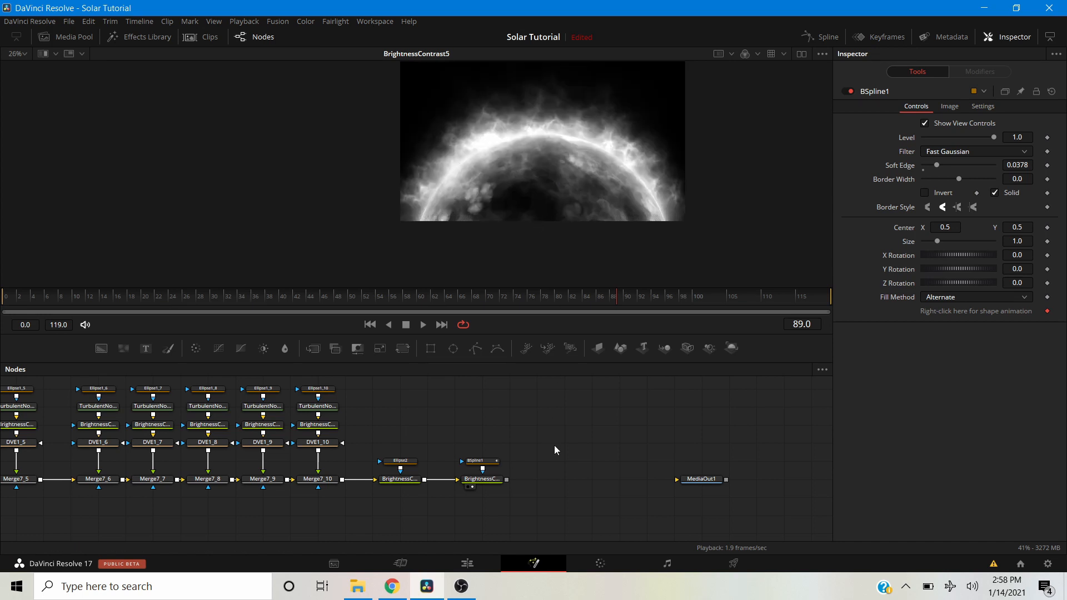
# Enable Black clipping on the B-Spline-masked Brightness/Contrast node and leave White clipping off.
pyautogui.moveTo(543, 446); pyautogui.dragTo(414, 416)
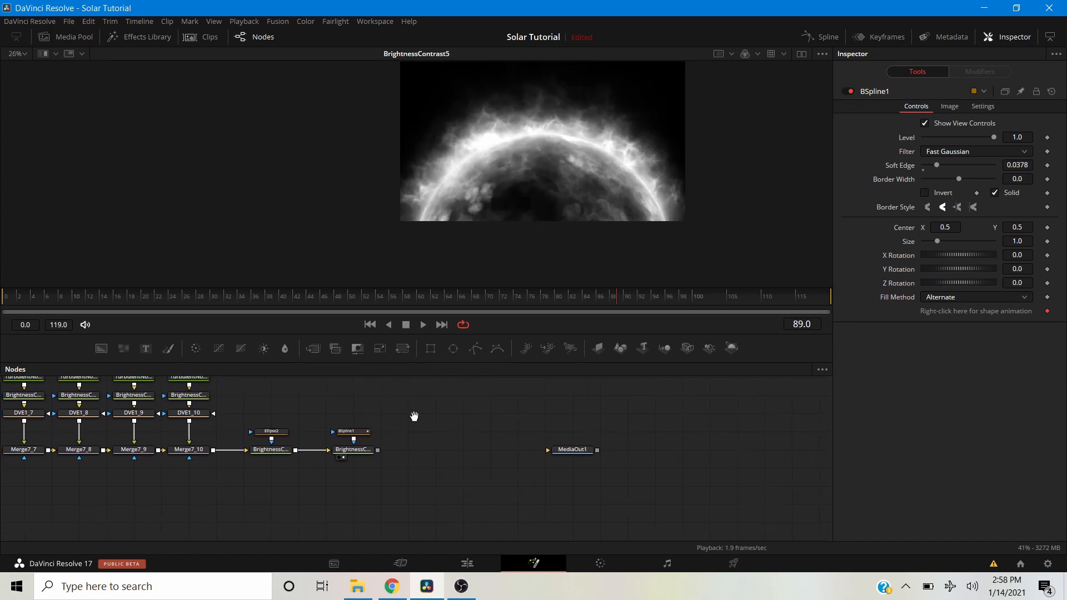
pyautogui.click(358, 450)
pyautogui.click(996, 271)
pyautogui.click(926, 272)
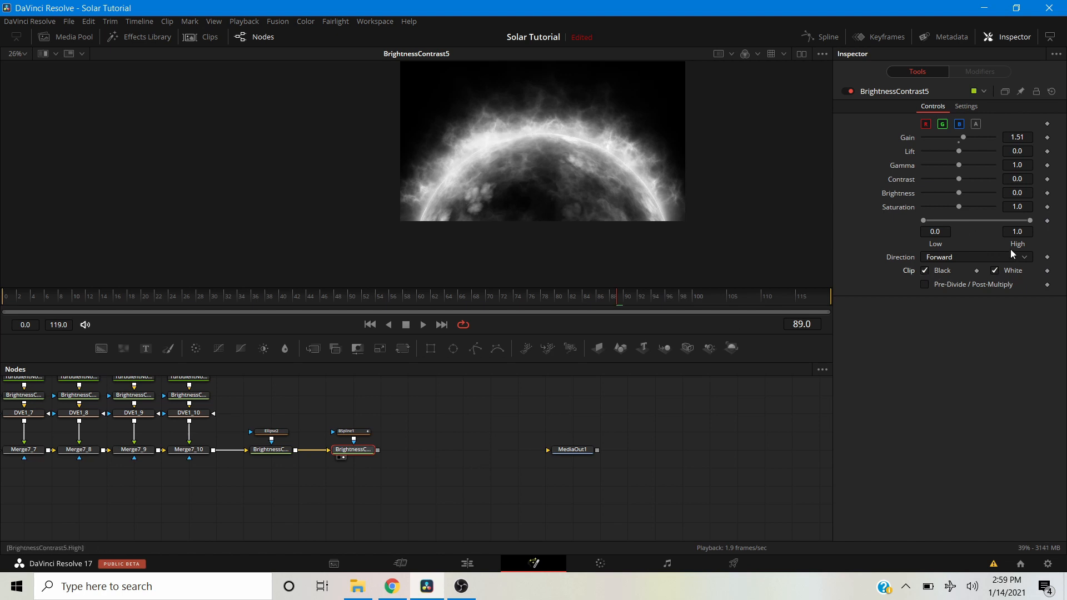
pyautogui.click(996, 271)
pyautogui.scroll(2, 501, 158)
pyautogui.scroll(3, 528, 183)
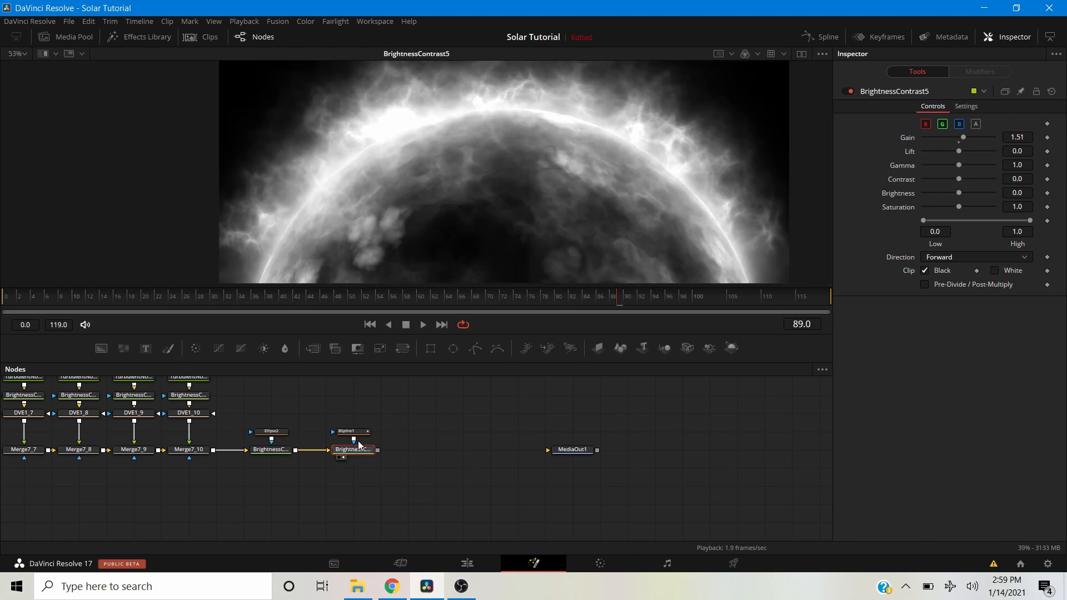
# Move MediaOut1 farther from the Brightness/Contrast chain to make room for more nodes.
pyautogui.moveTo(336, 410); pyautogui.dragTo(368, 461)
pyautogui.click(436, 428)
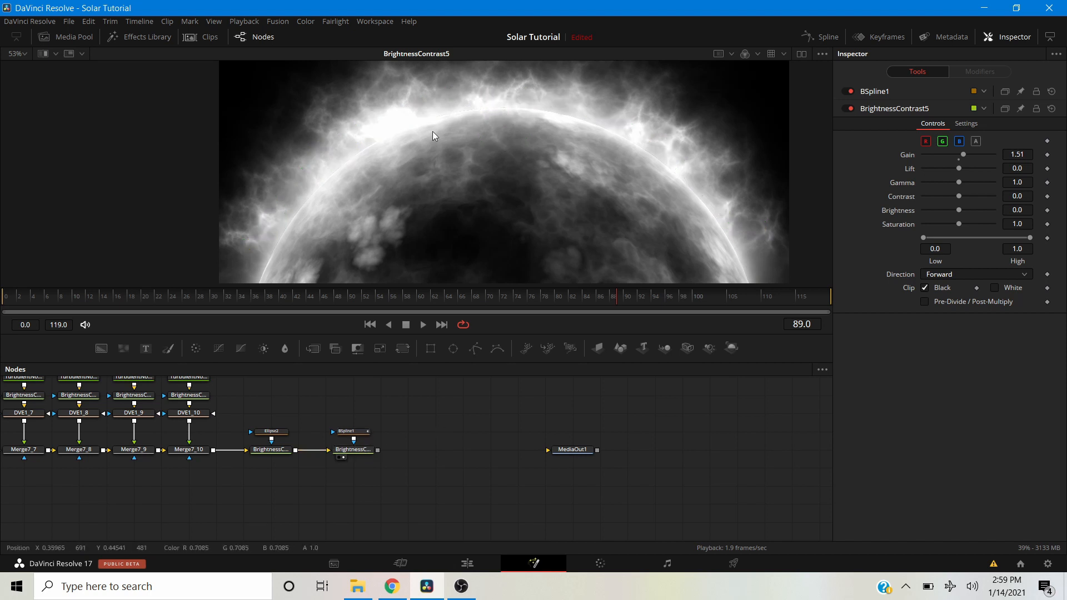
pyautogui.scroll(-2, 445, 124)
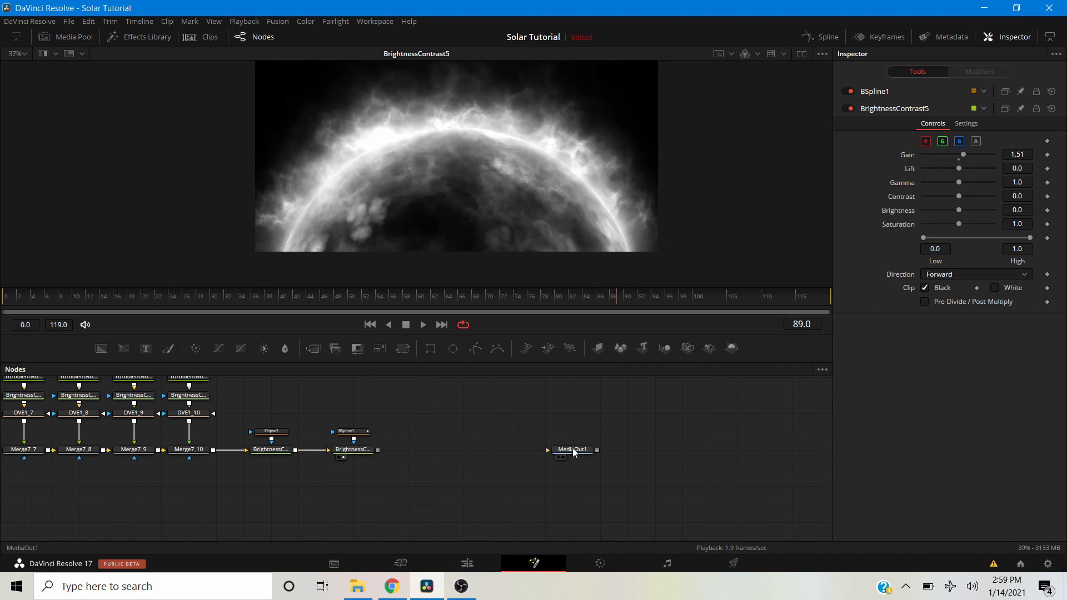
pyautogui.moveTo(568, 451); pyautogui.dragTo(698, 455)
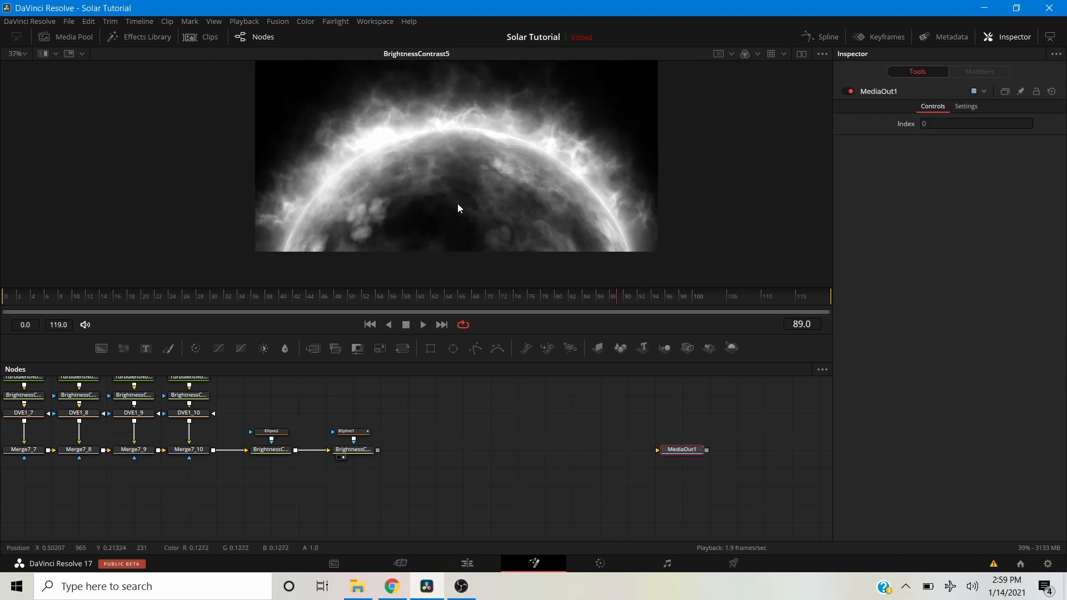
# Add a Color Curves node after the B-Spline-masked Brightness/Contrast node.
pyautogui.click(344, 453)
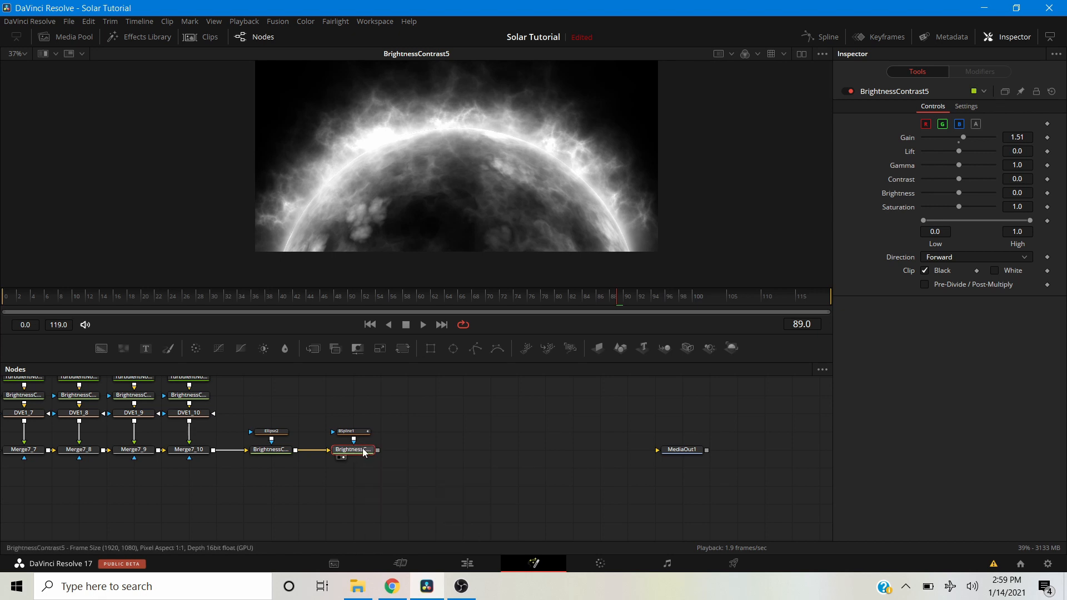
pyautogui.hotkey('shift', 'space')
pyautogui.write('ccv')
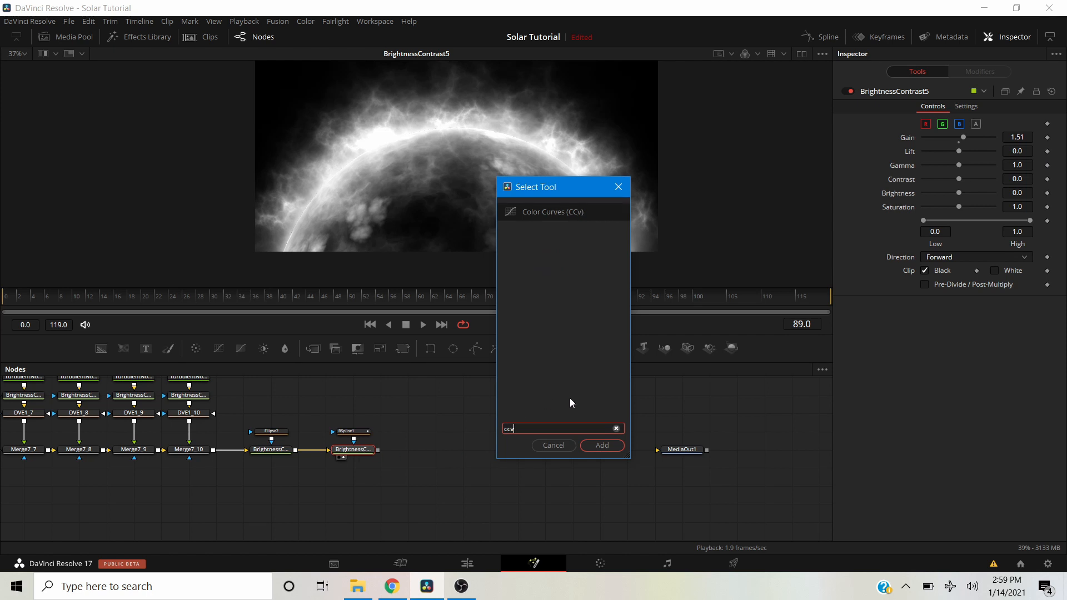
pyautogui.click(602, 446)
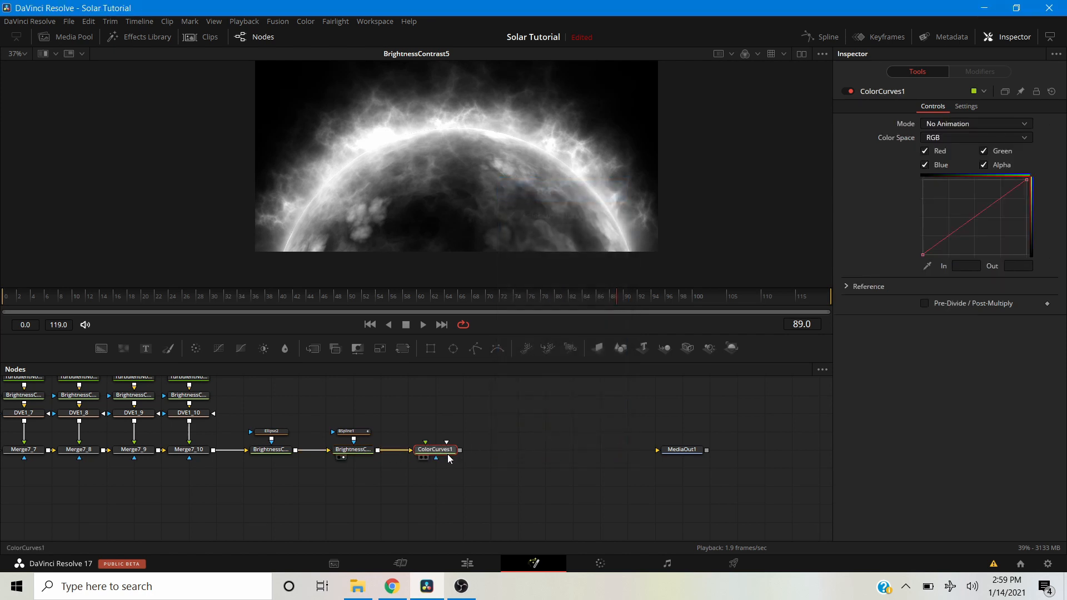
# Show ColorCurves1 in the viewer and raise only its red curve with a smoothed point at about In 0.63, Out 0.84.
pyautogui.click(985, 166)
pyautogui.click(981, 152)
pyautogui.click(924, 165)
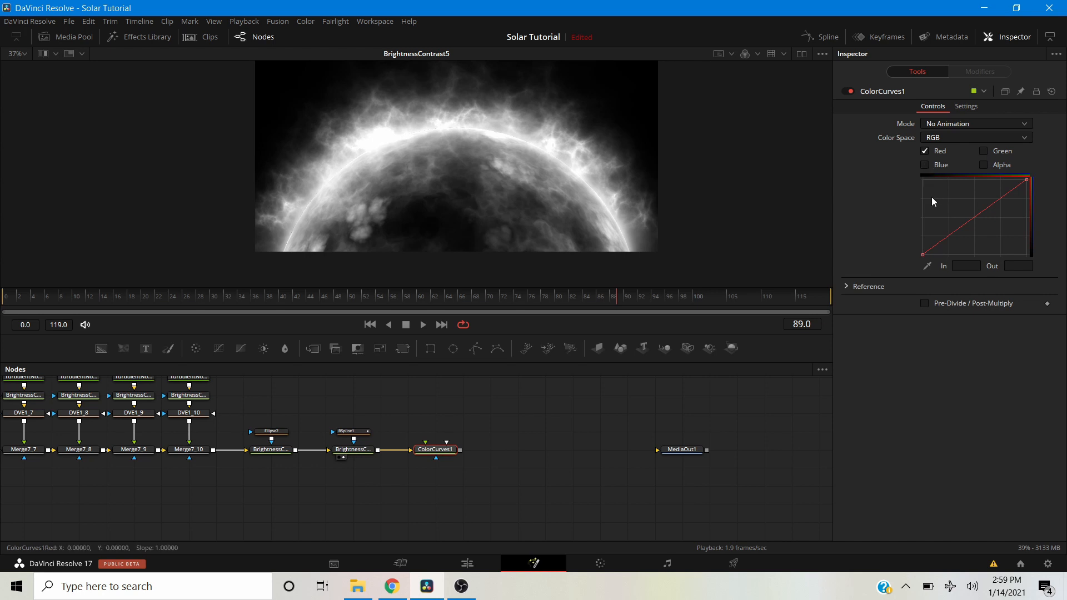
pyautogui.click(995, 203)
pyautogui.moveTo(994, 204); pyautogui.dragTo(989, 191)
pyautogui.click(425, 457)
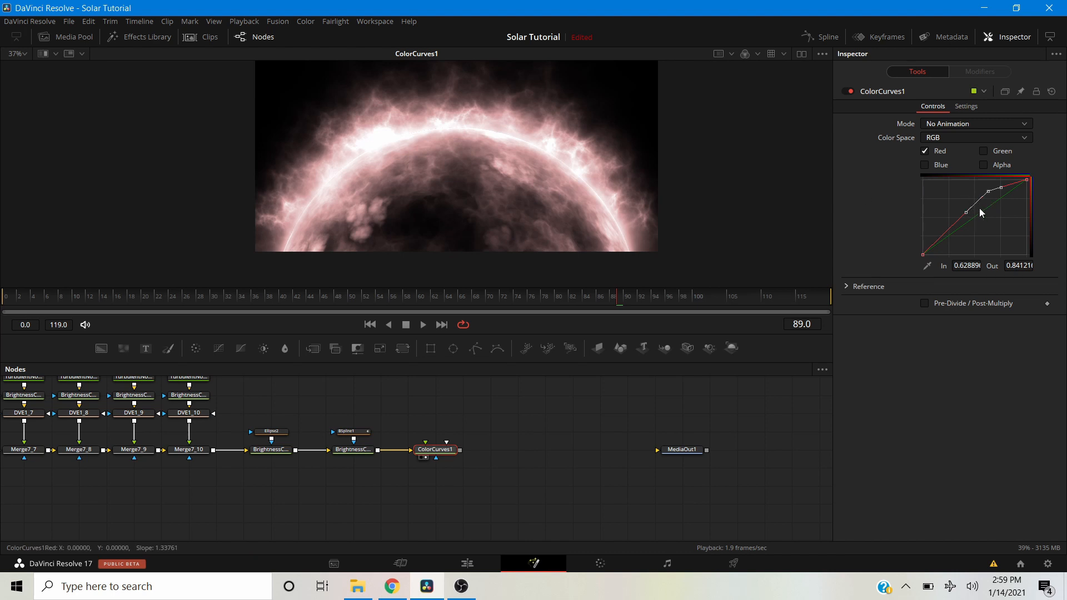
pyautogui.hotkey('shift', 's')
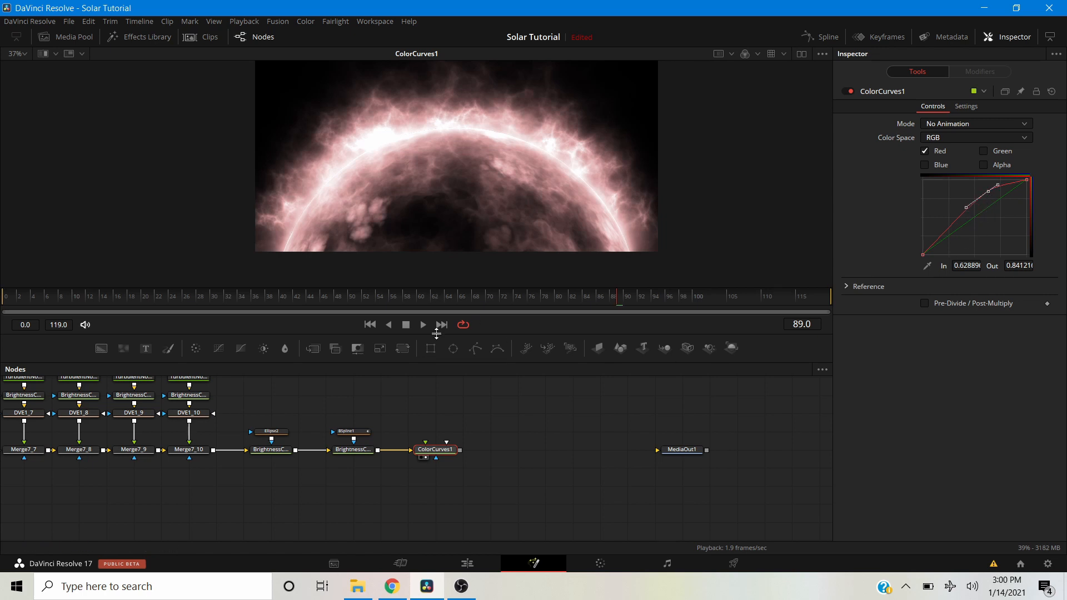
# Isolate the blue curve of ColorCurves1 and lower it with a point at about In 0.33, Out 0.12.
pyautogui.click(925, 151)
pyautogui.click(926, 165)
pyautogui.click(948, 235)
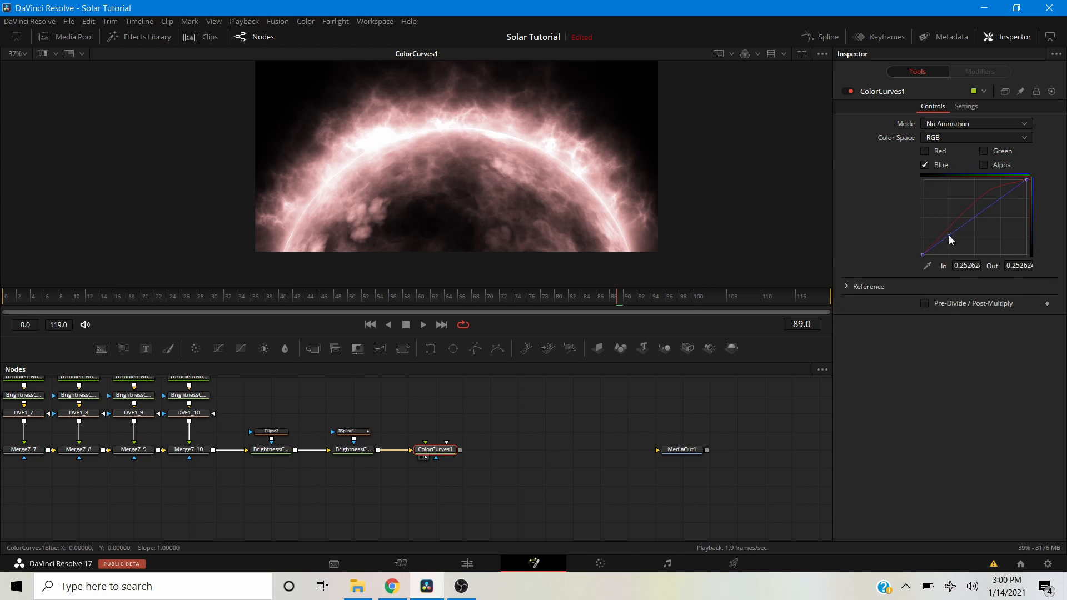
pyautogui.moveTo(951, 238); pyautogui.dragTo(958, 246)
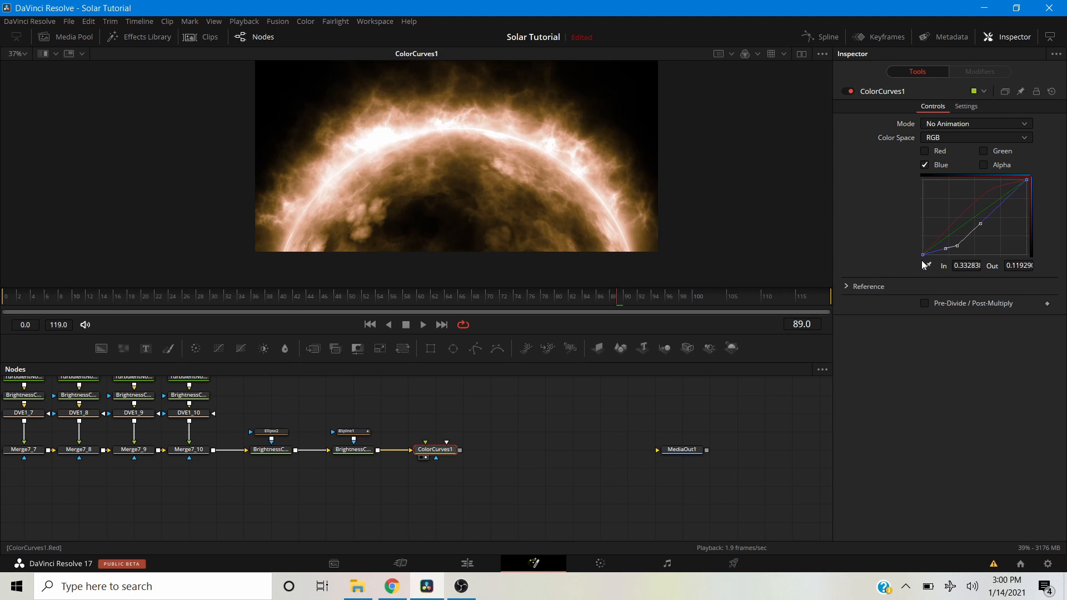
# Smooth the lowered point on ColorCurves1's blue curve and turn off editing of the blue channel.
pyautogui.hotkey('shift', 's')
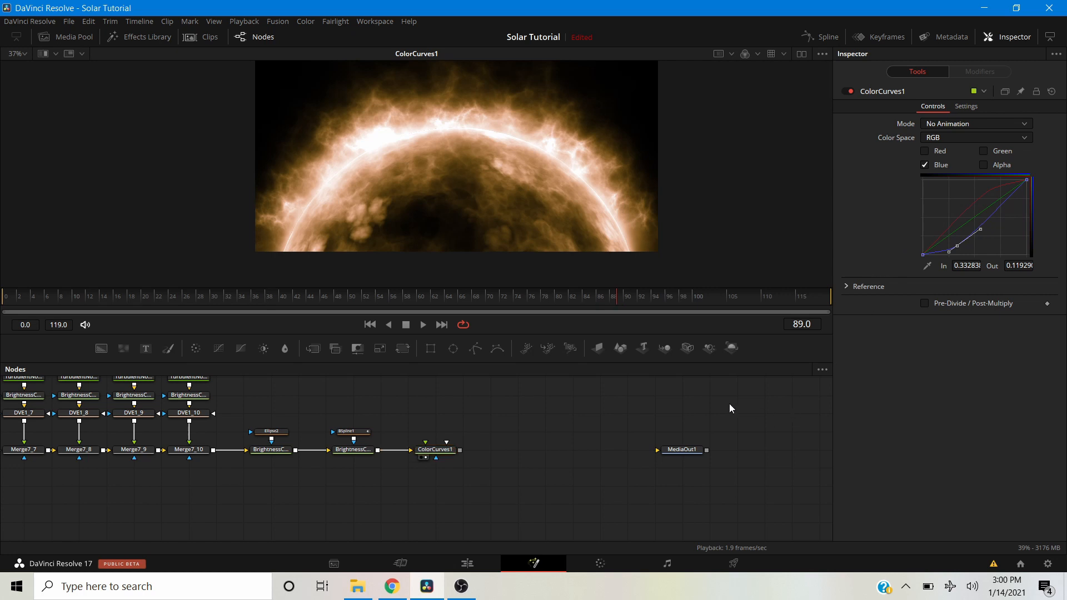
pyautogui.click(1014, 239)
pyautogui.click(924, 166)
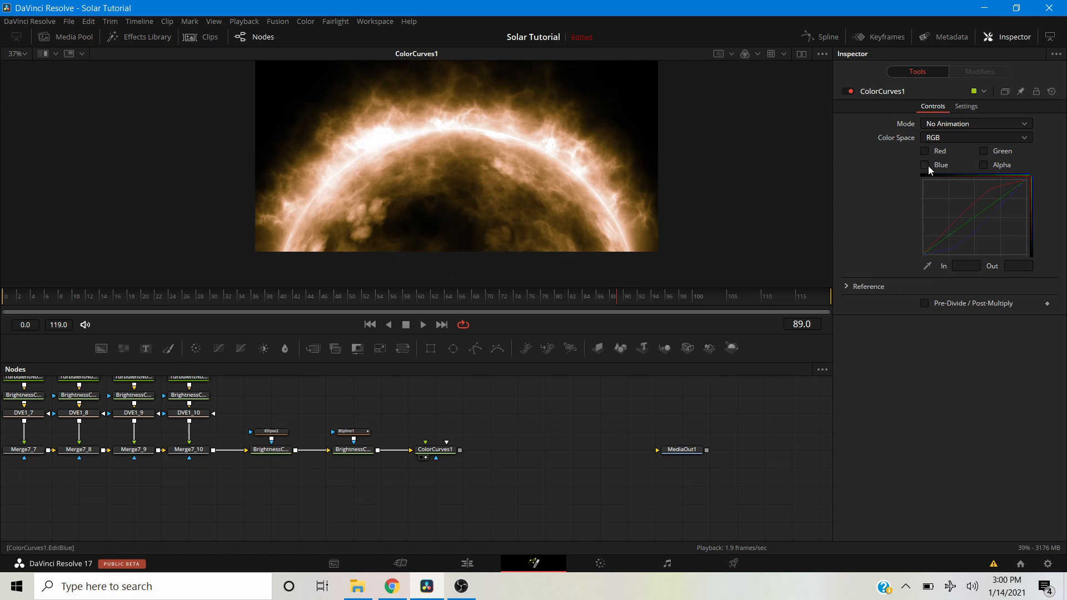
# Enable only ColorCurves1's green curve and bend it into an S-shape with its end handles, flattening both ends; preview playback briefly.
pyautogui.click(982, 151)
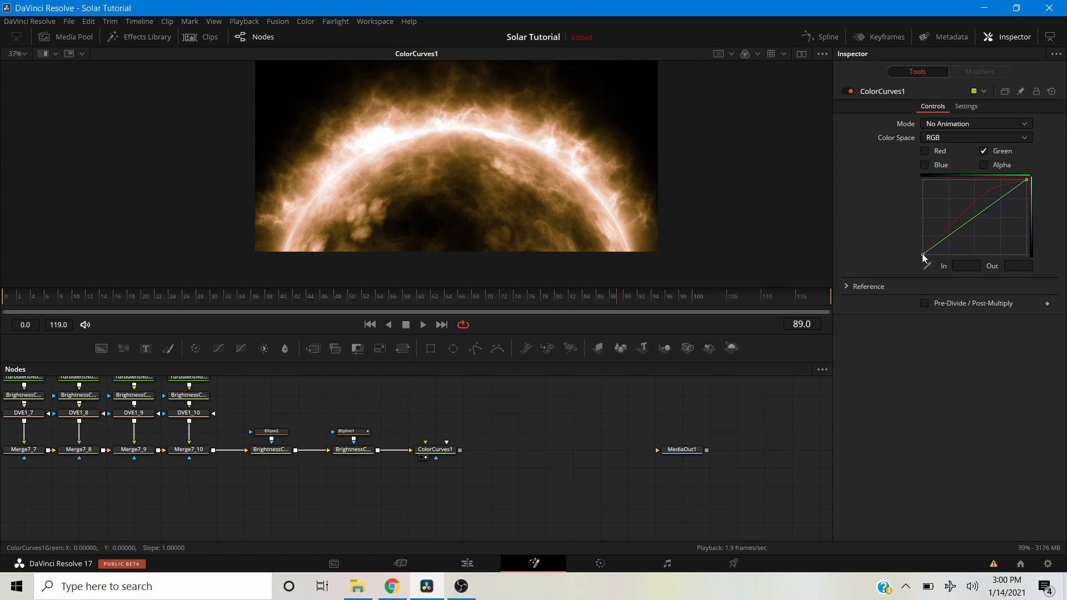
pyautogui.click(923, 254)
pyautogui.moveTo(959, 229); pyautogui.dragTo(964, 254)
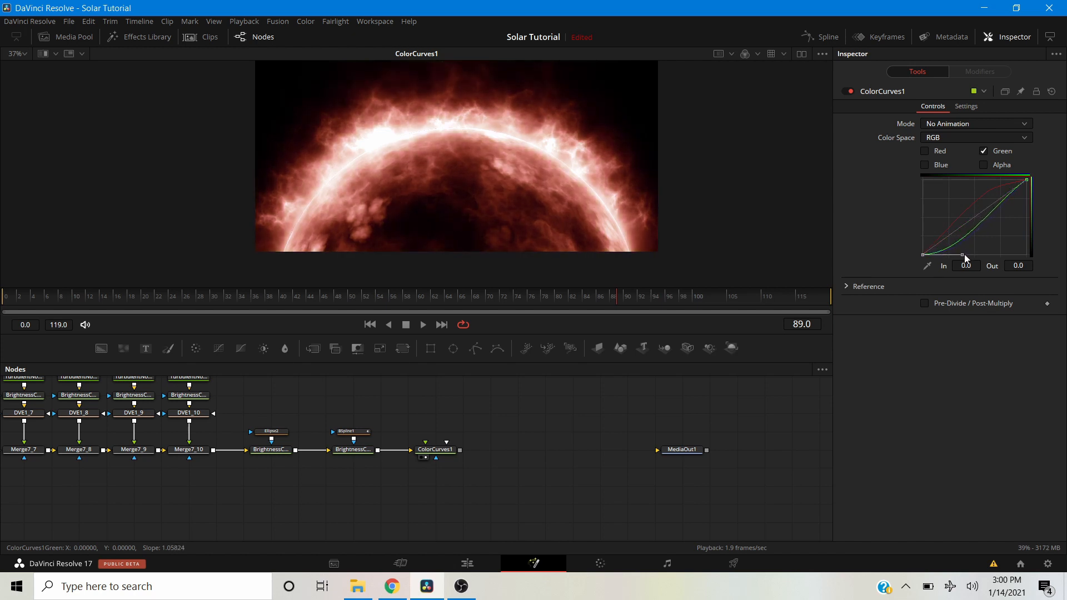
pyautogui.click(1026, 180)
pyautogui.moveTo(993, 205); pyautogui.dragTo(995, 178)
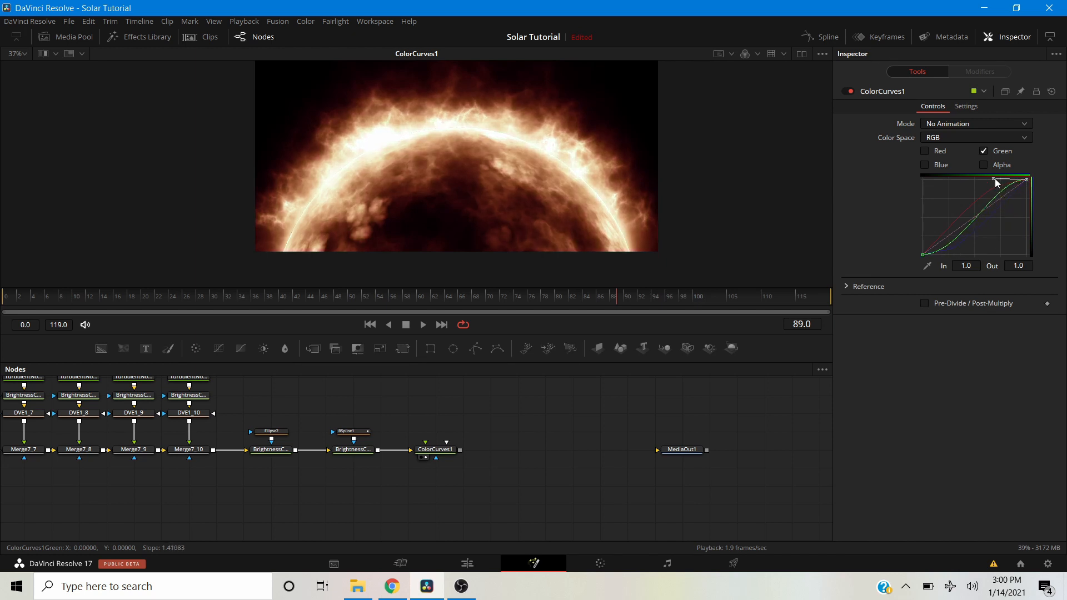
pyautogui.scroll(-2, 459, 204)
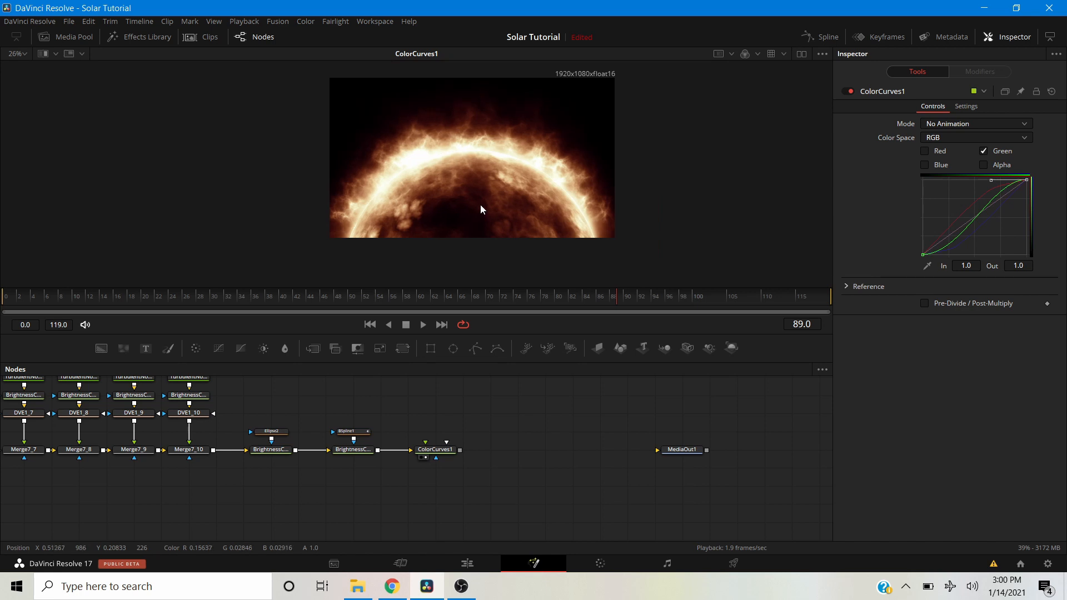
pyautogui.press('space')
pyautogui.press('space')
# Add a Tintensity node after ColorCurves1 and show it in the viewer.
pyautogui.moveTo(455, 435); pyautogui.dragTo(267, 432)
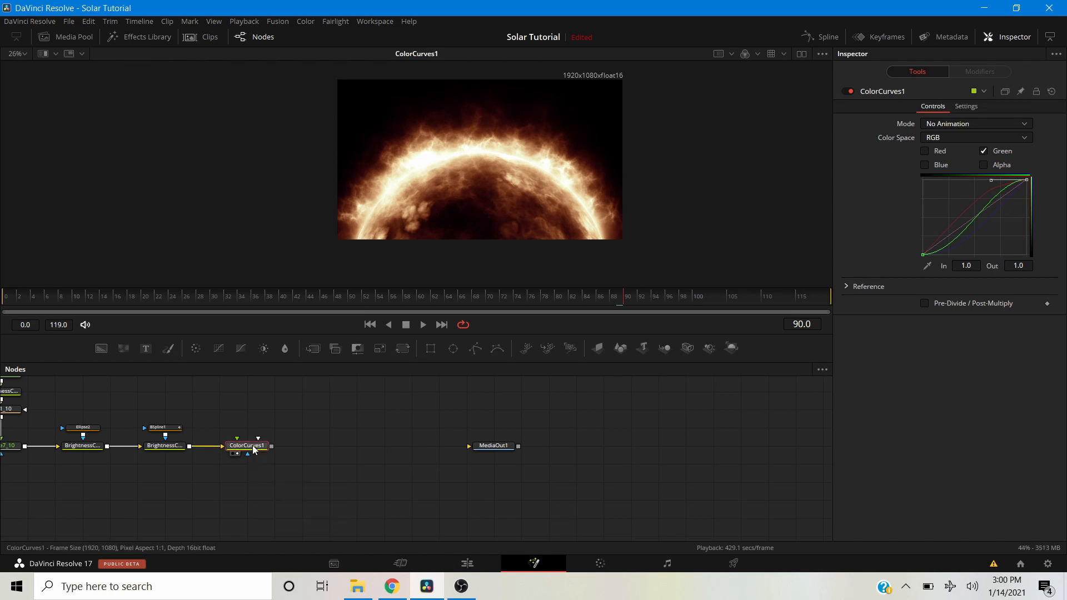
pyautogui.hotkey('shift', 'space')
pyautogui.write('tin')
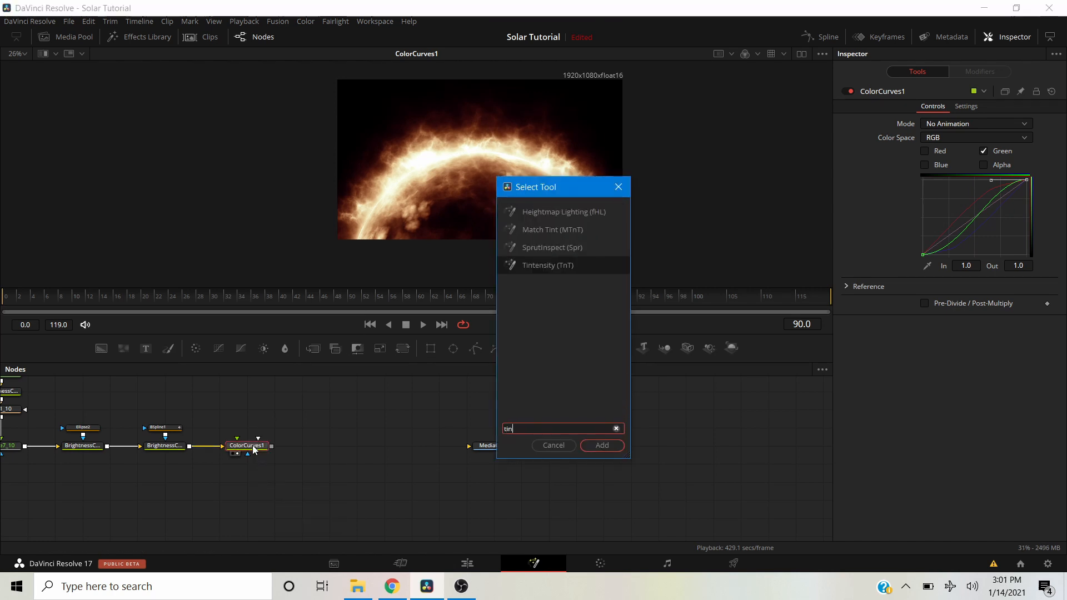
pyautogui.press('Return')
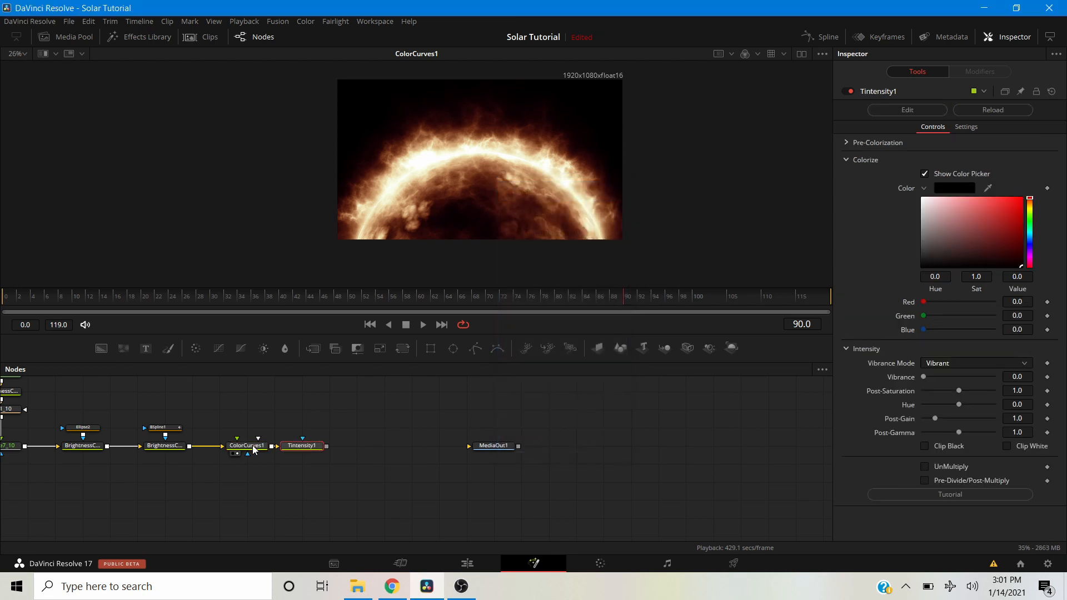
pyautogui.click(291, 452)
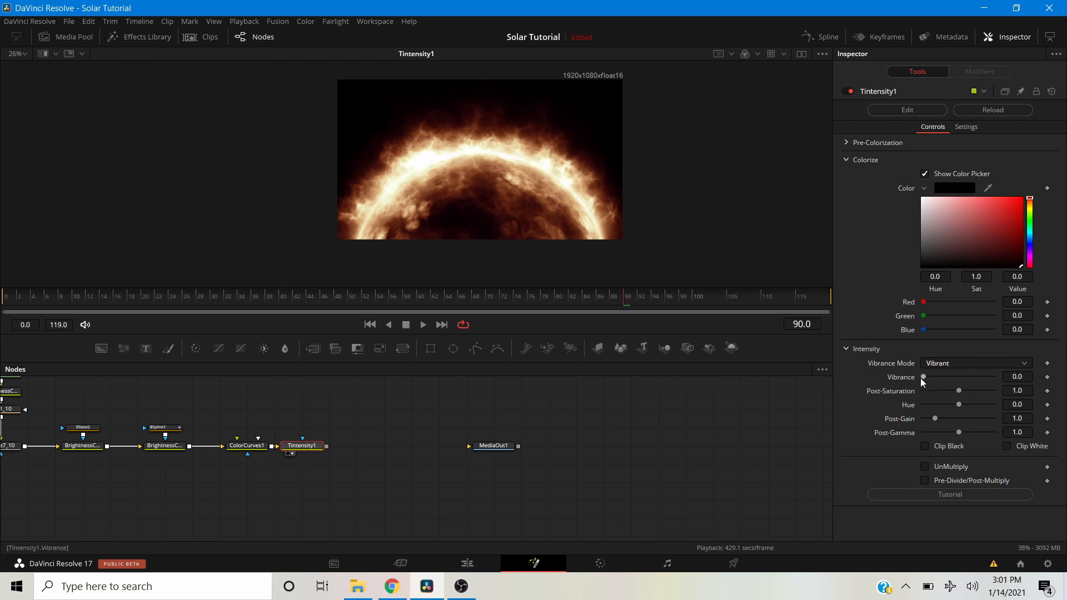
# Set Tintensity1's Vibrance to 1.72 and inspect the brightest flares up close.
pyautogui.moveTo(923, 377); pyautogui.dragTo(955, 385)
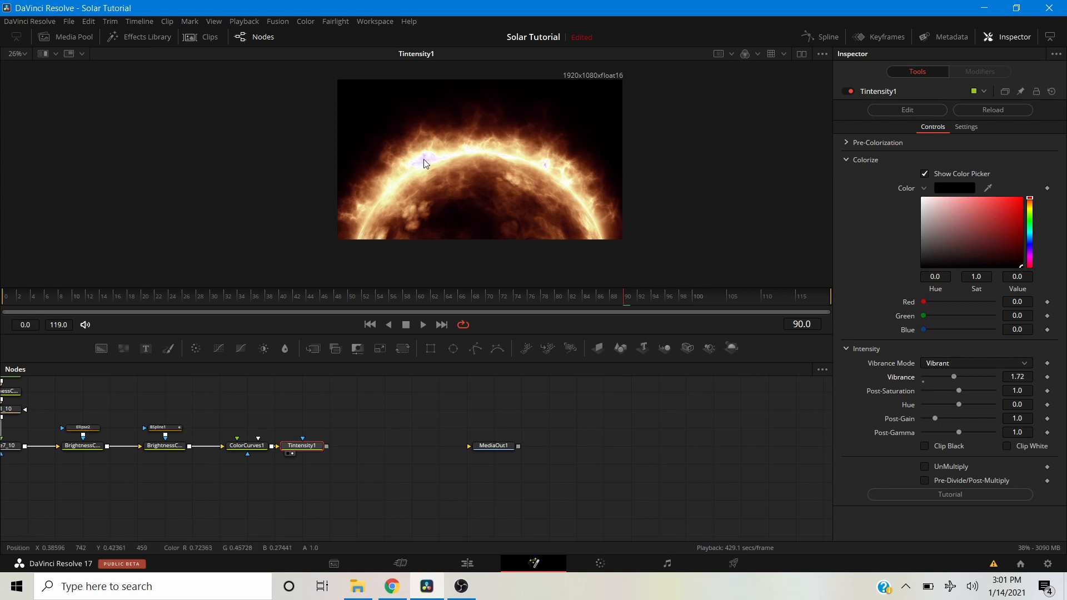
pyautogui.scroll(5, 424, 160)
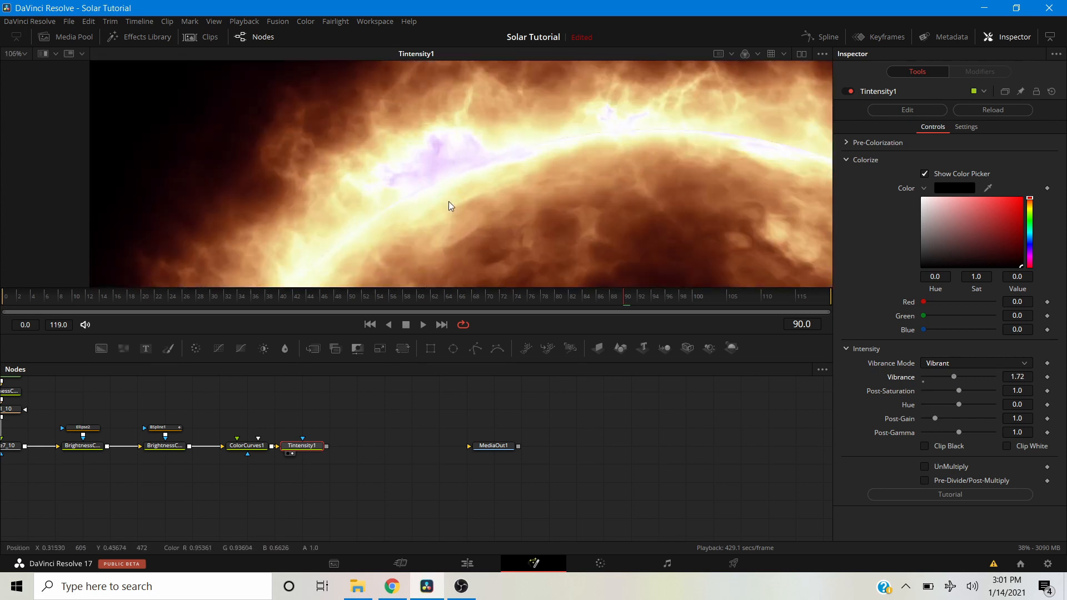
pyautogui.scroll(-5, 482, 150)
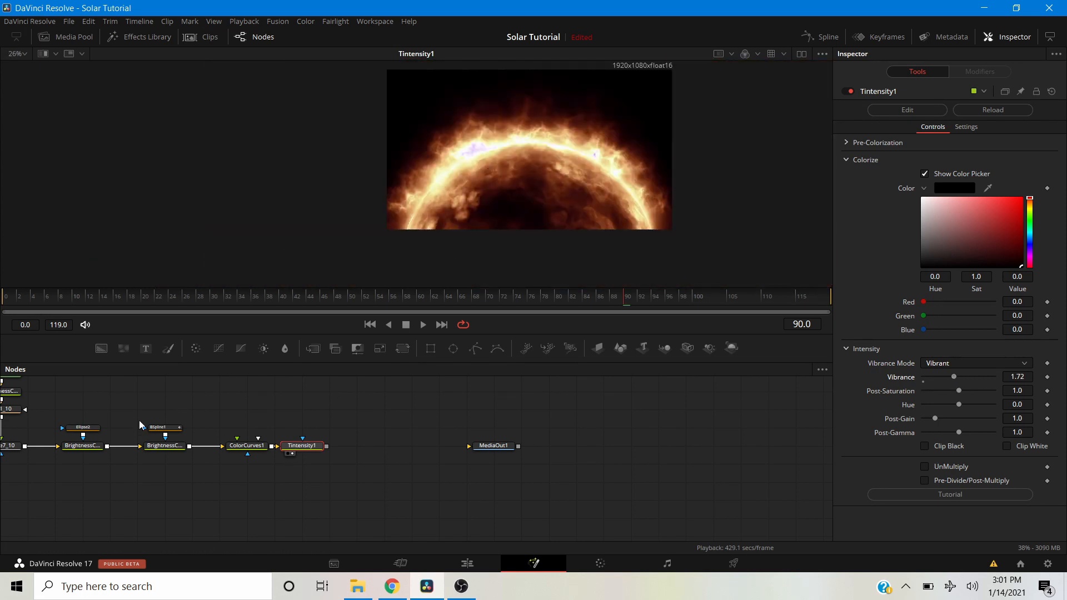
# Try the B-Spline-masked Brightness/Contrast node after Tintensity1, inspect it in the viewer, and undo the move.
pyautogui.click(175, 448)
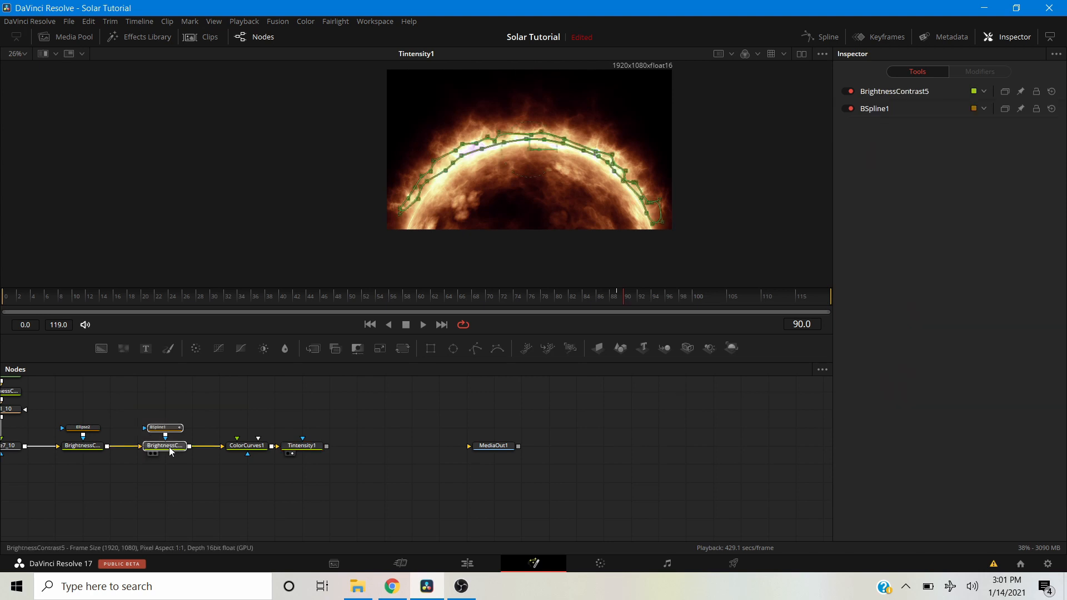
pyautogui.moveTo(174, 448); pyautogui.dragTo(349, 448)
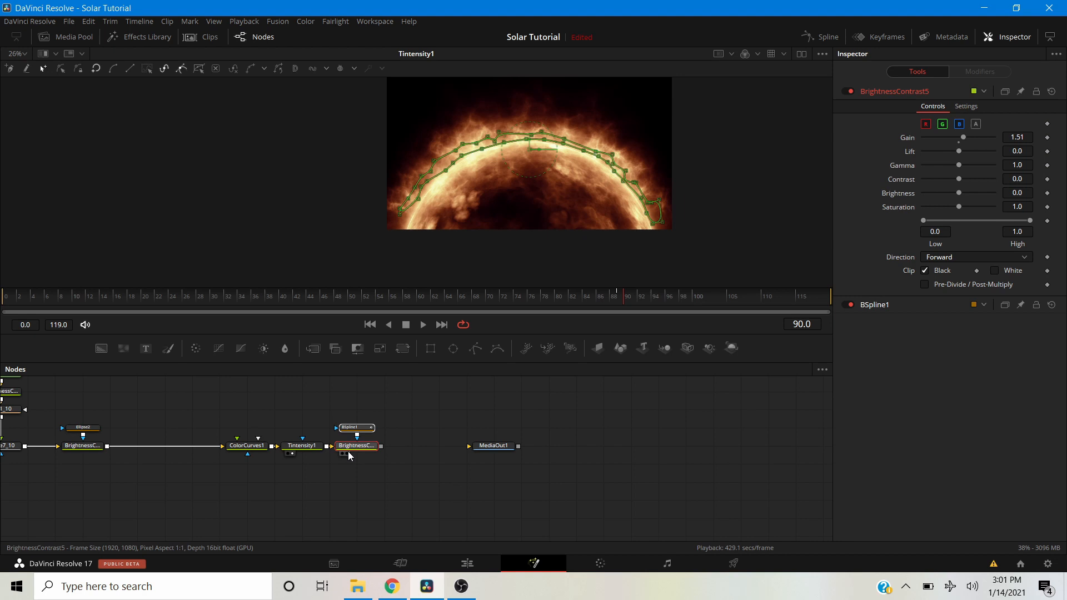
pyautogui.click(346, 453)
pyautogui.scroll(3, 478, 135)
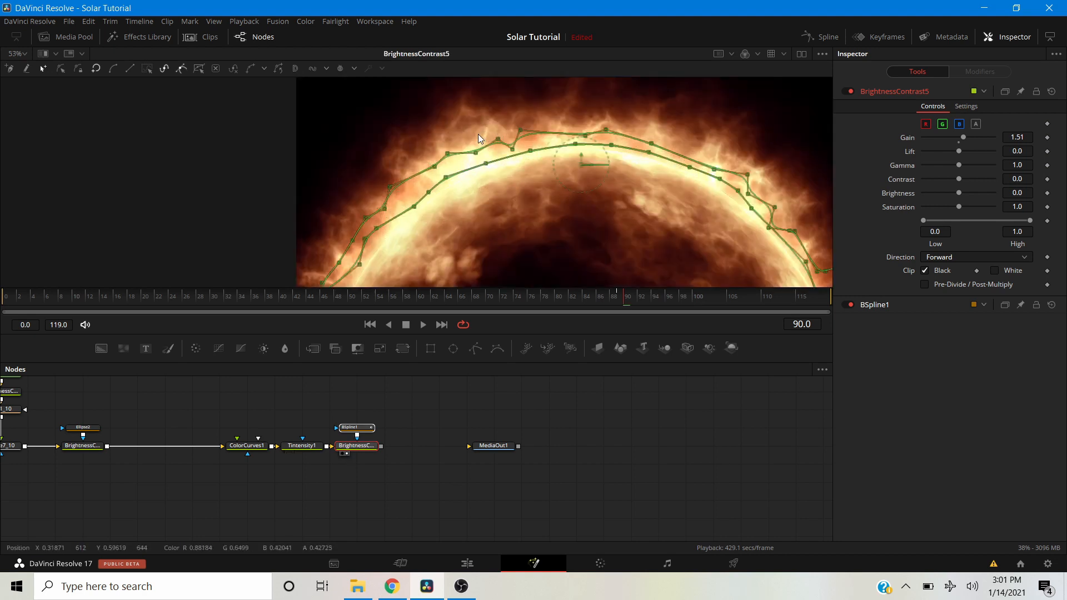
pyautogui.click(407, 403)
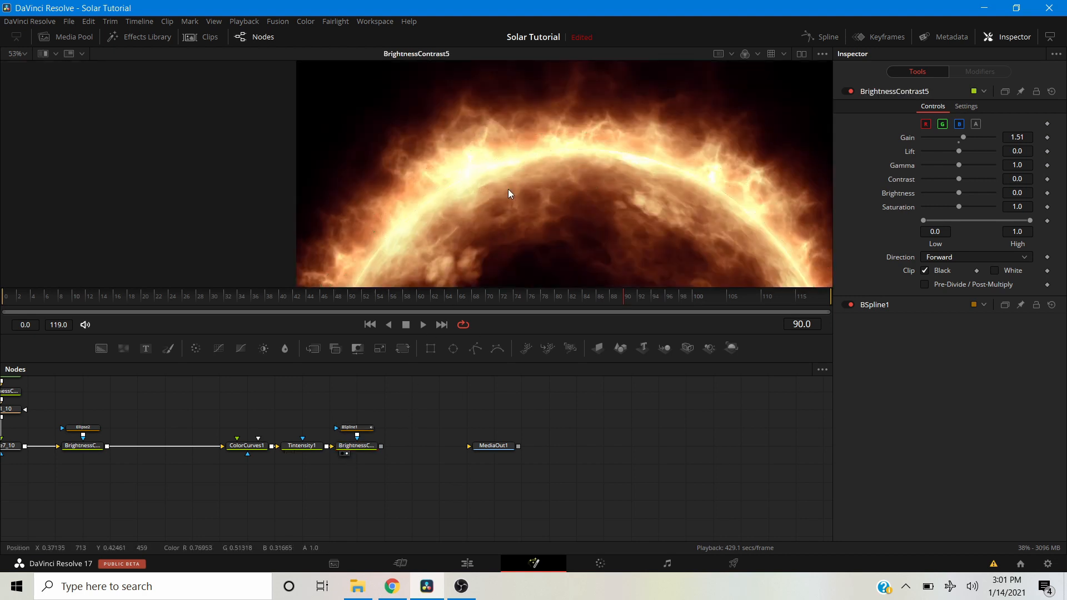
pyautogui.hotkey('ctrl', 'z')
pyautogui.hotkey('ctrl', 'z')
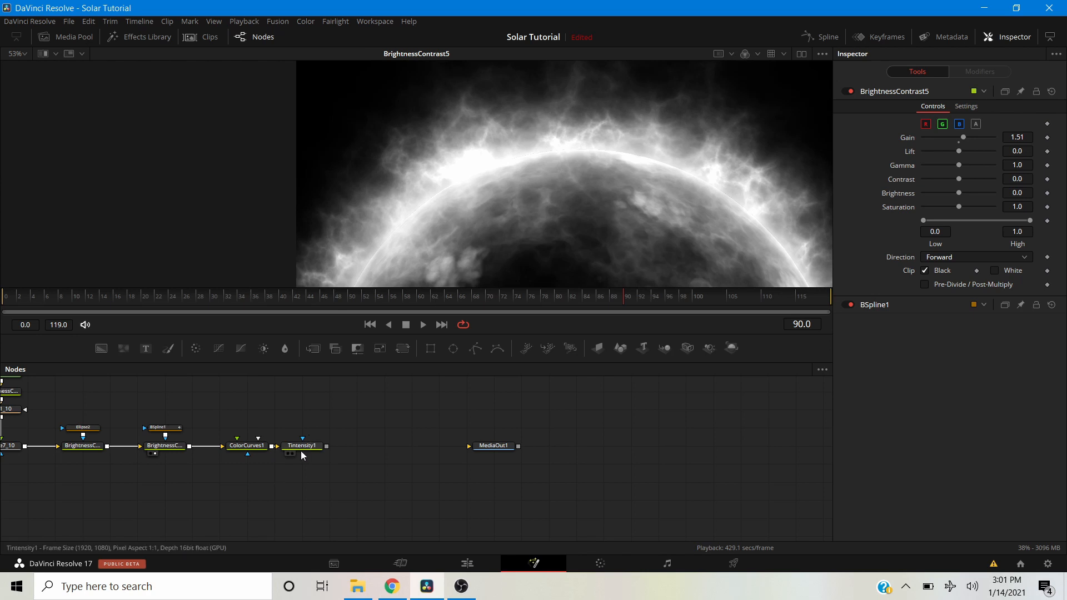
# Show Tintensity1 in the viewer, switch its Vibrance Mode to Basic and set Vibrance to 0.75.
pyautogui.click(291, 456)
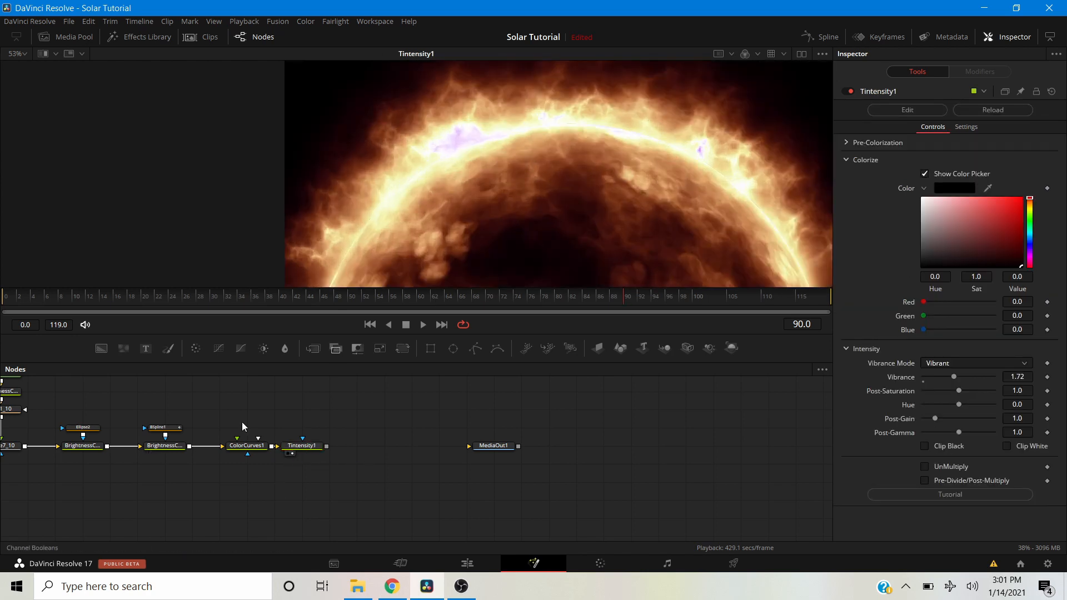
pyautogui.click(181, 448)
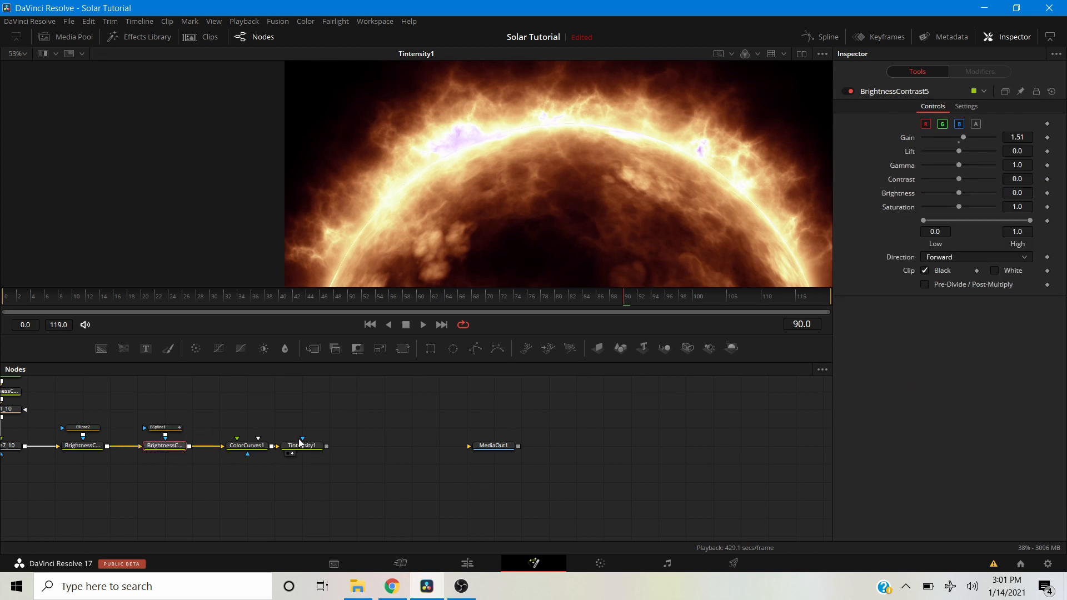
pyautogui.click(298, 453)
pyautogui.moveTo(952, 376); pyautogui.dragTo(927, 376)
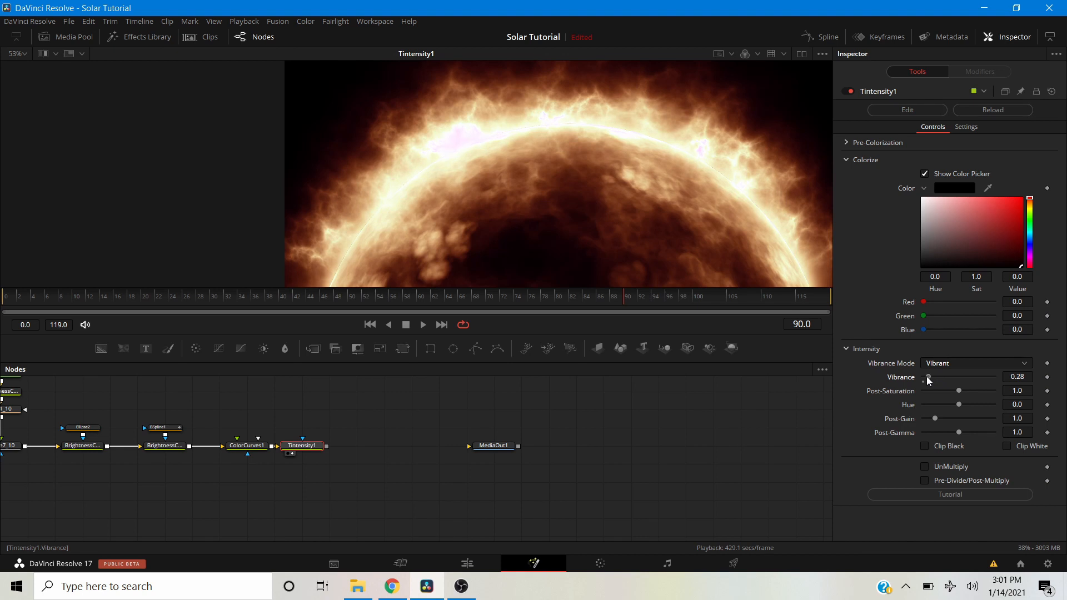
pyautogui.click(929, 360)
pyautogui.click(929, 391)
pyautogui.moveTo(932, 375)
pyautogui.mouseDown()
pyautogui.moveTo(961, 382)
pyautogui.moveTo(938, 384)
pyautogui.mouseUp()
pyautogui.scroll(-3, 545, 144)
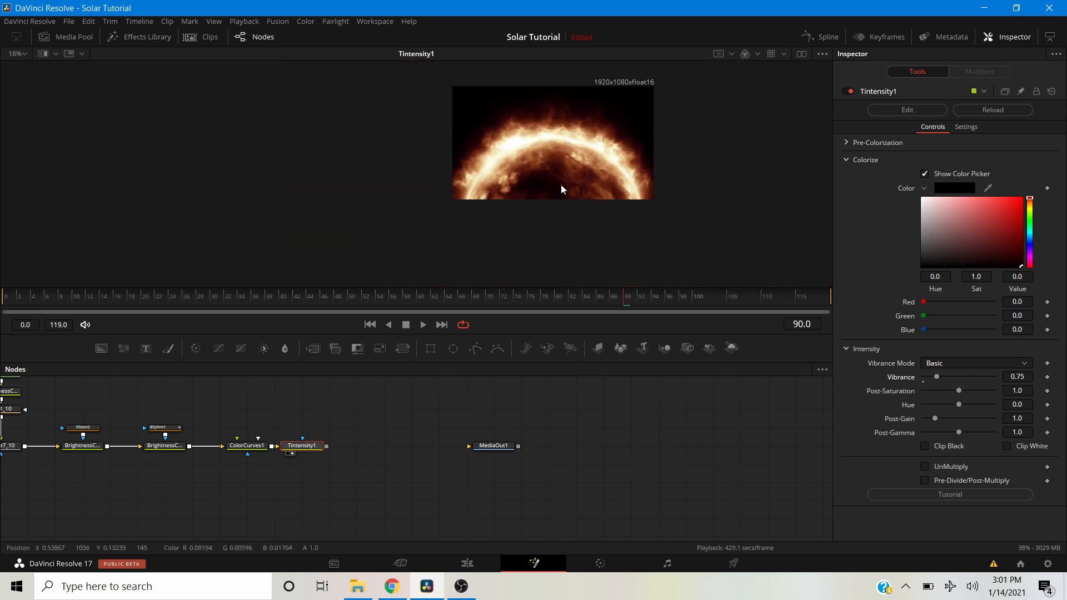
pyautogui.scroll(1, 562, 185)
# Move MediaOut1 farther away, add a Brightness/Contrast node spaced out after Tintensity1, and show it in the viewer.
pyautogui.moveTo(485, 448); pyautogui.dragTo(511, 450)
pyautogui.scroll(-2, 471, 204)
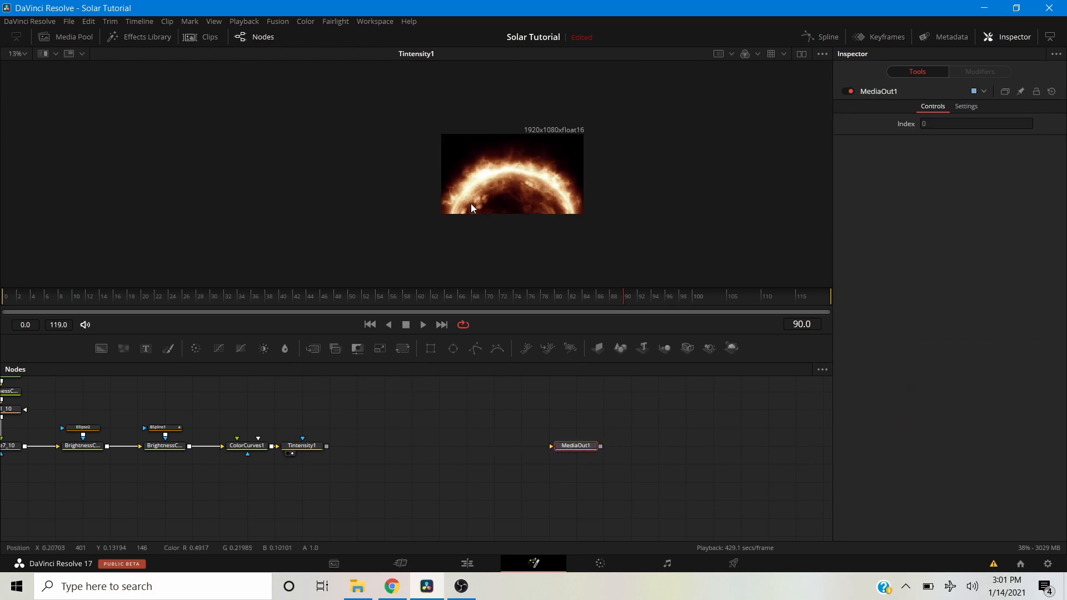
pyautogui.scroll(2, 462, 208)
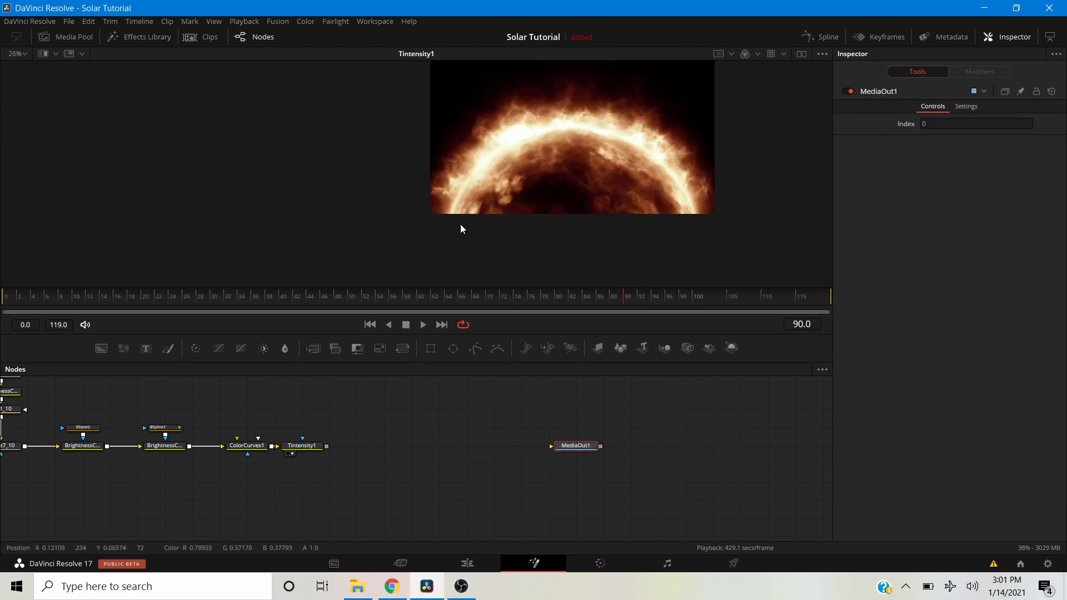
pyautogui.click(298, 445)
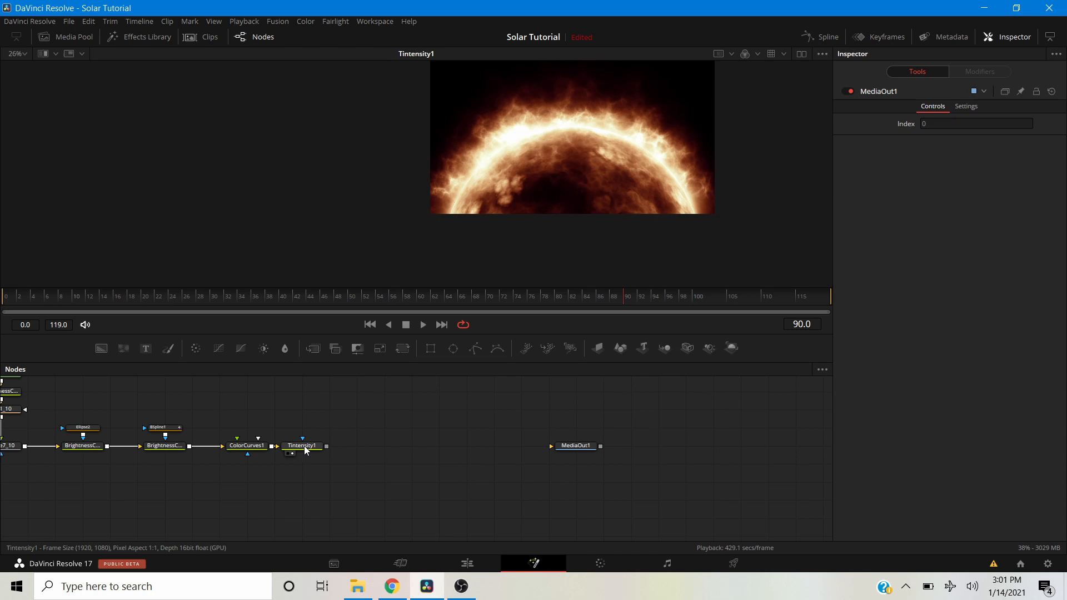
pyautogui.click(305, 446)
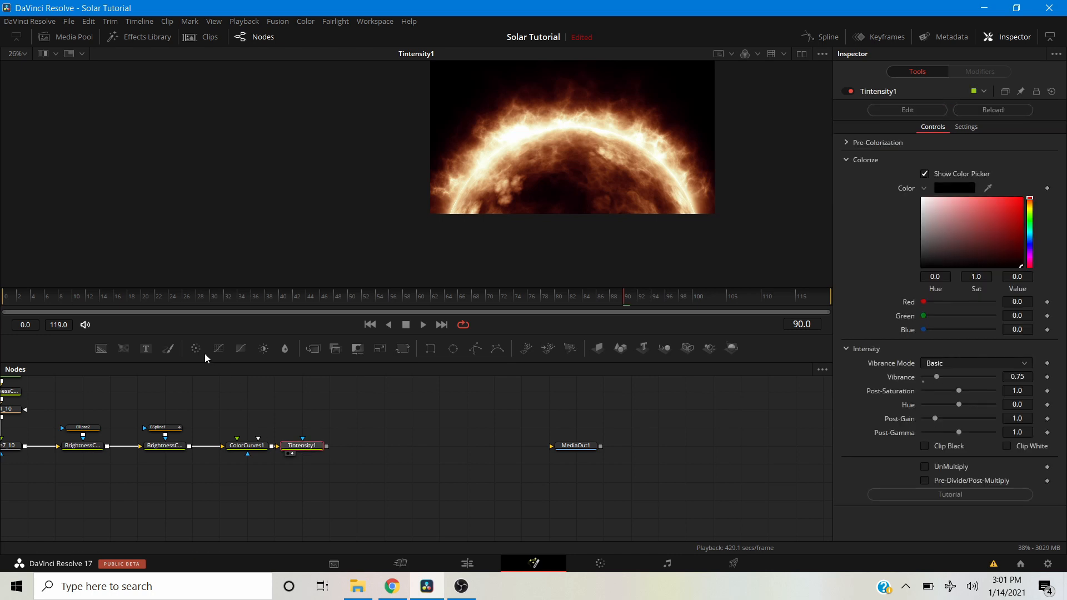
pyautogui.click(264, 347)
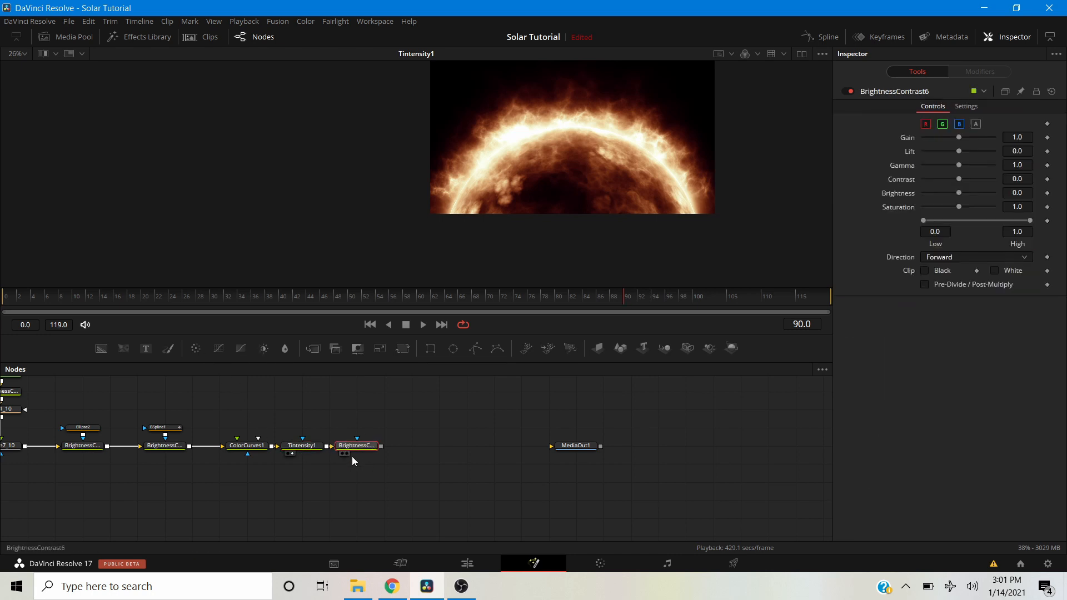
pyautogui.click(345, 453)
pyautogui.moveTo(359, 446); pyautogui.dragTo(368, 445)
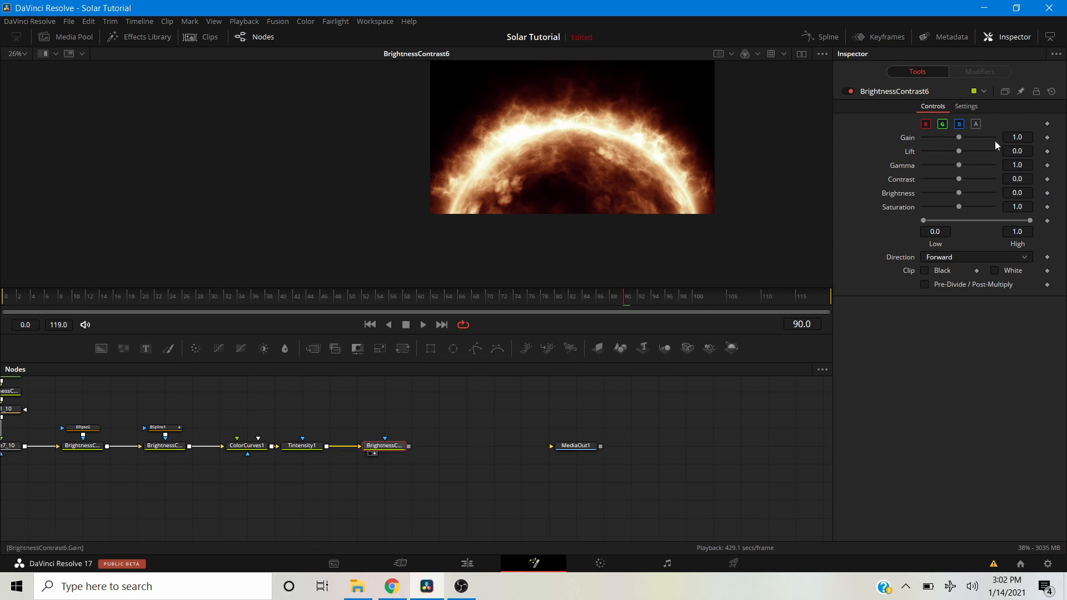
# Set keyframes for Gain and Gamma at frame 0 on the new Brightness/Contrast node.
pyautogui.moveTo(64, 300); pyautogui.dragTo(1, 307)
pyautogui.click(1047, 137)
pyautogui.click(1046, 166)
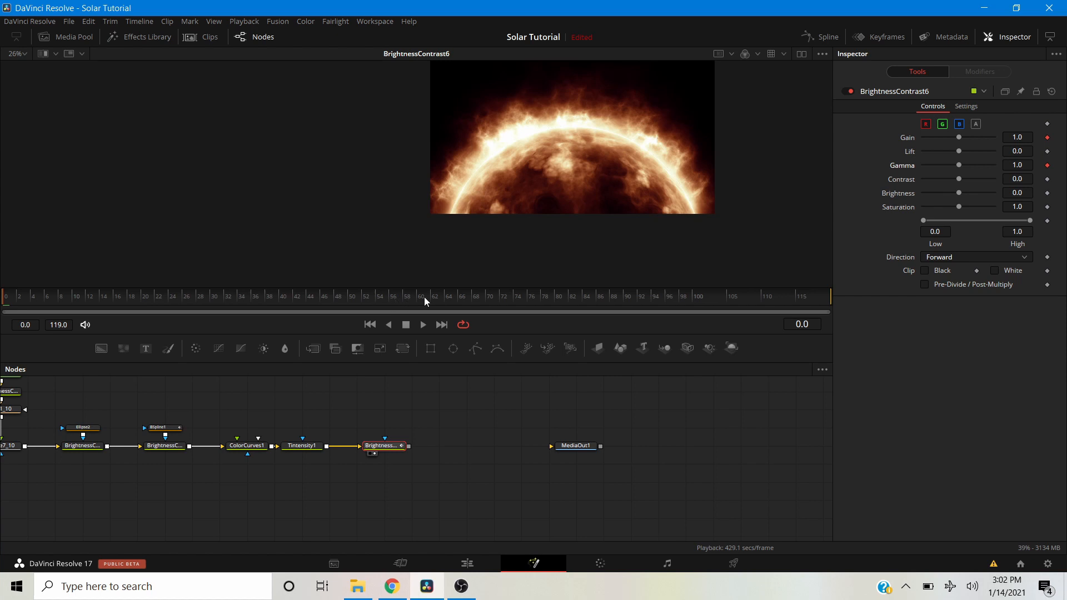
# Add Gain and Gamma keyframes of 1.0 at frame 56 on BrightnessContrast6.
pyautogui.click(502, 295)
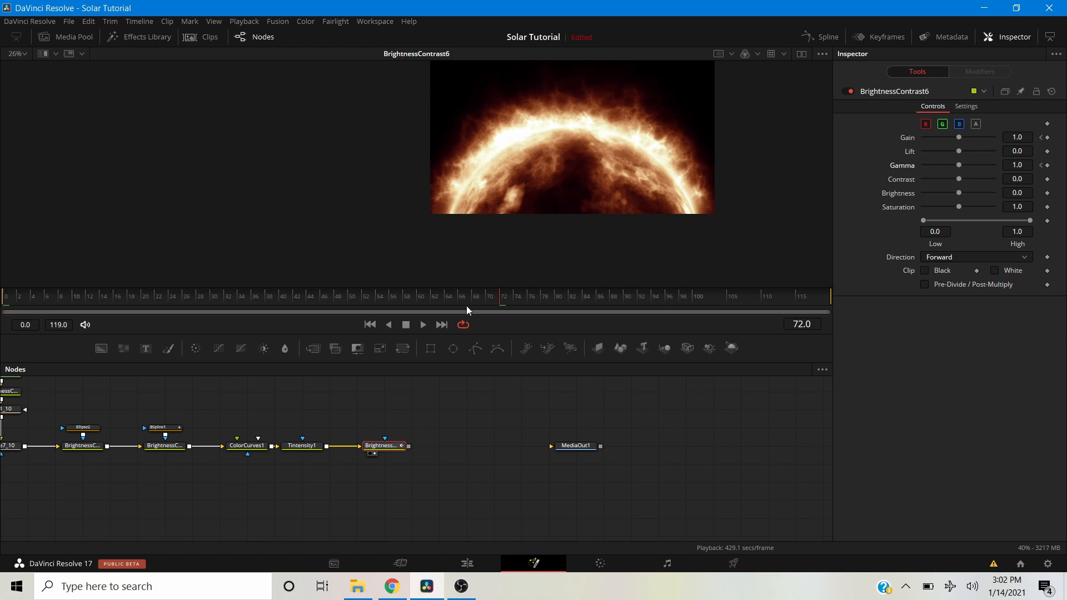
pyautogui.click(390, 300)
pyautogui.moveTo(614, 156); pyautogui.dragTo(488, 189)
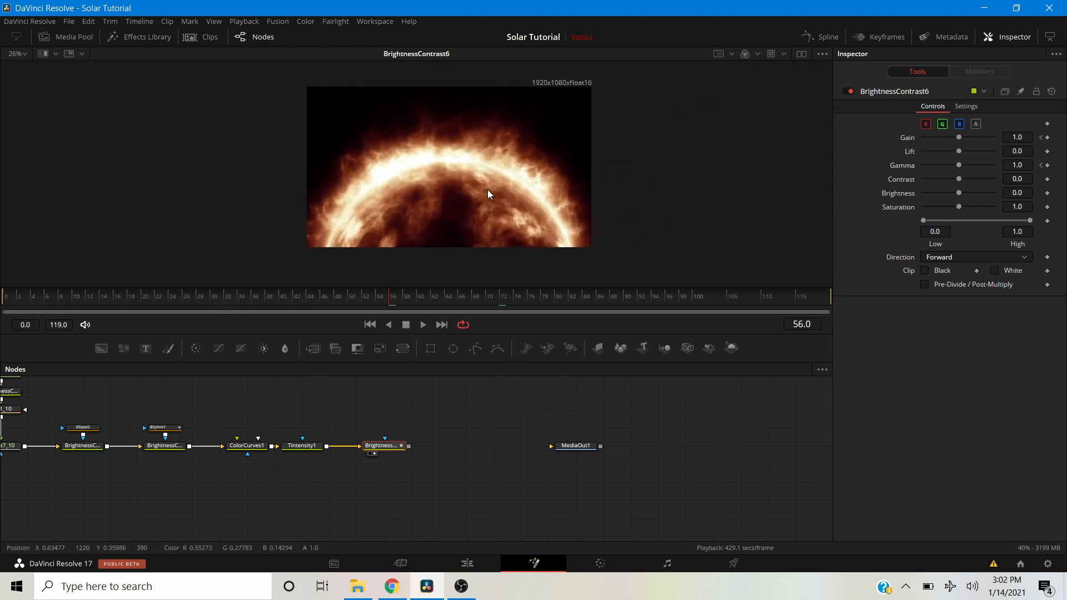
pyautogui.click(373, 405)
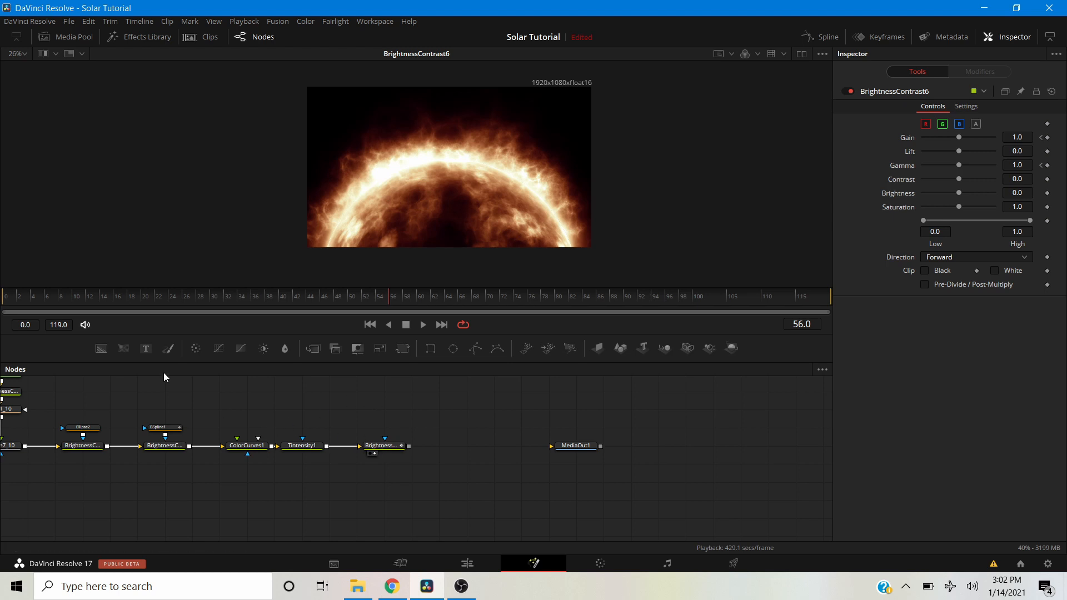
pyautogui.click(374, 443)
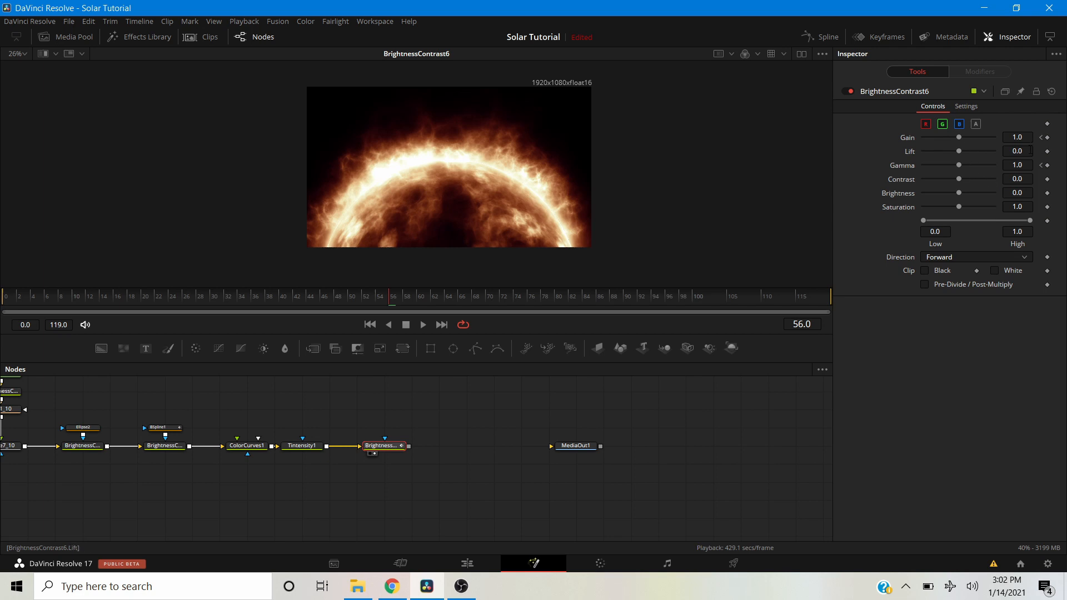
pyautogui.click(1047, 137)
pyautogui.click(1047, 165)
# At frame 0, set BrightnessContrast6's Gain to 0.8 and Gamma to 0.13, and inspect the bright flares up close.
pyautogui.moveTo(15, 299); pyautogui.dragTo(1, 302)
pyautogui.moveTo(958, 141); pyautogui.dragTo(929, 167)
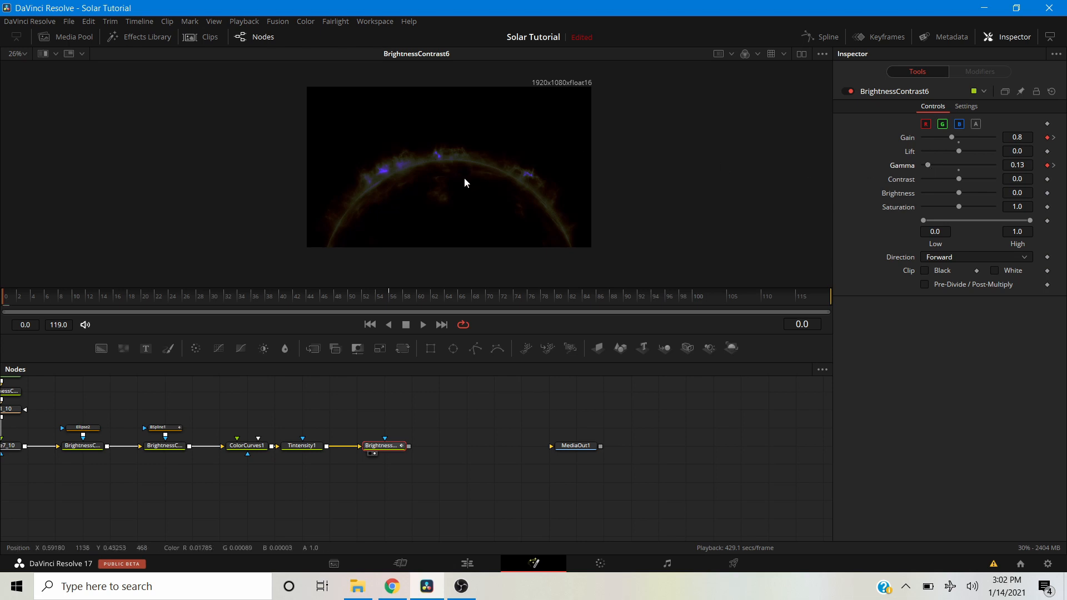
pyautogui.scroll(4, 379, 173)
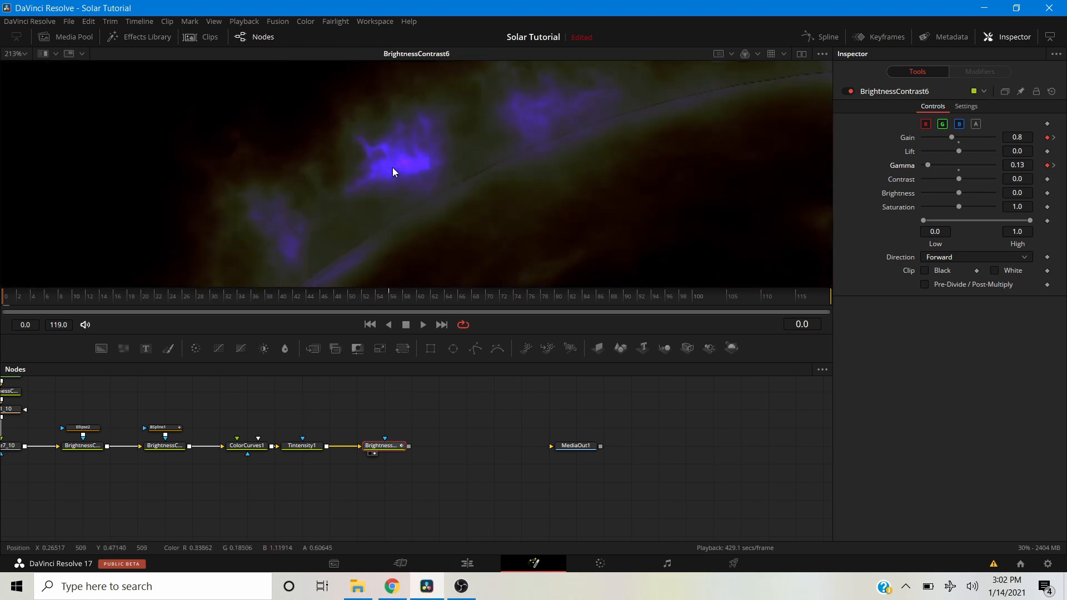
# Move BrightnessContrast6 farther from Tintensity1 and turn on Clip White for Tintensity1.
pyautogui.moveTo(391, 451); pyautogui.dragTo(447, 452)
pyautogui.click(299, 448)
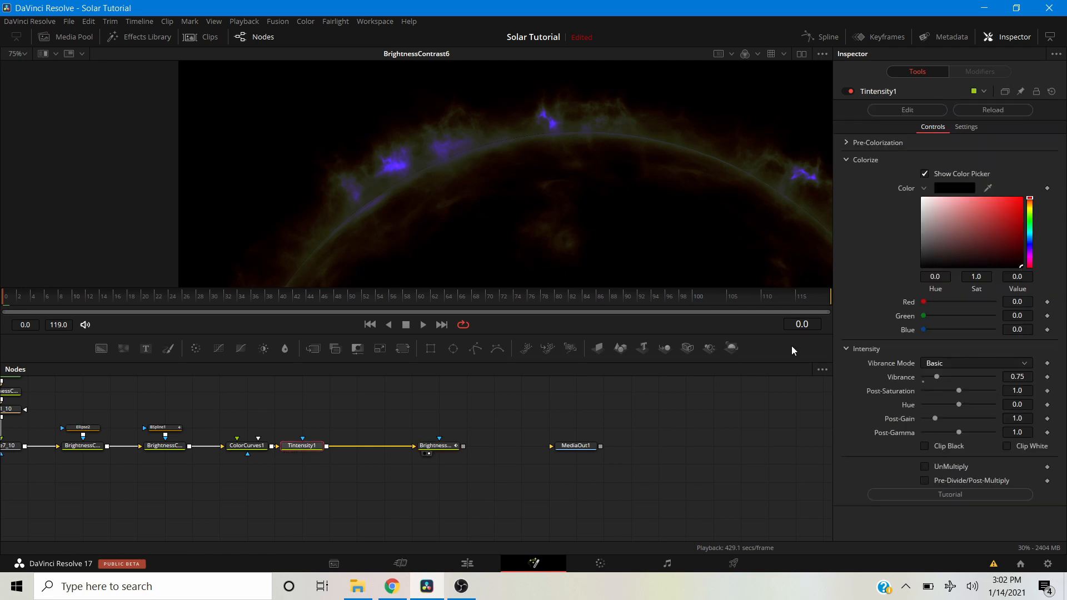
pyautogui.click(1011, 447)
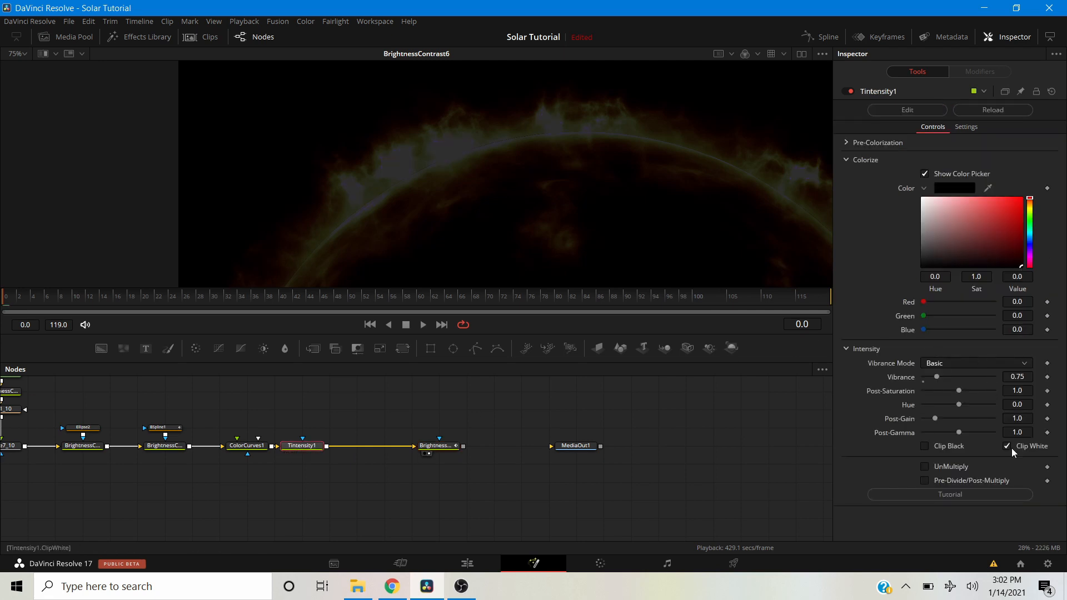
pyautogui.scroll(-2, 586, 249)
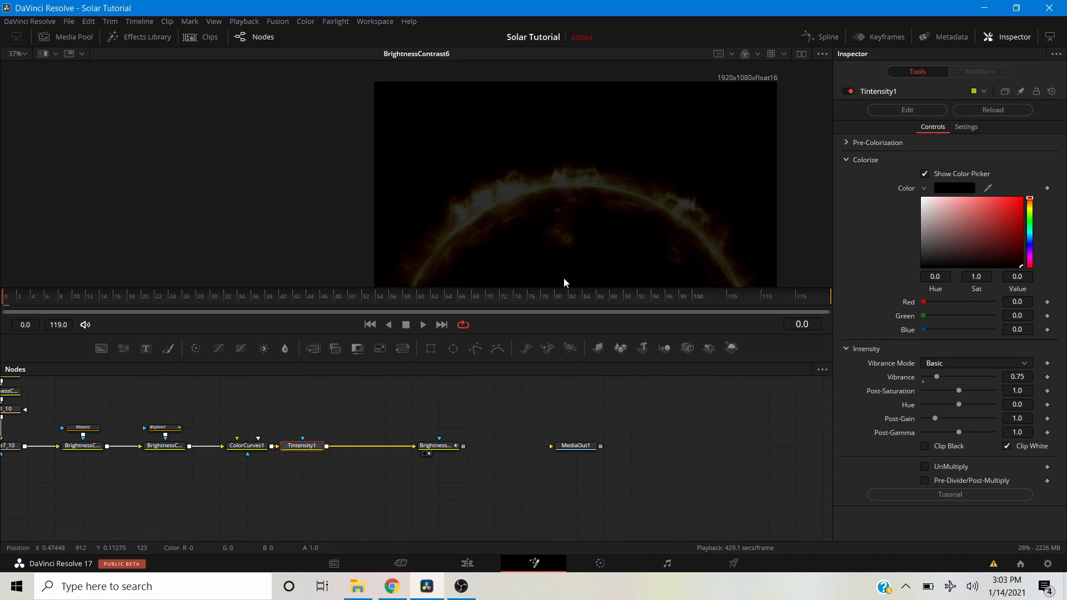
pyautogui.click(503, 445)
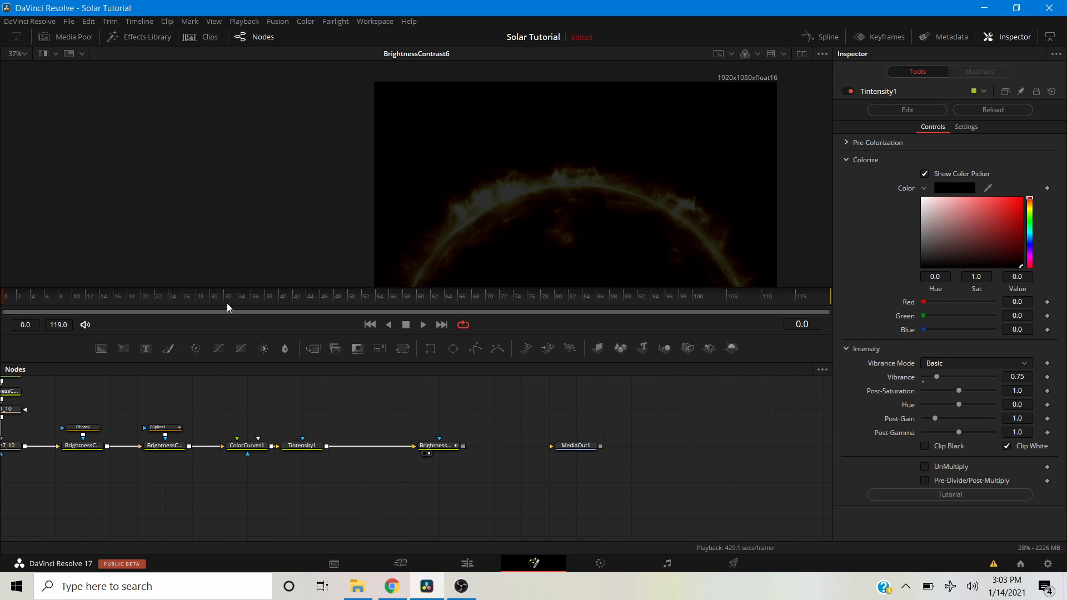
# Check the sun's brightness at frames 19, 34 and 41, and look over the whole node tree.
pyautogui.click(135, 298)
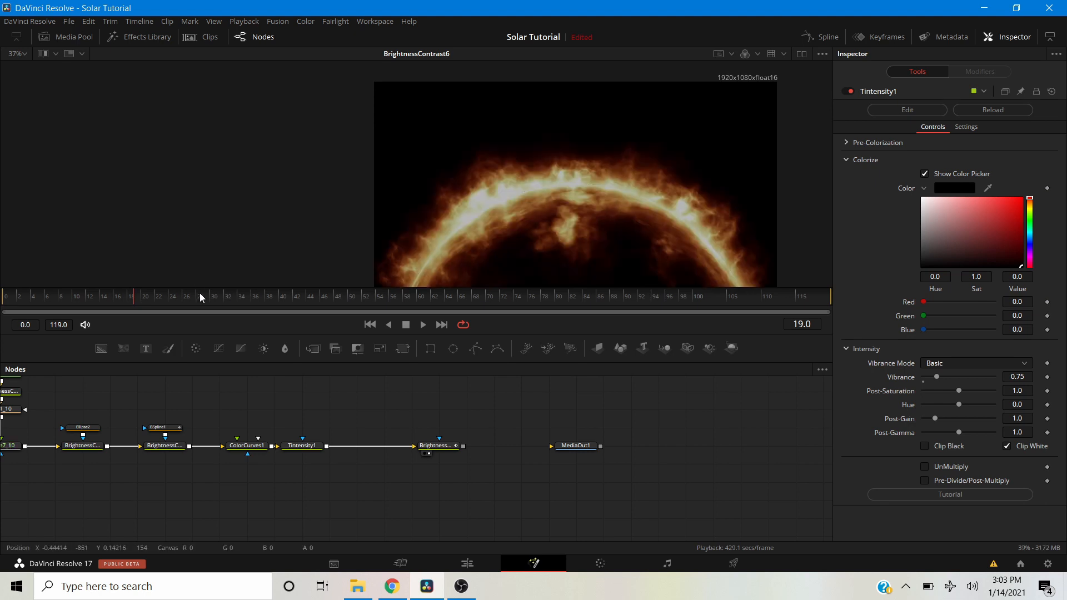
pyautogui.click(244, 297)
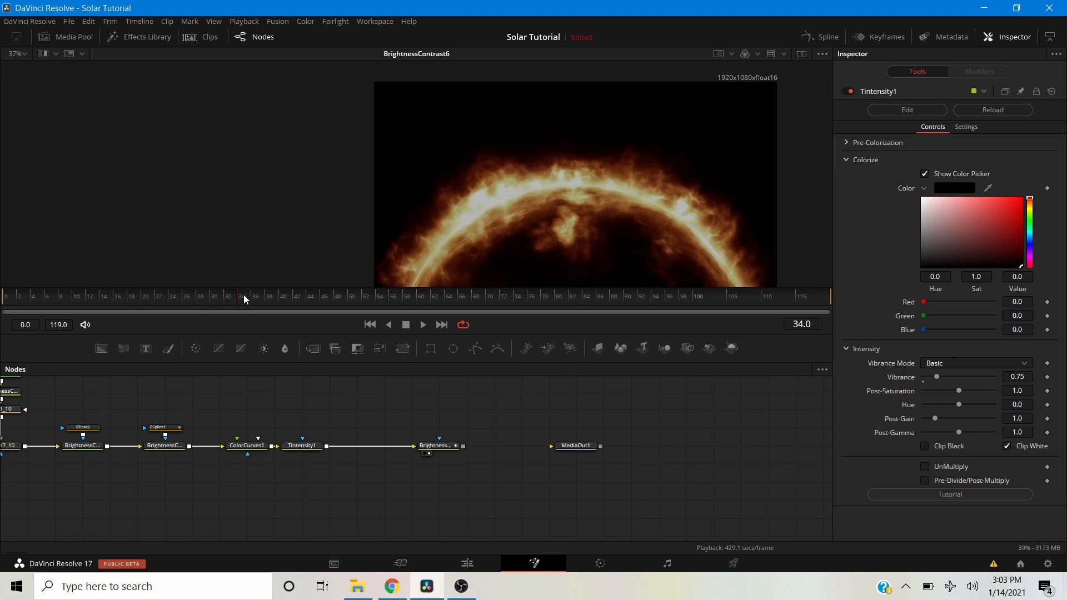
pyautogui.click(287, 295)
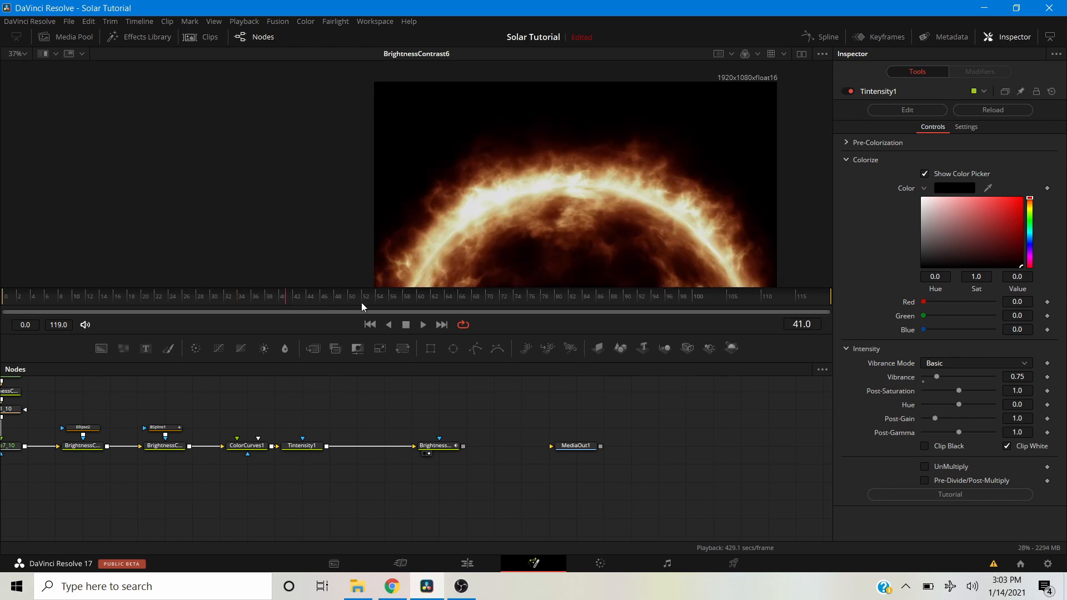
pyautogui.scroll(-2, 285, 415)
pyautogui.moveTo(276, 410); pyautogui.dragTo(621, 427)
pyautogui.scroll(-1, 535, 415)
pyautogui.scroll(-2, 535, 416)
pyautogui.moveTo(517, 414); pyautogui.dragTo(427, 428)
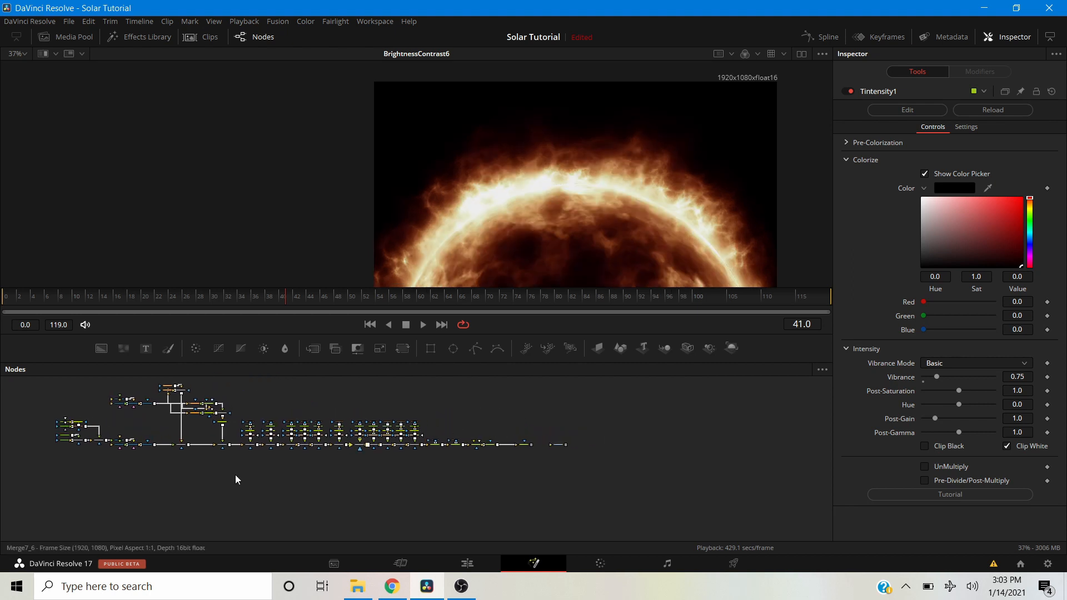
pyautogui.scroll(4, 394, 441)
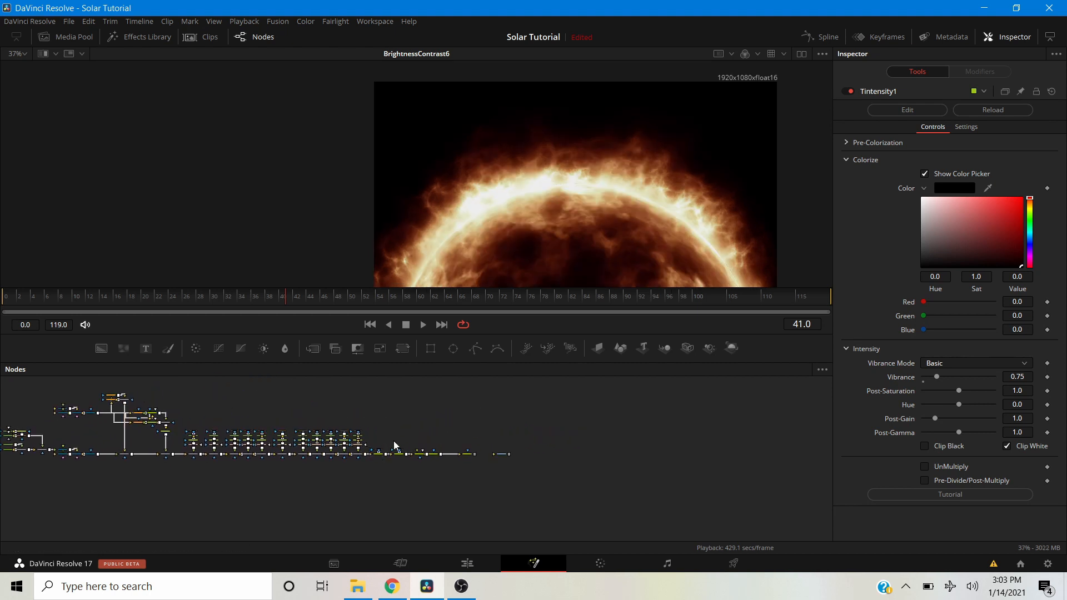
pyautogui.scroll(2, 426, 456)
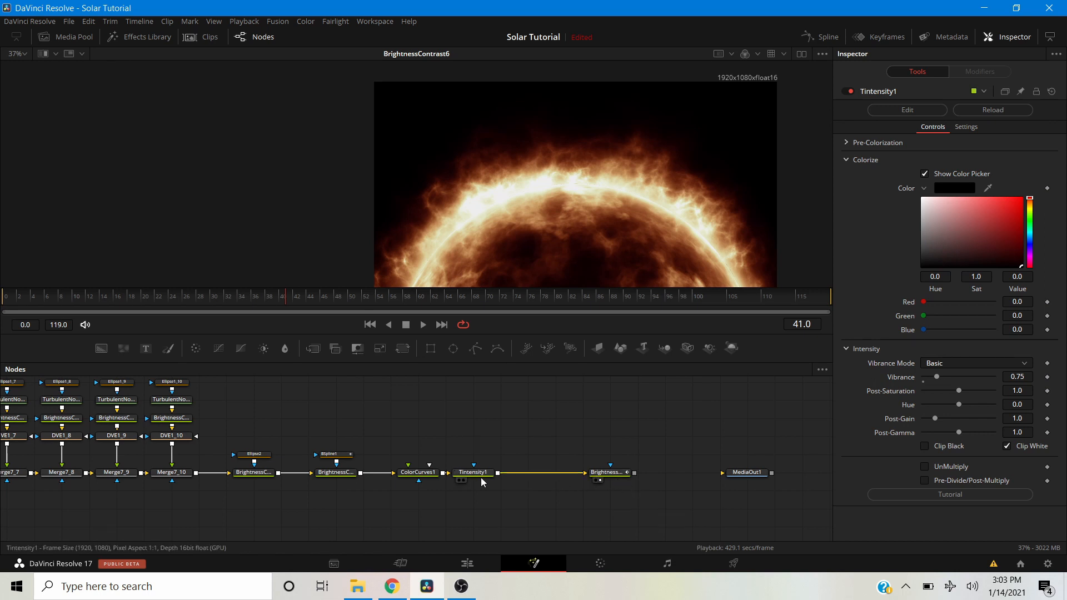
# Toggle Tintensity1's Clip White off and back on to compare the bright areas of the sun.
pyautogui.click(1007, 446)
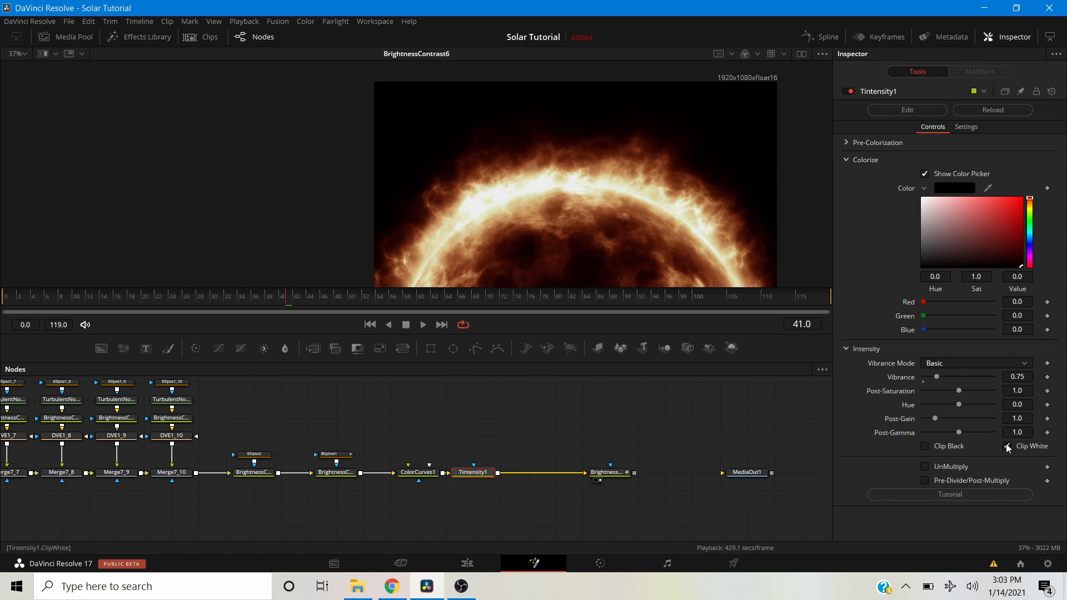
pyautogui.click(1003, 444)
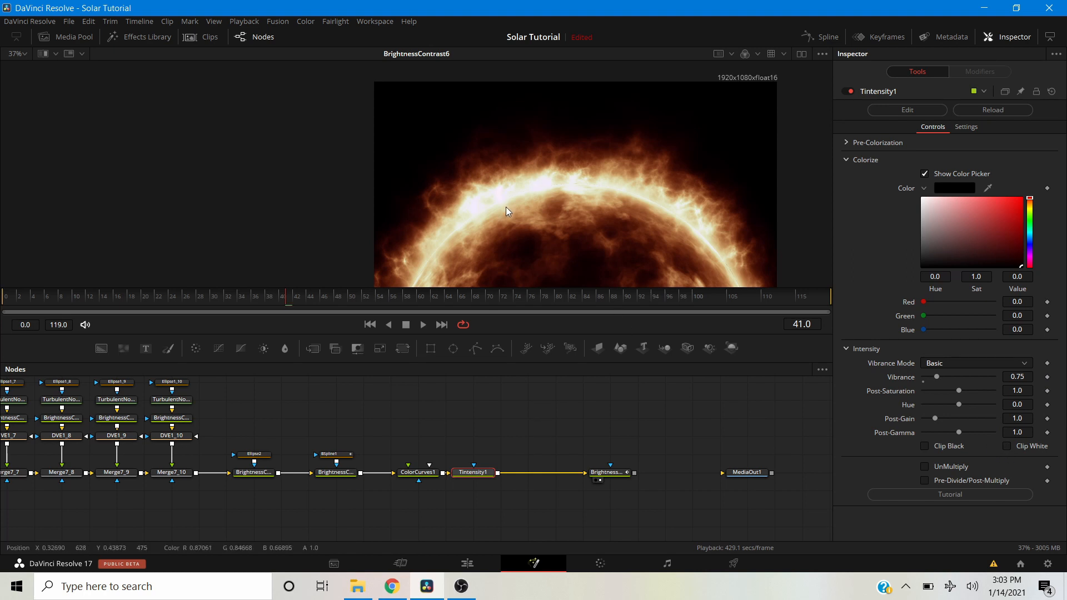
pyautogui.scroll(2, 489, 206)
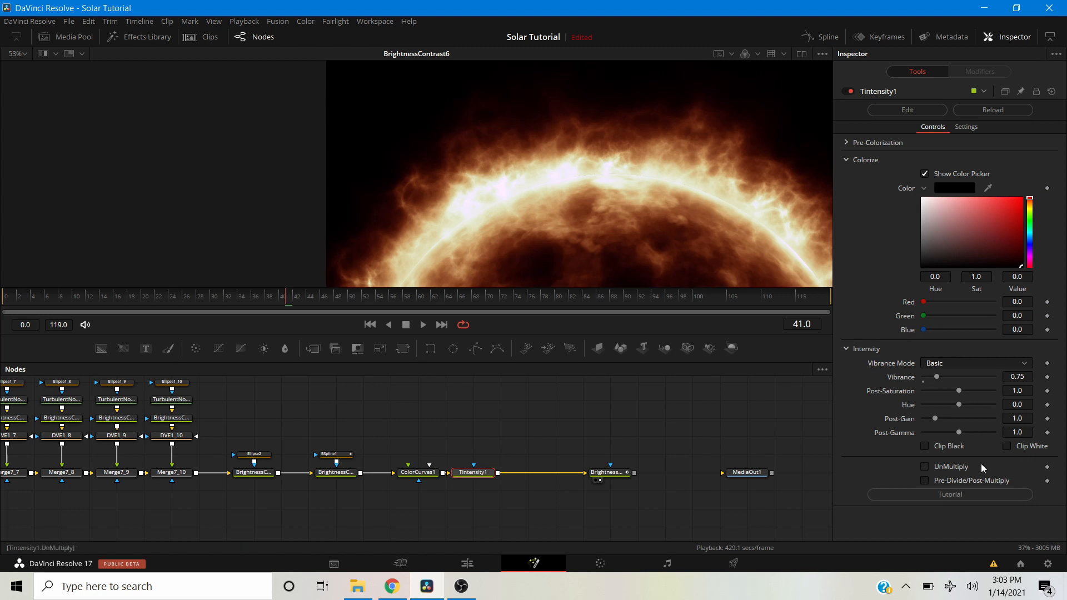
pyautogui.scroll(-4, 596, 256)
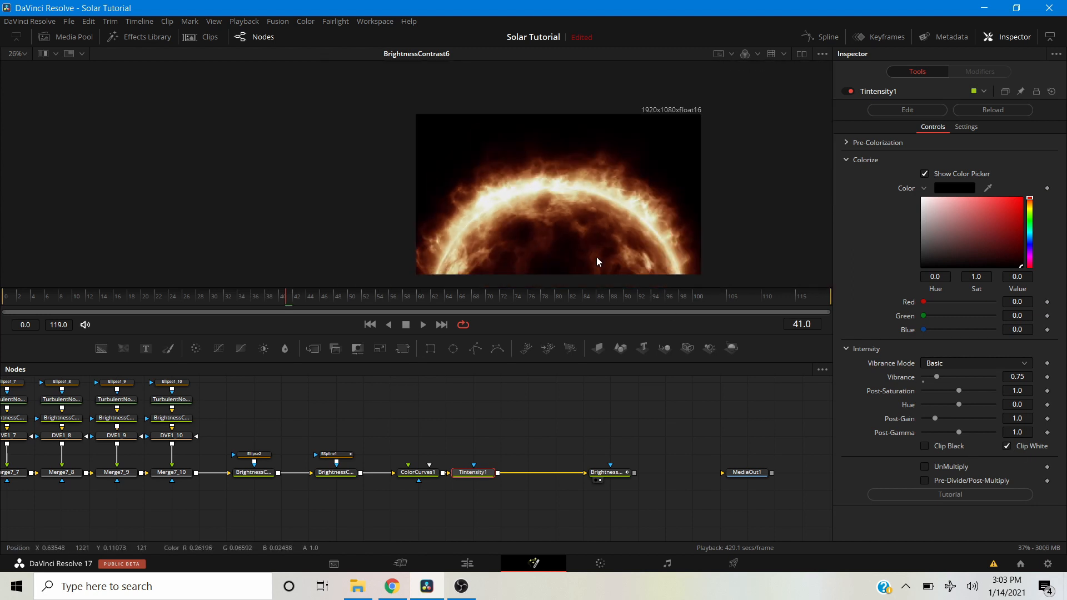
# Move BrightnessContrast6 closer to Tintensity1 and display only its Gain and Gamma curves, fitted to view, in the Spline editor.
pyautogui.moveTo(598, 474); pyautogui.dragTo(554, 476)
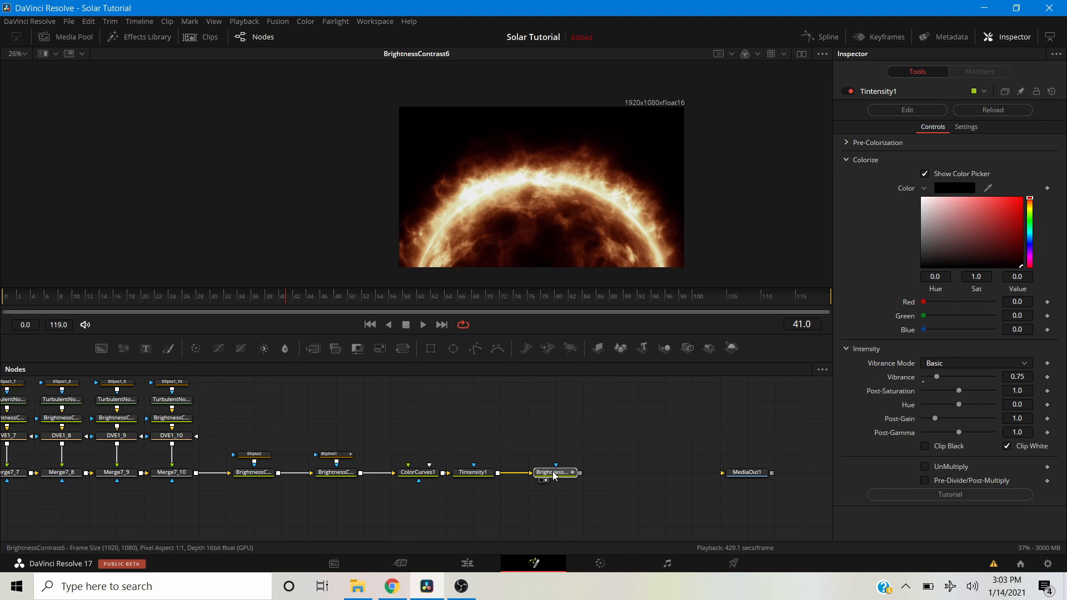
pyautogui.click(828, 33)
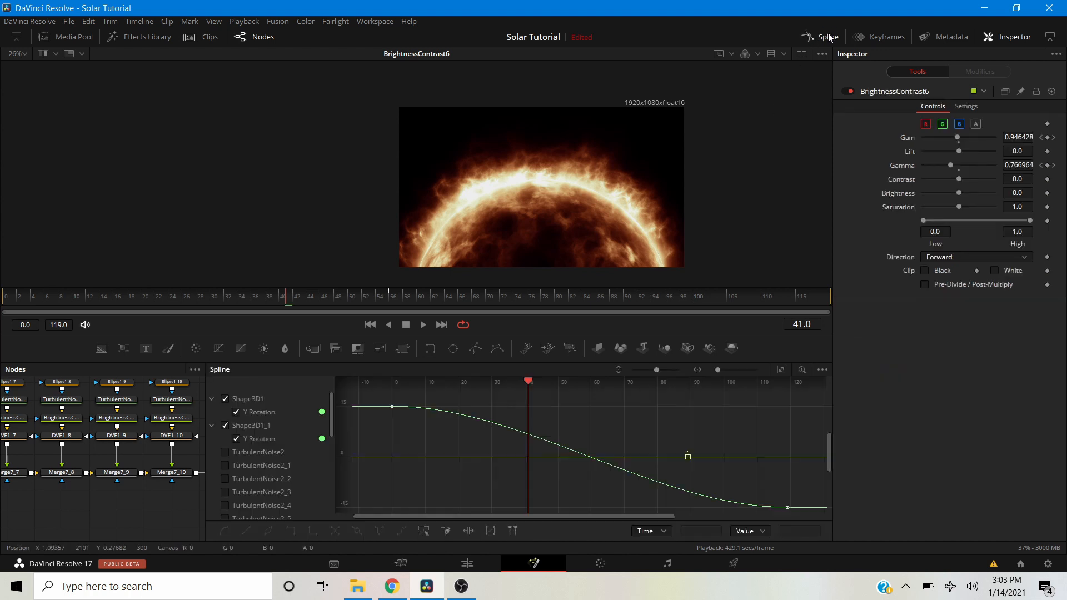
pyautogui.click(226, 426)
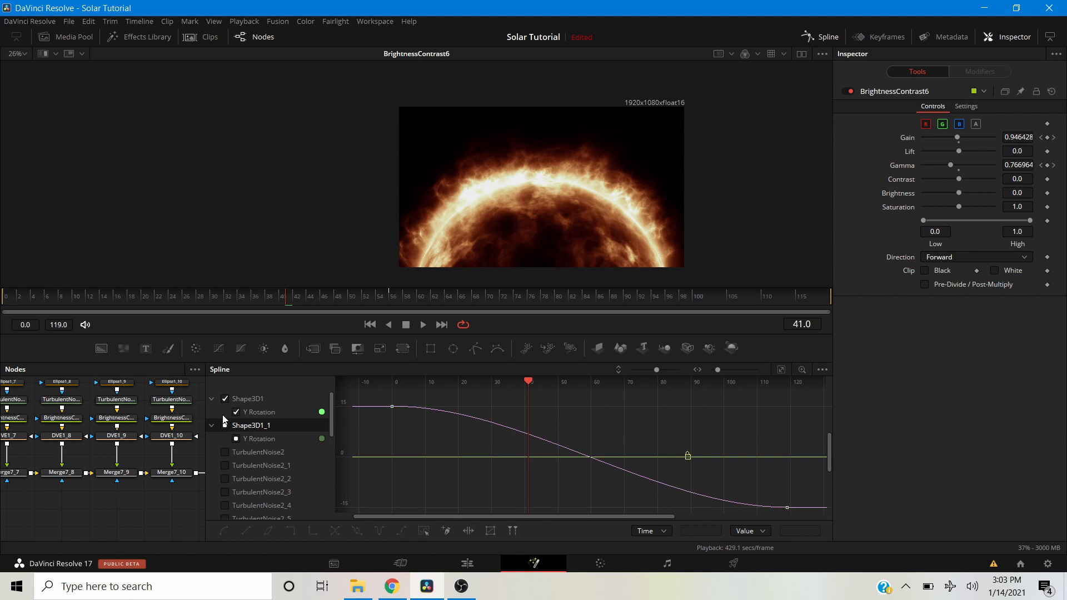
pyautogui.click(224, 400)
pyautogui.click(224, 401)
pyautogui.click(225, 426)
pyautogui.scroll(-6, 236, 445)
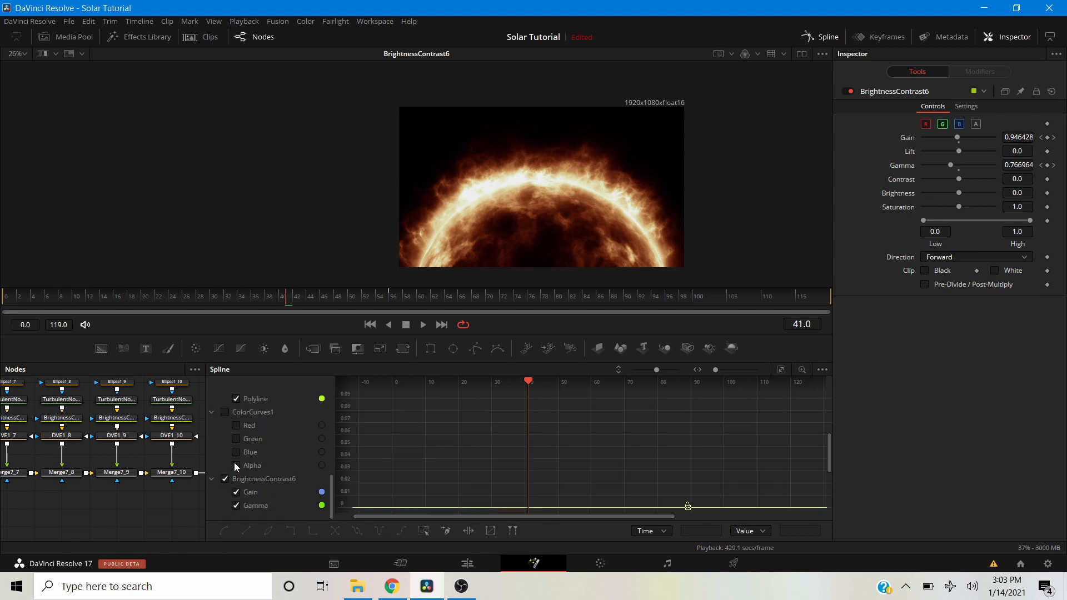
pyautogui.scroll(2, 233, 444)
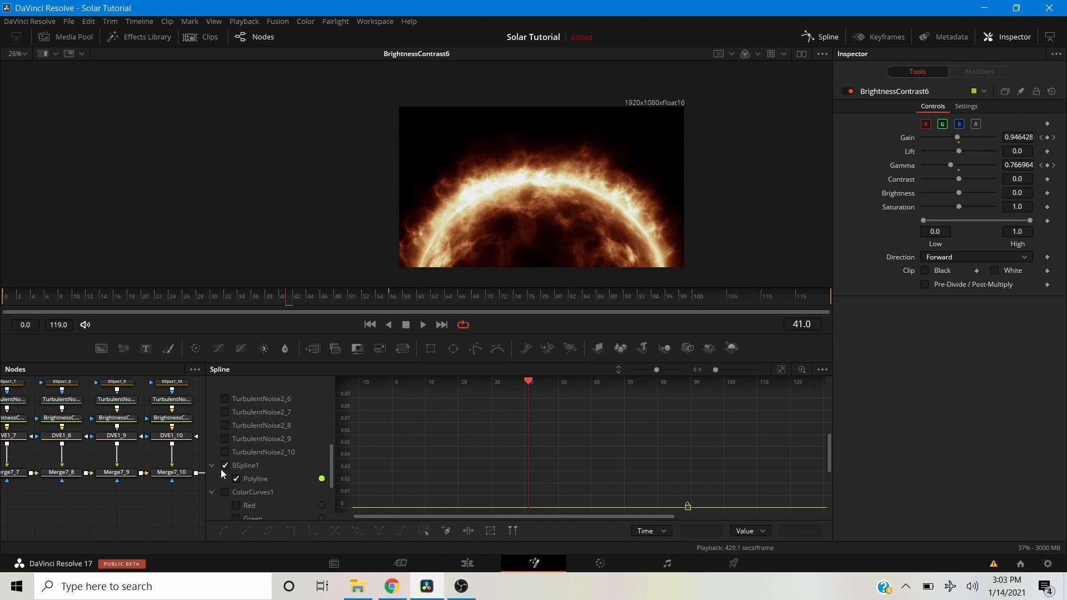
pyautogui.click(224, 466)
pyautogui.scroll(-2, 223, 466)
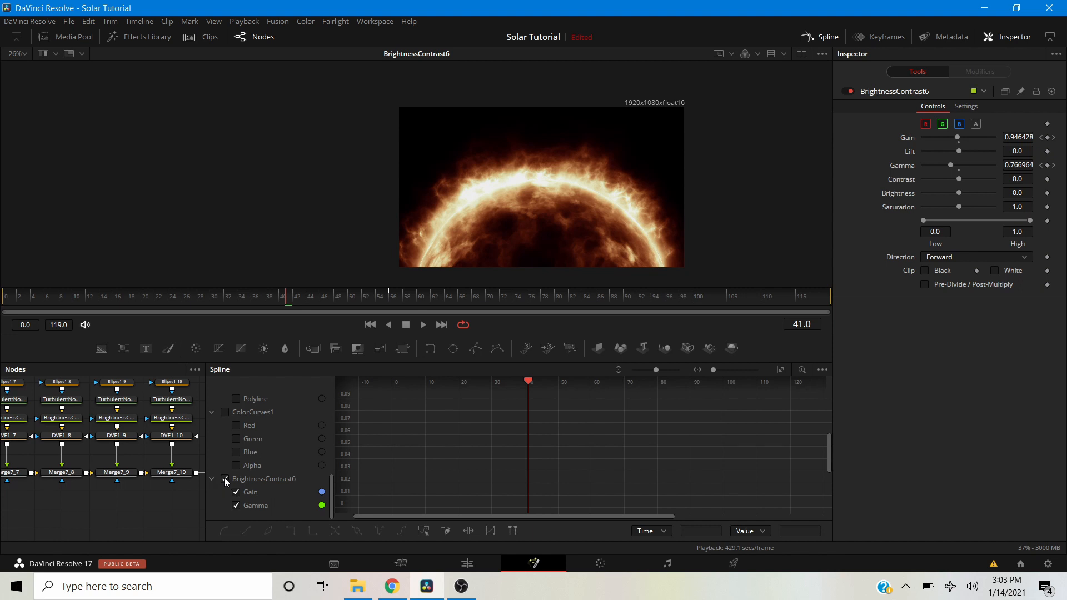
pyautogui.click(780, 369)
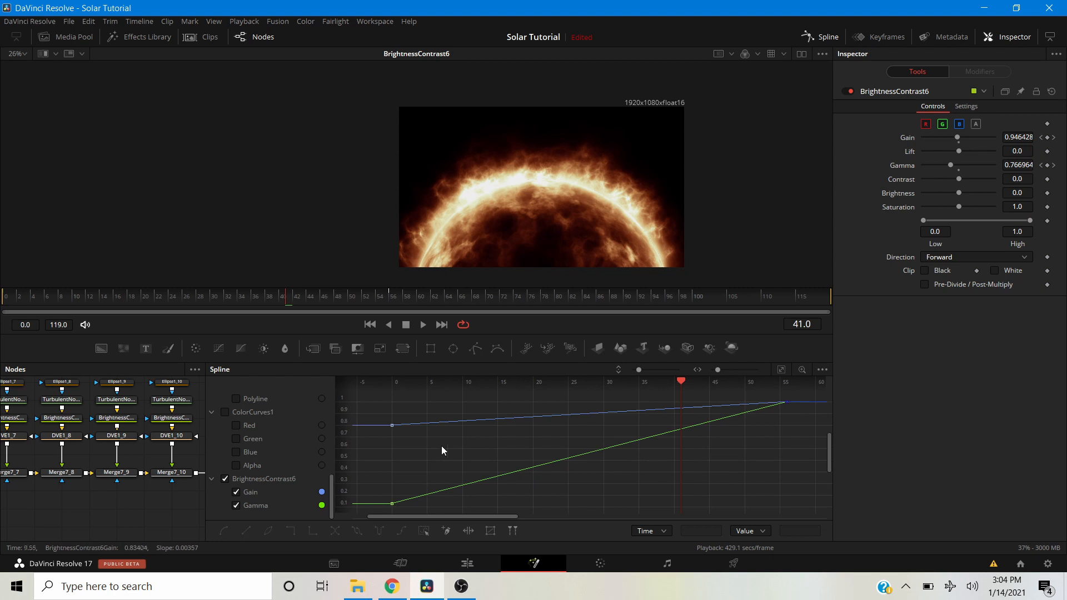
# Smooth BrightnessContrast6's Gain and Gamma keyframes and close the Spline editor.
pyautogui.scroll(-2, 432, 446)
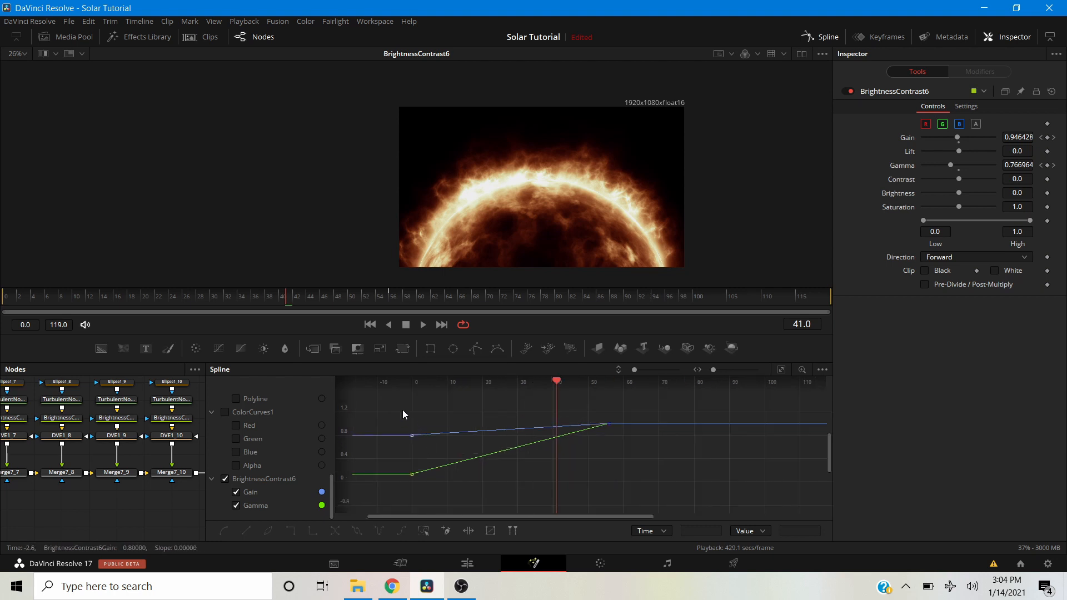
pyautogui.moveTo(465, 449); pyautogui.dragTo(631, 497)
pyautogui.press('s')
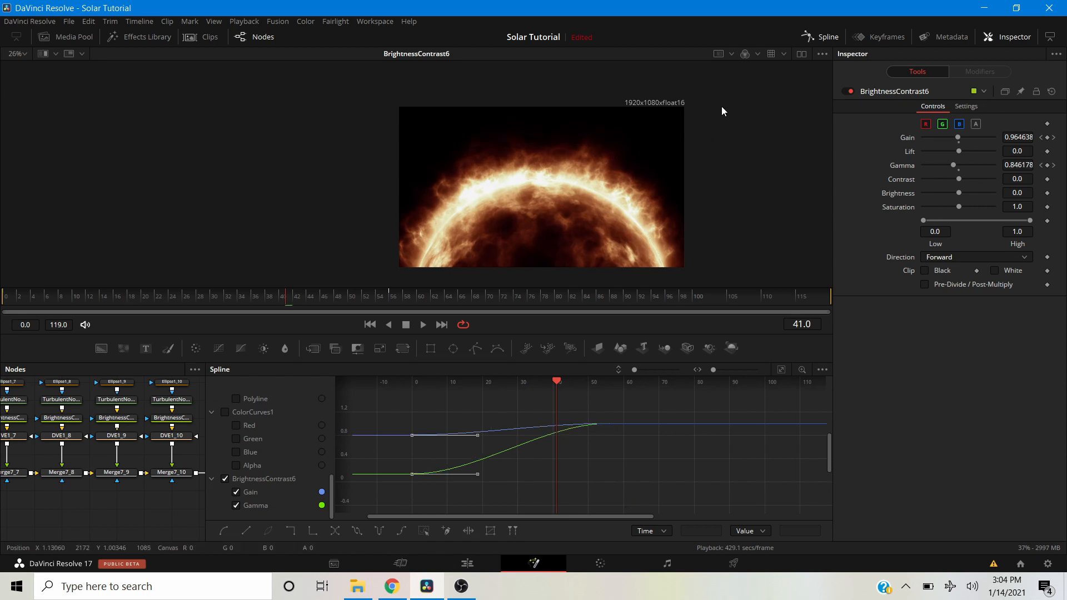
pyautogui.click(822, 37)
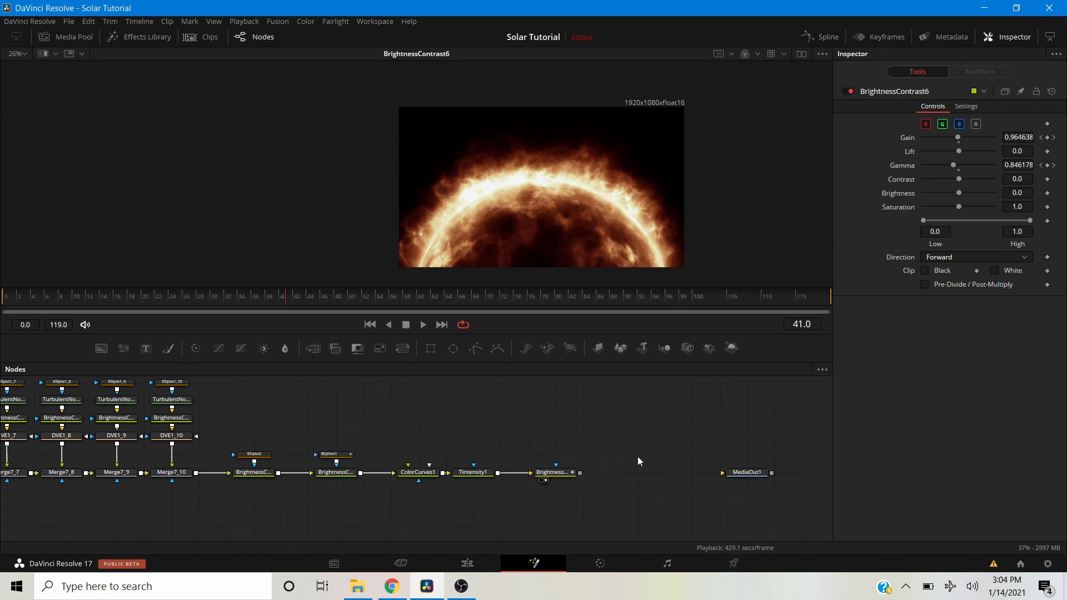
# Add a DVE node after BrightnessContrast6.
pyautogui.moveTo(633, 457); pyautogui.dragTo(420, 464)
pyautogui.moveTo(326, 486); pyautogui.dragTo(335, 487)
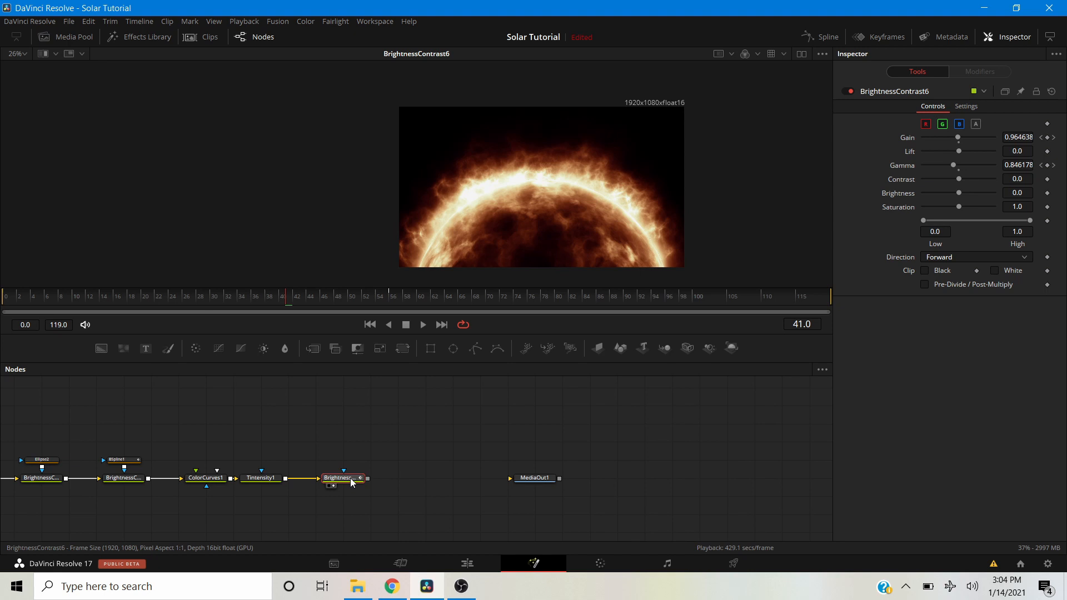
pyautogui.hotkey('shift', 'space')
pyautogui.write('dve')
pyautogui.click(618, 445)
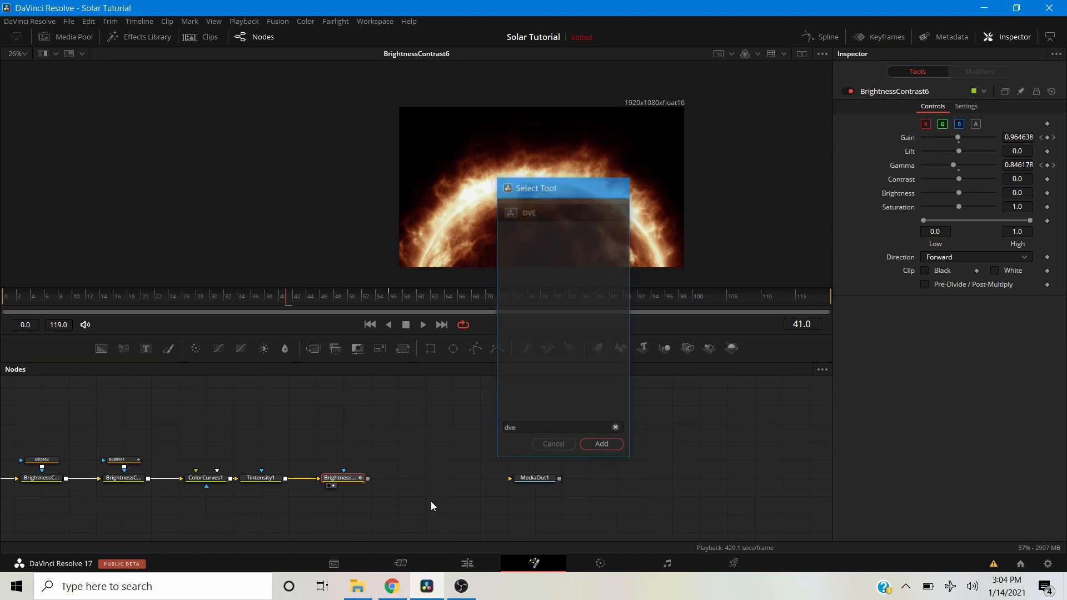
# Set keyframes at frame 0 for the new DVE node's Center, Z Move and X rotation.
pyautogui.click(2, 303)
pyautogui.click(1047, 123)
pyautogui.click(1048, 138)
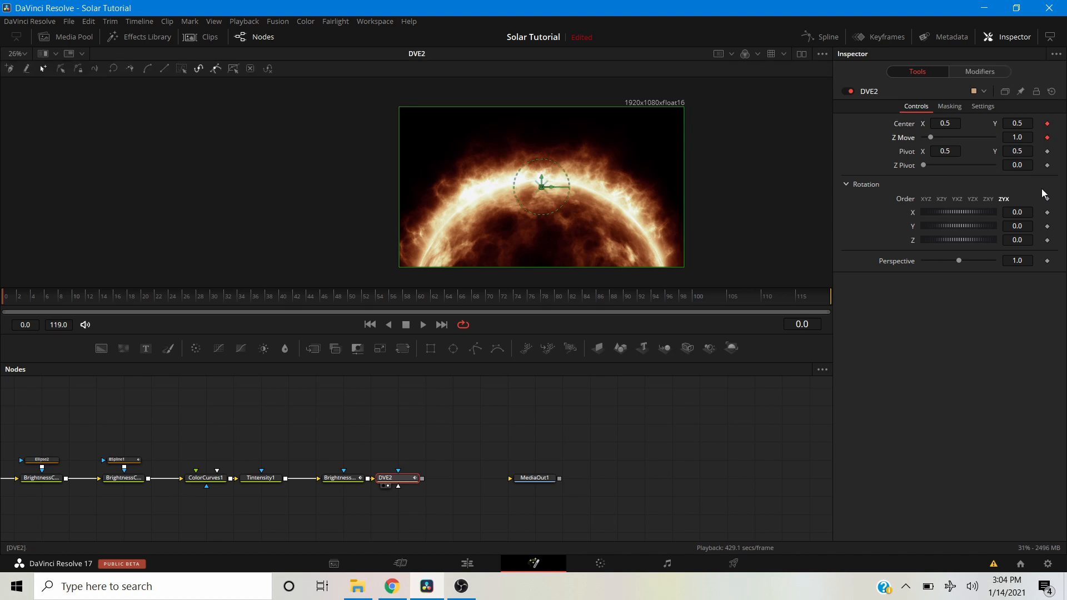
pyautogui.click(1047, 212)
# At frame 119, shift the DVE's image slightly downward to a Center Y of about 0.463.
pyautogui.click(826, 296)
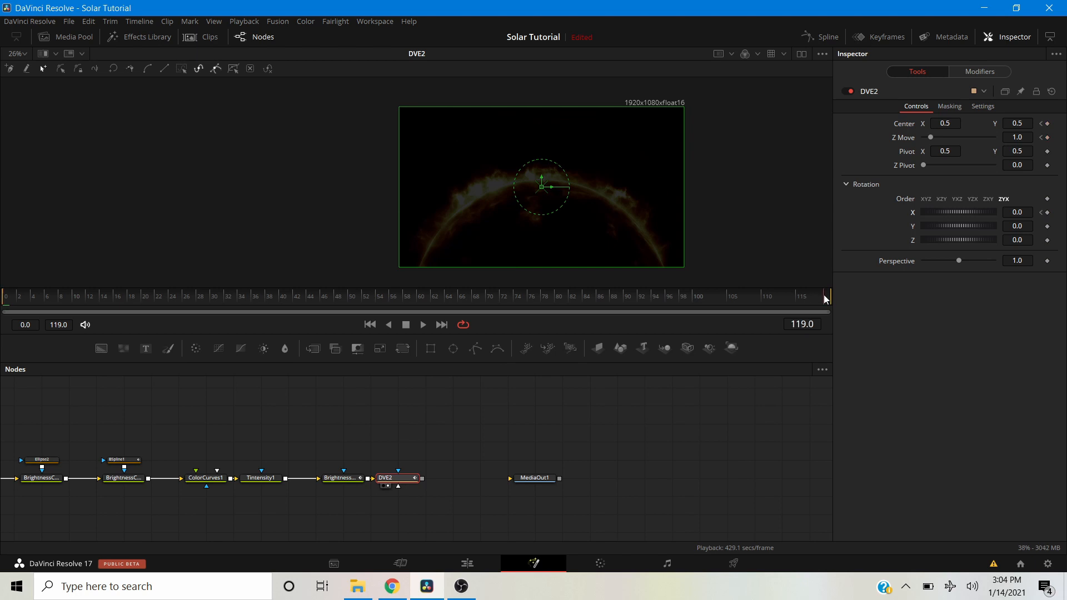
pyautogui.scroll(2, 486, 191)
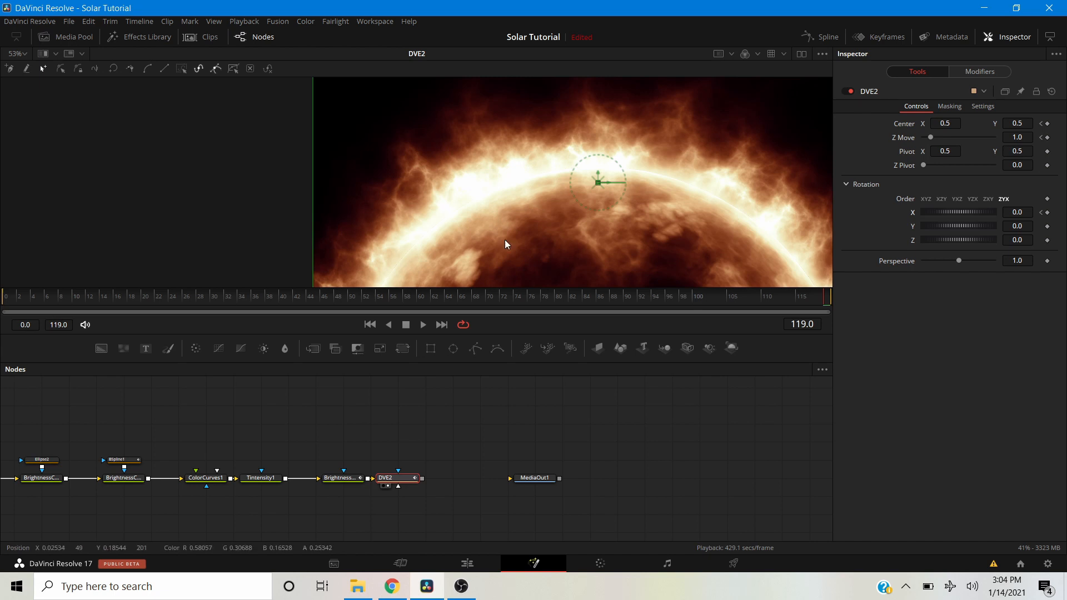
pyautogui.scroll(-1, 485, 215)
pyautogui.scroll(-1, 485, 214)
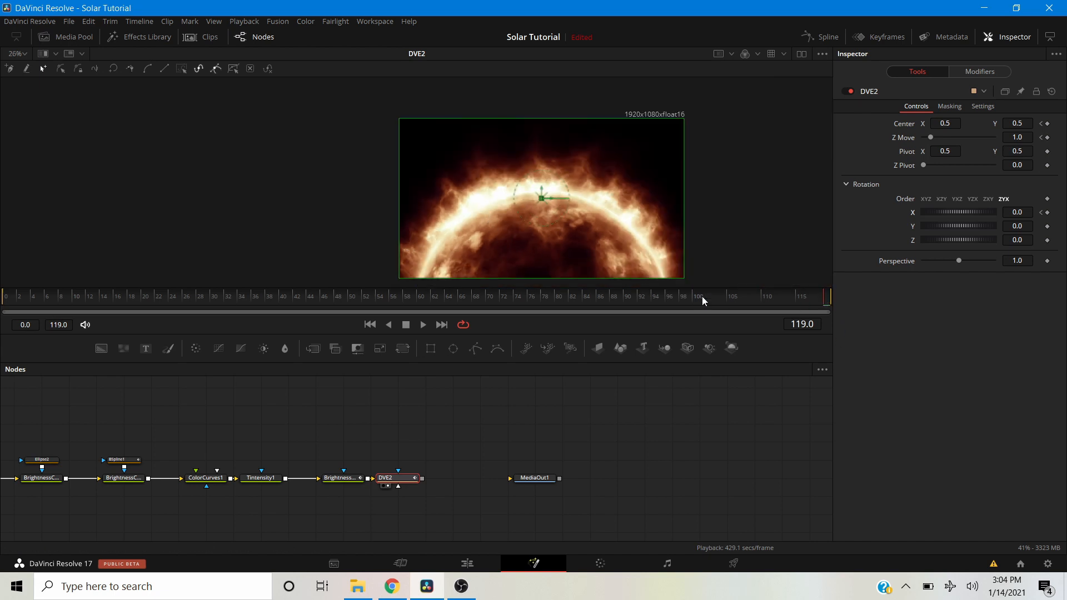
pyautogui.scroll(1, 534, 221)
pyautogui.moveTo(544, 184); pyautogui.dragTo(546, 195)
pyautogui.scroll(-2, 545, 195)
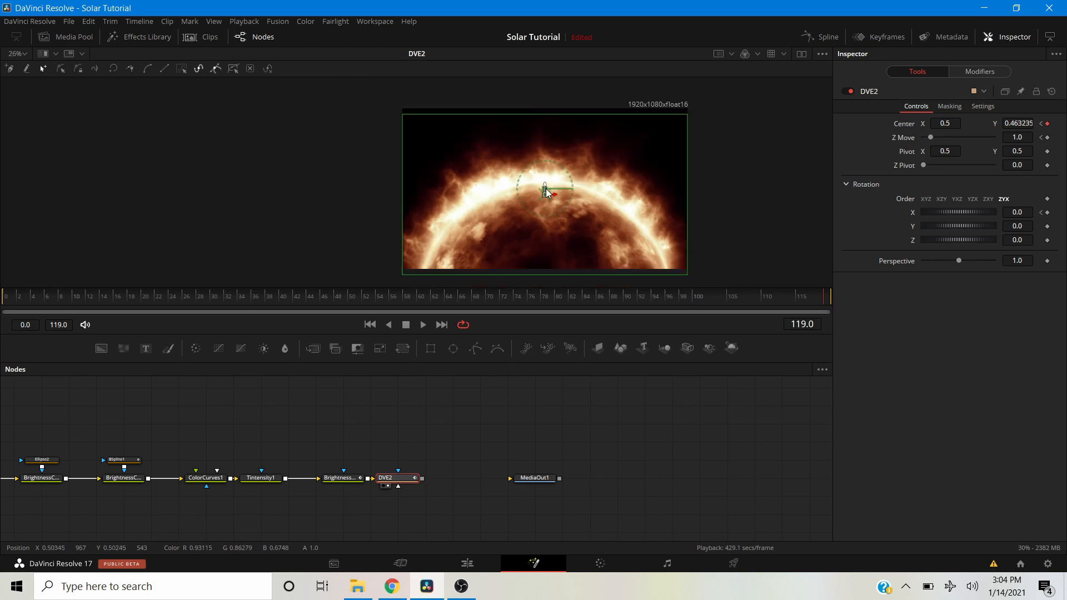
pyautogui.scroll(2, 533, 229)
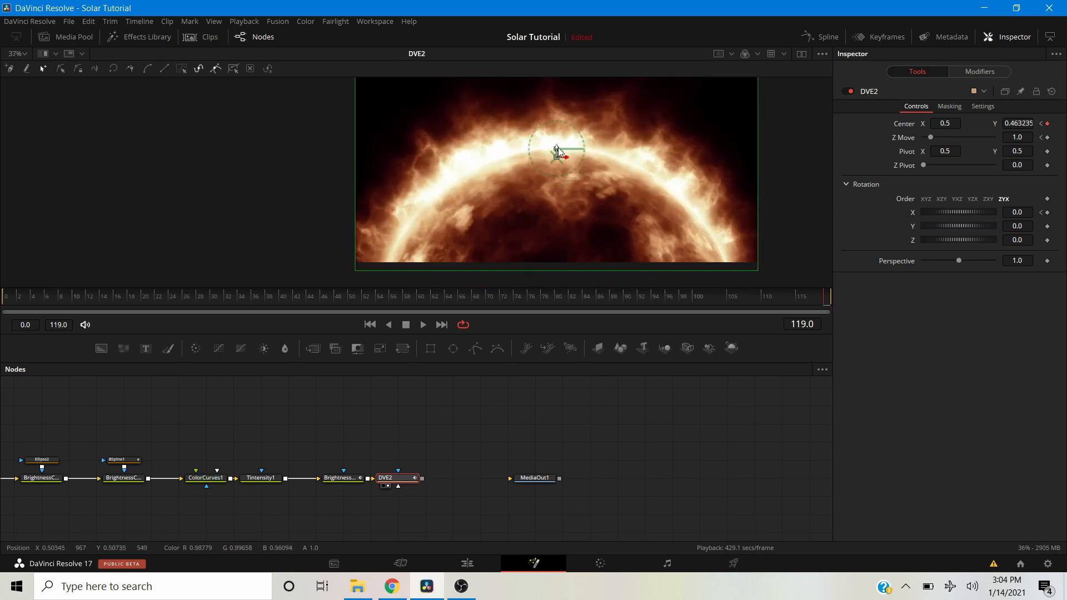
# At frame 119, set the DVE's Z Move to 0.892 and its X rotation to 8.61.
pyautogui.click(689, 389)
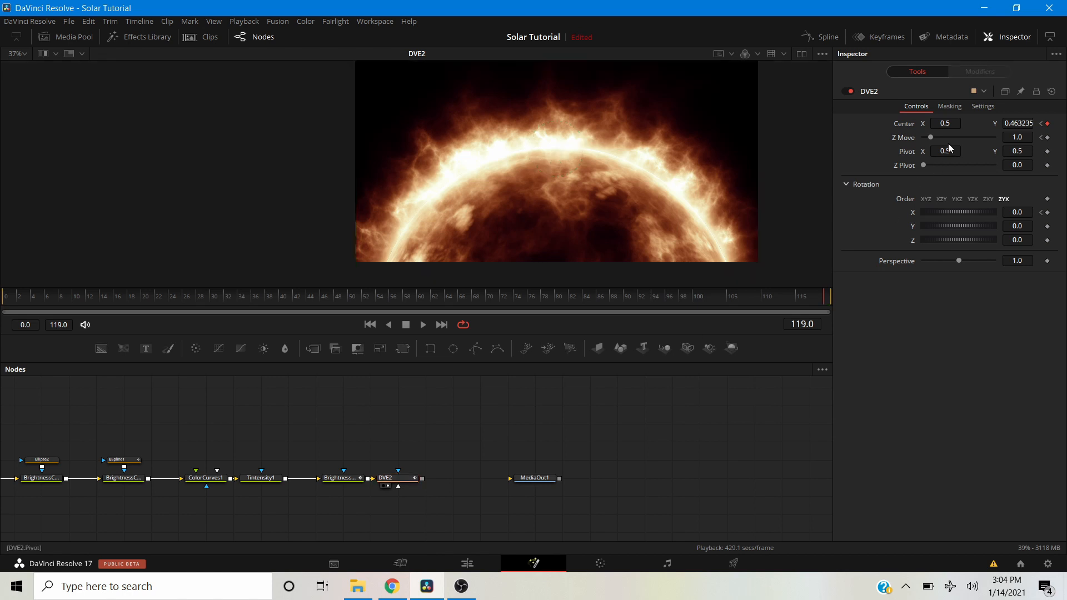
pyautogui.moveTo(933, 138); pyautogui.dragTo(925, 141)
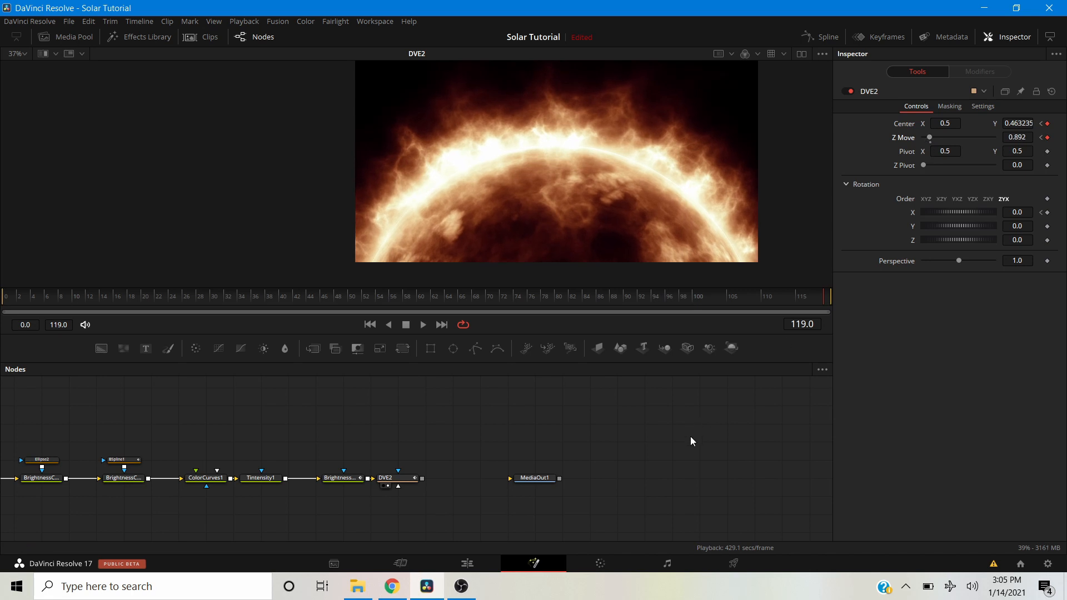
pyautogui.moveTo(949, 211); pyautogui.dragTo(968, 224)
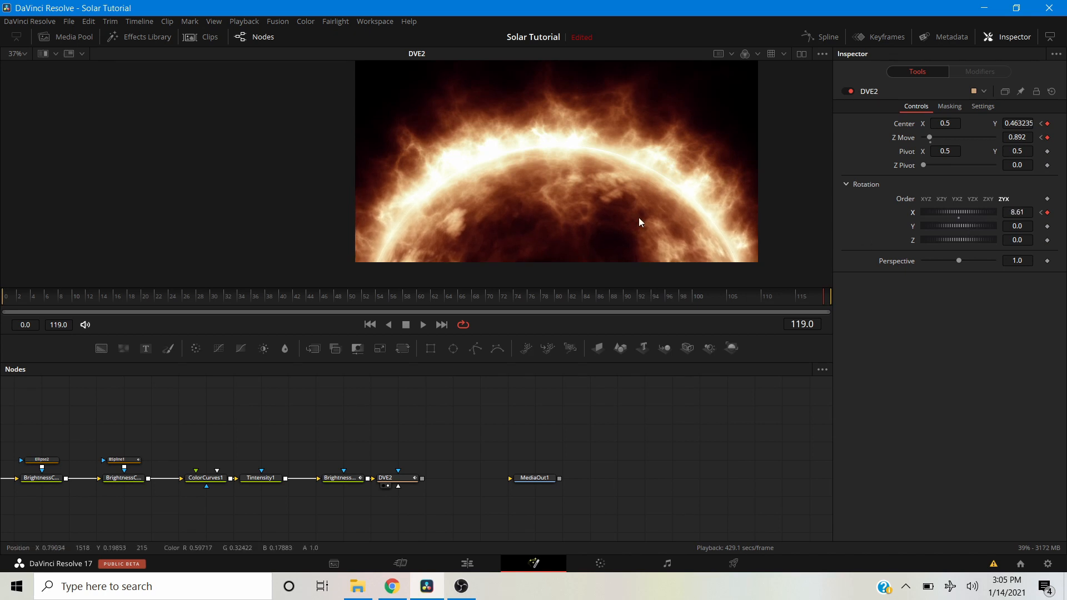
# Open the spline editor, hide the BrightnessContrast6 curves and fit the DVE2 animation curves to the graph.
pyautogui.scroll(-2, 628, 216)
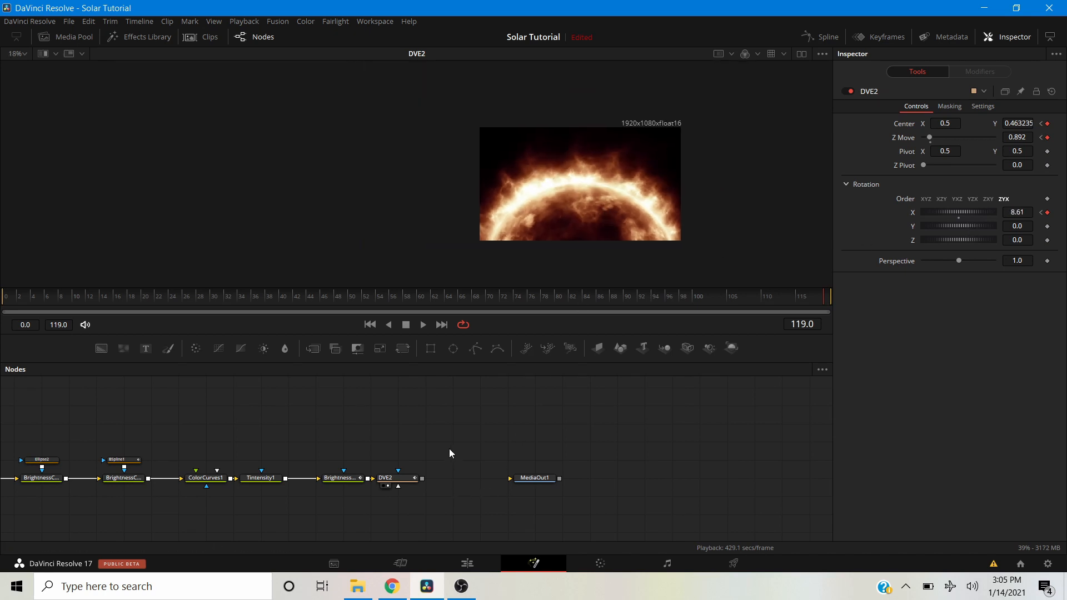
pyautogui.click(822, 36)
pyautogui.scroll(-5, 243, 482)
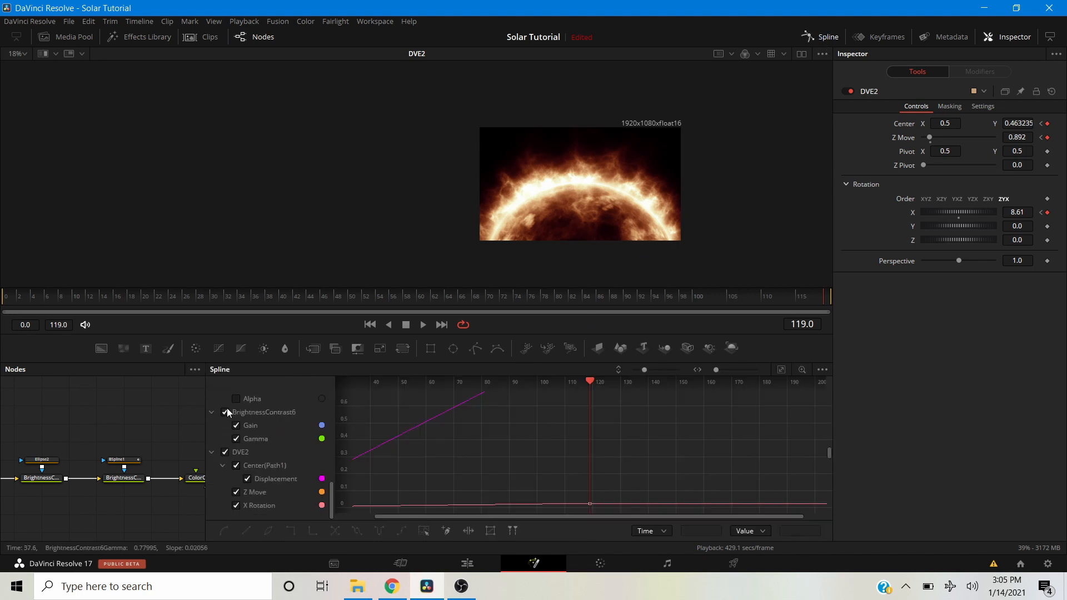
pyautogui.click(226, 411)
pyautogui.click(780, 369)
pyautogui.moveTo(376, 392); pyautogui.dragTo(863, 521)
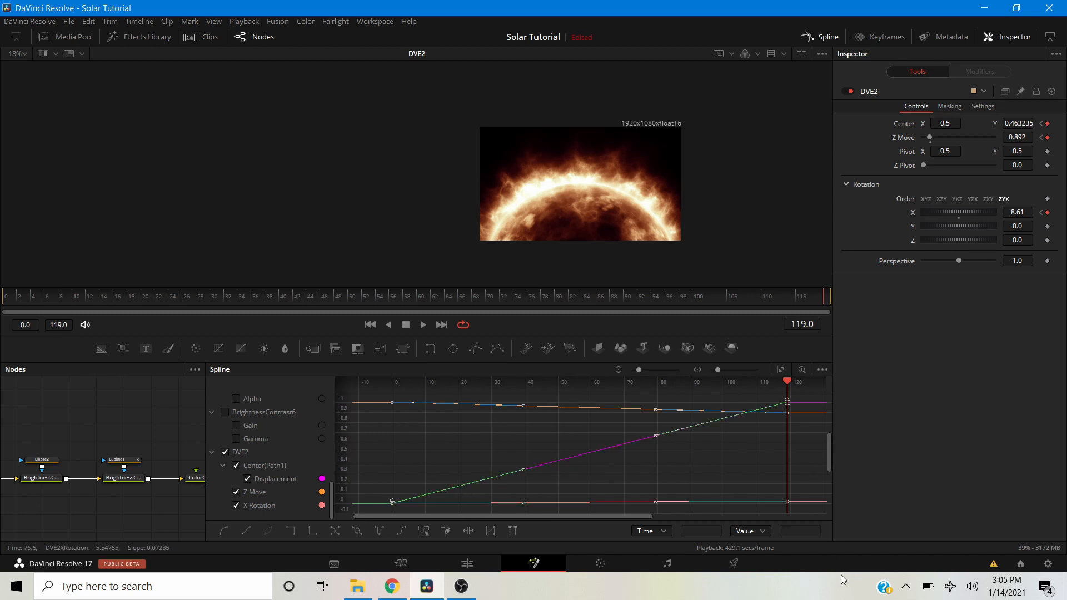
# Smooth all DVE2 keyframes for Displacement, Z Move and X Rotation, and close the spline editor.
pyautogui.scroll(2, 705, 431)
pyautogui.scroll(-3, 638, 432)
pyautogui.scroll(-1, 648, 488)
pyautogui.scroll(-2, 610, 452)
pyautogui.moveTo(610, 452); pyautogui.dragTo(633, 481)
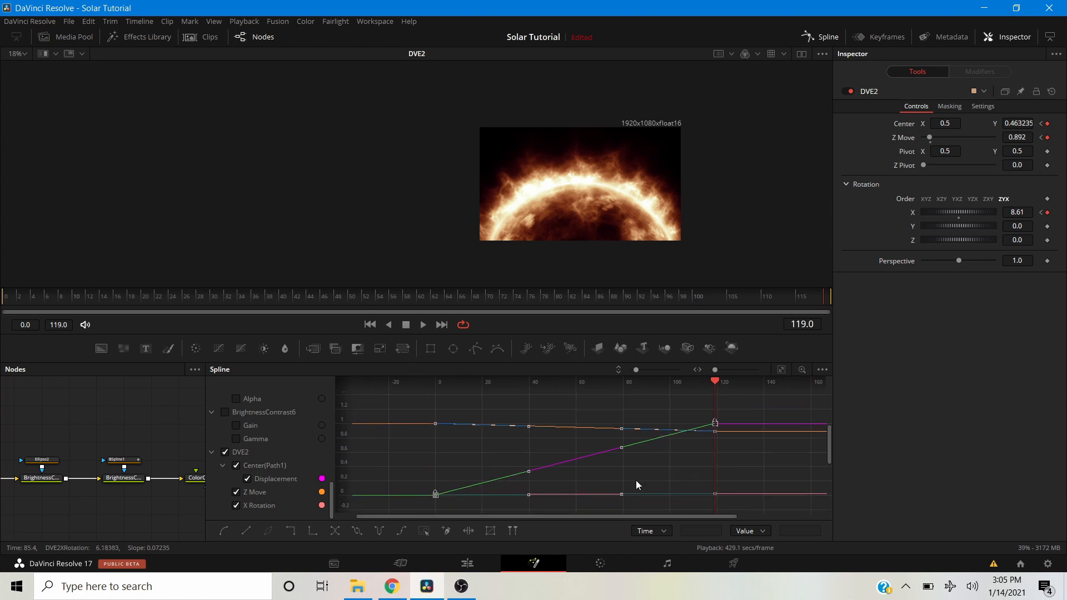
pyautogui.moveTo(416, 399); pyautogui.dragTo(772, 508)
pyautogui.press('s')
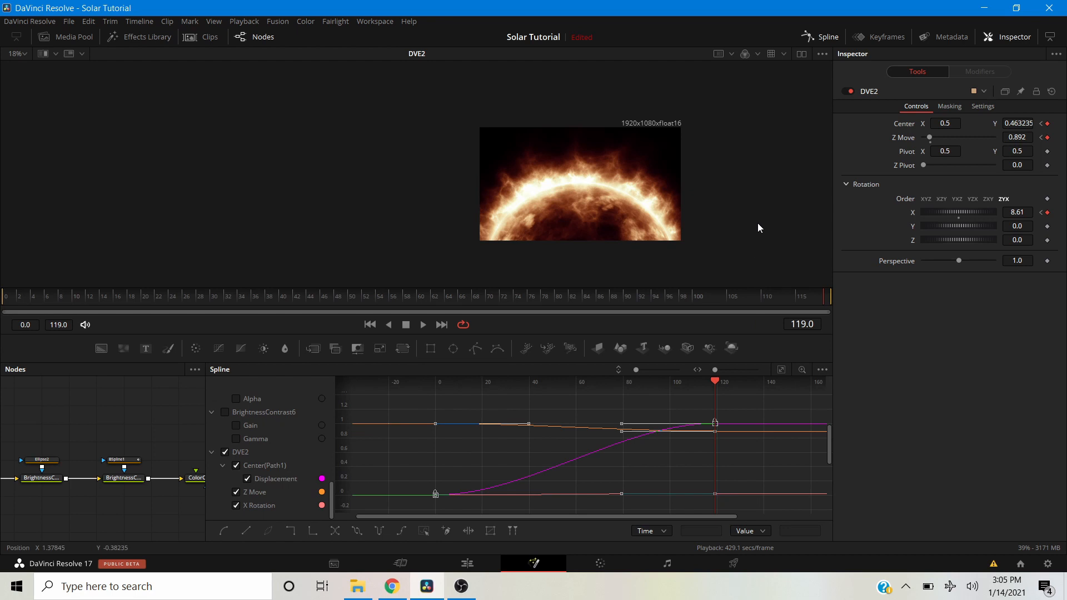
pyautogui.click(821, 38)
# Preview the DVE2 result at frame 72, inspecting the sun's detail up close.
pyautogui.click(505, 299)
pyautogui.scroll(5, 578, 185)
pyautogui.scroll(-6, 416, 440)
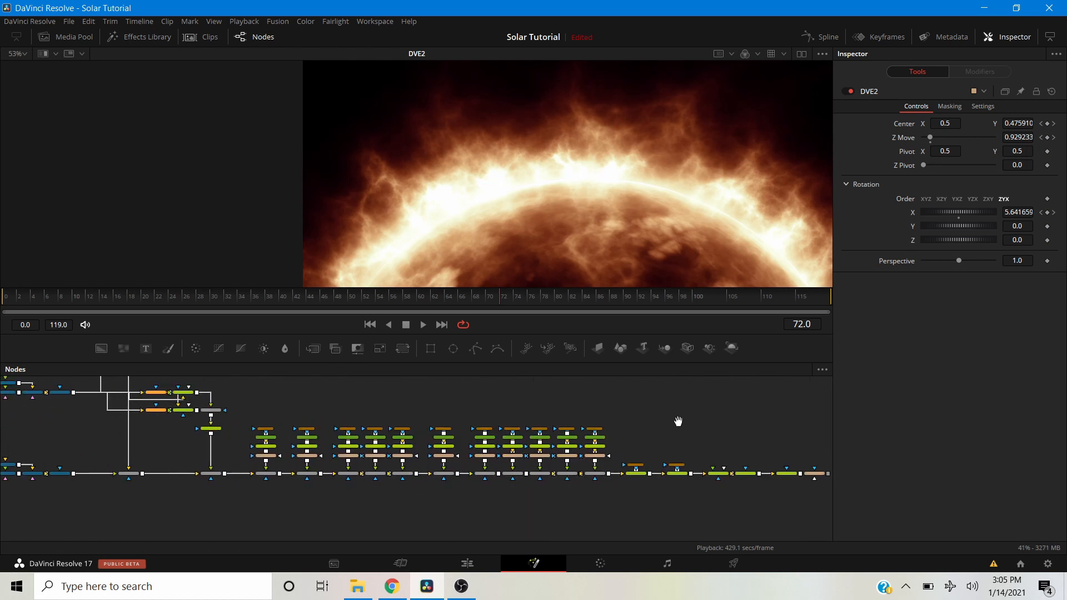
# Display TurbulentNoise2 in the viewer and add an Unsharp Mask node between it and its BrightnessContrast node.
pyautogui.scroll(4, 300, 431)
pyautogui.moveTo(333, 417); pyautogui.dragTo(333, 398)
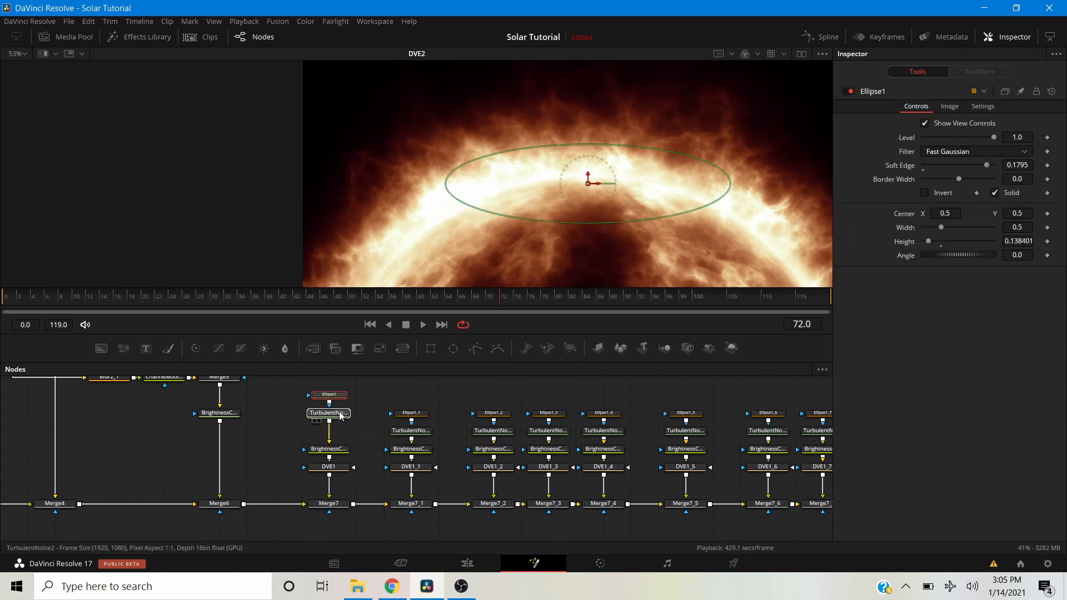
pyautogui.click(341, 416)
pyautogui.press('1')
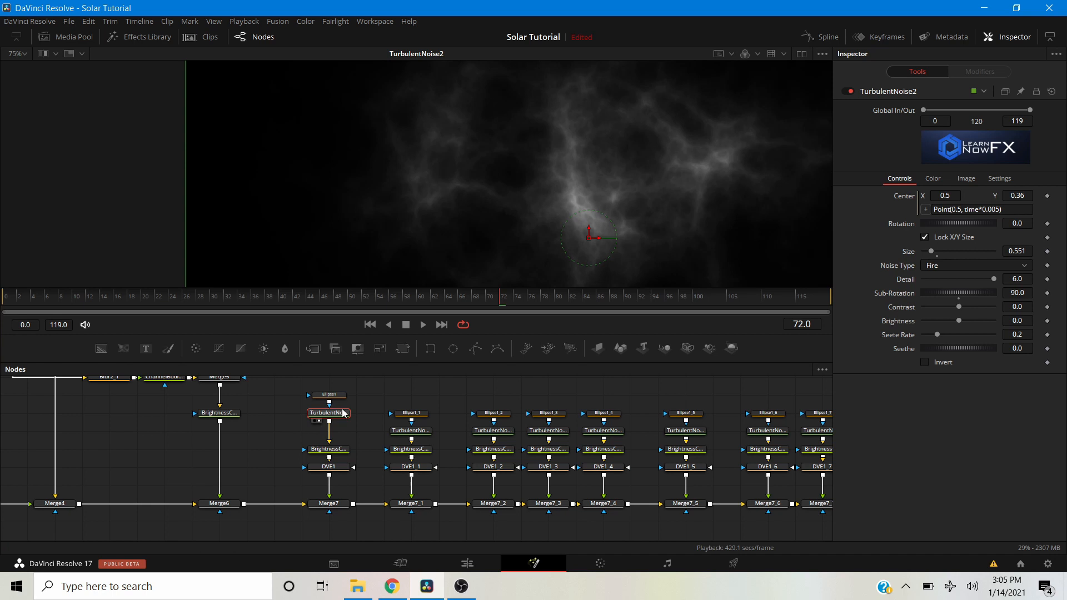
pyautogui.hotkey('shift', 'space')
pyautogui.write('uns')
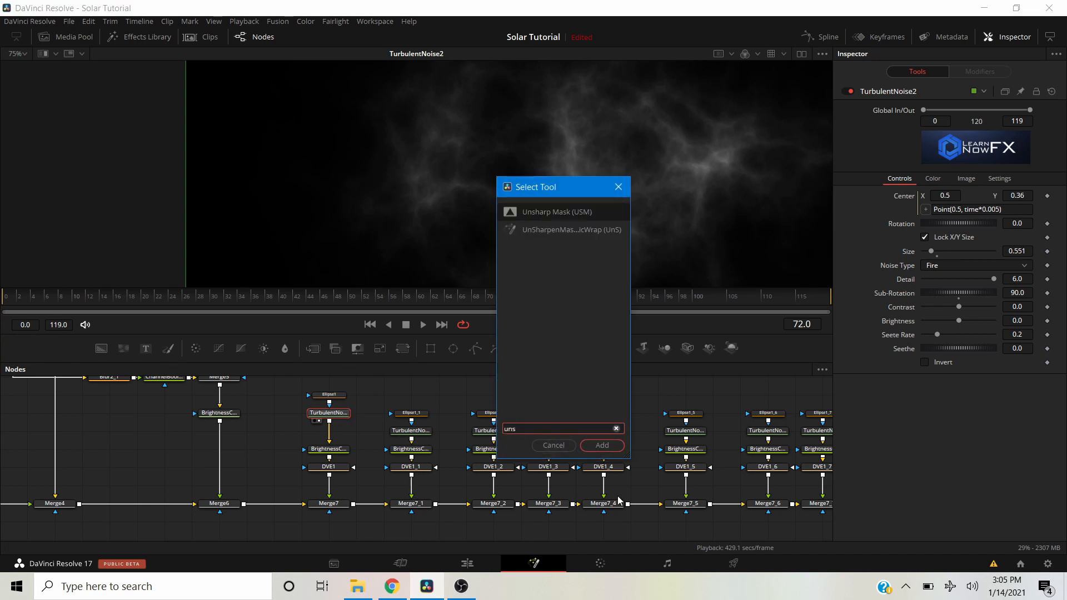
pyautogui.click(602, 445)
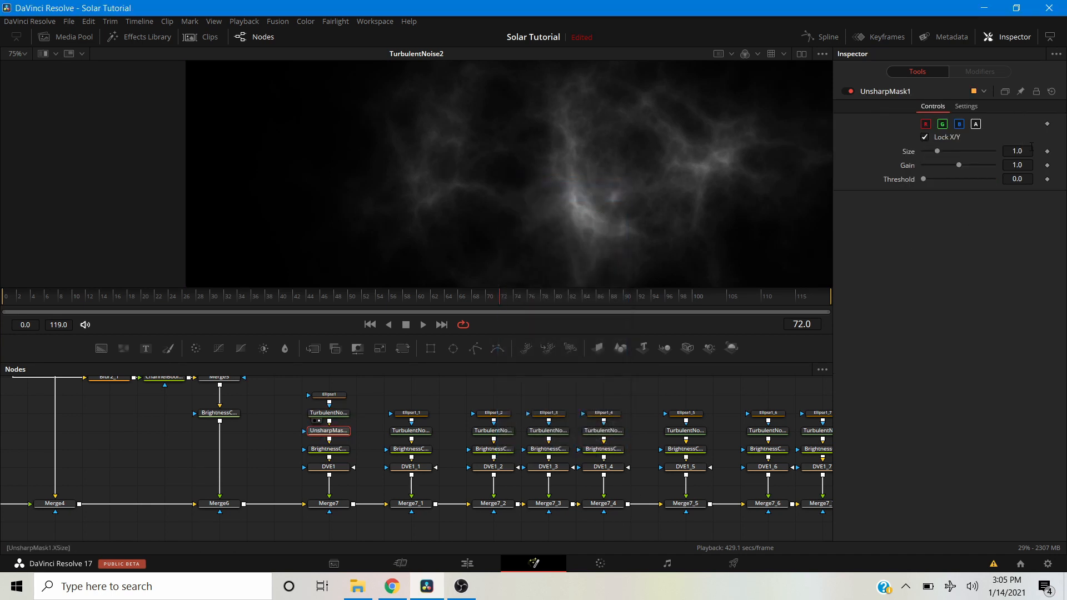
# Set the Unsharp Mask's size to 1.5, display the node and compare the noise with it on and off.
pyautogui.click(1031, 148)
pyautogui.write('5')
pyautogui.press('Tab')
pyautogui.click(318, 439)
pyautogui.click(848, 92)
pyautogui.click(848, 92)
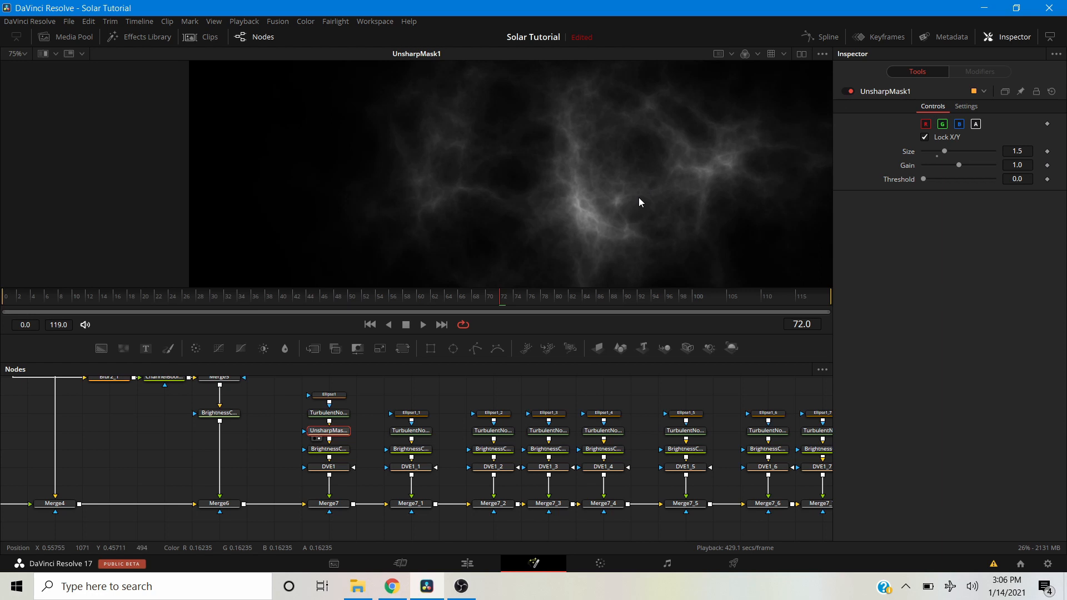
# Delete the Unsharp Mask node after TurbulentNoise2.
pyautogui.scroll(2, 643, 184)
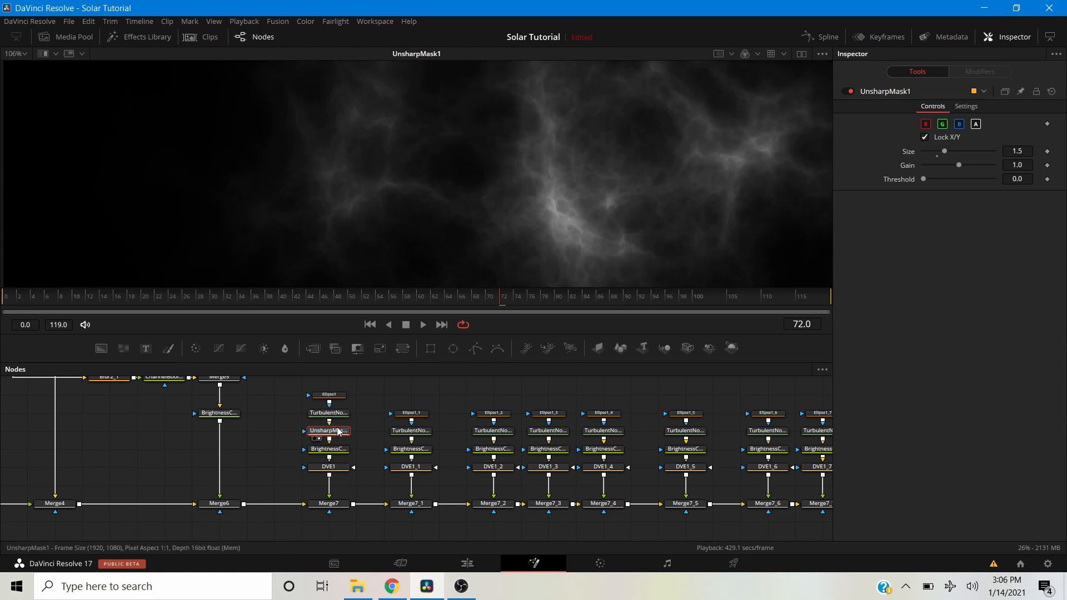
pyautogui.press('Delete')
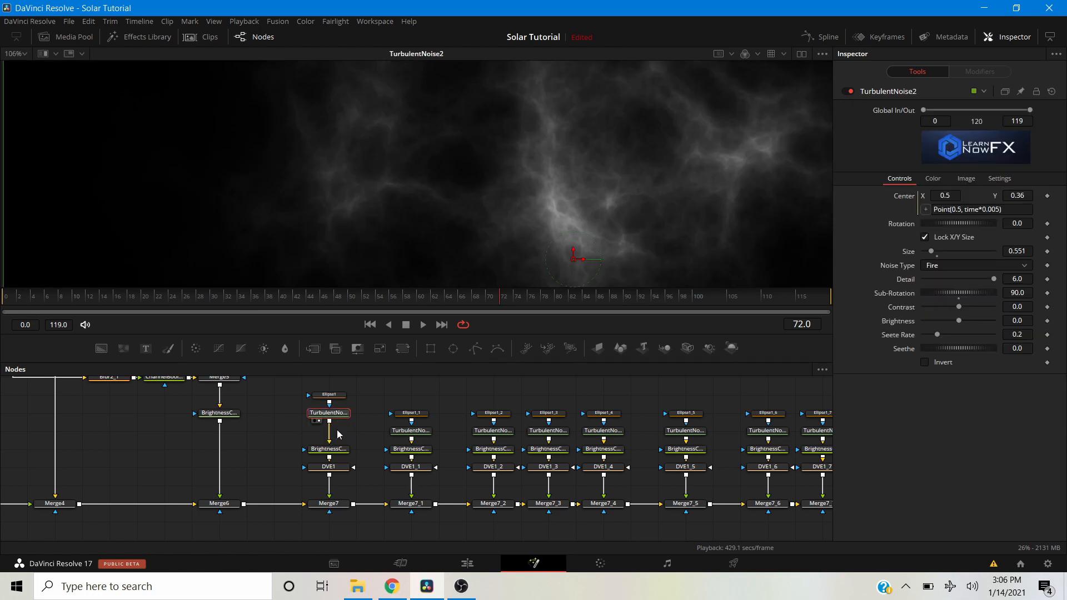
# Review the row of noise flare branches along the node chain and display the DVE2 output in the viewer.
pyautogui.moveTo(291, 394); pyautogui.dragTo(340, 430)
pyautogui.click(376, 388)
pyautogui.moveTo(447, 384); pyautogui.dragTo(131, 380)
pyautogui.moveTo(236, 396); pyautogui.dragTo(130, 407)
pyautogui.moveTo(238, 405); pyautogui.dragTo(408, 395)
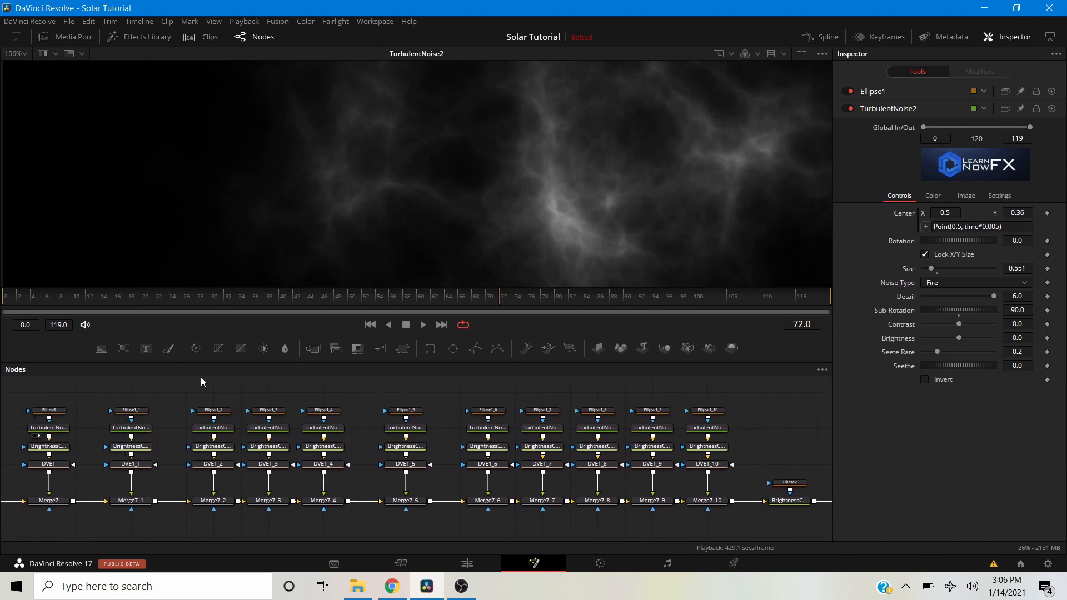
pyautogui.moveTo(418, 405); pyautogui.dragTo(64, 384)
pyautogui.moveTo(561, 444); pyautogui.dragTo(207, 445)
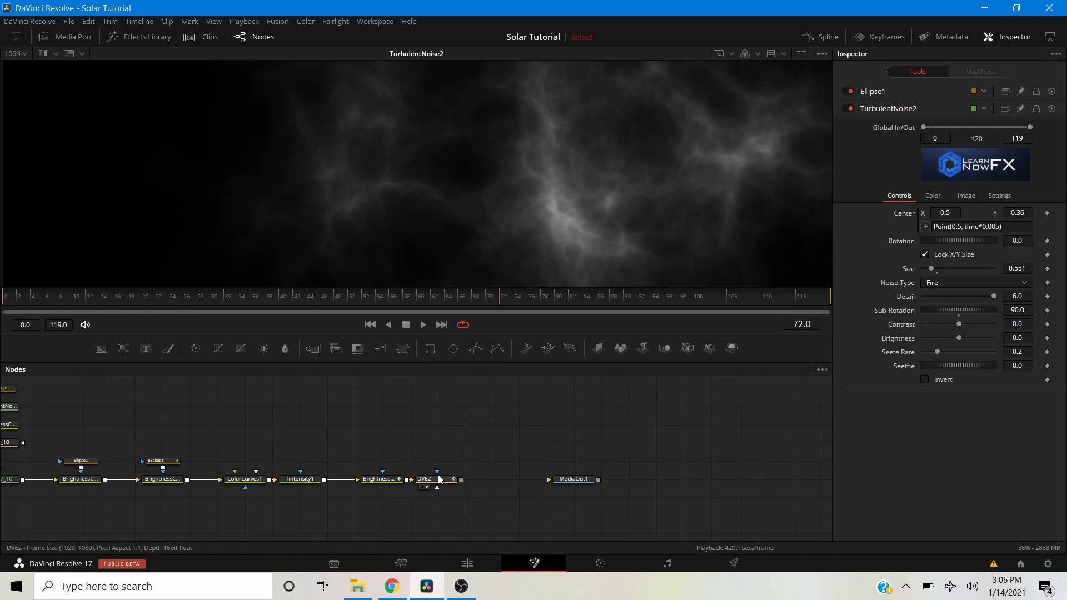
pyautogui.press('1')
pyautogui.scroll(-3, 509, 171)
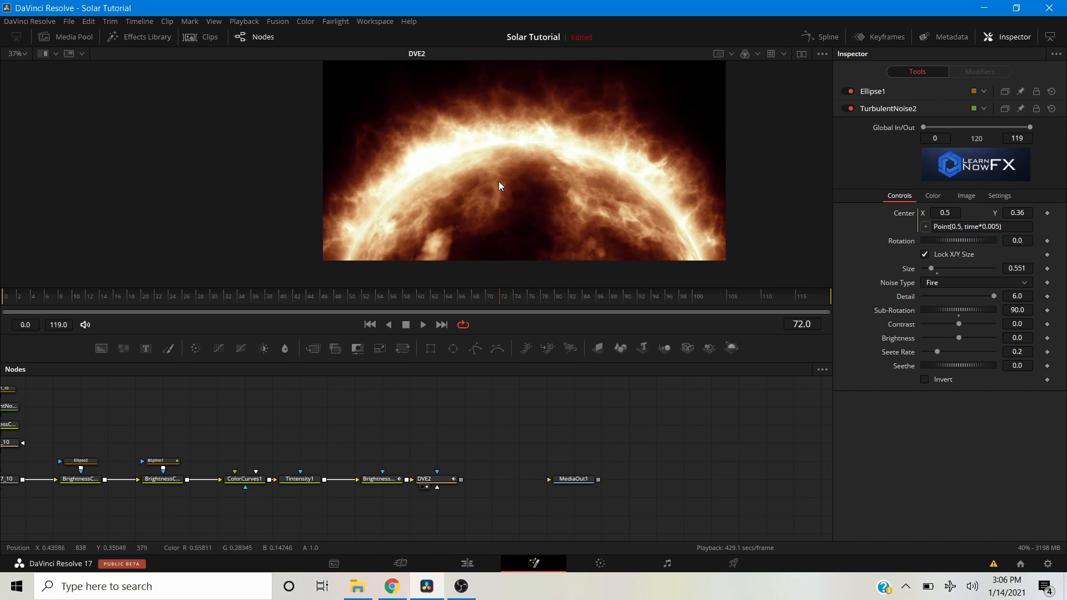
# Switch to Chrome to look at the Mirage heat distortion plug-in's product page, and return to DaVinci Resolve.
pyautogui.click(393, 592)
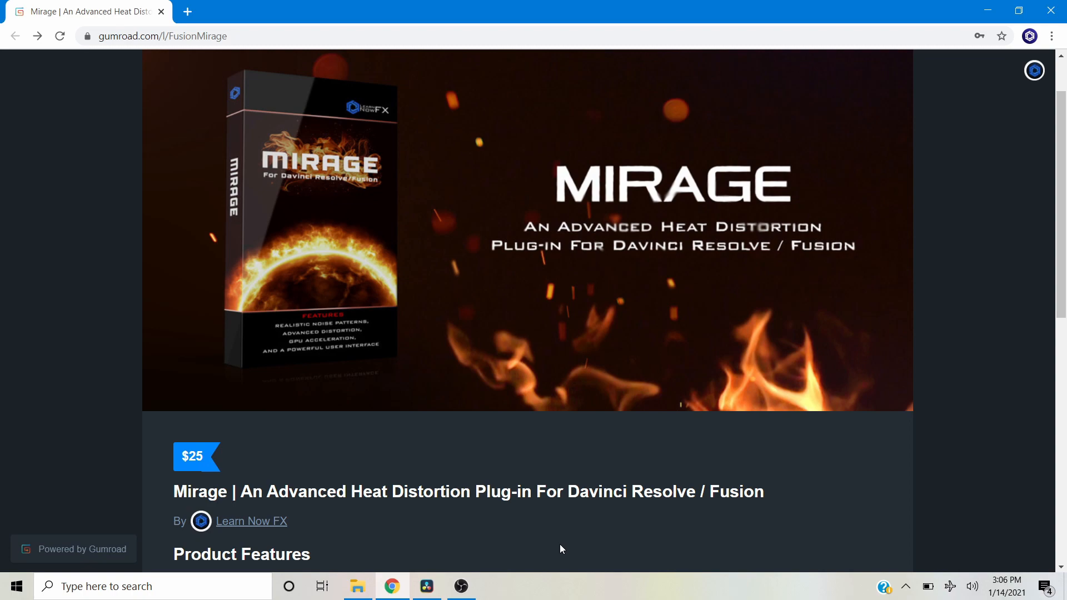
pyautogui.click(435, 593)
# Bring the-road-in-the-desert-R8YVM23.mov from the Desert Clip folder into the node graph above the sun chain and display it in the viewer.
pyautogui.moveTo(388, 430); pyautogui.dragTo(304, 464)
pyautogui.click(348, 591)
pyautogui.moveTo(508, 275); pyautogui.dragTo(255, 416)
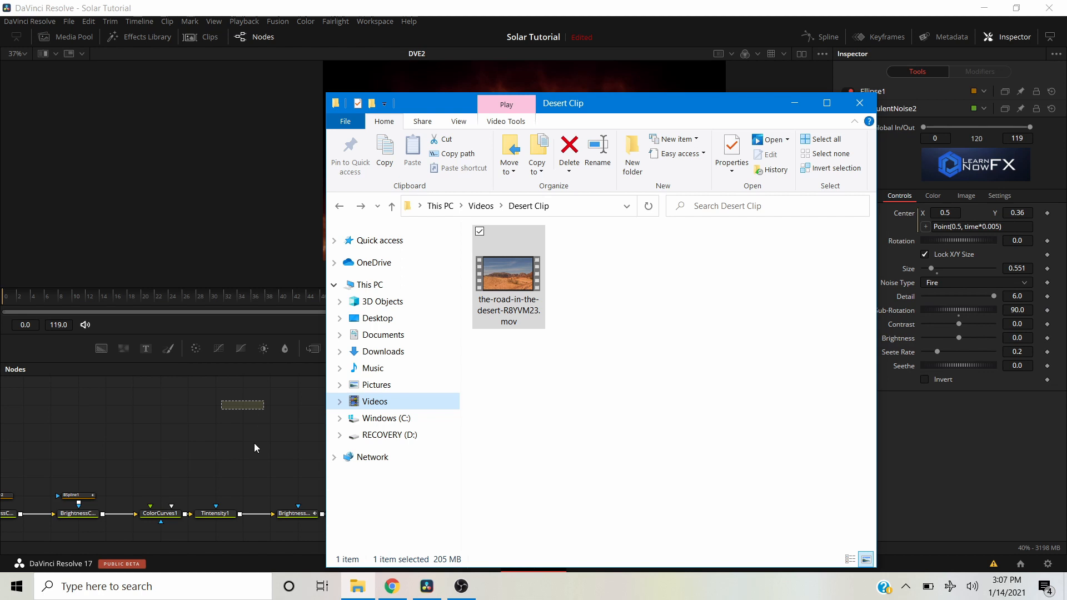
pyautogui.click(235, 419)
pyautogui.click(232, 411)
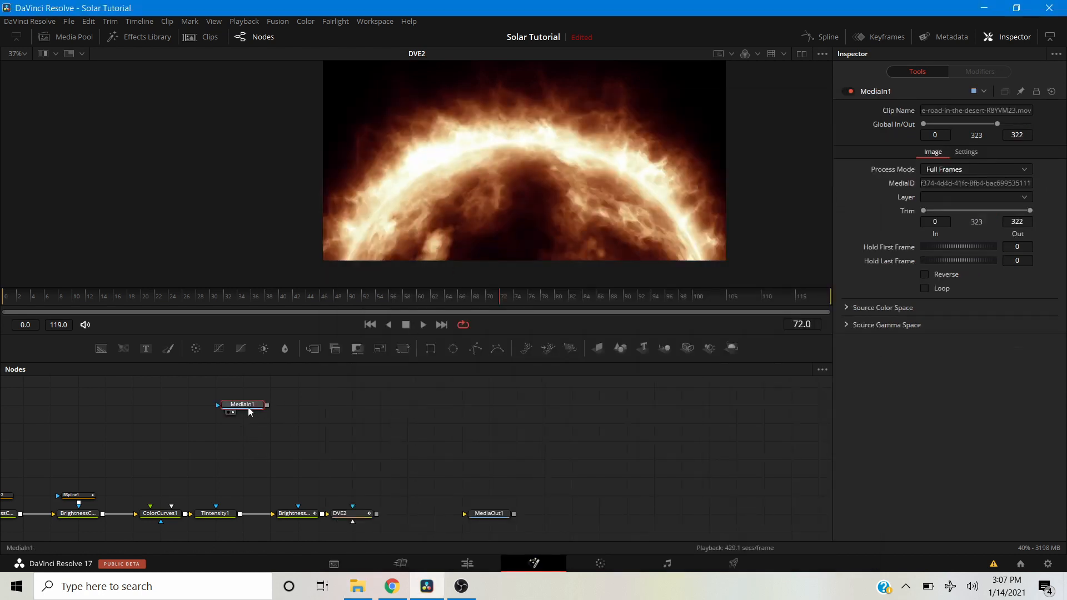
pyautogui.moveTo(248, 406); pyautogui.dragTo(275, 442)
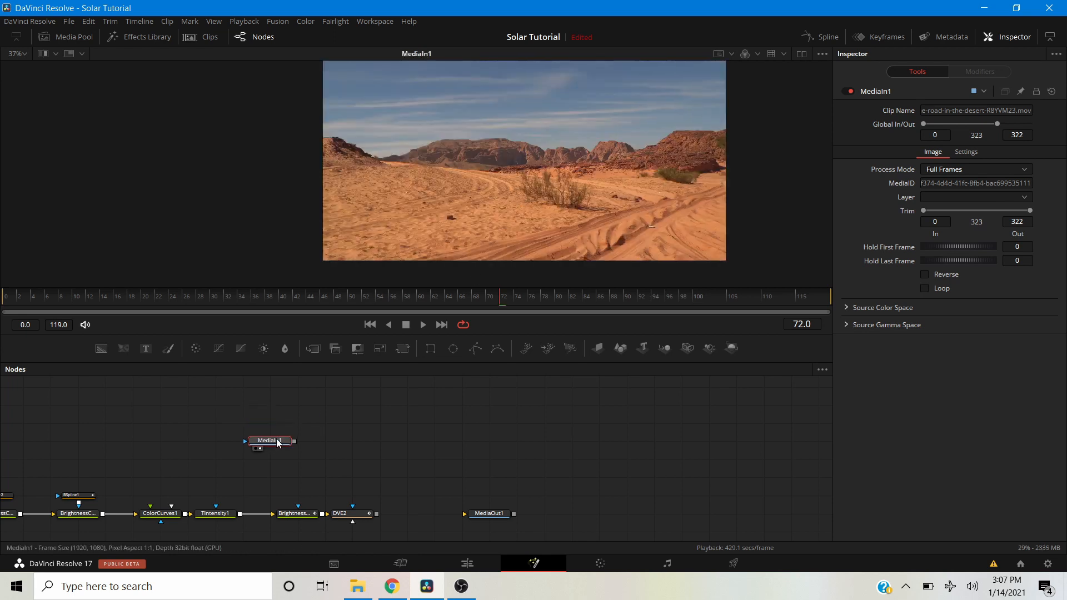
# Add a Mirage node after MediaIn1 and display it in the viewer.
pyautogui.hotkey('shift', 'space')
pyautogui.write('mit')
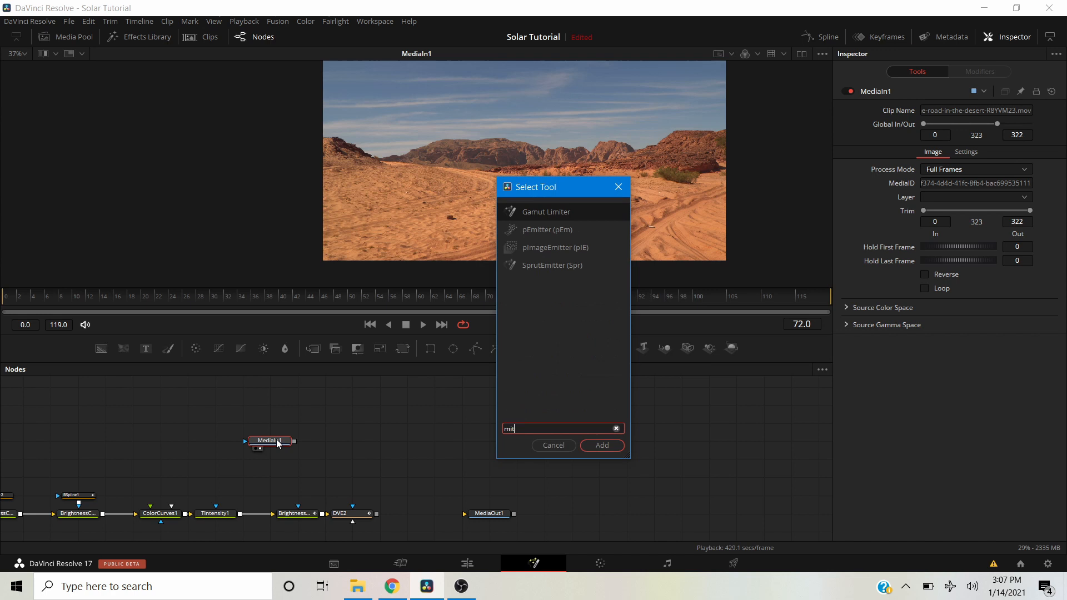
pyautogui.press('BackSpace')
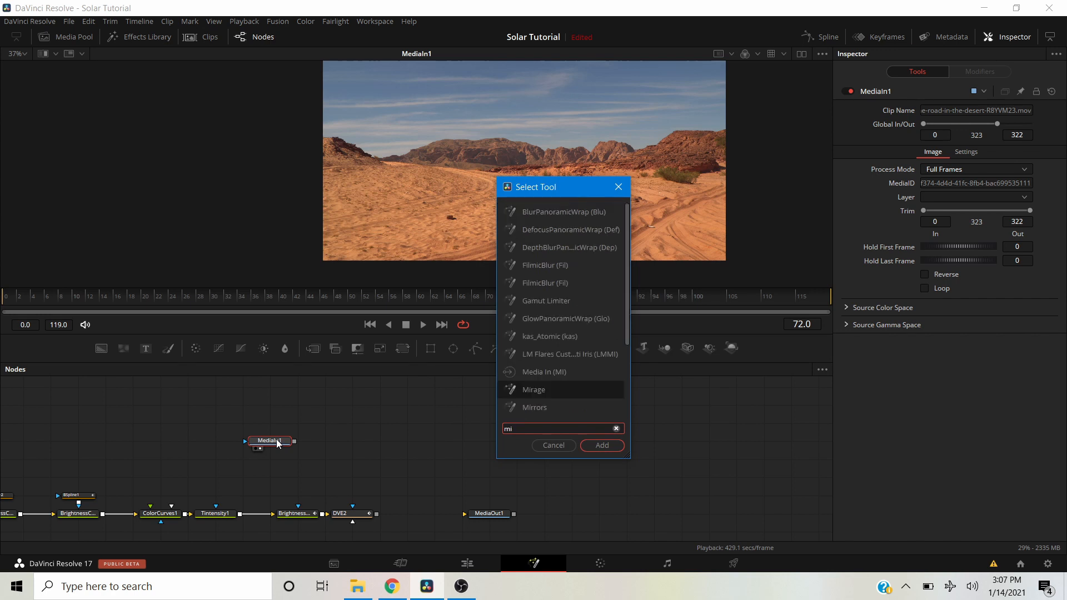
pyautogui.write('r')
pyautogui.press('Return')
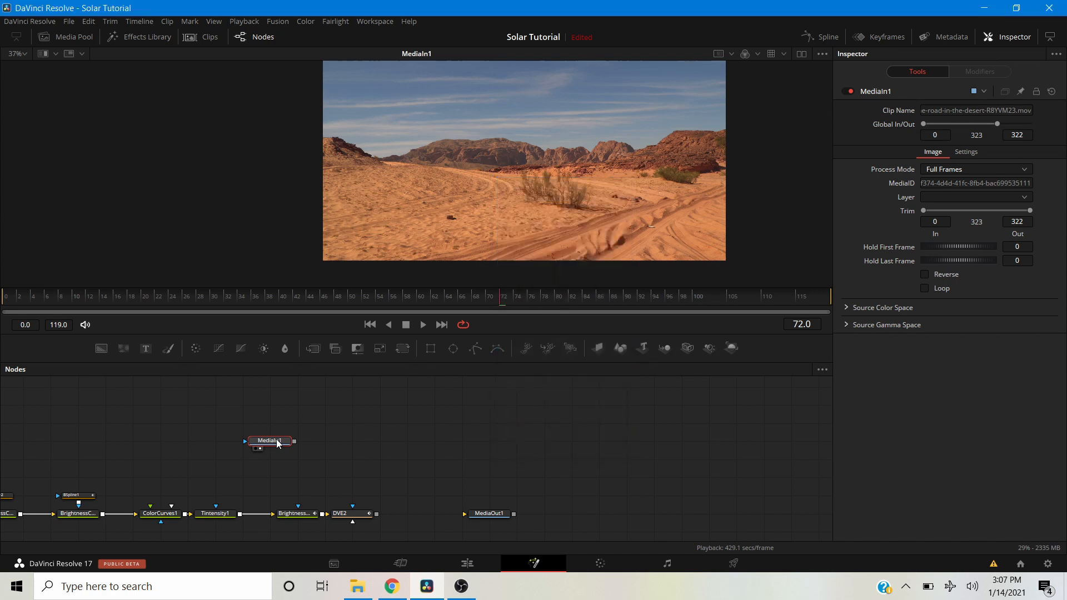
pyautogui.click(315, 448)
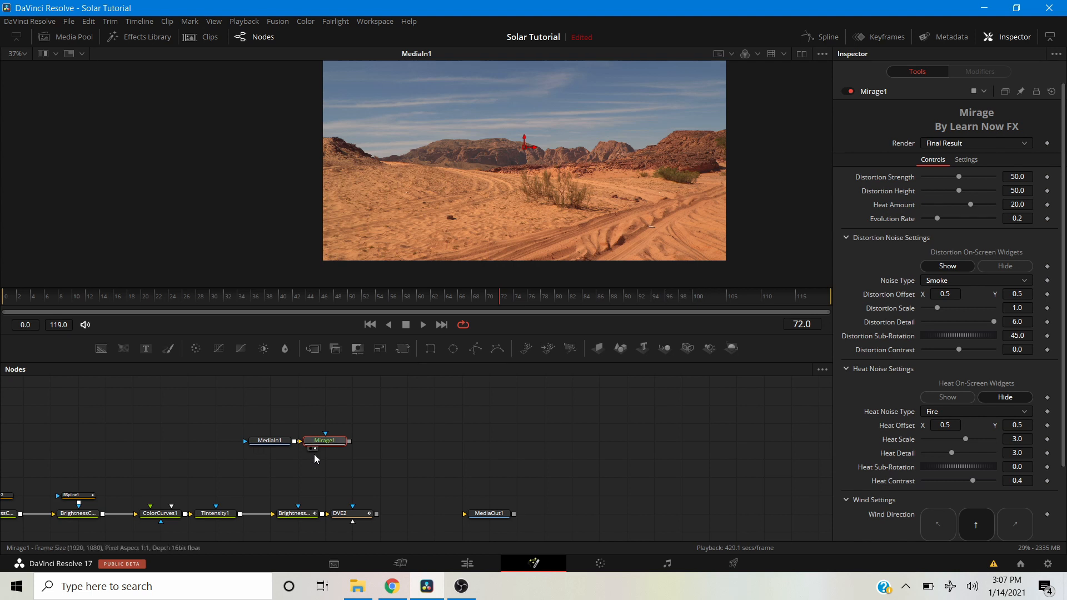
# Play the desert clip and examine the Mirage heat distortion up close at its default settings.
pyautogui.scroll(2, 488, 199)
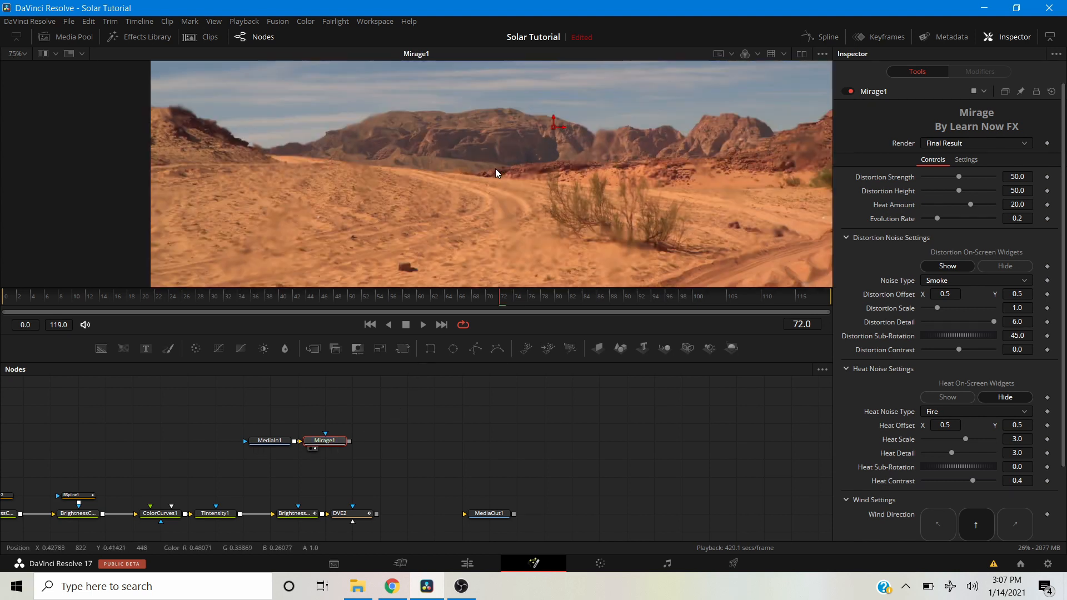
pyautogui.scroll(-2, 541, 151)
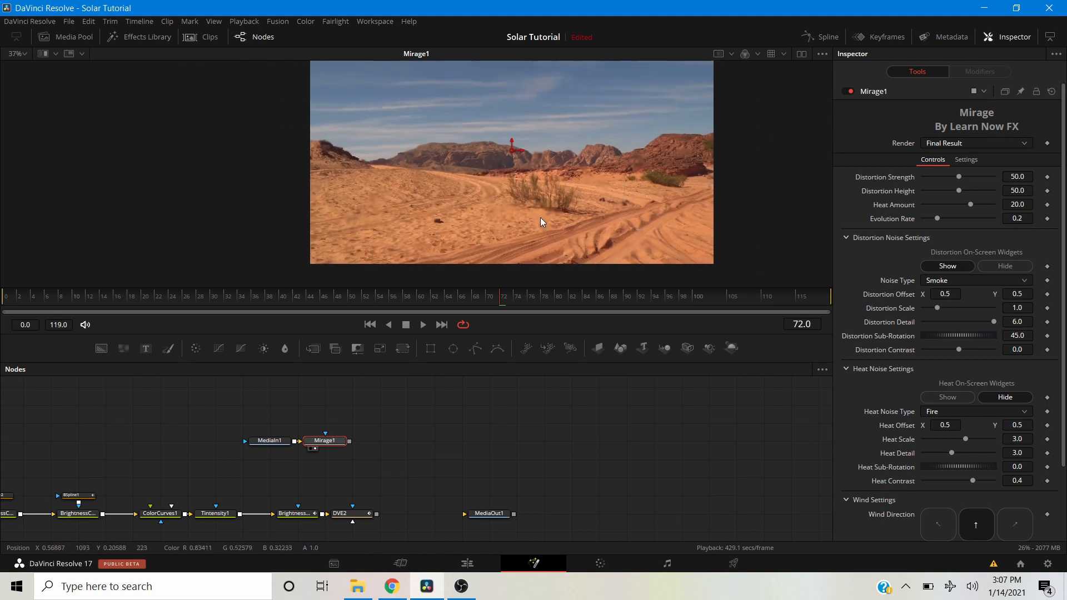
pyautogui.scroll(2, 540, 218)
pyautogui.scroll(-1, 335, 183)
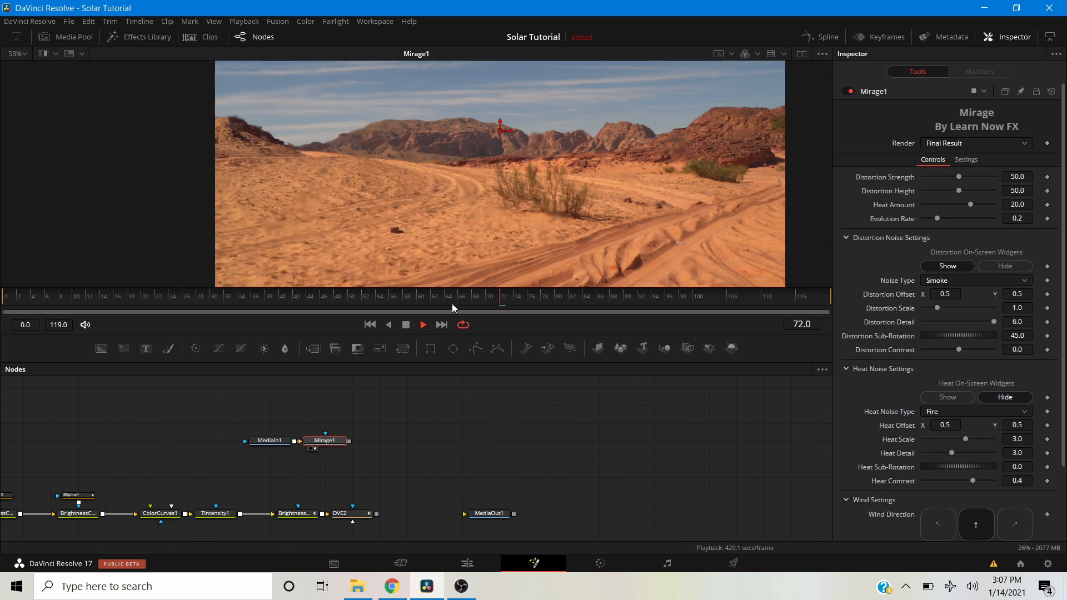
pyautogui.scroll(-1, 425, 212)
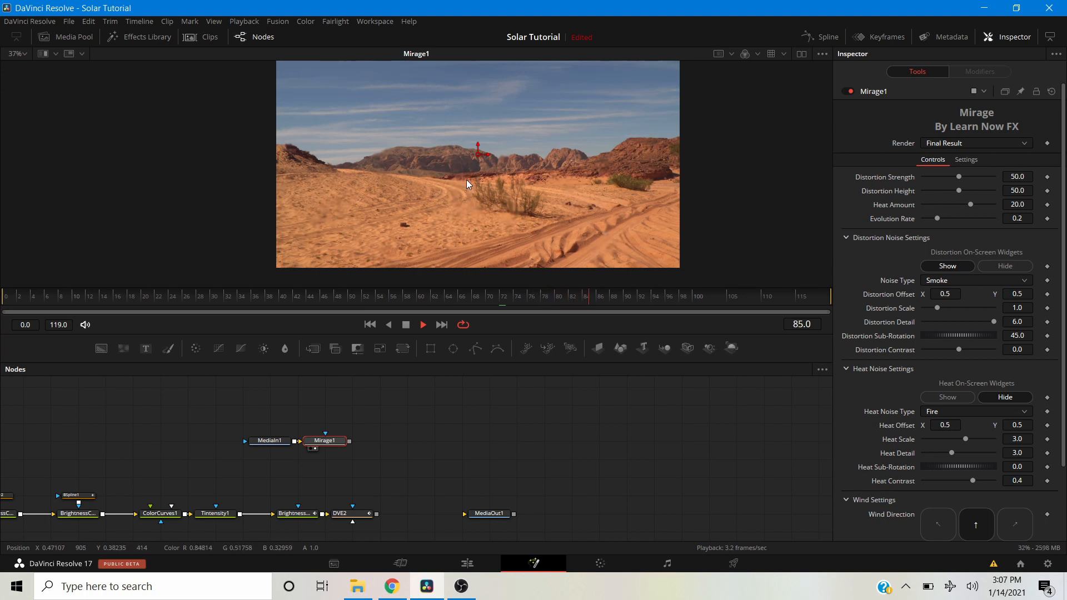
pyautogui.scroll(1, 466, 179)
pyautogui.press('space')
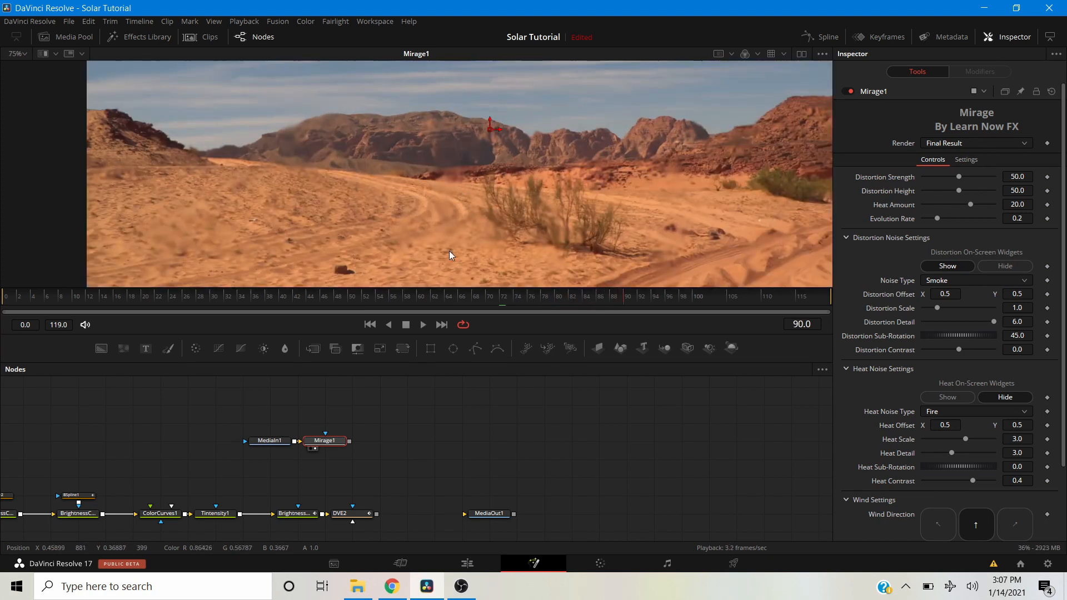
pyautogui.click(463, 406)
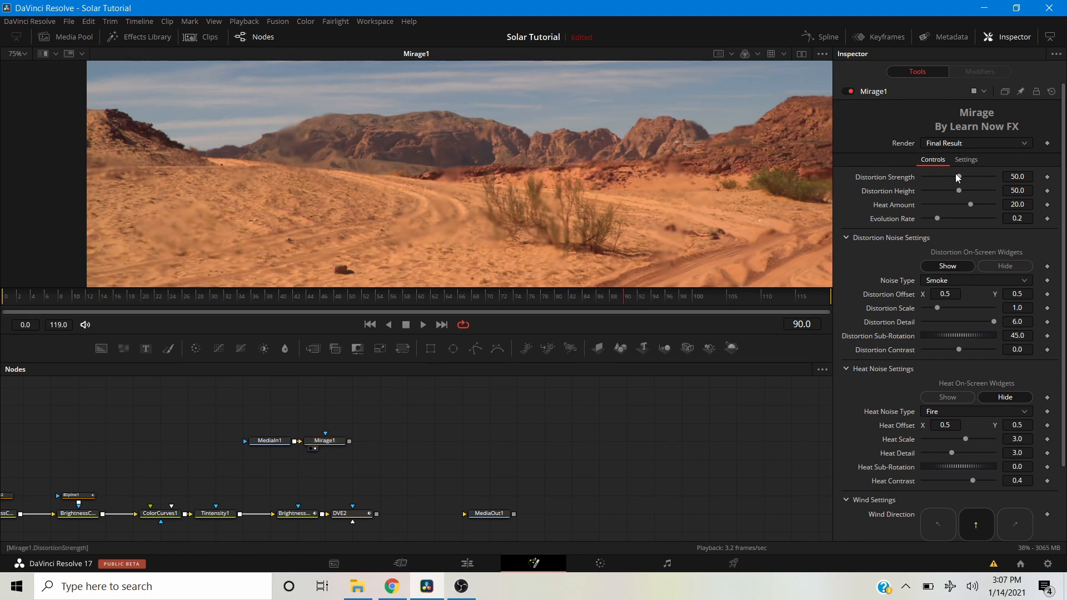
# Set Mirage's Distortion Strength and Distortion Height to 100 and Heat Amount to 30, and play the clip to check the effect.
pyautogui.moveTo(958, 178); pyautogui.dragTo(1040, 214)
pyautogui.scroll(-2, 524, 200)
pyautogui.moveTo(524, 200); pyautogui.dragTo(507, 200)
pyautogui.press('space')
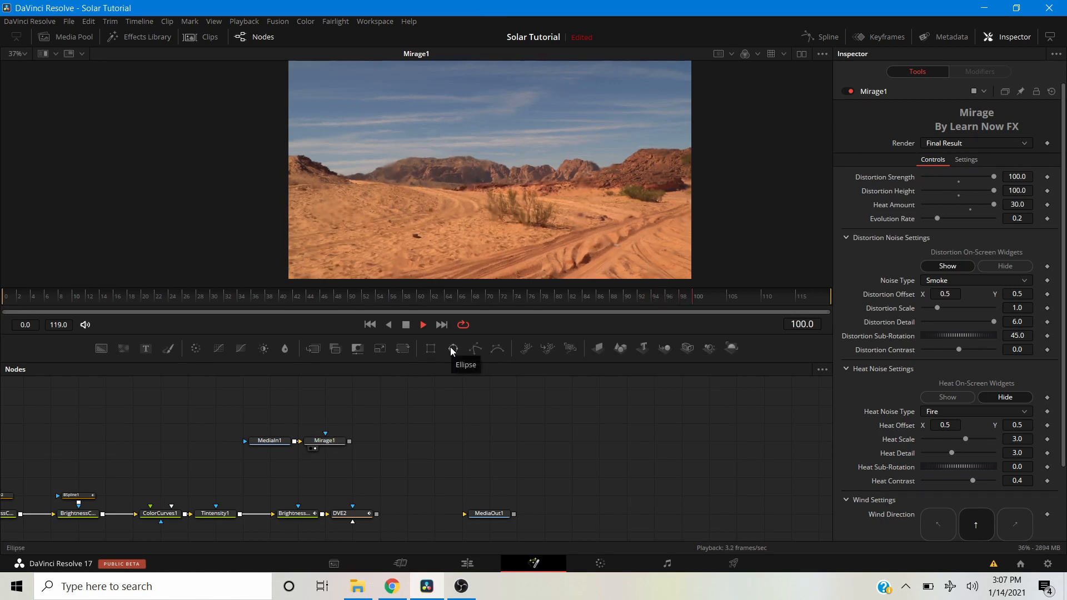
pyautogui.press('space')
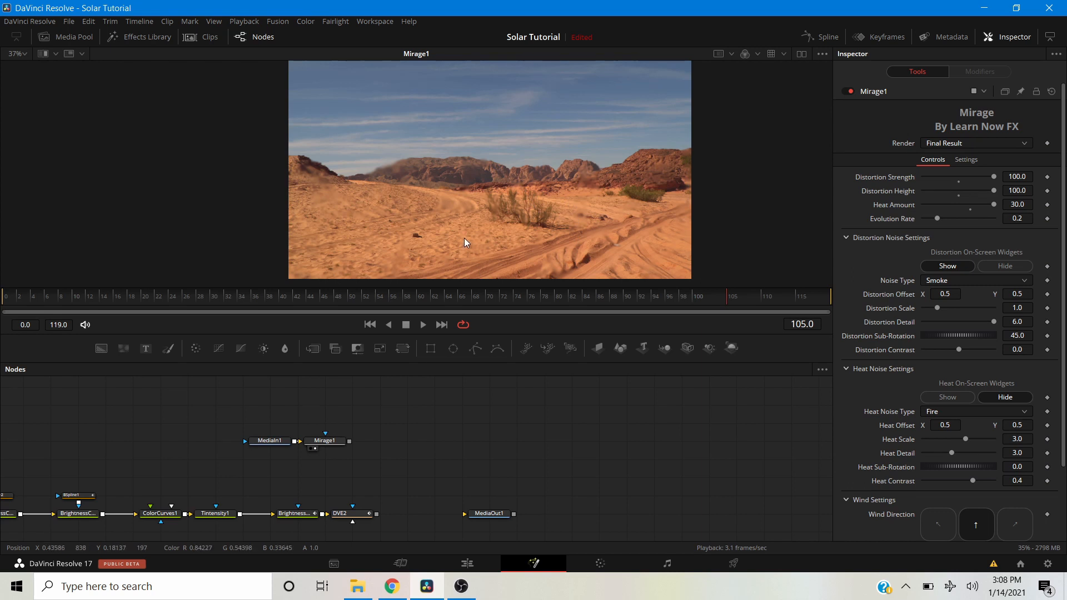
# Look through Mirage1's distortion noise, heat noise and wind settings.
pyautogui.scroll(-2, 867, 334)
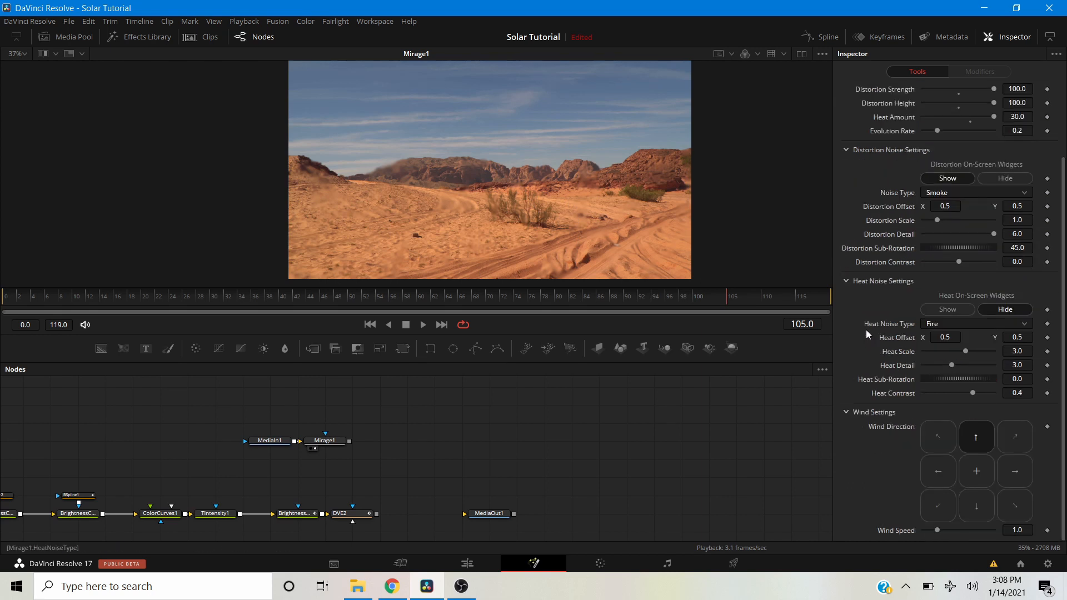
pyautogui.scroll(2, 899, 307)
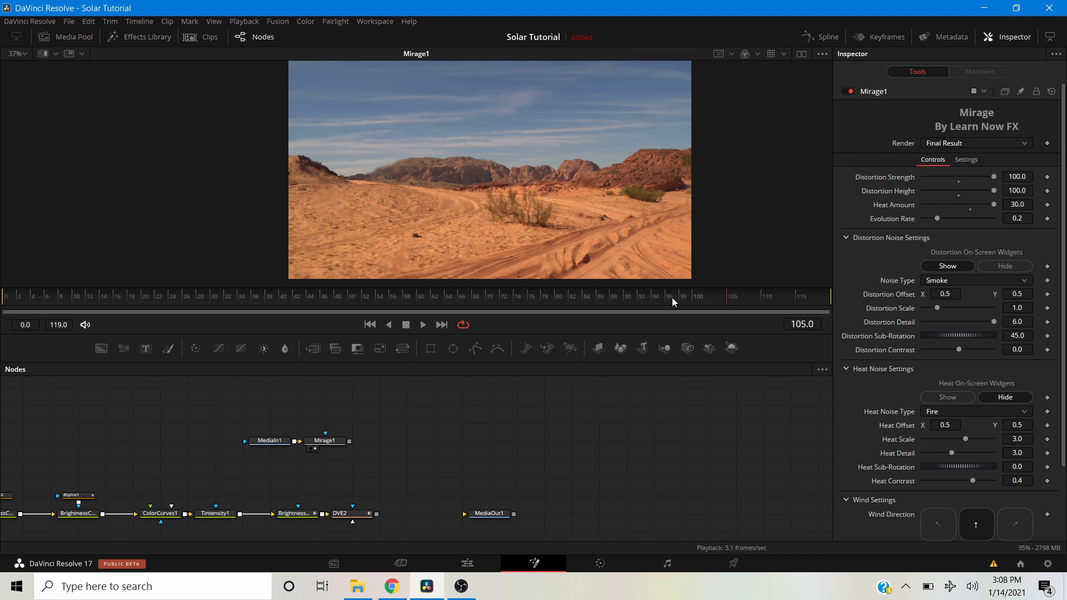
pyautogui.click(324, 441)
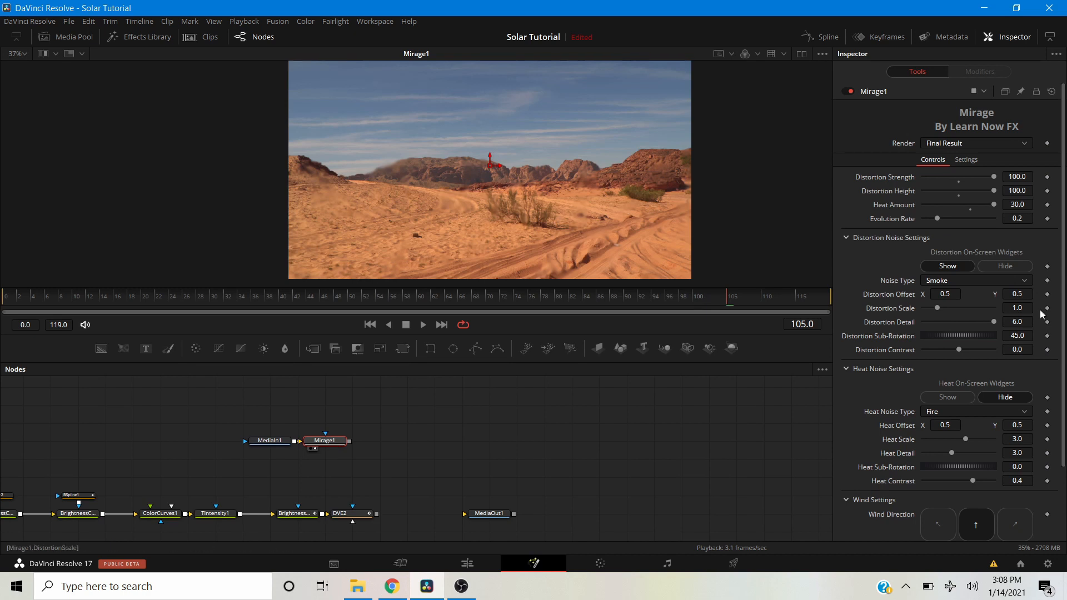
# Delete the desert clip's MediaIn1 node and its attached Mirage1 node.
pyautogui.scroll(-3, 939, 404)
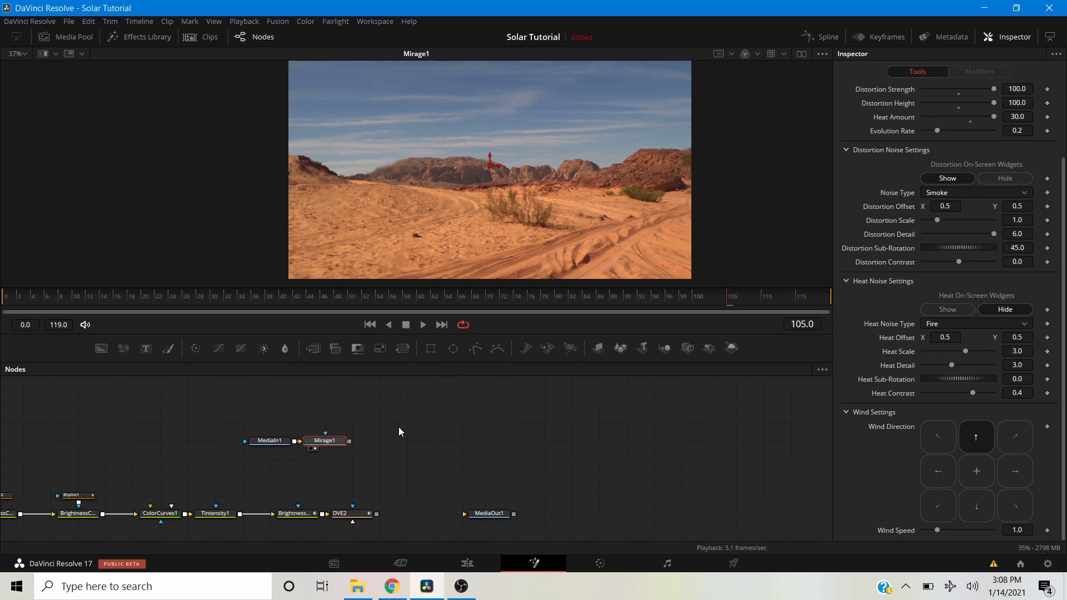
pyautogui.scroll(3, 822, 427)
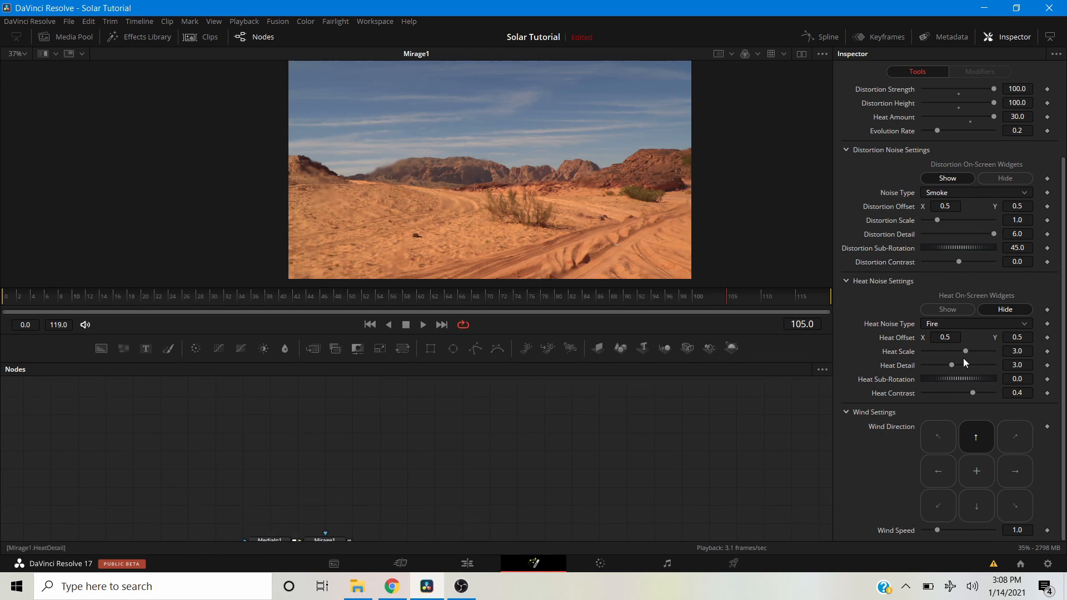
pyautogui.scroll(3, 962, 359)
pyautogui.scroll(-3, 485, 455)
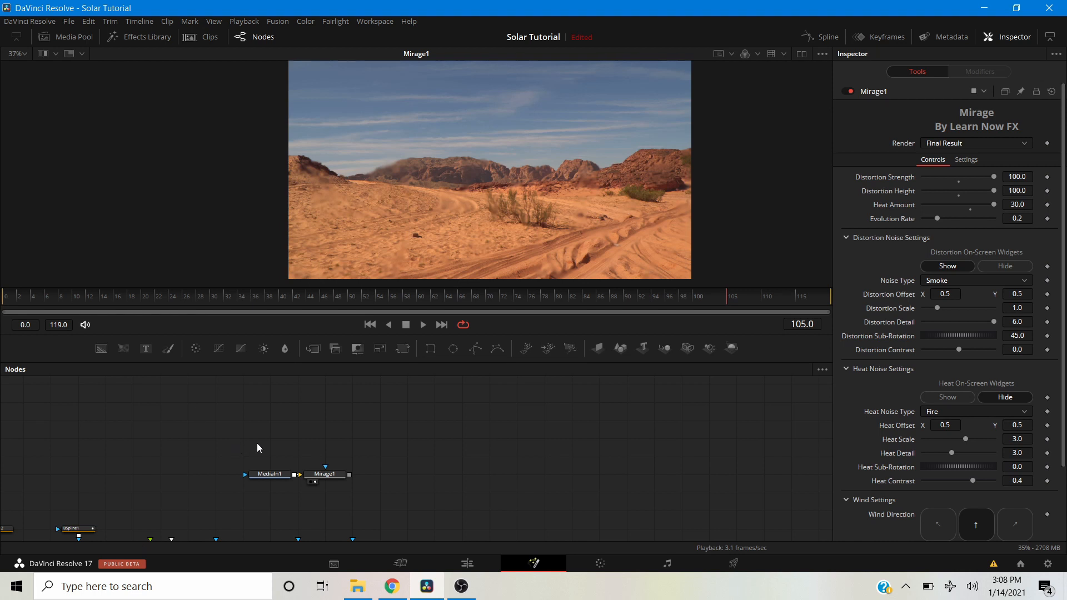
pyautogui.moveTo(256, 437); pyautogui.dragTo(324, 482)
pyautogui.press('Delete')
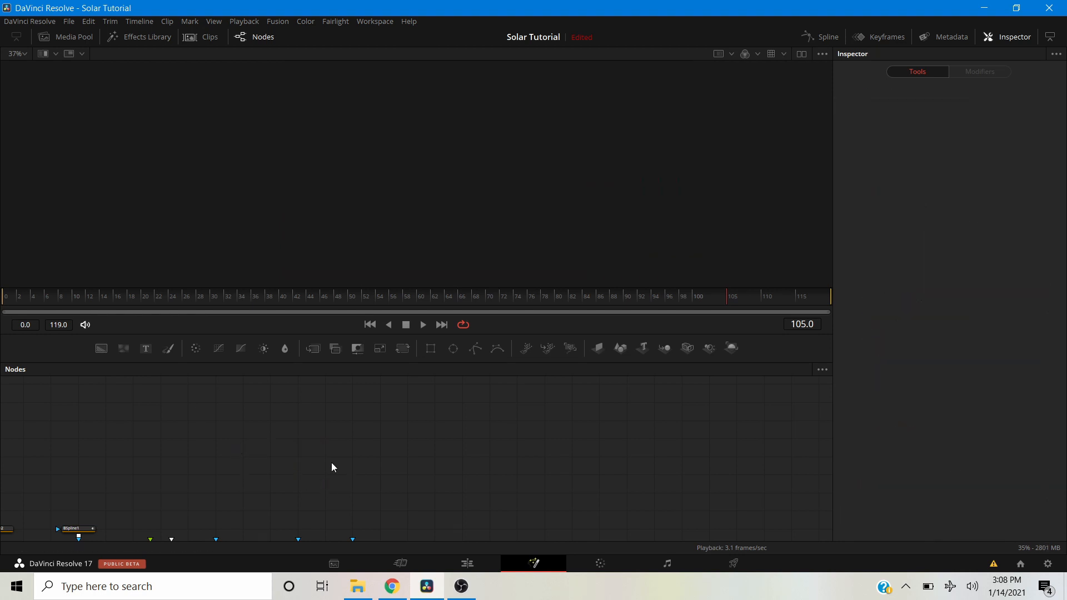
# Add a Mirage node after DVE2 and display it in the viewer.
pyautogui.scroll(-2, 331, 462)
pyautogui.click(350, 514)
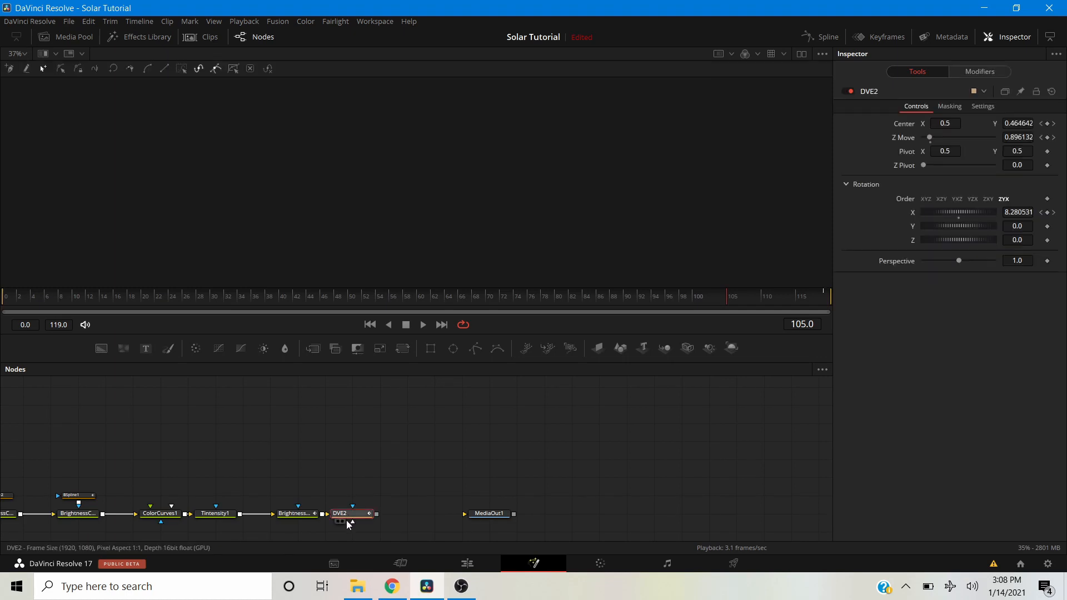
pyautogui.hotkey('shift', 'space')
pyautogui.write('mir')
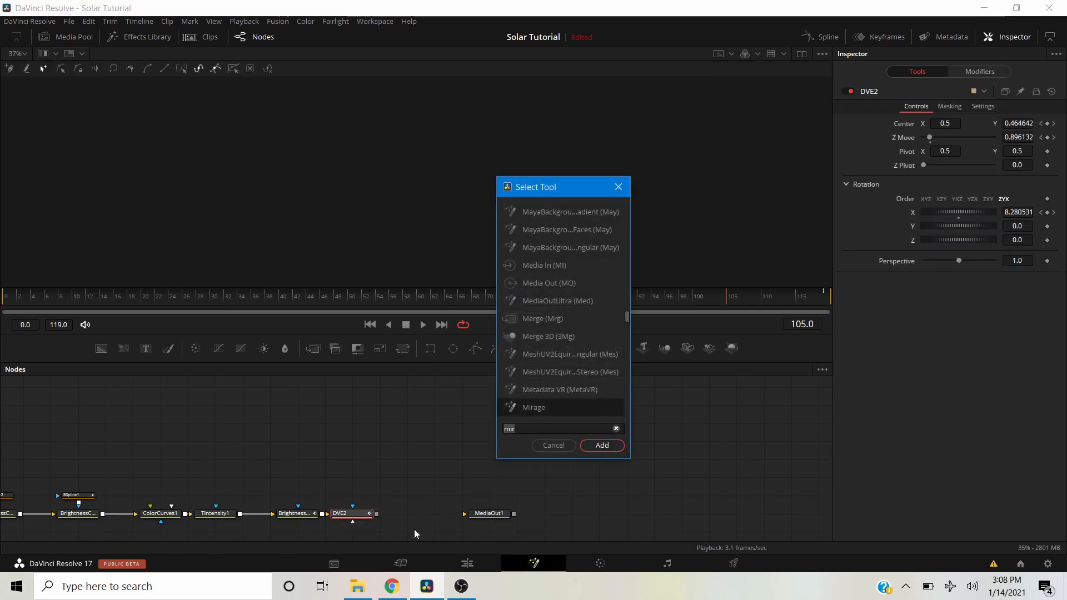
pyautogui.press('Return')
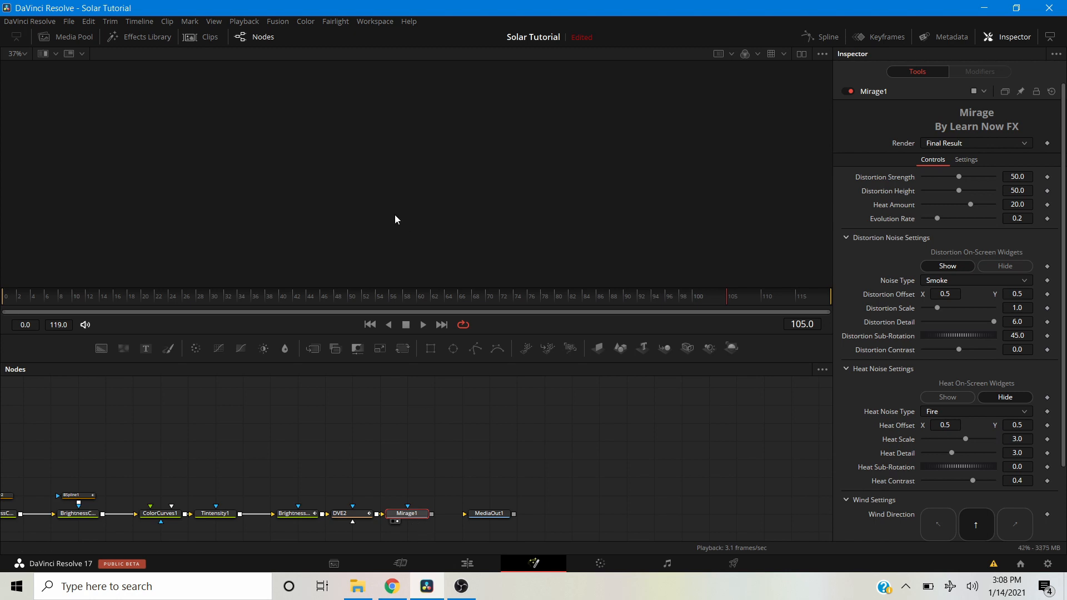
pyautogui.press('1')
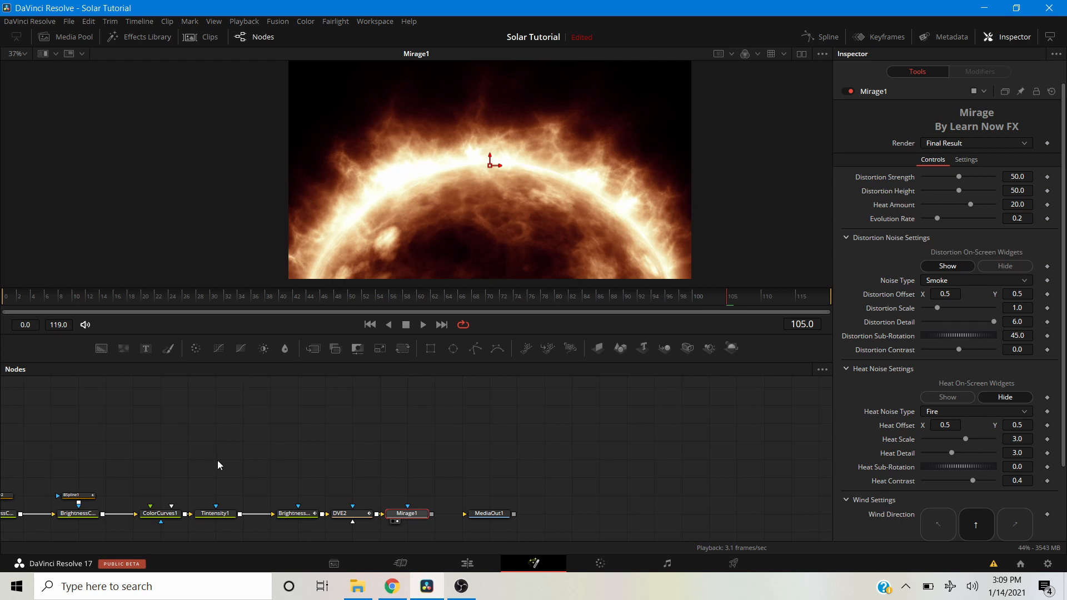
# Examine the Mirage heat distortion on the sun up close and at full frame.
pyautogui.moveTo(473, 217); pyautogui.dragTo(499, 219)
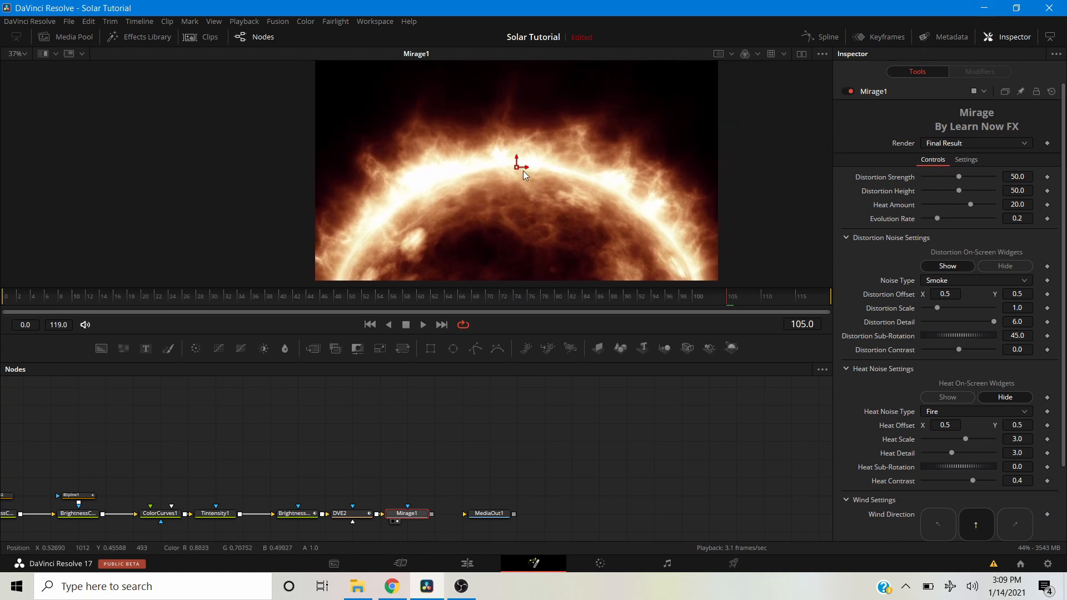
pyautogui.scroll(2, 522, 171)
pyautogui.scroll(2, 470, 239)
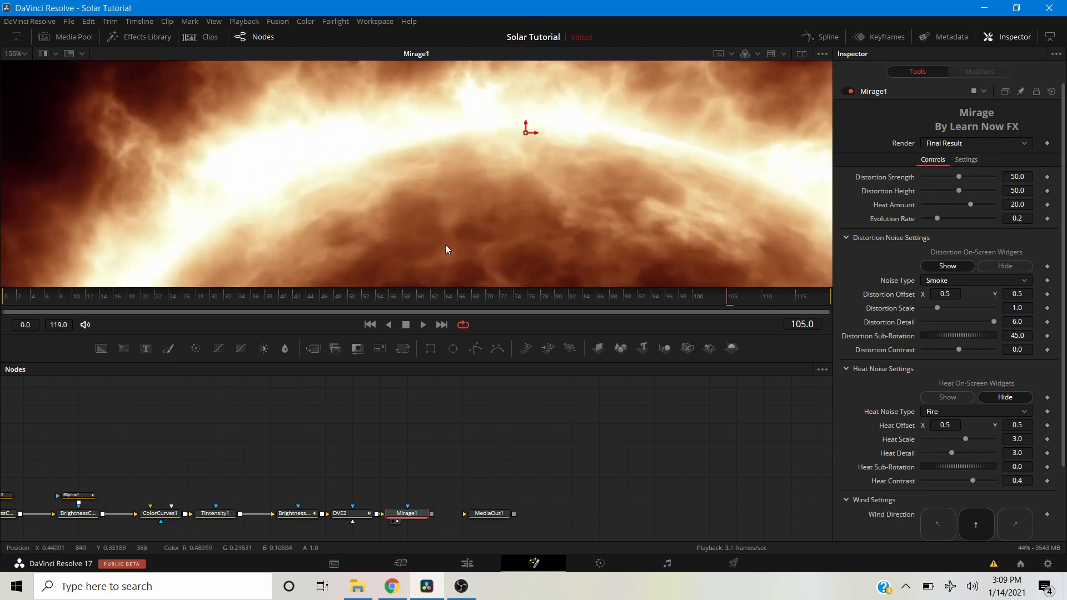
pyautogui.scroll(-4, 429, 216)
pyautogui.moveTo(431, 214); pyautogui.dragTo(459, 207)
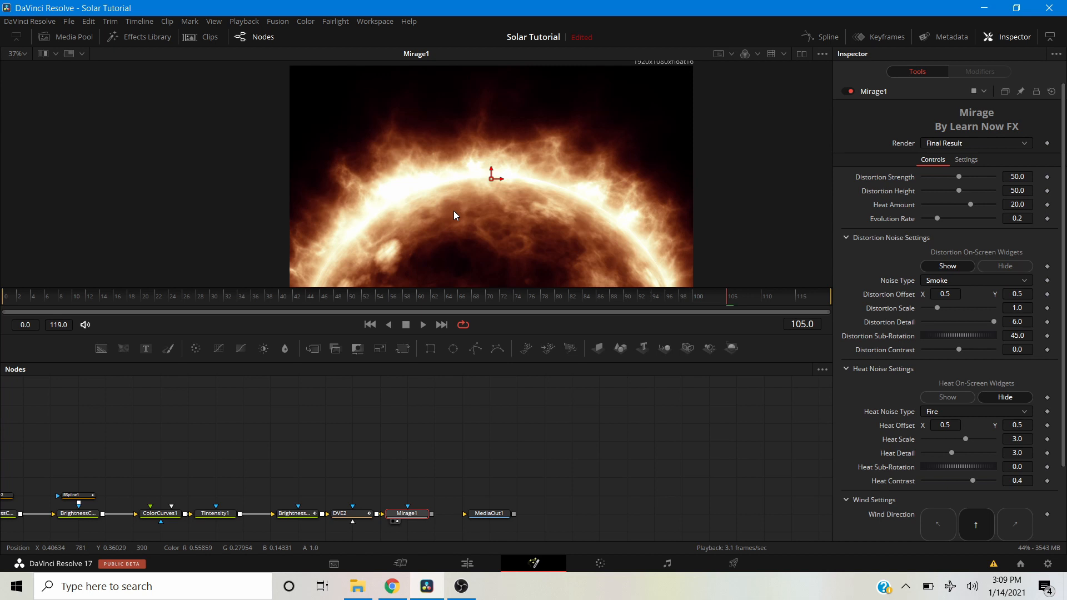
pyautogui.click(392, 429)
pyautogui.scroll(-2, 505, 184)
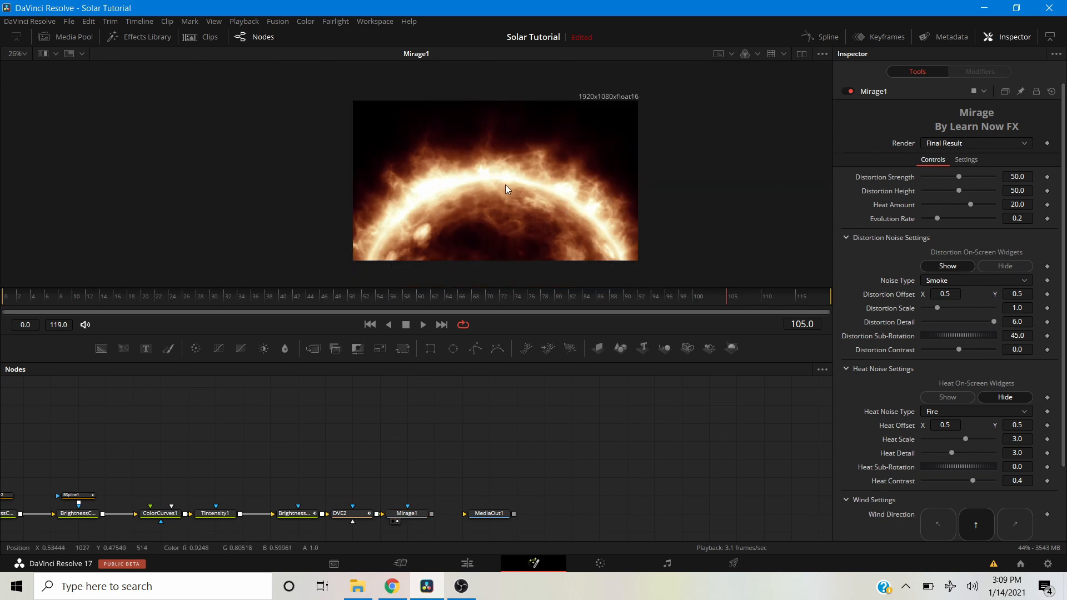
pyautogui.scroll(2, 517, 194)
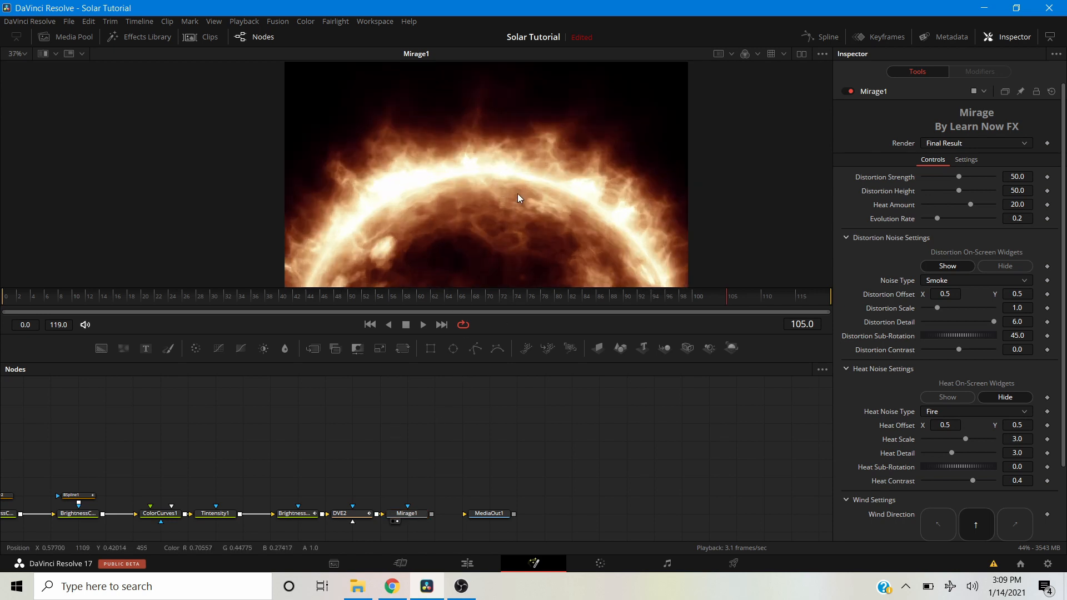
pyautogui.scroll(-2, 512, 197)
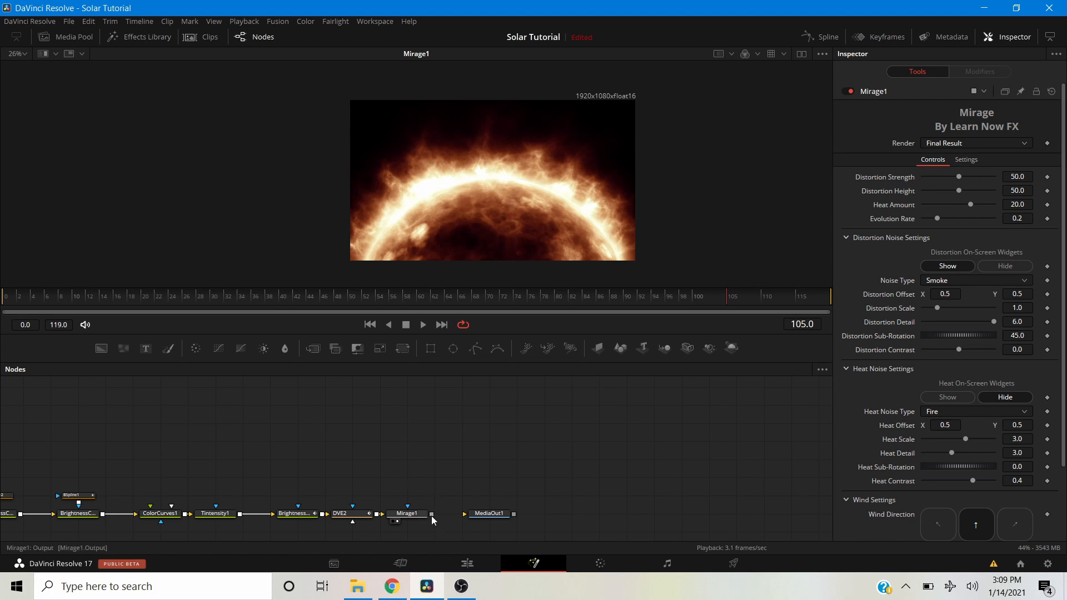
# Connect Mirage1's output to MediaOut1 and set Mirage1's Render mode to Distortion Map.
pyautogui.moveTo(431, 513); pyautogui.dragTo(485, 517)
pyautogui.click(424, 518)
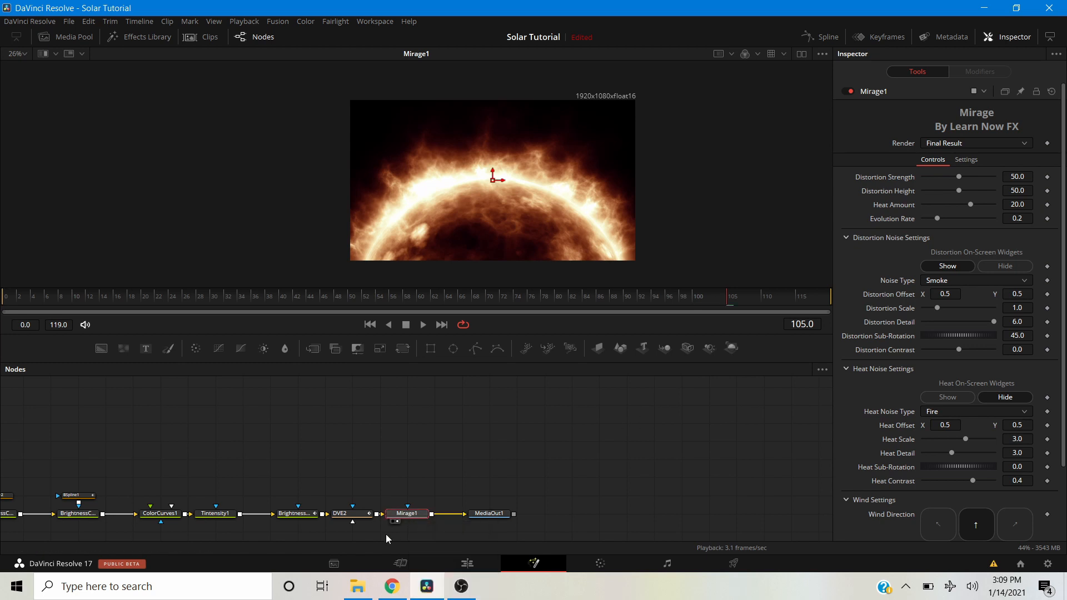
pyautogui.click(945, 143)
pyautogui.click(941, 169)
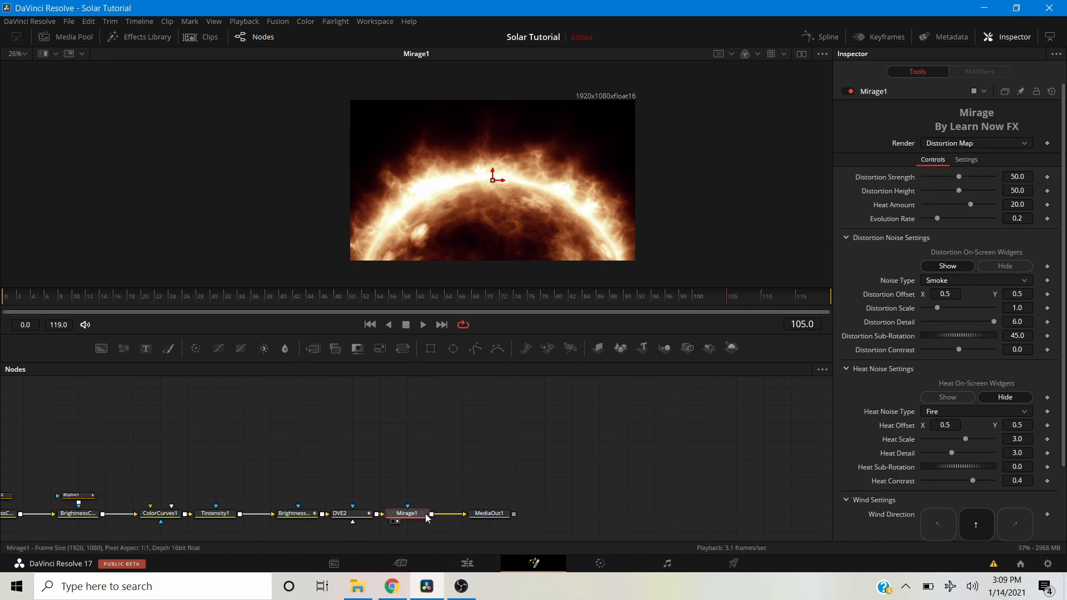
pyautogui.moveTo(413, 514); pyautogui.dragTo(434, 496)
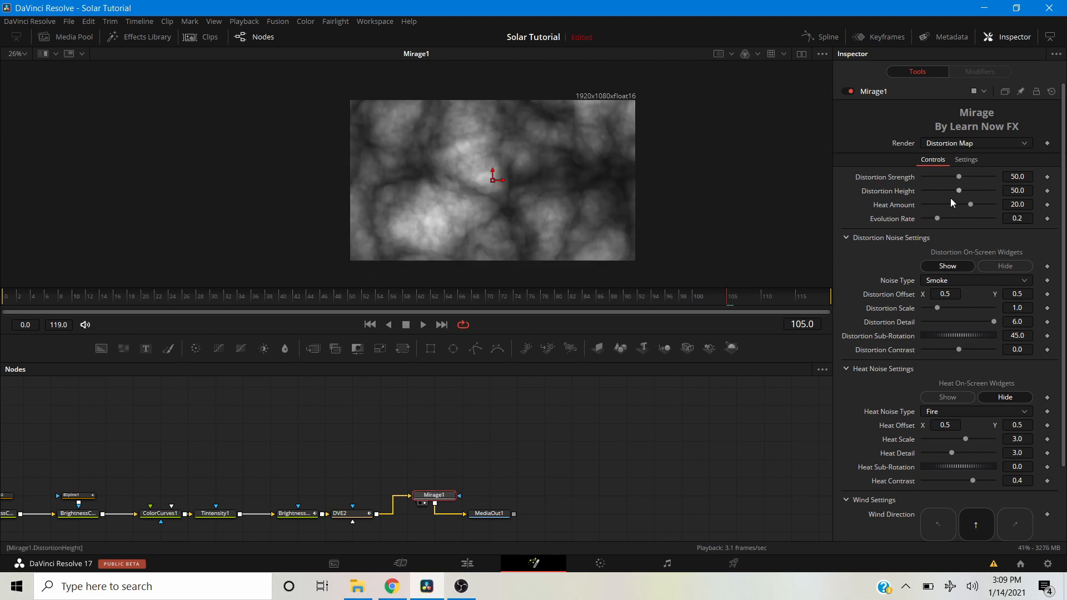
# Set Mirage1's Distortion Scale to 2.835, Distortion Strength to 52.8 and Distortion Height to 54.3.
pyautogui.moveTo(936, 308); pyautogui.dragTo(962, 317)
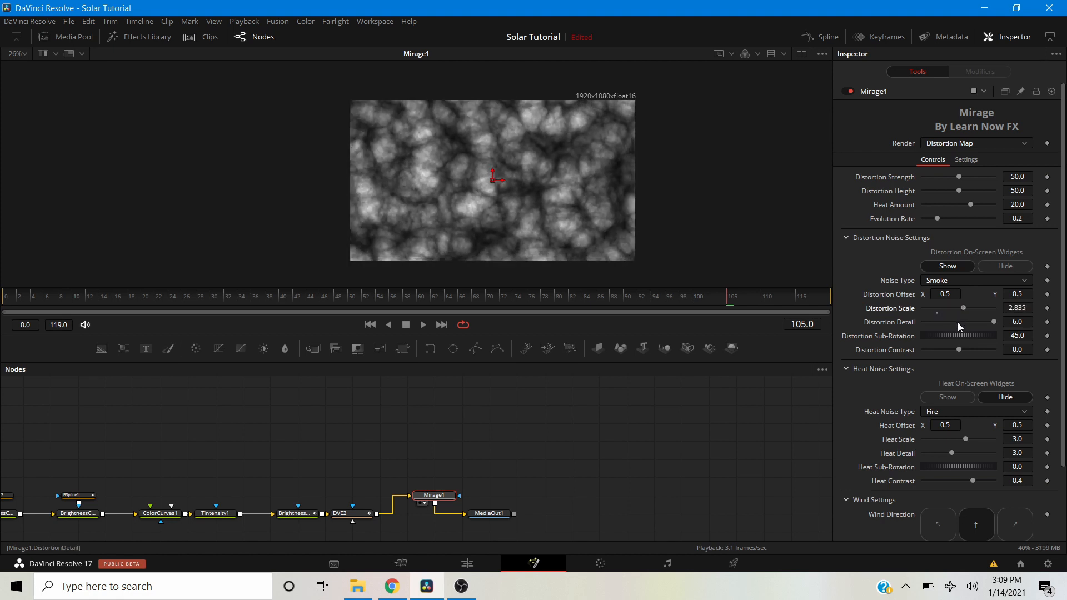
pyautogui.moveTo(959, 176); pyautogui.dragTo(962, 193)
# Render Mirage1 as Heat Map and set its Heat Detail to 3.835 and Wind Speed to 0.787.
pyautogui.click(942, 140)
pyautogui.click(940, 193)
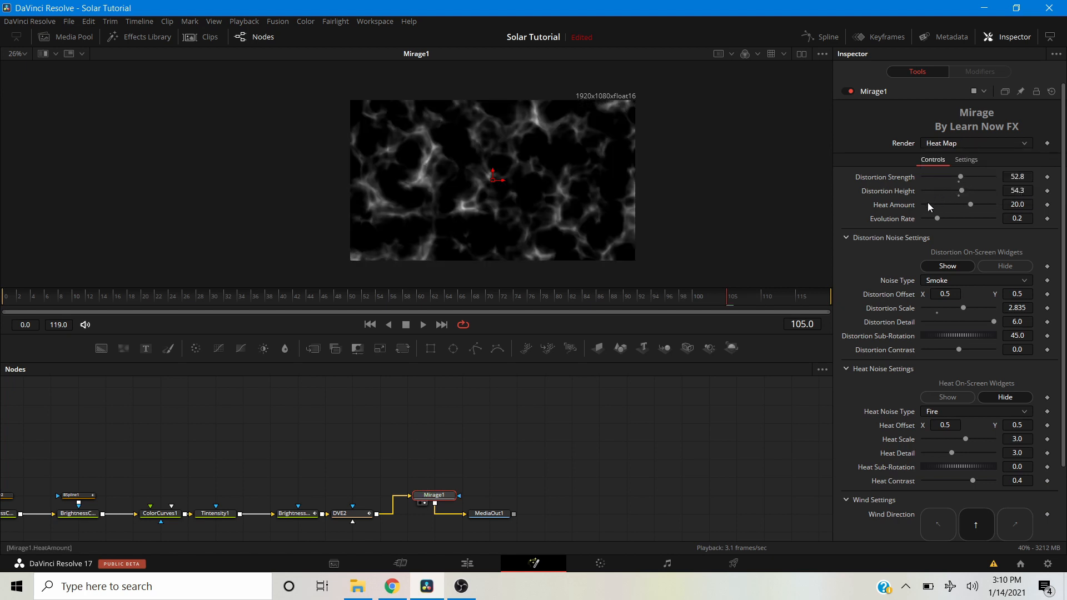
pyautogui.scroll(-3, 951, 434)
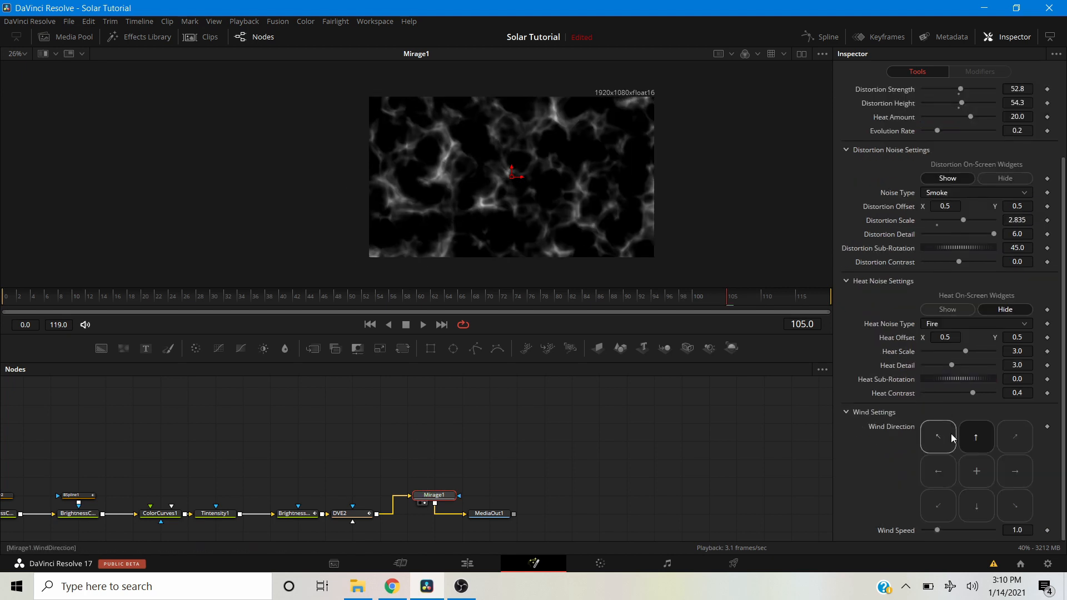
pyautogui.moveTo(952, 368); pyautogui.dragTo(963, 366)
pyautogui.moveTo(936, 528); pyautogui.dragTo(933, 529)
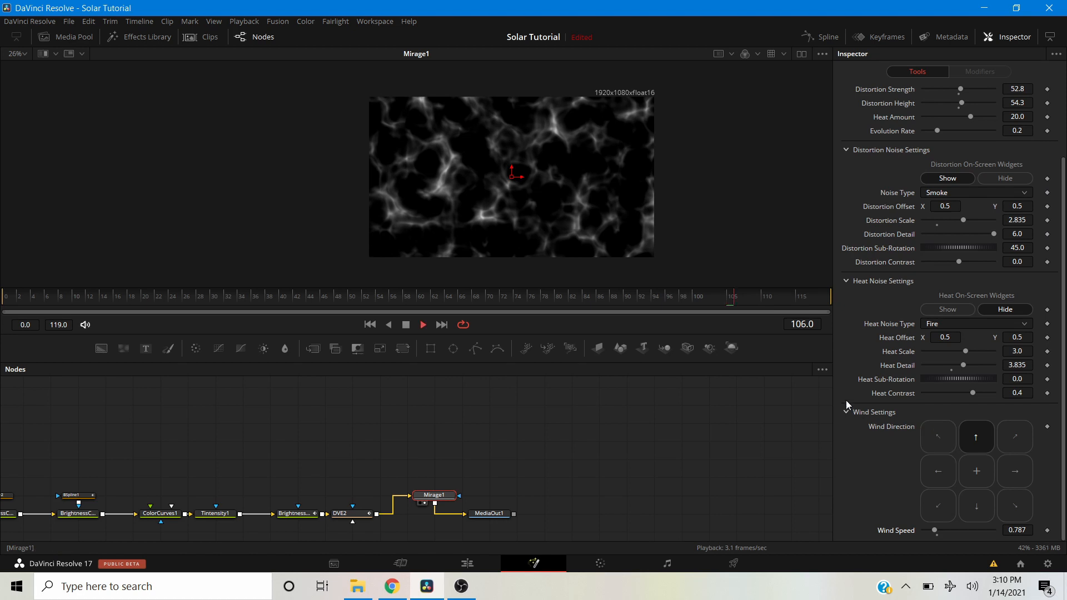
pyautogui.press('space')
# Realign Mirage1 with the node chain, display MediaOut1 in the viewer and set Mirage1's Render mode to Final Result.
pyautogui.moveTo(433, 495); pyautogui.dragTo(434, 513)
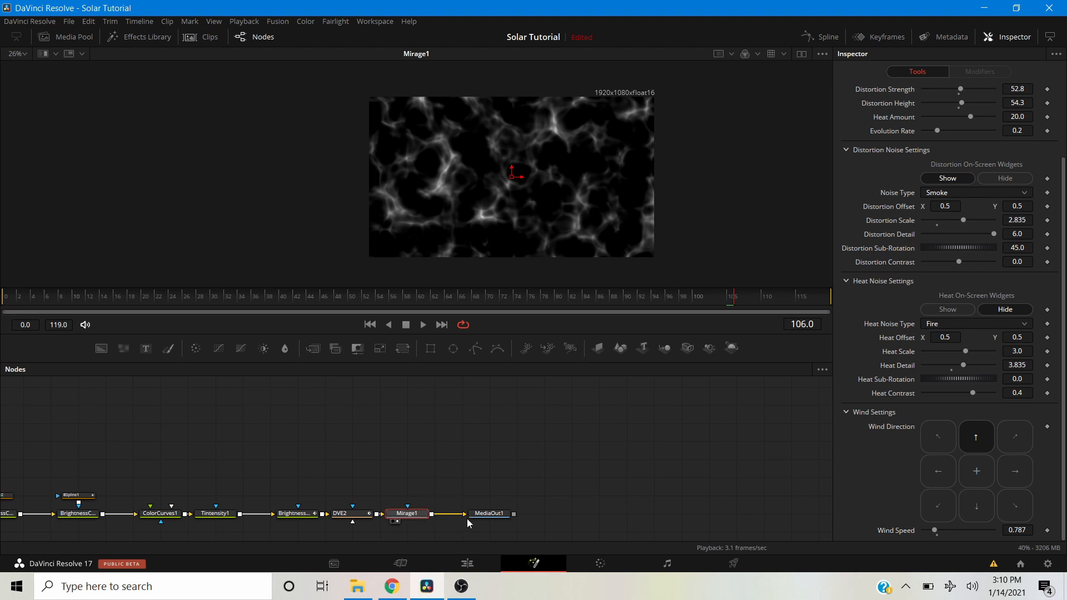
pyautogui.click(480, 522)
pyautogui.scroll(3, 969, 172)
pyautogui.click(954, 140)
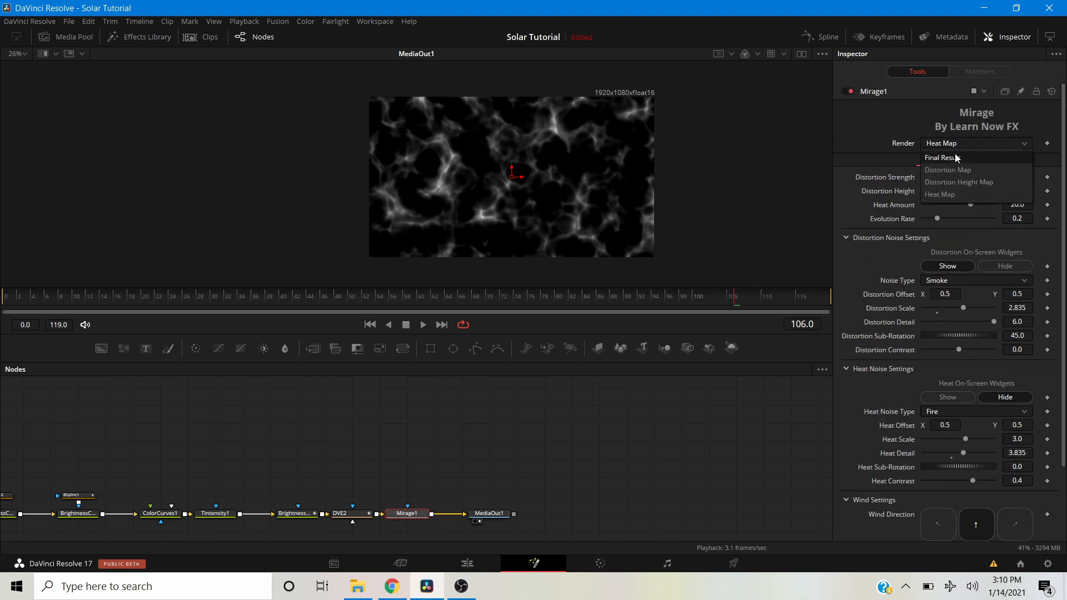
pyautogui.click(954, 154)
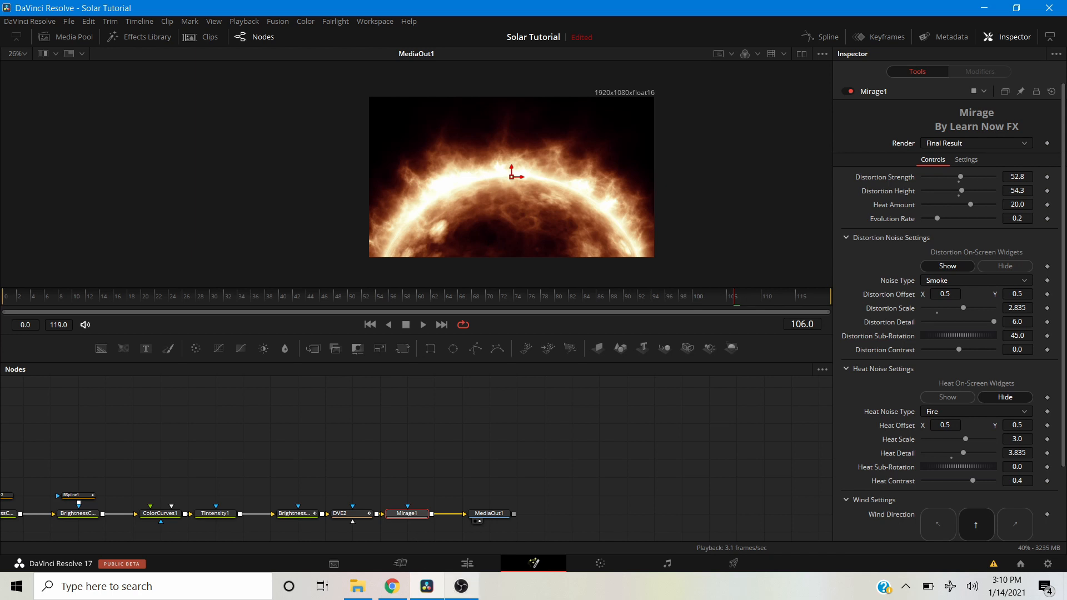
# Apply 2.35 output blanking to the timeline on the Edit page.
pyautogui.click(467, 563)
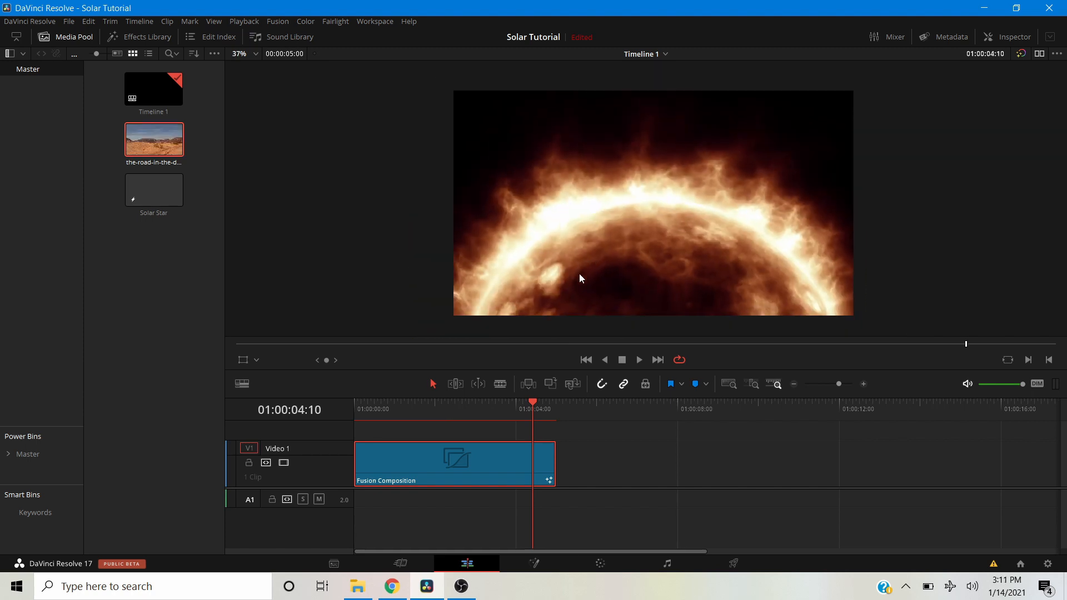
pyautogui.click(142, 21)
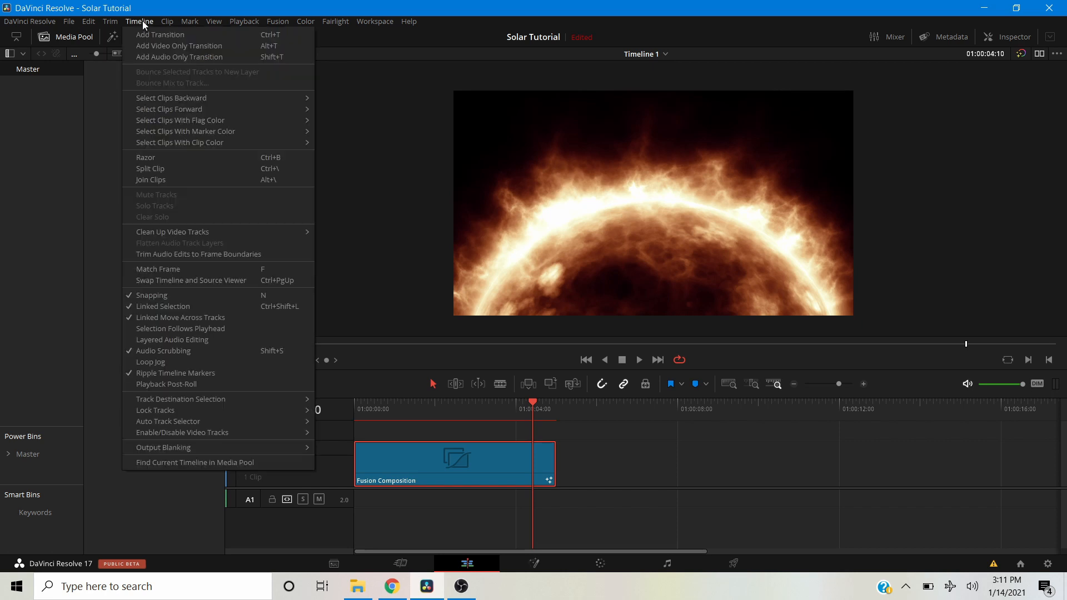
pyautogui.moveTo(226, 448)
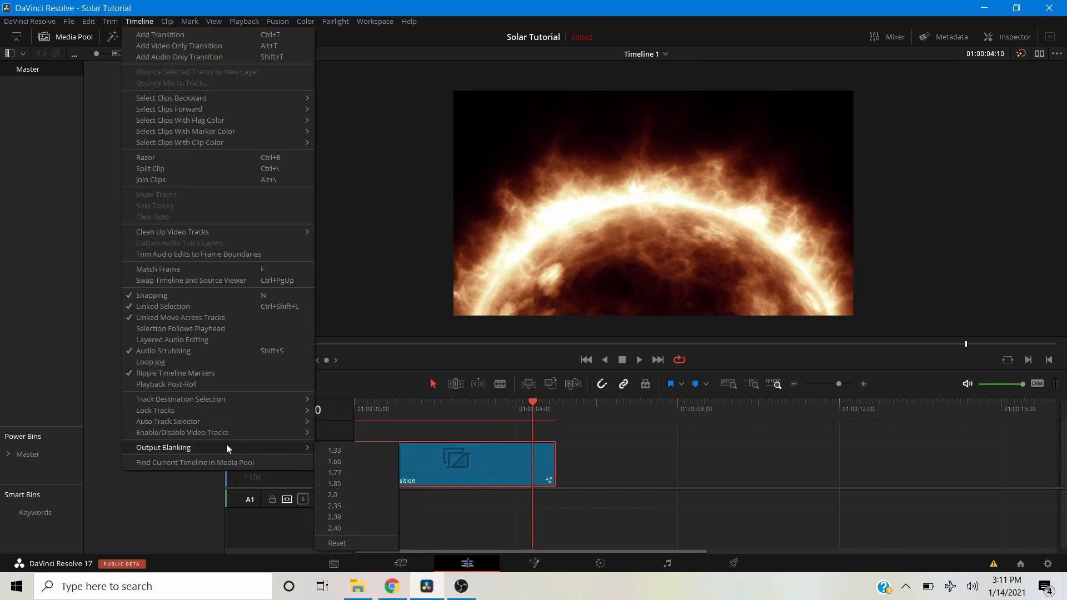
pyautogui.click(335, 505)
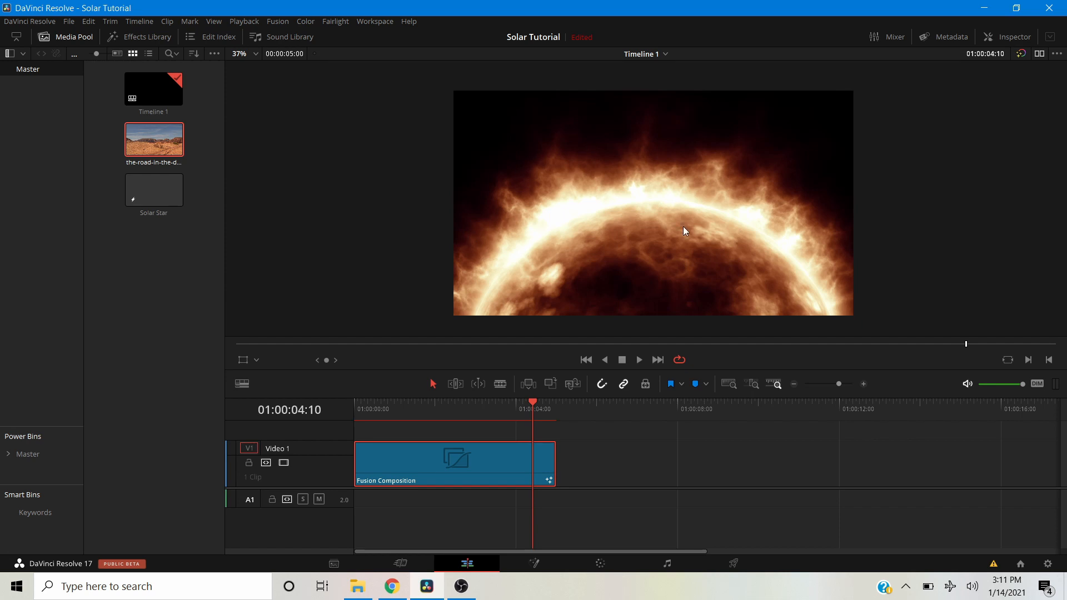
pyautogui.moveTo(621, 253); pyautogui.dragTo(533, 271)
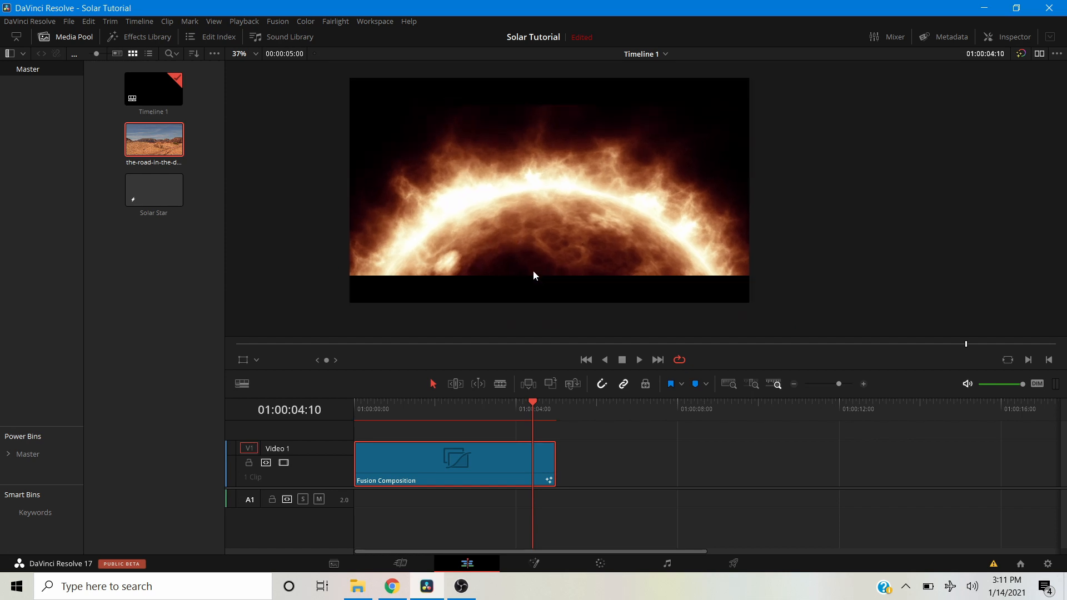